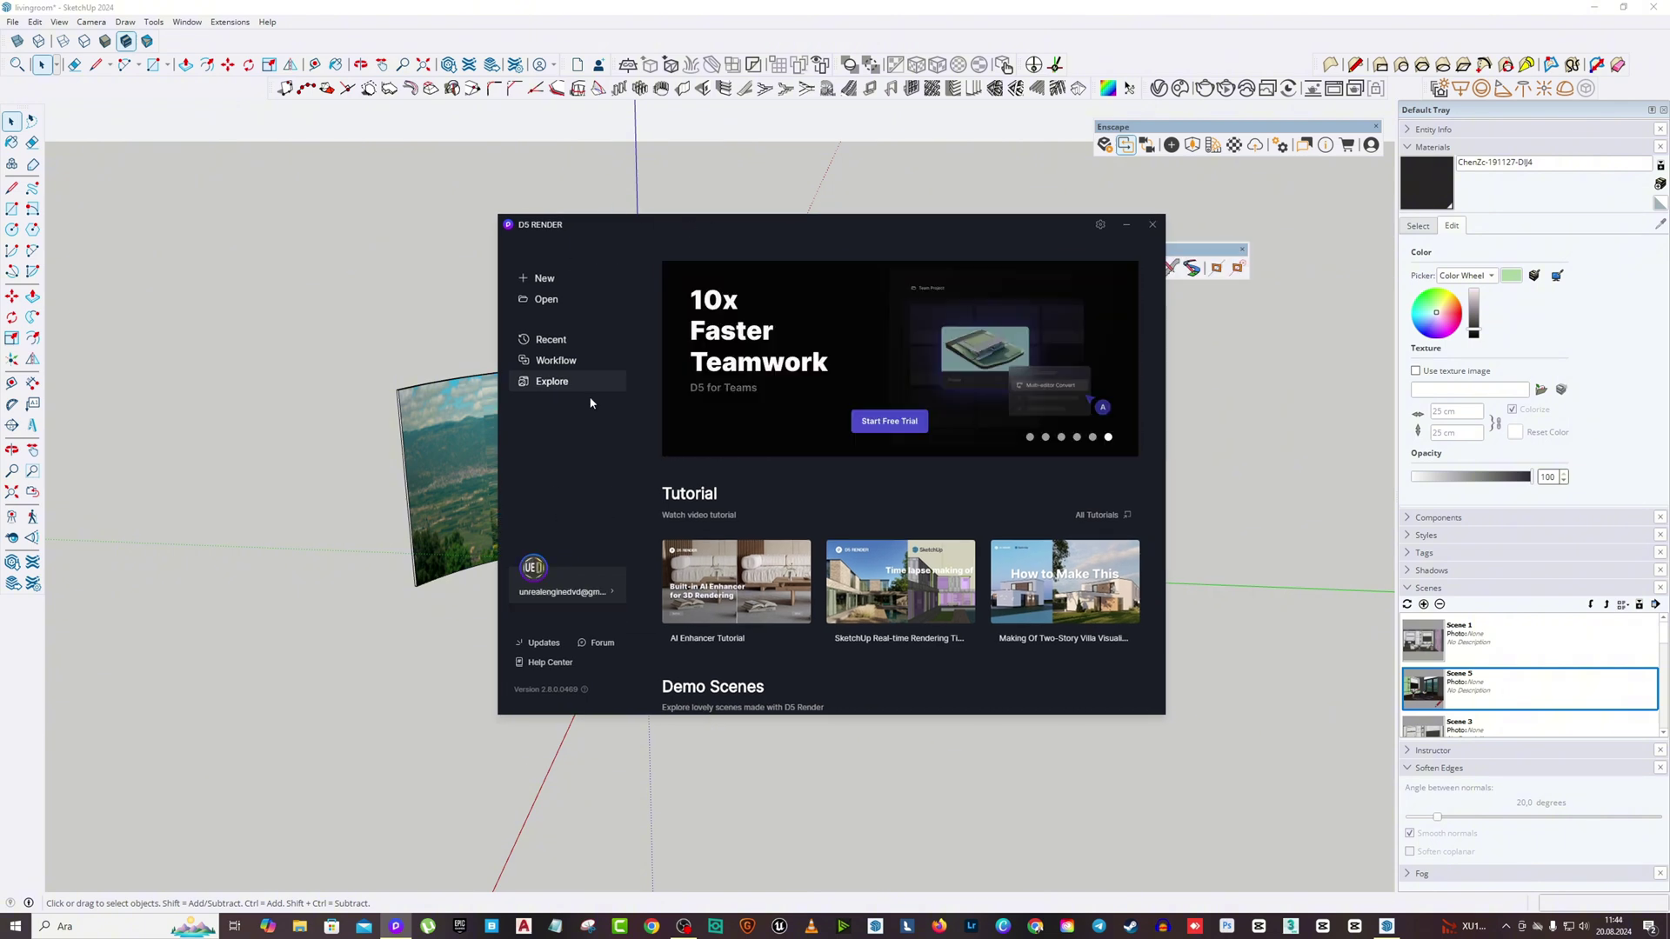
Move the D5 Render start window aside, switch to SketchUp, and examine the curved landscape backdrop around the house.
left_click_drag(771, 228, 755, 319)
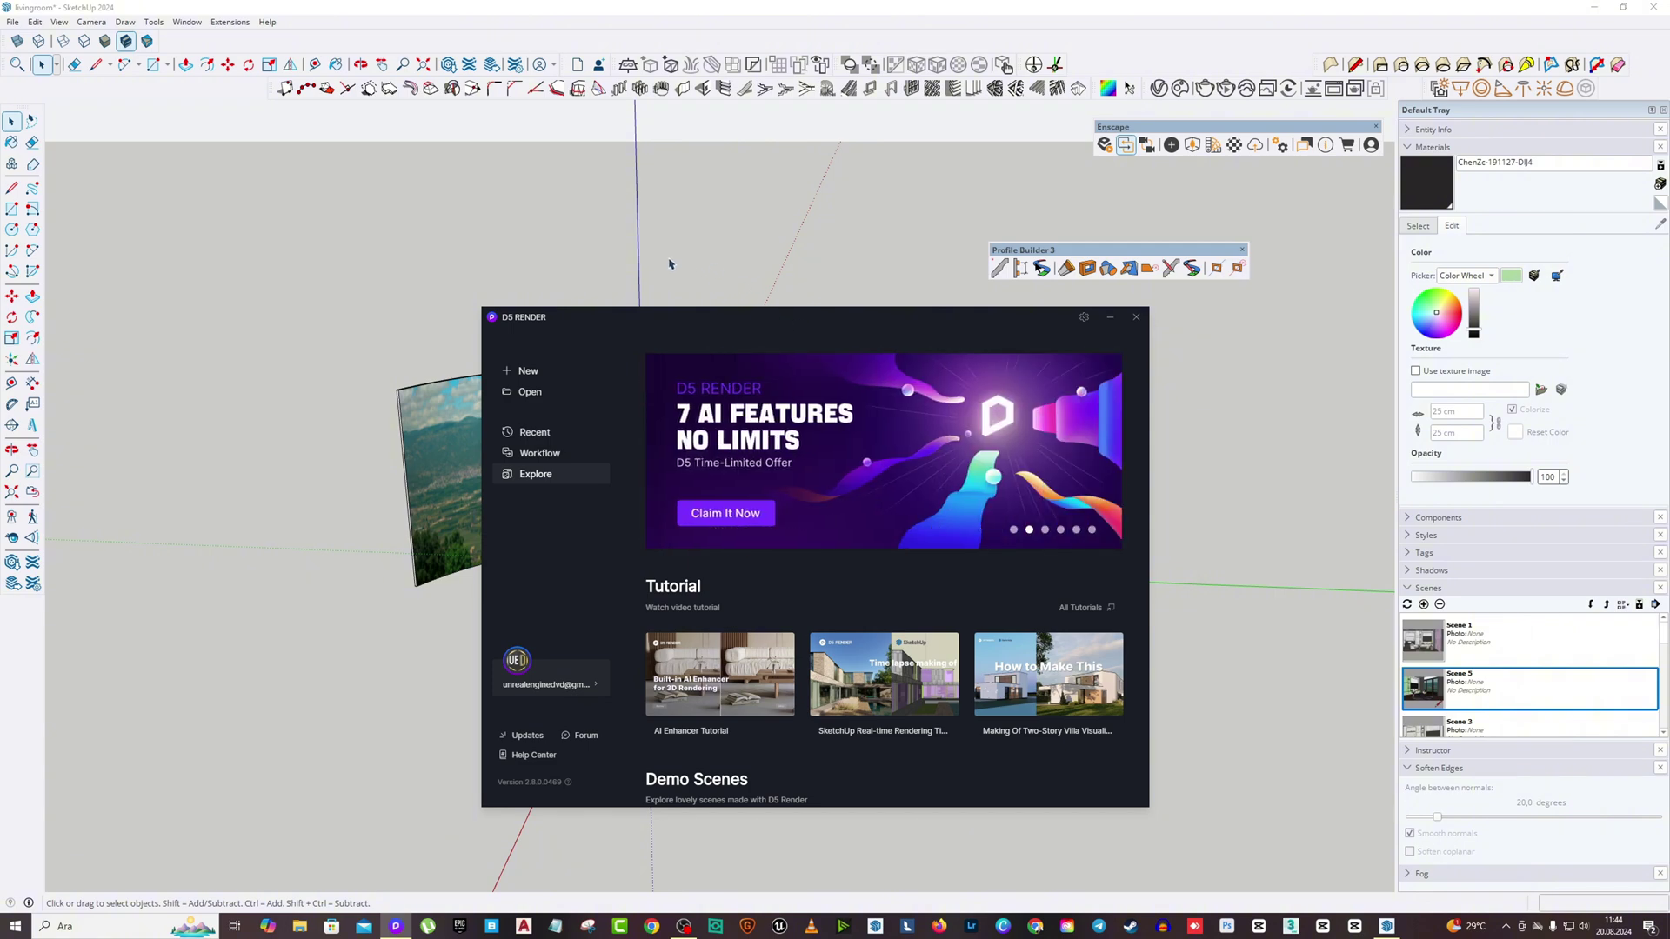
left_click(1178, 319)
mouse_move(678, 418)
middle_mouse_down()
mouse_move(458, 504)
mouse_move(488, 445)
middle_mouse_up()
scroll(461, 500, "up", 6)
scroll(660, 470, "down", 3)
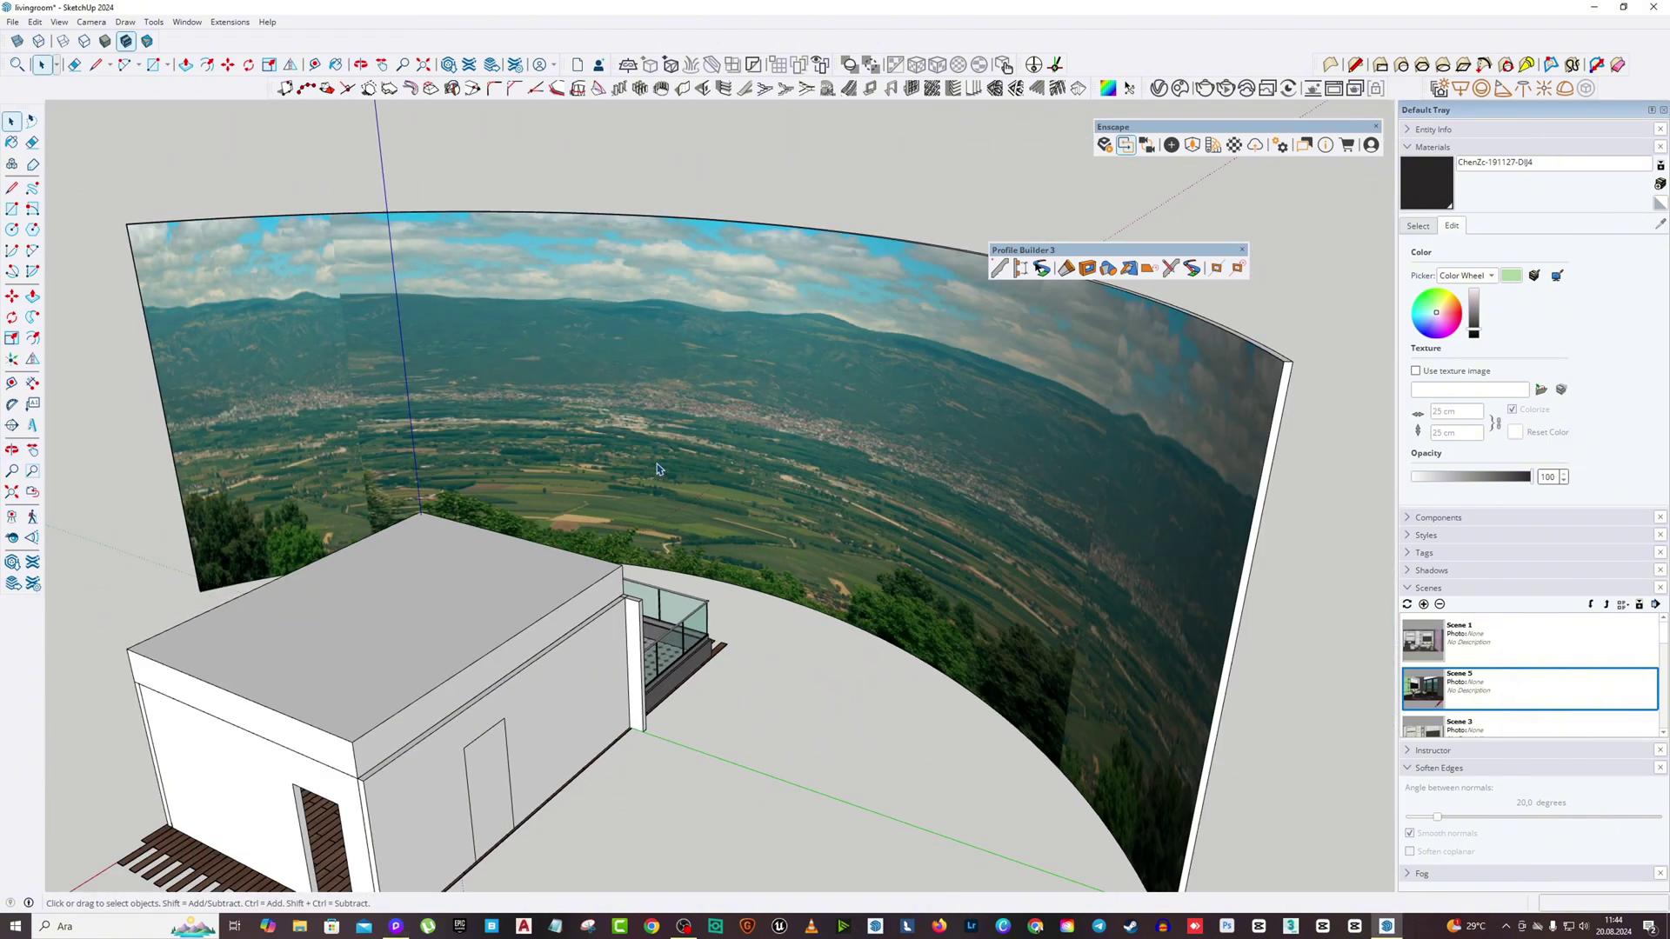
mouse_move(759, 439)
middle_mouse_down()
mouse_move(787, 520)
mouse_move(825, 513)
middle_mouse_up()
scroll(783, 509, "down", 2)
scroll(739, 509, "up", 3)
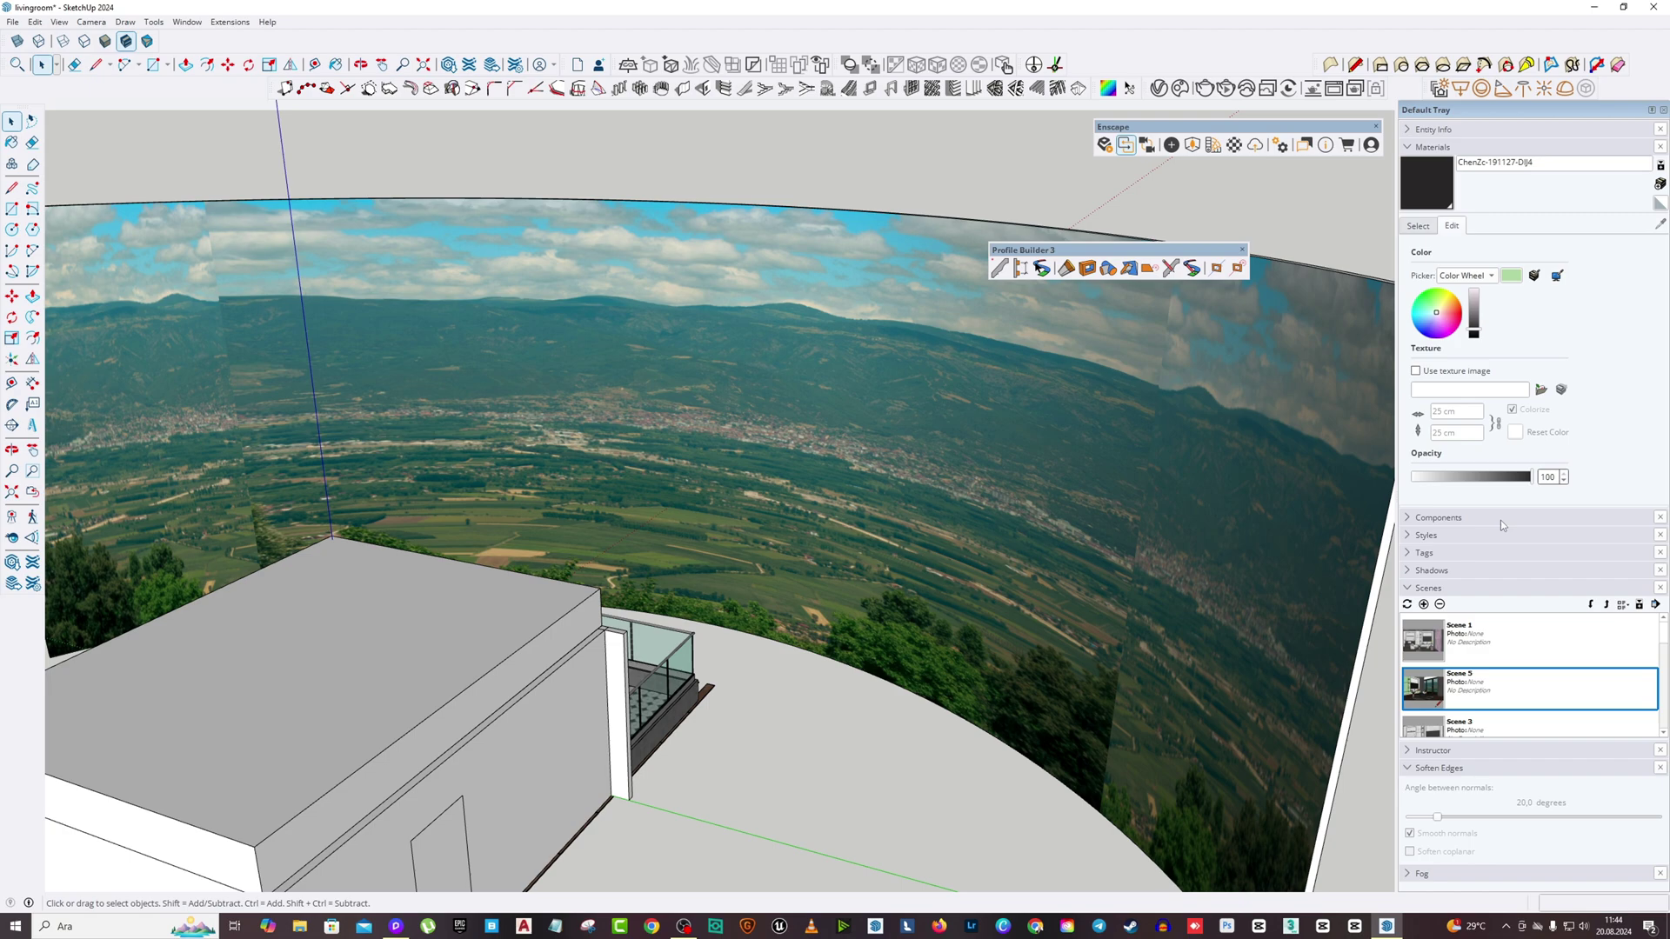
Activate Scene 5 and inspect the living room's coffee tables, TV wall and balcony doors.
left_click(1429, 684)
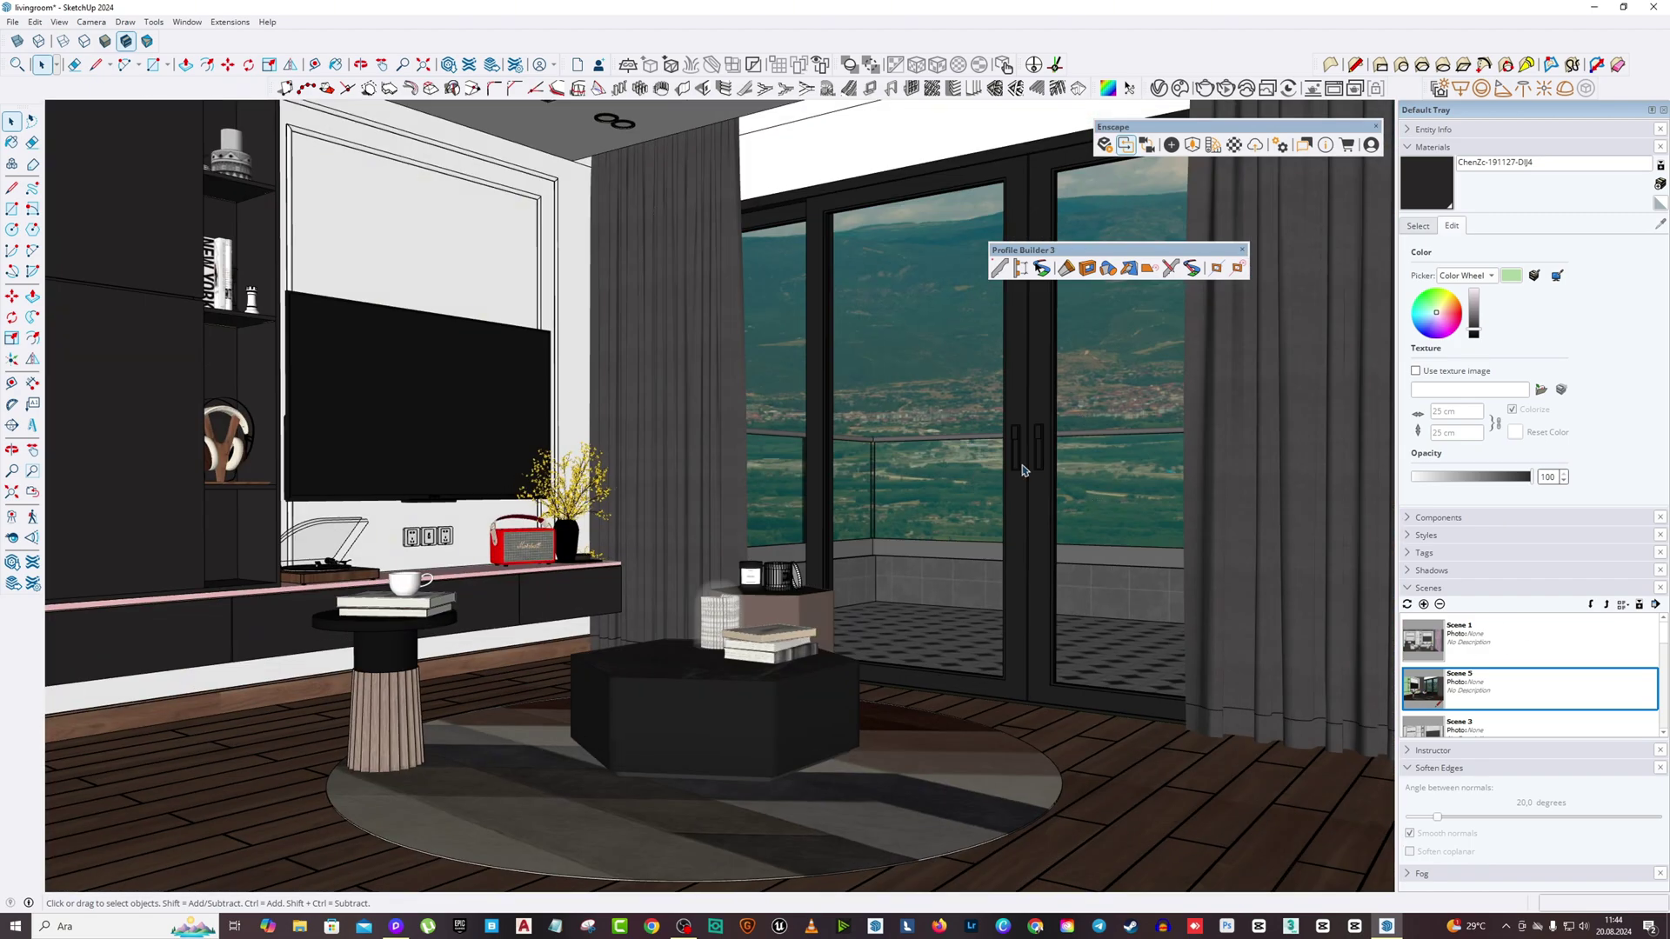
middle_click_drag(452, 386, 596, 481)
middle_click_drag(514, 817, 1062, 425)
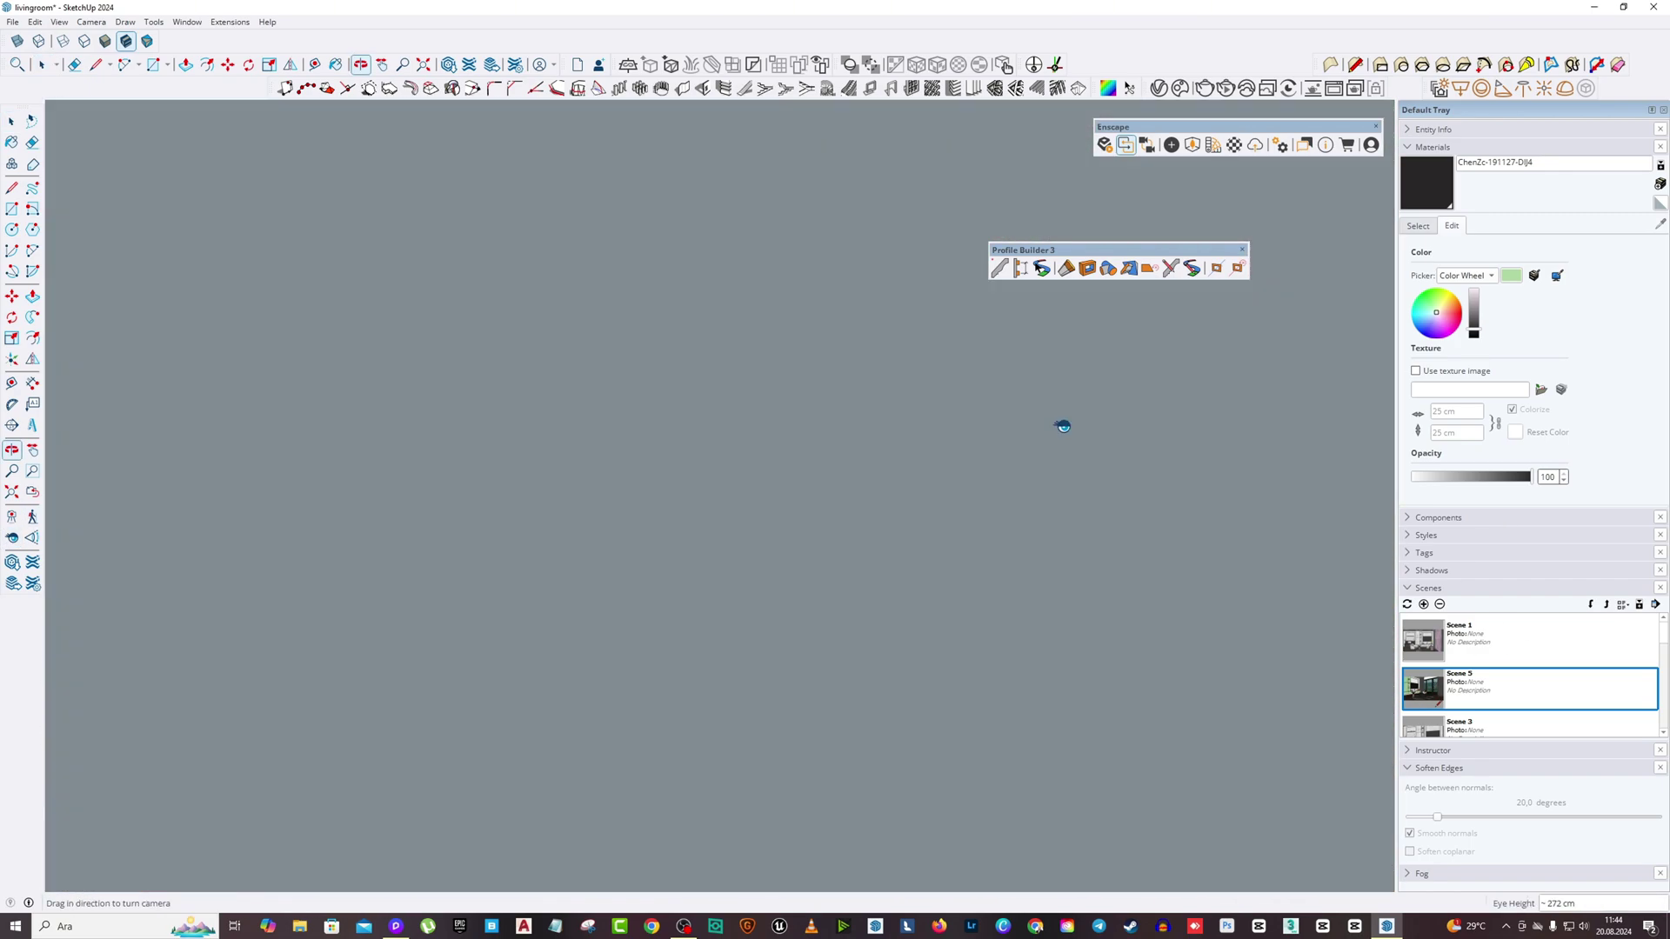
left_click(32, 493)
middle_click_drag(200, 521, 667, 522)
middle_click_drag(374, 592, 634, 525)
scroll(539, 466, "down", 1)
middle_click_drag(495, 458, 517, 461, "shift")
middle_click_drag(47, 554, 943, 398)
right_click(943, 398)
left_click(966, 406)
Save the SketchUp model, then switch to D5 Render and open livingroom.skp.
left_click(13, 22)
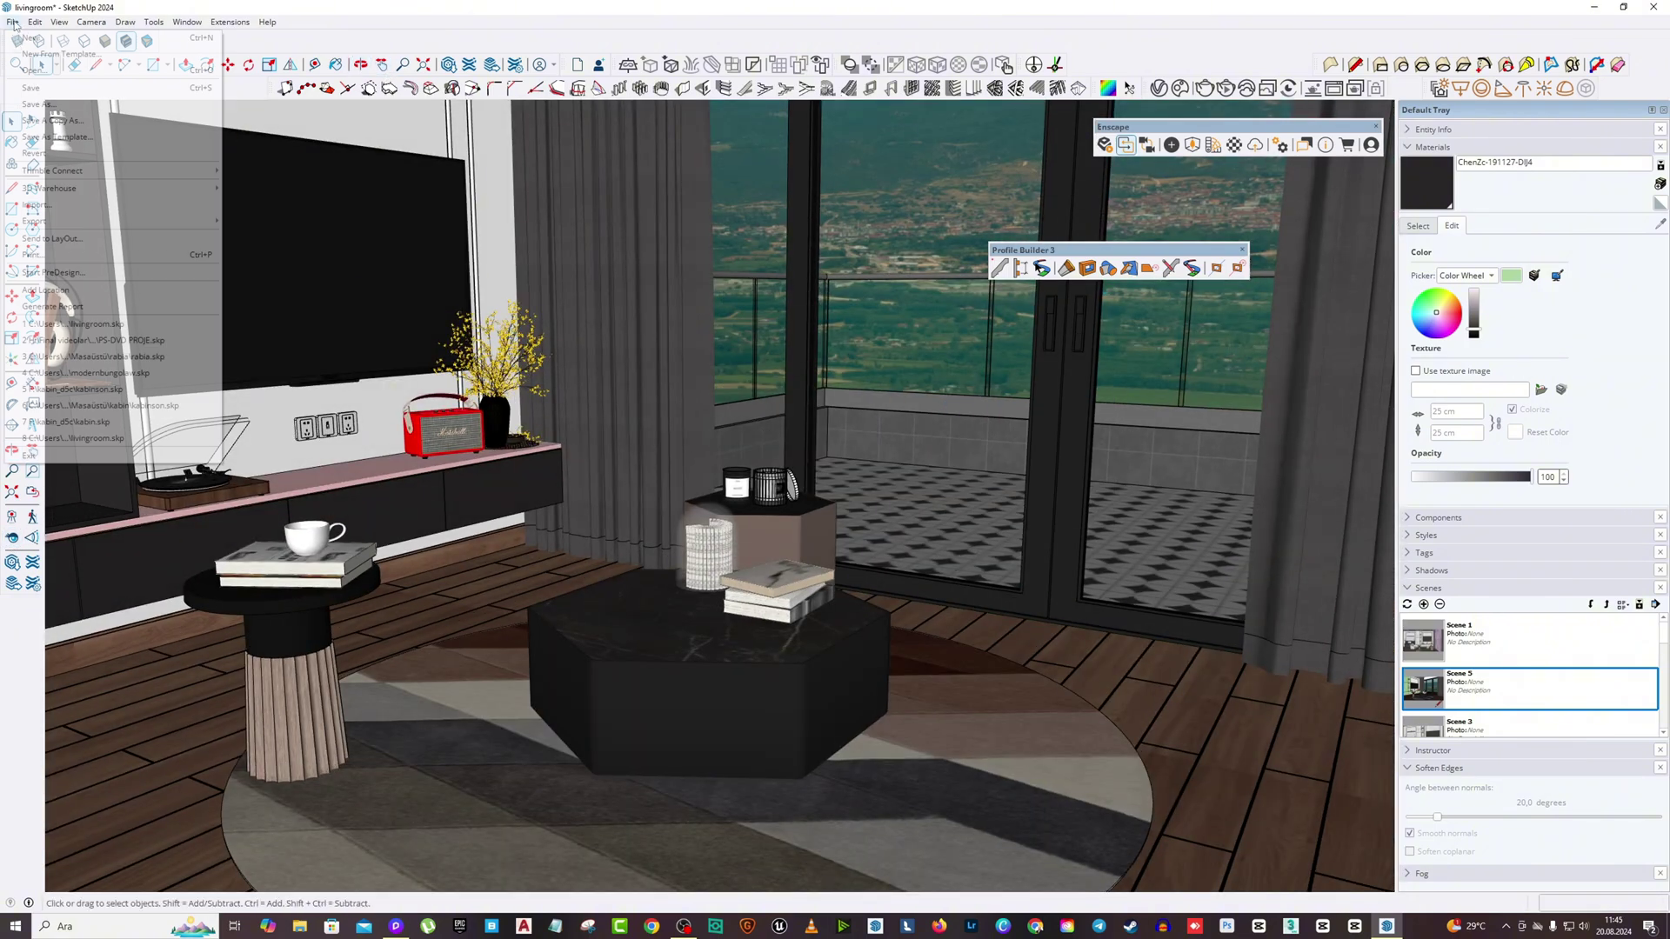
left_click(31, 99)
left_click(396, 926)
left_click(529, 391)
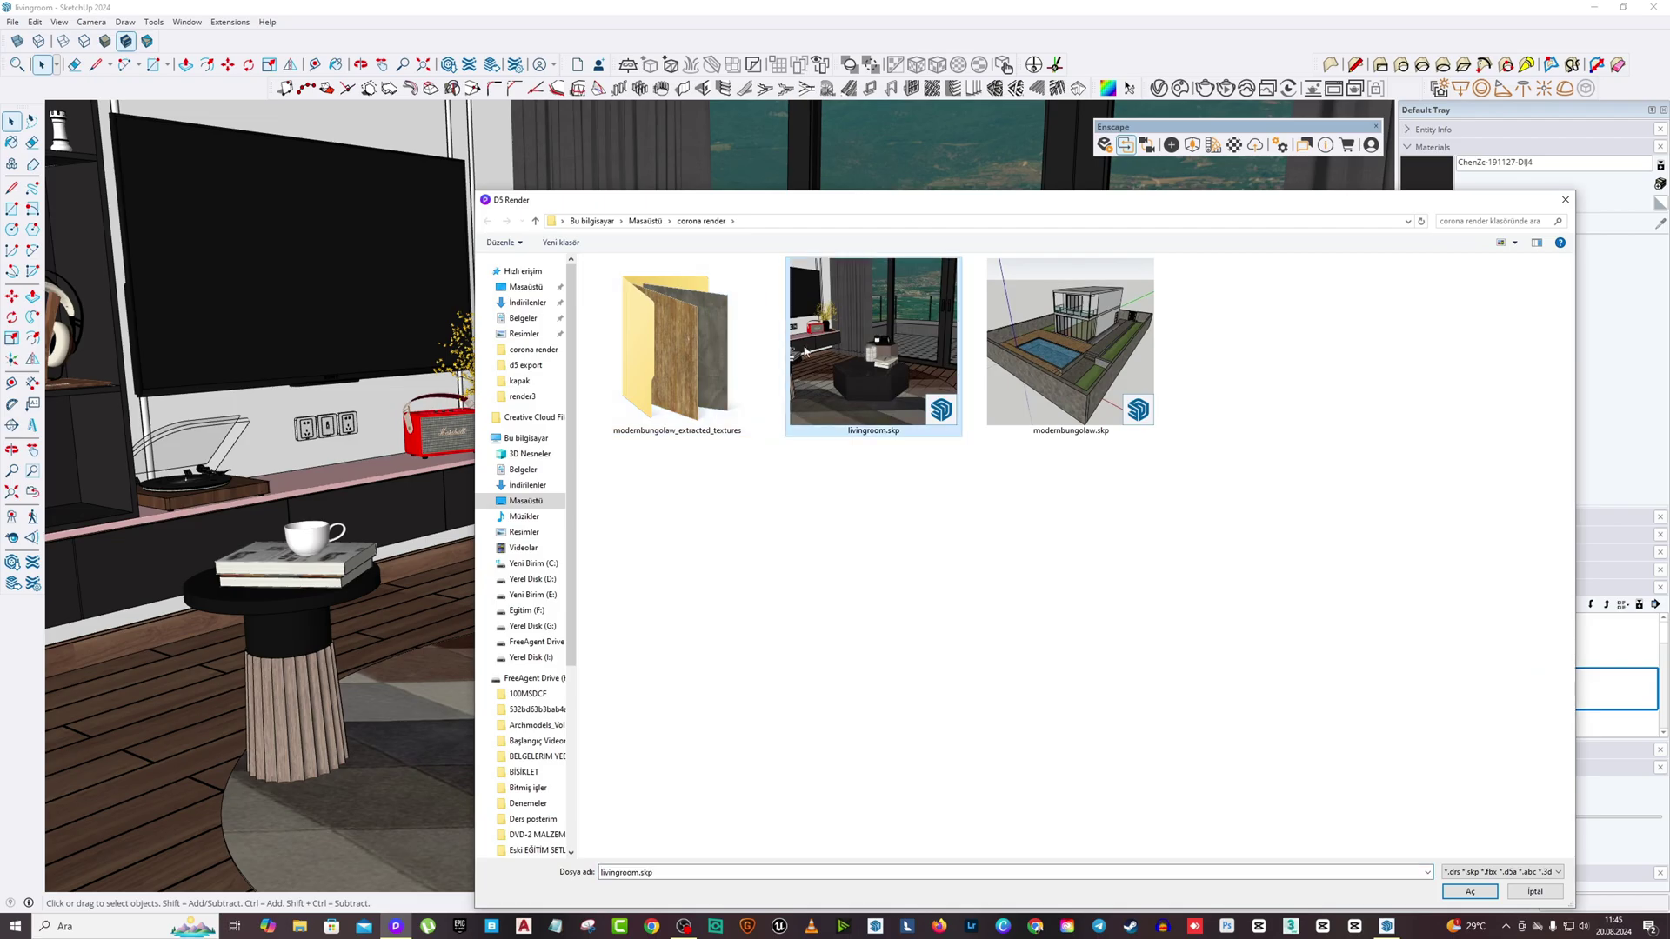
left_click(1468, 893)
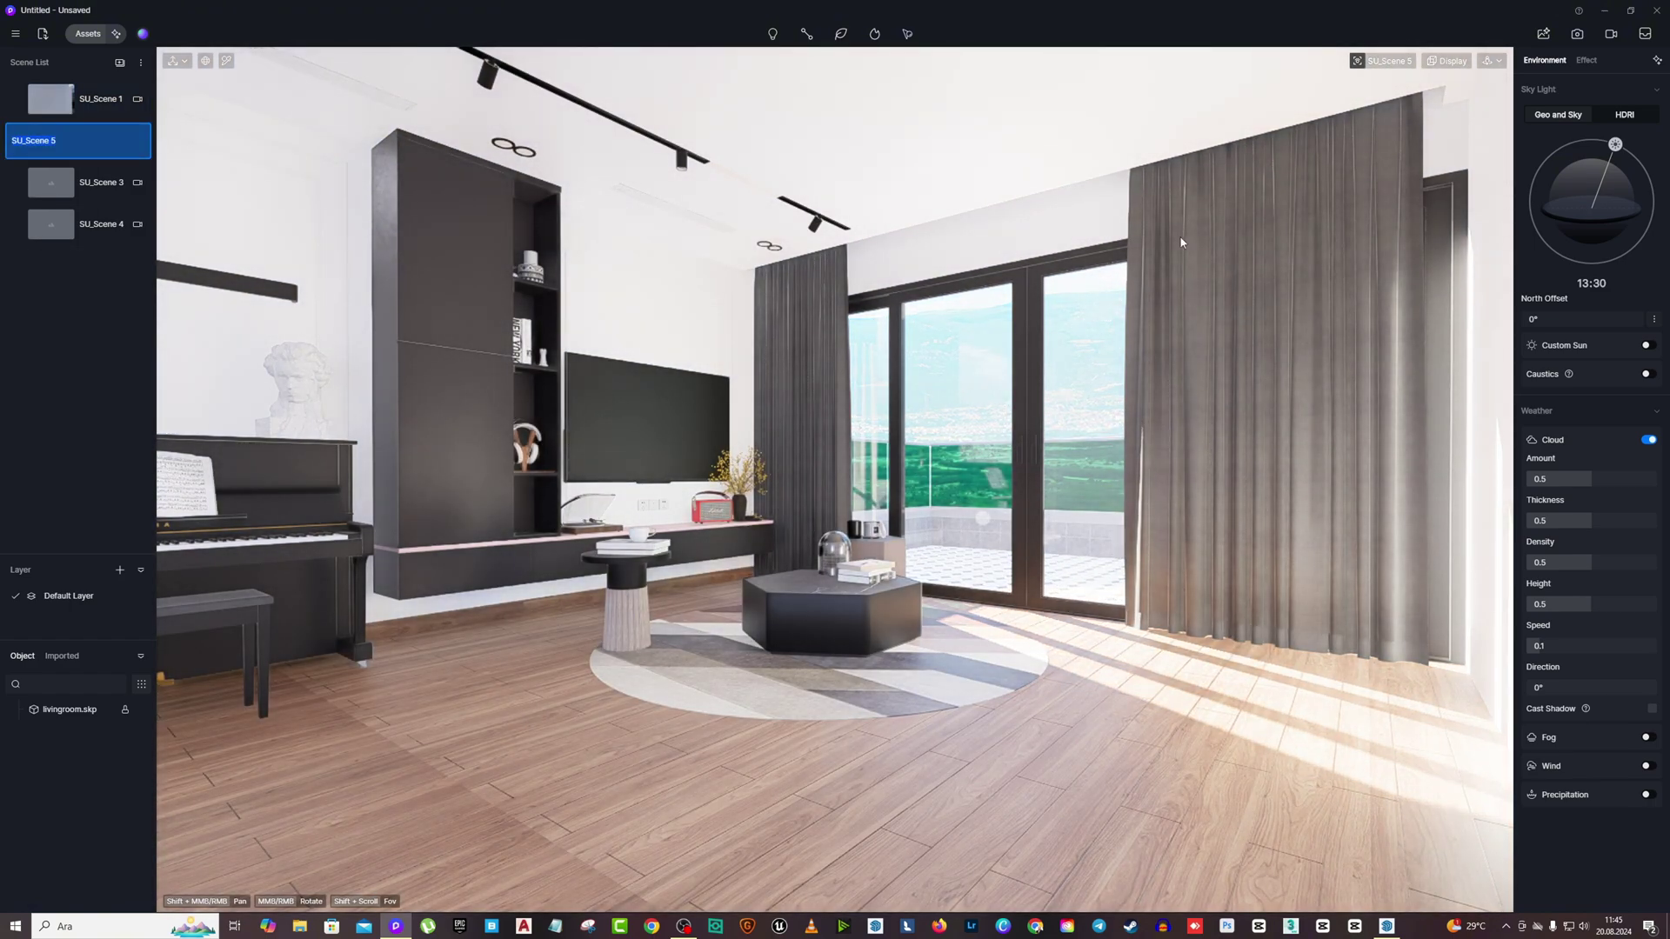
Turn off automatic exposure in the post-processing effects for the living room view.
left_click(1458, 103)
left_click(1323, 374)
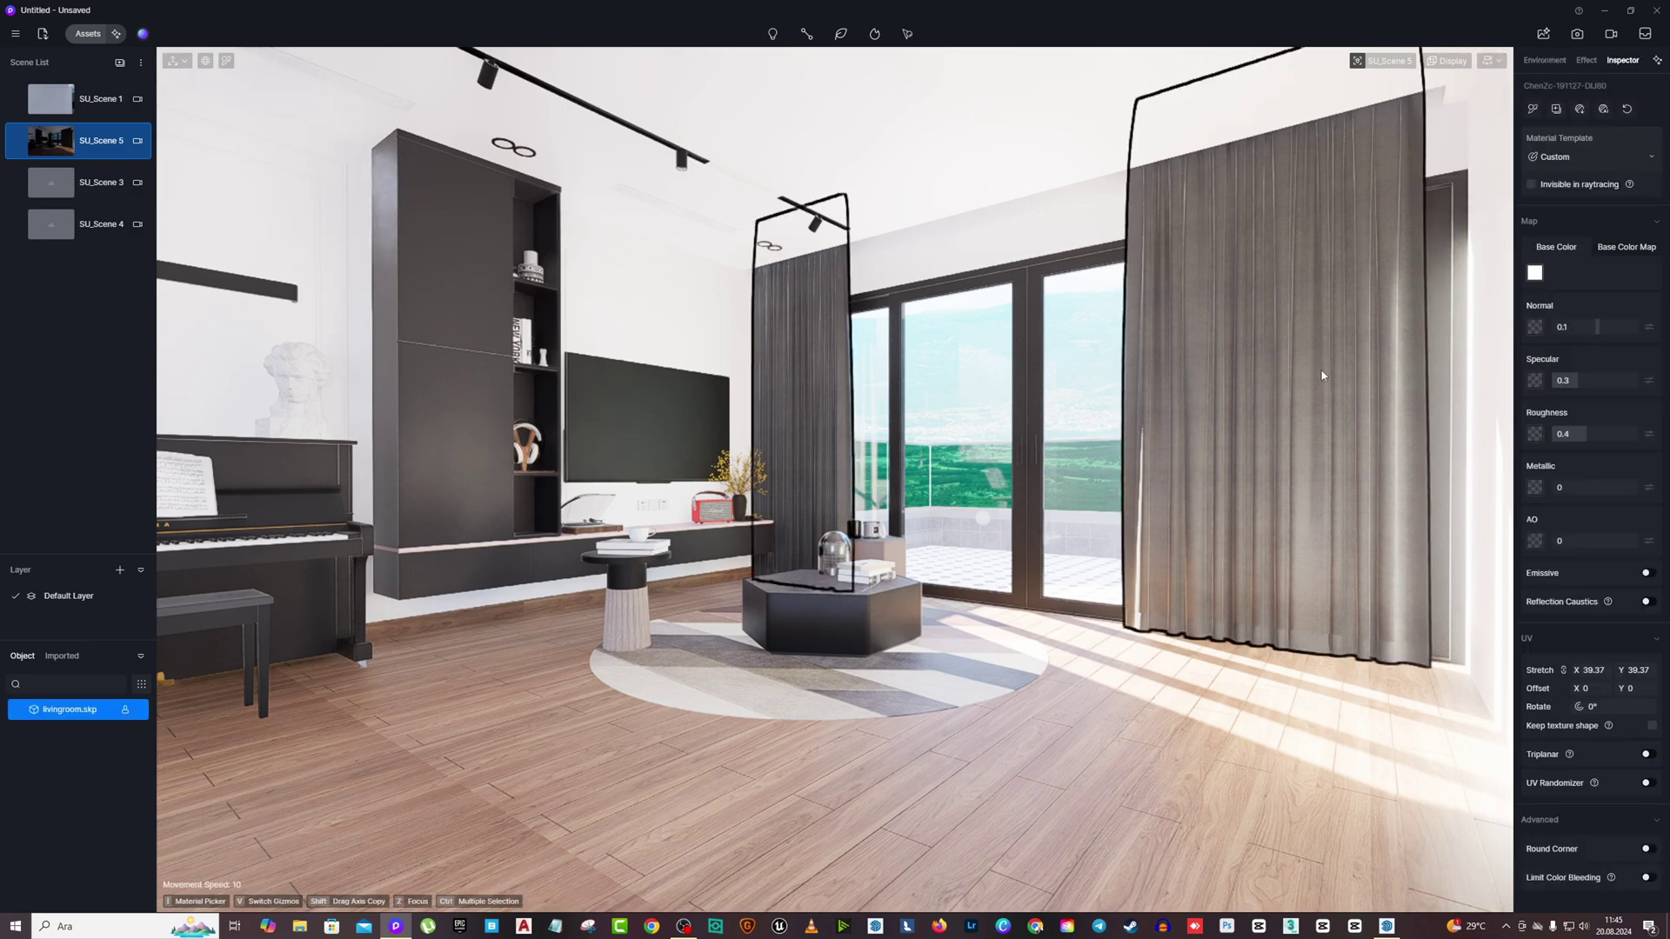
key("w")
right_click_drag(834, 409, 913, 417)
key("s")
key("w")
left_click(1586, 60)
left_click(1646, 255)
right_click_drag(1135, 439, 887, 338)
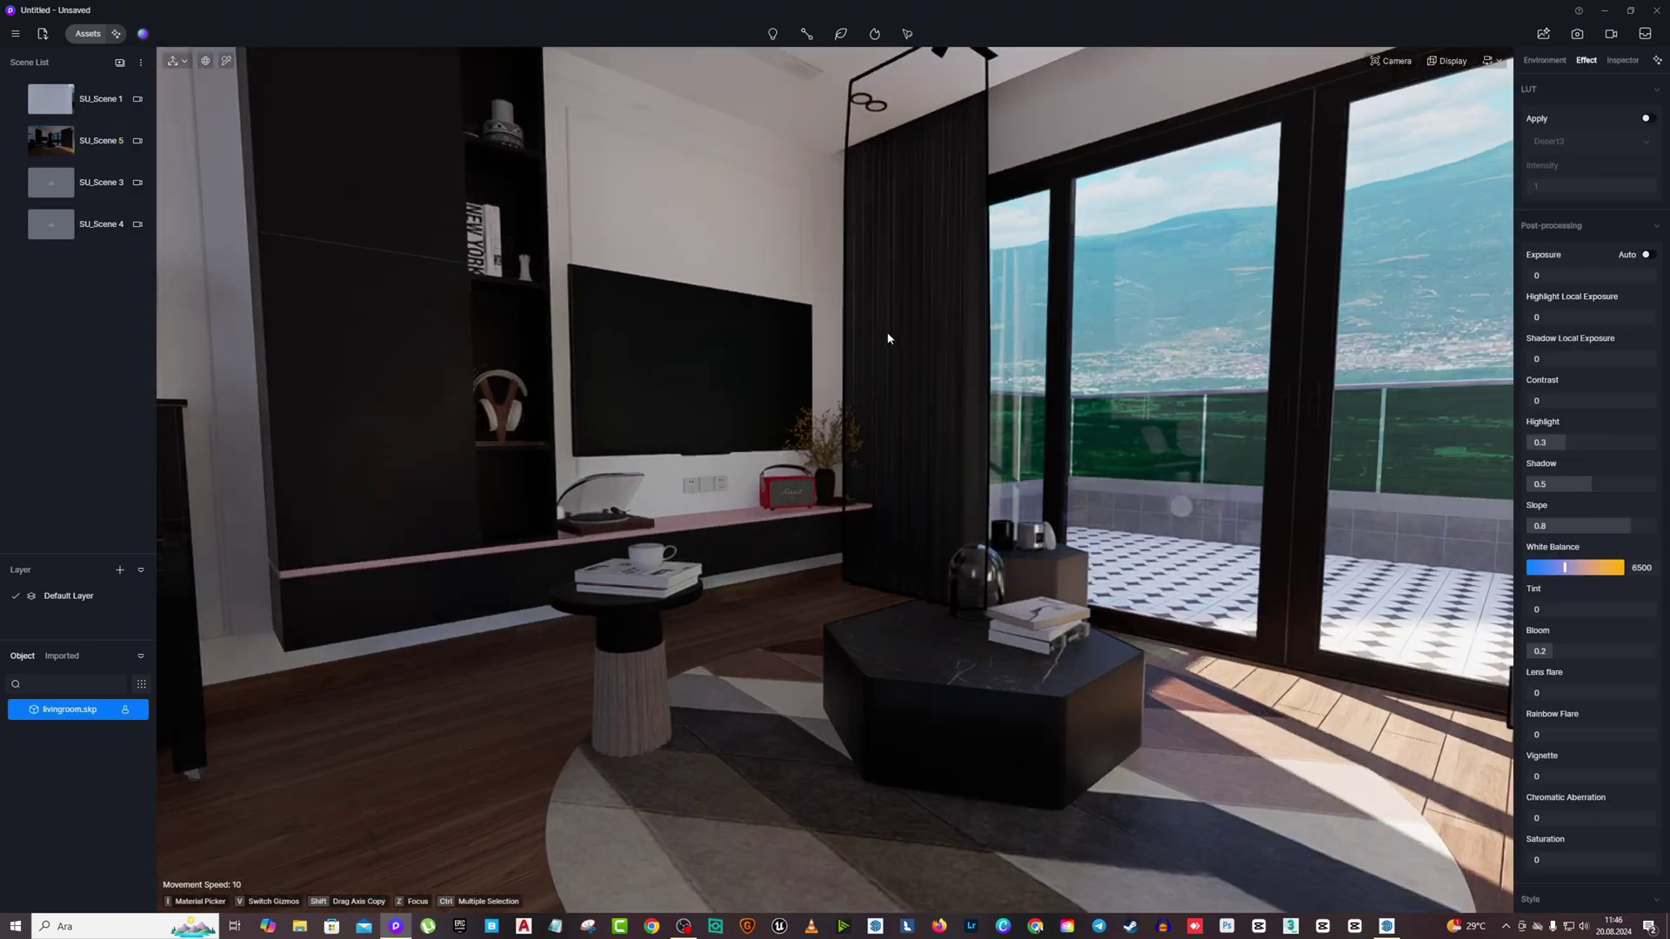
right_click_drag(761, 402, 1122, 417)
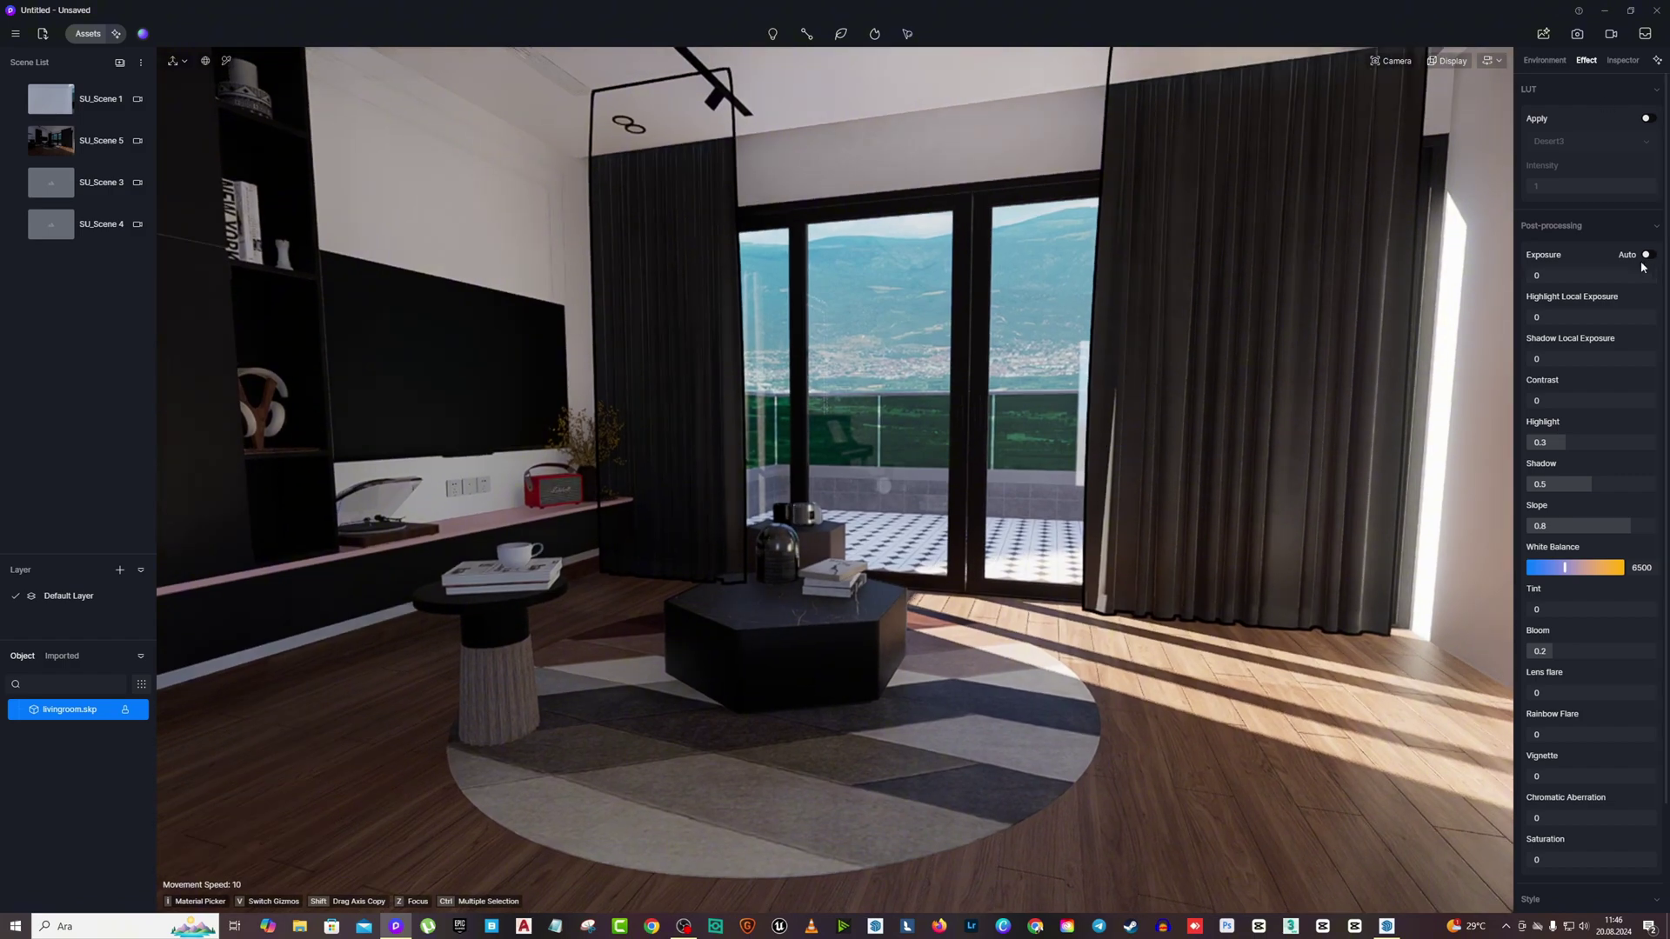
Compare the living room with automatic exposure switched on and off again, looking towards the balcony doors.
left_click(1648, 255)
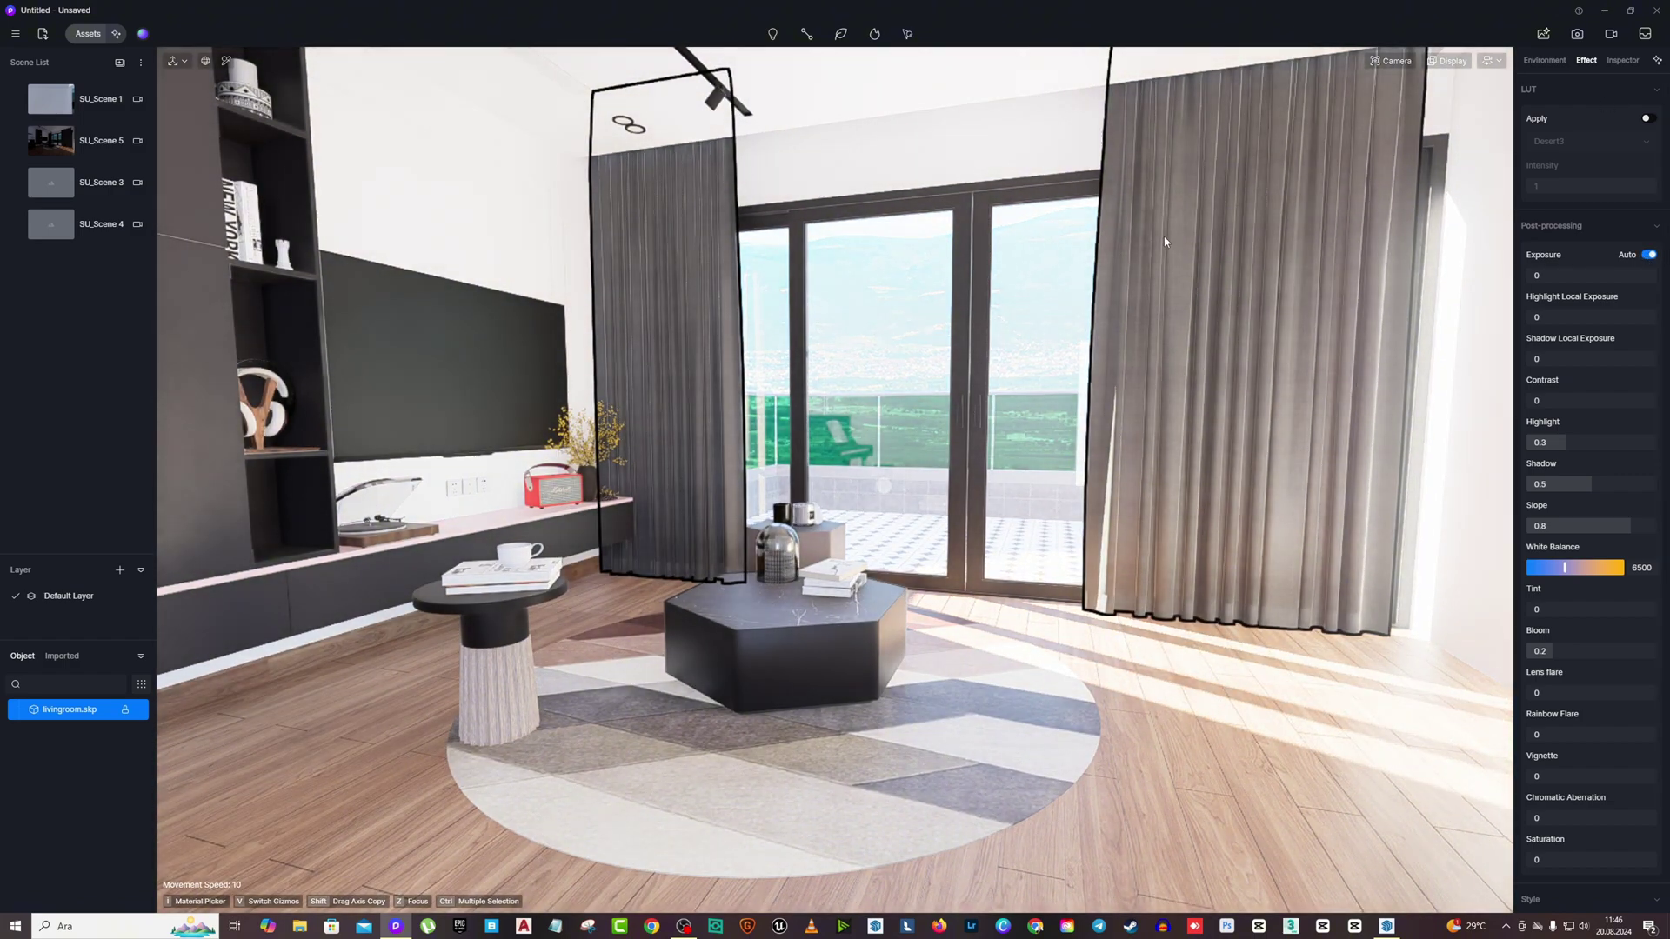
left_click(1648, 254)
right_click_drag(1087, 392, 706, 337)
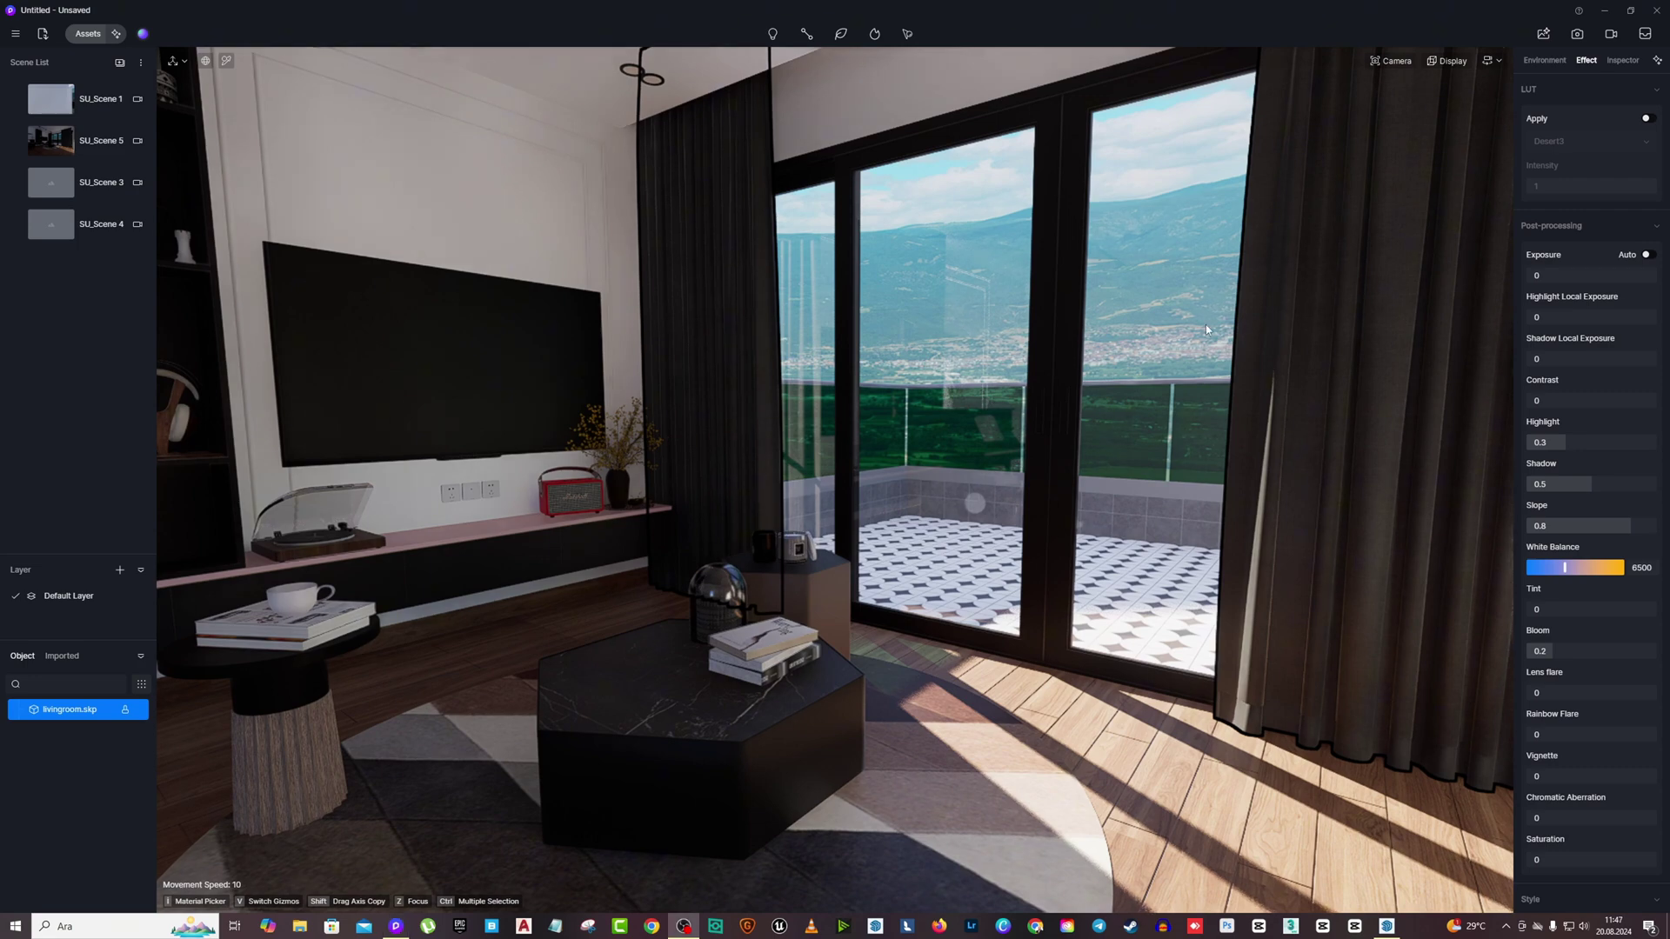
mouse_move(1017, 297)
right_mouse_down()
mouse_move(1023, 275)
mouse_move(1043, 276)
right_mouse_up()
key("w")
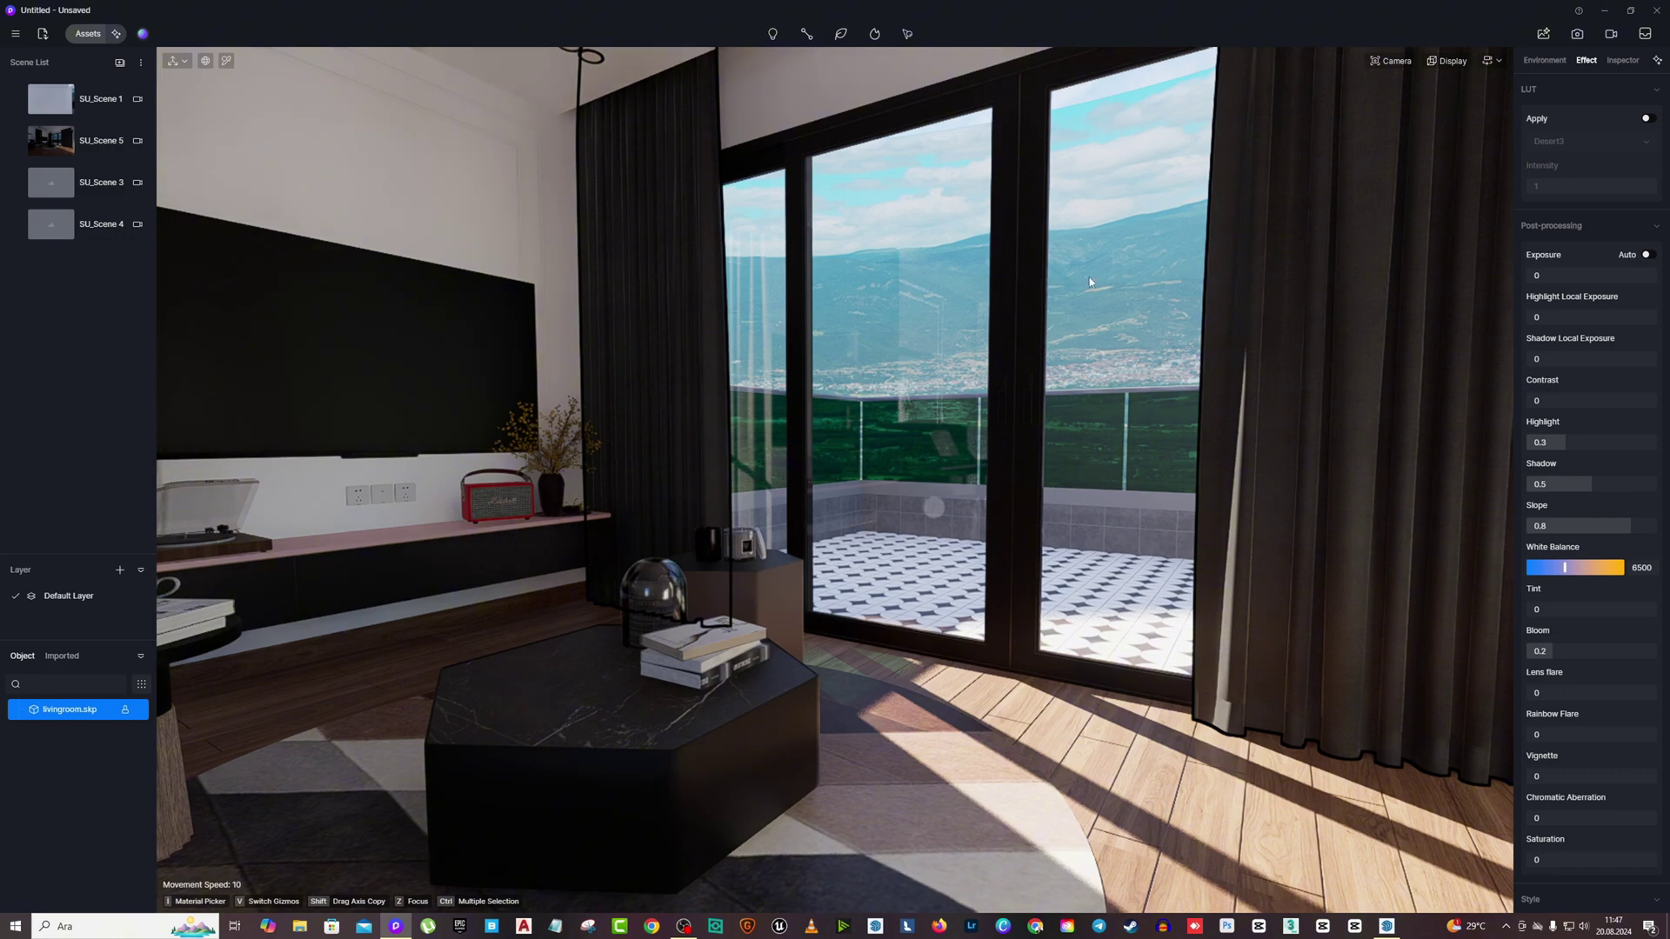
Set the sun time to 13:24 in the Geo and Sky environment and enable Custom Sun.
left_click(1544, 60)
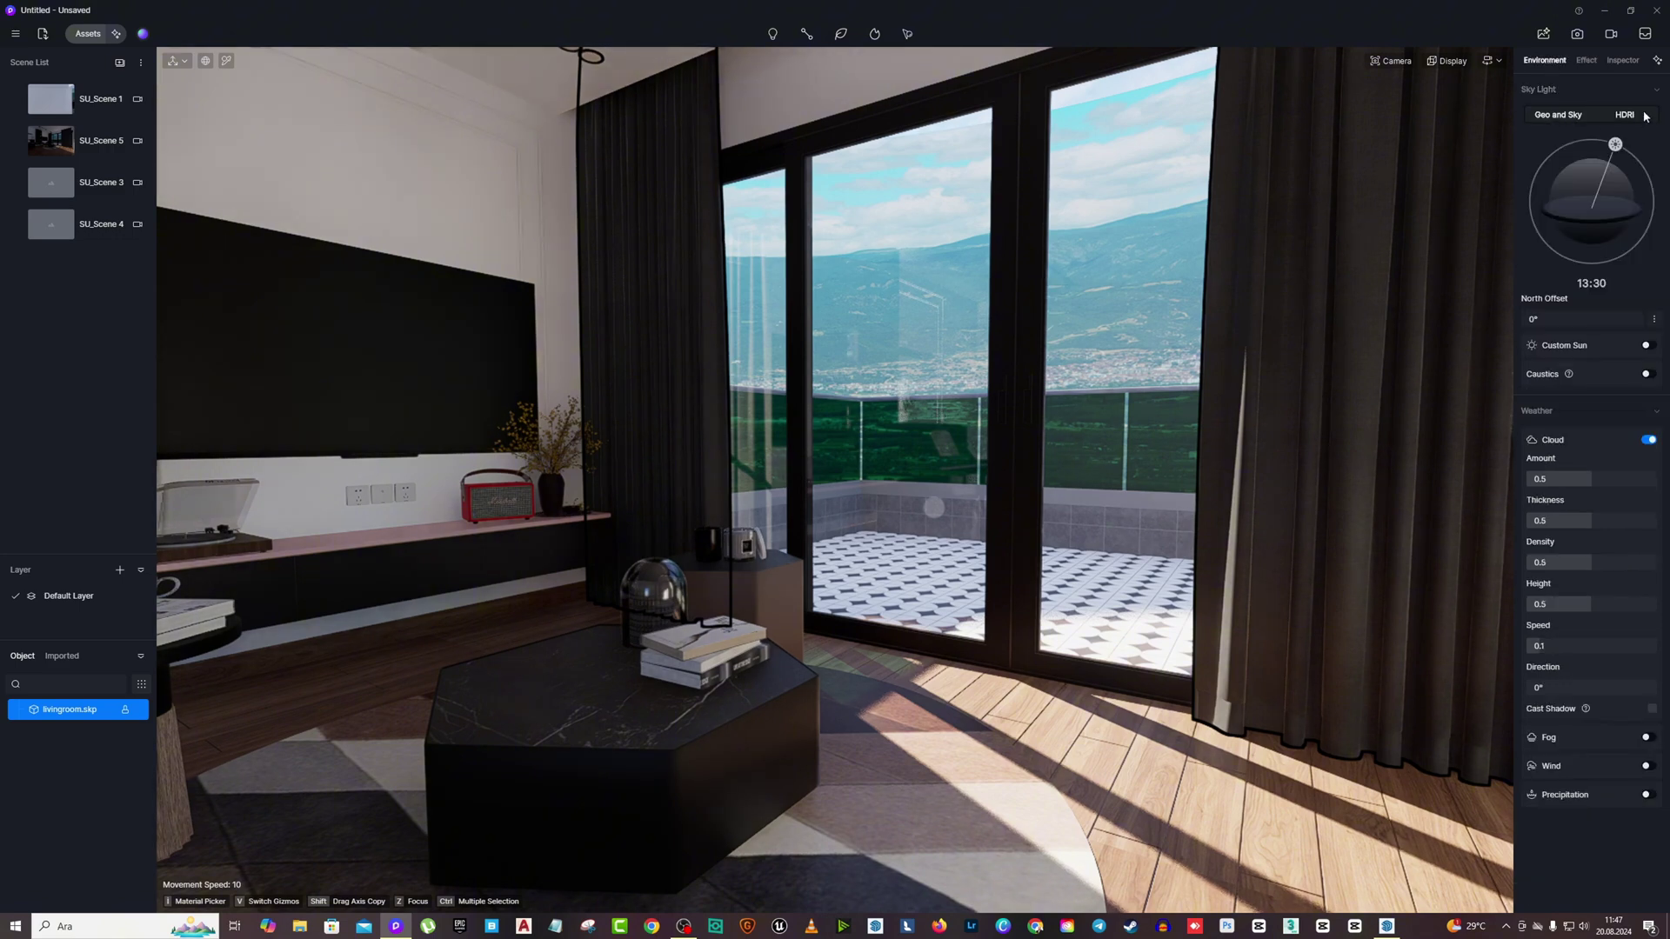
mouse_move(1615, 144)
left_mouse_down()
mouse_move(1551, 158)
mouse_move(1601, 171)
left_mouse_up()
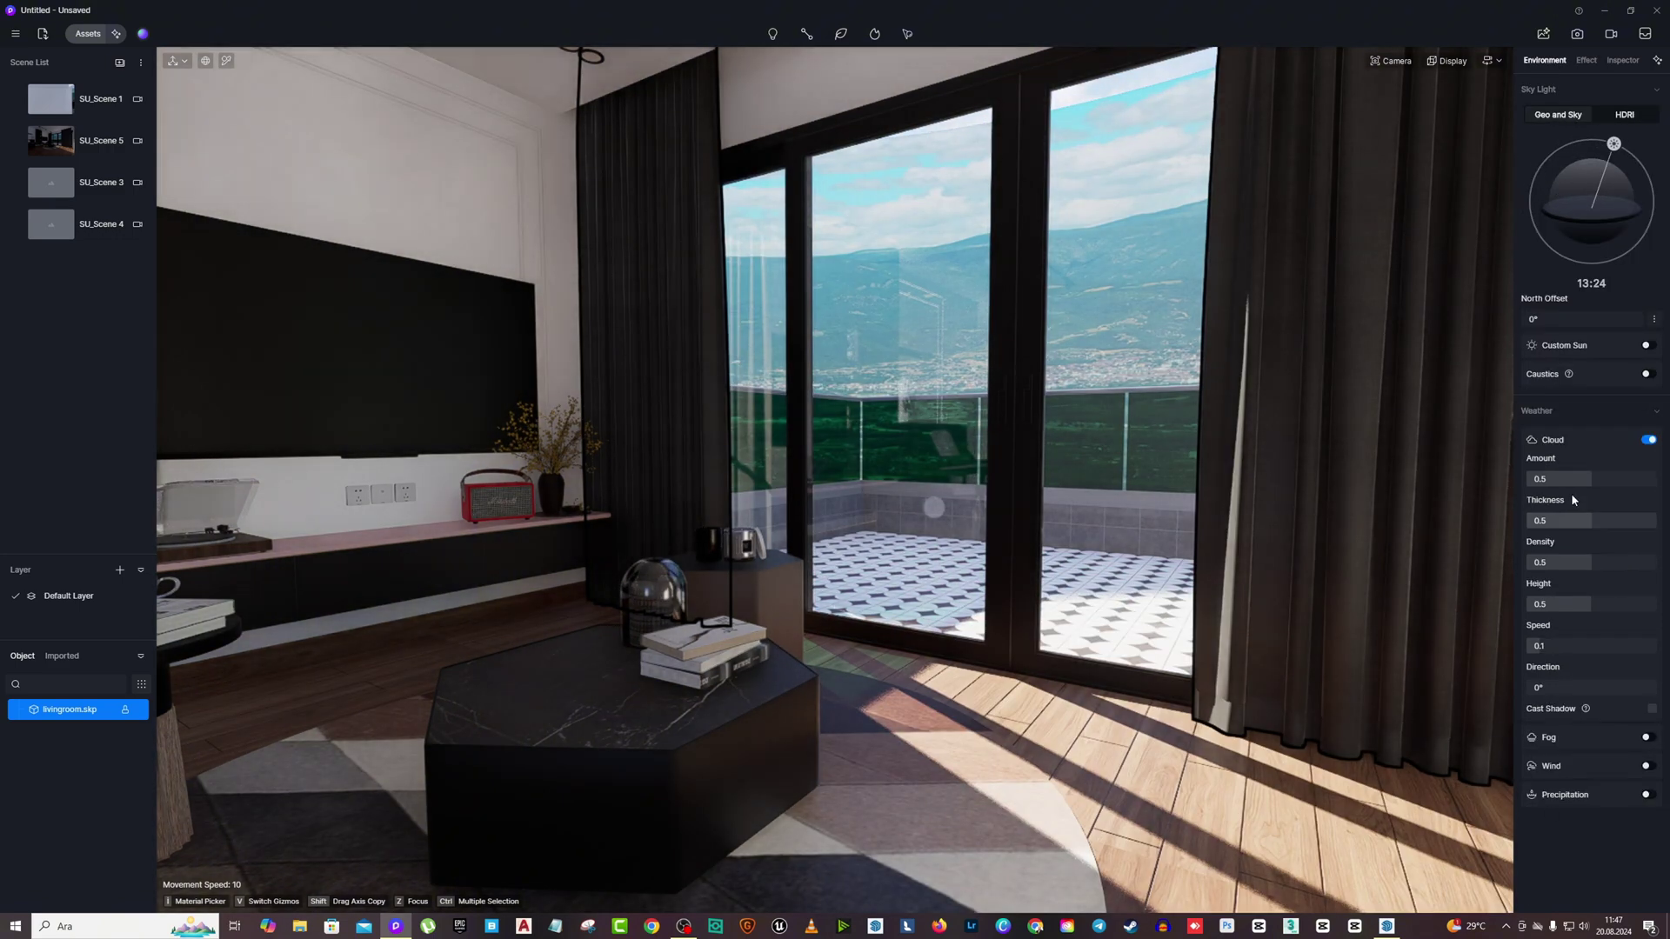
left_click(1645, 345)
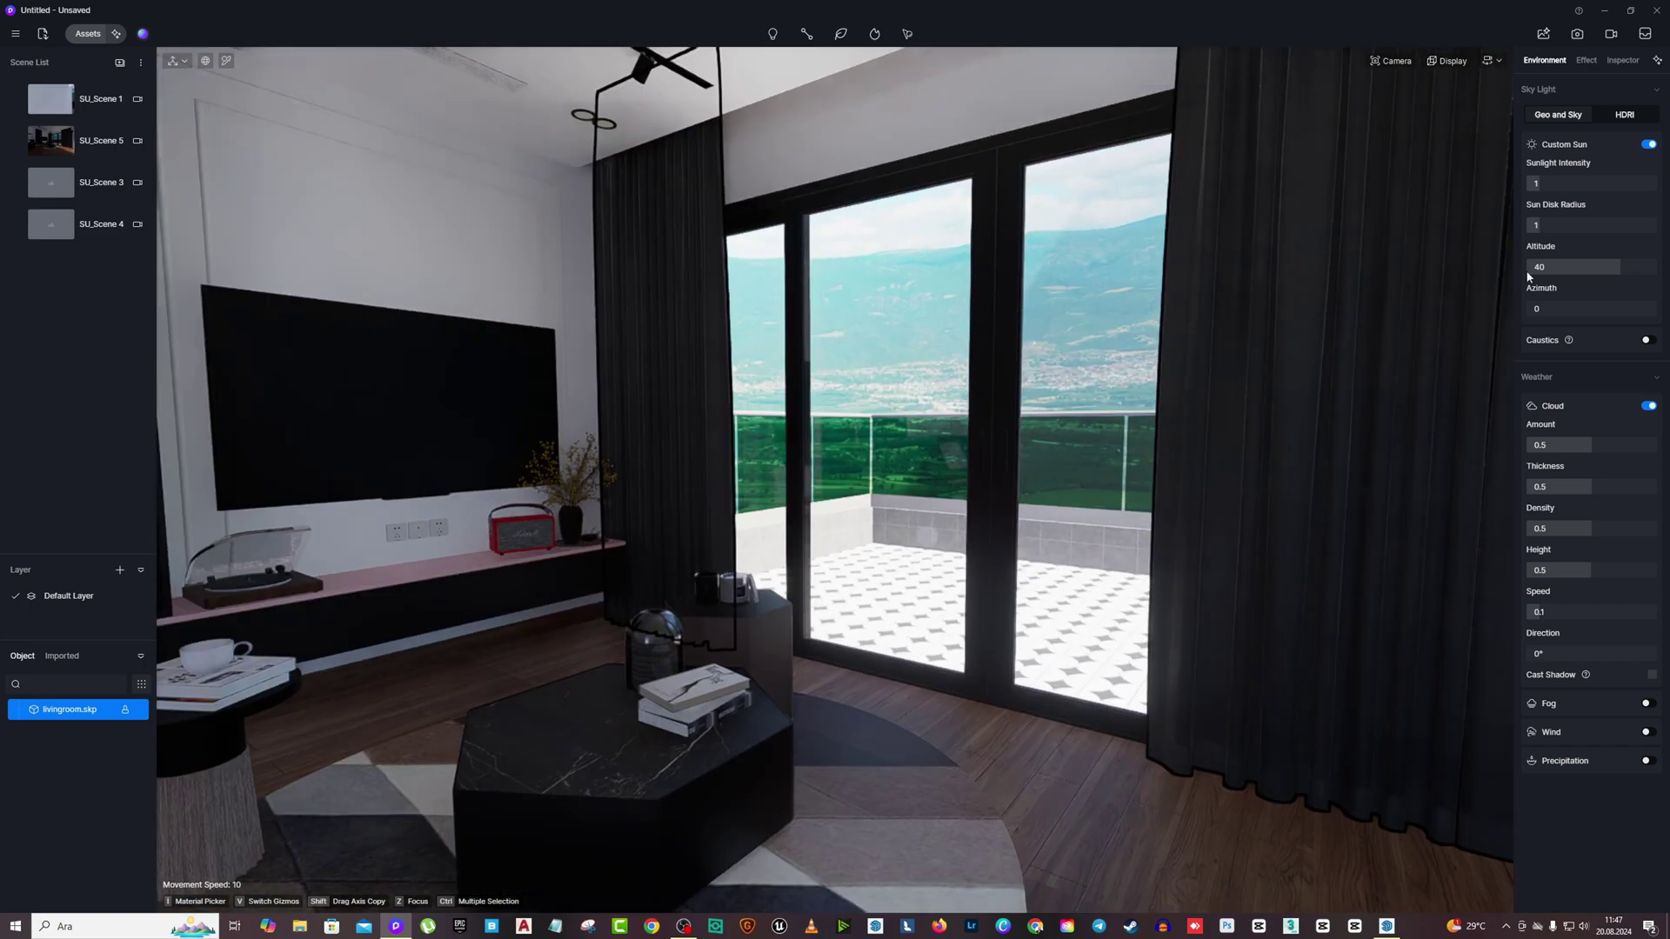
Switch the sky light to HDRI and adjust its lighting separately, with skylight 0.49 and background 0.55.
left_click(1624, 114)
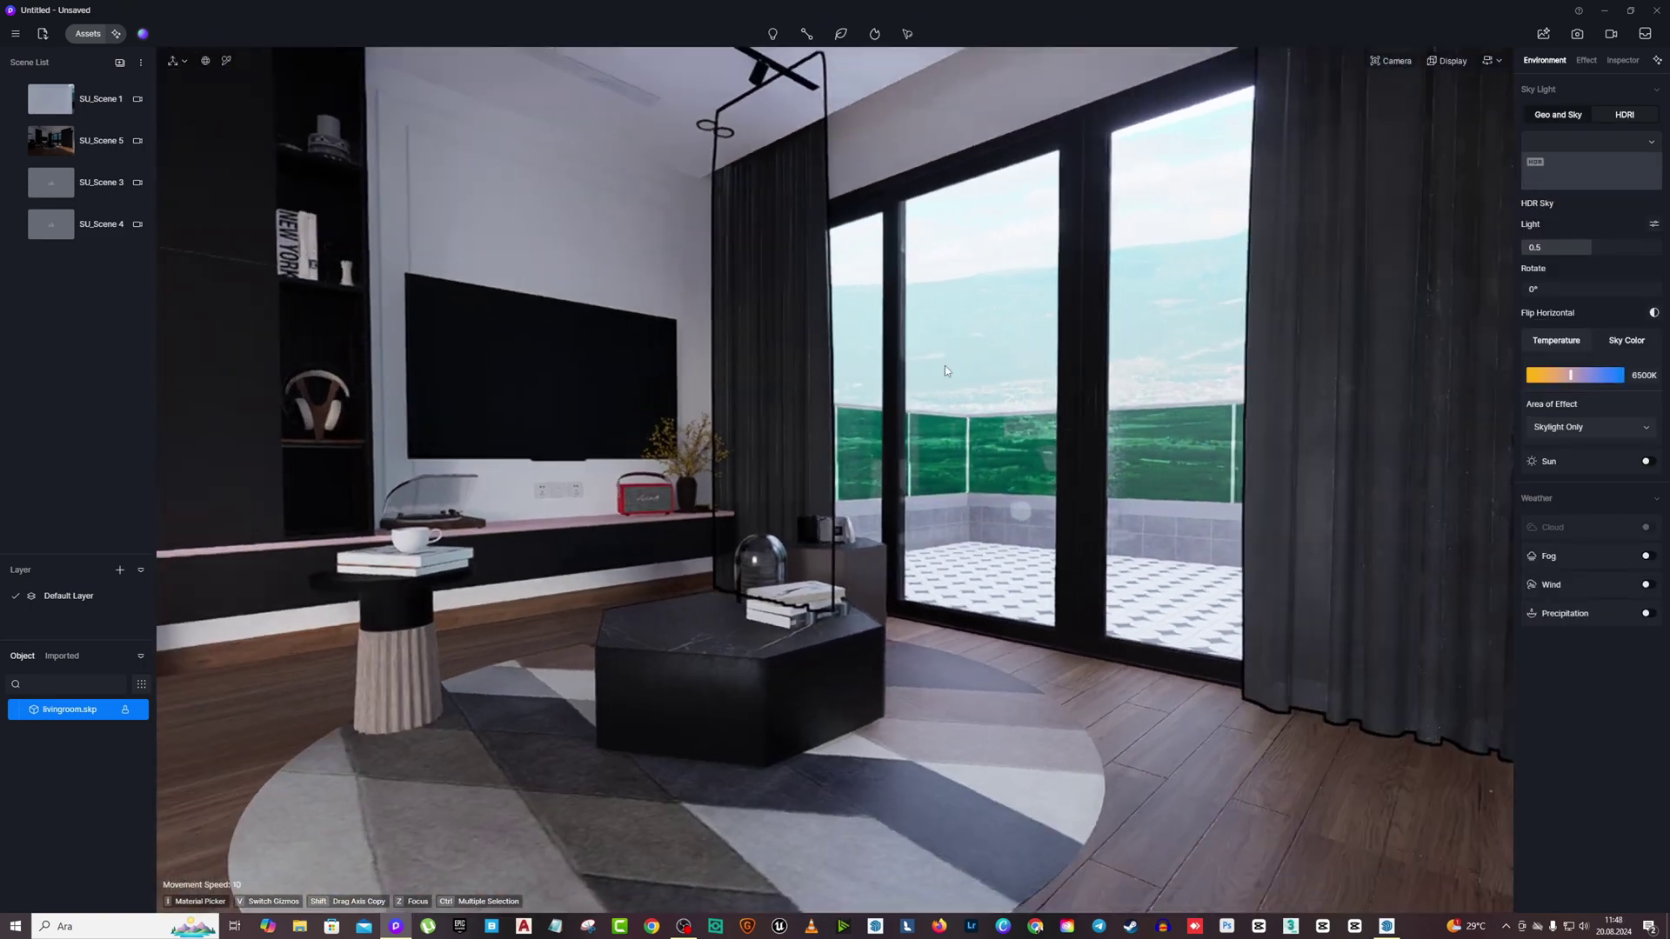
right_click_drag(944, 365, 960, 345)
left_click(1652, 224)
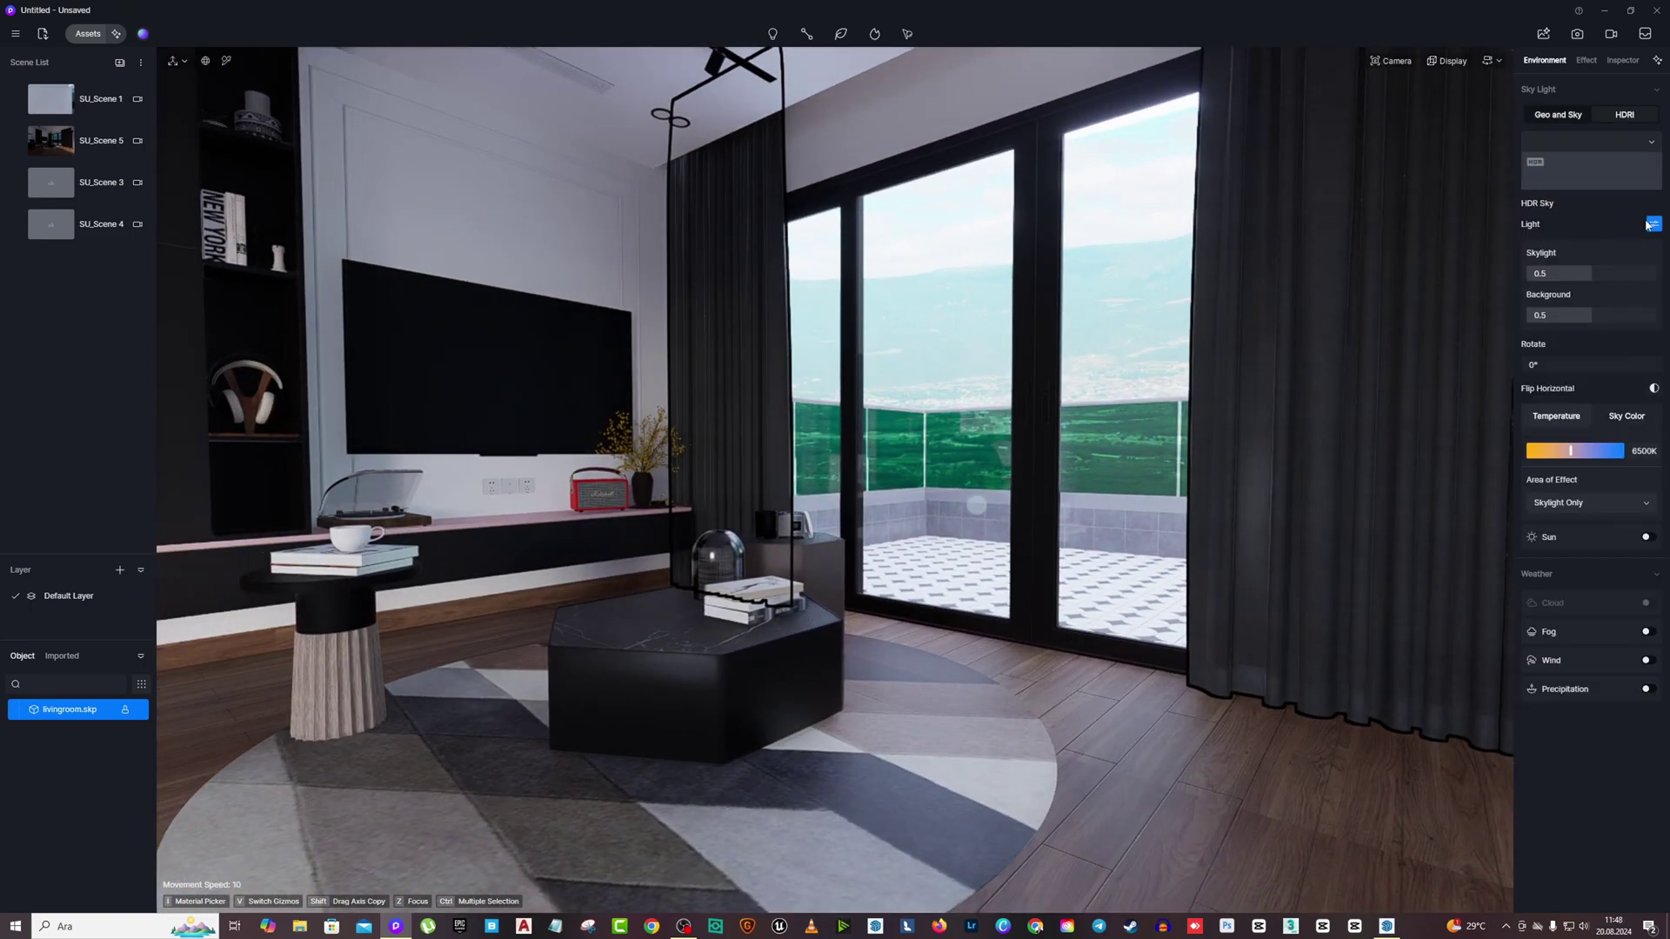
left_click_drag(1601, 319, 1589, 275)
Search the material library for glass and apply Basic Glass Material to the balcony railing panels.
key("w")
right_click_drag(1076, 458, 539, 487)
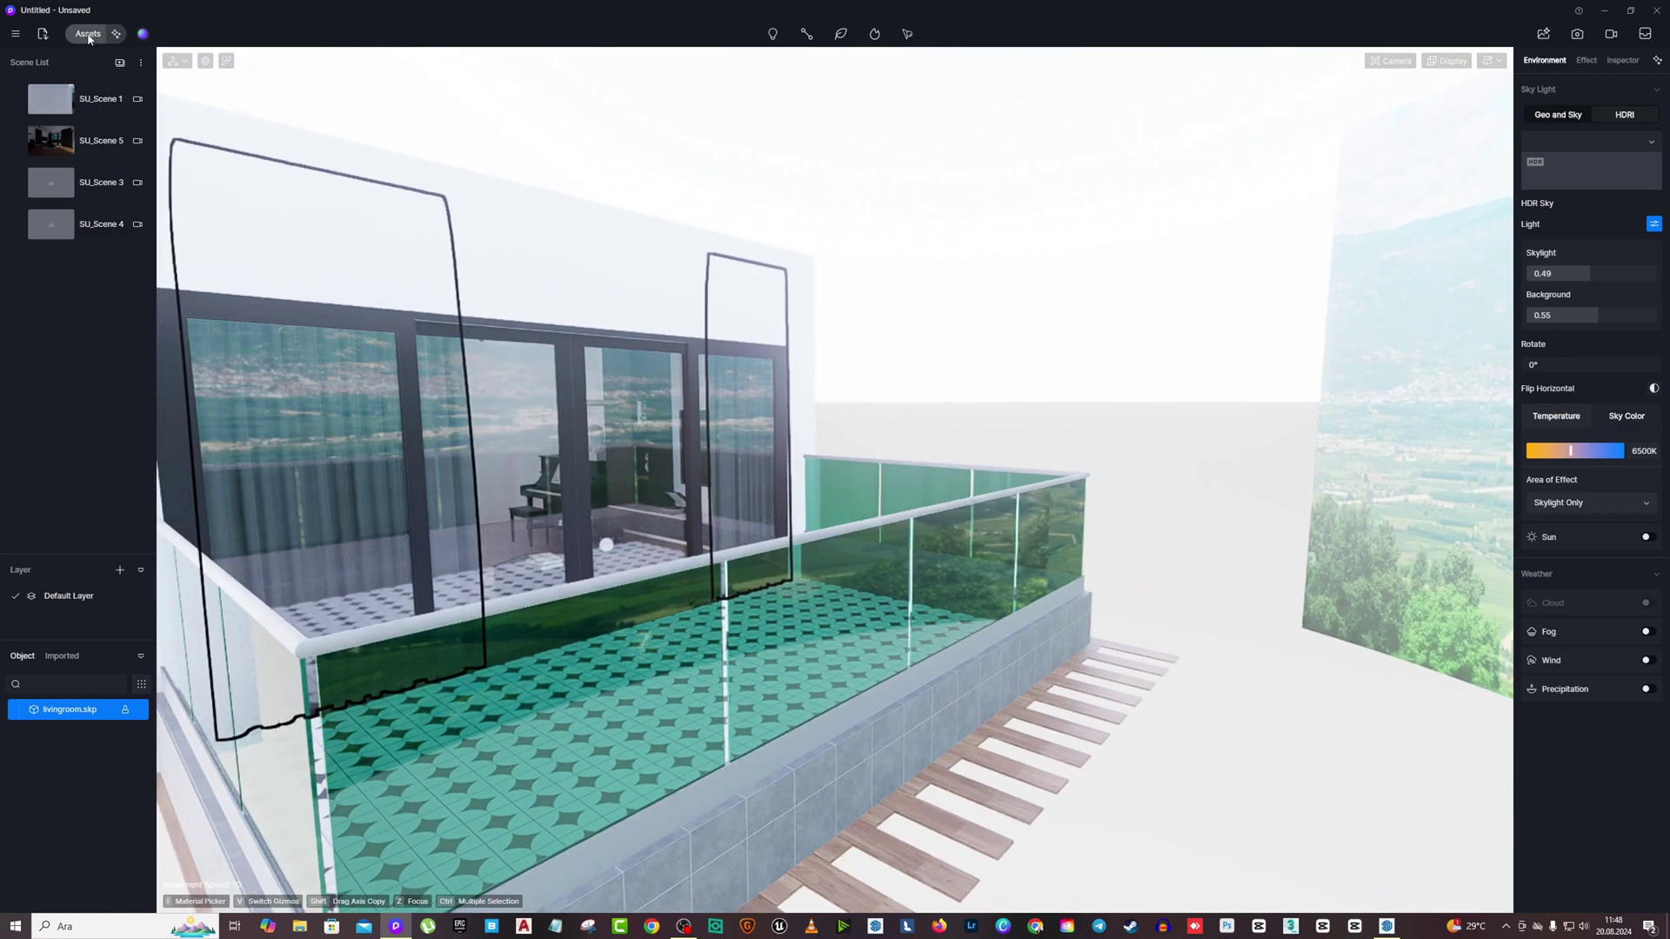
left_click(88, 35)
key("Return")
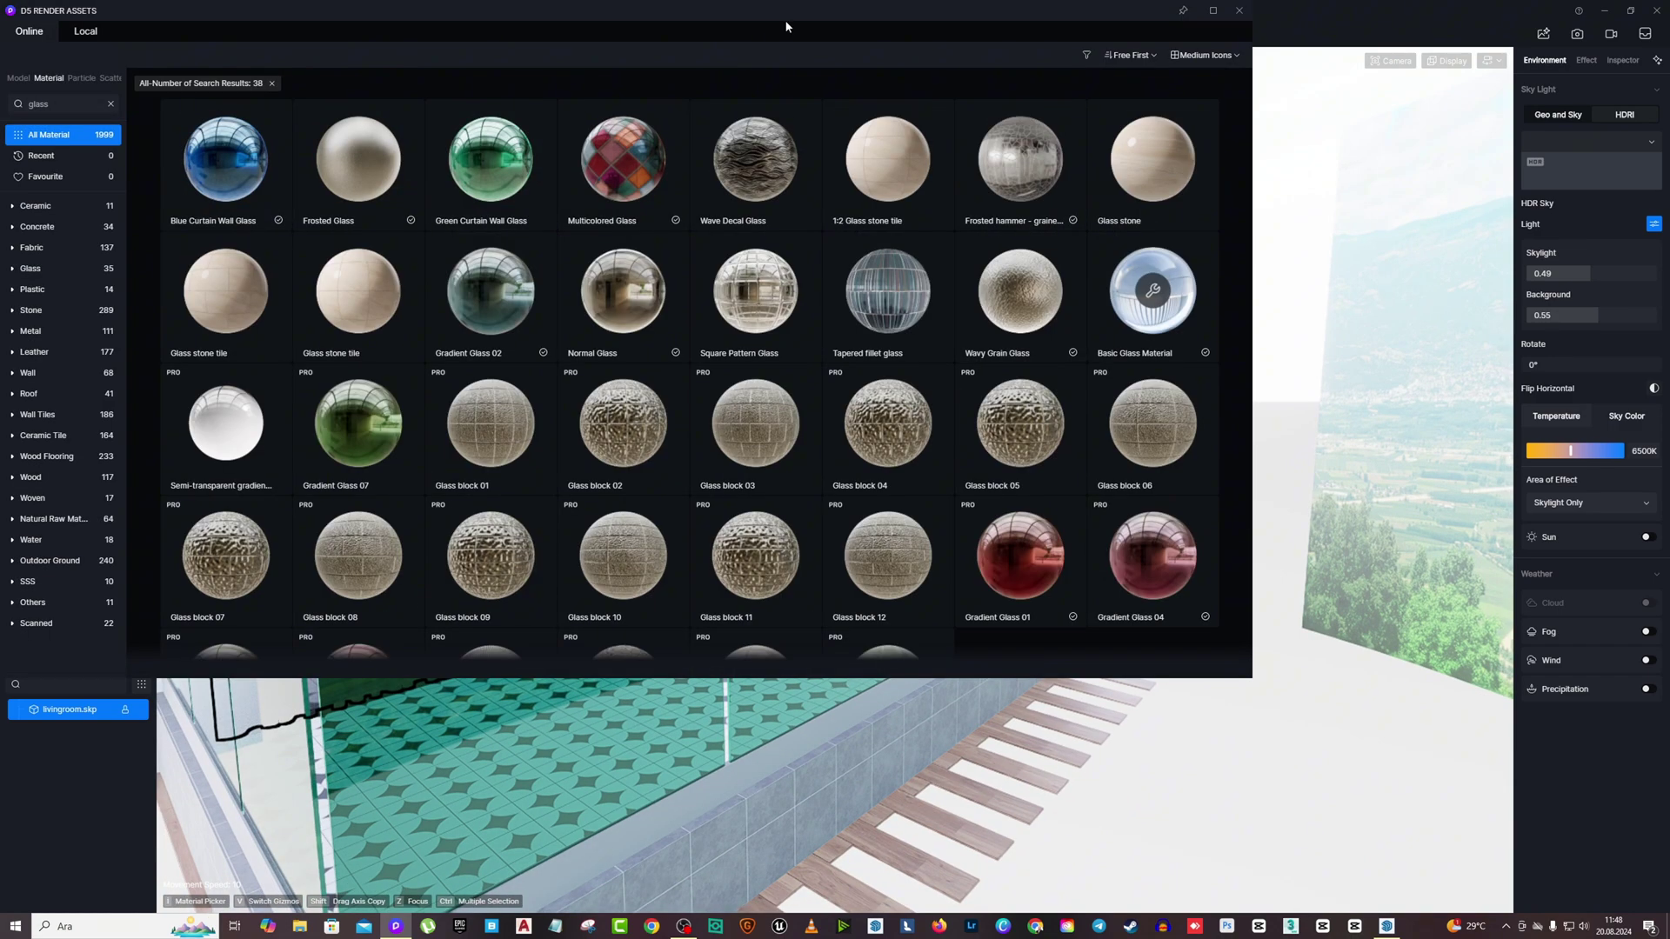
left_click_drag(785, 20, 17, 24)
left_click(385, 295)
left_click(833, 554)
key("i")
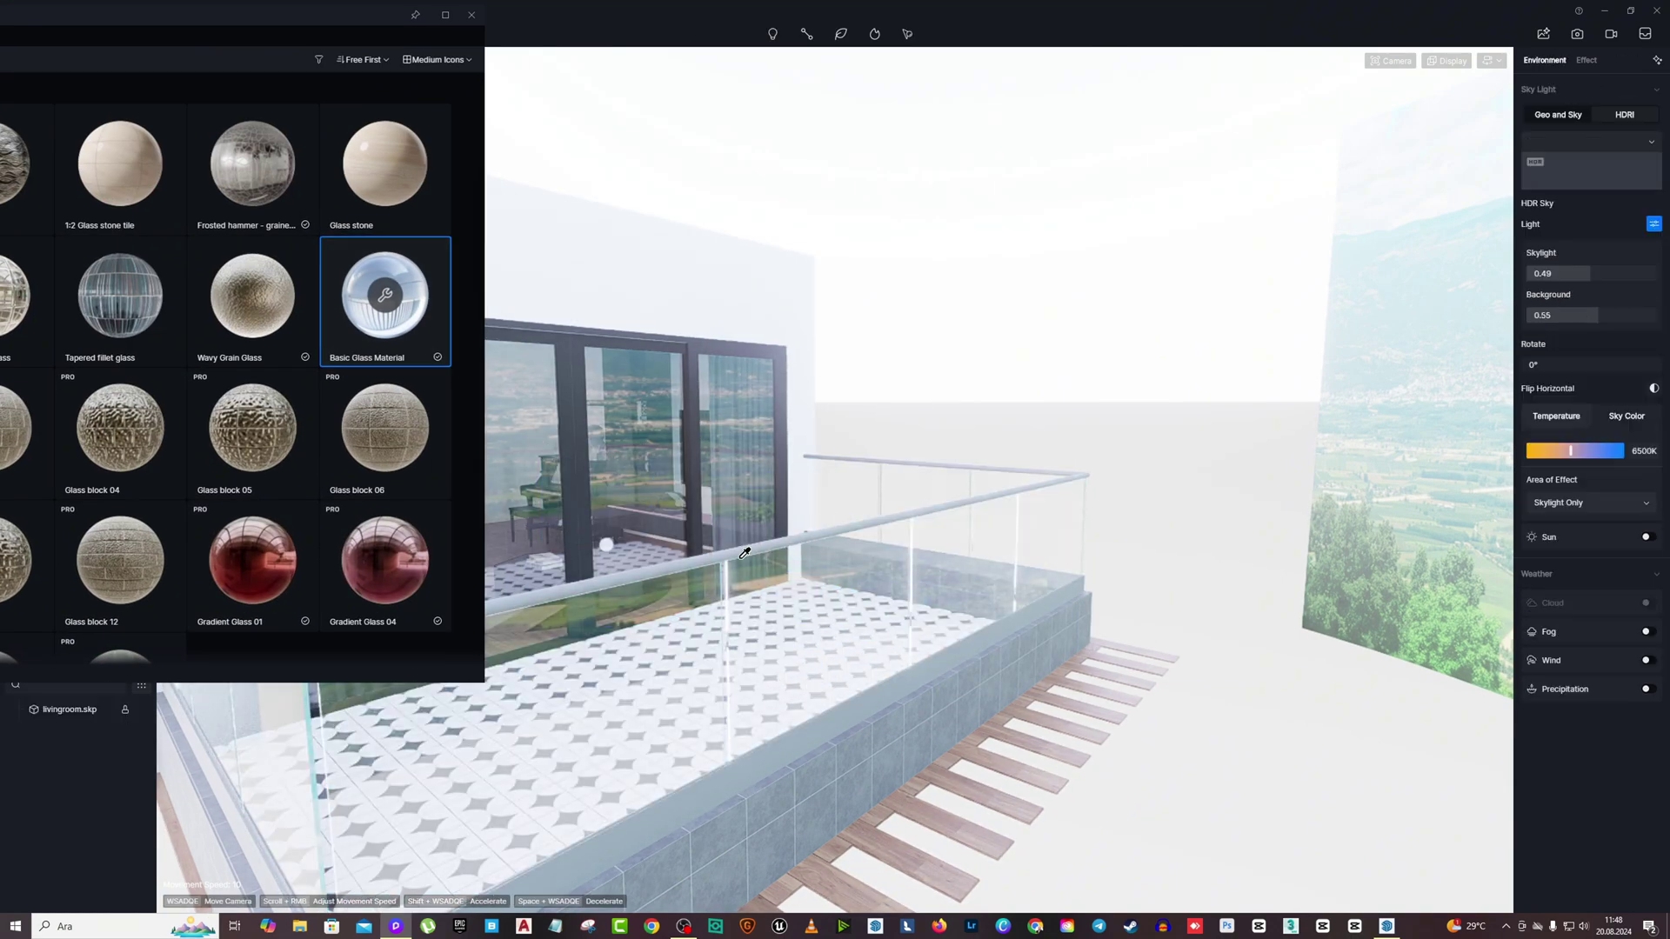
left_click(780, 539)
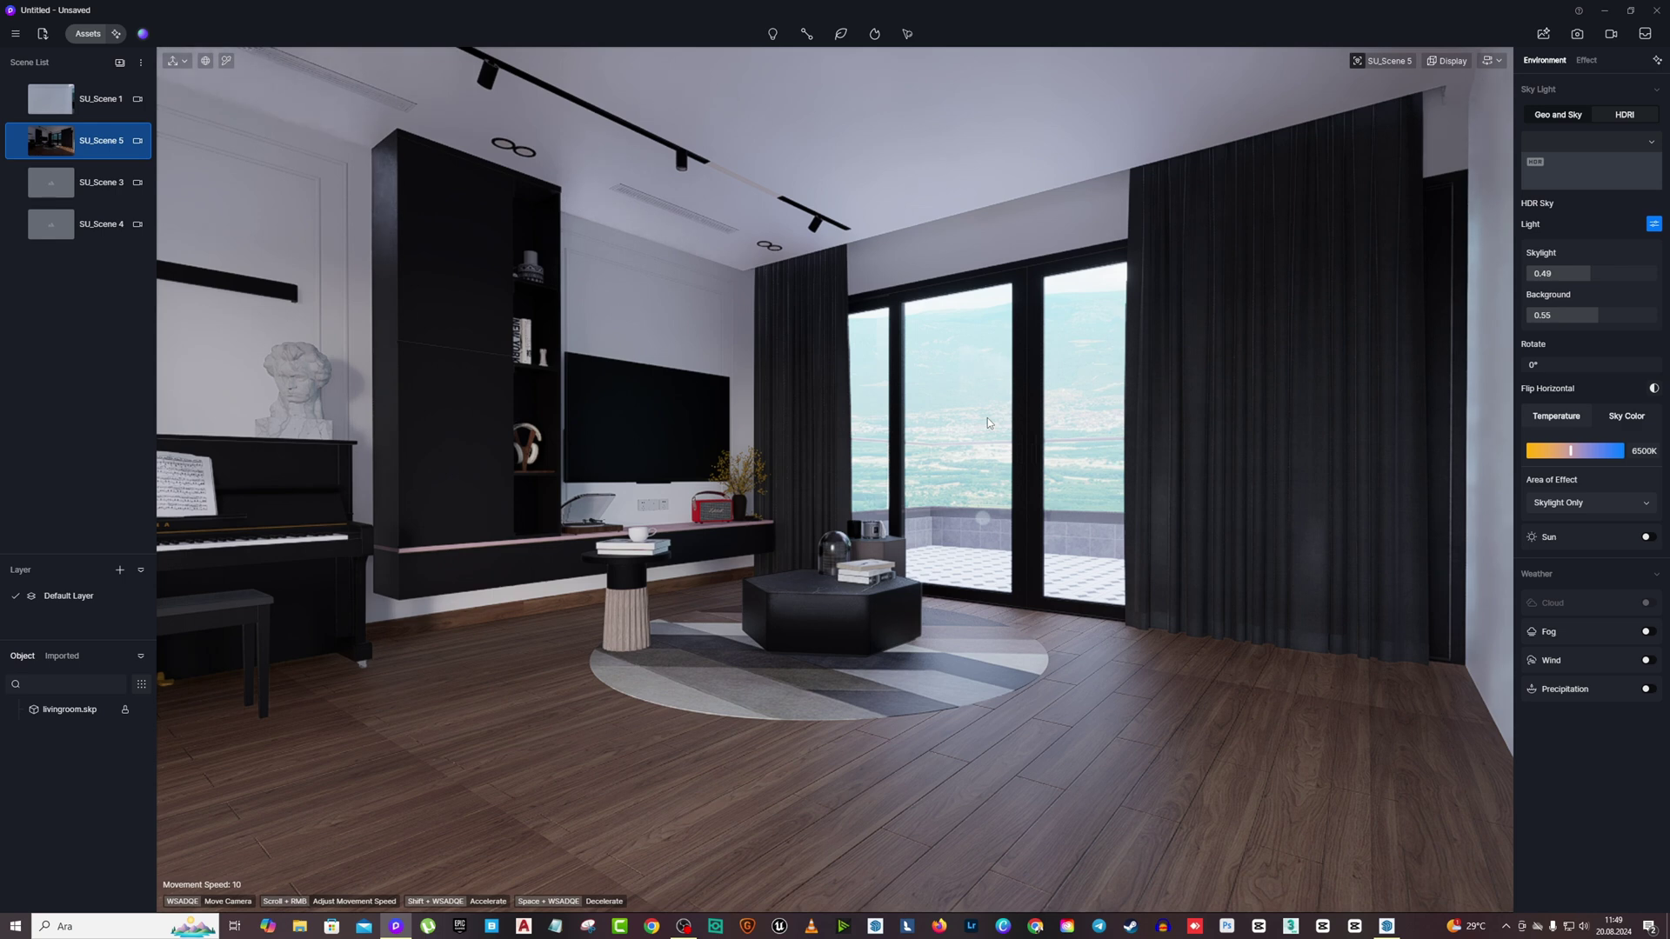
Switch to SketchUp and copy the curtain inside its group to the middle of the balcony doors.
left_click(925, 480)
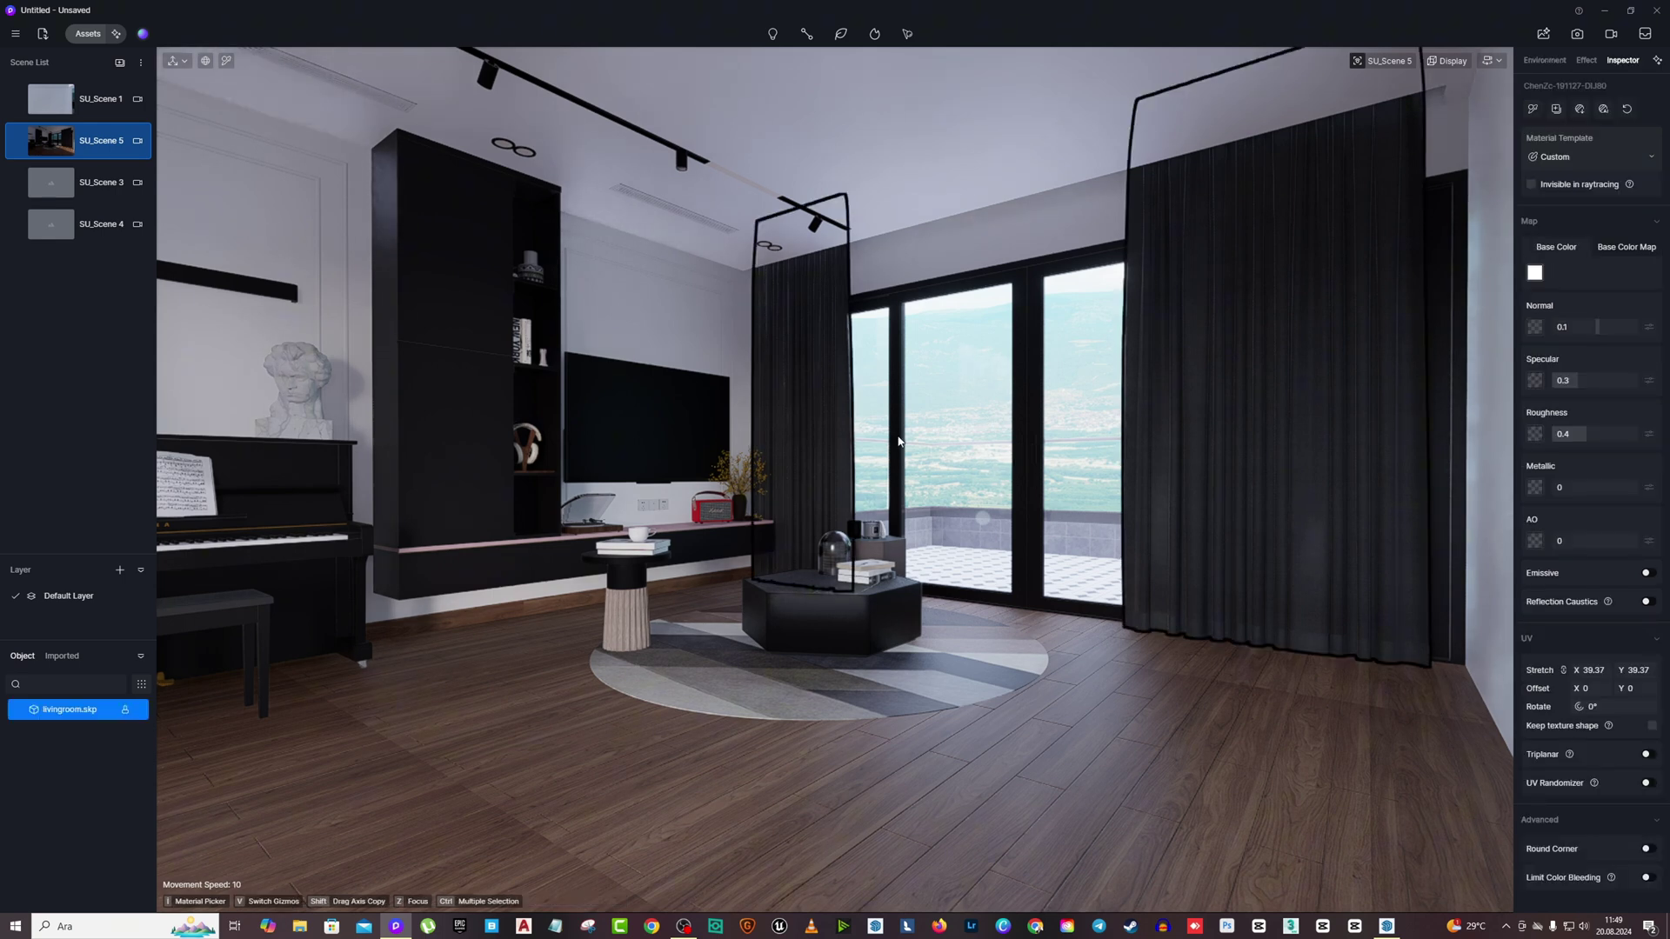
left_click(1386, 926)
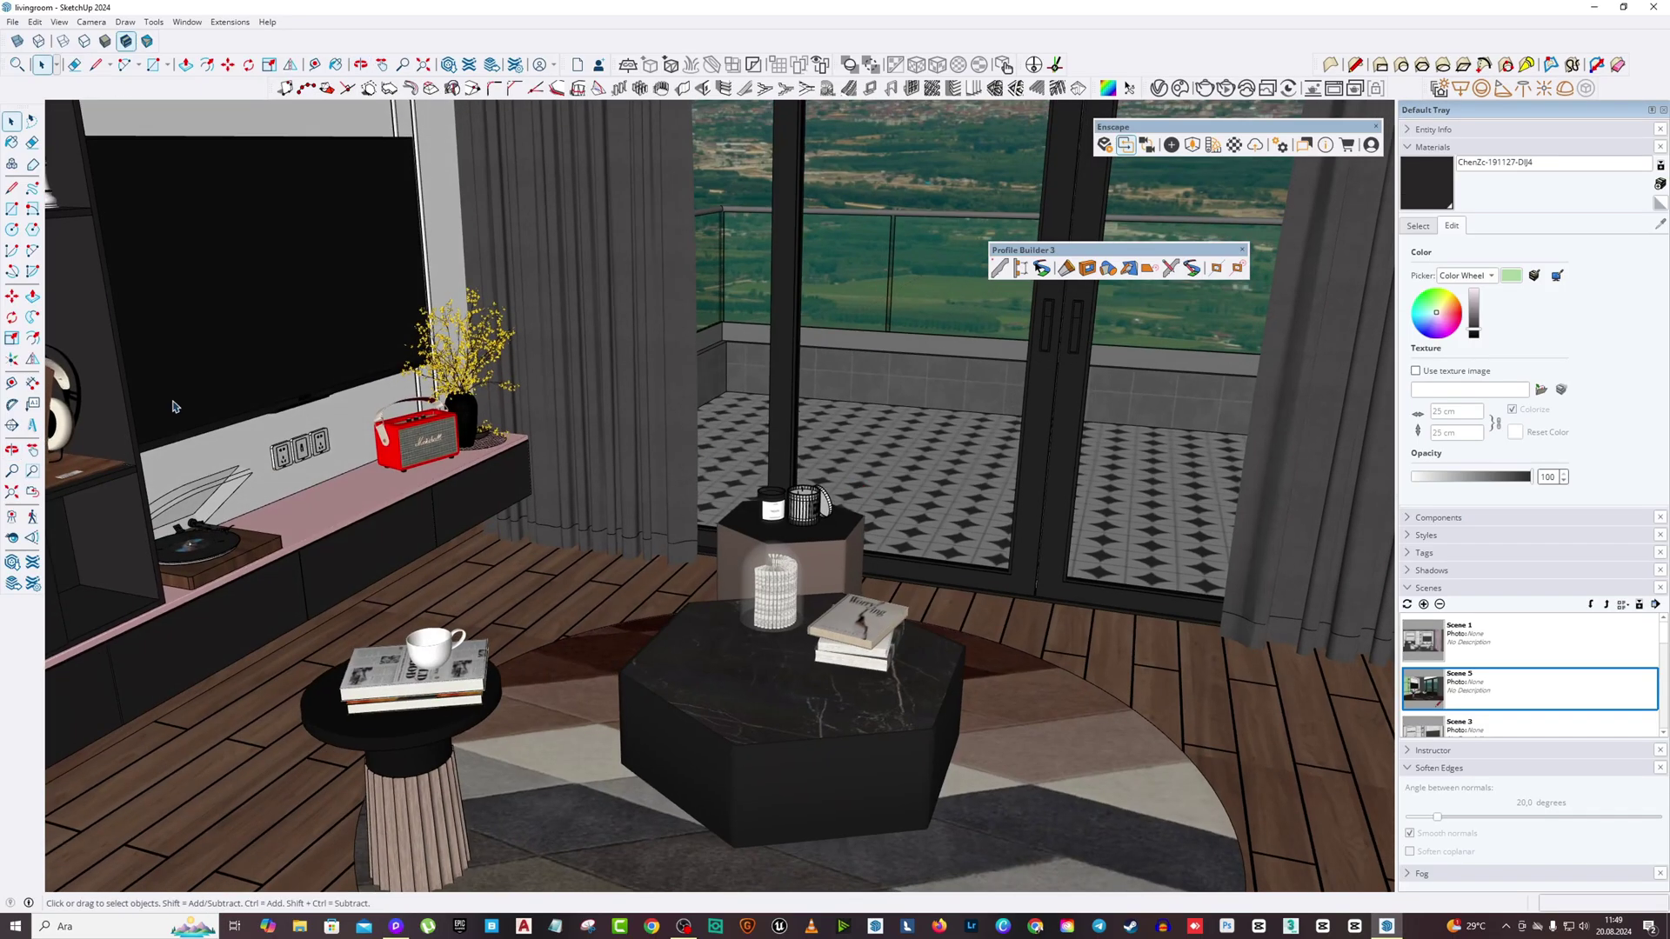
middle_click_drag(385, 534, 749, 335)
key("space")
double_click(900, 396)
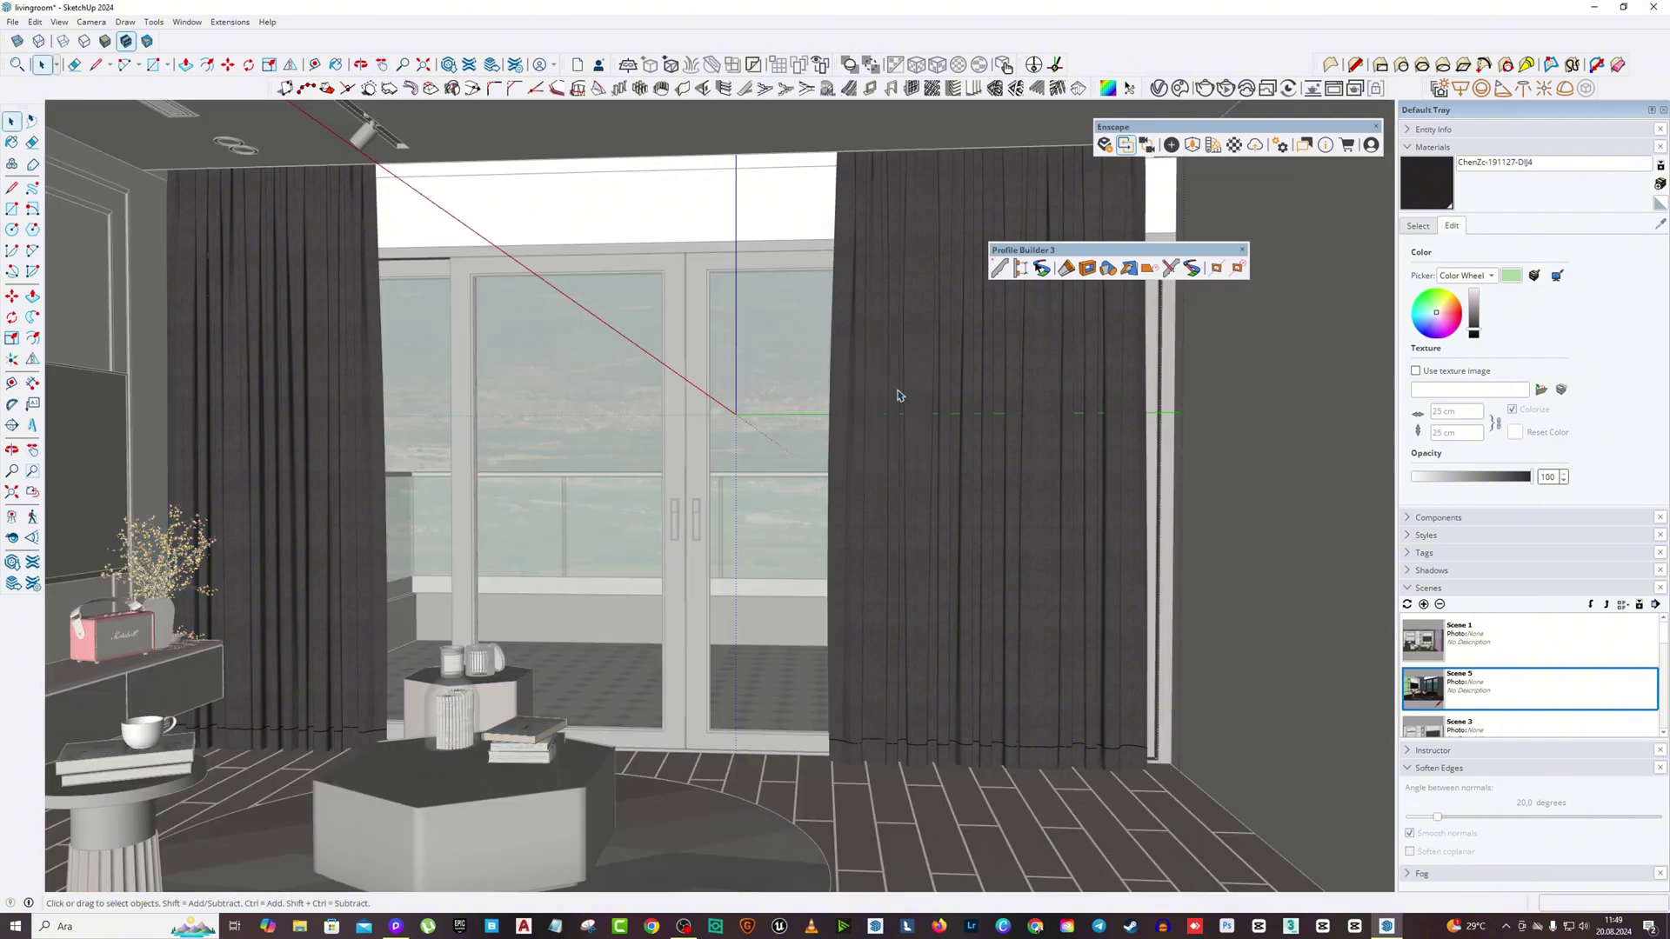
left_click(12, 296)
left_click(1097, 467)
key("ctrl")
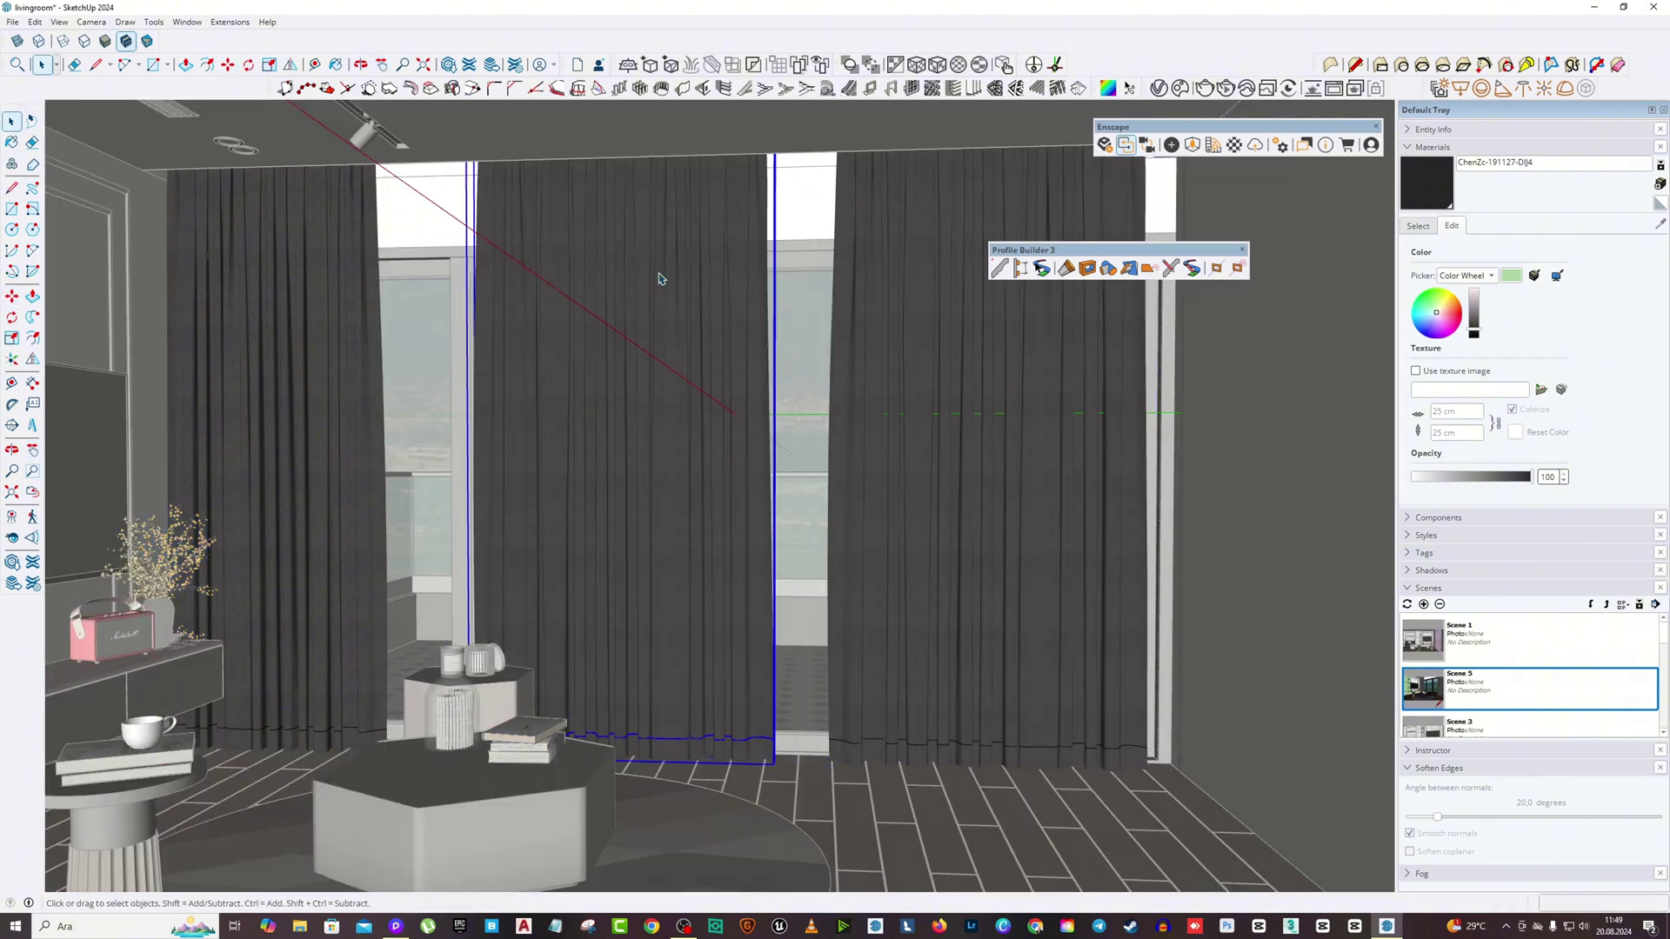
Show the Colors material collection, then enter the copied curtain's group and make its component unique.
left_click(1417, 226)
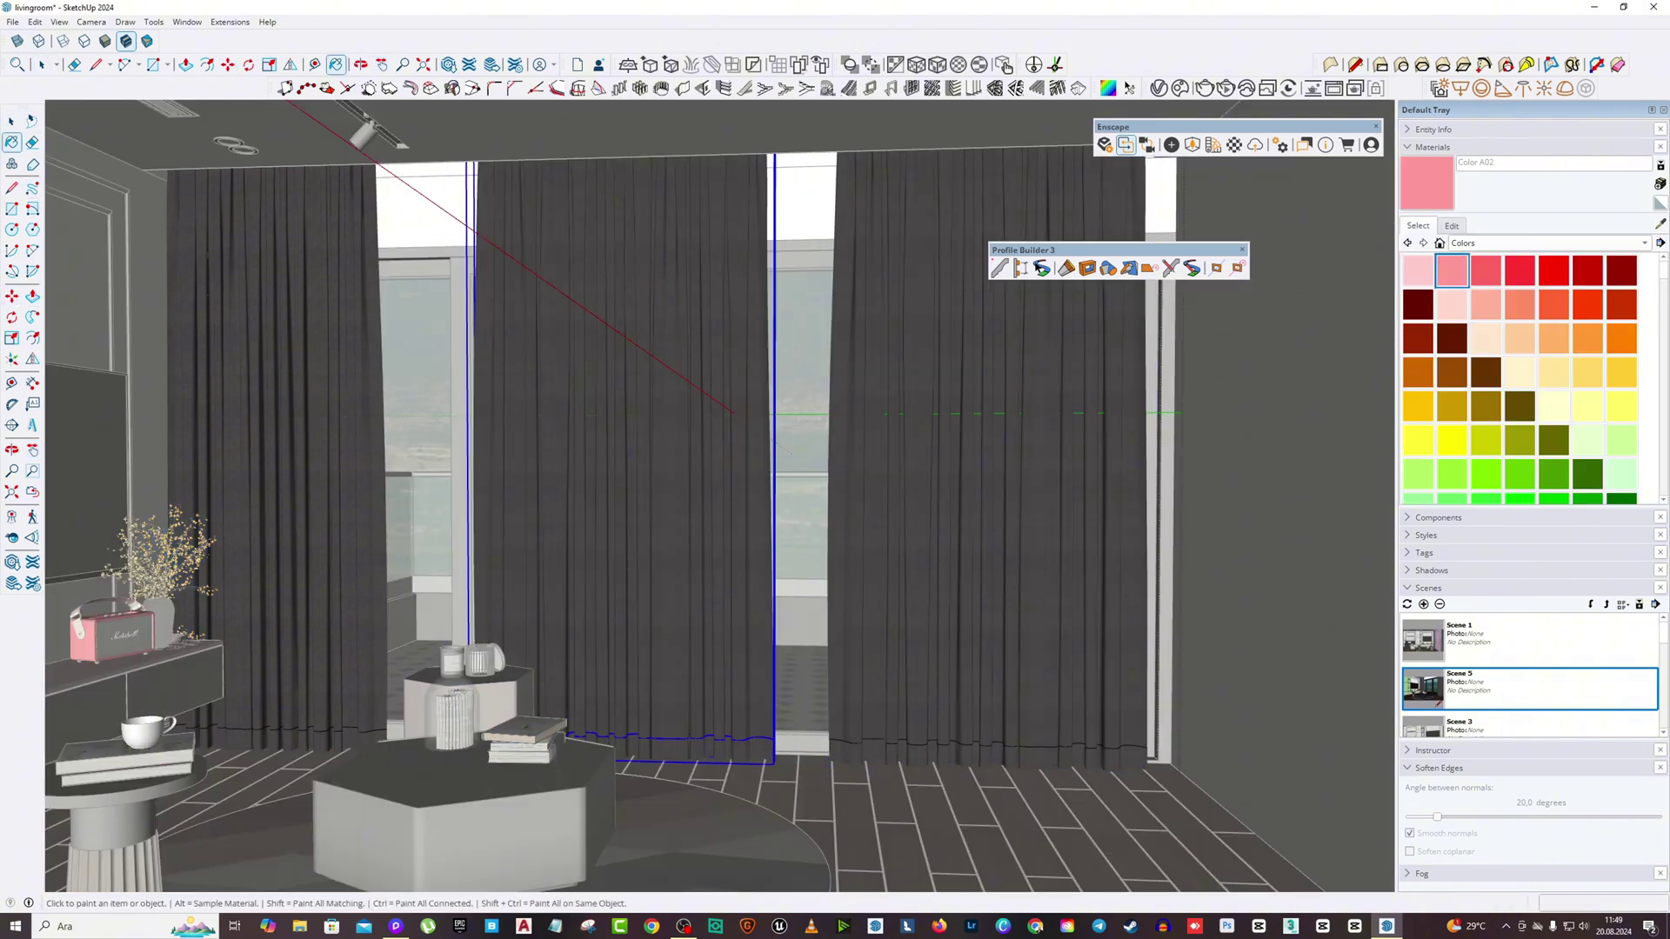
key("space")
triple_click(667, 368)
key("Escape")
right_click(677, 293)
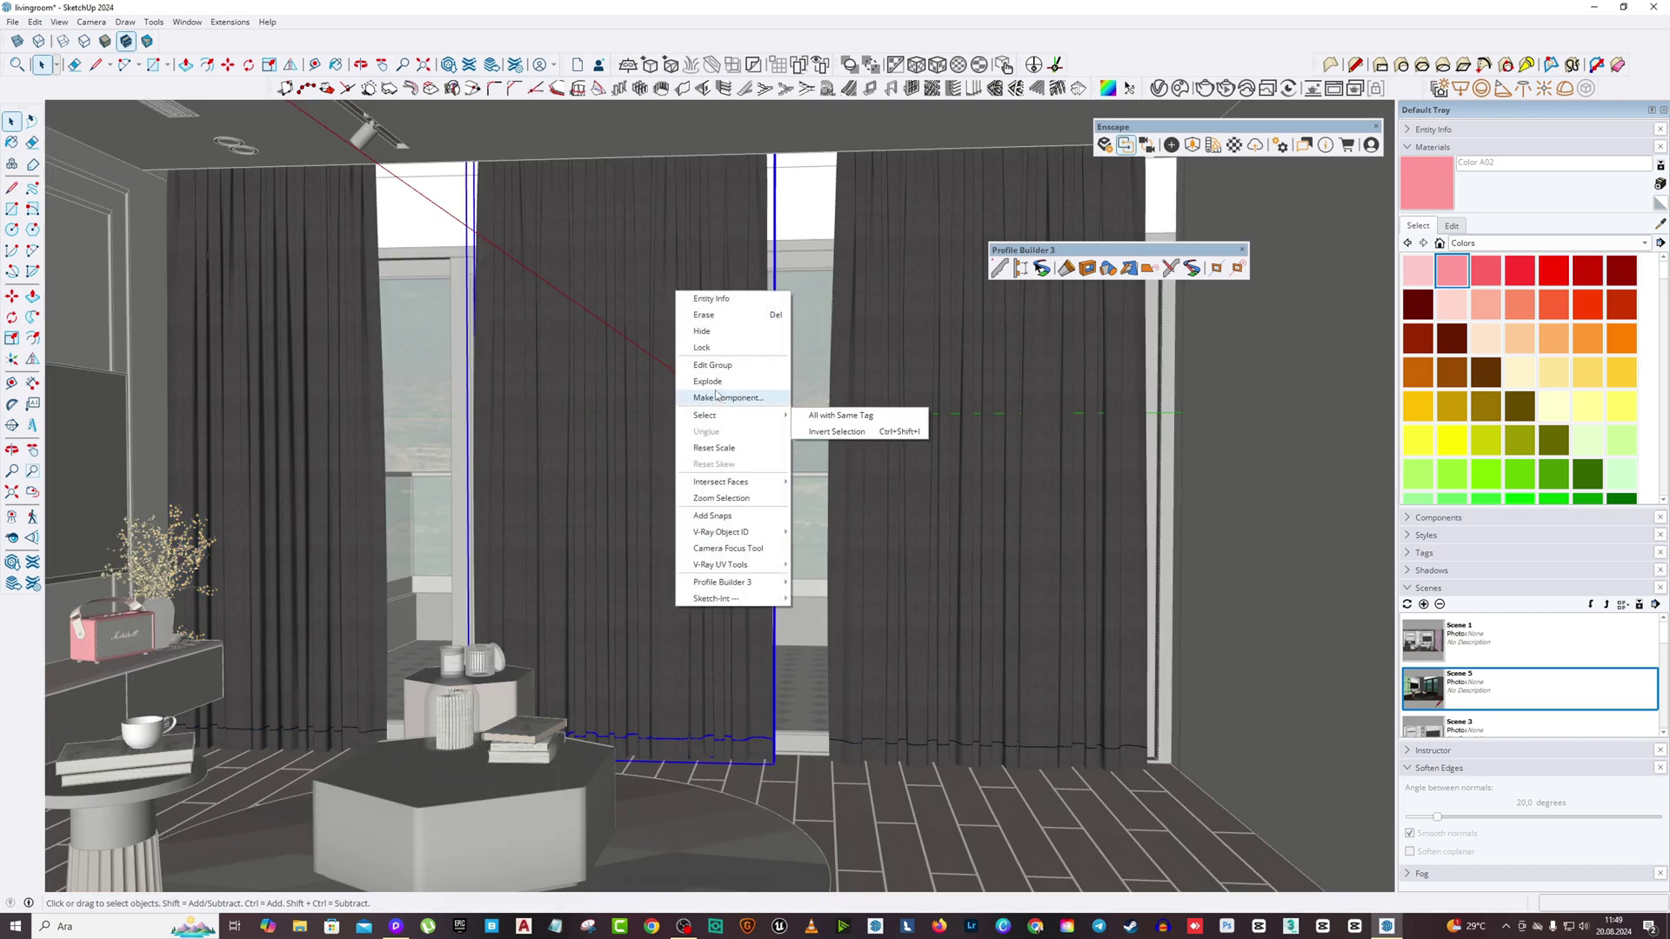
left_click(709, 366)
right_click(664, 379)
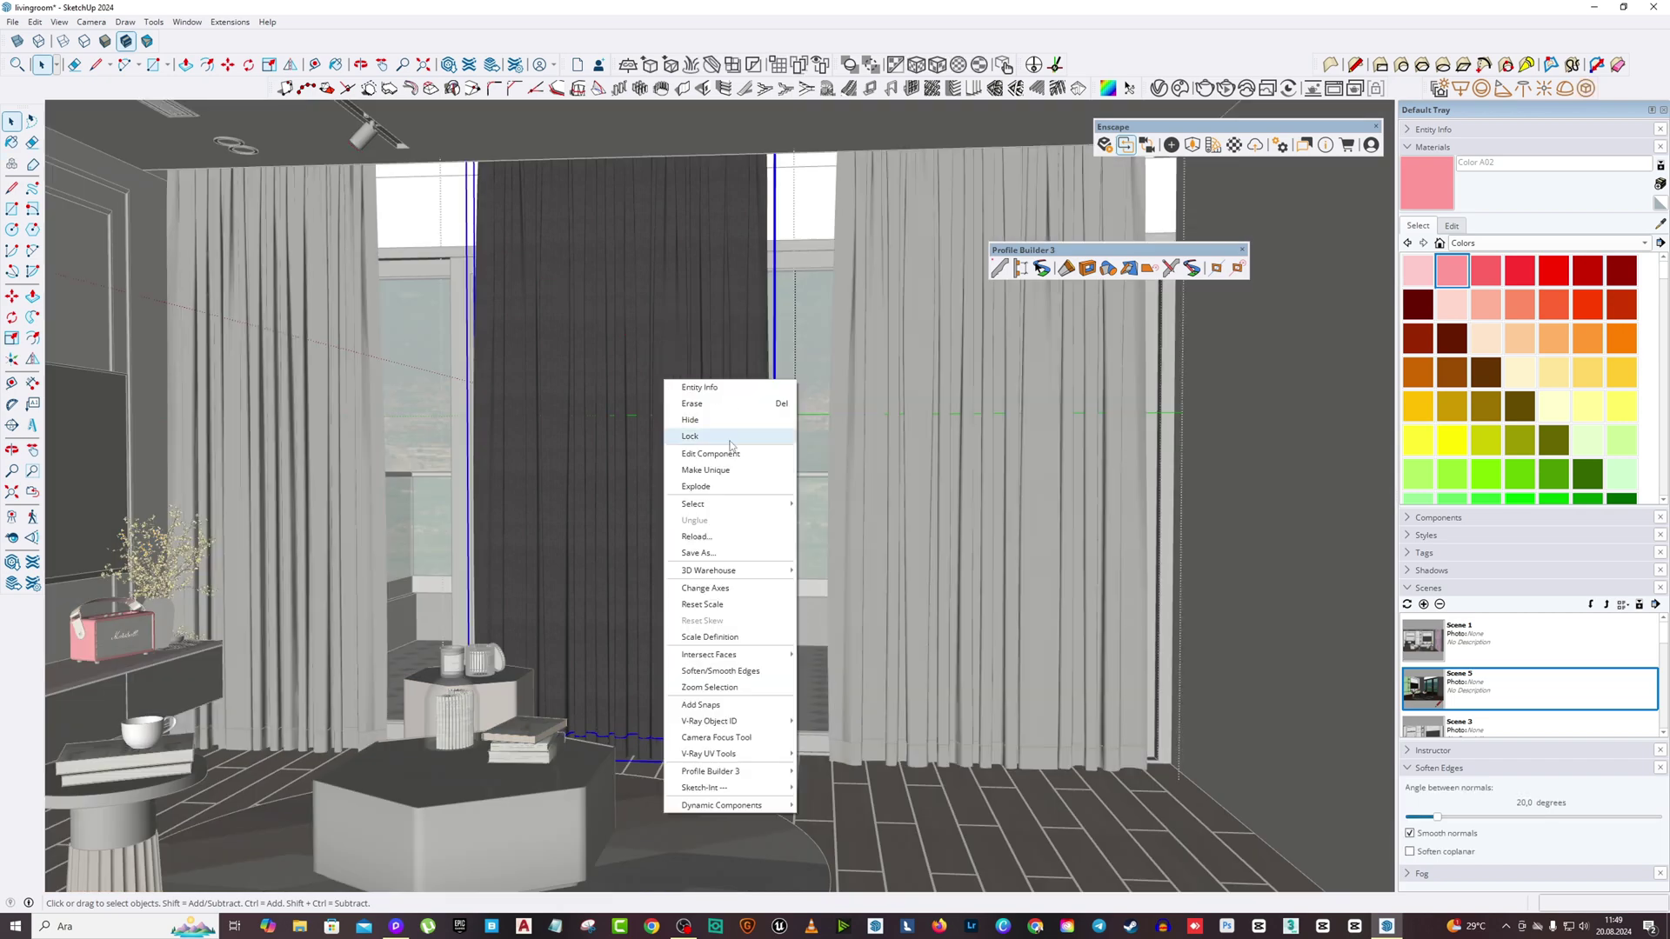
left_click(726, 476)
Paint all faces of the middle curtain with Color B01 and leave the component and group.
key("space")
double_click(537, 272)
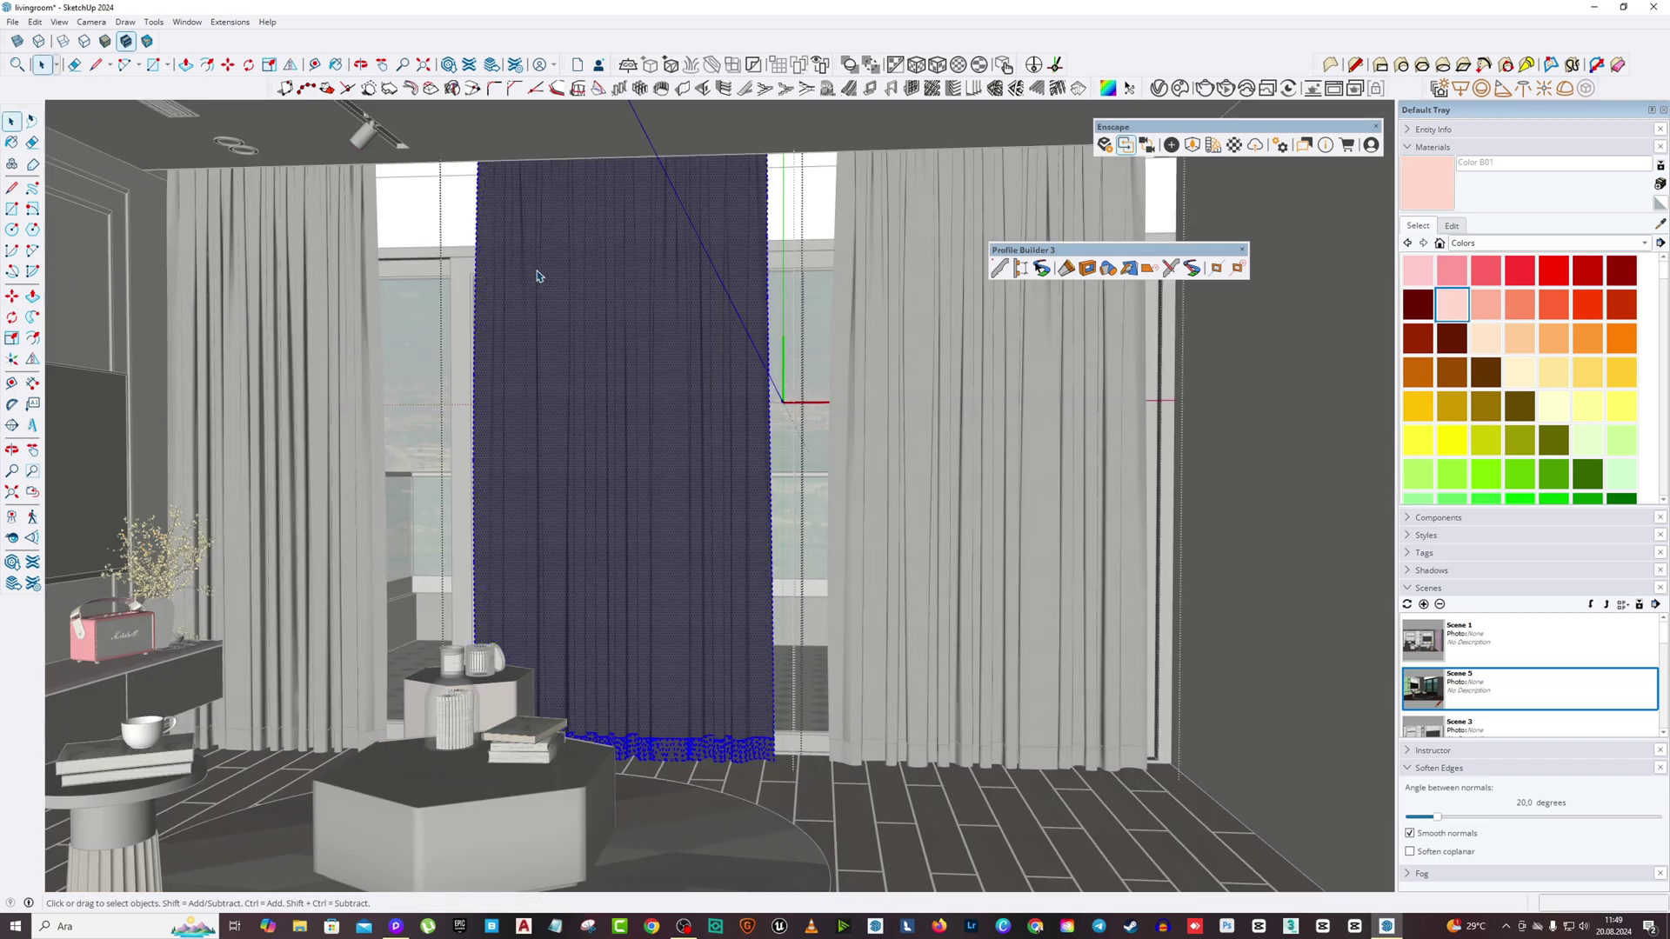
triple_click(536, 272)
key("b")
left_click(663, 298)
key("space")
key("Escape")
key("Escape")
Sync the updated SketchUp model into D5 Render, replacing the existing livingroom.skp link.
left_click(58, 22)
left_click(80, 37)
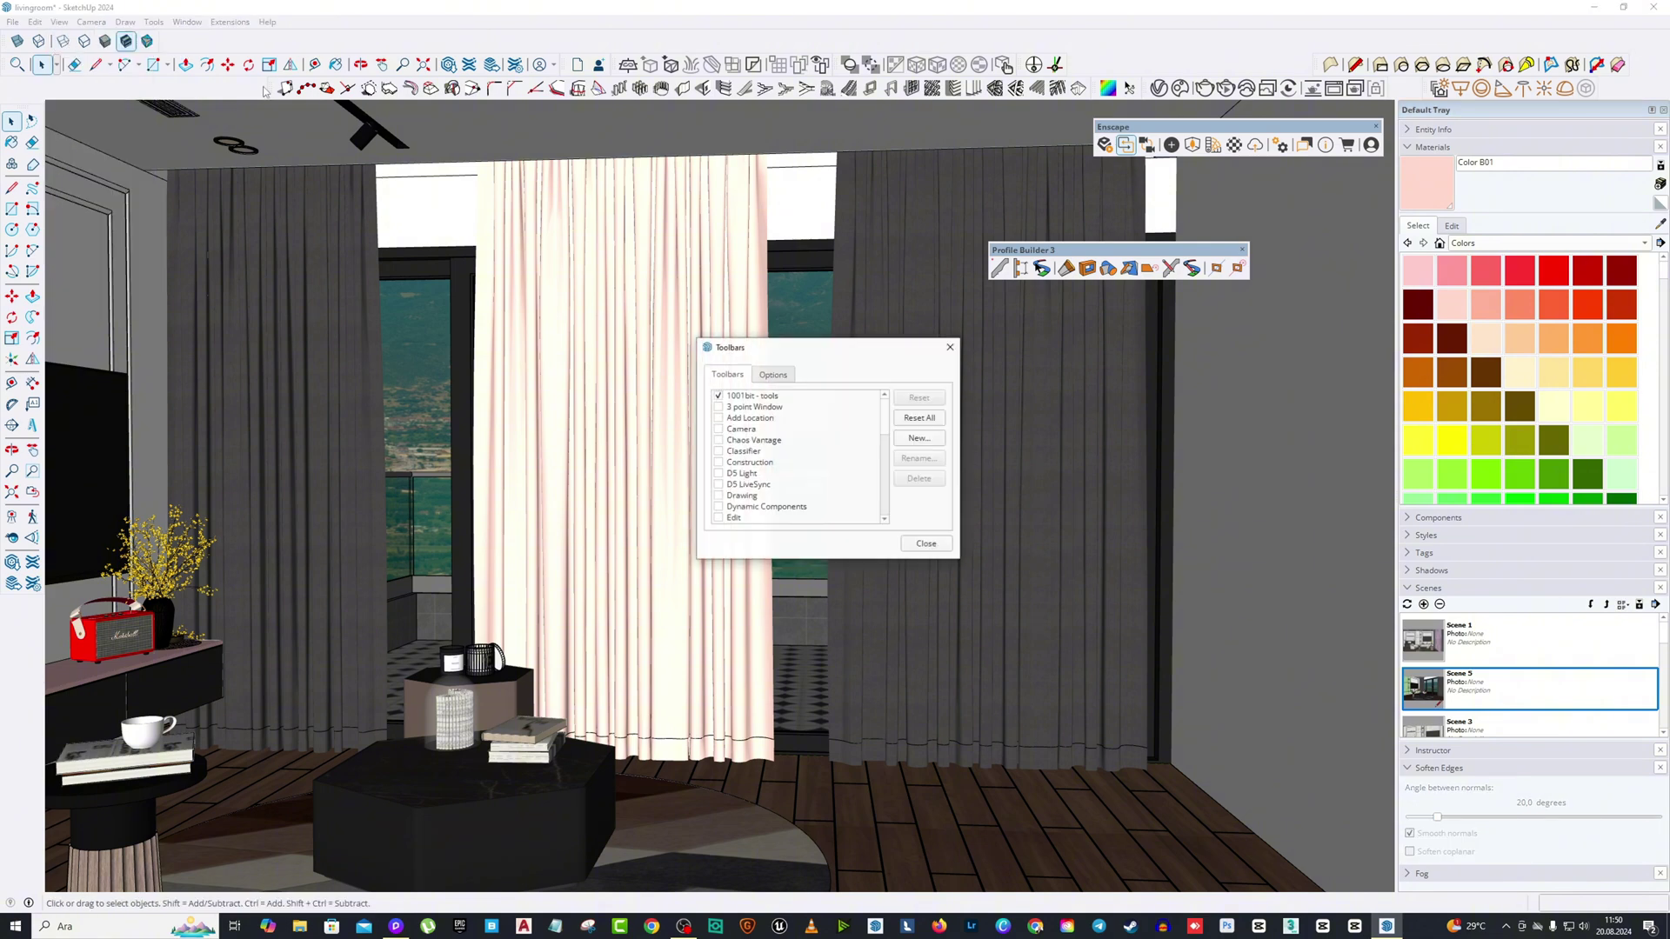
left_click(925, 544)
left_click(396, 926)
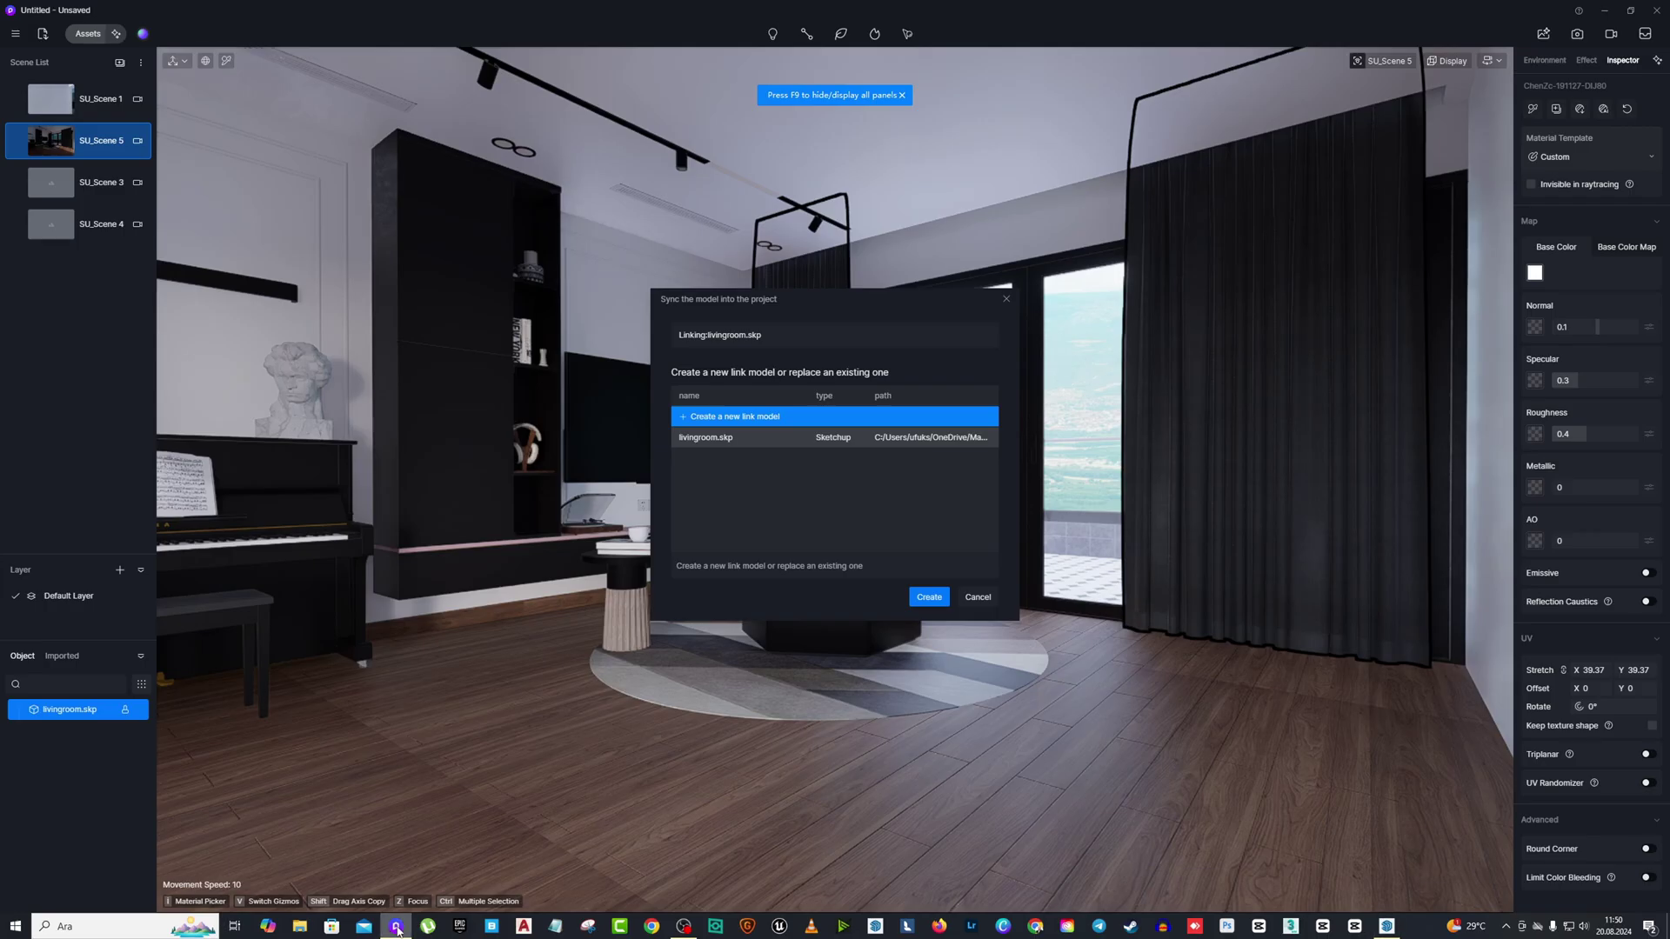
left_click(909, 596)
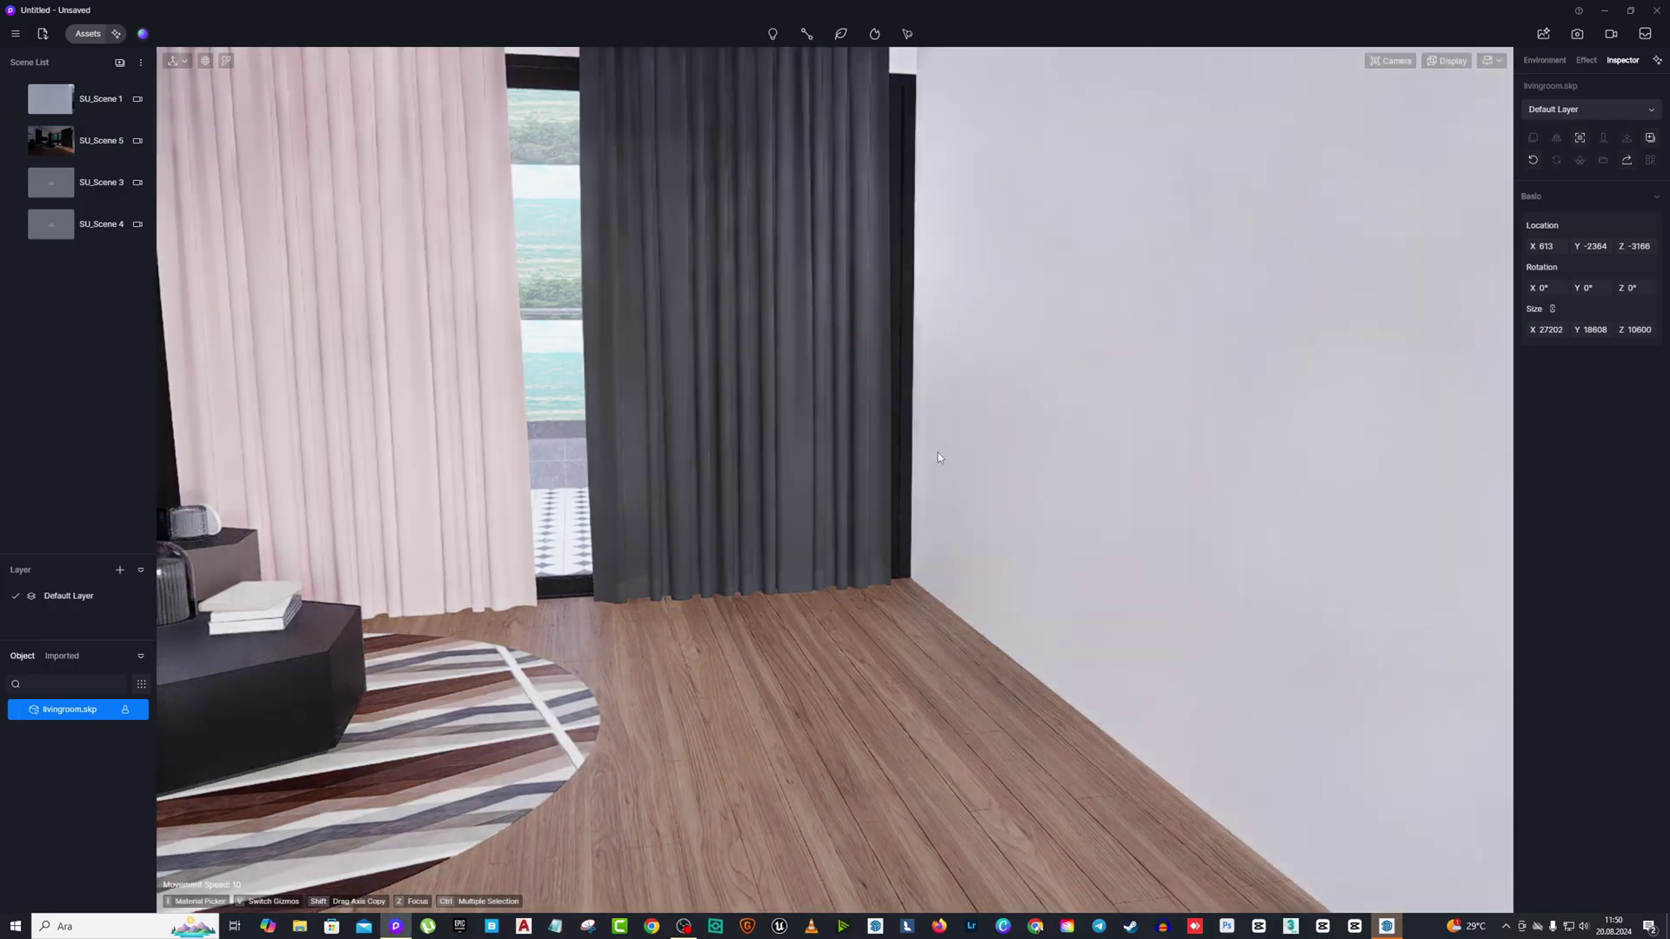
Pick the landscape backdrop's material outside the balcony and set its UV stretch to X 1 and Y 1.
right_click_drag(937, 452, 739, 365)
key("i")
left_click(768, 421)
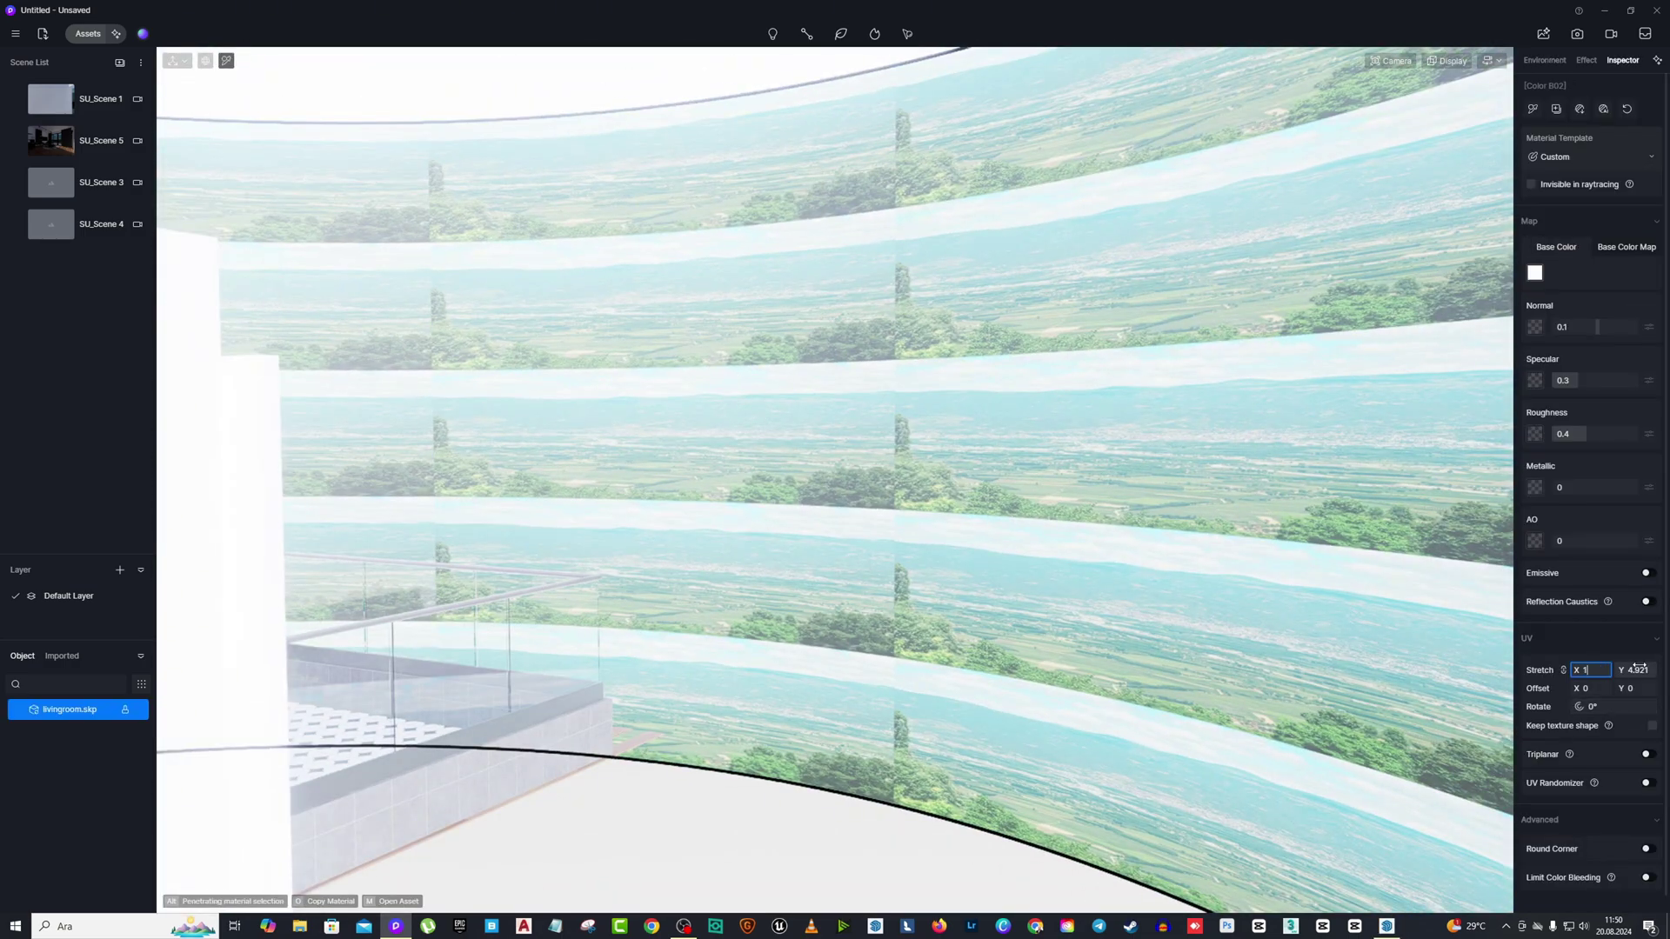
left_click(1637, 687)
right_click_drag(1143, 594, 983, 474)
key("s")
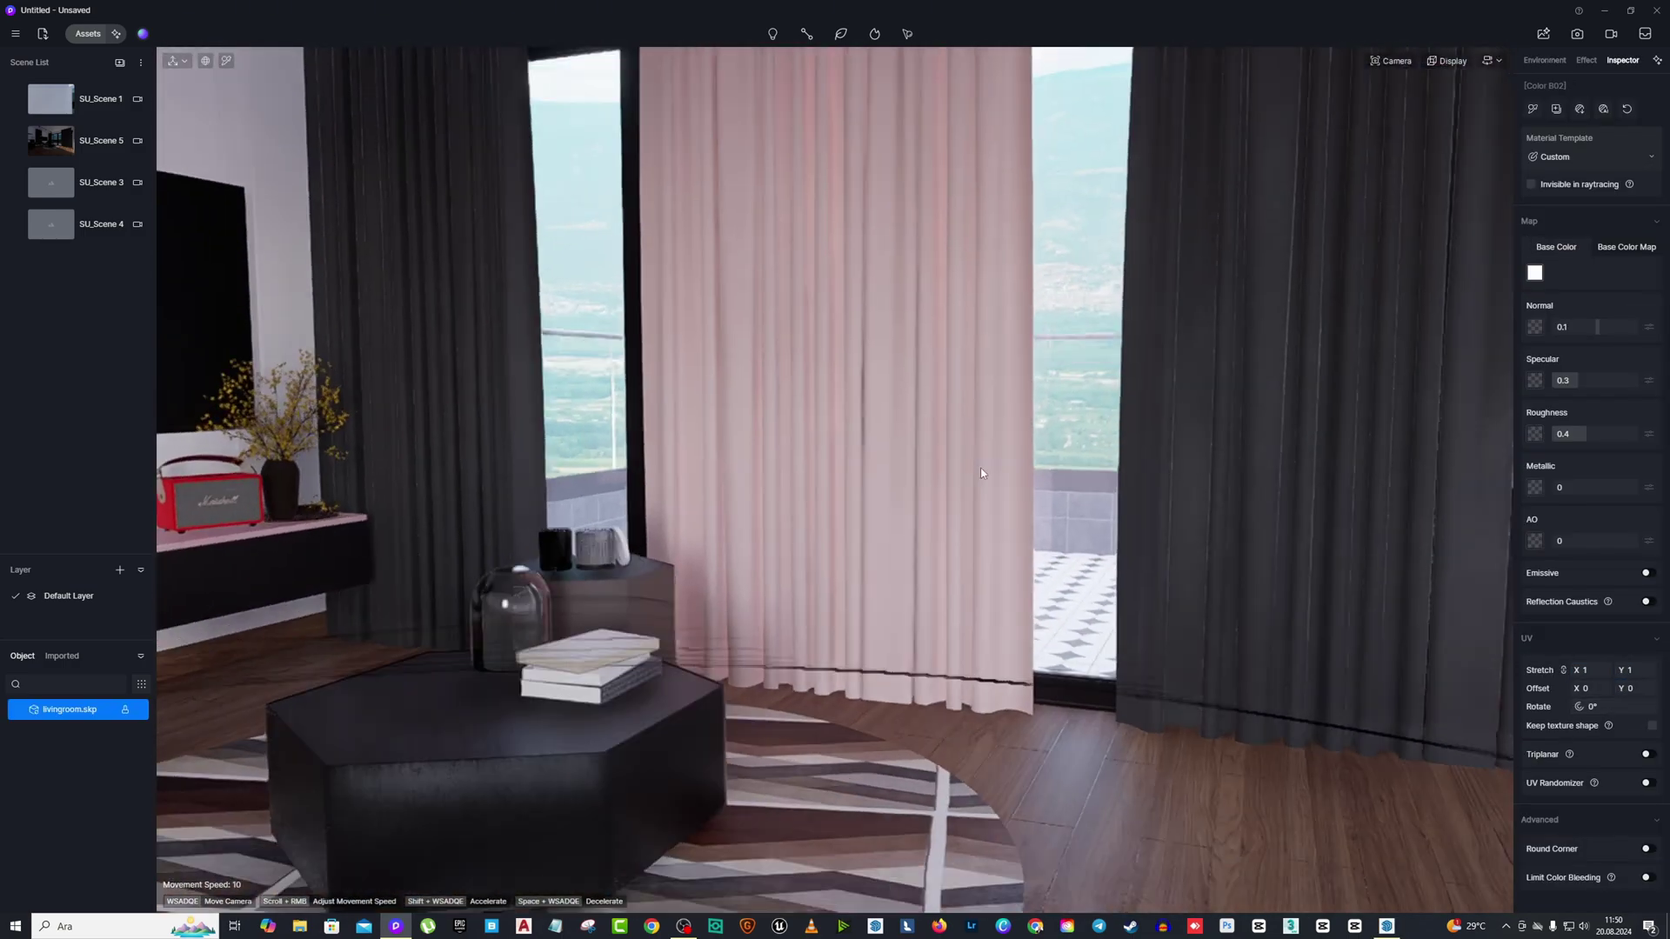
Open the asset library's materials and search for "curtain".
scroll(860, 293, "down", 3)
left_click(90, 36)
left_click(328, 311)
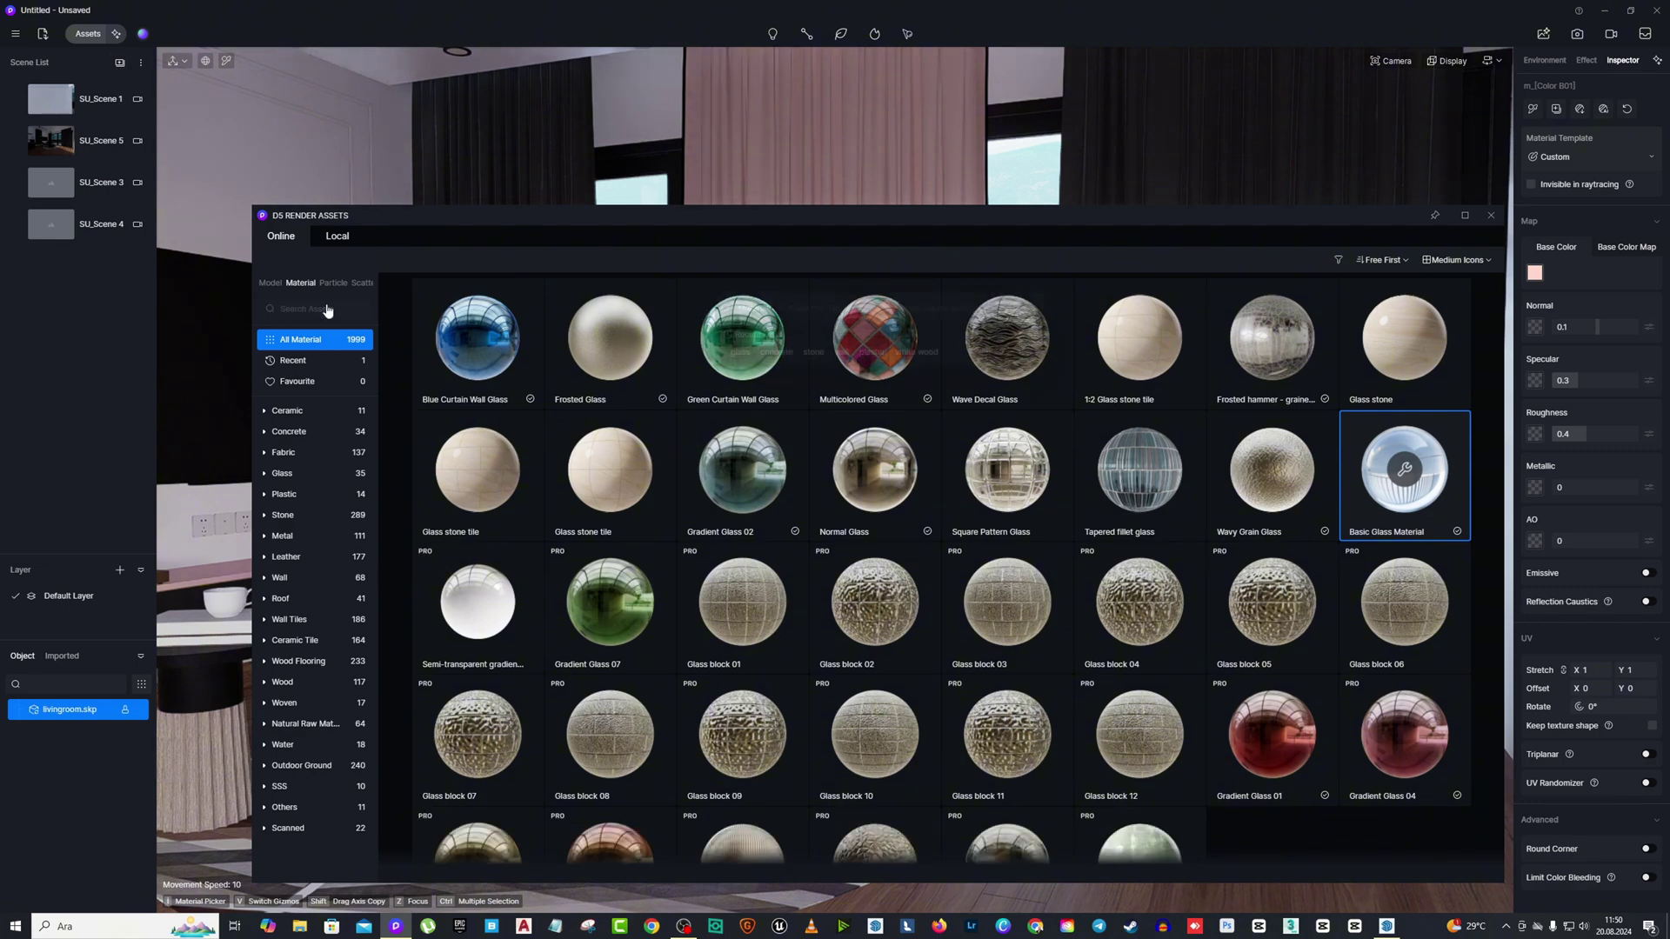
type("curtain")
key("Return")
Apply the White Gauze Curtain2 material to the pink middle curtain and close the asset library.
left_click_drag(734, 217, 604, 473)
left_click(1137, 587)
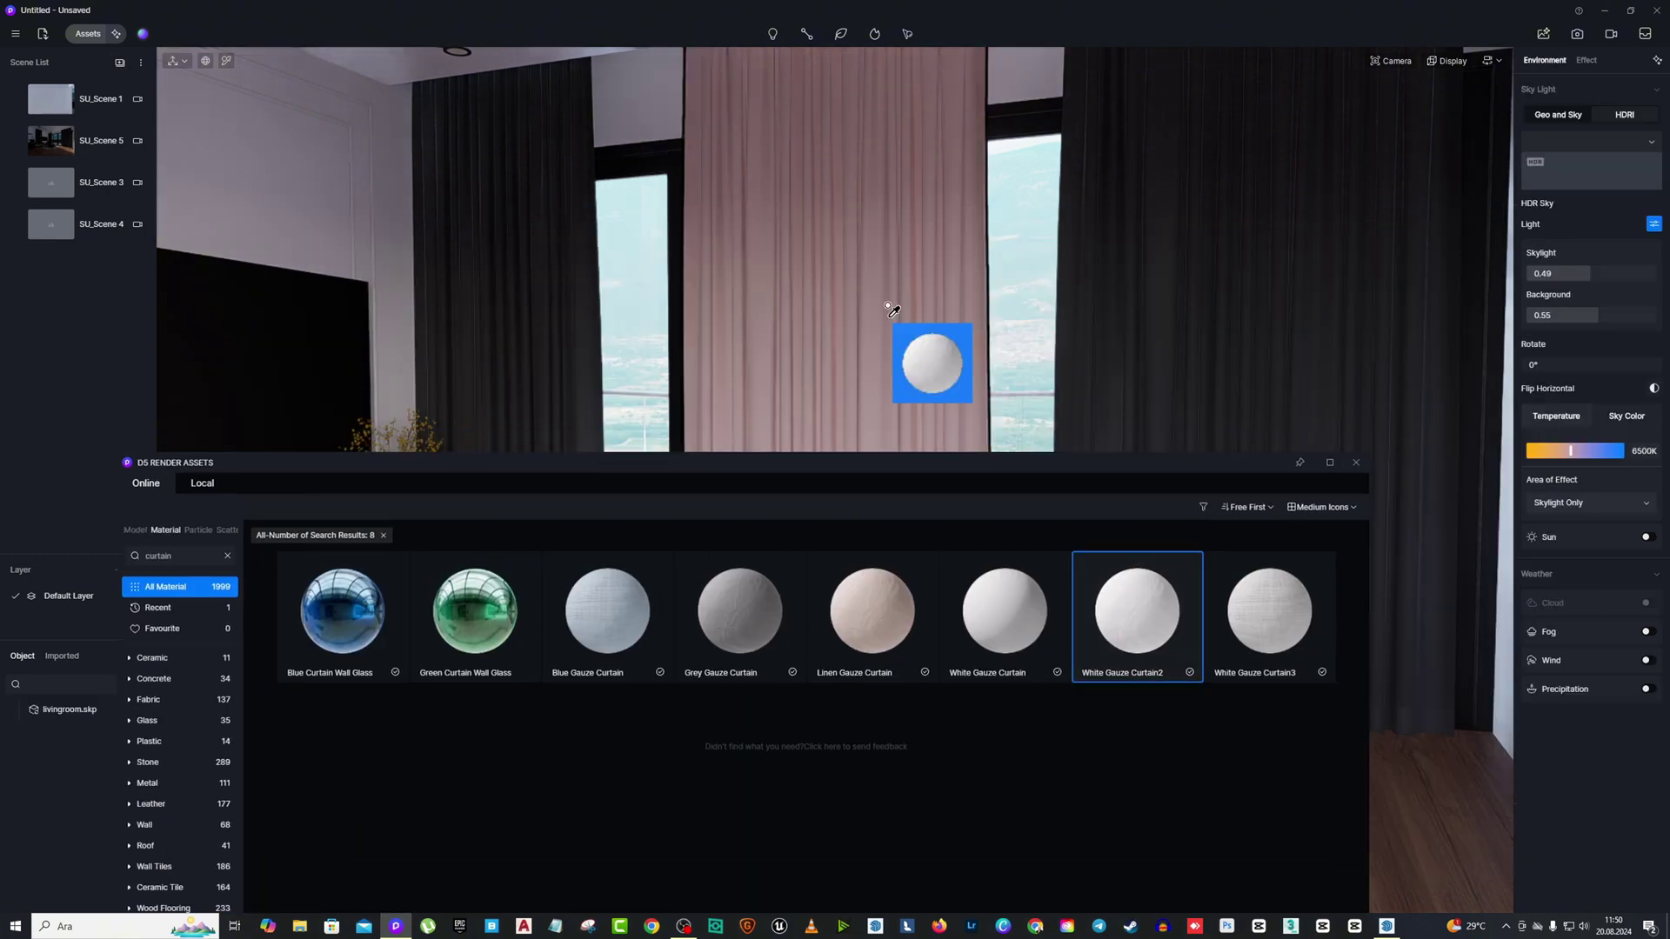
left_click(887, 311)
left_click_drag(881, 467, 802, 667)
left_click(1337, 879)
left_click(931, 557)
left_click(1244, 669)
right_click_drag(983, 470, 922, 452)
scroll(837, 452, "up", 3)
Switch to SketchUp, enter the middle curtain's group and scale the pink curtain to a narrower width.
left_click(1383, 929)
left_click(834, 515)
double_click(671, 399)
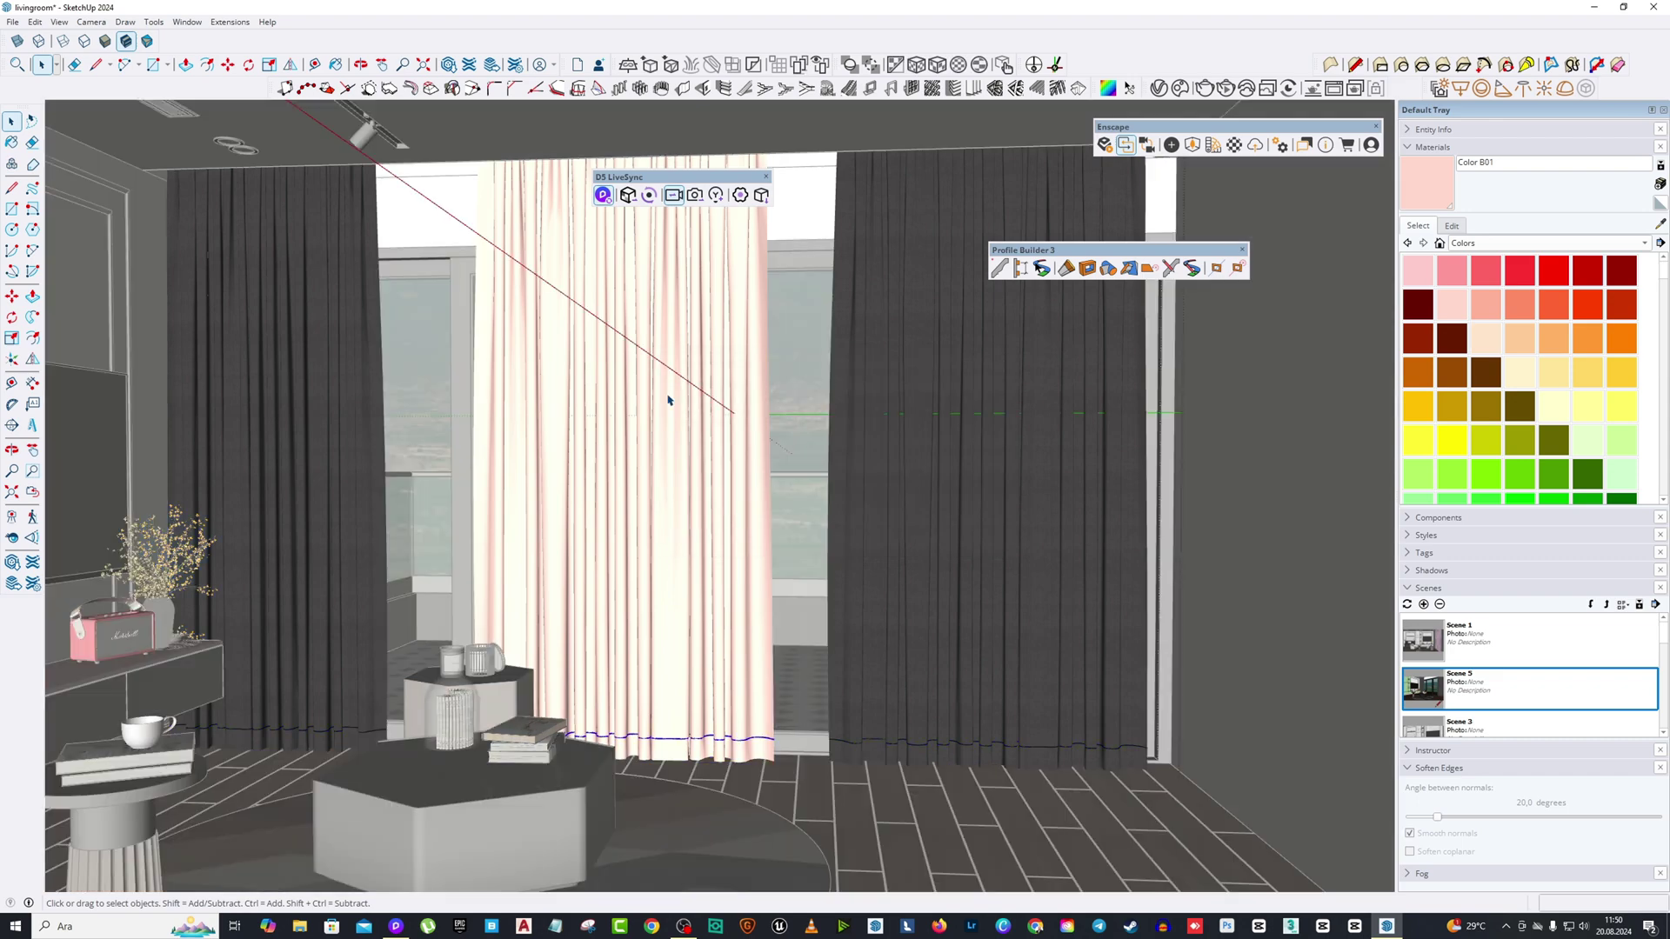
double_click(670, 399)
left_click(671, 399)
key("s")
scroll(496, 383, "up", 3)
scroll(461, 425, "down", 4)
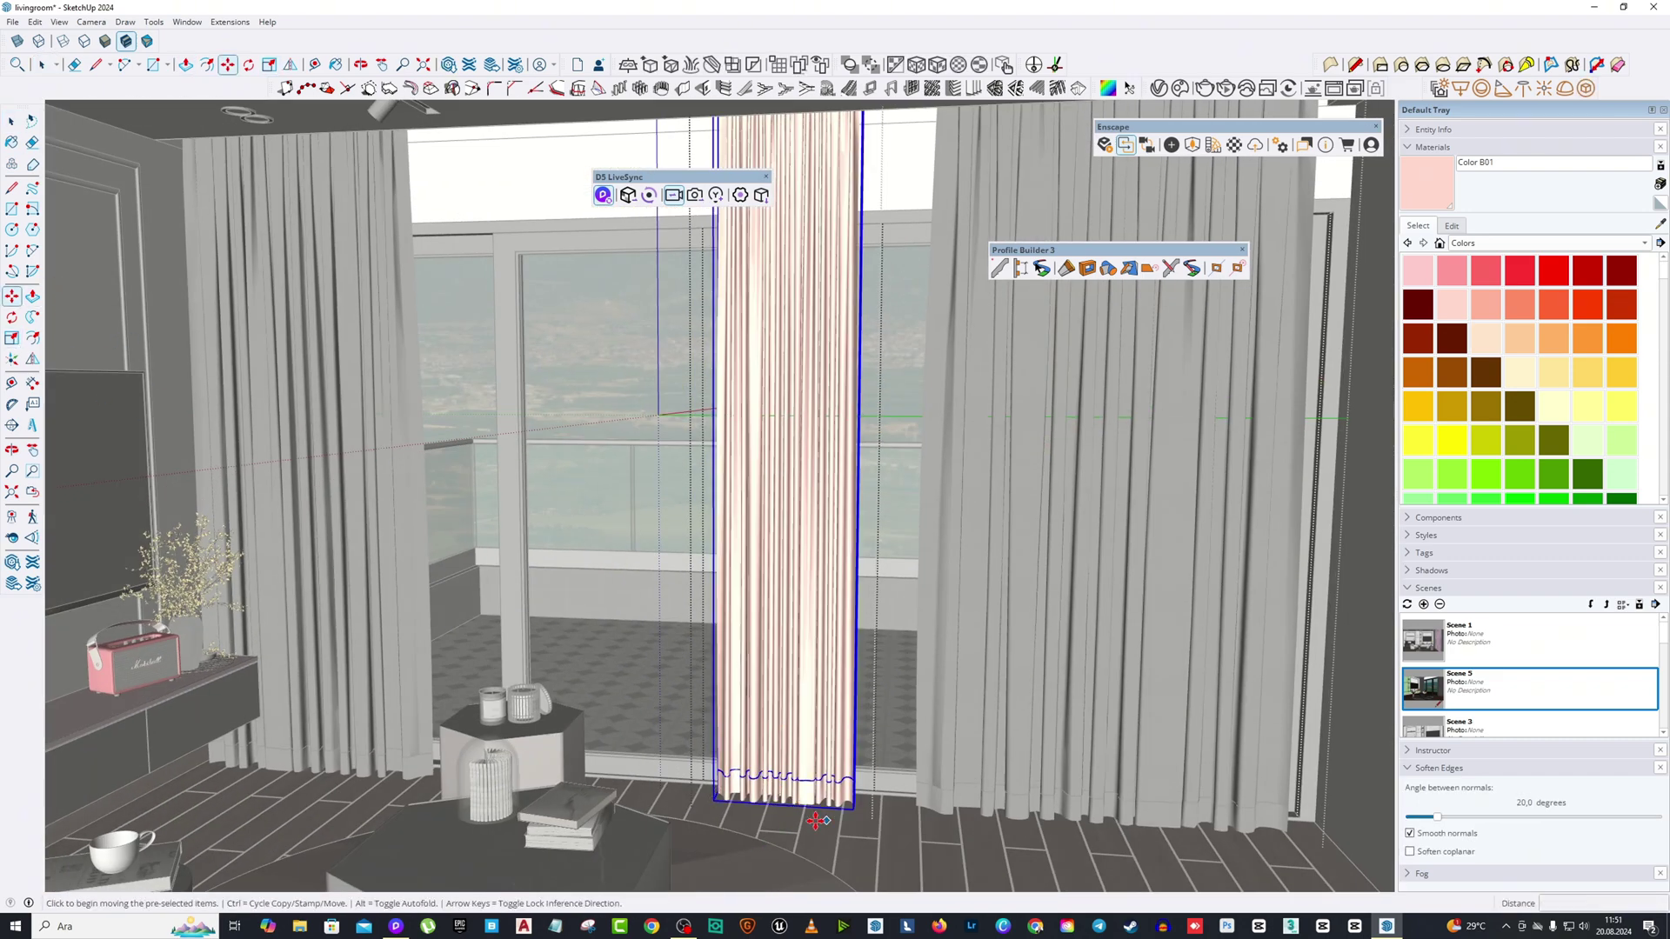
Move the narrowed pink curtain toward the right dark curtain and place a copy beside the left dark curtain.
left_click(815, 821)
left_click(872, 823)
key("ctrl")
left_click(995, 858)
left_click(753, 841)
left_click(995, 857)
left_click(926, 851)
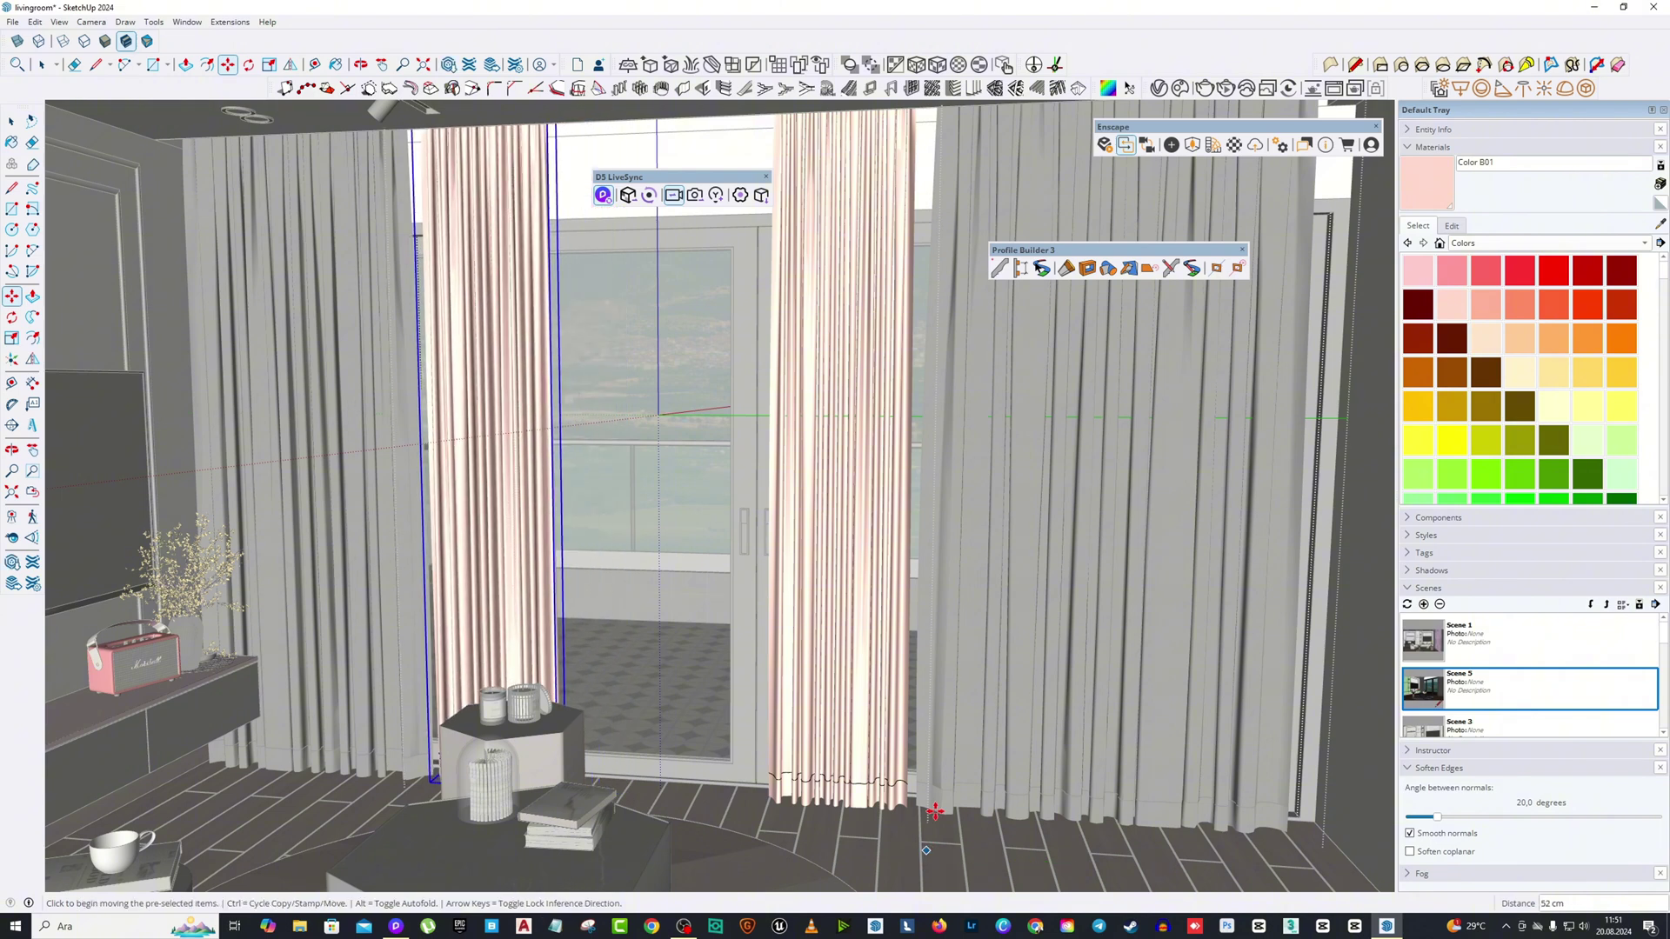
Nudge the copied pink curtain closer to the left dark curtain and leave its group.
left_click(935, 811)
left_click(920, 818)
key("space")
left_click(313, 261)
left_click(139, 252)
Move the right pink curtain about 4 cm closer to the dark curtain and leave the group.
double_click(854, 360)
left_click(855, 361)
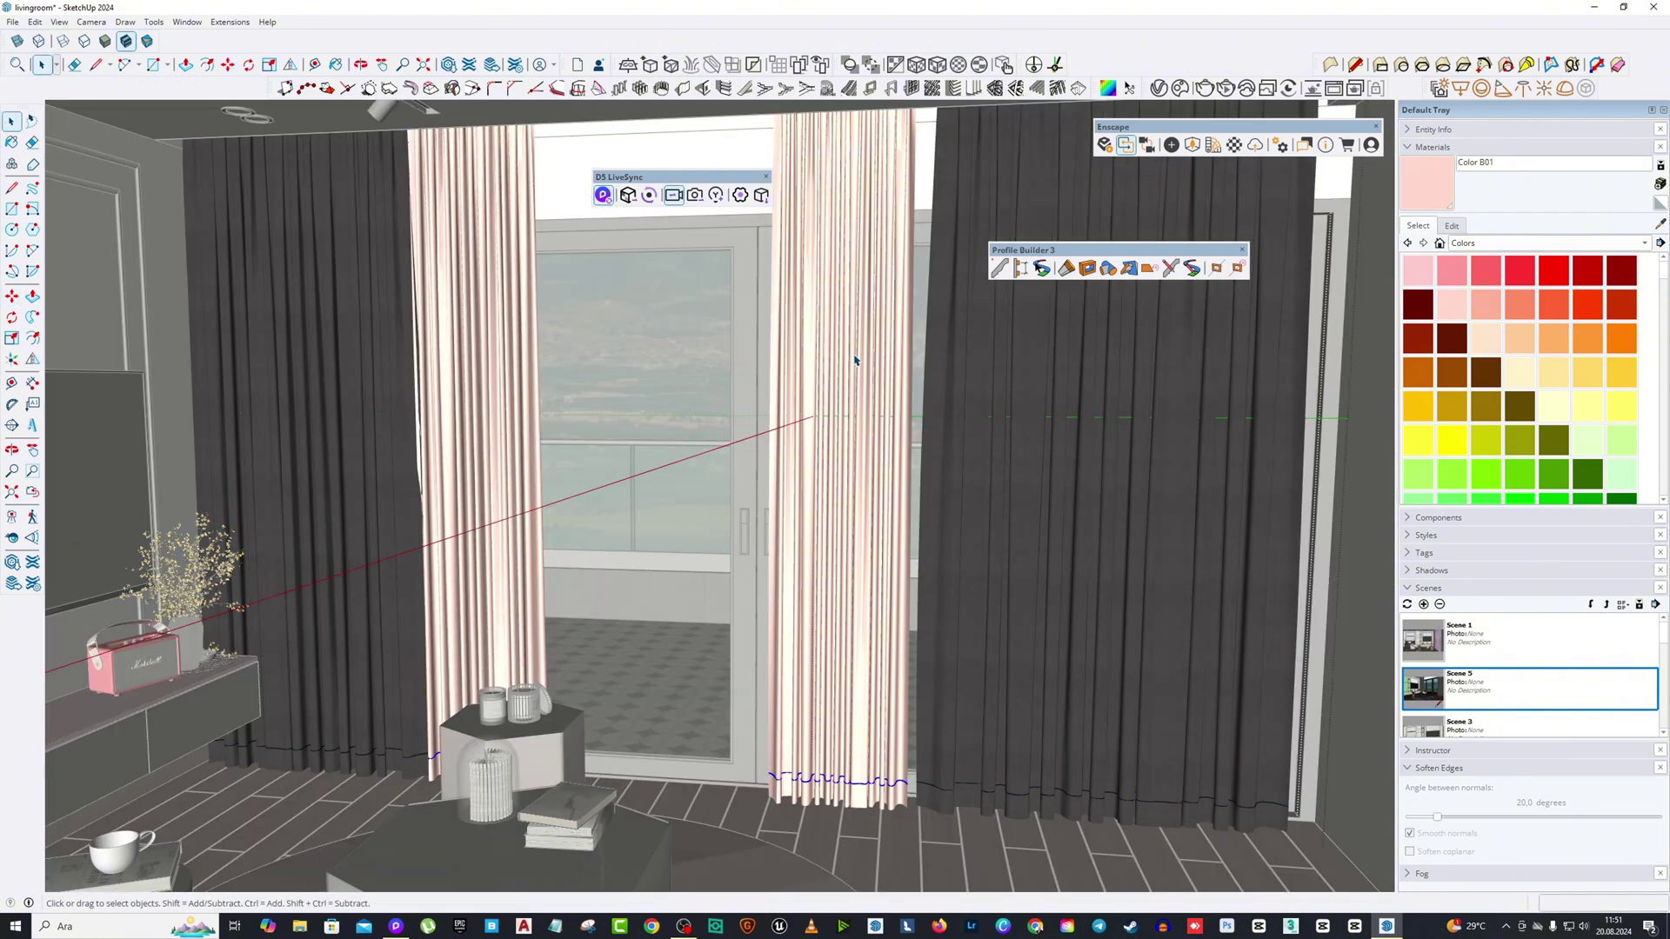
double_click(869, 606)
left_click(895, 854)
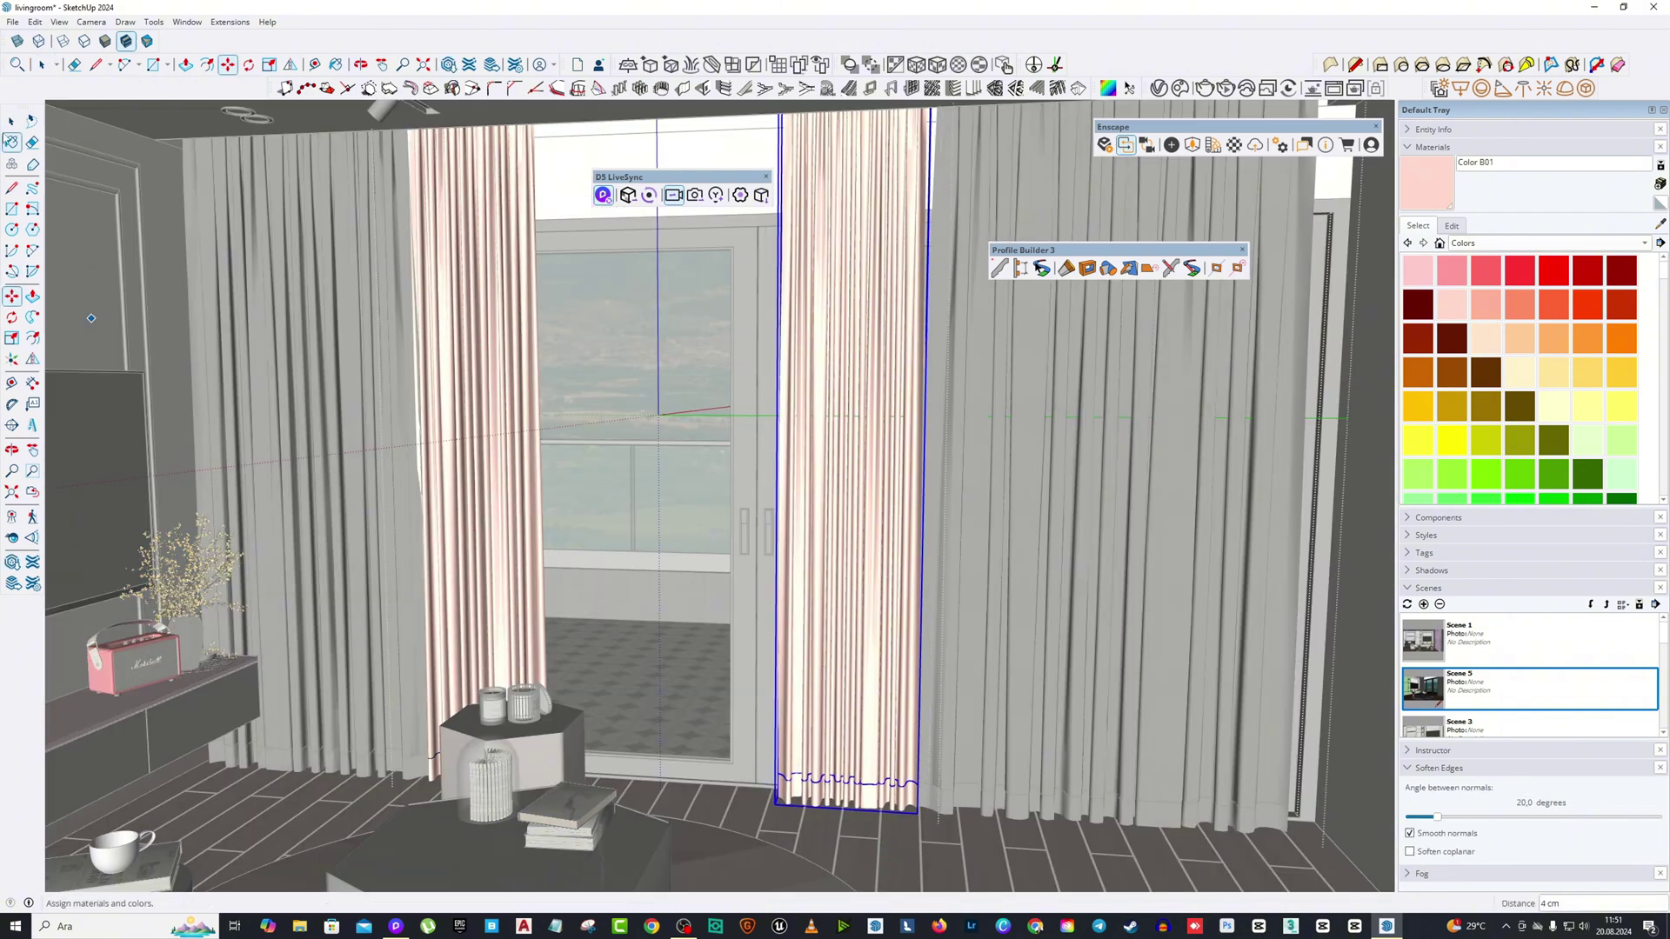
left_click(11, 121)
middle_click_drag(260, 195, 222, 171)
left_click(217, 174)
left_click(217, 174)
Sync the updated model into D5 Render and inspect the two light curtains from inside and from the balcony.
left_click(602, 198)
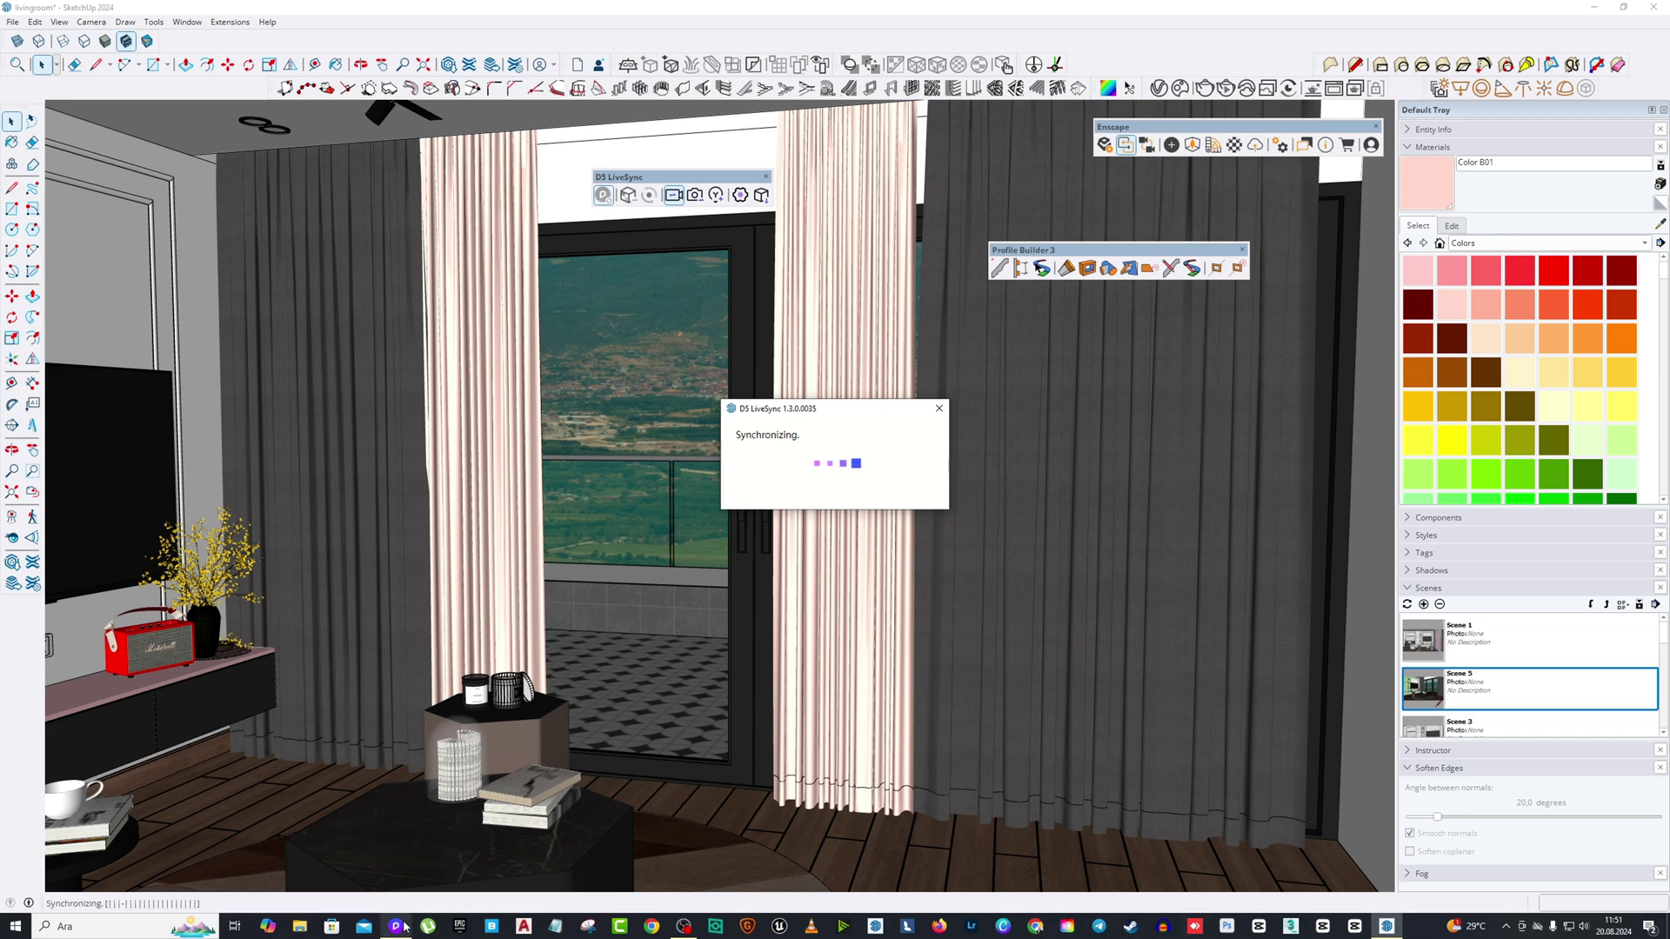
left_click(850, 514)
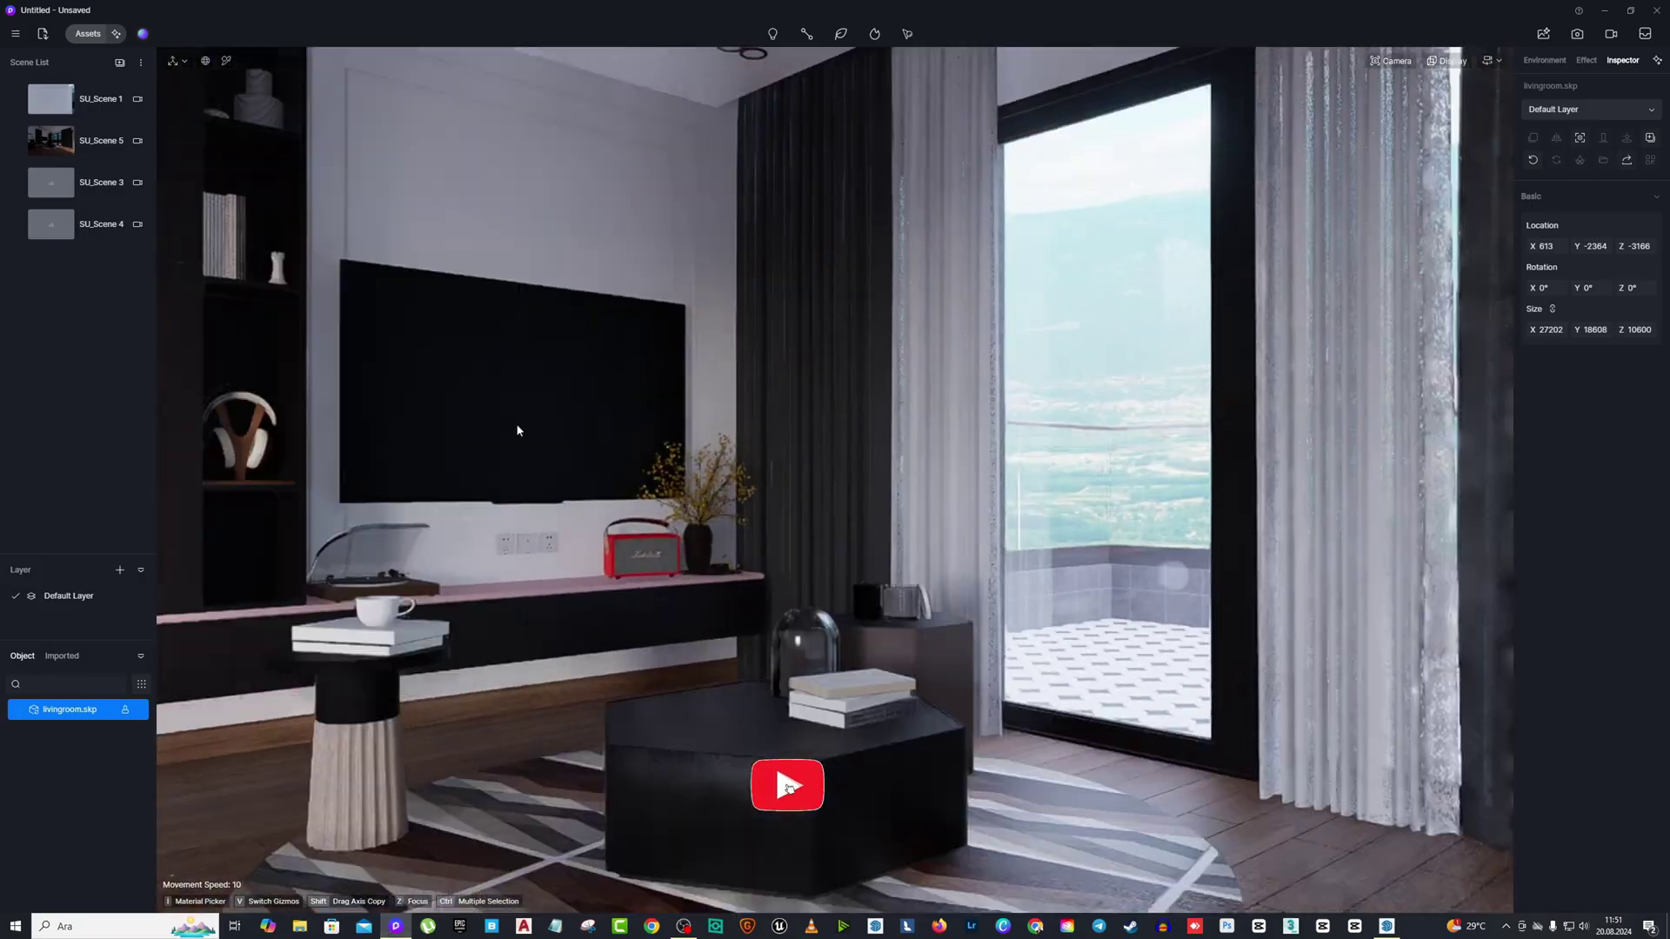
right_click_drag(516, 430, 614, 417)
key("w")
right_click_drag(722, 409, 66, 361)
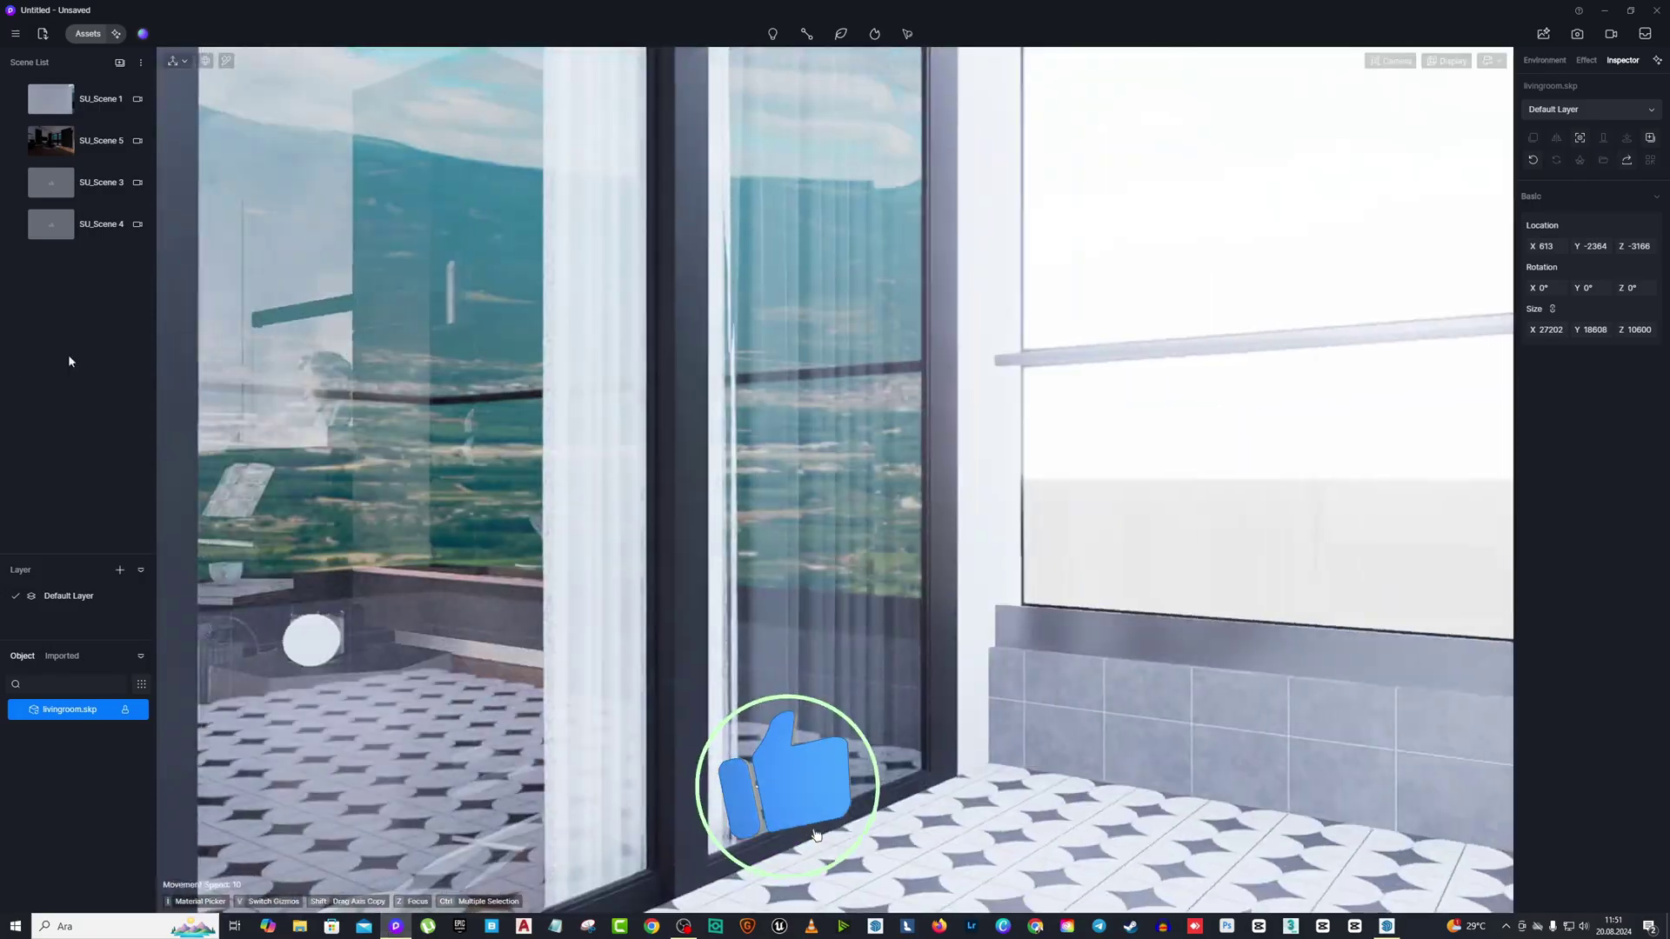
key("s")
right_click_drag(704, 452, 1470, 374)
key("w")
key("s")
Pick the landscape backdrop's material and turn on Emissive for it.
key("i")
left_click(945, 329)
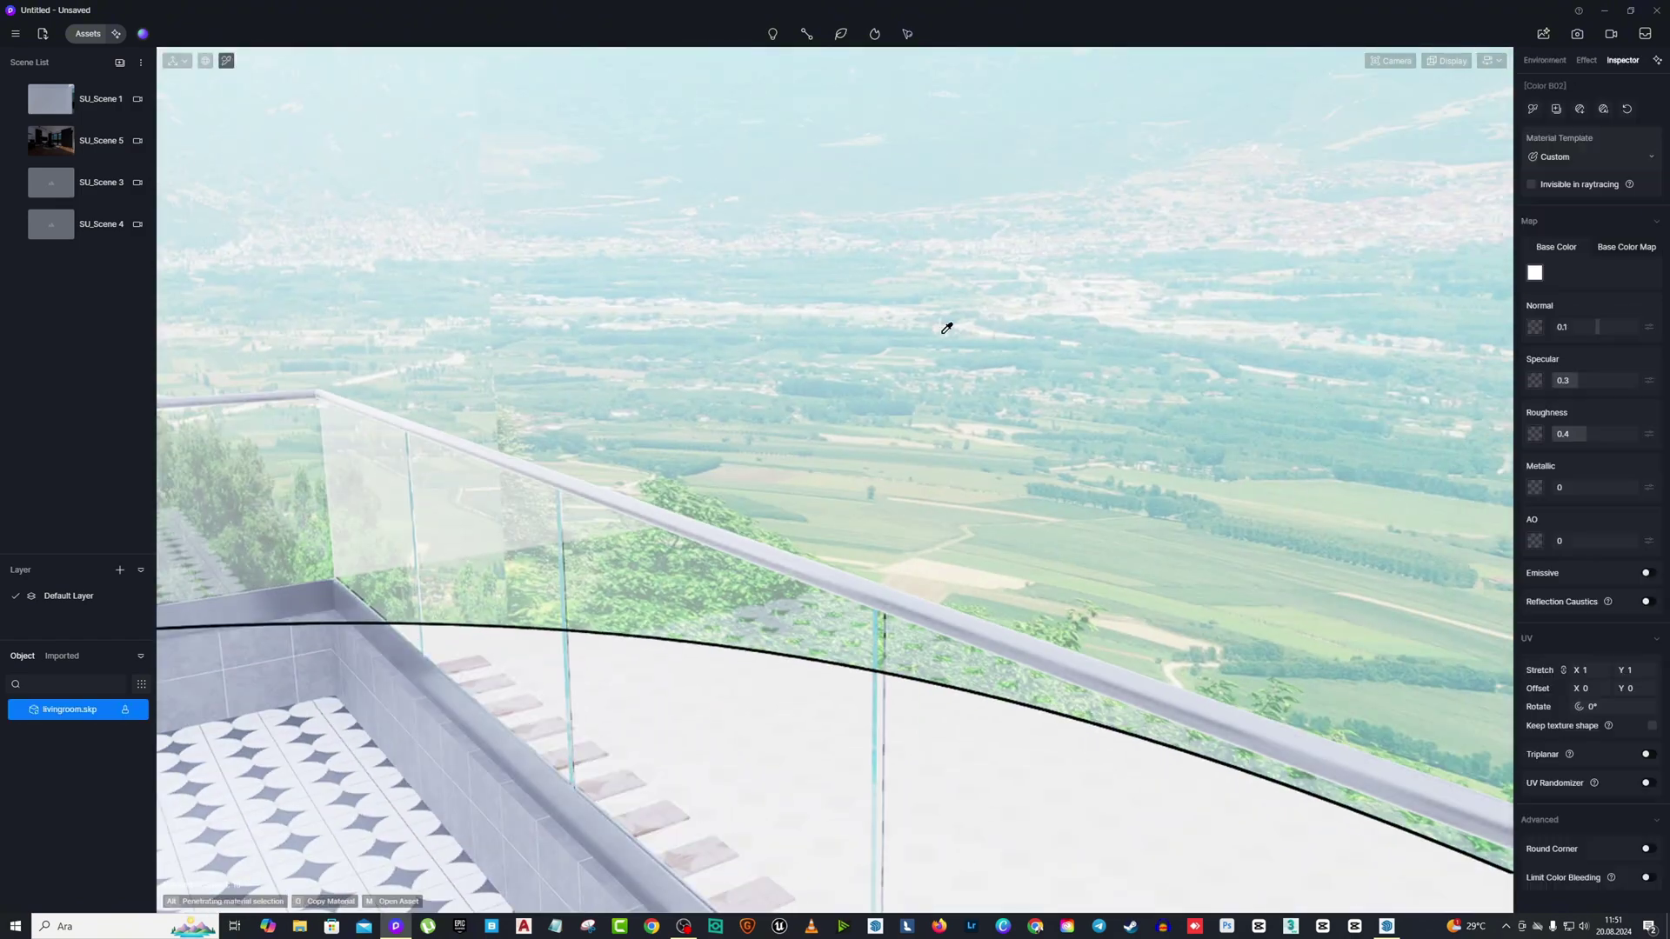
scroll(1620, 739, "down", 1)
left_click(1647, 555)
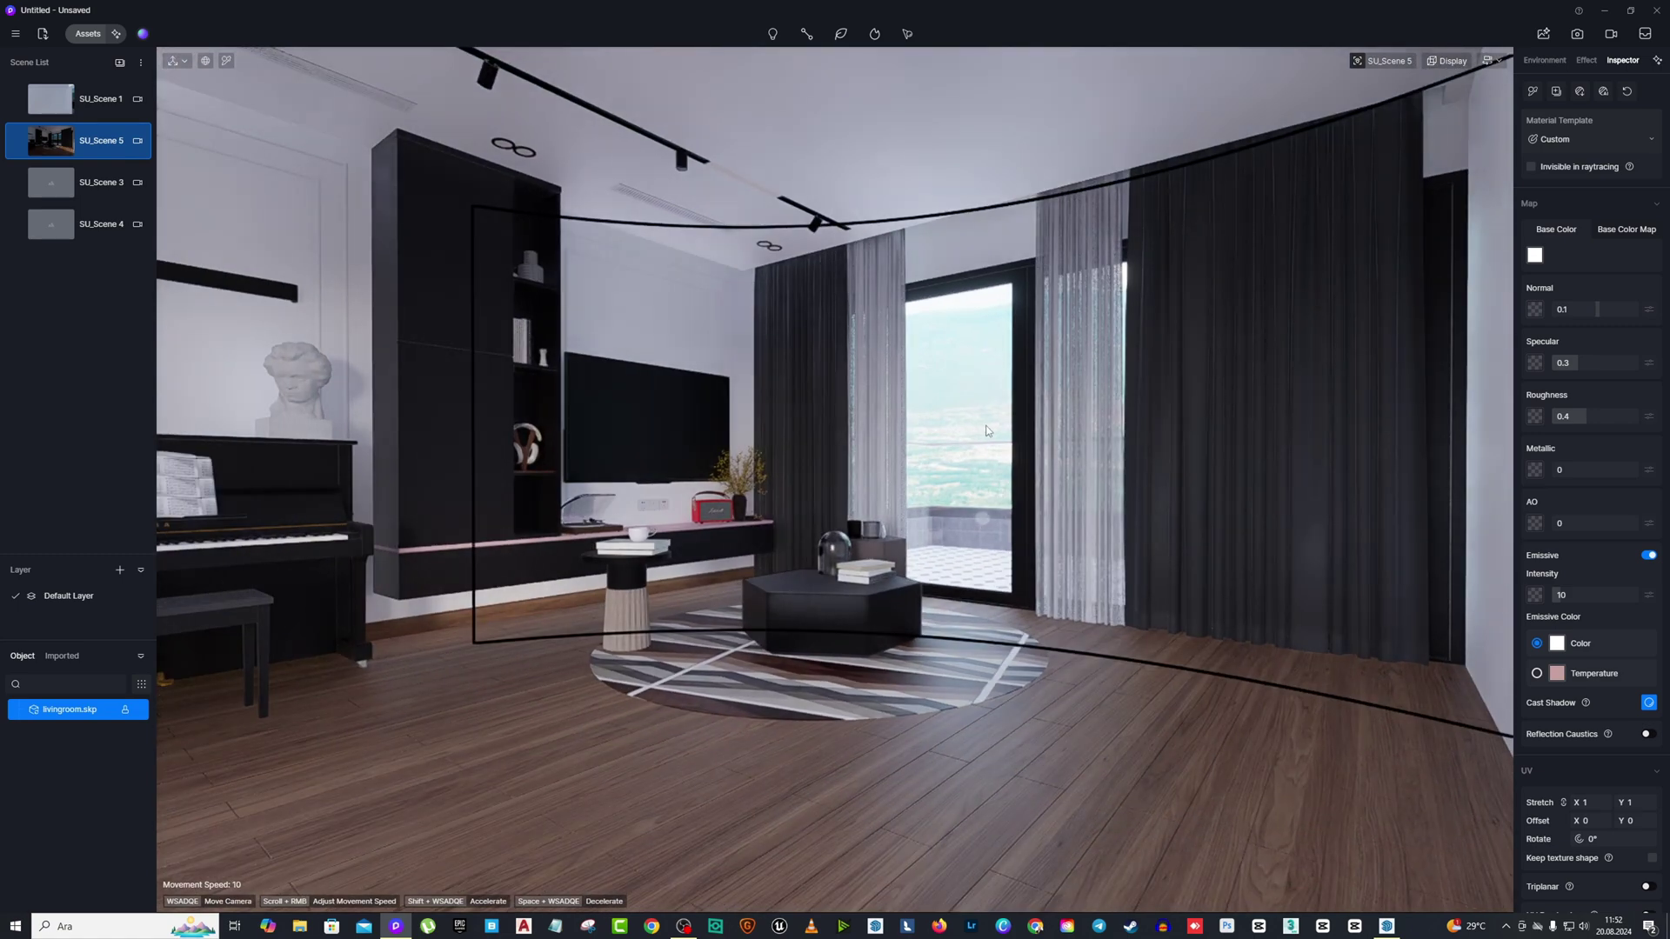
Enable the sun with a sunlight intensity of 0.5 and a sun disk radius of 10.
left_click(1543, 60)
left_click(1648, 538)
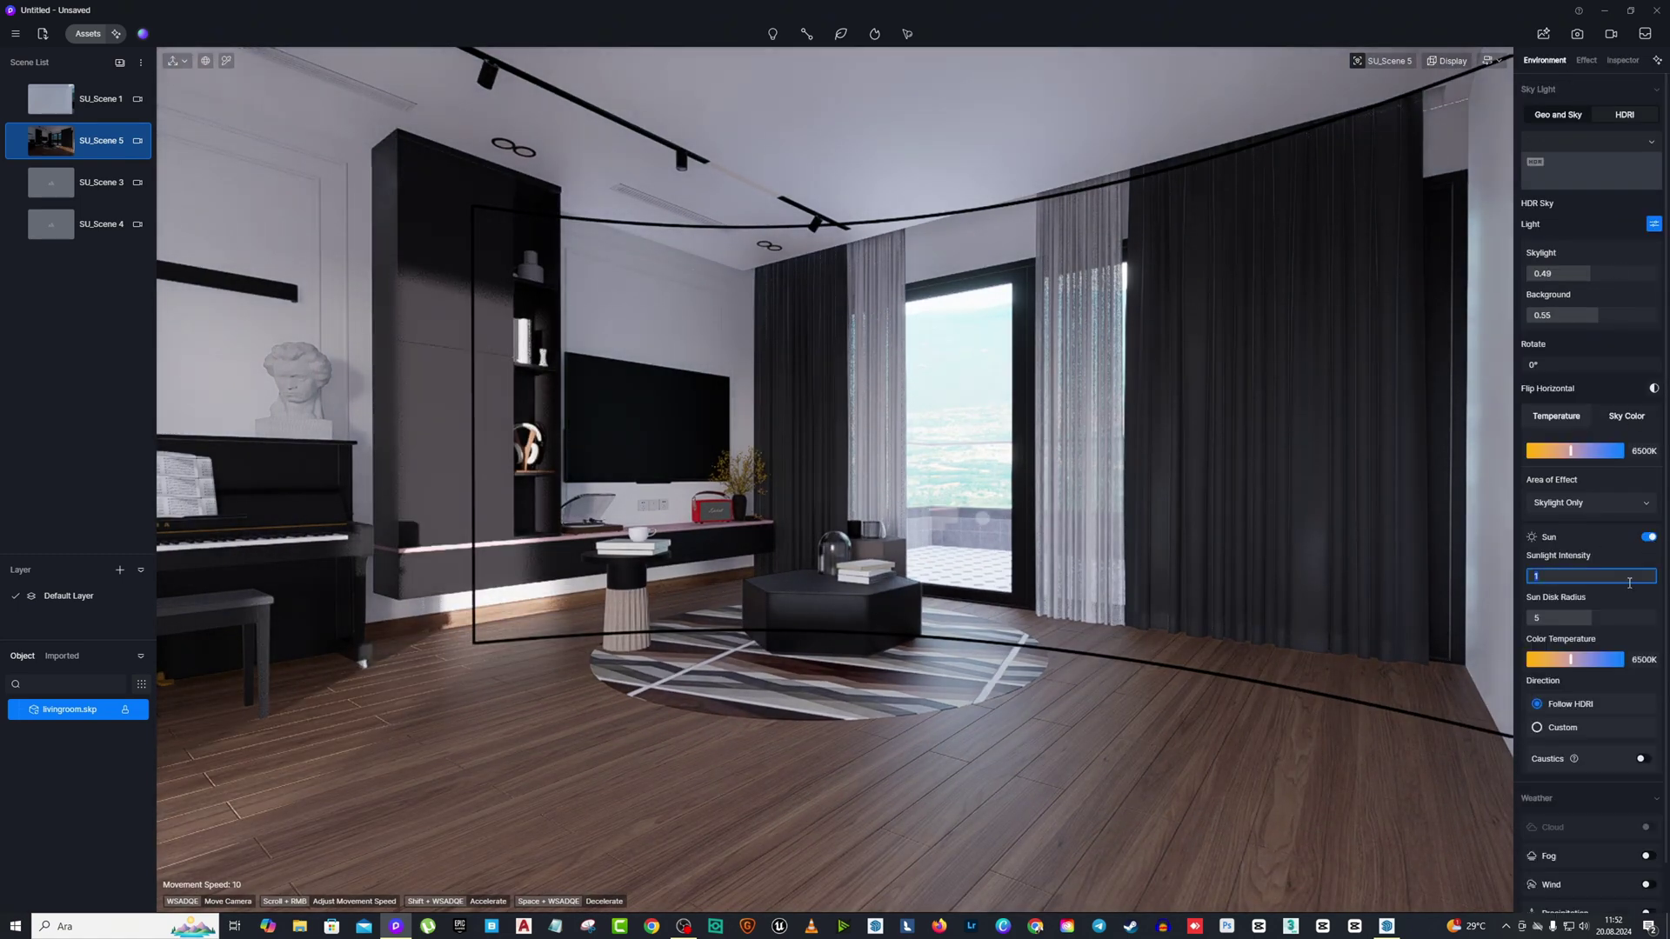
type("0.5")
key("Return")
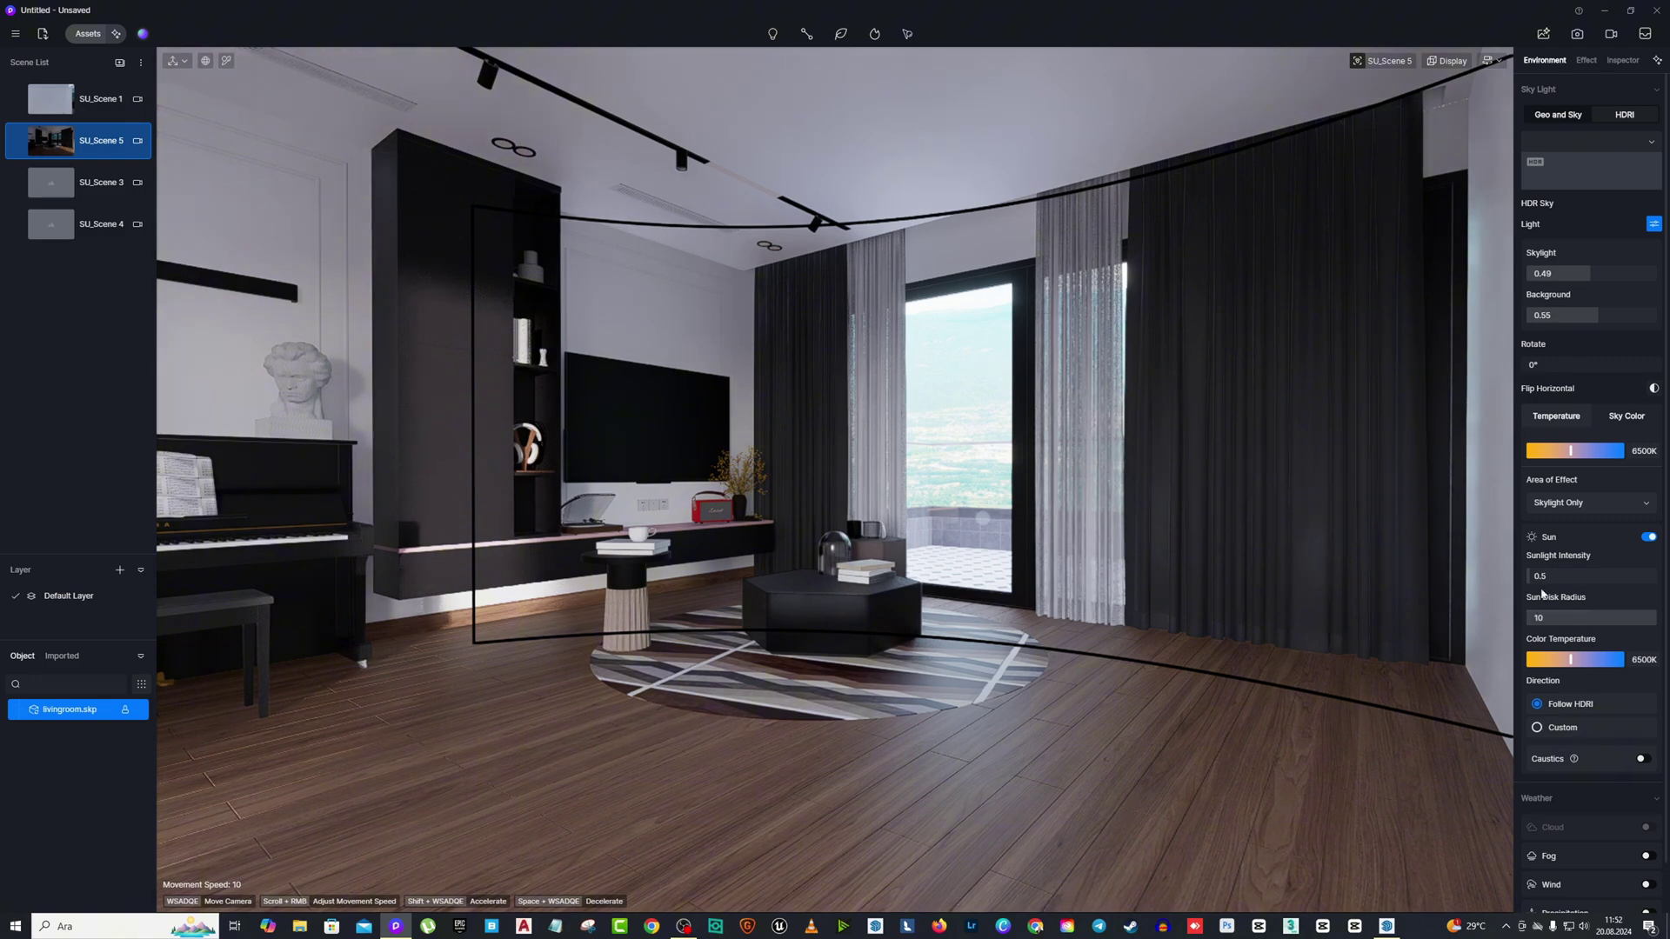
Set the sun direction to Custom with an altitude of 49.9 and an azimuth of 268.
left_click(1537, 727)
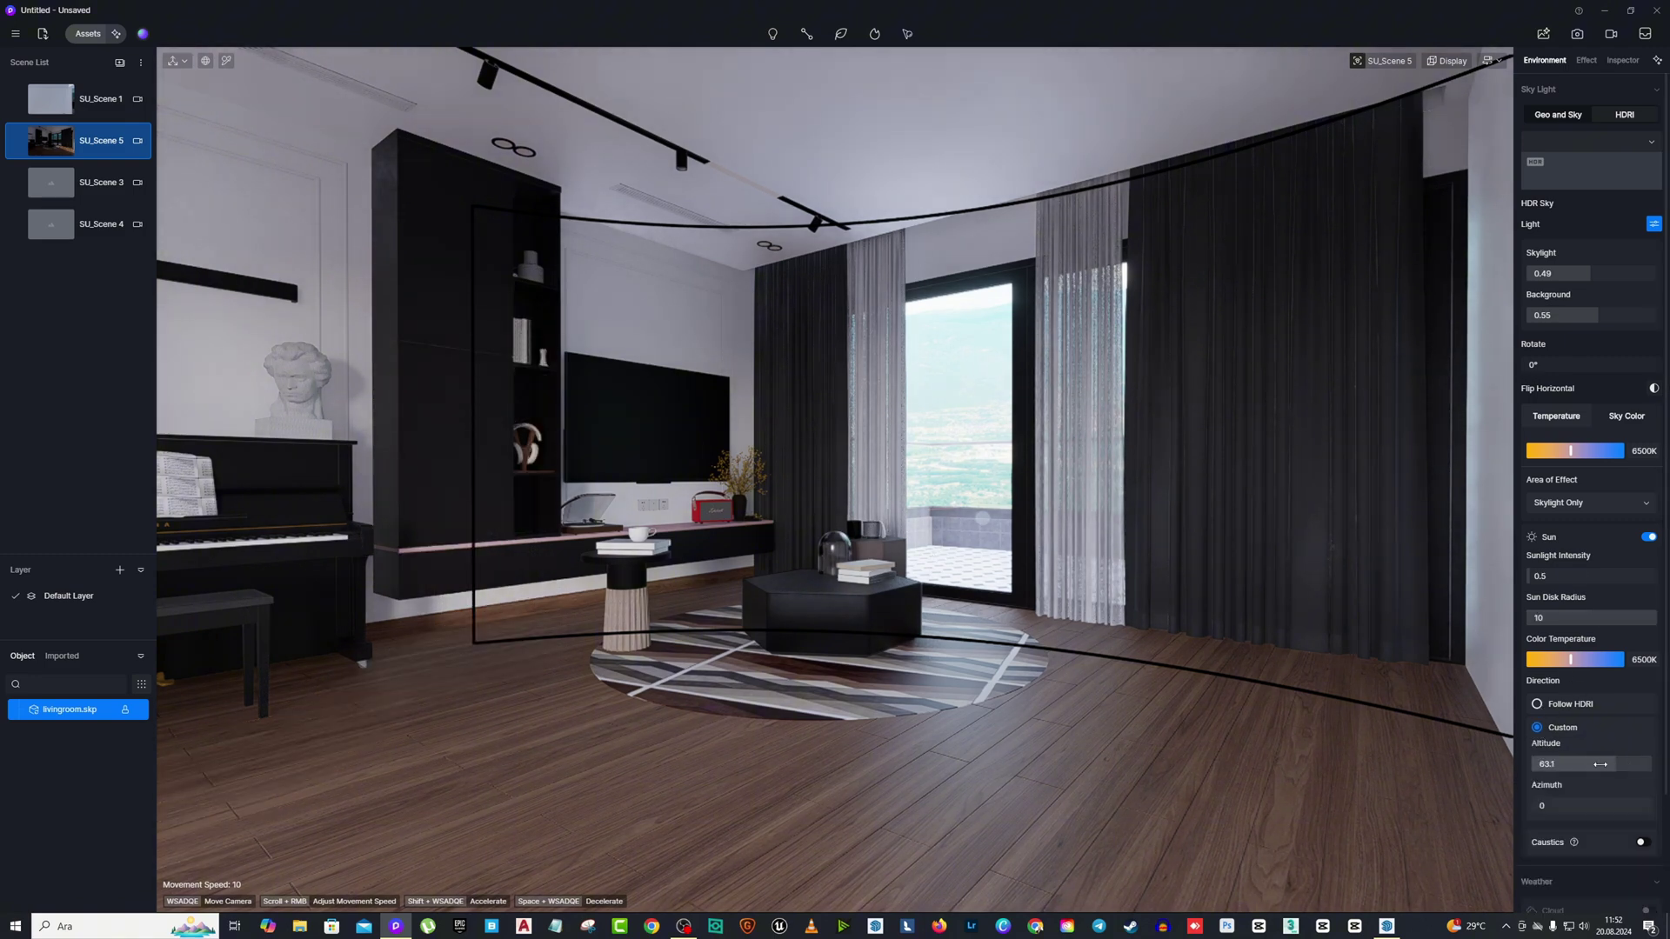
left_click_drag(1564, 806, 1598, 767)
scroll(833, 635, "up", 4)
scroll(842, 613, "down", 3)
key("d")
right_click_drag(911, 413, 1091, 528)
key("s")
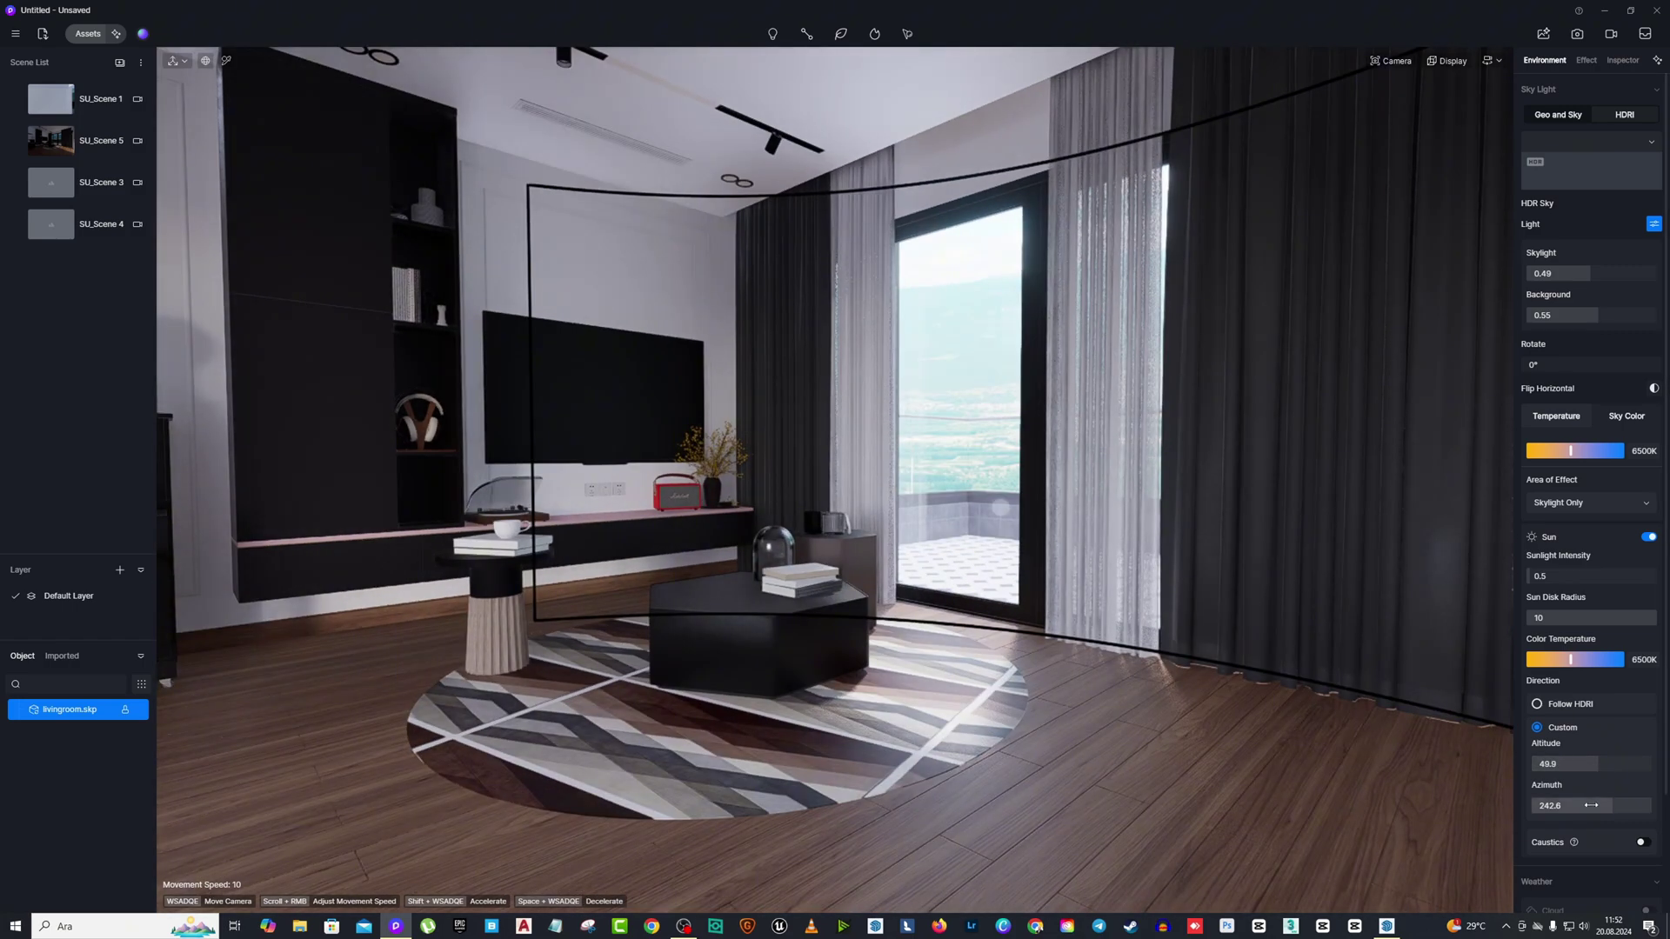
left_click_drag(1592, 806, 1633, 804)
Set the landscape backdrop material's emissive intensity to 0 and return to SU_Scene 5.
key("w")
right_click_drag(966, 373, 1079, 329)
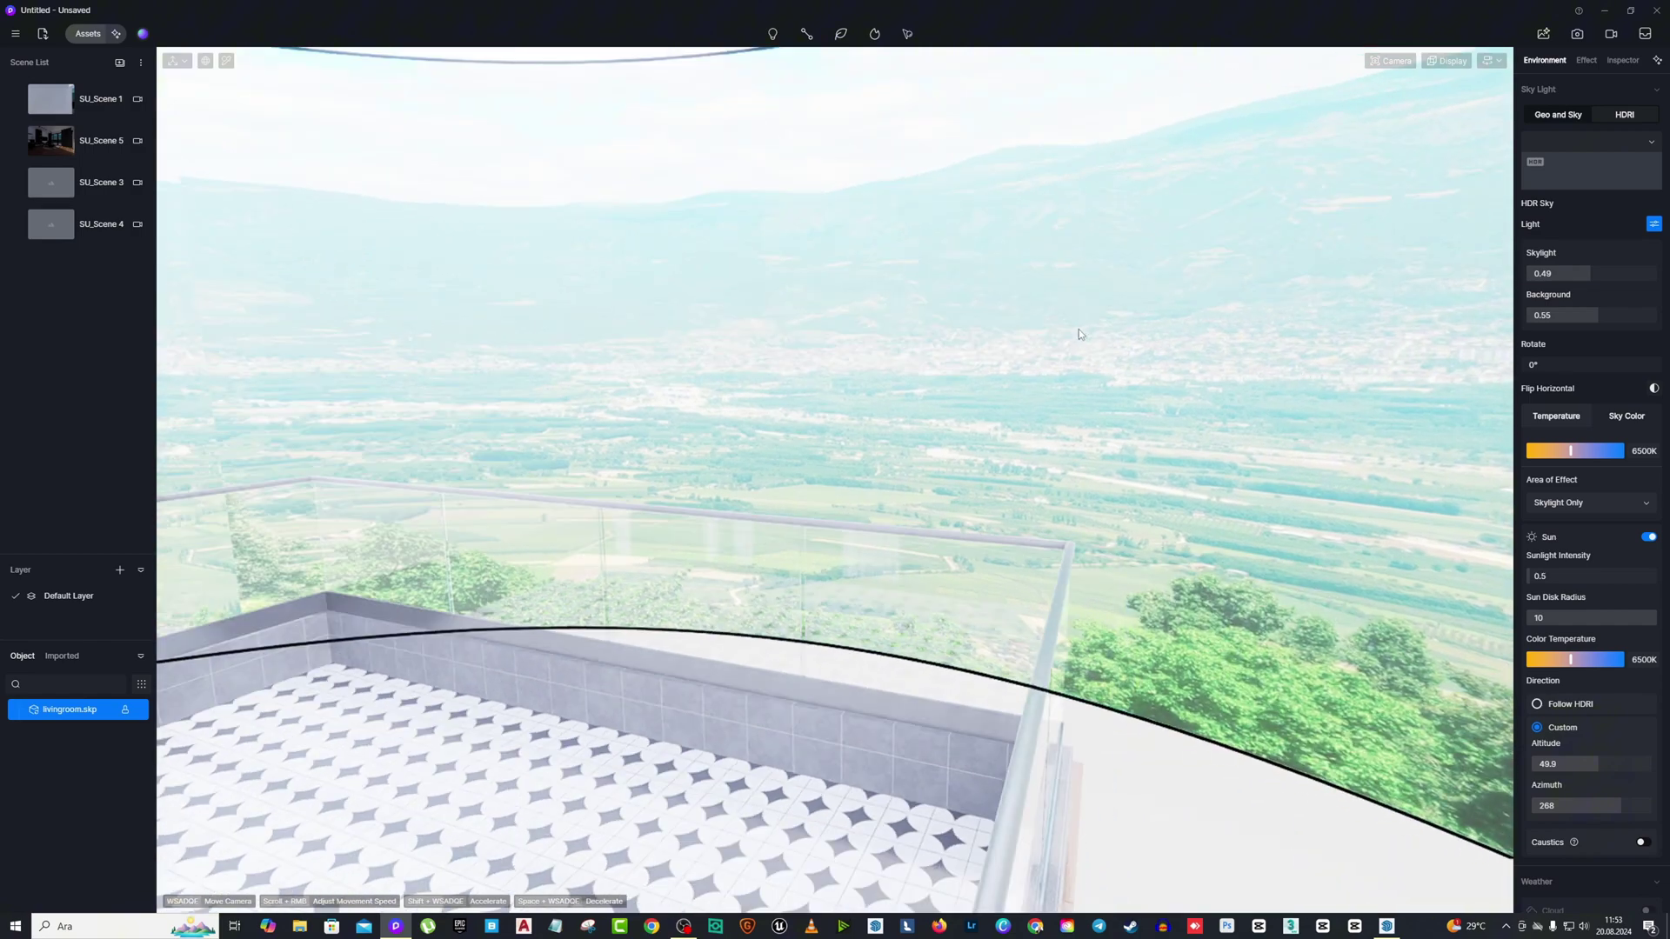
left_click(1078, 329)
left_click_drag(1559, 598, 1531, 598)
left_click(118, 155)
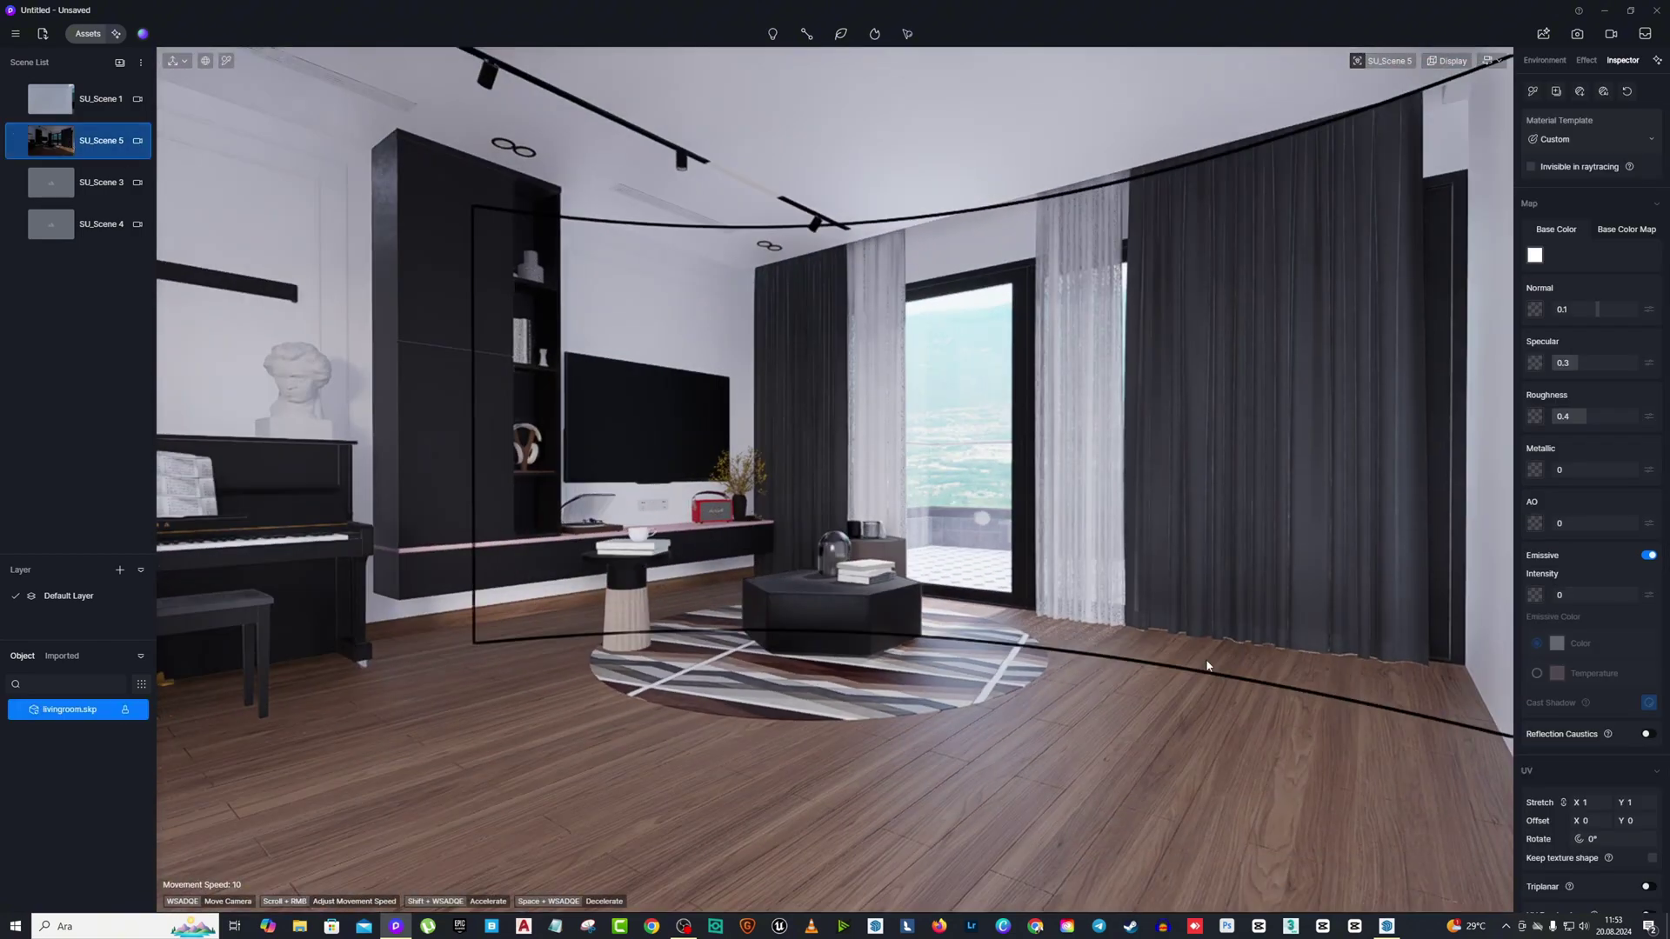
Examine the light curtains, the balcony doors and the landscape backdrop up close.
scroll(1266, 509, "up", 8)
scroll(1336, 475, "down", 5)
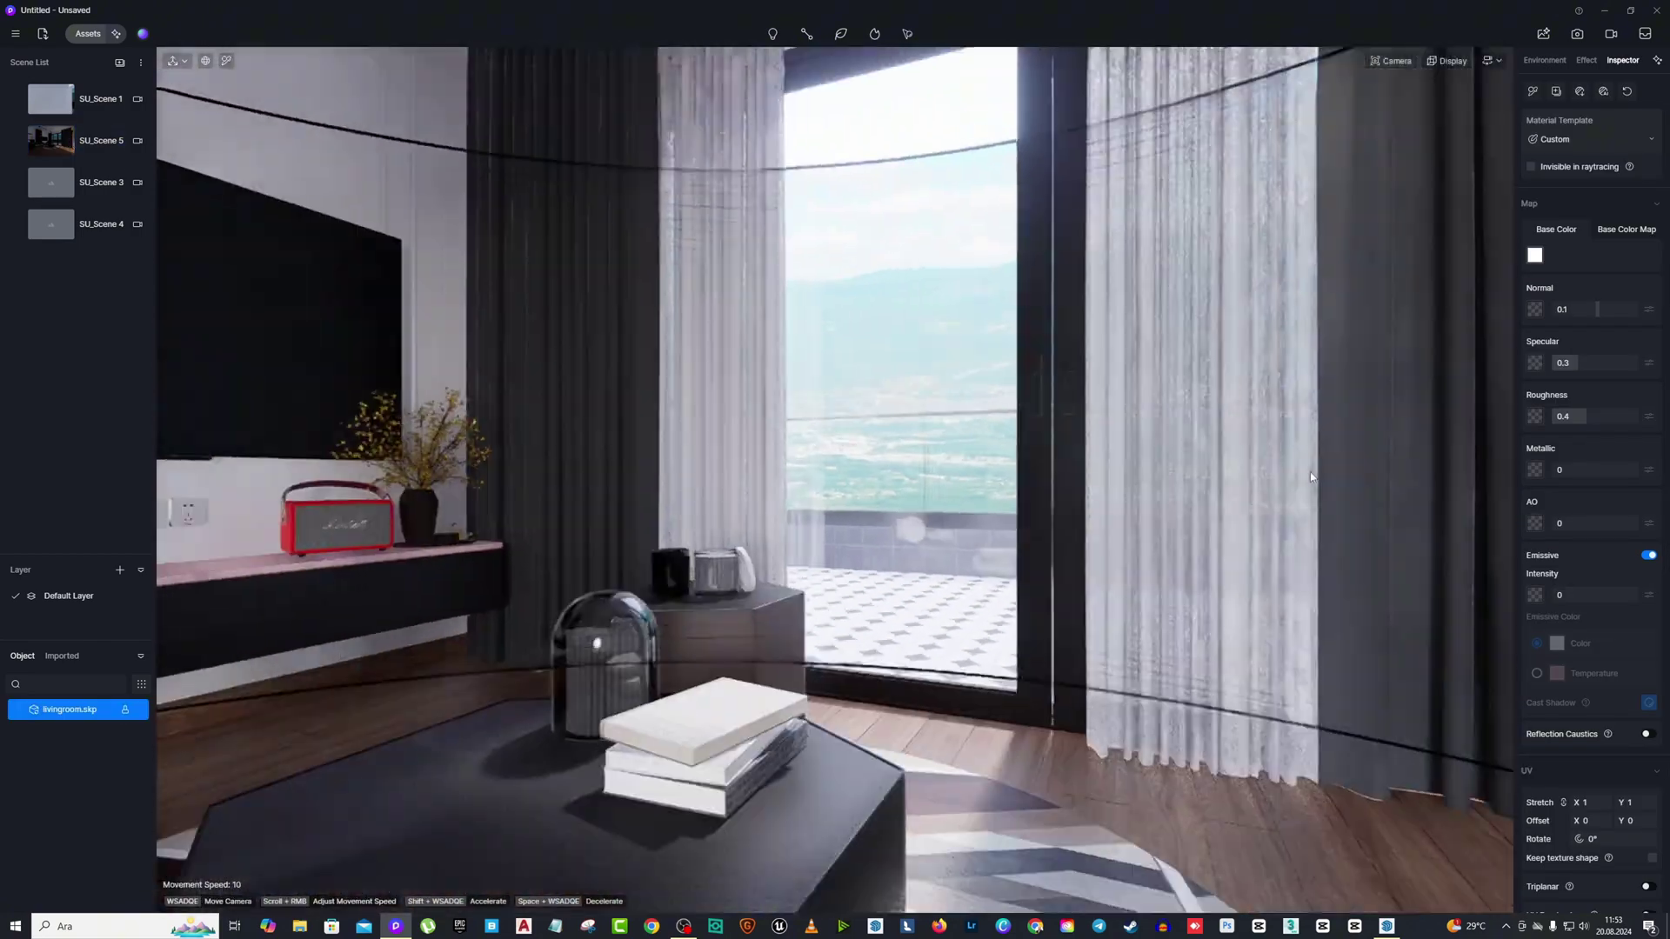
key("w")
right_click_drag(913, 527, 1007, 501)
scroll(1006, 501, "down", 10)
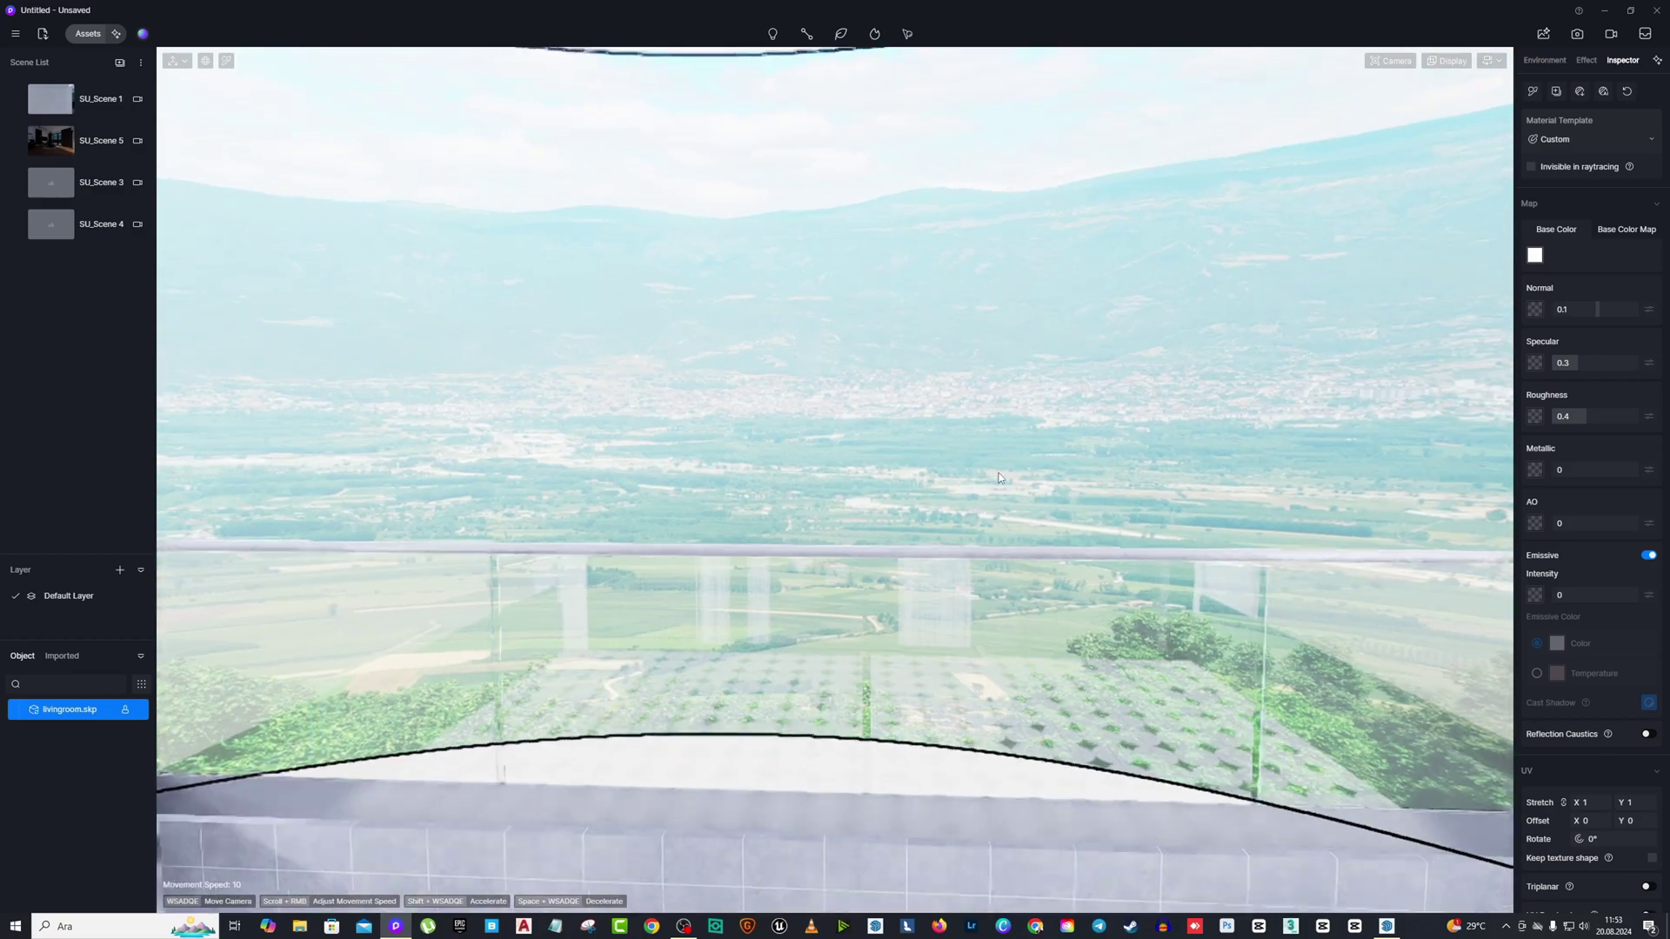
scroll(852, 466, "down", 5)
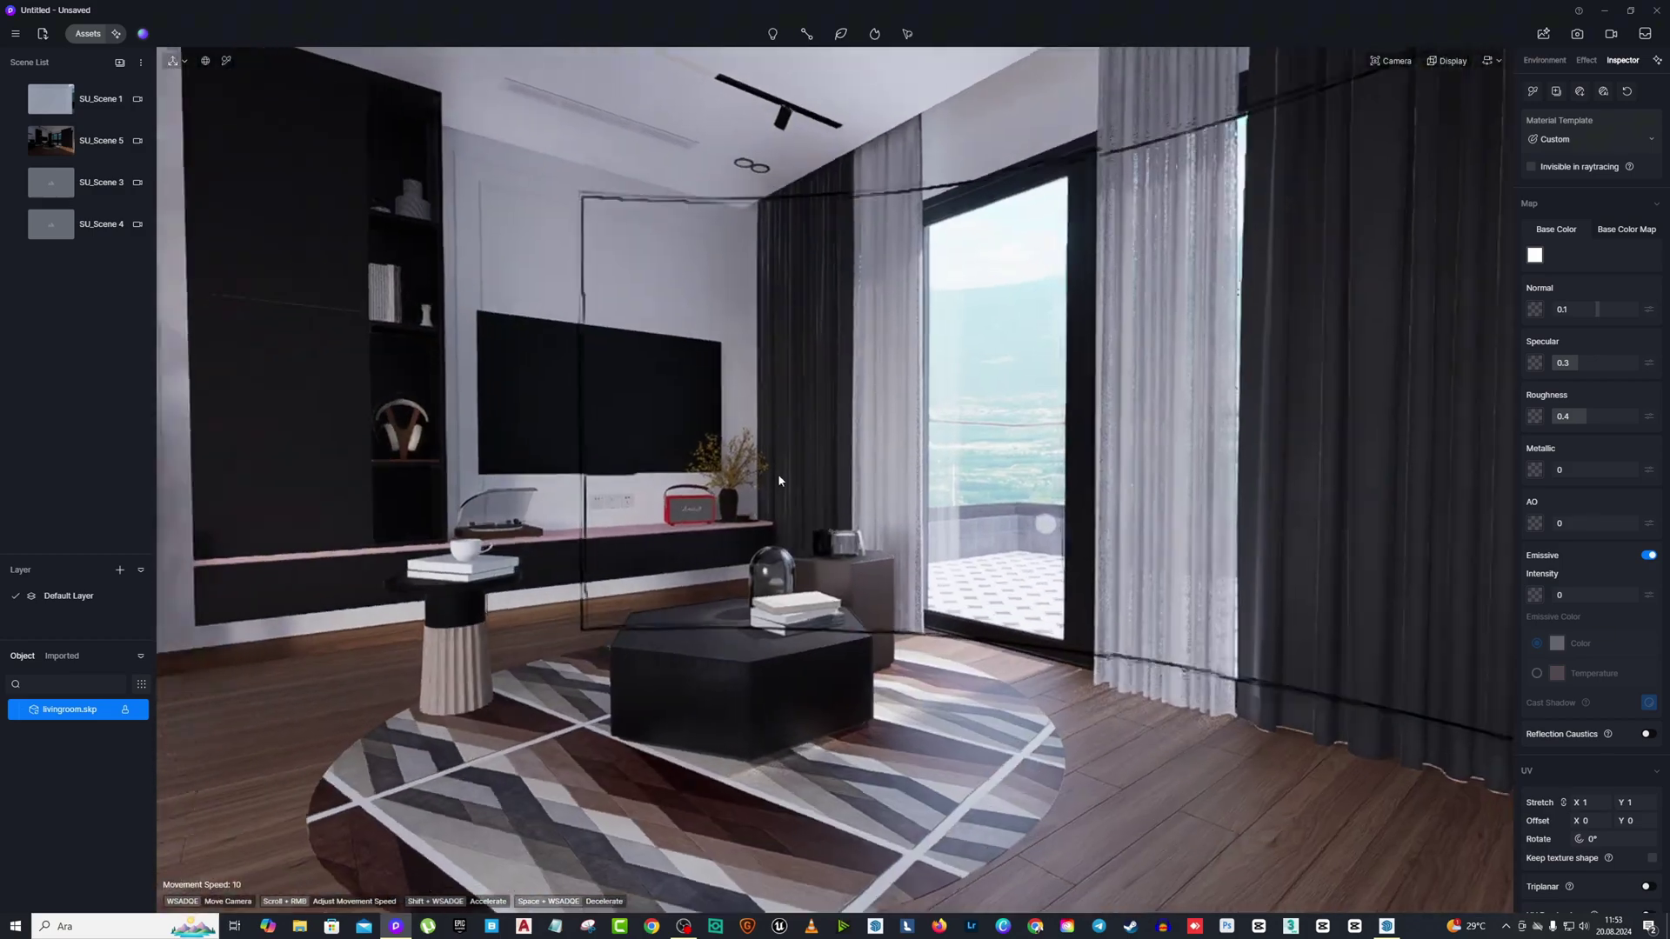
right_click_drag(777, 473, 835, 487)
Try the White Gauze Curtain, White Gauze Curtain3 and White Gauze Curtain2 materials on the light curtains.
mouse_move(723, 640)
left_click_drag(810, 665, 367, 487)
left_click(450, 638)
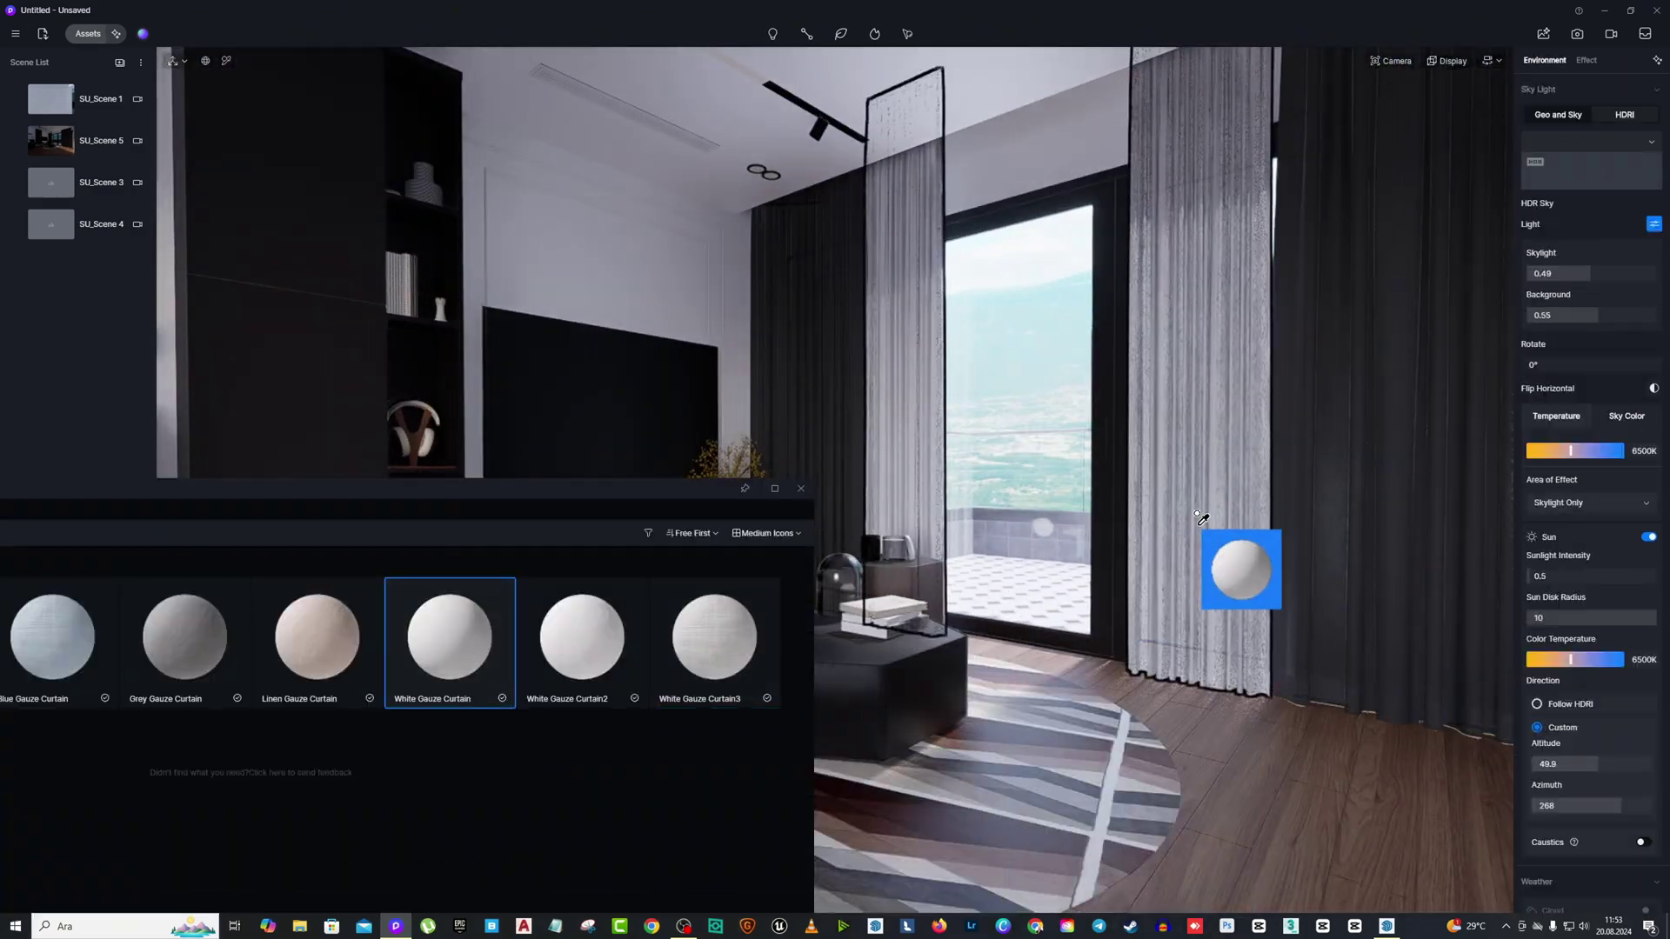
left_click(1168, 595)
left_click(714, 638)
left_click(1170, 600)
left_click(582, 638)
left_click_drag(1161, 663, 1195, 687)
Compare Blue Gauze Curtain and White Gauze Curtain2 on the light curtains and settle on White Gauze Curtain3.
left_click_drag(512, 498, 832, 437)
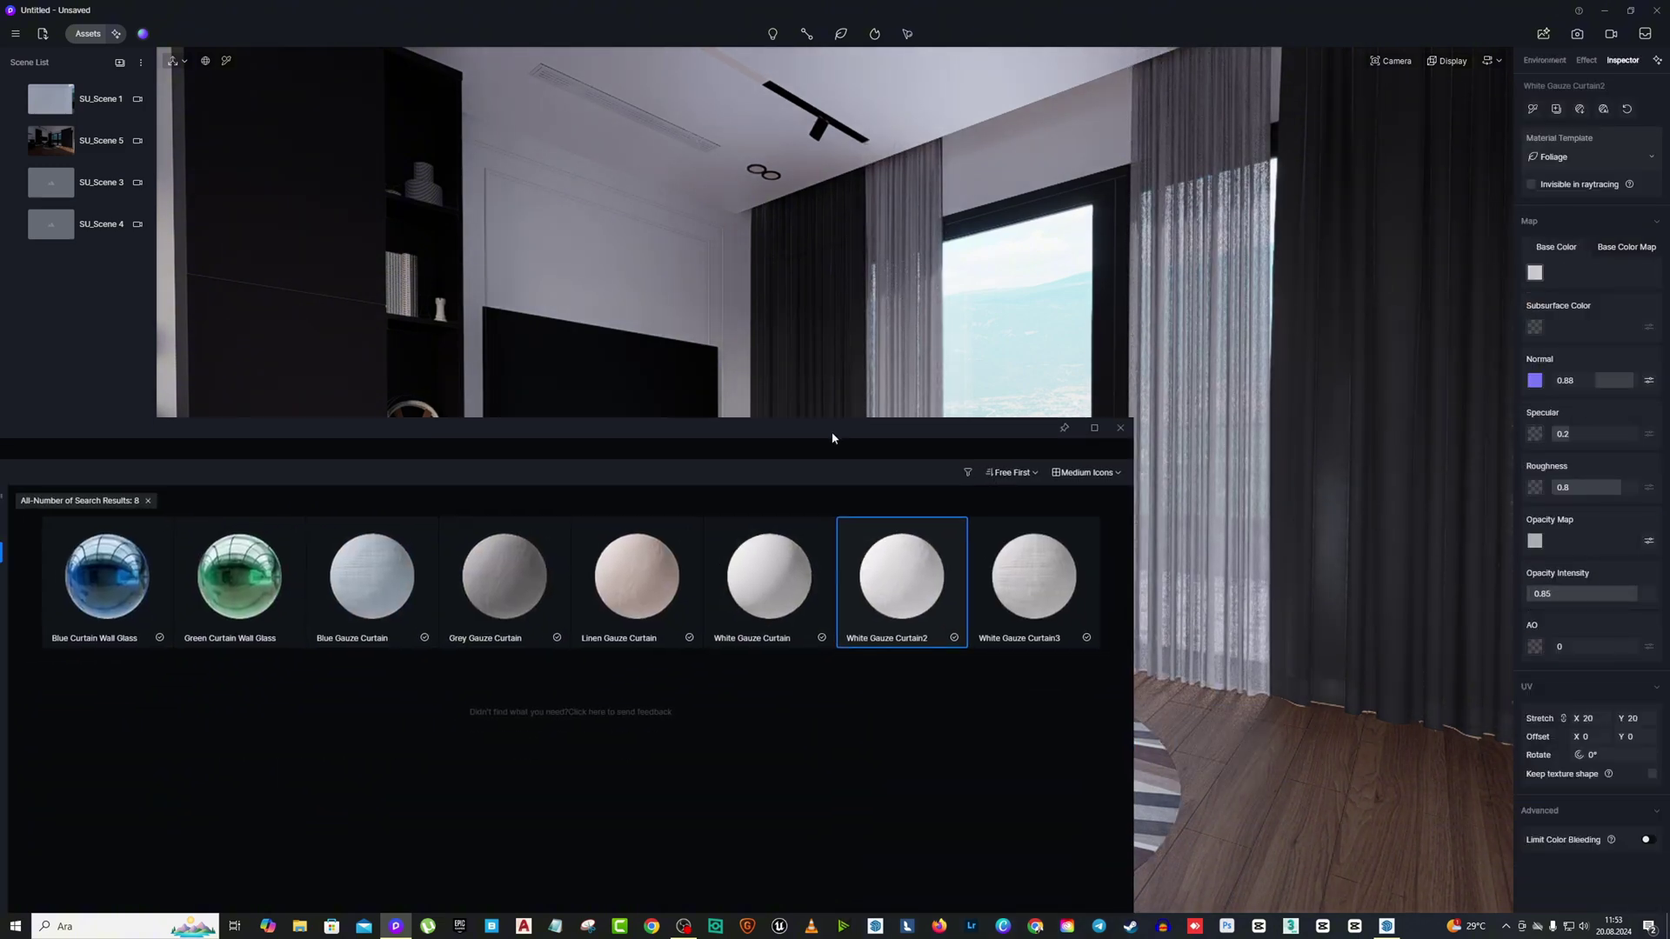
left_click(382, 577)
left_click(1202, 465)
left_click_drag(963, 426, 758, 336)
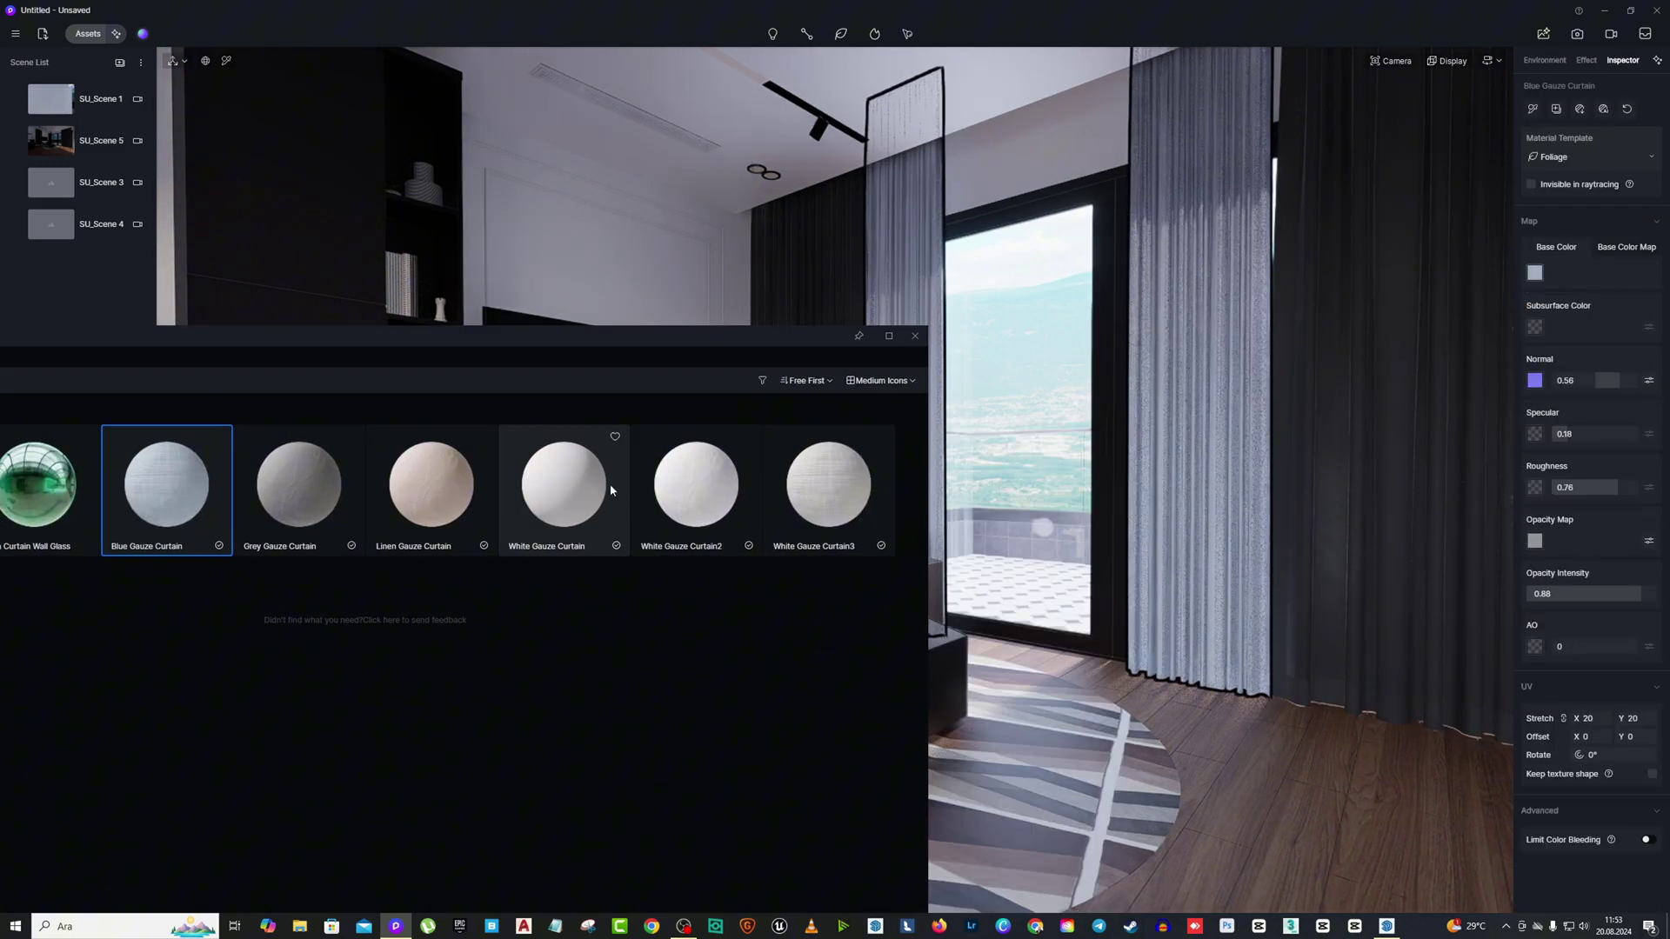
left_click(692, 505)
left_click(1190, 549)
left_click(847, 522)
left_click(1173, 476)
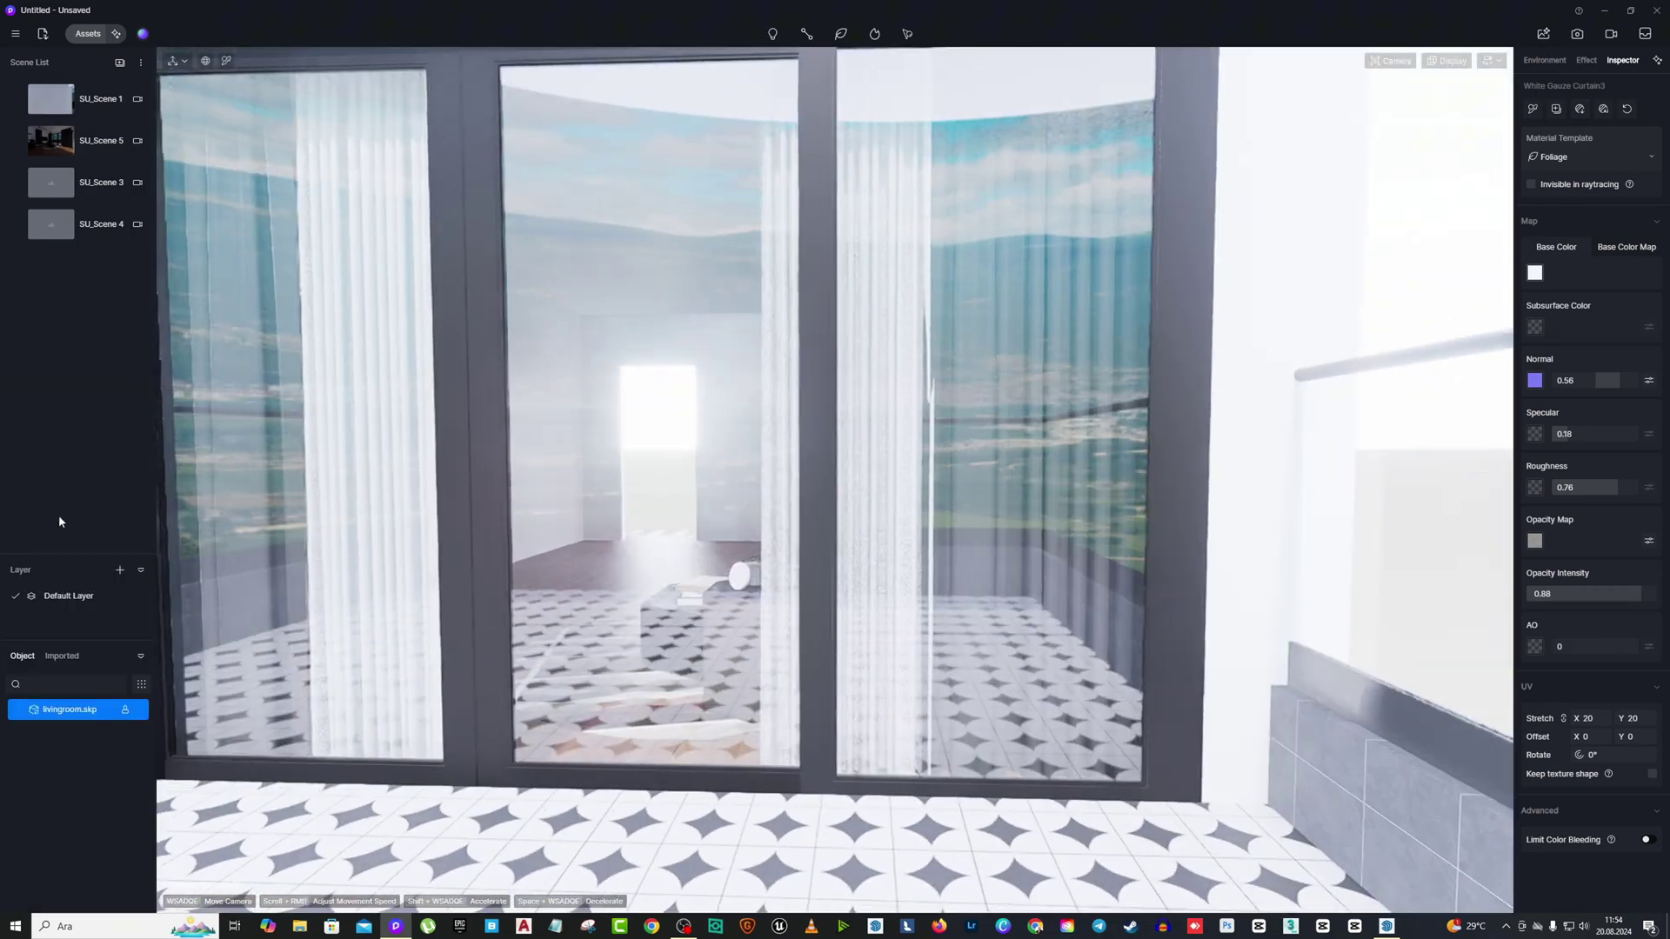
Place a rectangle light on the balcony just outside the glass doors.
key("s")
right_click_drag(774, 687, 739, 522)
key("a")
key("d")
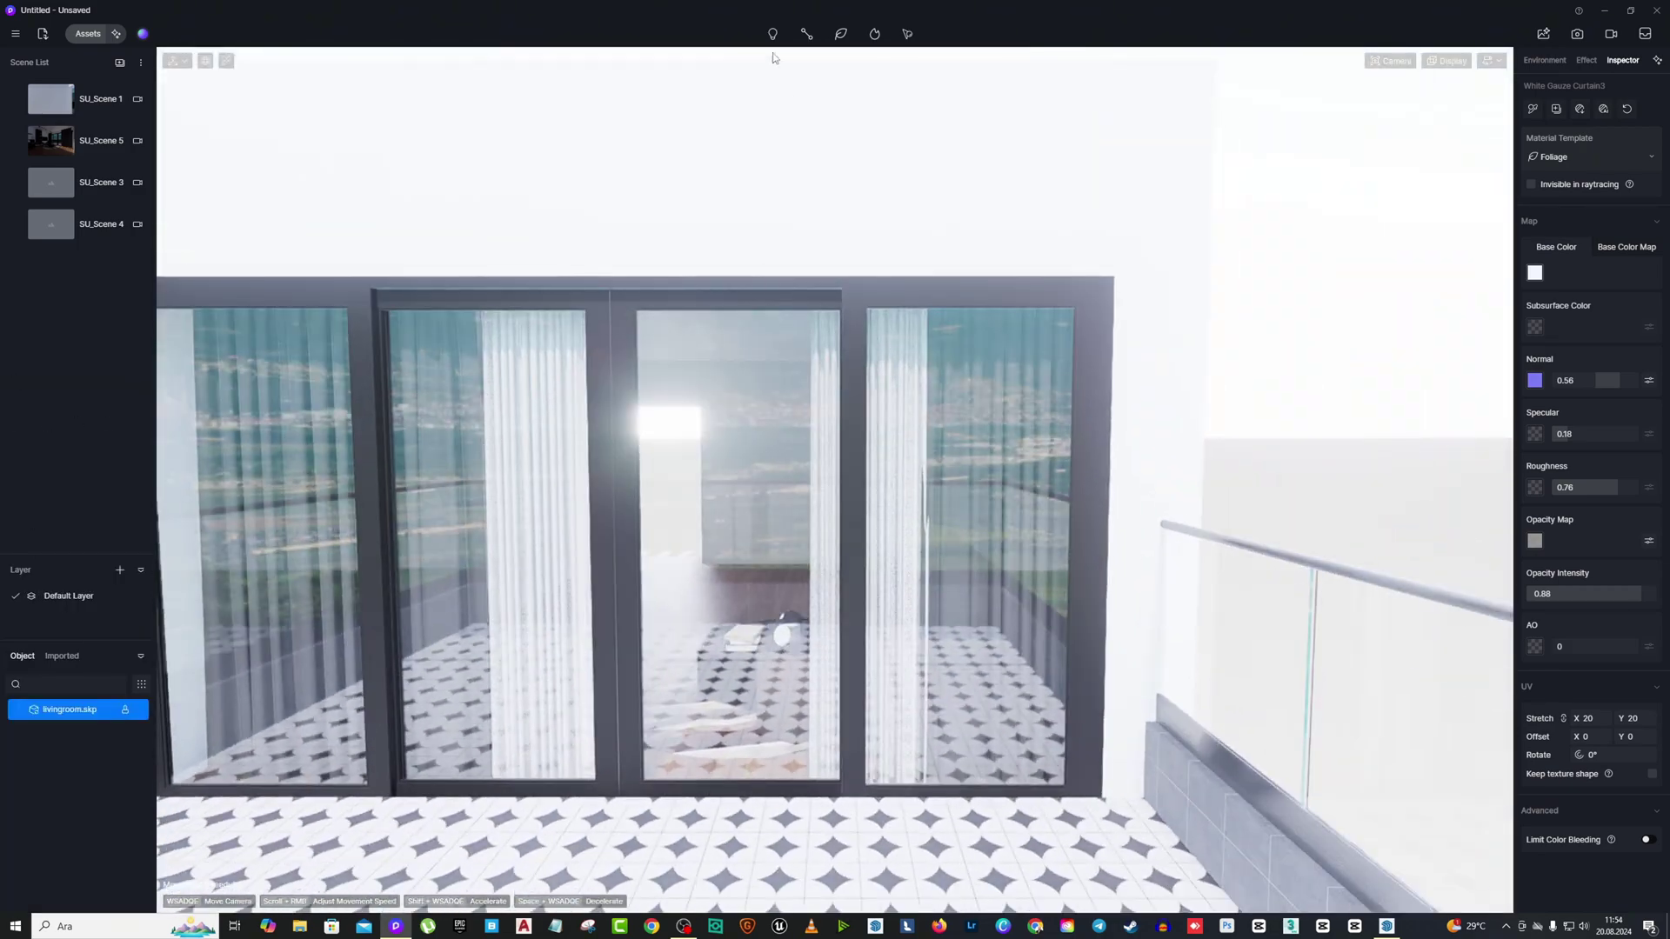
left_click(771, 125)
left_click(756, 485)
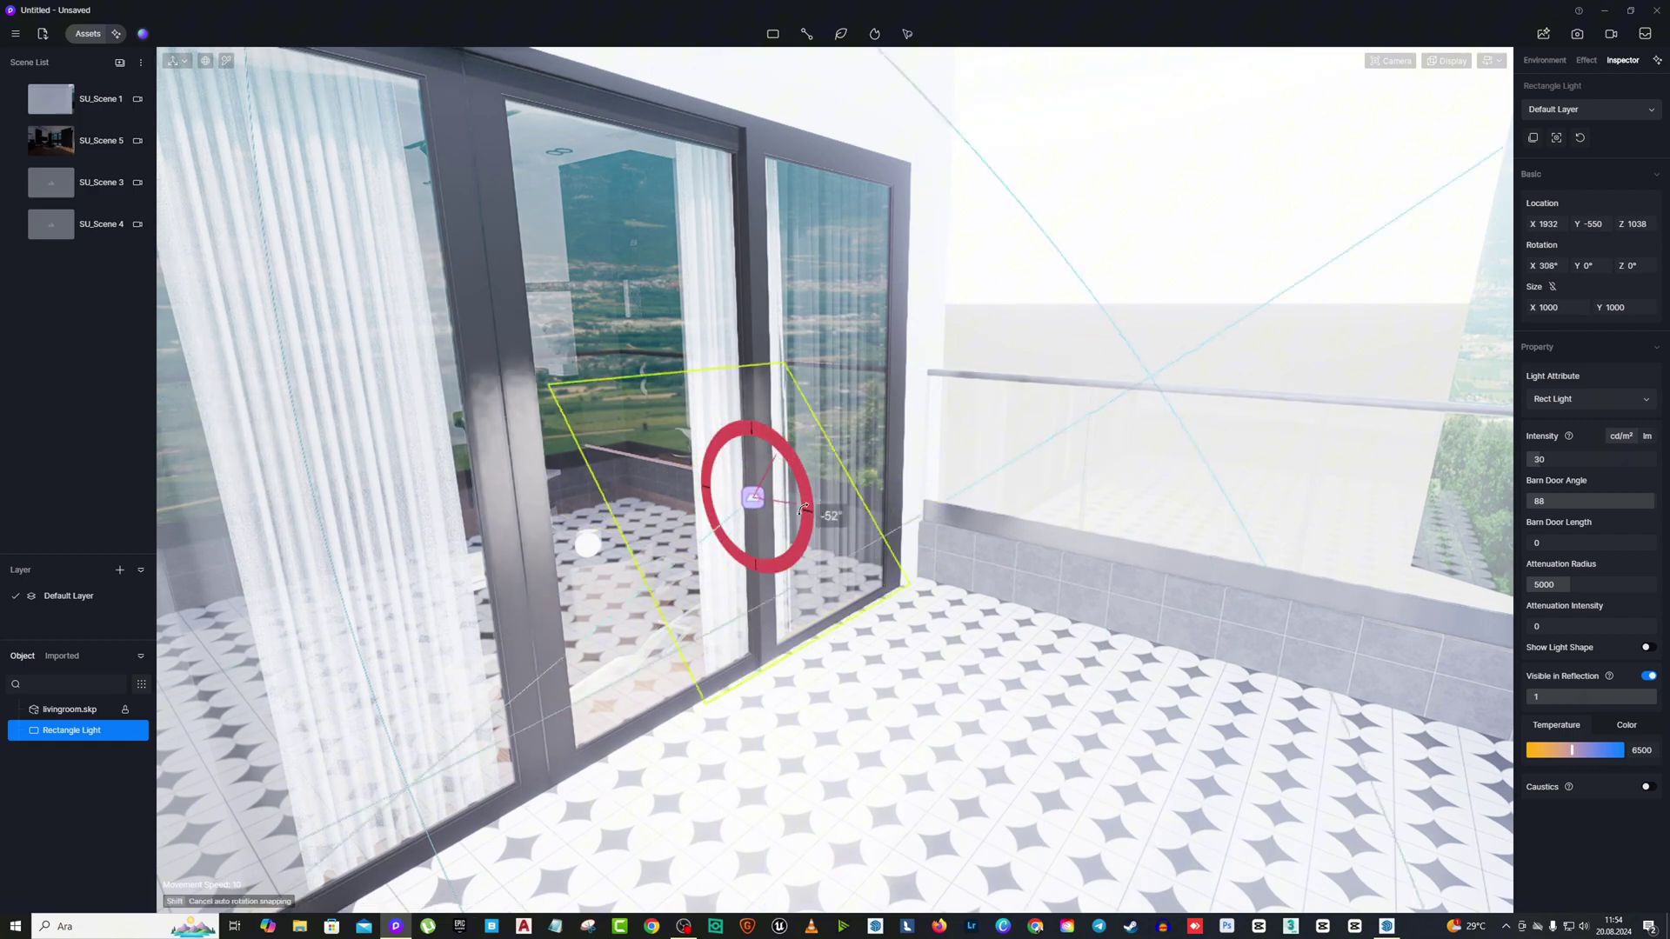
Rotate the rectangle light to X 270° and move it to Y -338 in front of the doors.
left_click_drag(812, 511, 735, 494)
key("d")
right_click_drag(734, 494, 535, 541)
left_click_drag(632, 512, 624, 521)
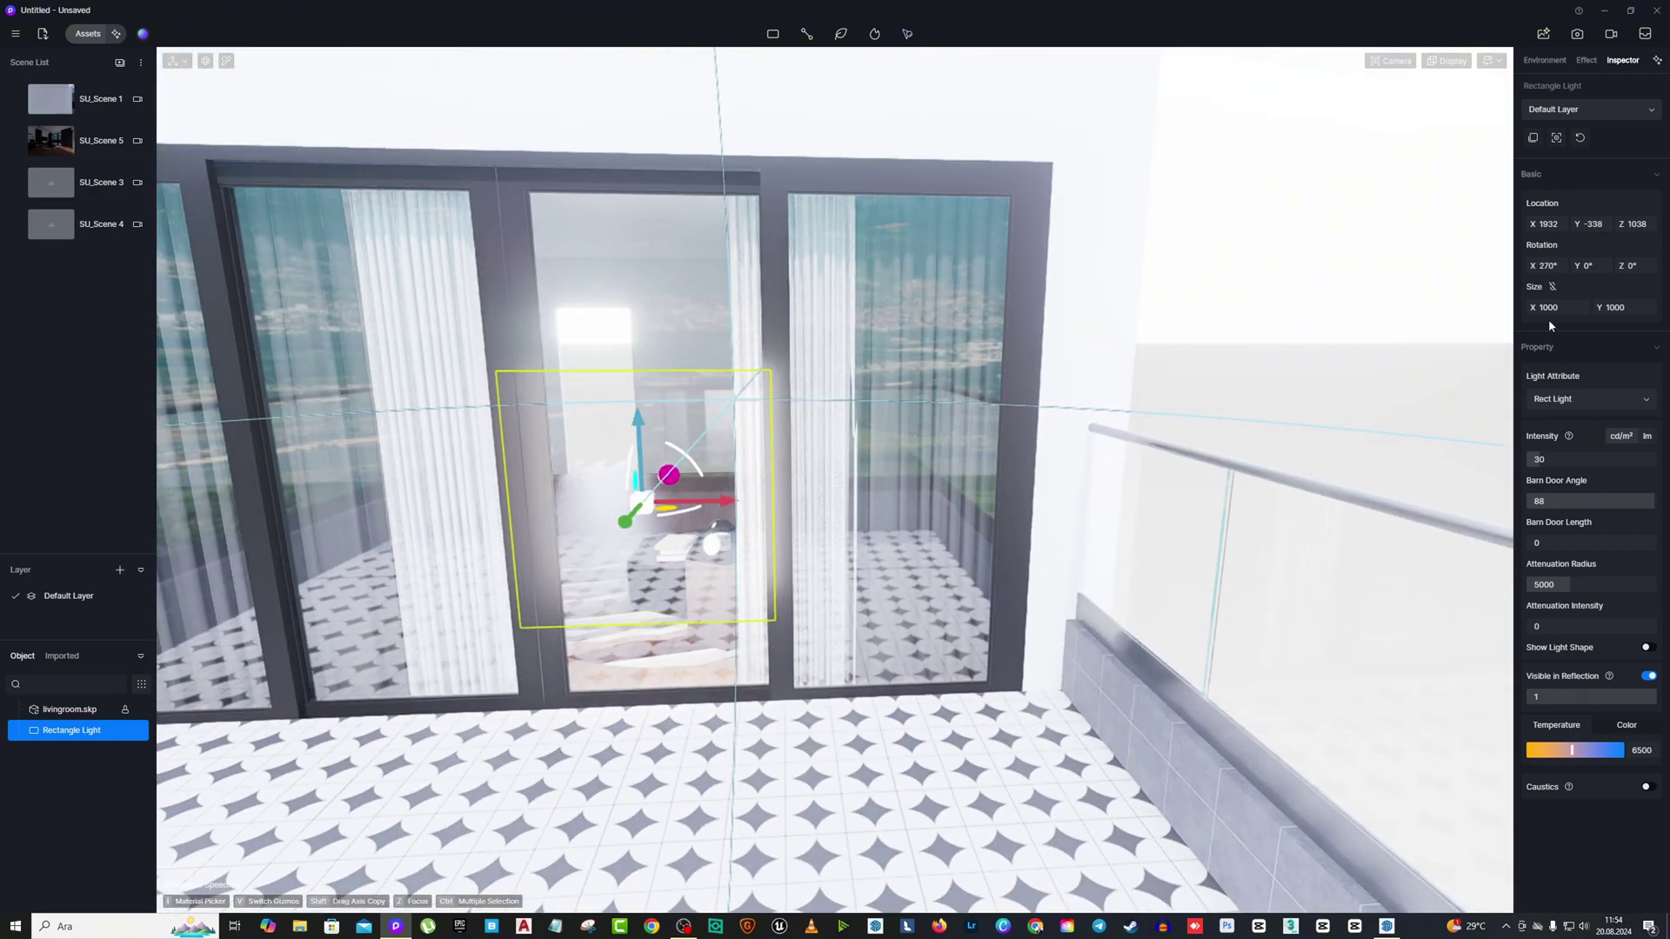
Resize the rectangle light to 725 by 1674 and position it at X 1898, Z 1222 over the middle door pane.
left_click_drag(1388, 328, 1372, 329)
scroll(687, 504, "up", 3)
mouse_move(675, 510)
left_mouse_down()
mouse_move(647, 511)
mouse_move(661, 511)
left_mouse_up()
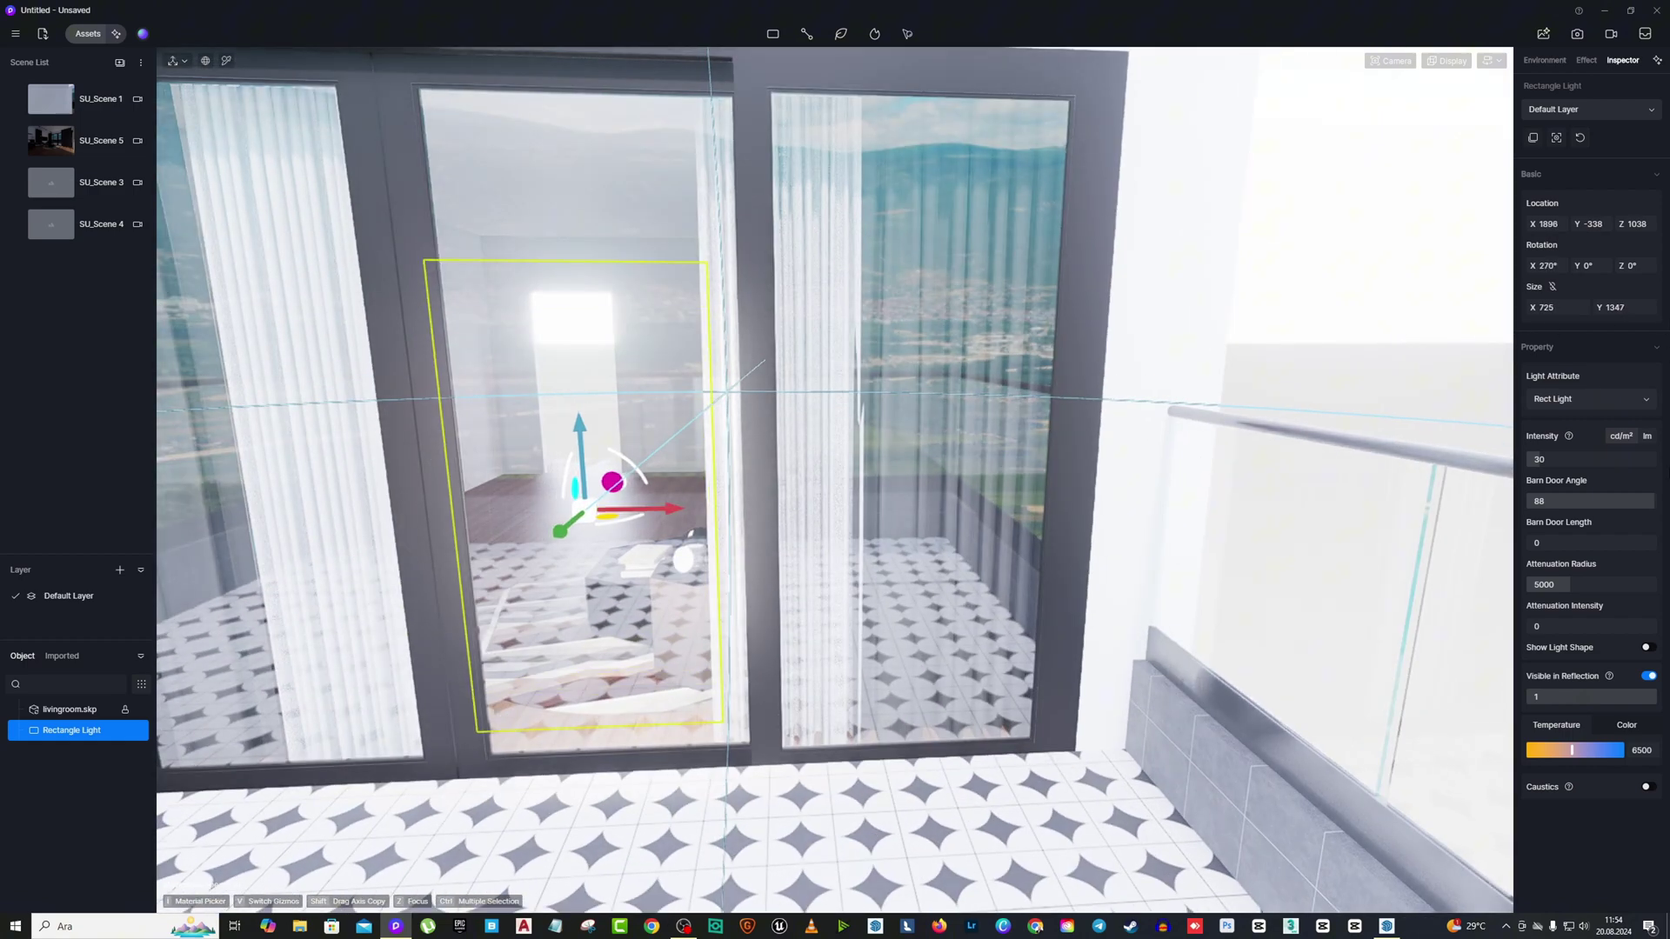
left_click_drag(580, 428, 582, 354)
Copy the rectangle light along the X axis onto the other door panes, including copies at X 910 and X 2860.
left_click_drag(675, 450, 1027, 453, "shift")
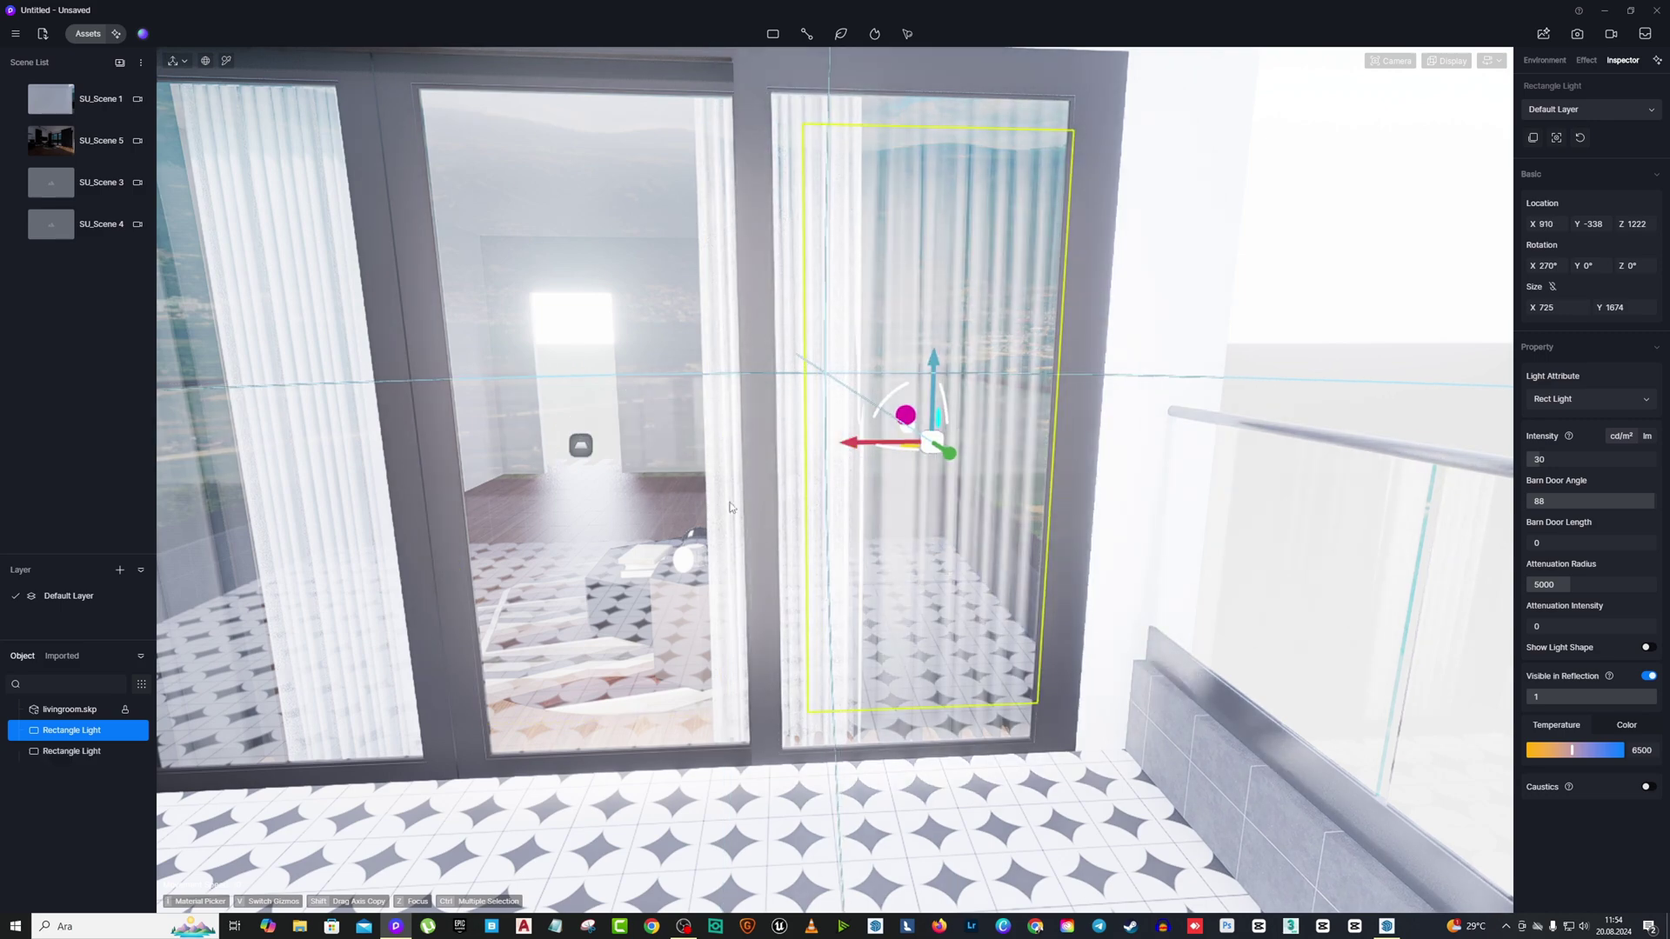
scroll(956, 456, "down", 3)
left_click_drag(786, 462, 268, 472, "shift")
scroll(607, 475, "down", 4)
Return to SU_Scene 5 and lower the intensity of the rectangle lights outside the doors to 15.
left_click(94, 142)
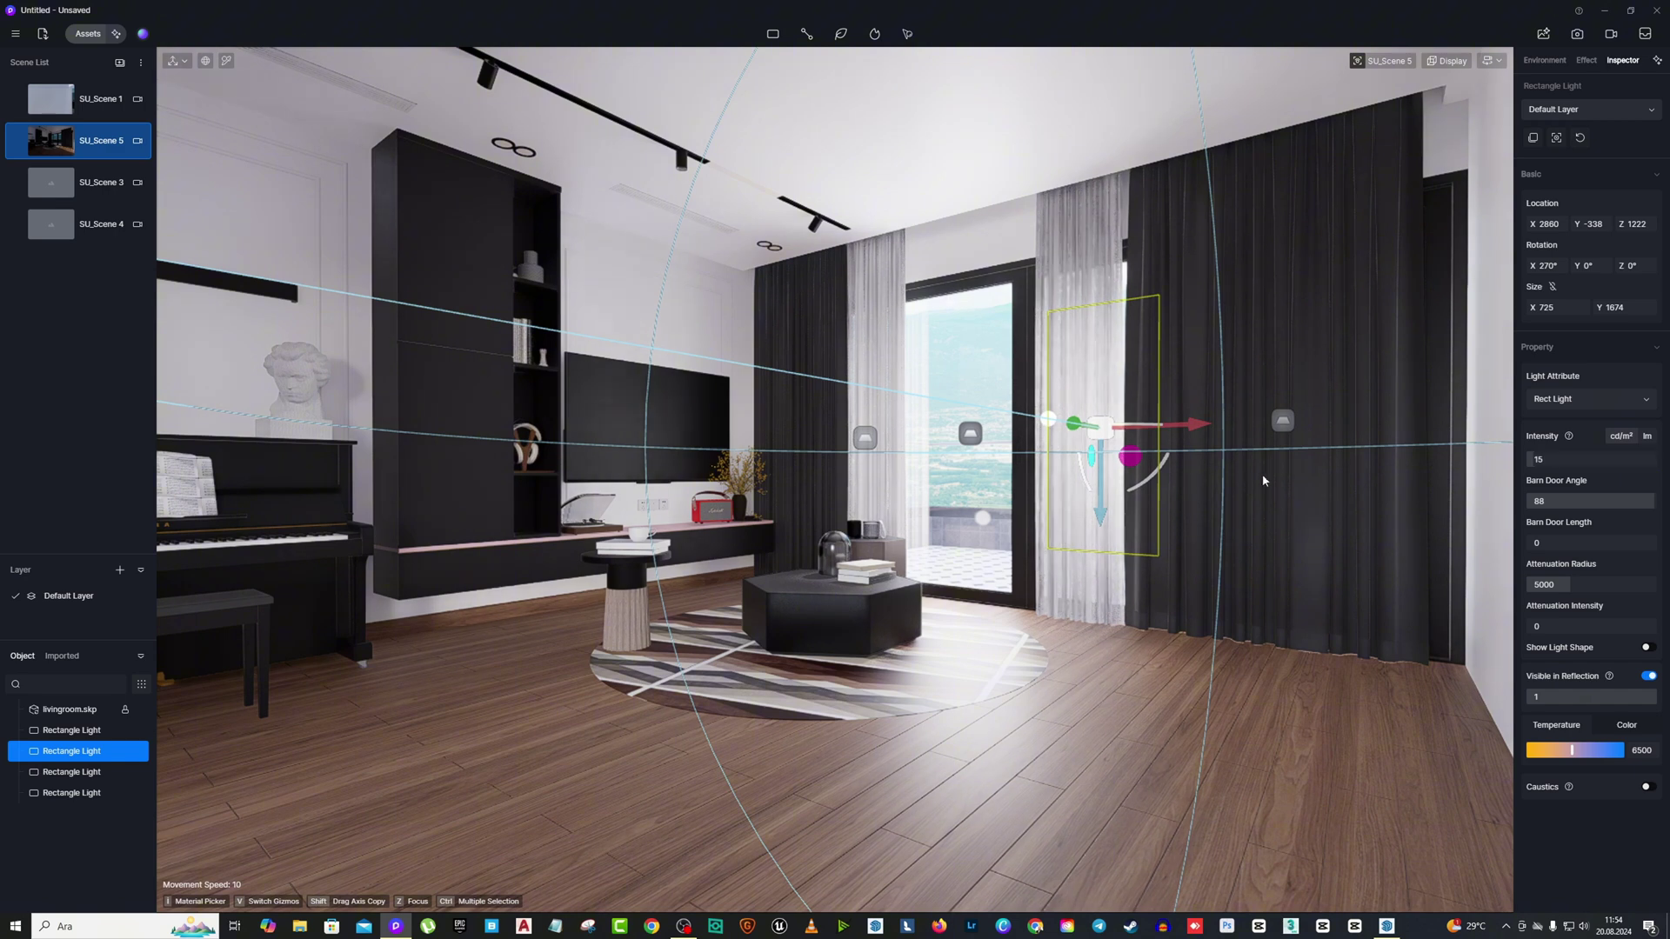
type("0")
key("Return")
left_click(864, 437)
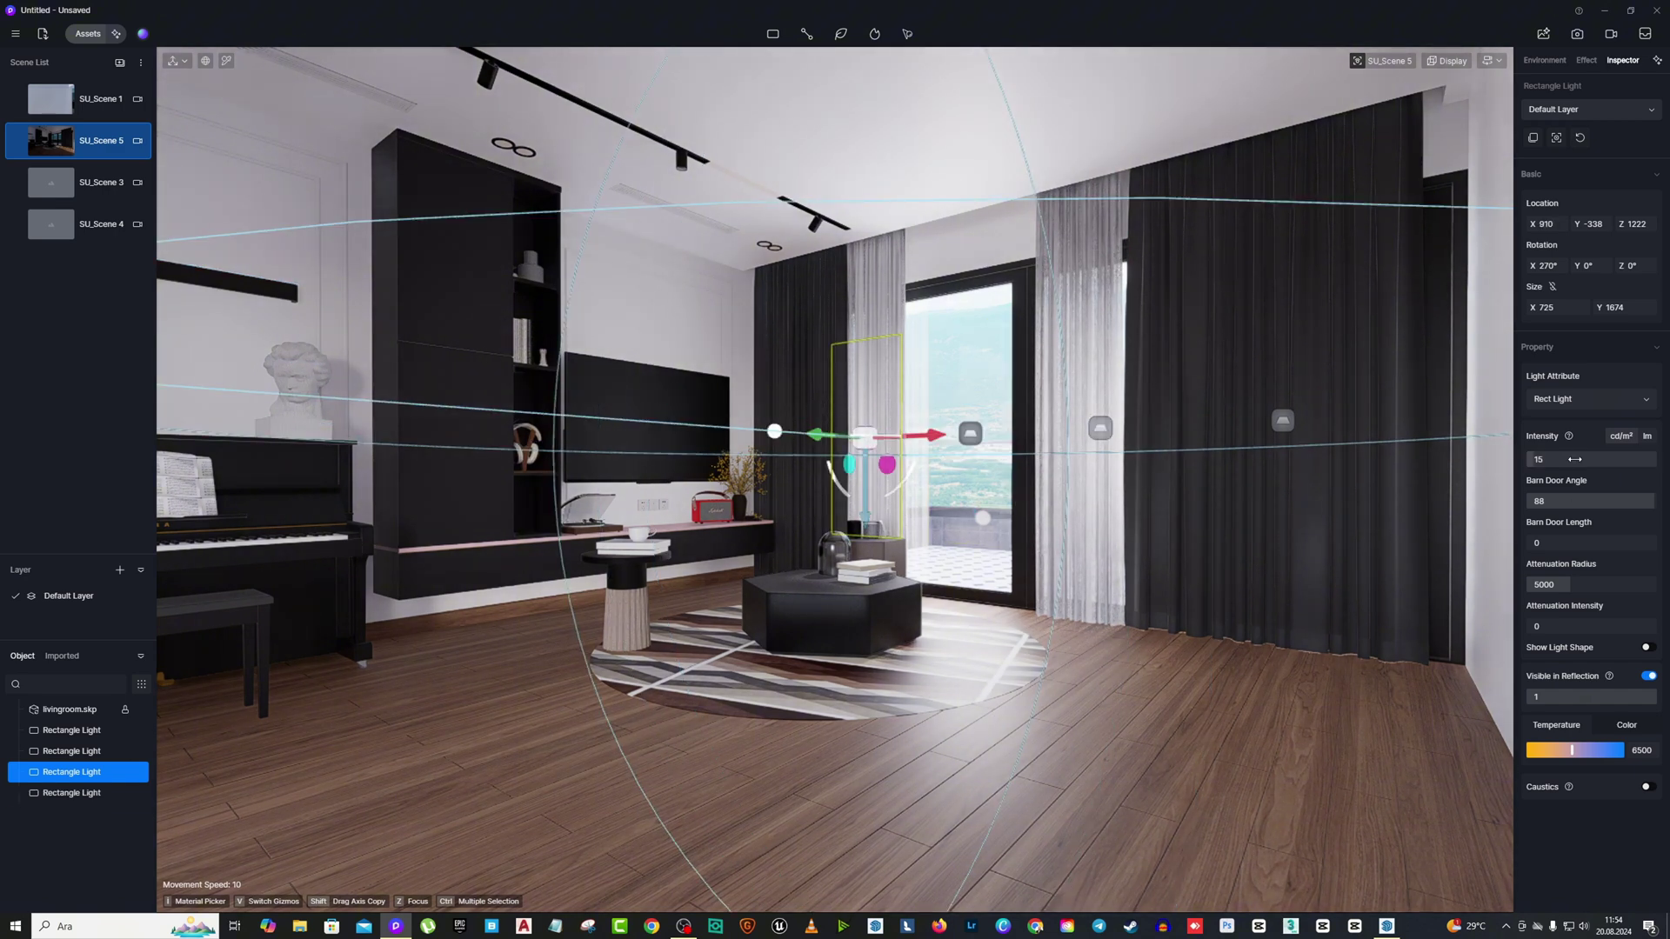
left_click(982, 618)
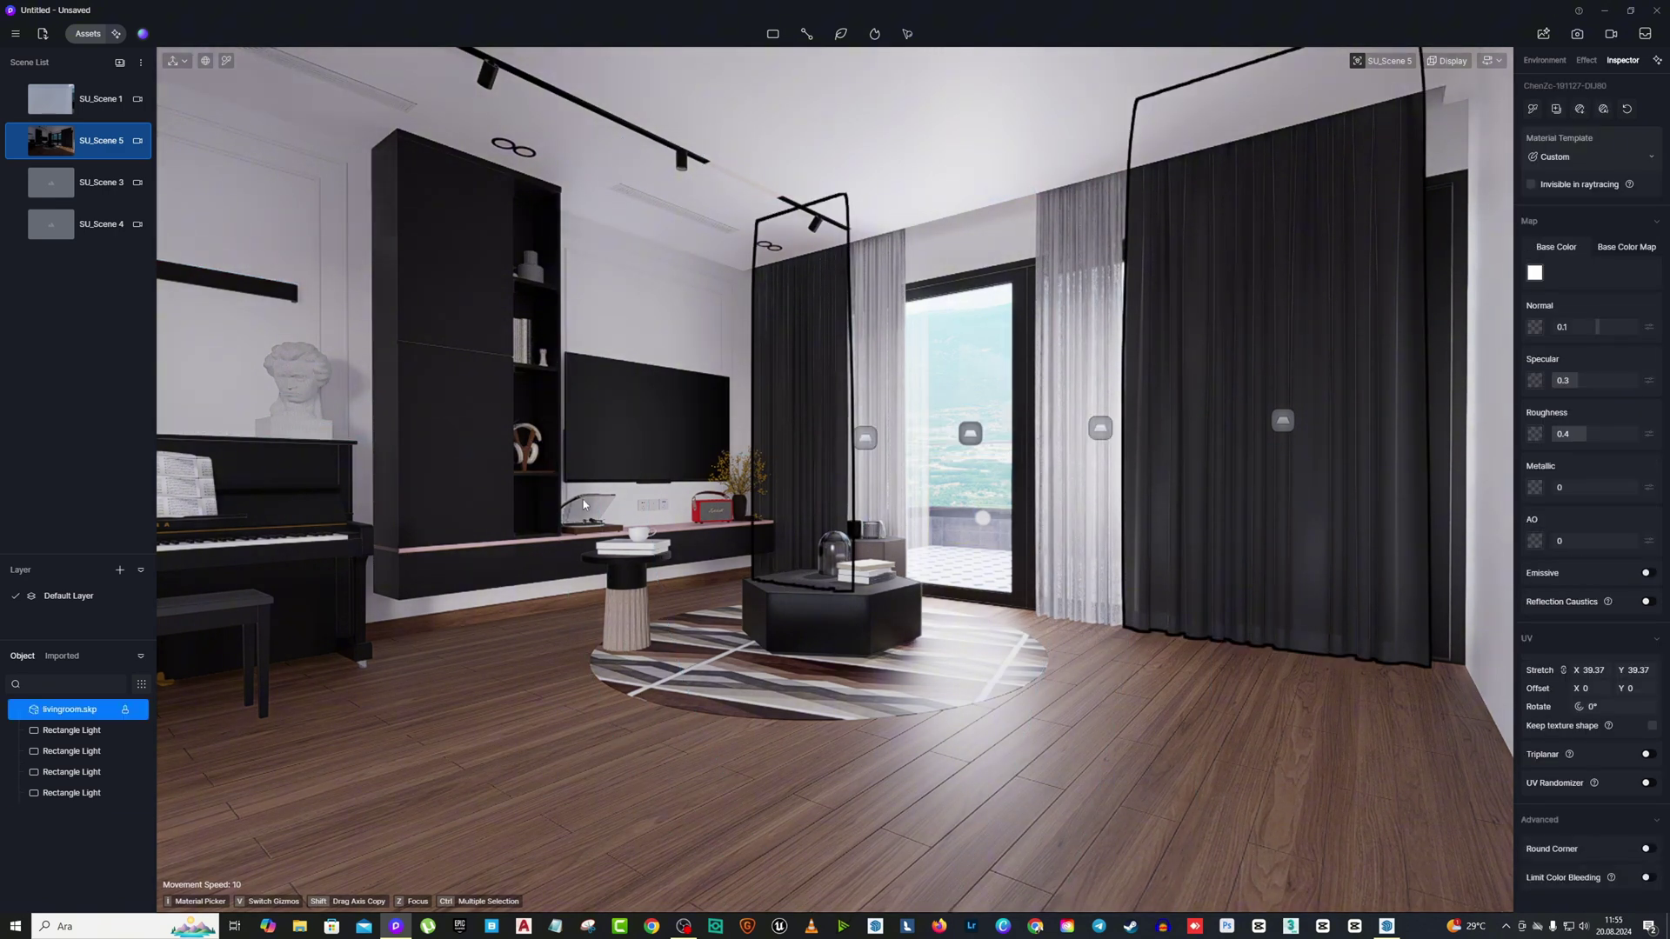
Apply the Green Curtain Wall Glass material to the glass dome on the hexagonal coffee table.
left_click(967, 435)
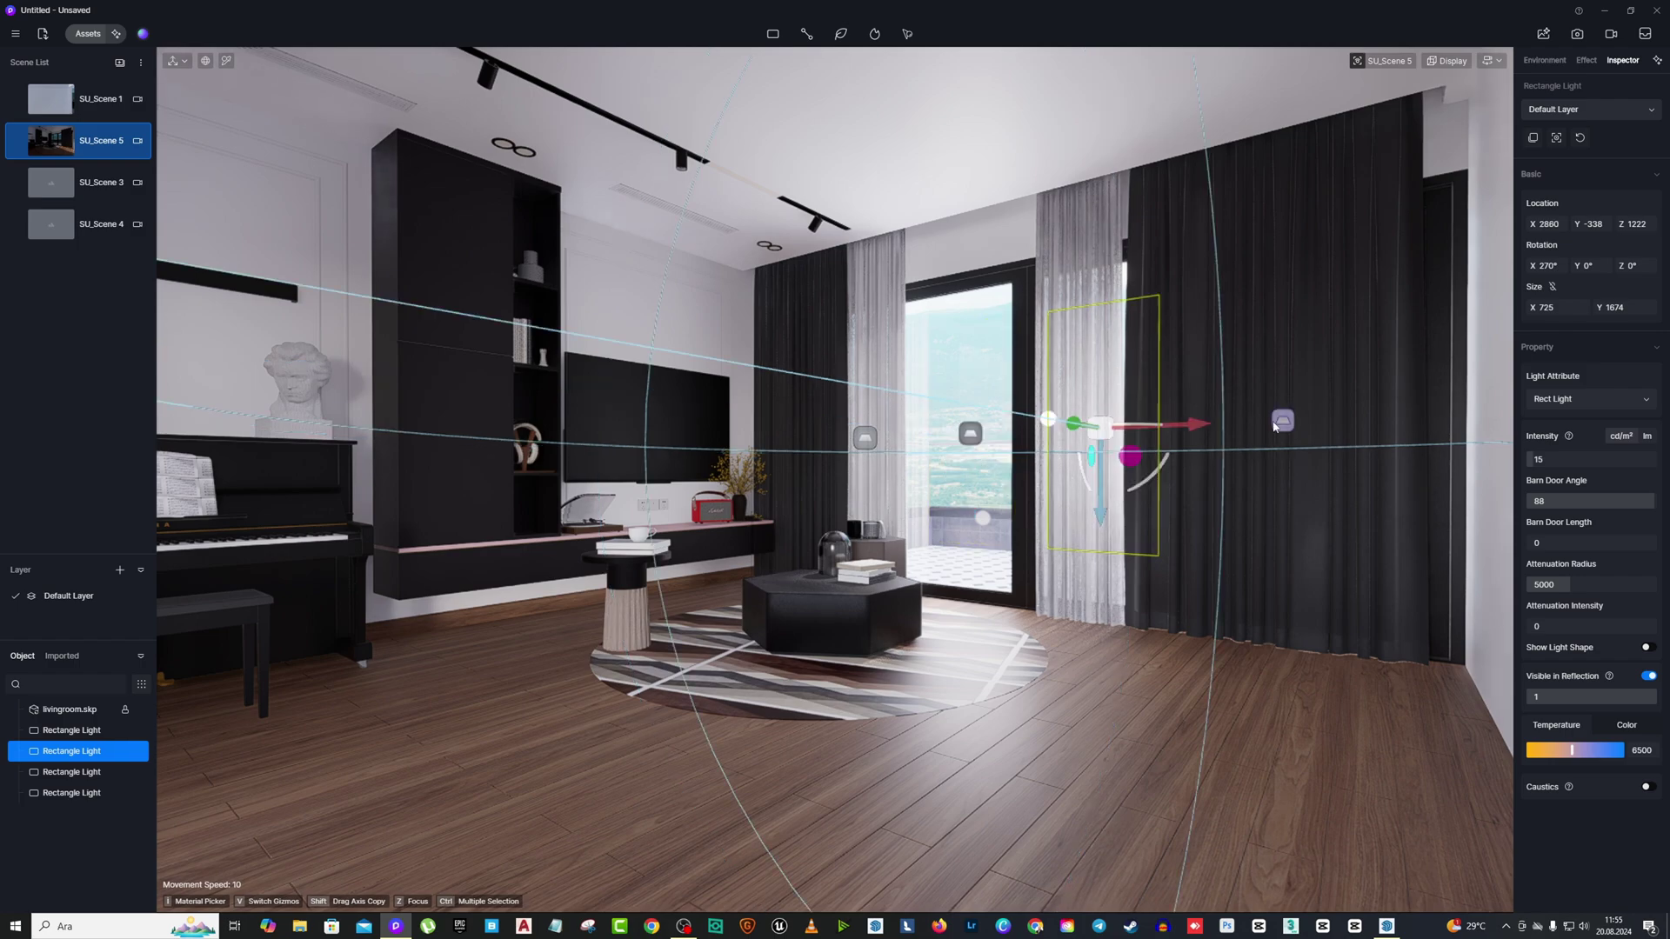
key("w")
right_click_drag(1320, 456, 906, 496)
left_click(87, 34)
left_click_drag(376, 345, 1342, 744)
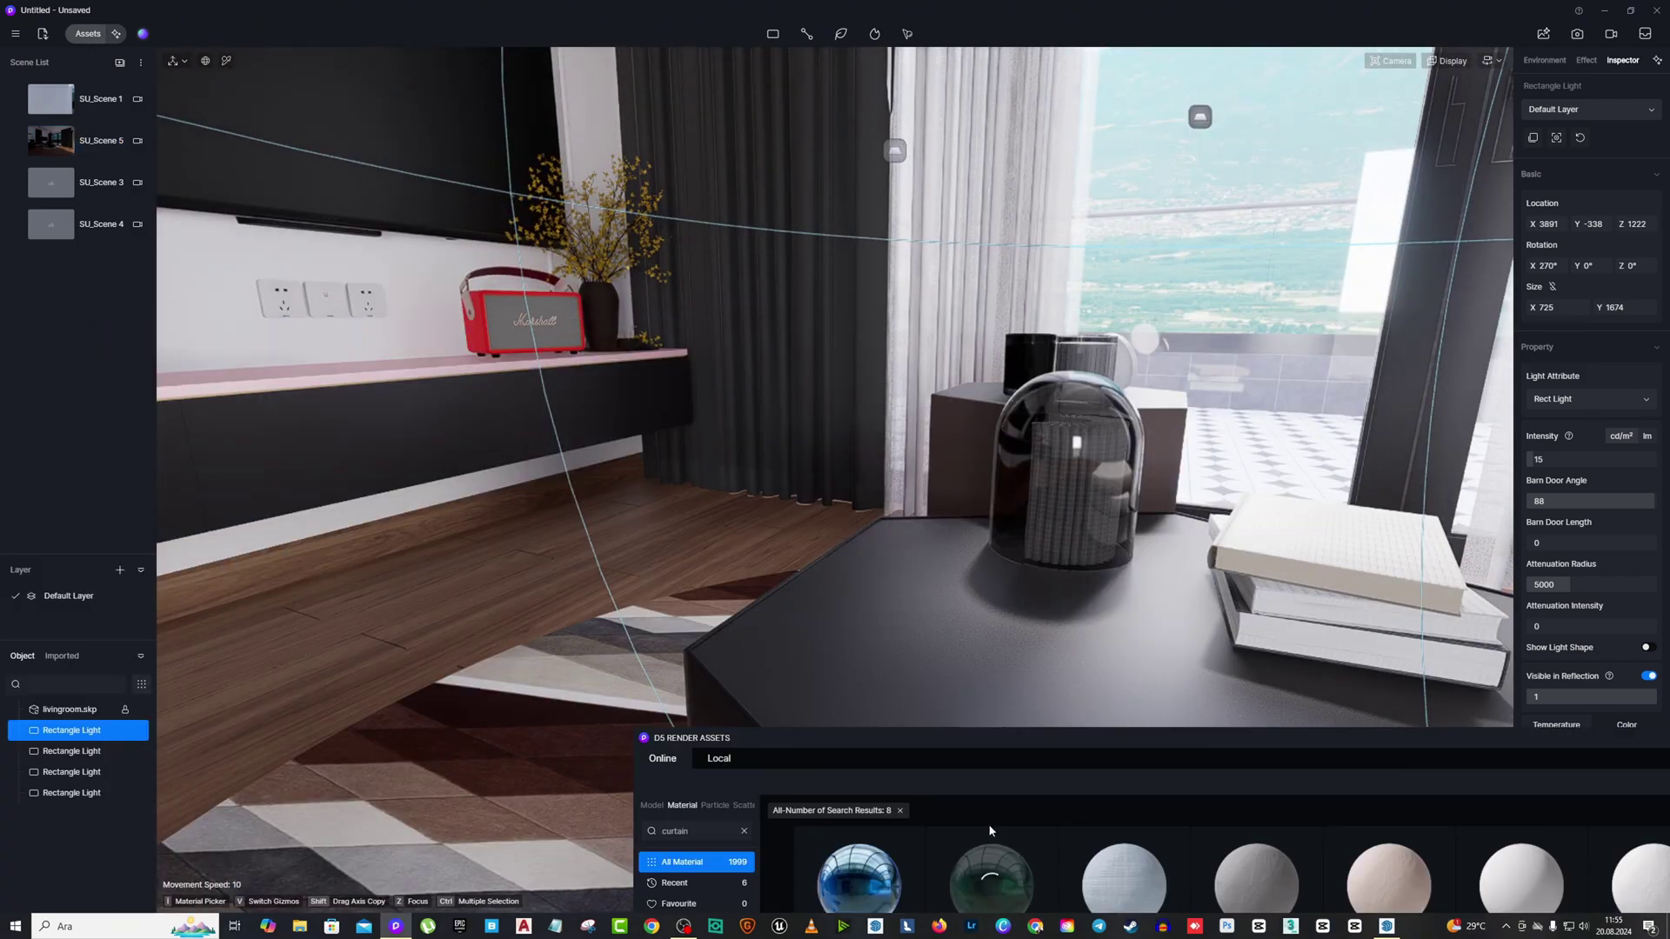
left_click_drag(992, 738, 963, 661)
left_click(958, 826)
left_click(1094, 500)
Make the ceiling downlight faces emissive with a warm cream colour.
left_click_drag(1114, 666, 626, 651)
right_click_drag(626, 365, 786, 248)
left_click(1101, 313)
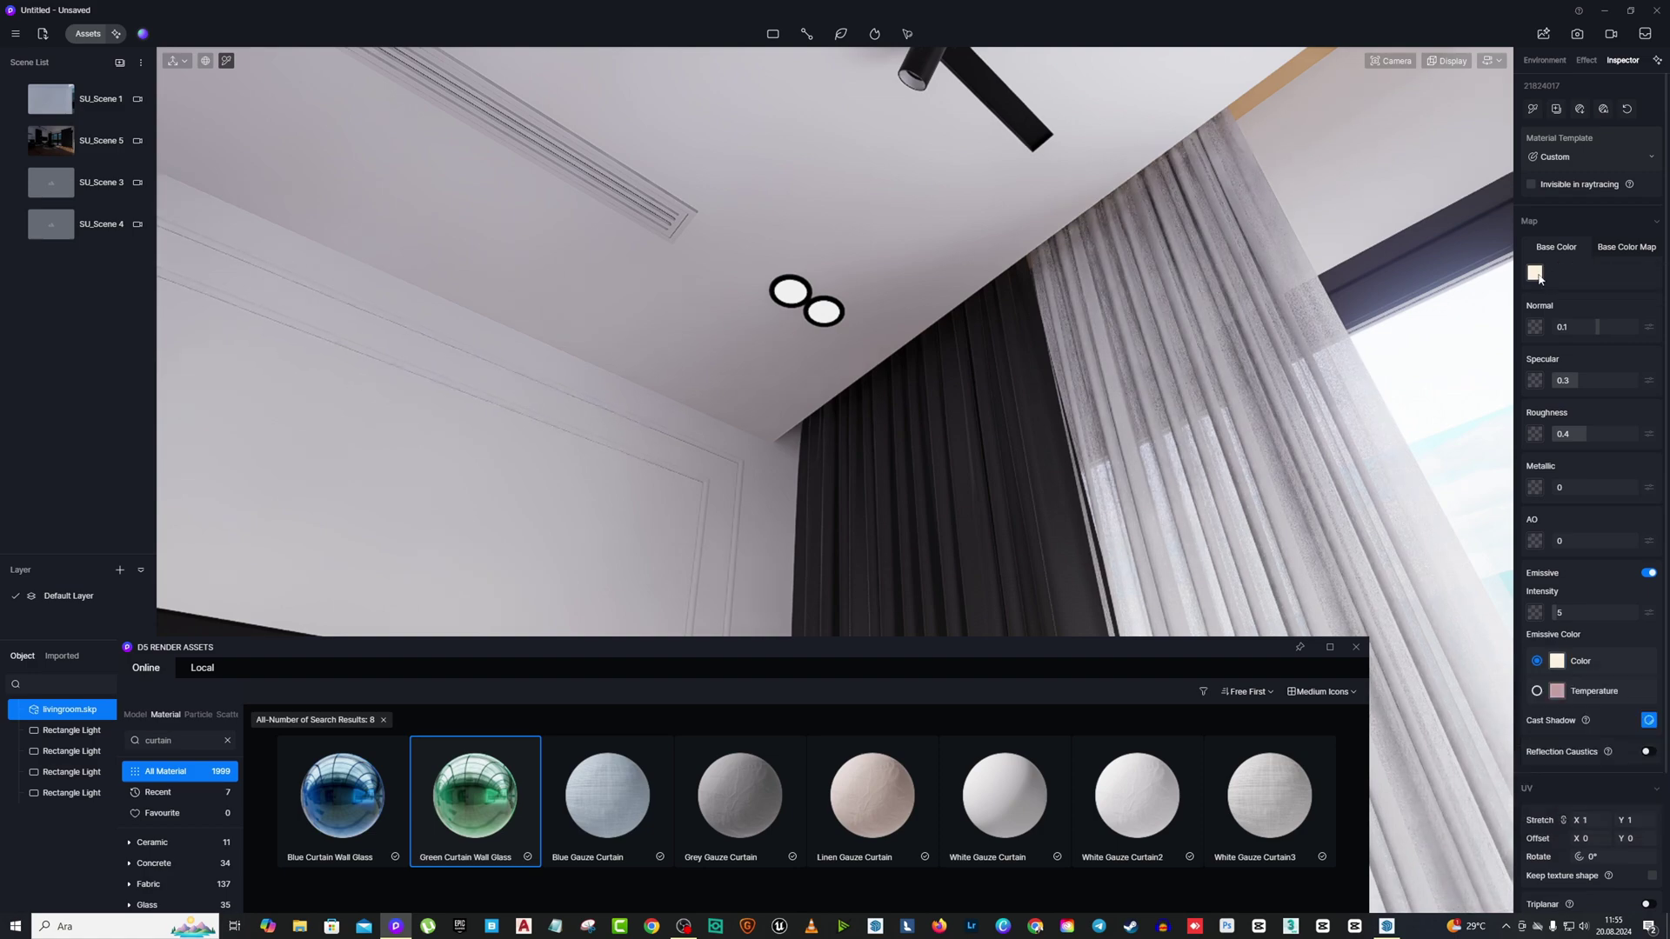
scroll(928, 253, "down", 4)
Search the material library for metal and apply metal materials to the ceiling track light fixtures.
right_click_drag(928, 253, 1083, 325)
left_click_drag(658, 653, 1328, 395)
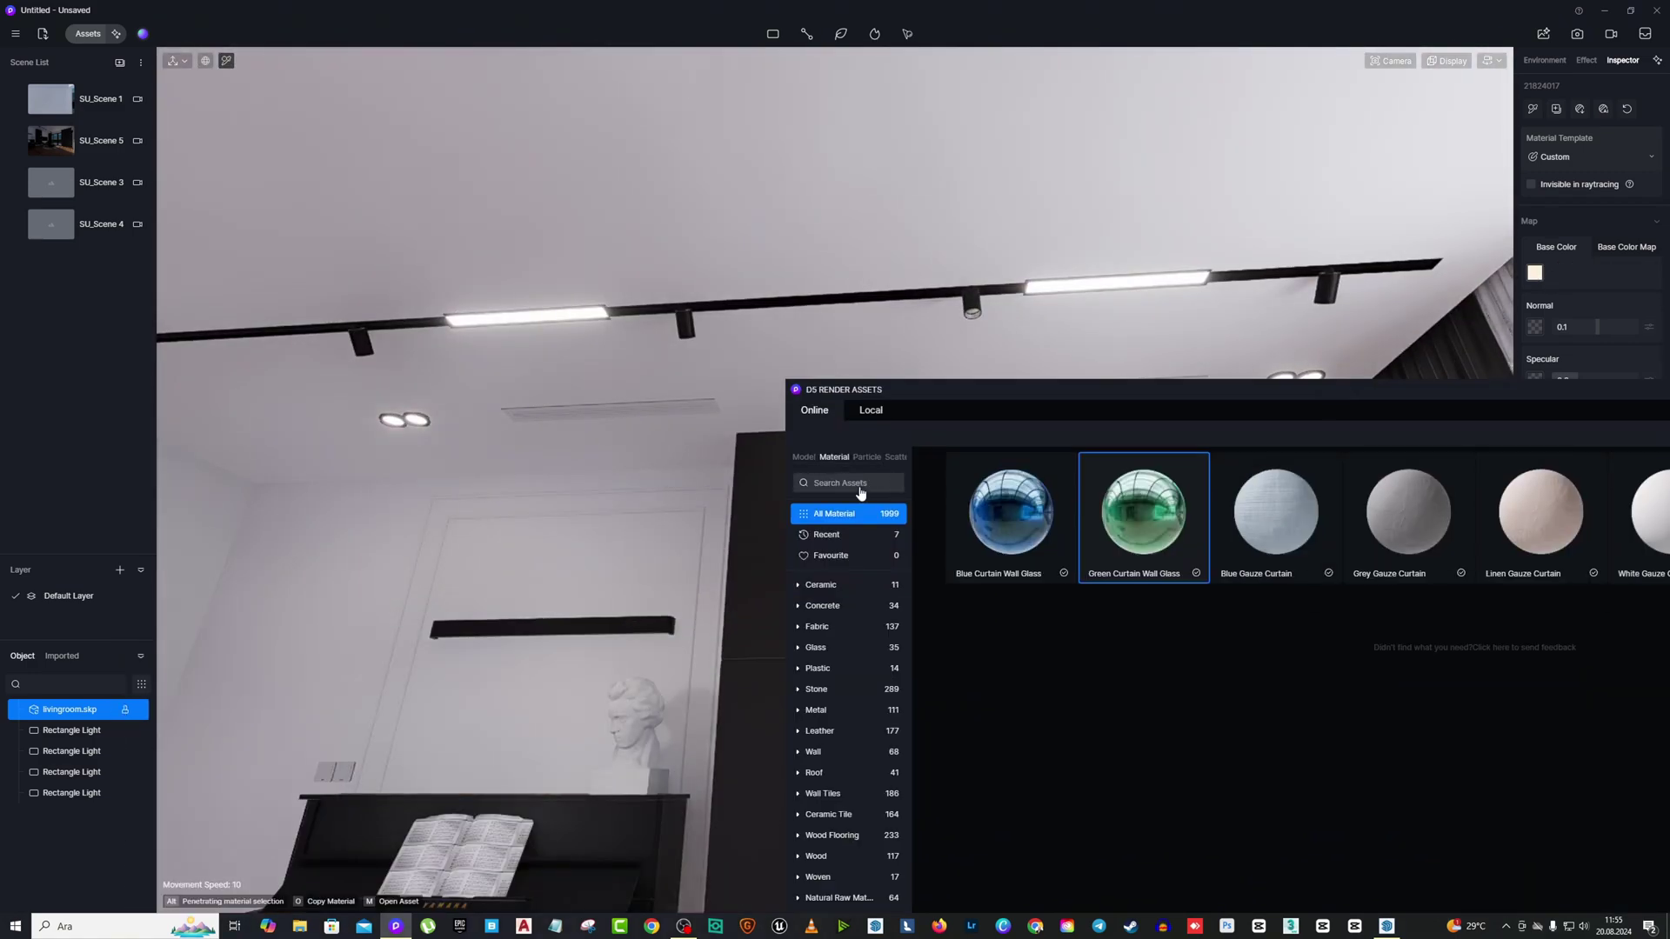
left_click(859, 487)
type("metal")
key("Return")
left_click_drag(1183, 396, 606, 404)
left_click_drag(875, 571, 922, 300)
left_click_drag(683, 547, 761, 339)
left_click(1448, 399)
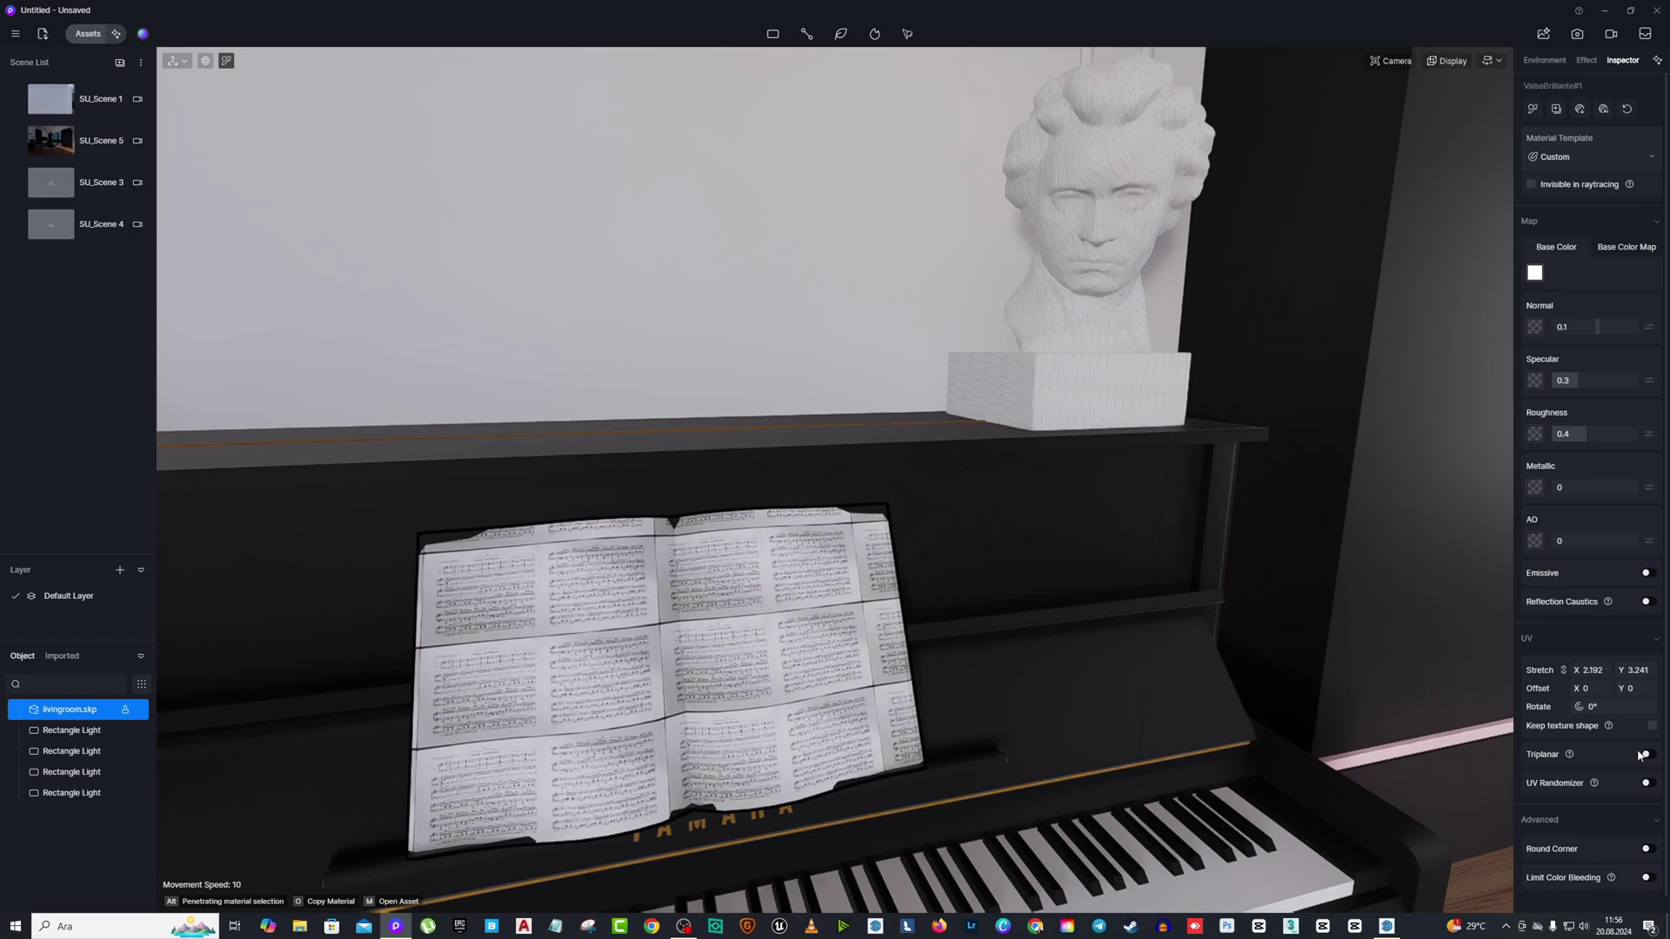
Enable Triplanar on the piano's sheet music material and set its UV stretch to 1.
left_click(1644, 755)
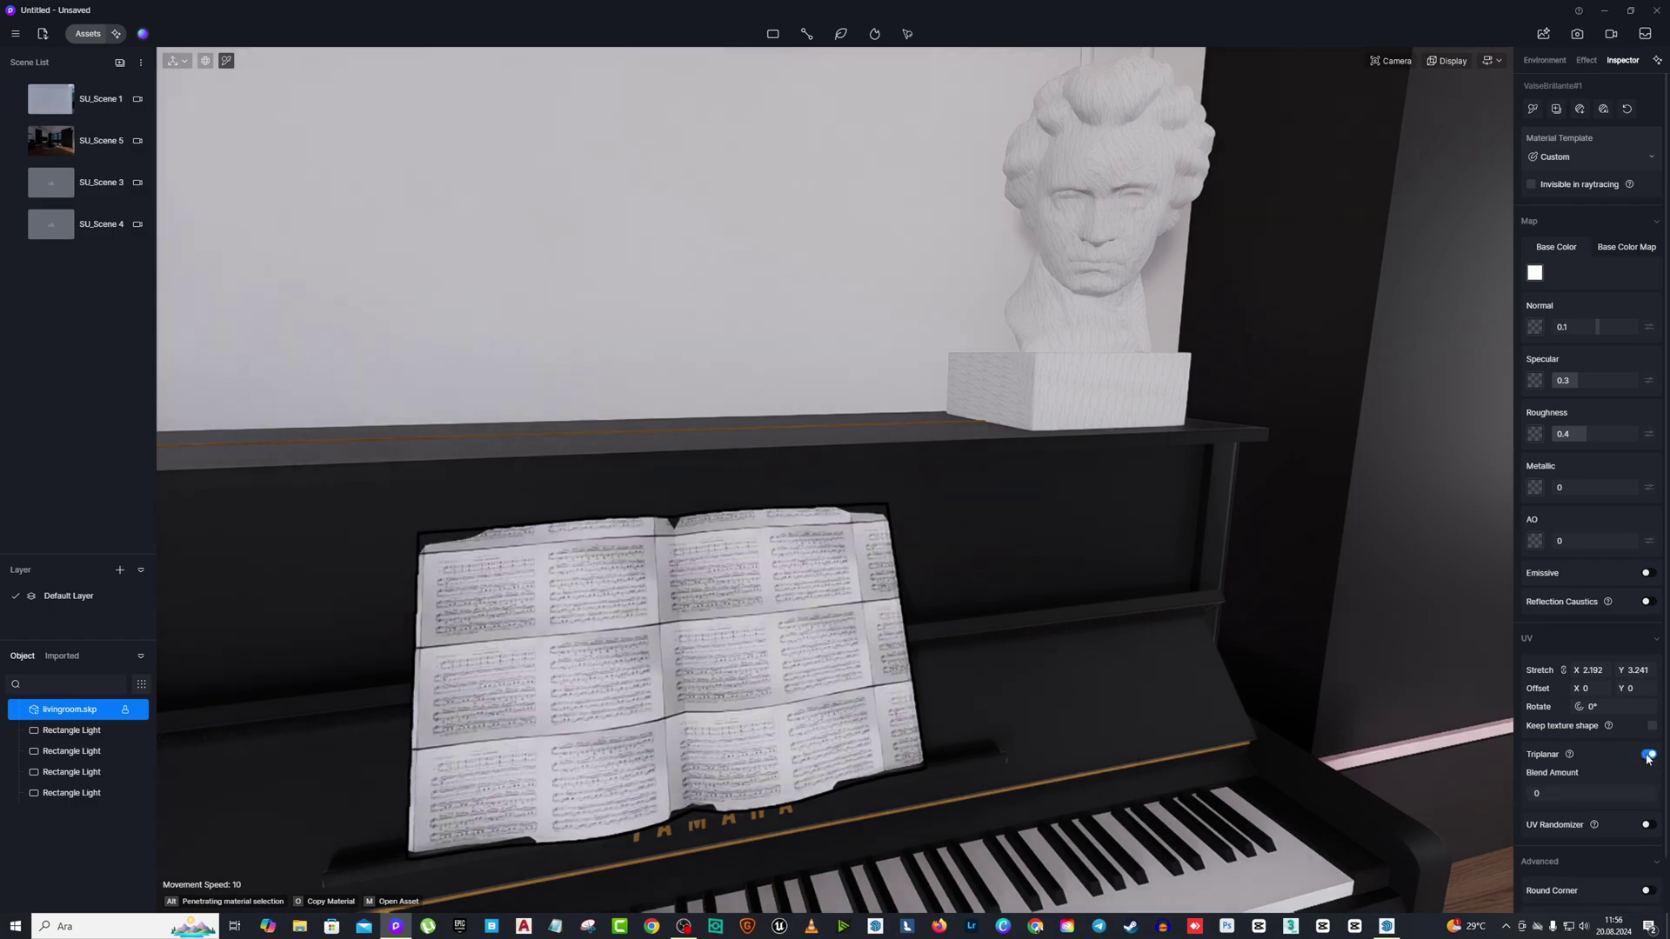
left_click(1636, 670)
type("1")
key("Return")
left_click(801, 679)
scroll(943, 306, "up", 3)
Select the material of the bust on the piano and adjust its UV texture scale.
left_click(942, 305)
scroll(942, 305, "down", 5)
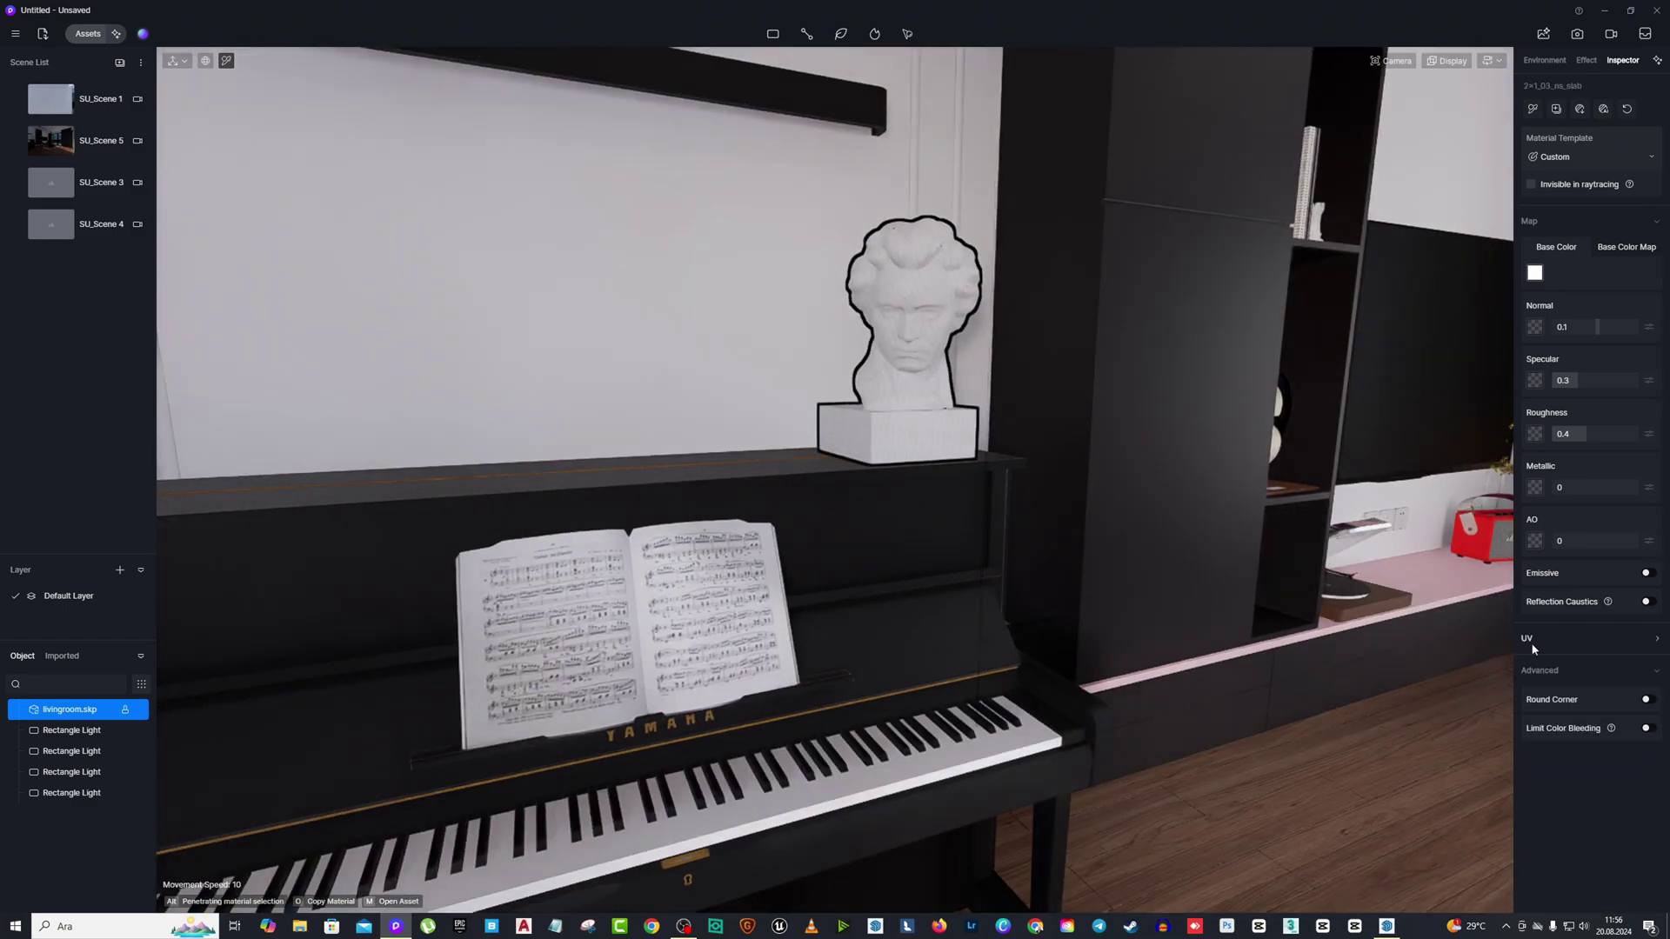
scroll(1175, 489, "down", 5)
Select the round rug's material and search the material library for carpet.
right_click_drag(853, 332, 768, 696)
left_click(804, 366)
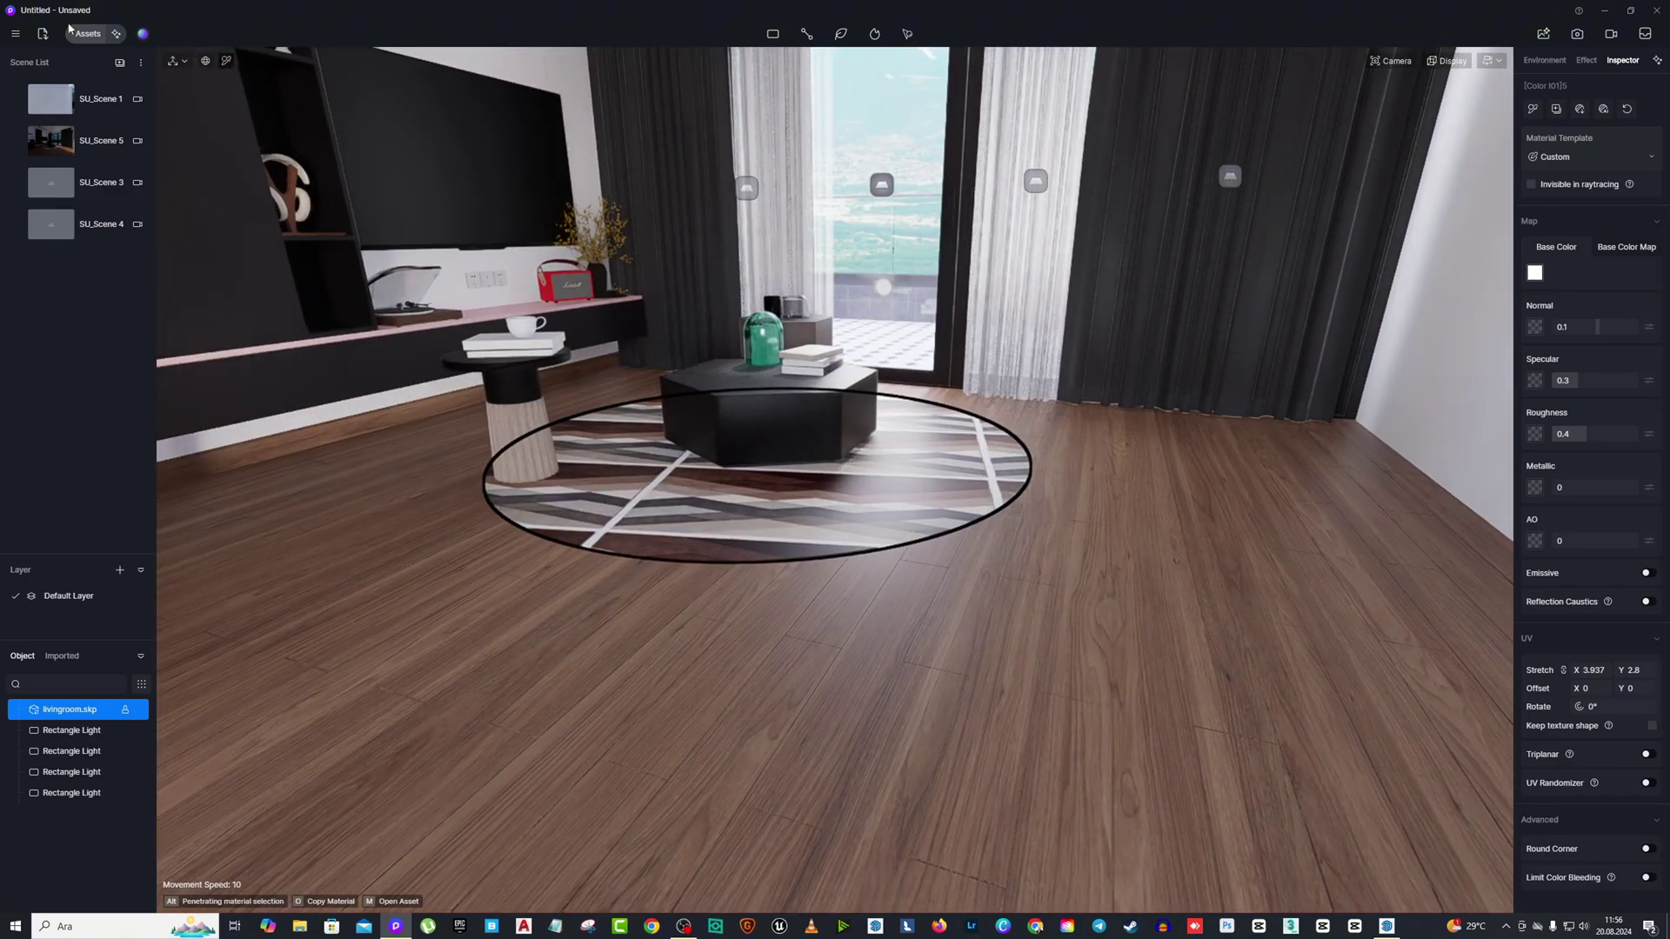
left_click(87, 33)
left_click(288, 490)
type("car")
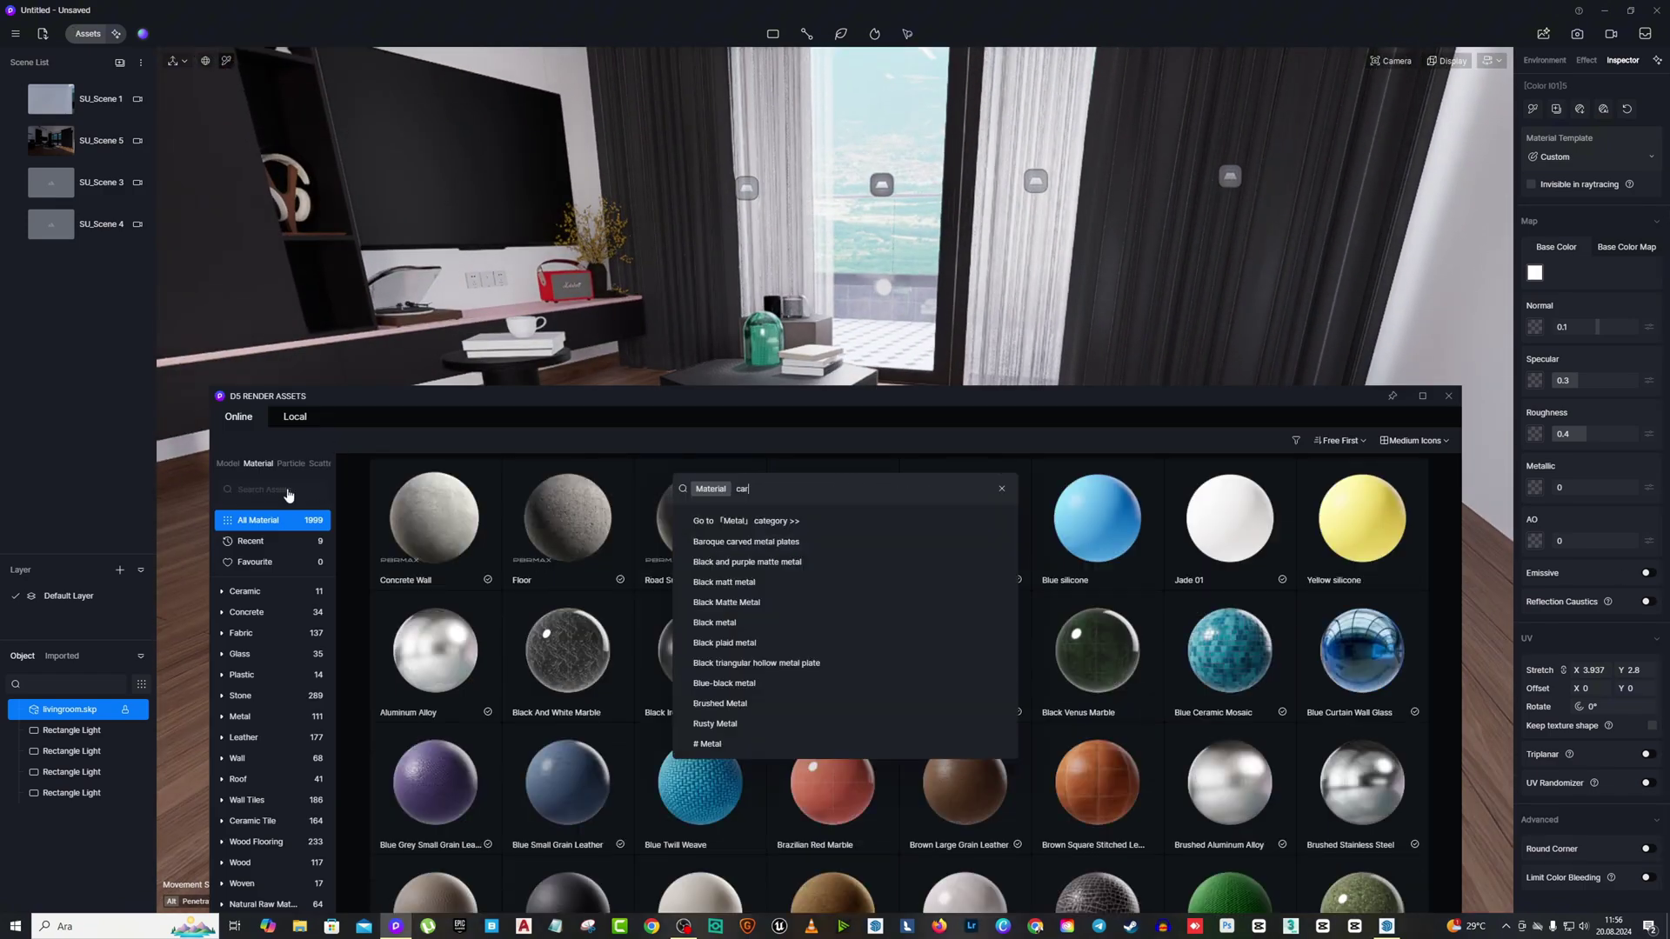
type("pet")
key("Return")
Apply the Light-colored carpet material to the round rug.
left_click_drag(781, 398, 864, 587)
left_click(661, 735)
left_click(911, 478)
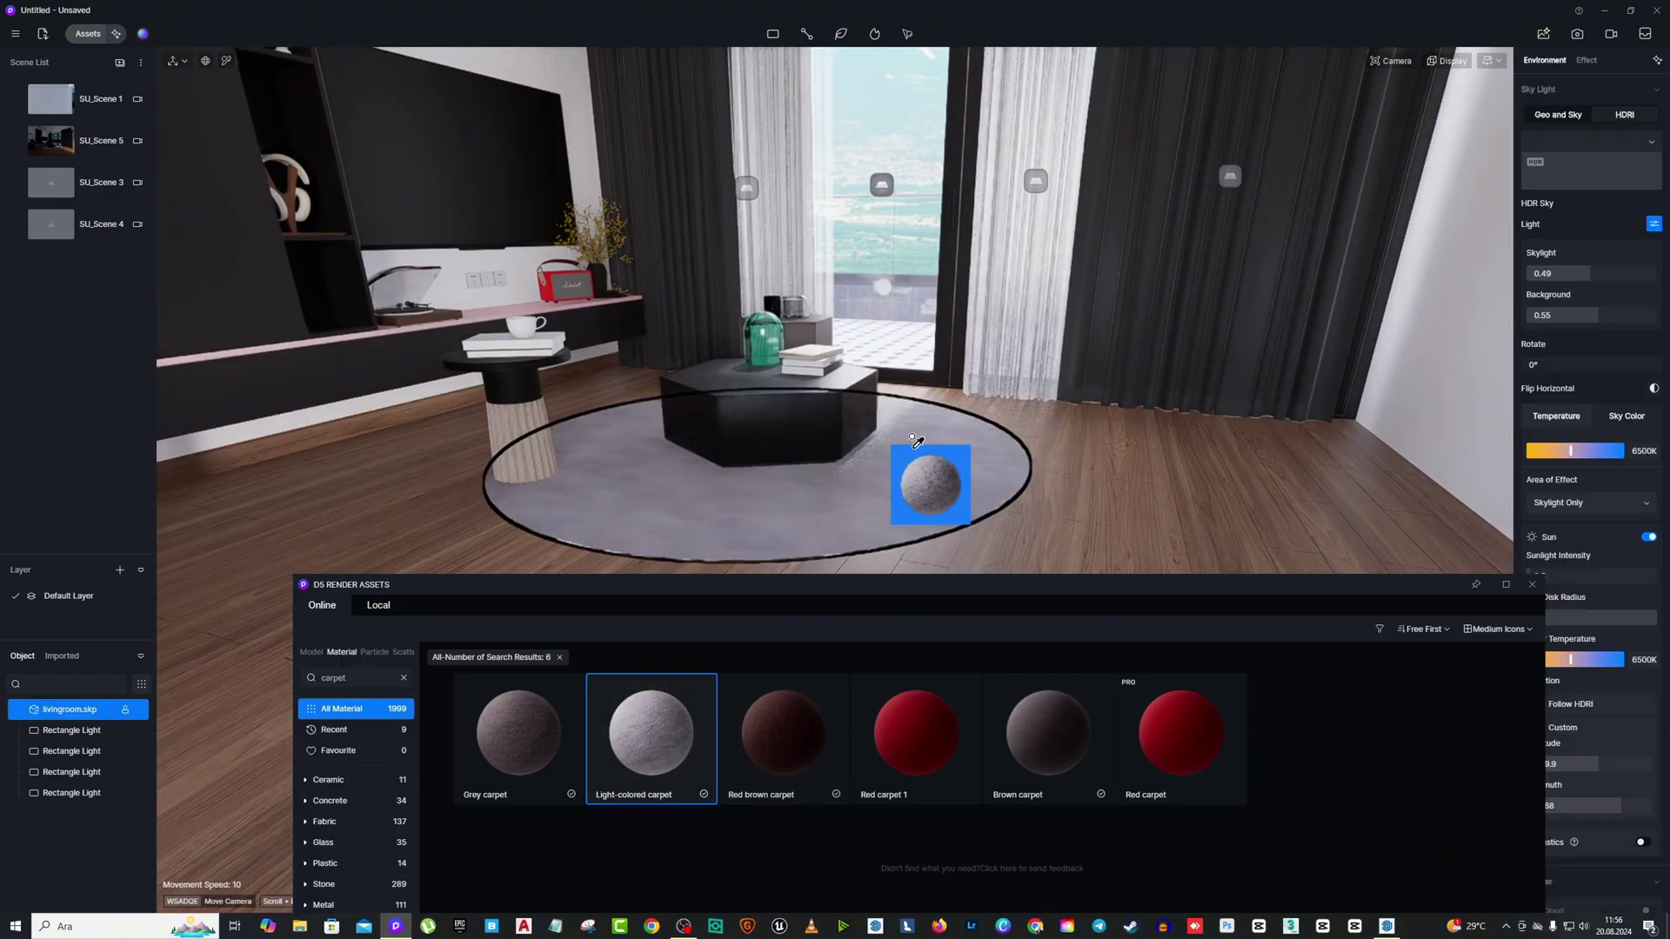
left_click_drag(917, 442, 917, 444)
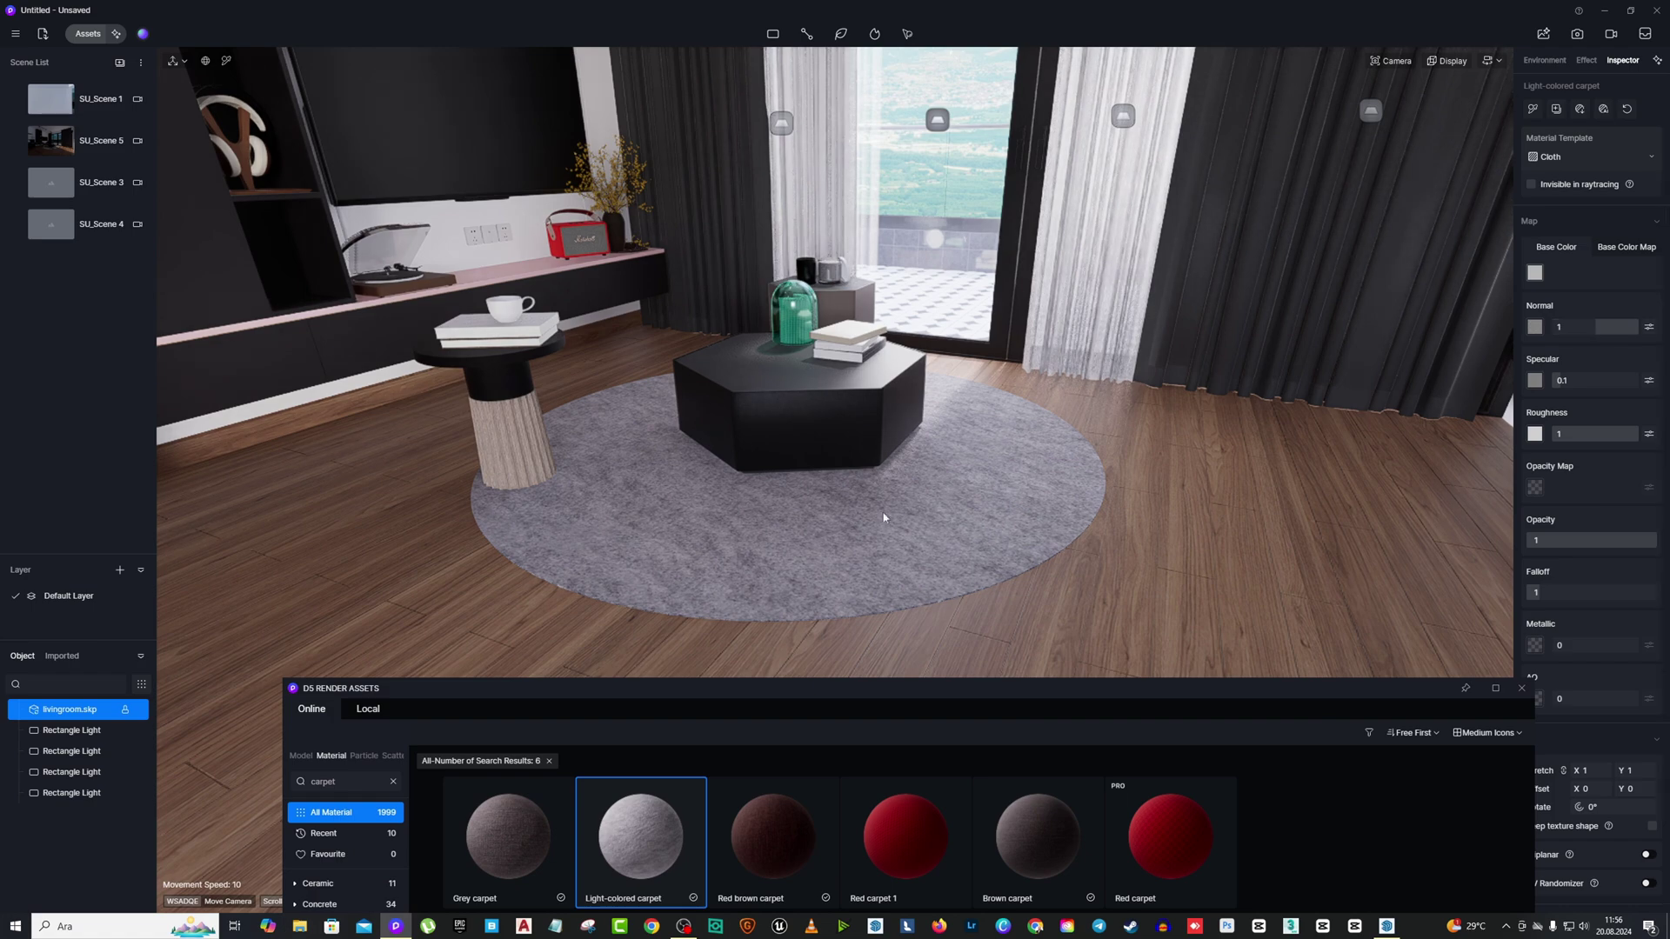
Apply the Grey carpet material to the round rug and set its Normal to 1.
left_click_drag(974, 485, 975, 487)
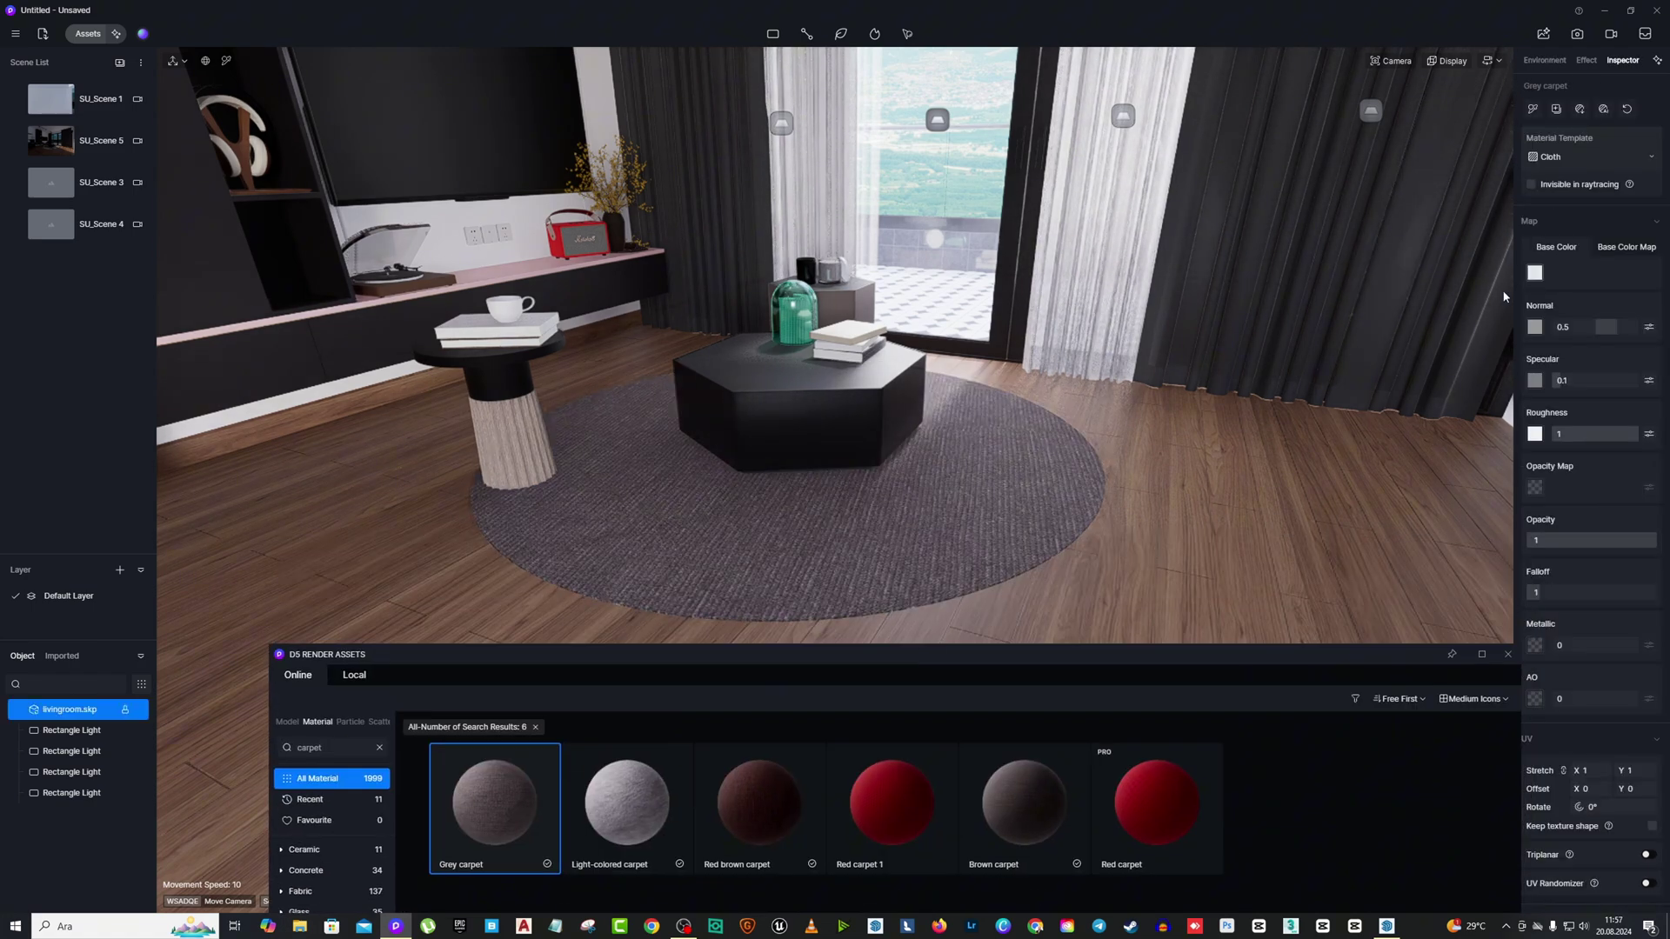
scroll(970, 522, "up", 5)
scroll(998, 613, "down", 5)
left_click_drag(1337, 655, 1054, 547)
left_click(1227, 546)
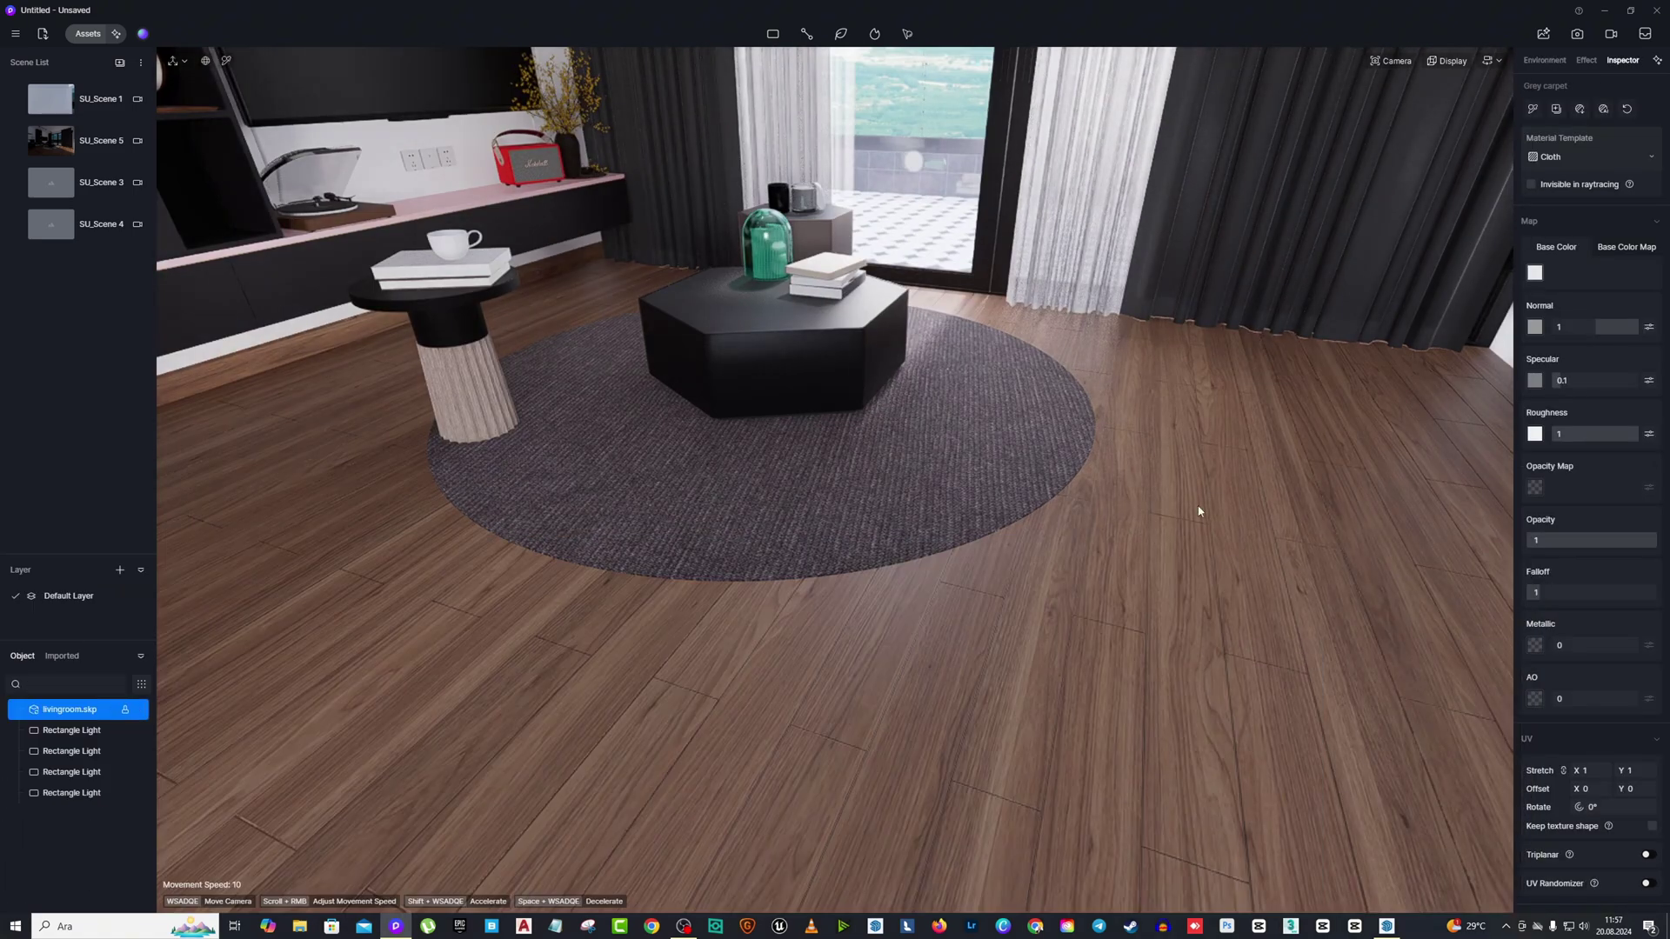
Search the material library for wood and browse the wood materials for the floor.
left_click(99, 39)
left_click_drag(287, 546, 477, 146)
left_click(607, 384)
left_click(560, 387)
type("wood")
key("Return")
scroll(872, 315, "down", 5)
Apply the Carbon black wood material to the living room floor.
left_click(629, 487)
left_click_drag(1098, 145, 748, 106)
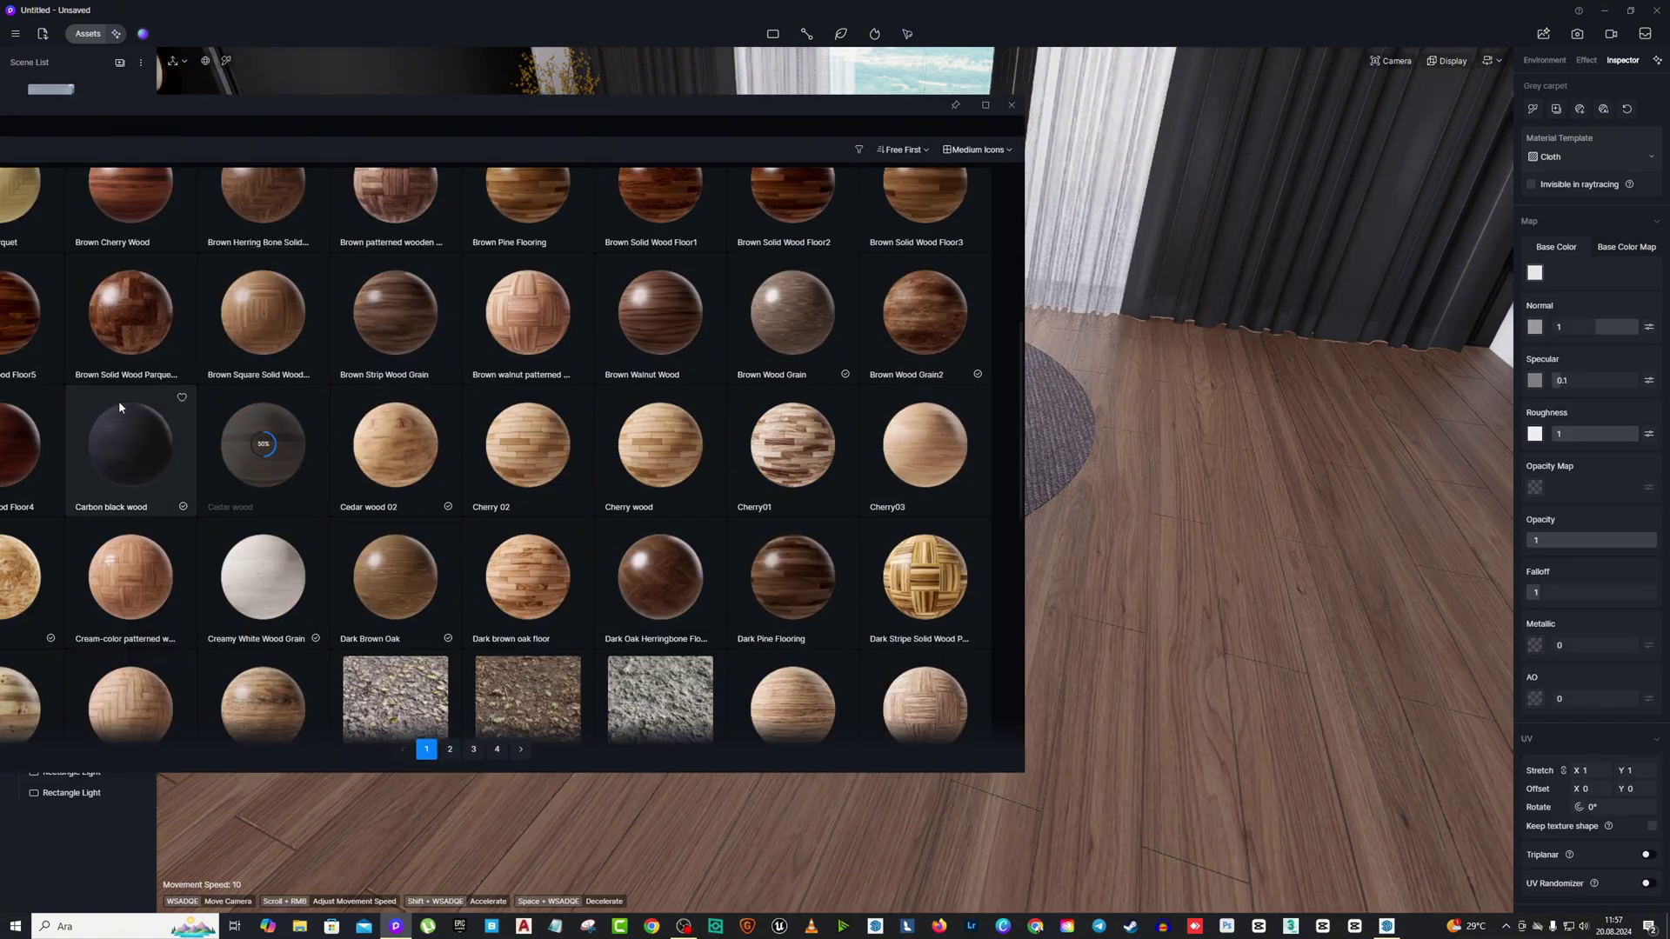
left_click_drag(120, 407, 1228, 618)
left_click_drag(1187, 738, 1187, 737)
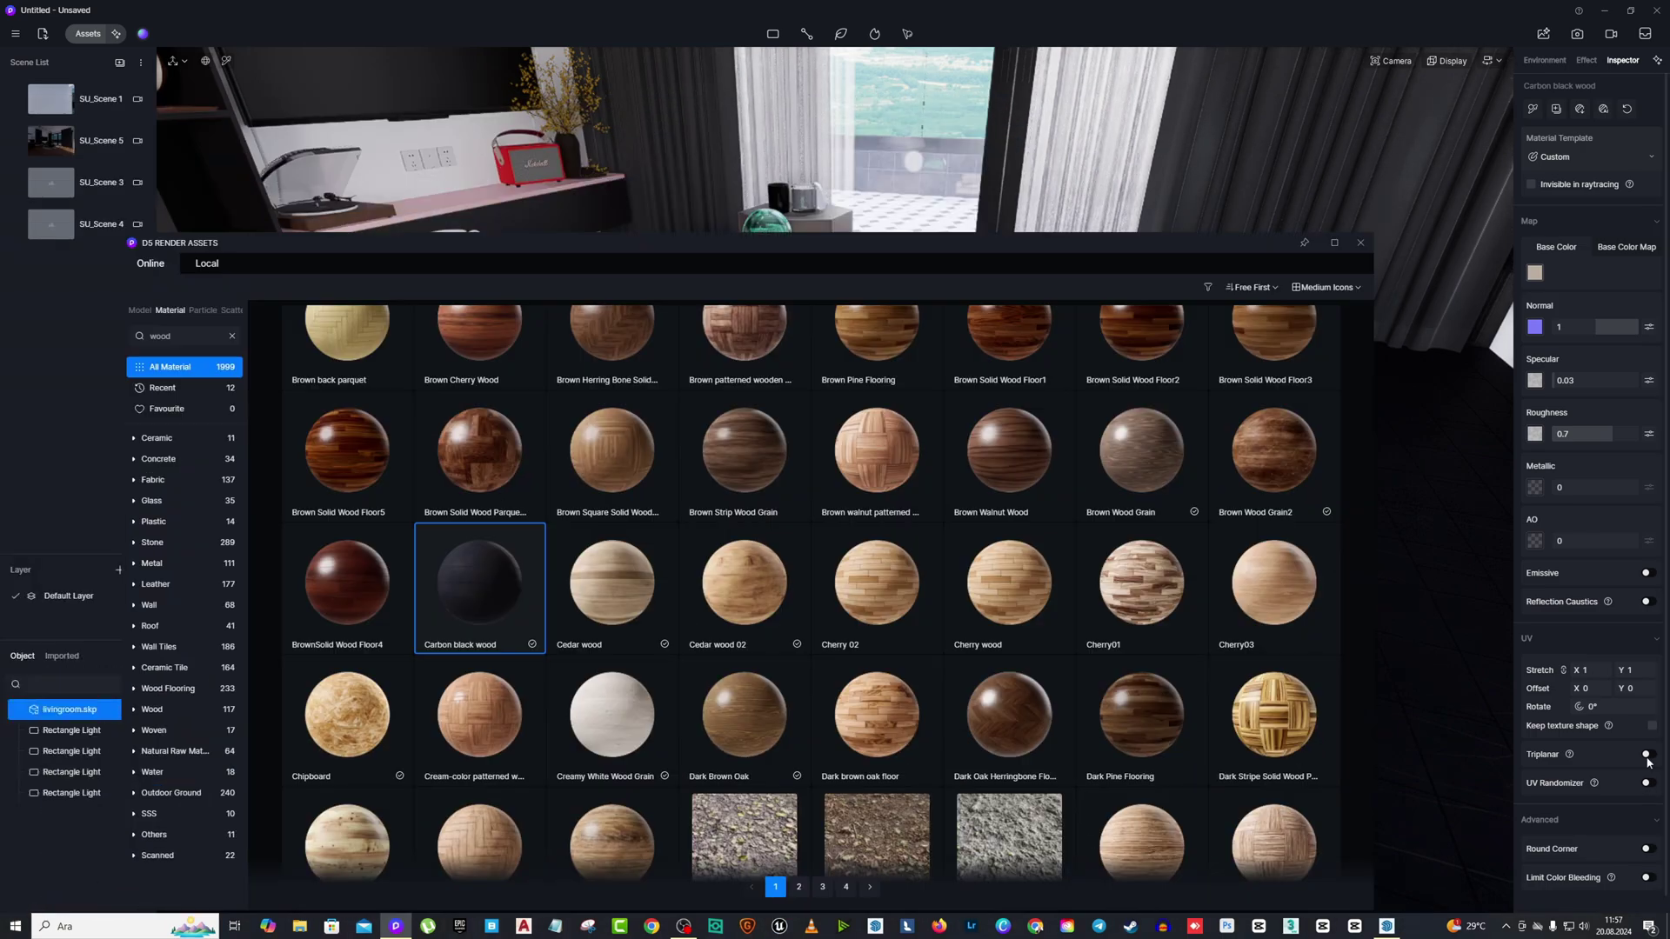
Replace the floor material with Cedar wood and fetch the Cherry03 material in the library.
left_click_drag(1192, 239, 572, 178)
scroll(527, 566, "up", 1)
left_click(527, 585)
left_click(1406, 644)
left_click_drag(1278, 527, 1278, 527)
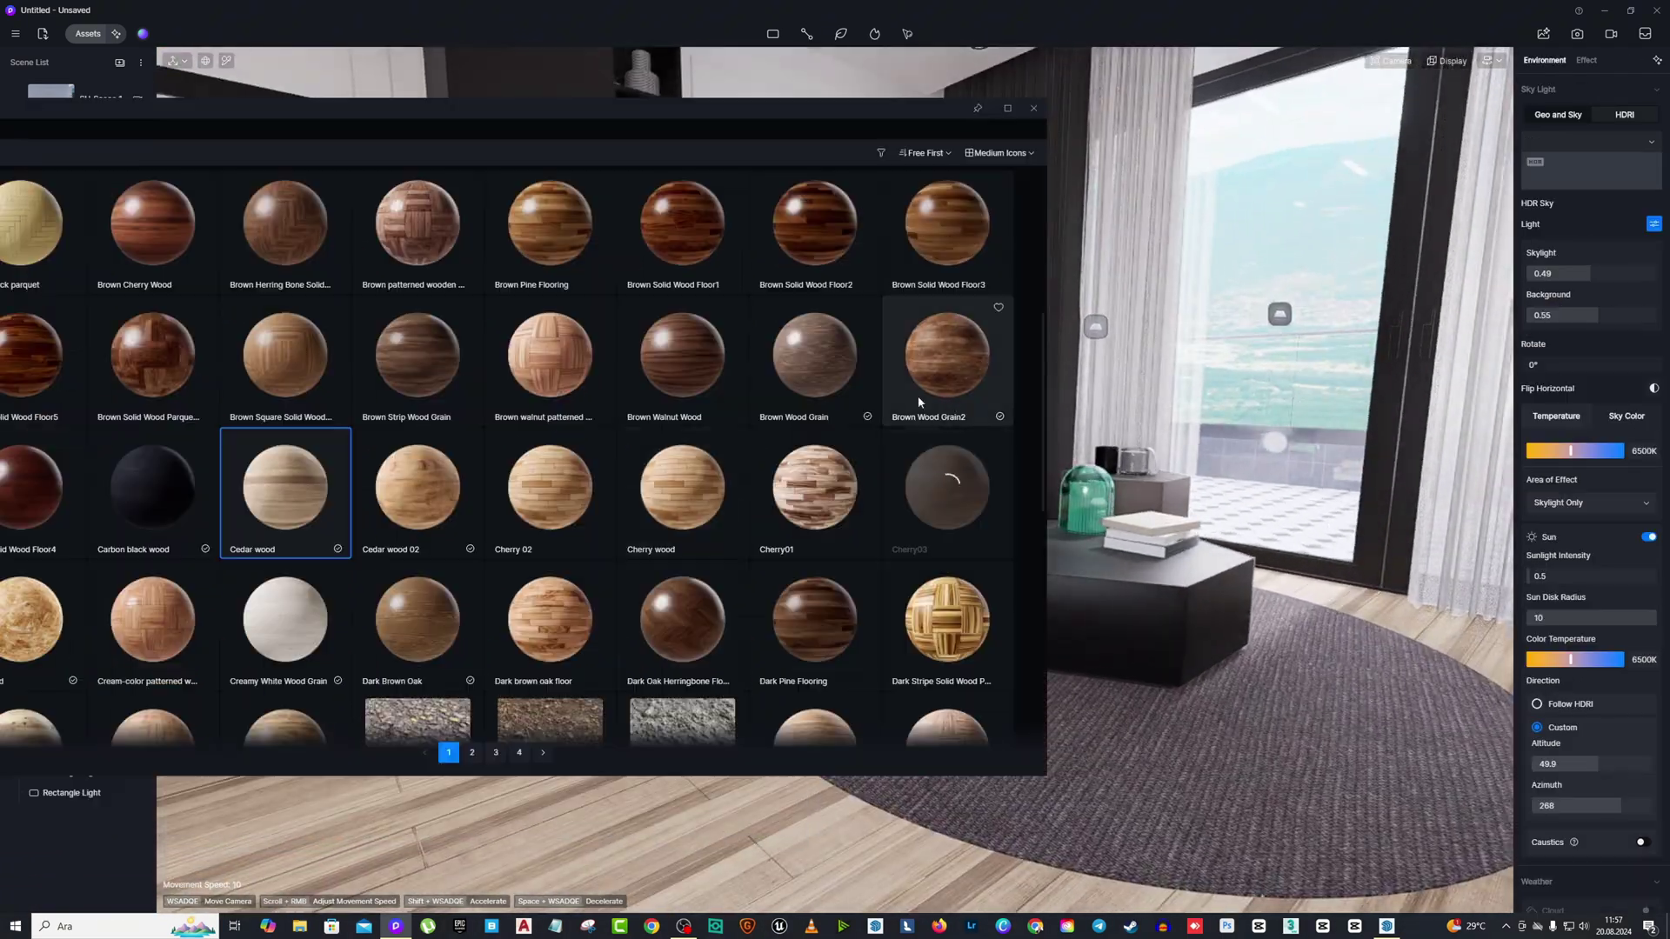
Apply the Dark Brown Oak material to the living room floor.
scroll(696, 392, "down", 3)
left_click(445, 385)
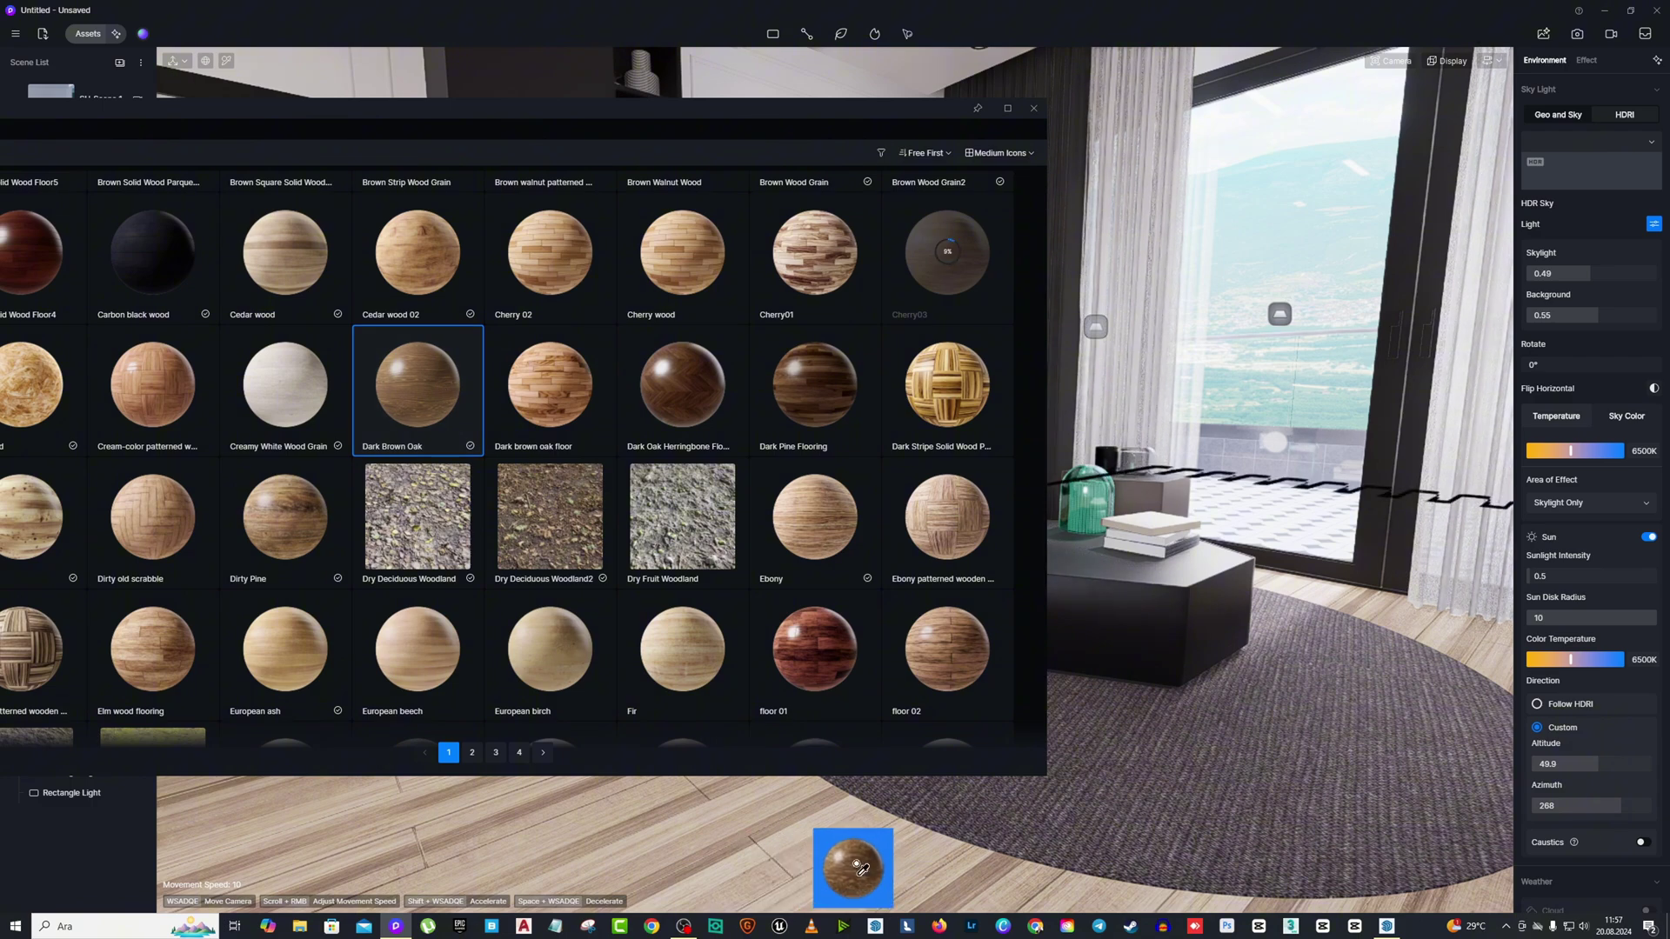
left_click_drag(861, 870, 1267, 708)
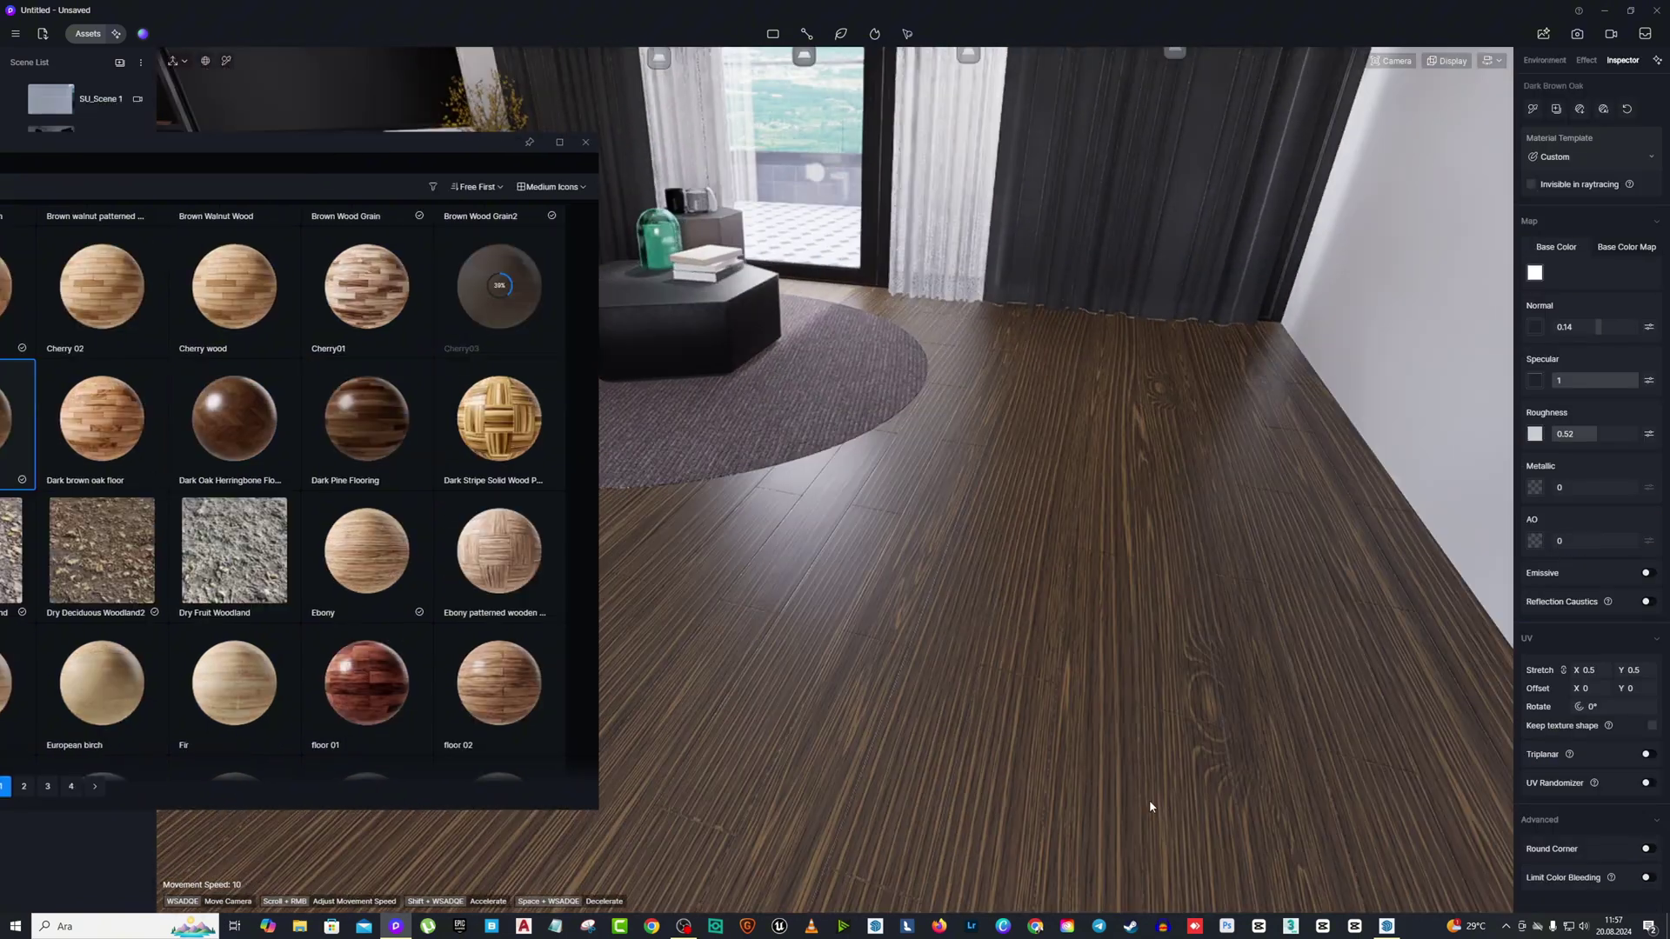
Apply the Cherry03 wood material to the living room floor.
right_click_drag(1149, 807, 1210, 647)
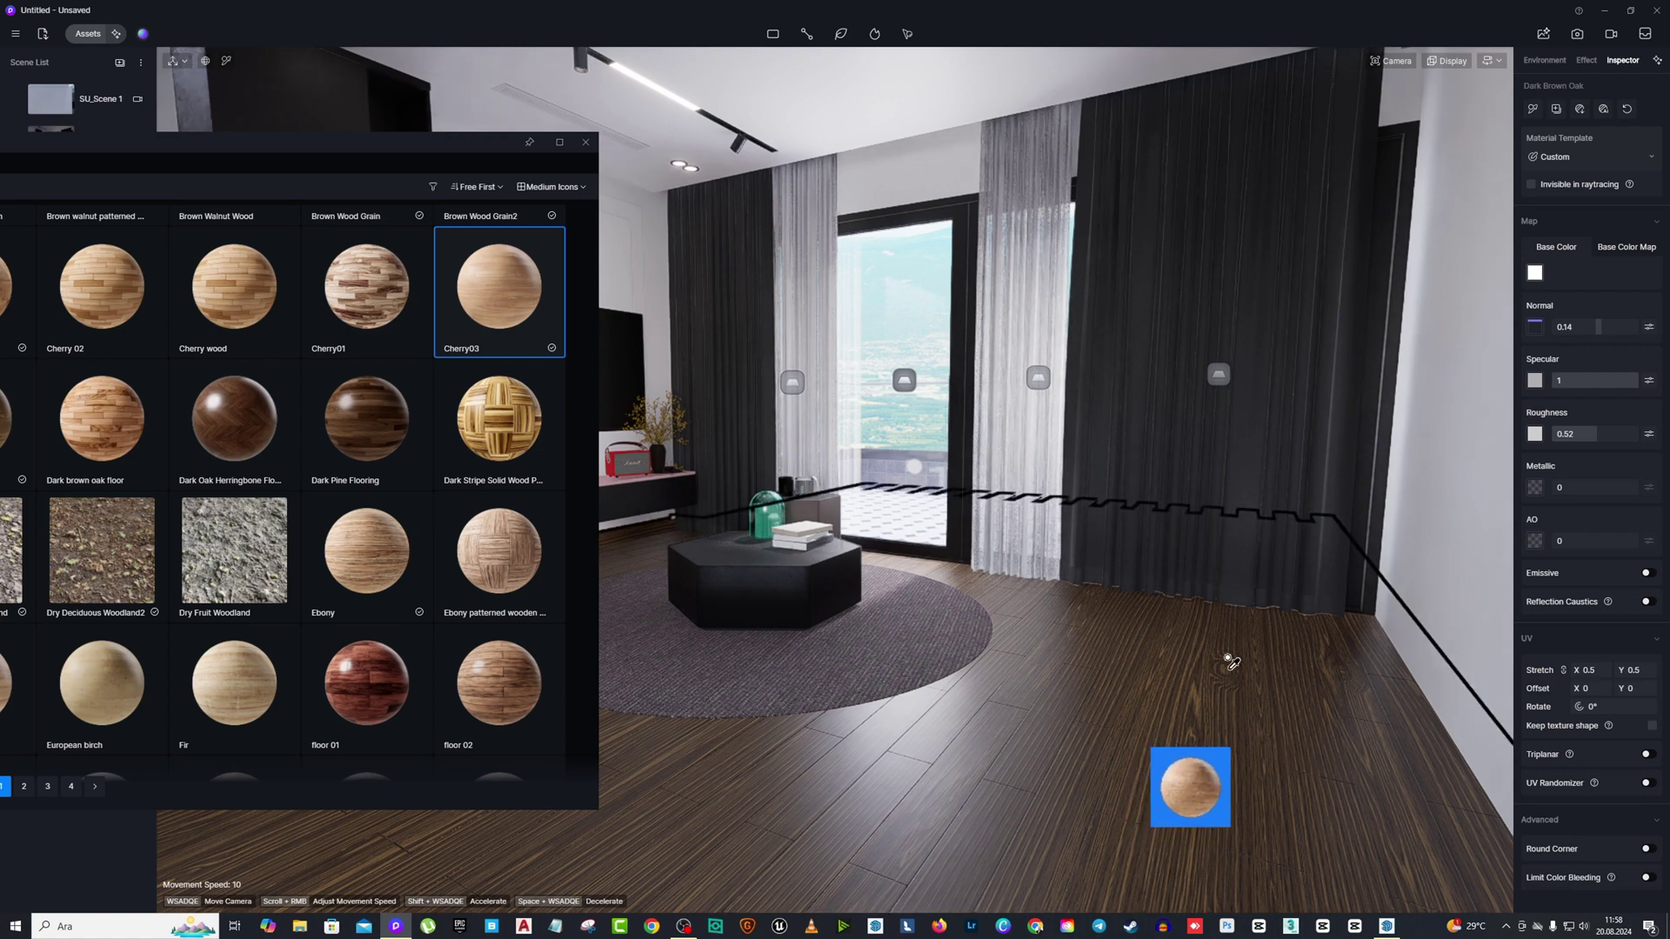
left_click_drag(1200, 726, 1277, 706)
Search the material library for curtain and apply Linen Gauze Curtain to the dark outer drapes.
right_click_drag(1277, 706, 1044, 557)
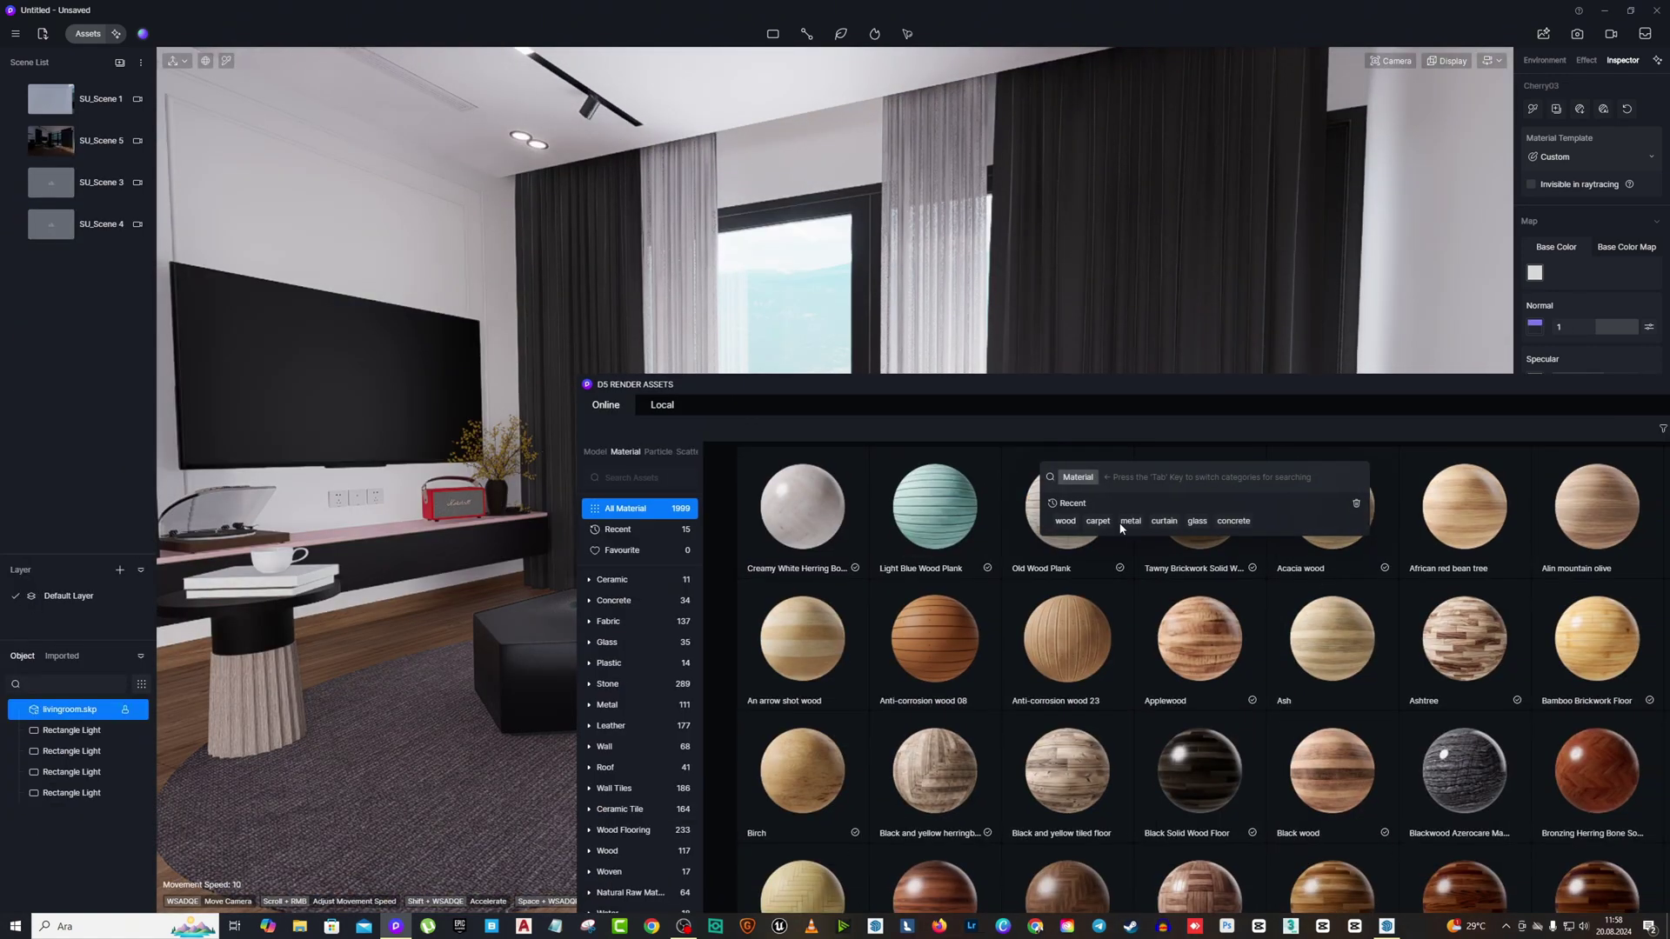
type("cu")
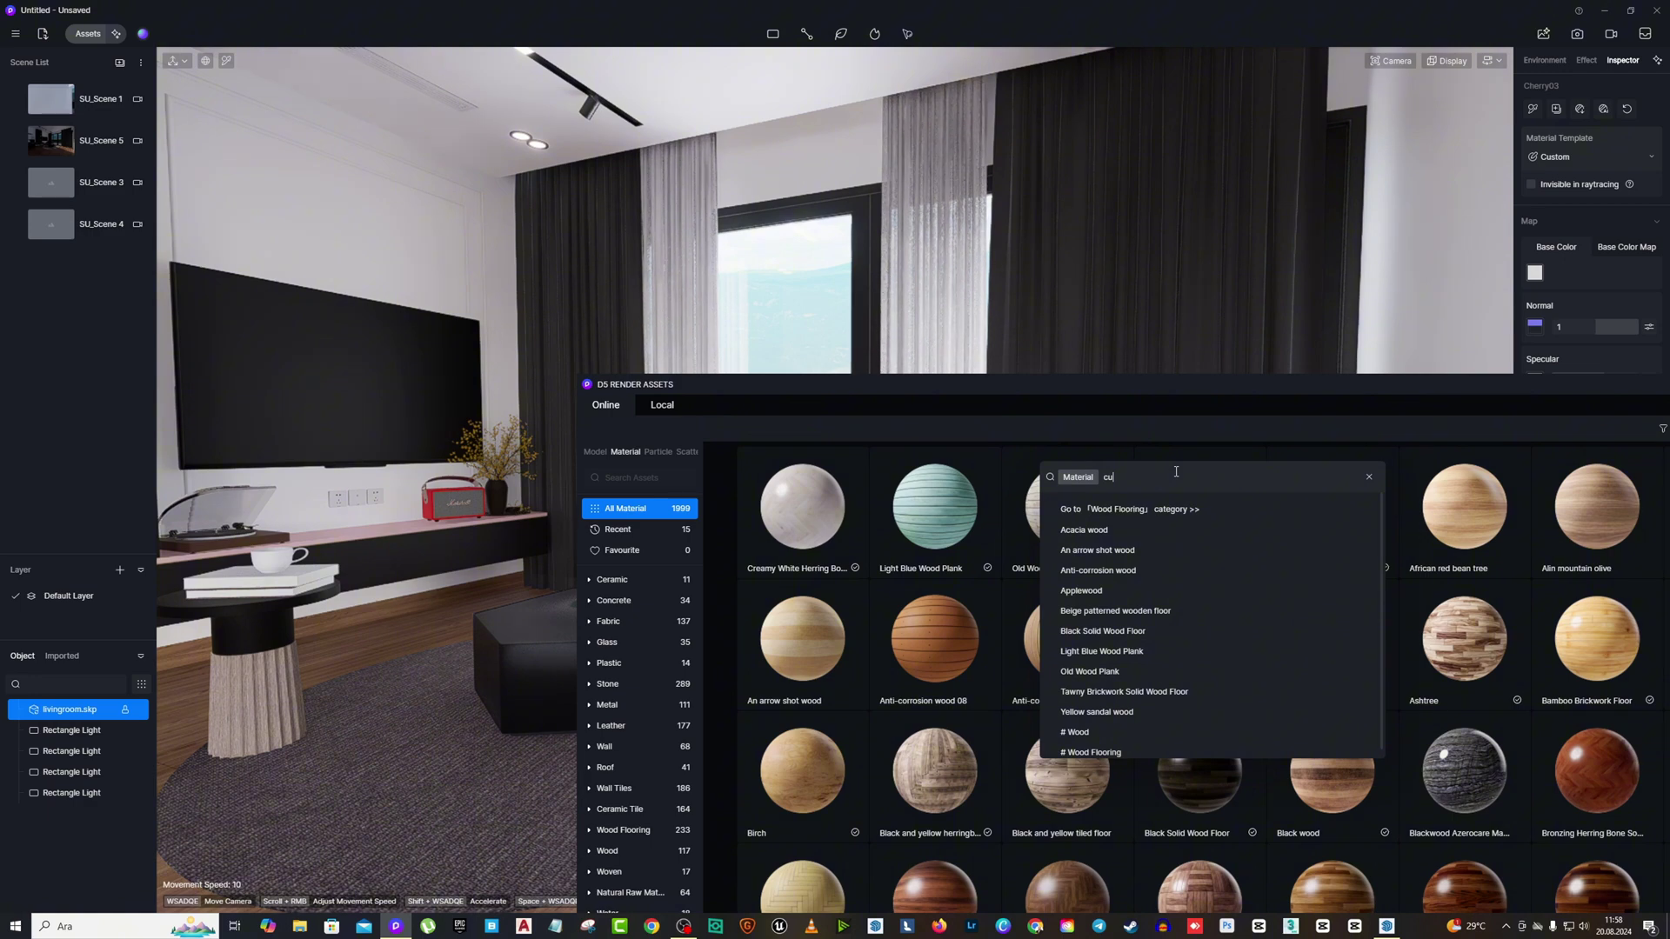
type("rtain")
key("Return")
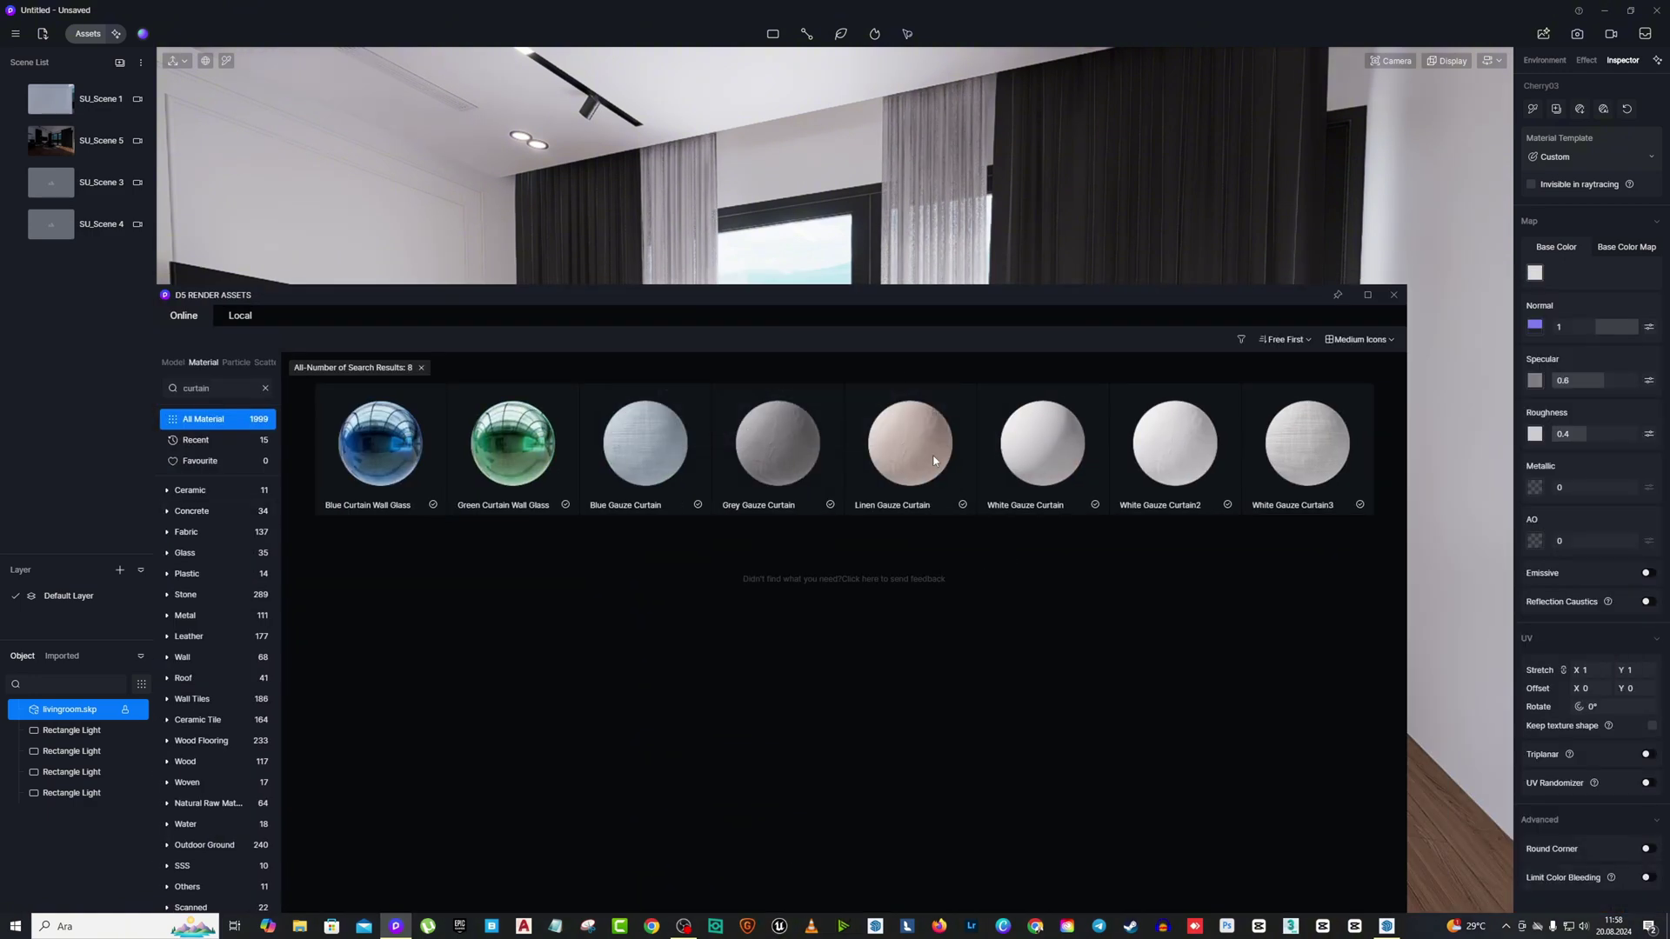
left_click_drag(934, 461, 1113, 435)
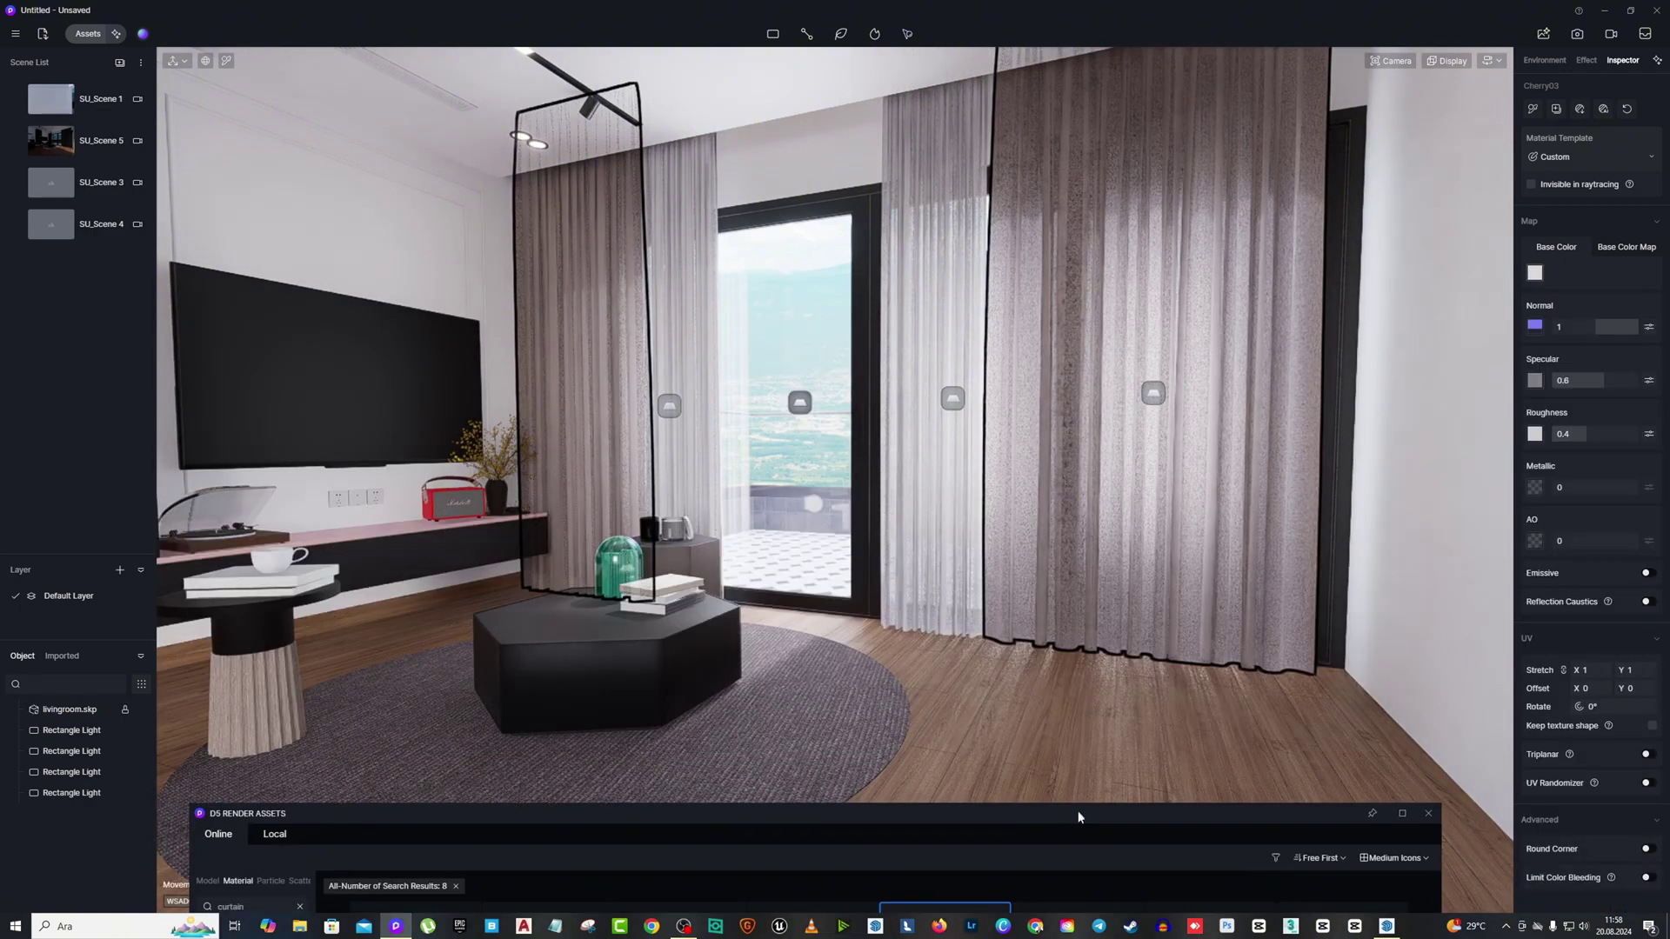
left_click_drag(1078, 817, 1078, 820)
middle_click_drag(1338, 515, 1207, 533)
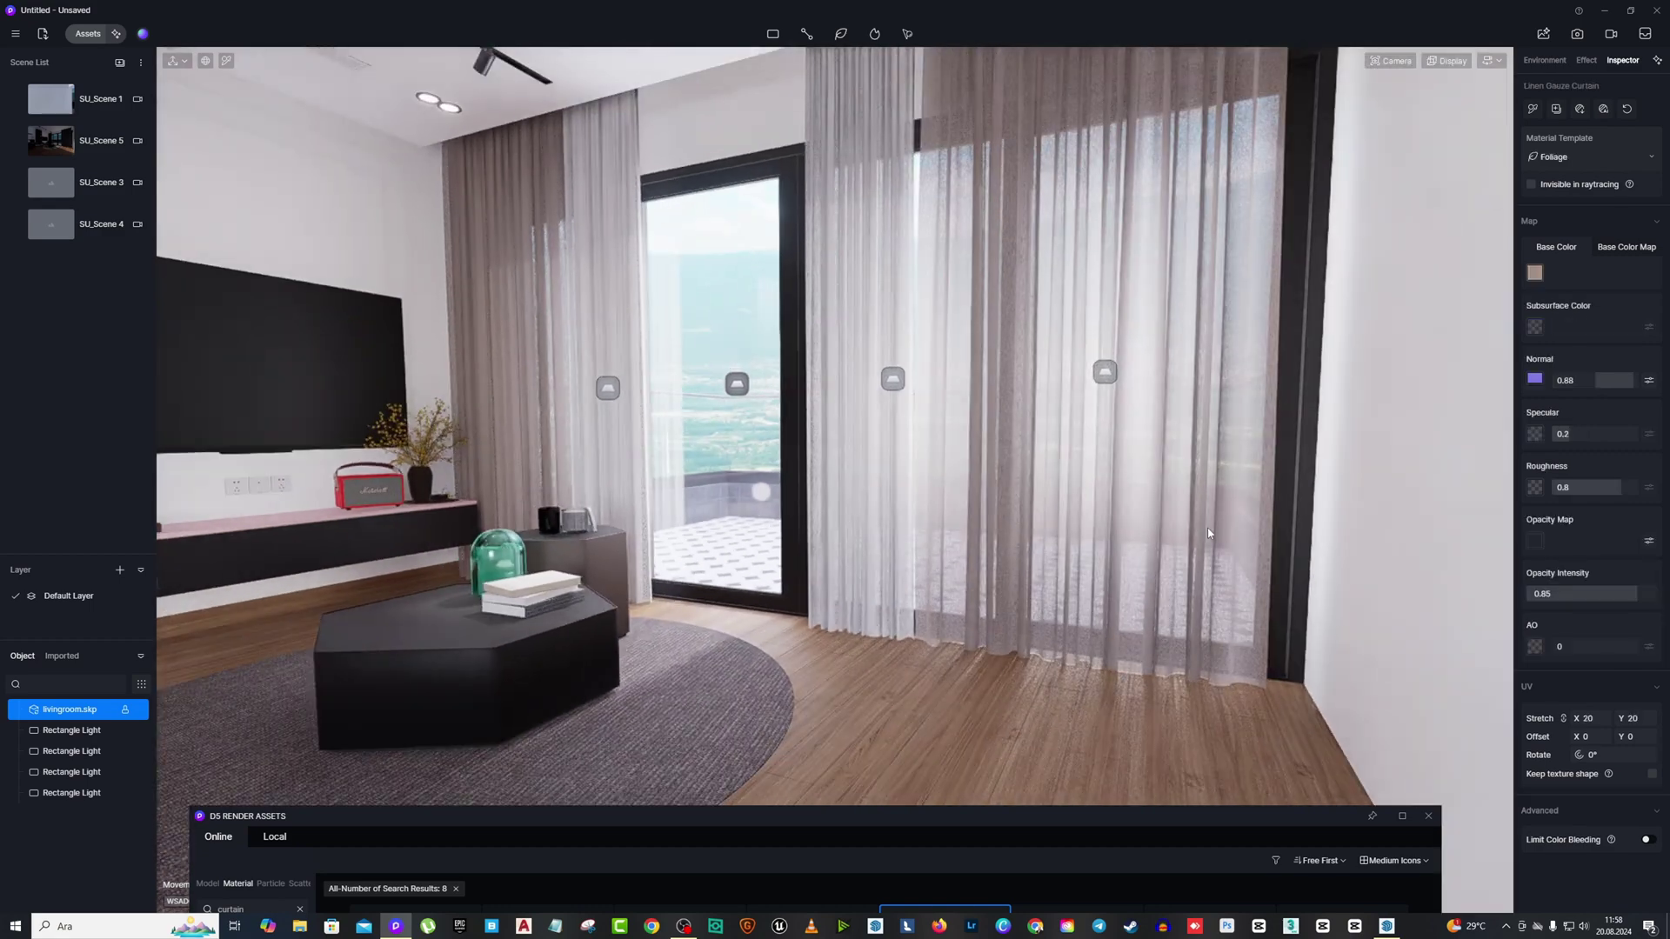
Try different opacity intensity values on the outer drapes' Linen Gauze Curtain material.
left_click_drag(1045, 814, 826, 635)
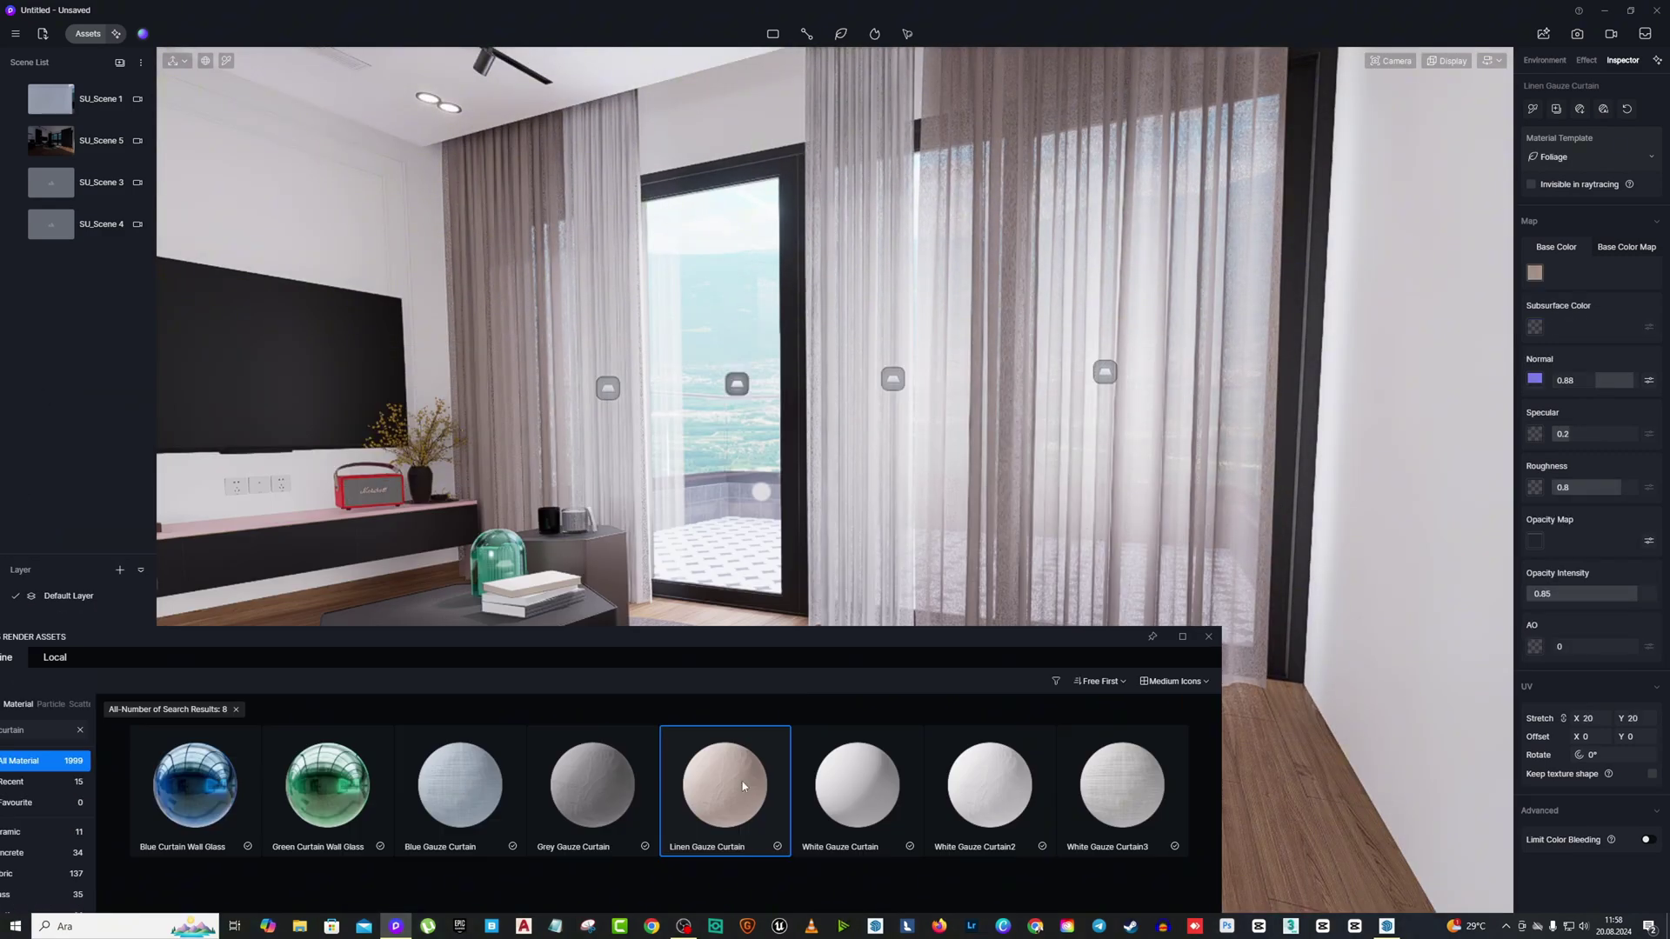
left_click_drag(738, 786, 943, 615)
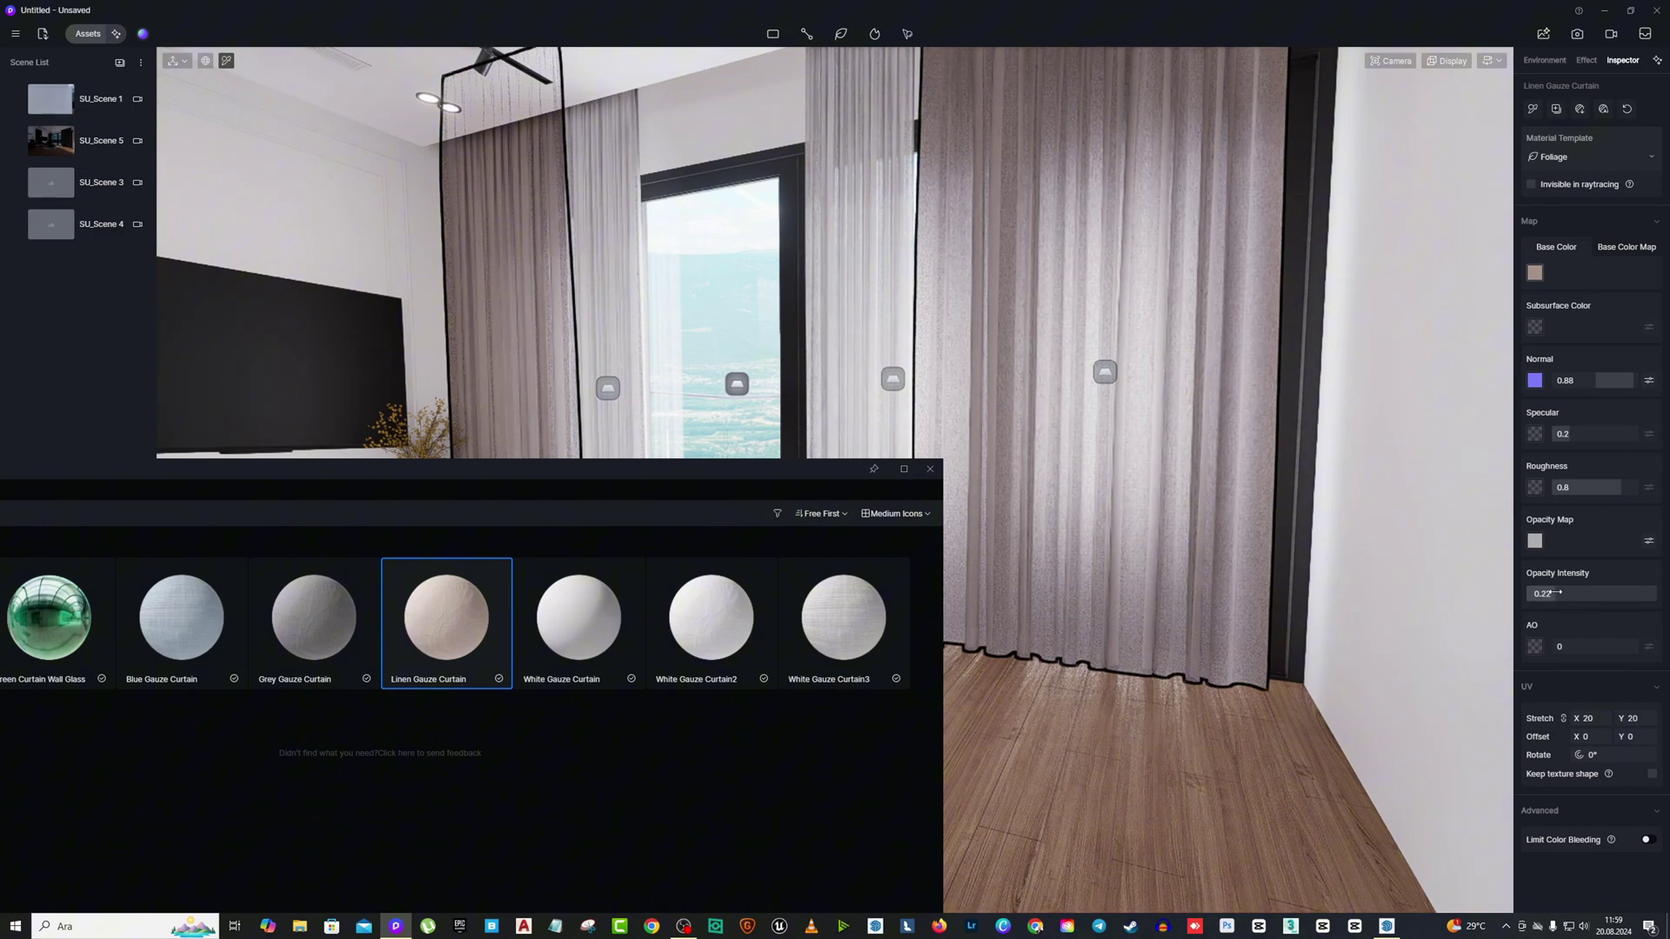
scroll(1261, 403, "down", 4)
left_click(1258, 382)
left_click(1253, 356)
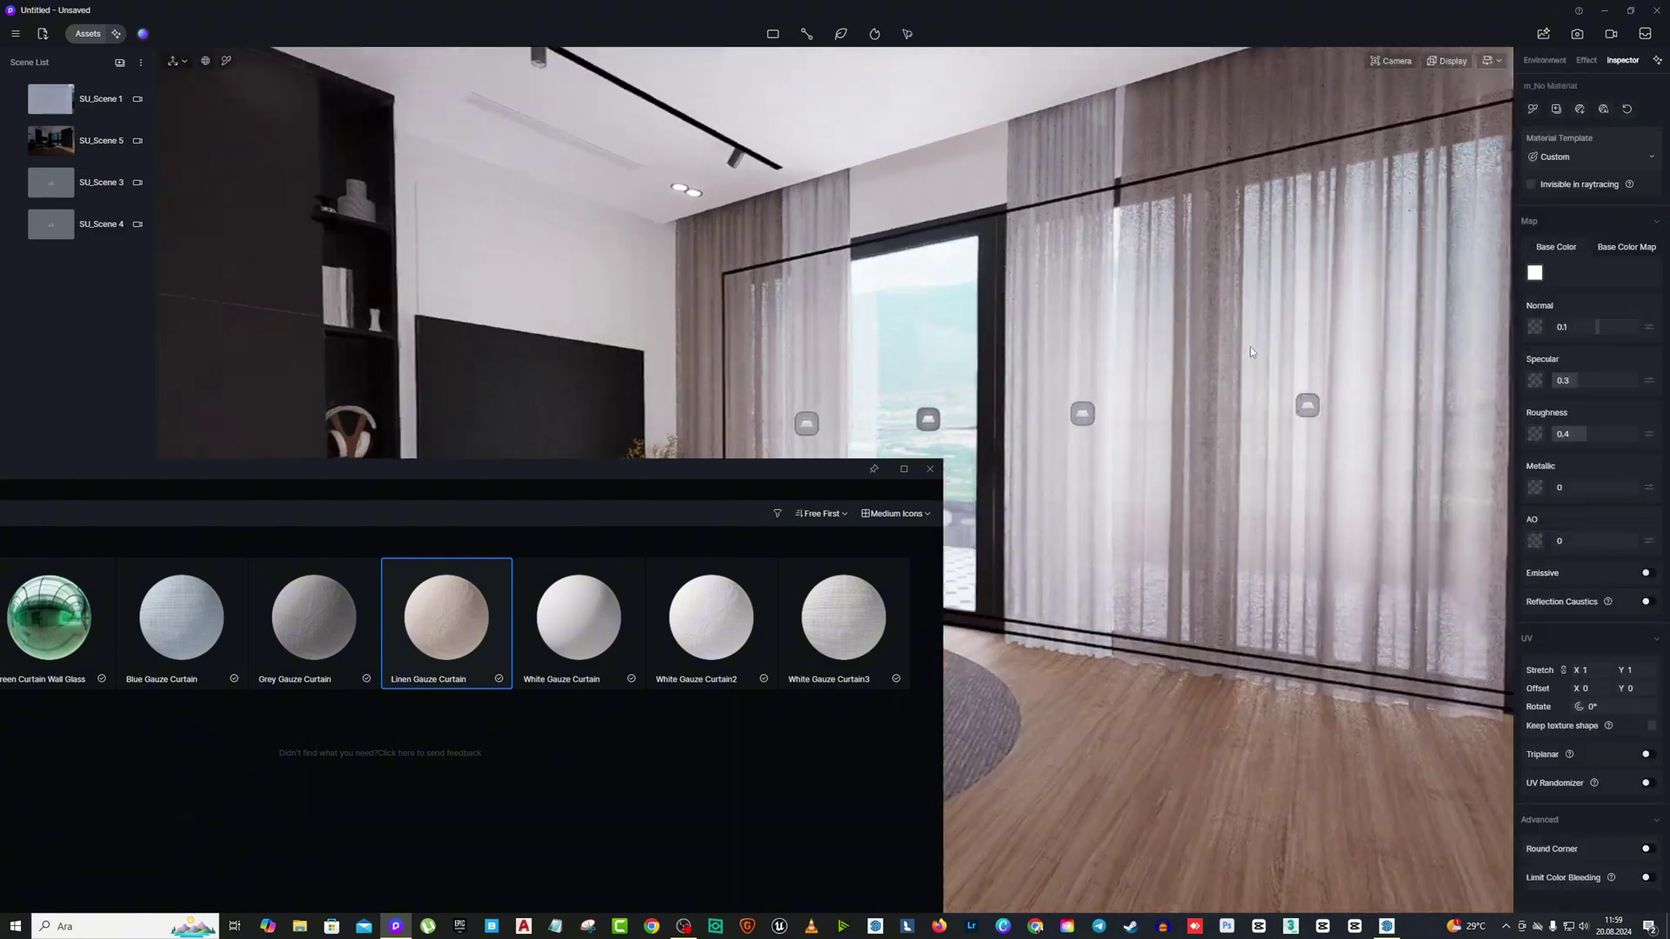
Try Grey Gauze Curtain on the outer drapes and return them to Linen Gauze Curtain.
middle_click_drag(1252, 357, 1148, 351)
left_click_drag(515, 578, 1250, 537)
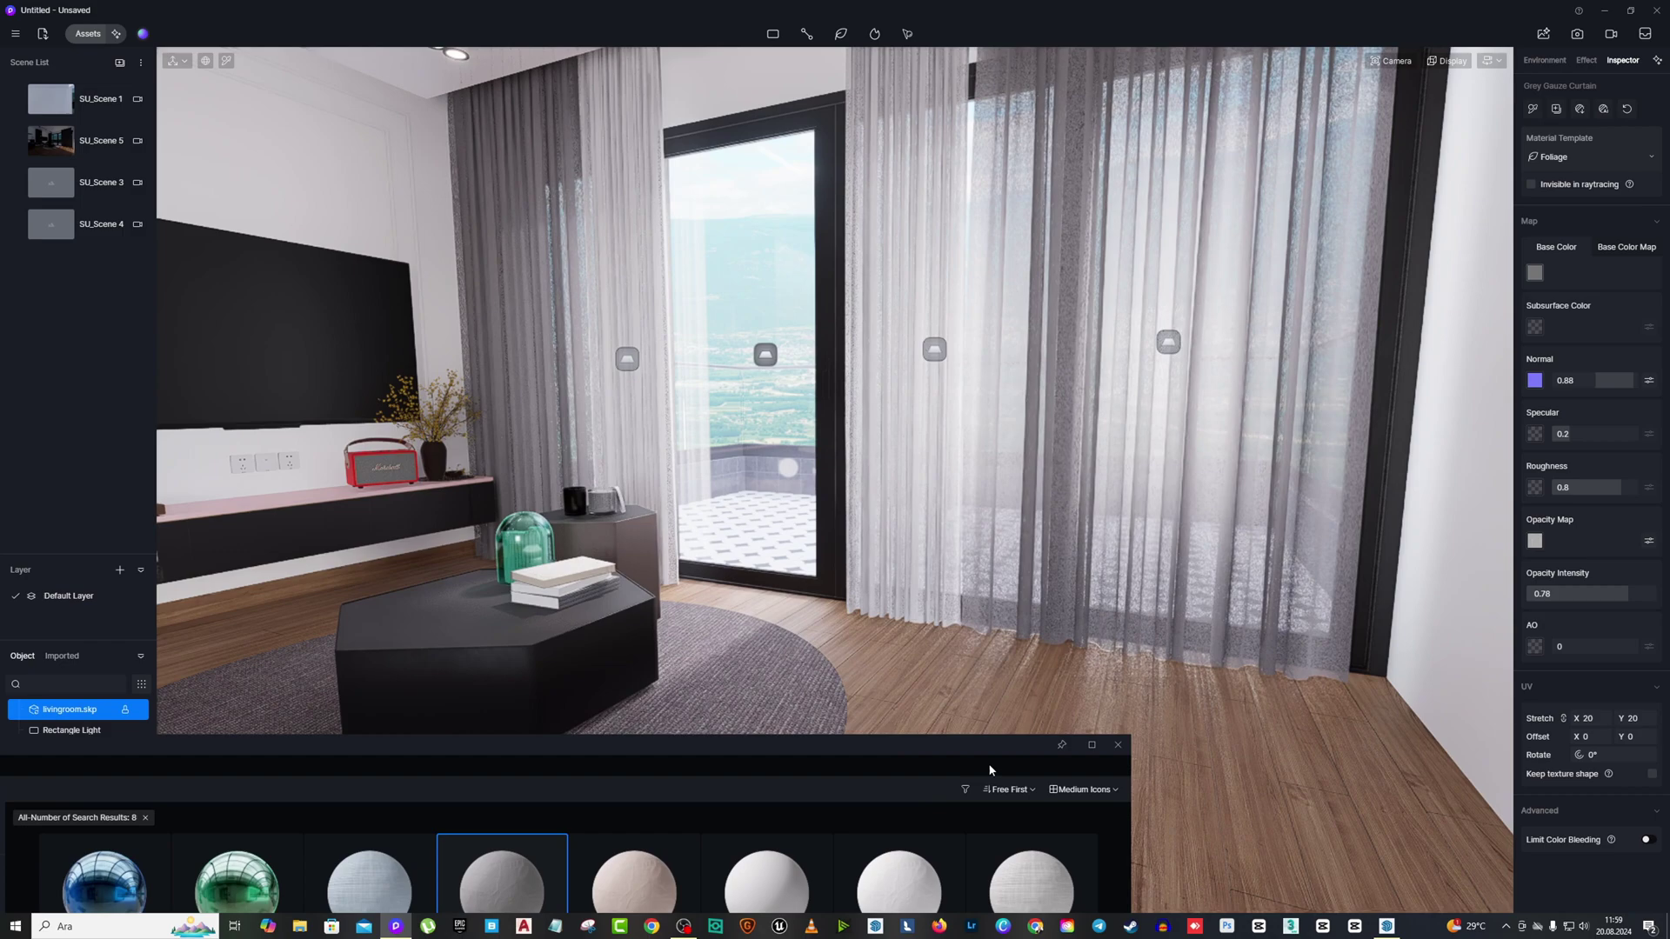
left_click_drag(661, 821, 987, 516)
Add a 30 by 1128 strip light inside the black wall lamp above the piano and lower it to Z 1831.
key("w")
right_click_drag(986, 516, 630, 571)
key("d")
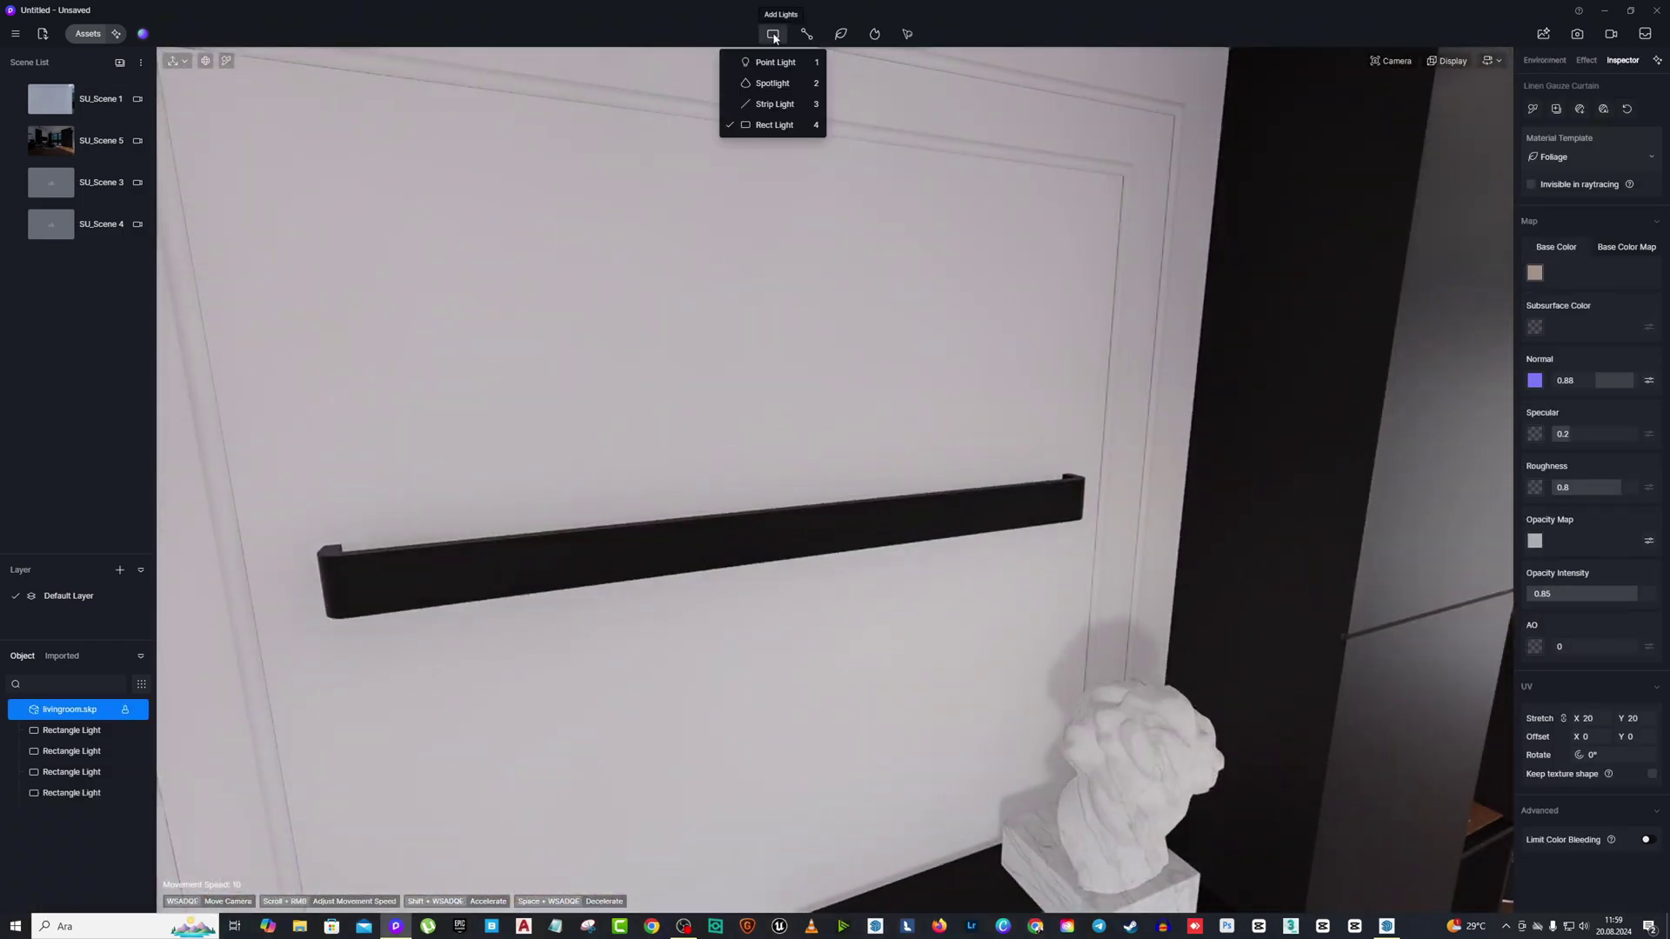
left_click(774, 103)
left_click(727, 499)
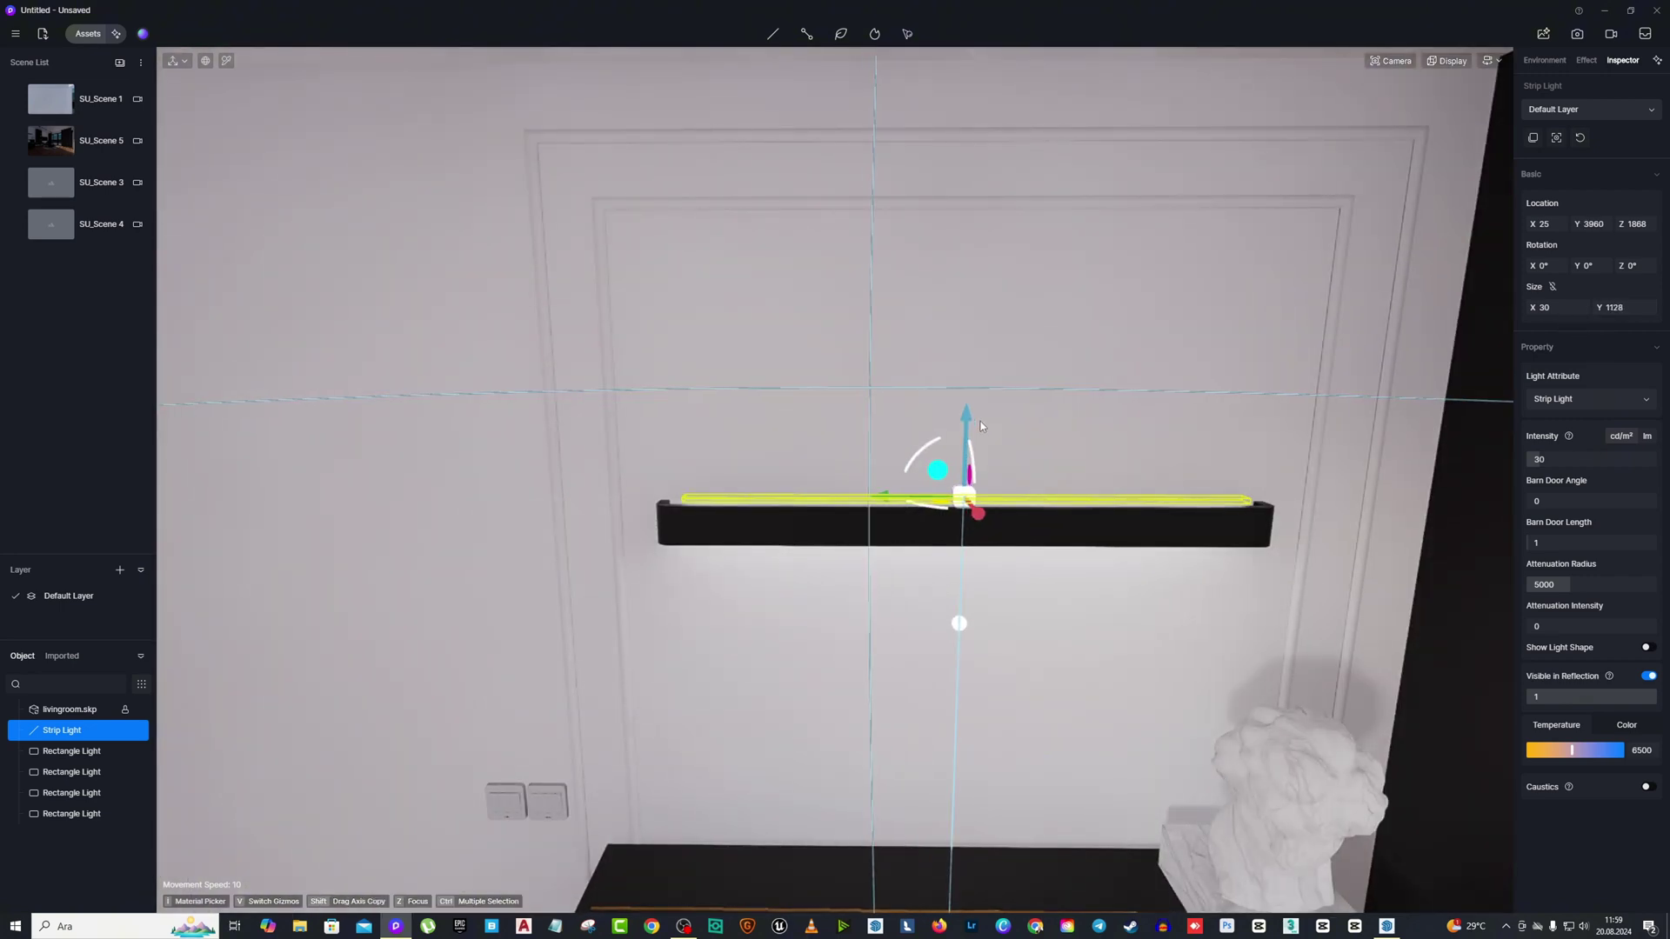
left_click_drag(980, 426, 980, 446)
right_click_drag(980, 445, 1485, 232)
key("w")
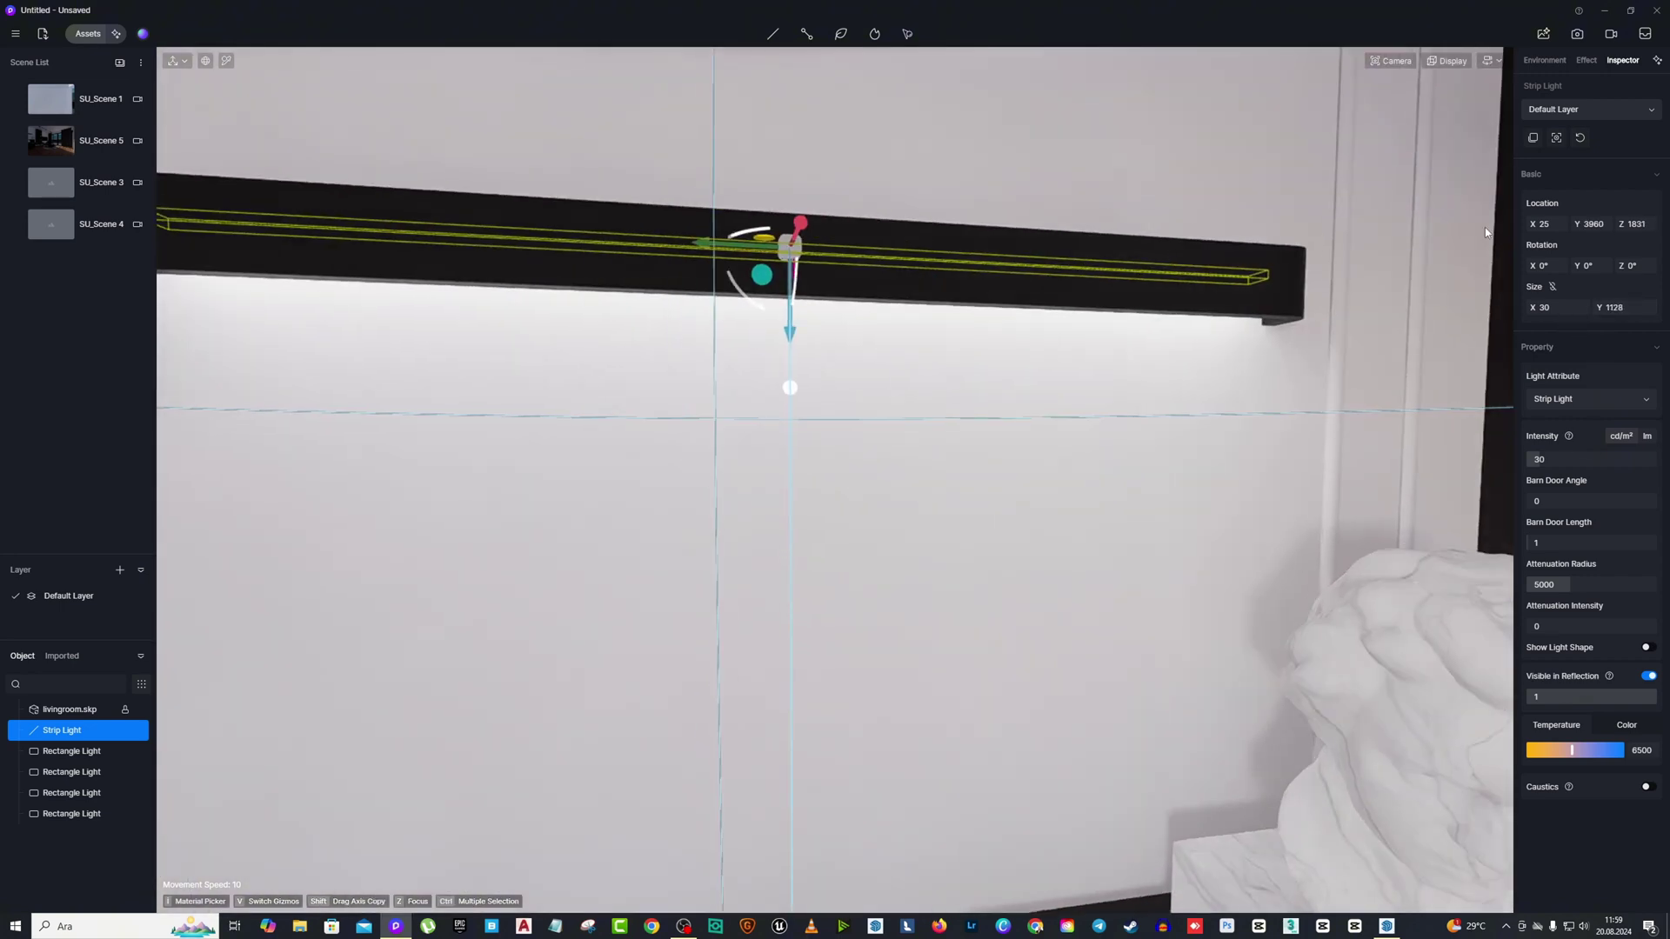
Set the strip light's attenuation radius to 1050, attenuation intensity to 0.41 and barn door length to 4.
left_click(1584, 627)
left_click_drag(1612, 587, 1536, 587)
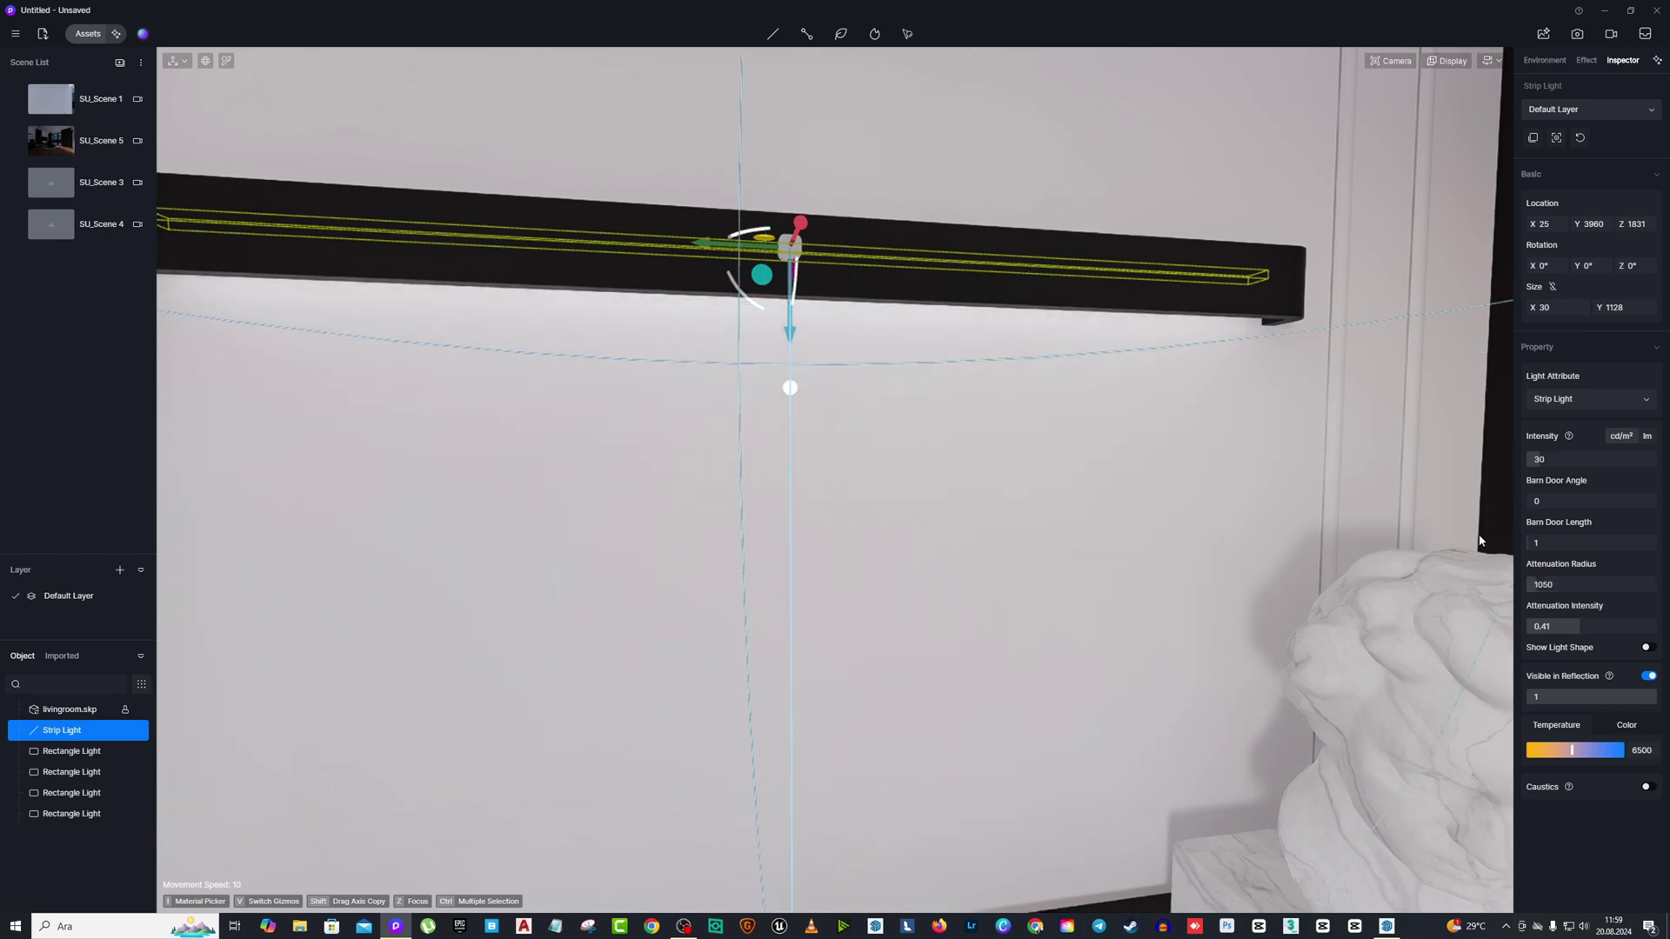
right_click_drag(1479, 540, 1508, 409)
key("s")
left_click(1584, 401)
left_click(1567, 399)
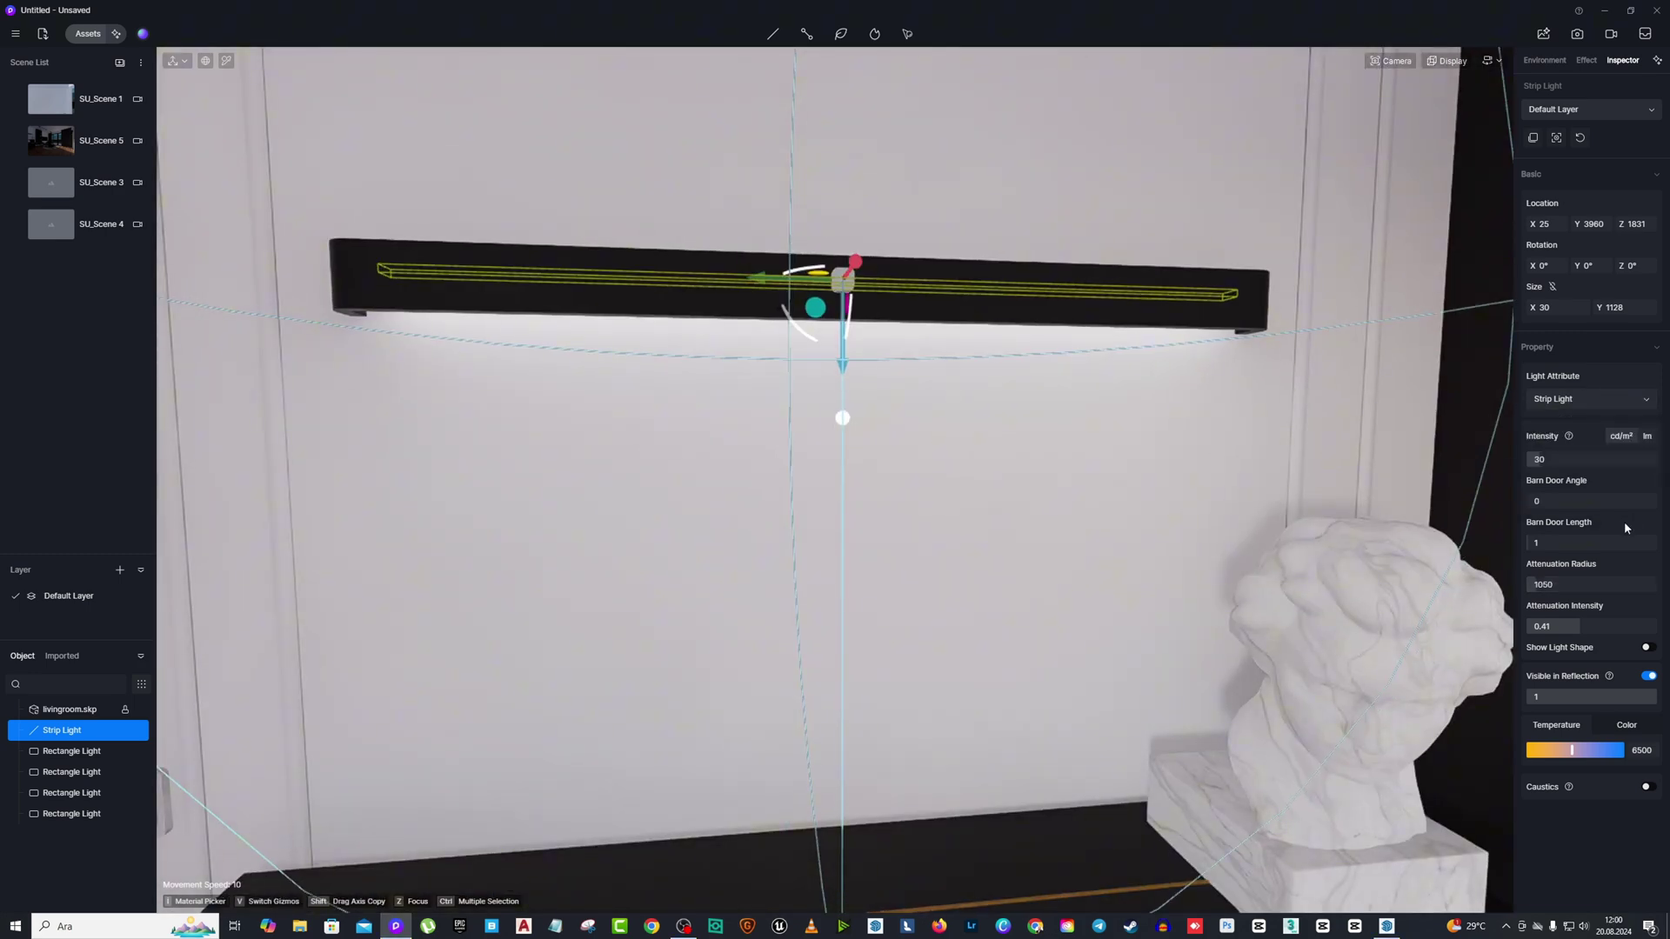
left_click_drag(1571, 543, 1533, 542)
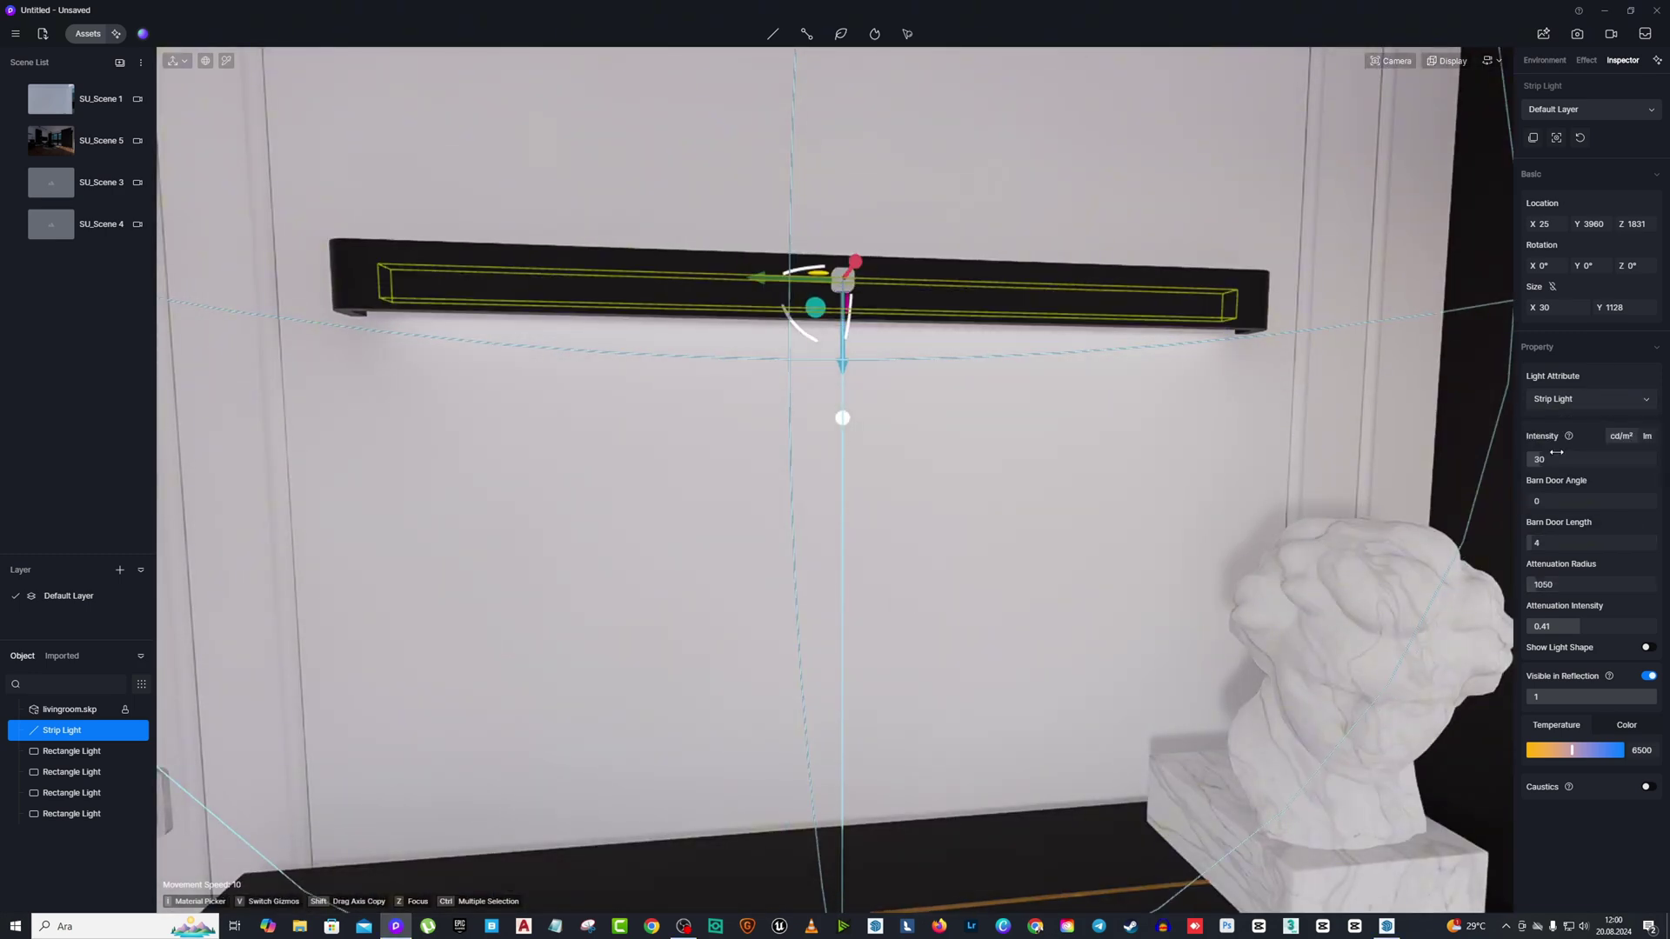
Find the Rose Gold material with a metal search and apply it to the black wall lamp above the piano.
key("s")
right_click_drag(1080, 345, 941, 319)
left_click(1152, 279)
key("w")
left_click(82, 35)
left_click_drag(426, 744, 1125, 387)
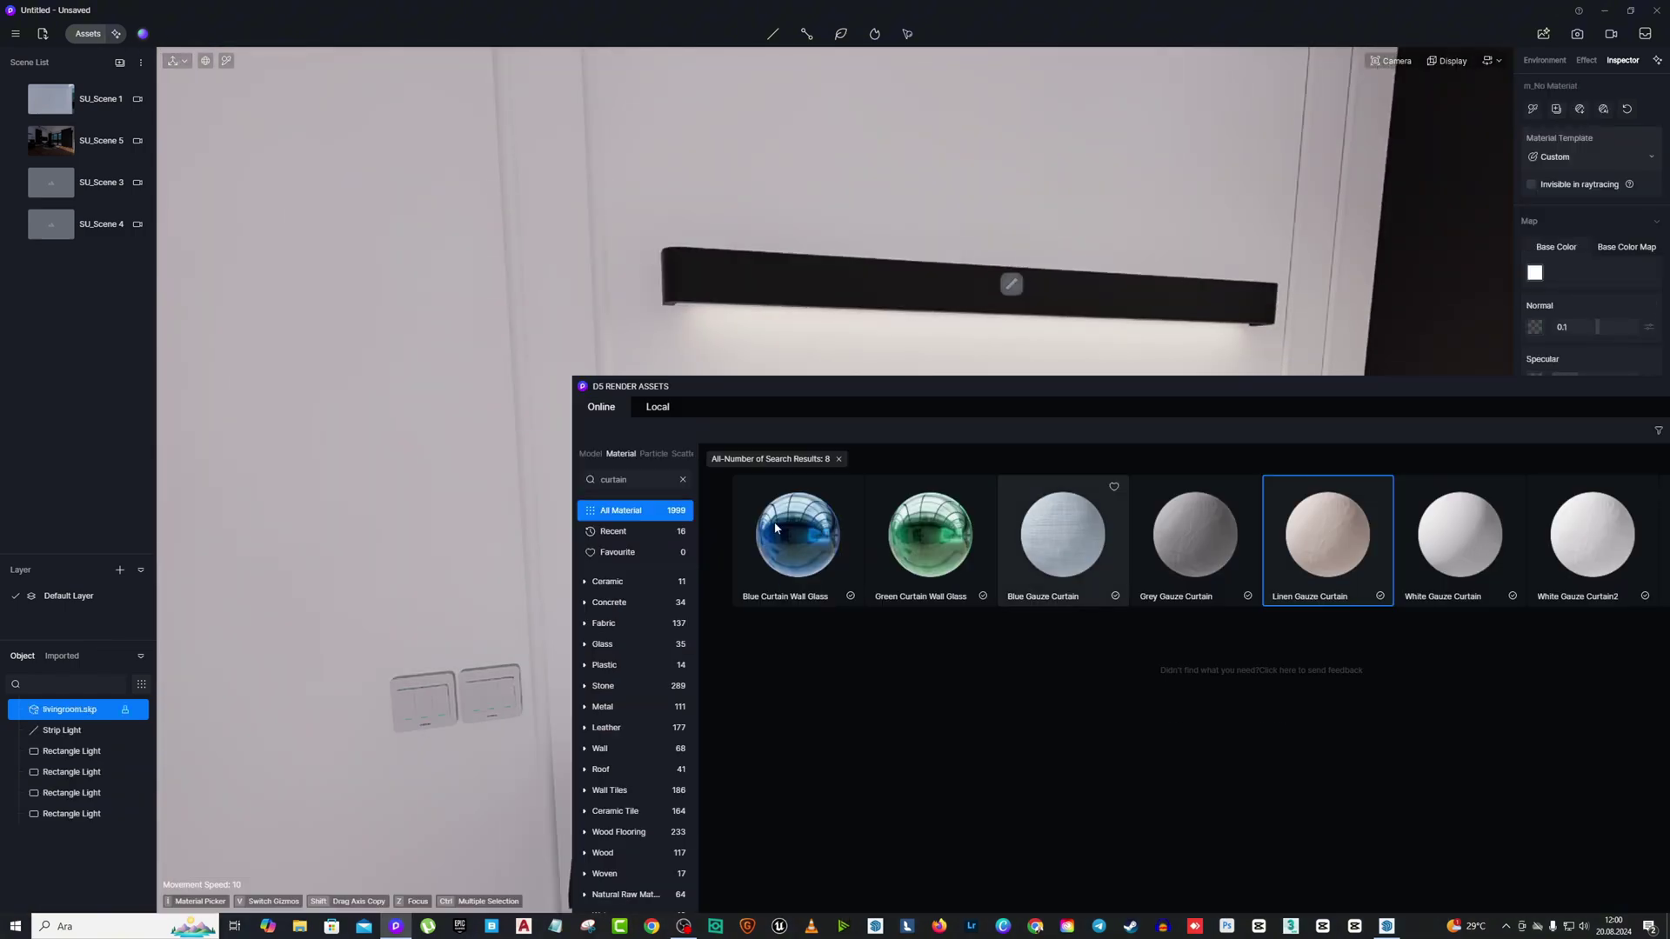
left_click(677, 481)
type("metal")
left_click_drag(1287, 386, 691, 432)
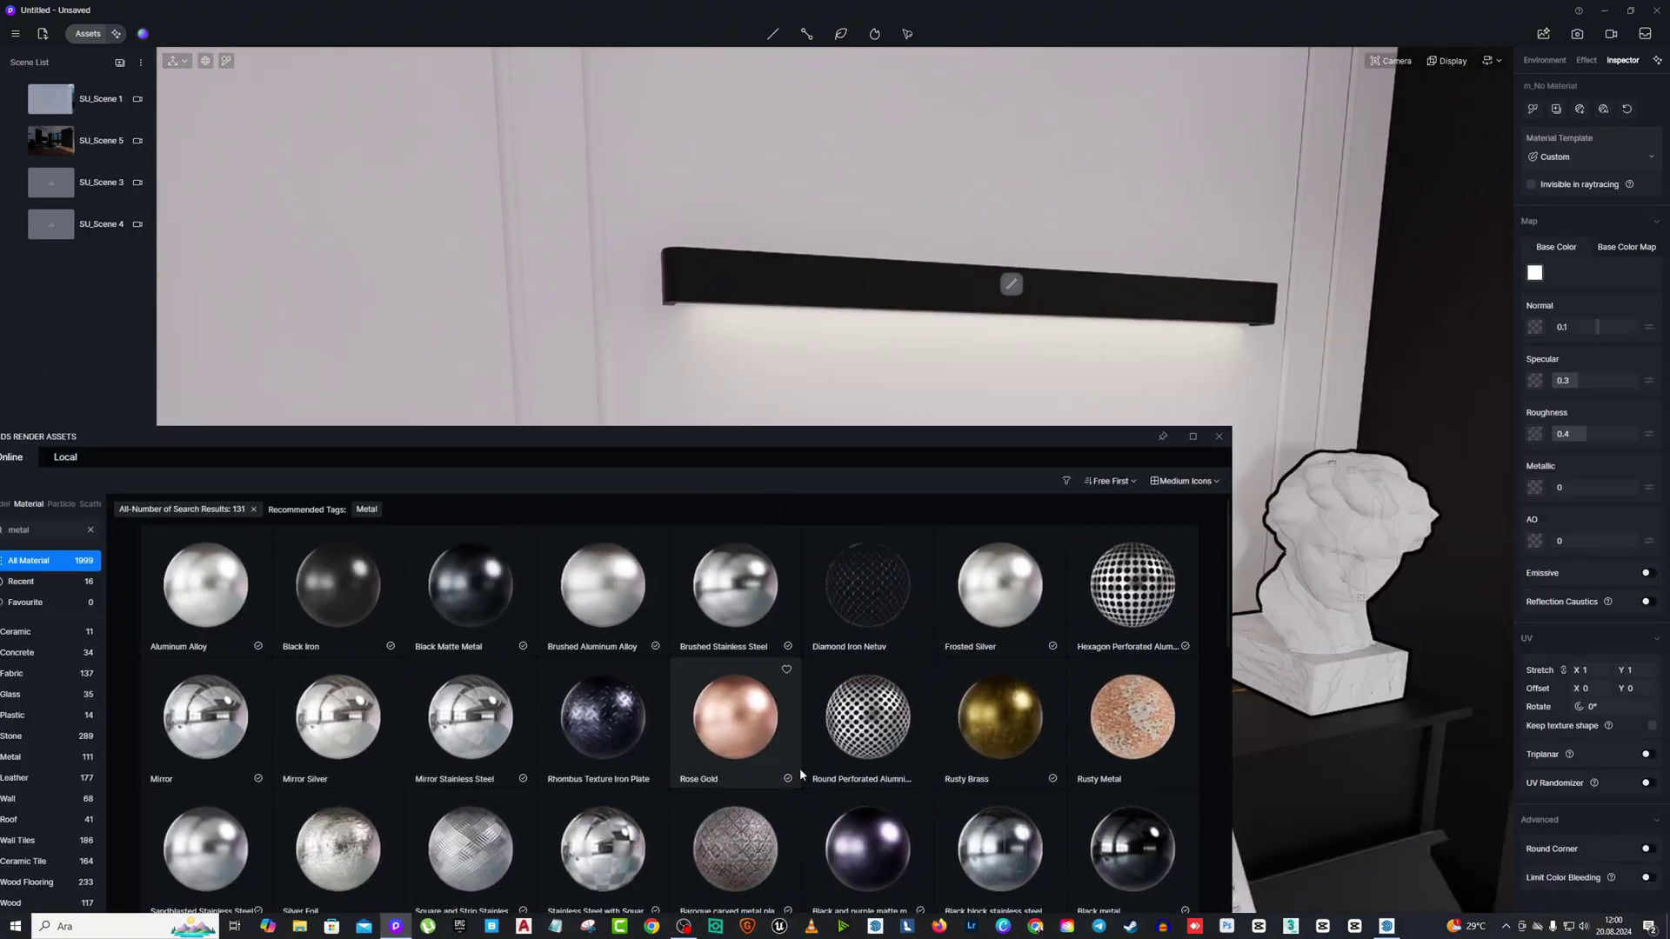
left_click(735, 715)
left_click_drag(879, 433, 803, 296)
left_click(1138, 295)
Search the material library for plaster, wood and wall materials to examine options for the room's wall.
key("s")
right_click_drag(952, 311, 809, 374)
key("w")
left_click(78, 37)
left_click_drag(192, 293, 951, 367)
left_click(680, 442)
type("plaster")
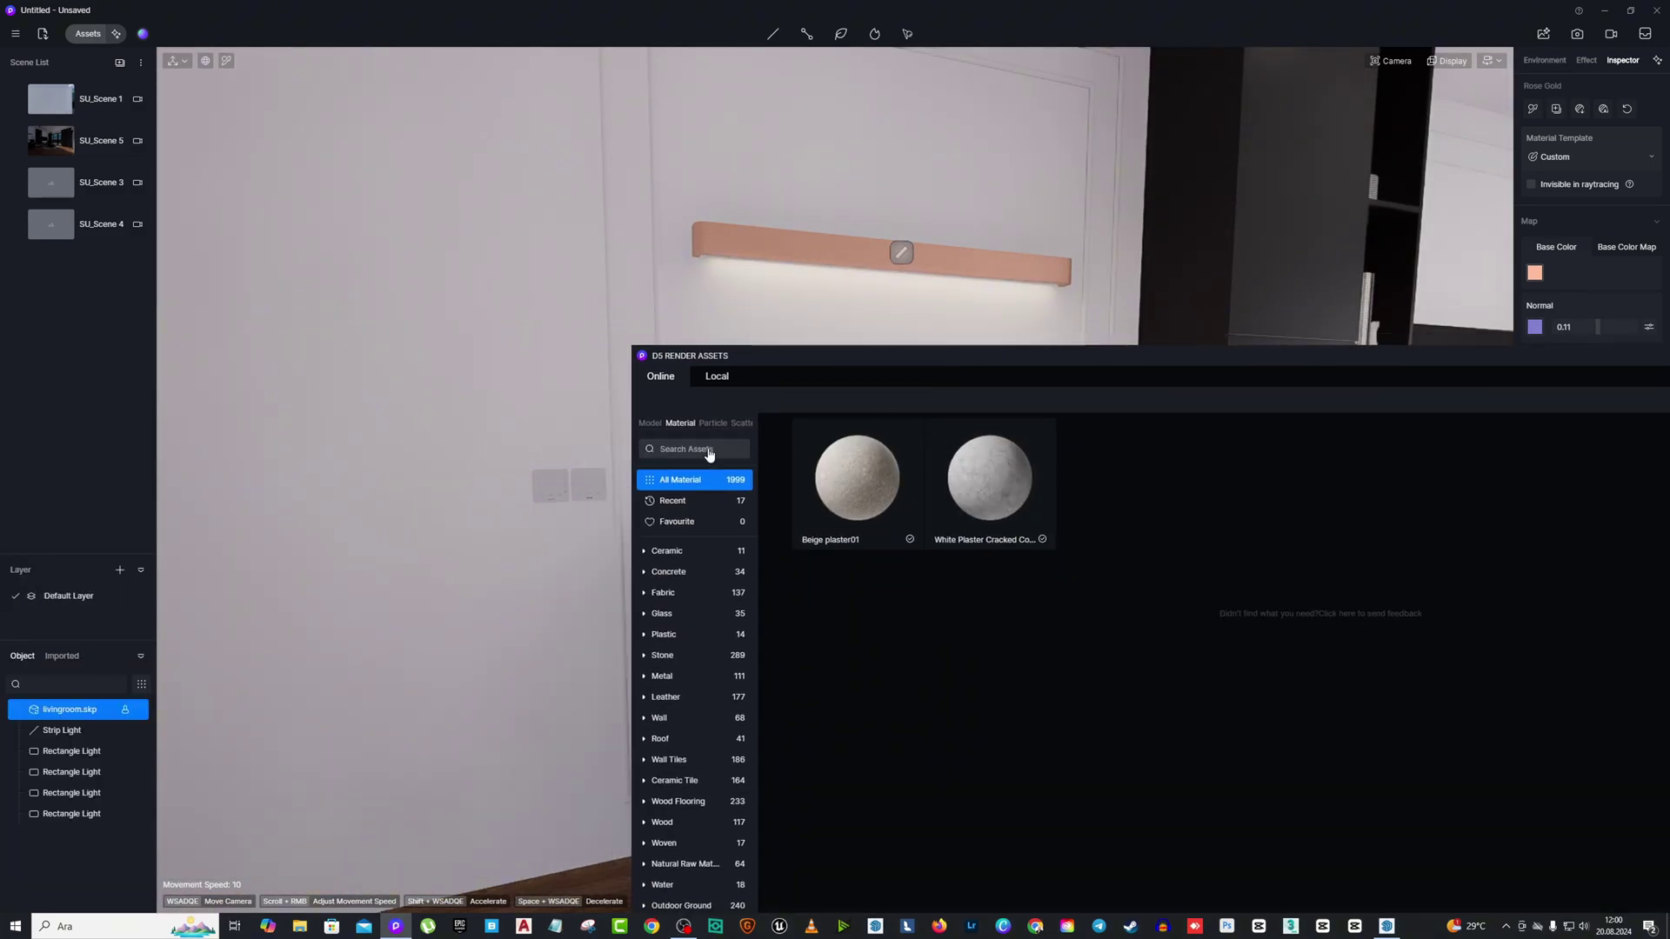
left_click(709, 454)
type("wood")
key("Return")
left_click(736, 451)
right_click_drag(487, 348, 409, 382)
left_click(857, 478)
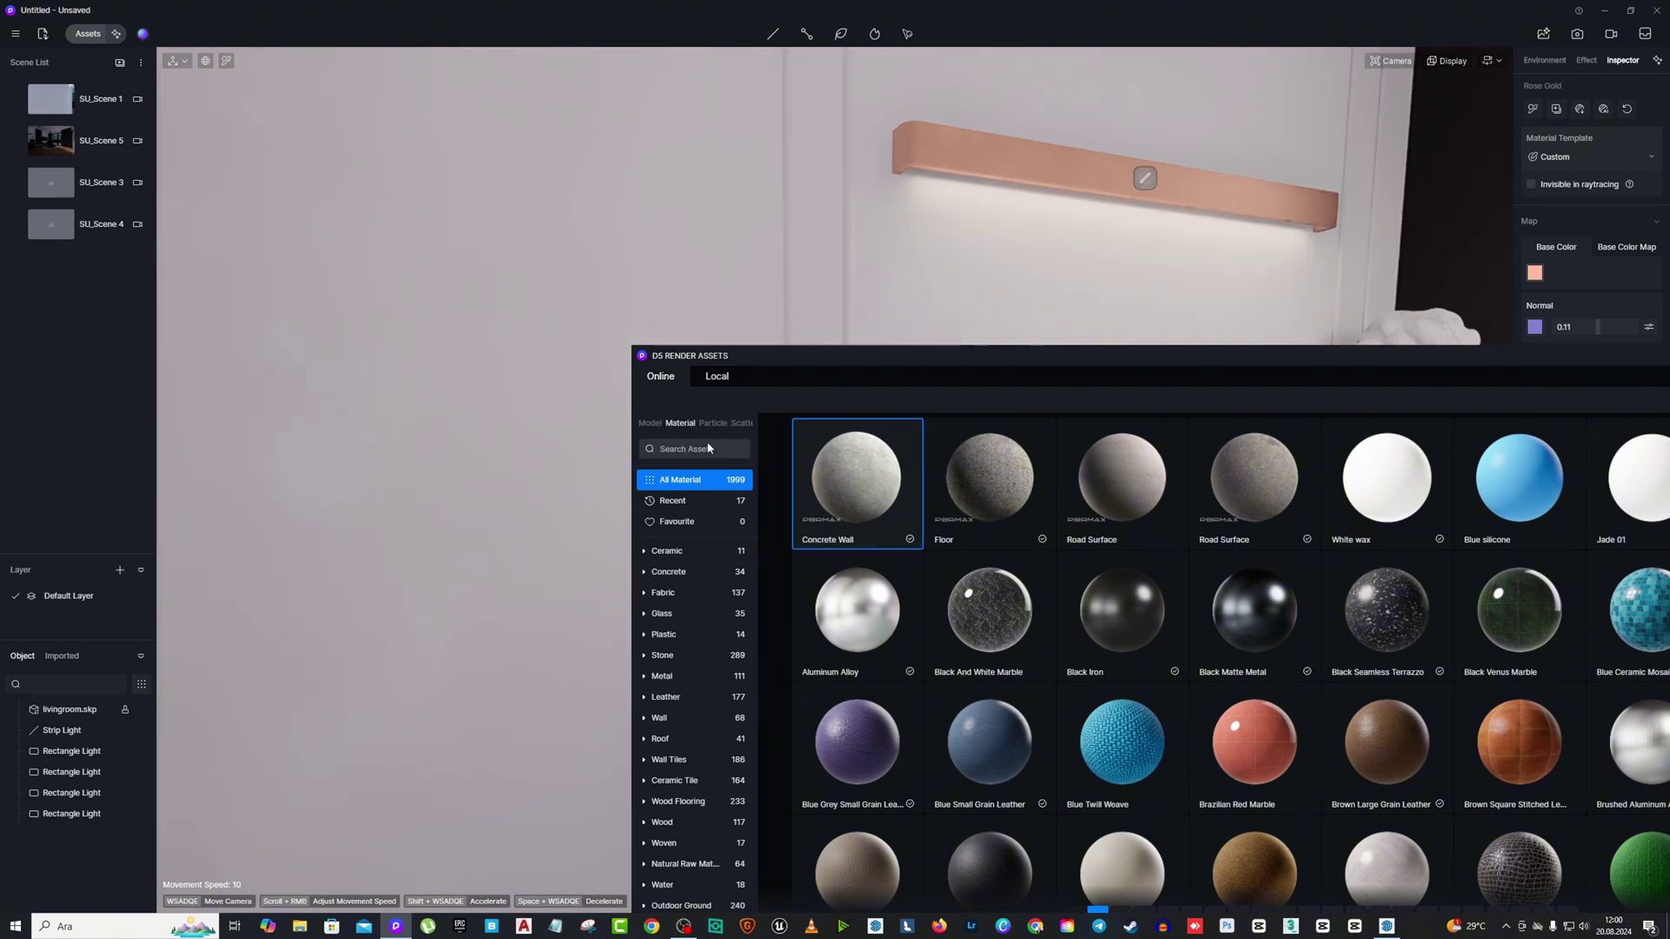
left_click(708, 448)
type("wall")
key("Return")
left_click_drag(973, 361, 529, 300)
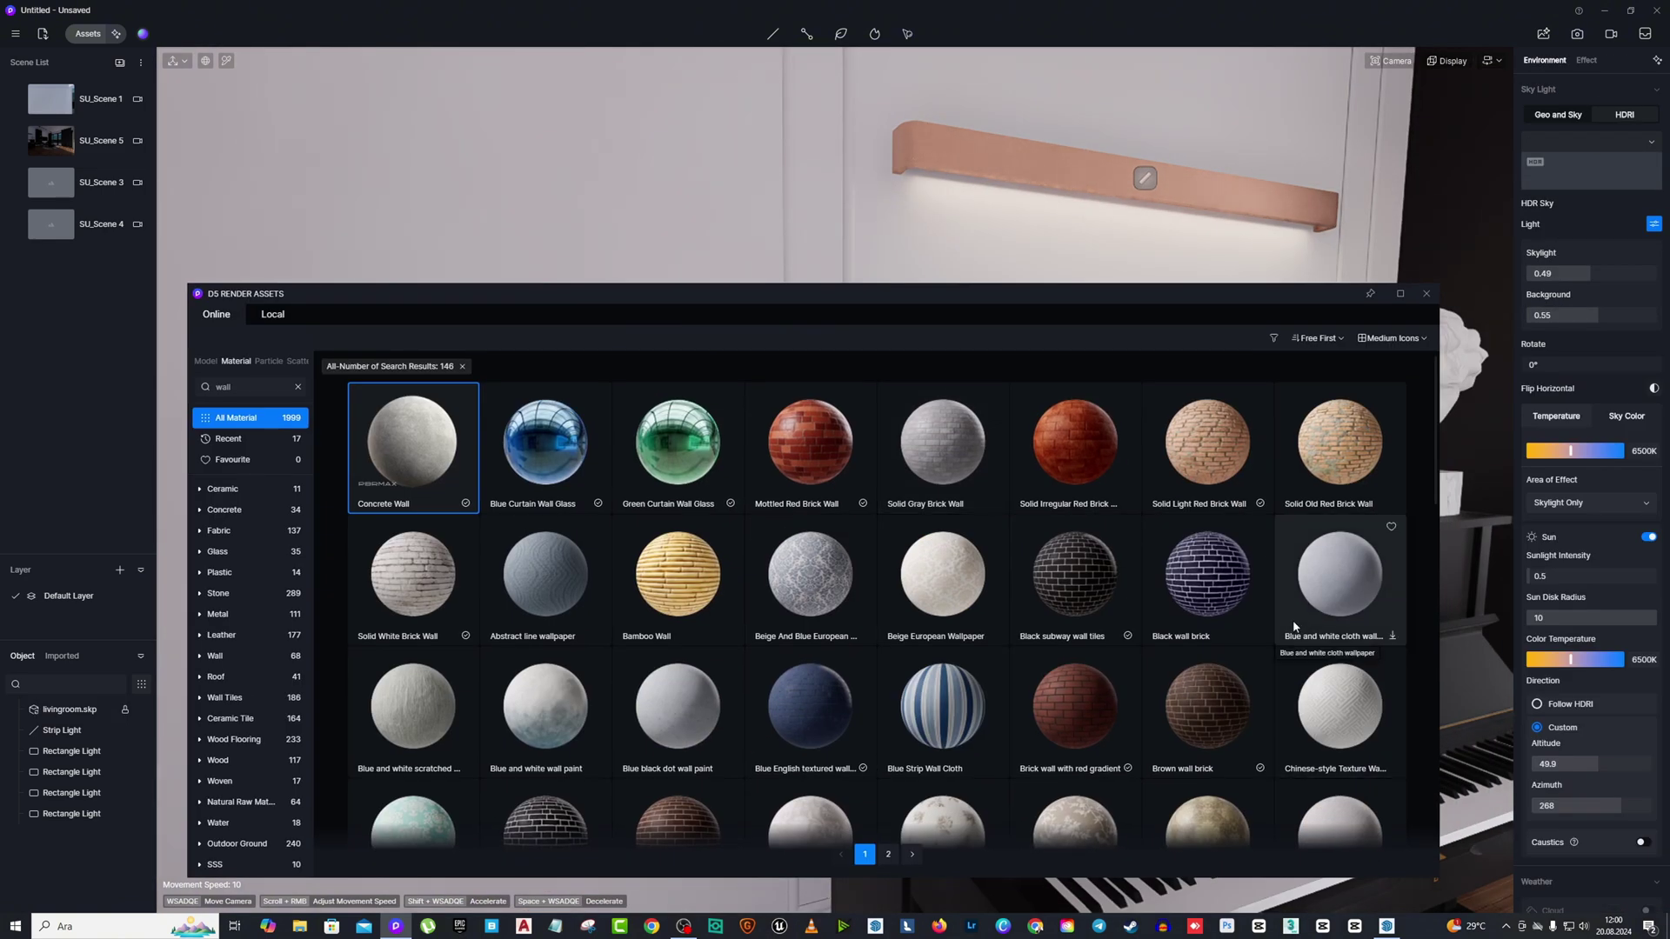
Narrow the material search to white wall and apply White Wall Paint to the room's wall.
left_click(213, 388)
type("white")
key("Return")
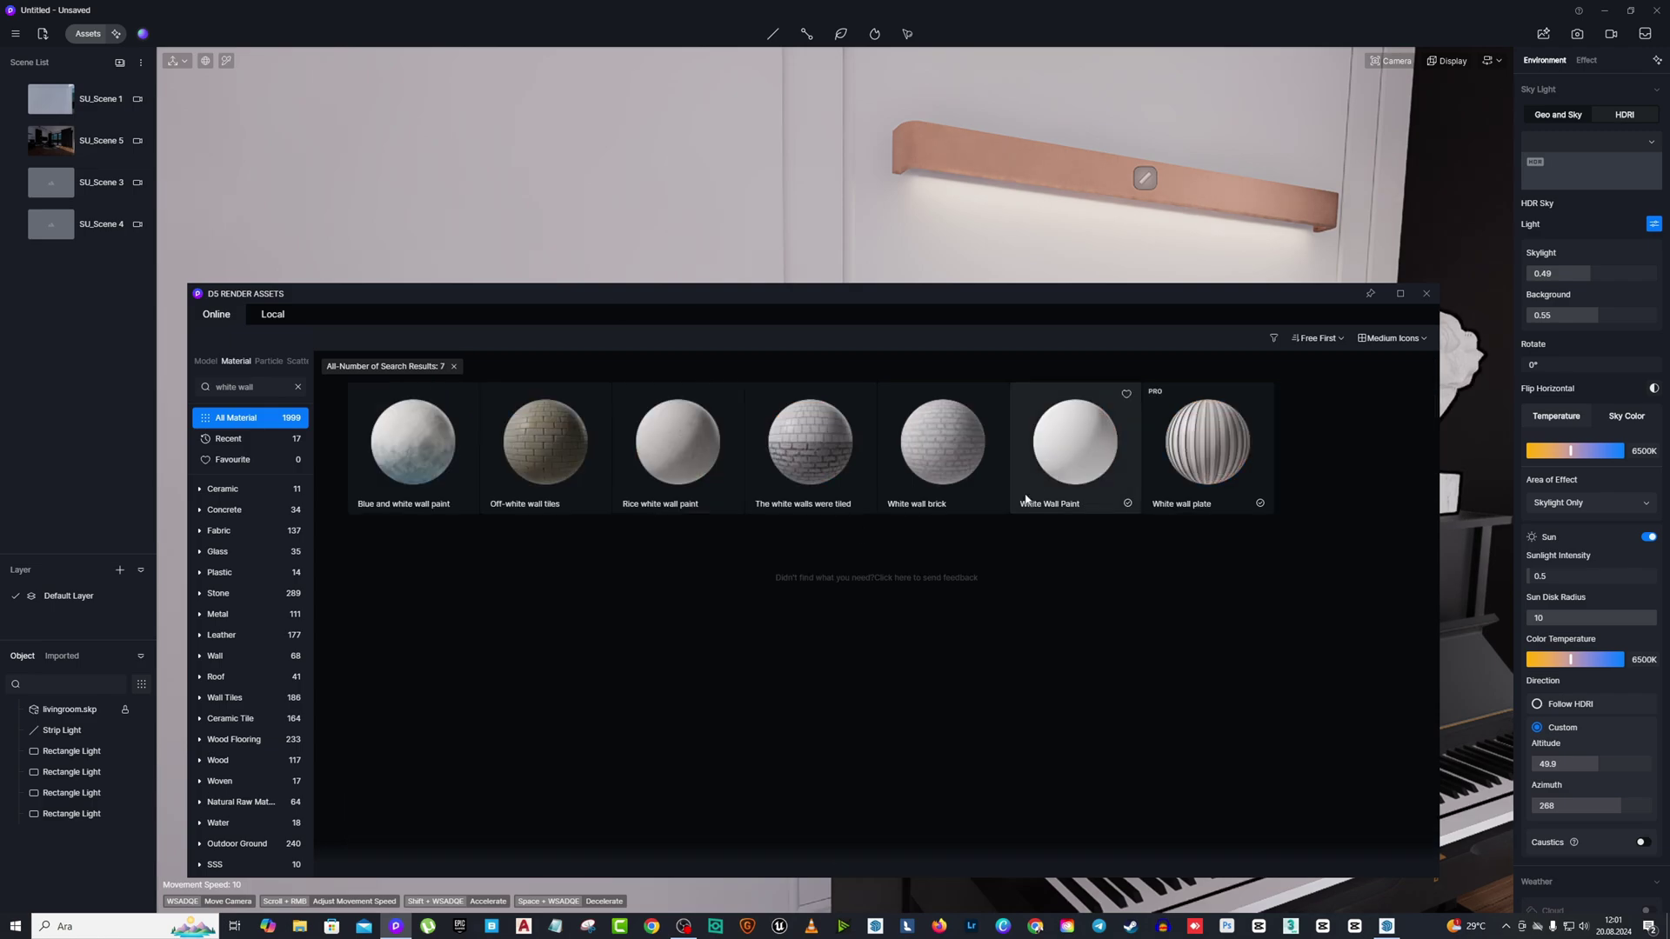
left_click(1026, 566)
mouse_move(1022, 296)
left_mouse_down()
mouse_move(977, 422)
mouse_move(798, 709)
left_mouse_up()
left_click(817, 287)
mouse_move(521, 373)
right_mouse_down()
mouse_move(699, 355)
mouse_move(1103, 112)
mouse_move(1244, 175)
mouse_move(452, 343)
mouse_move(682, 269)
mouse_move(1244, 377)
mouse_move(1139, 409)
right_mouse_up()
key("Escape")
Open the Sofa category of the Indoor furniture models with the white wall search filter cleared.
left_click(1280, 708)
right_click_drag(1444, 608, 1139, 448)
left_click(89, 34)
left_click_drag(397, 708, 926, 317)
left_click(591, 380)
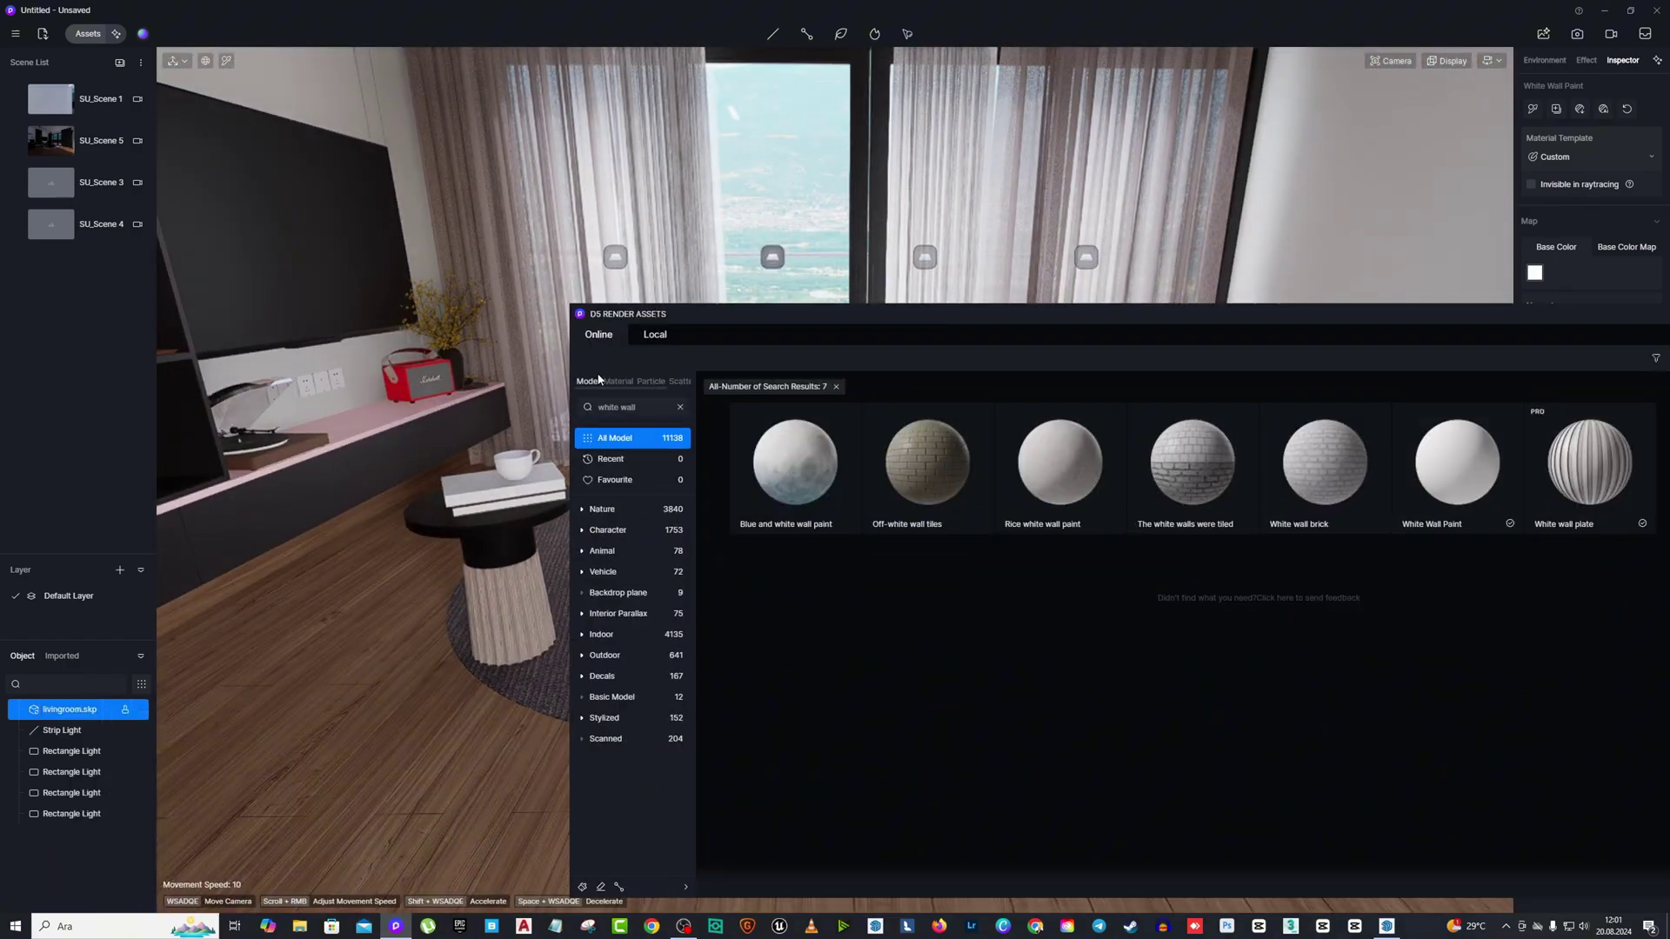
left_click_drag(766, 314, 469, 238)
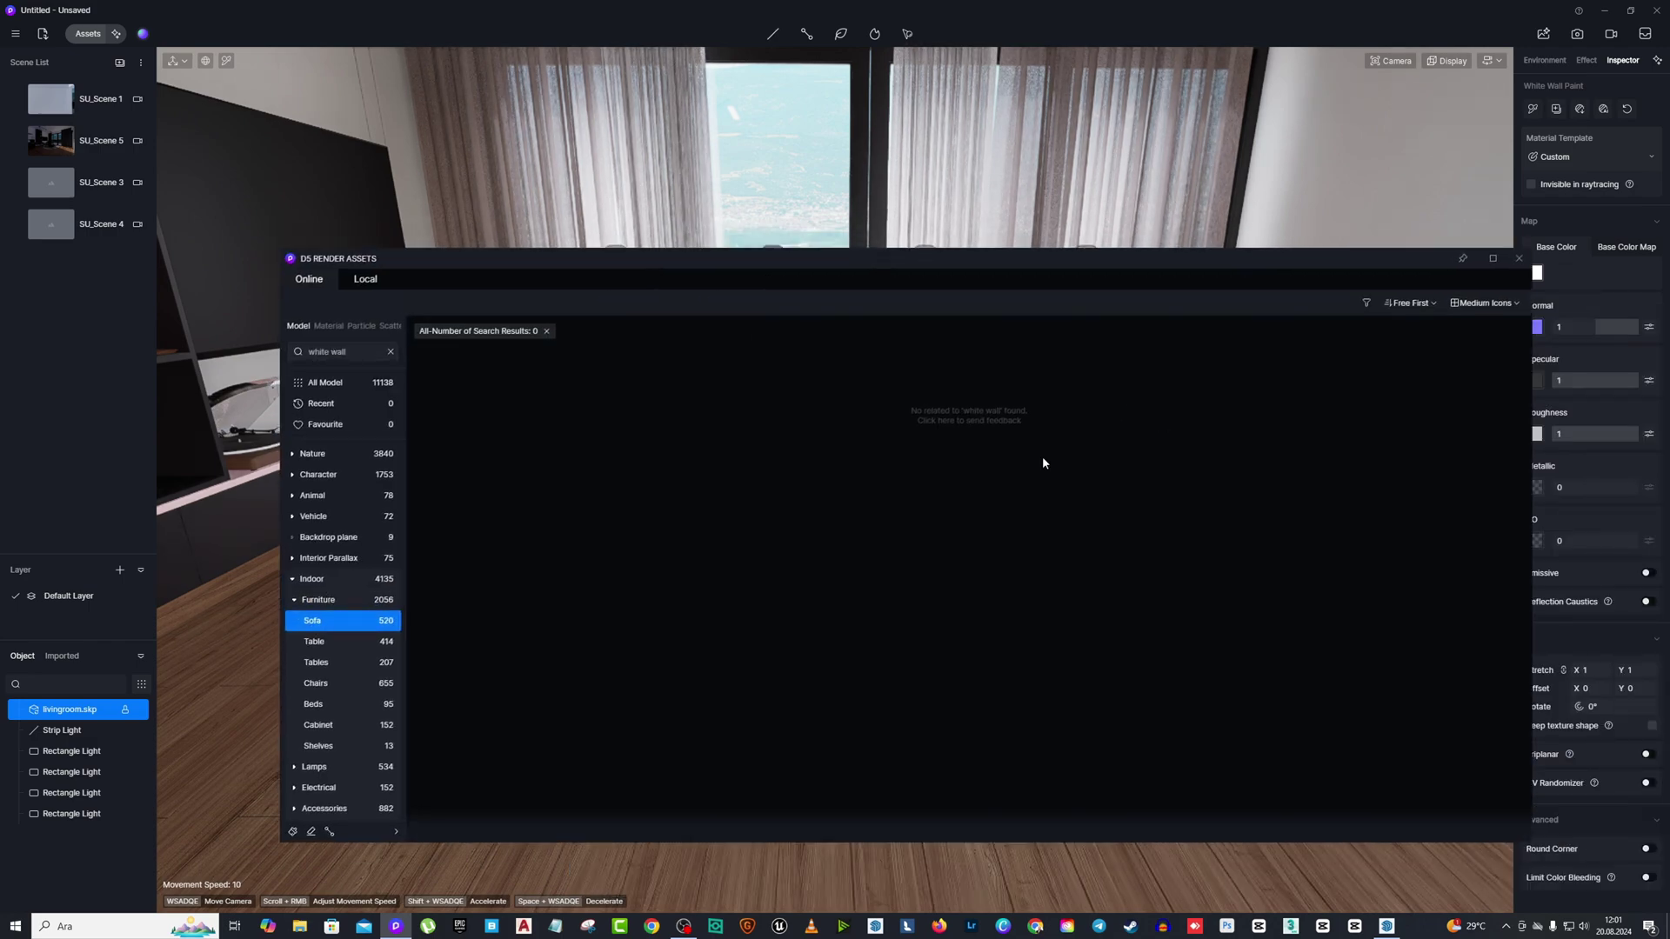
left_click(392, 351)
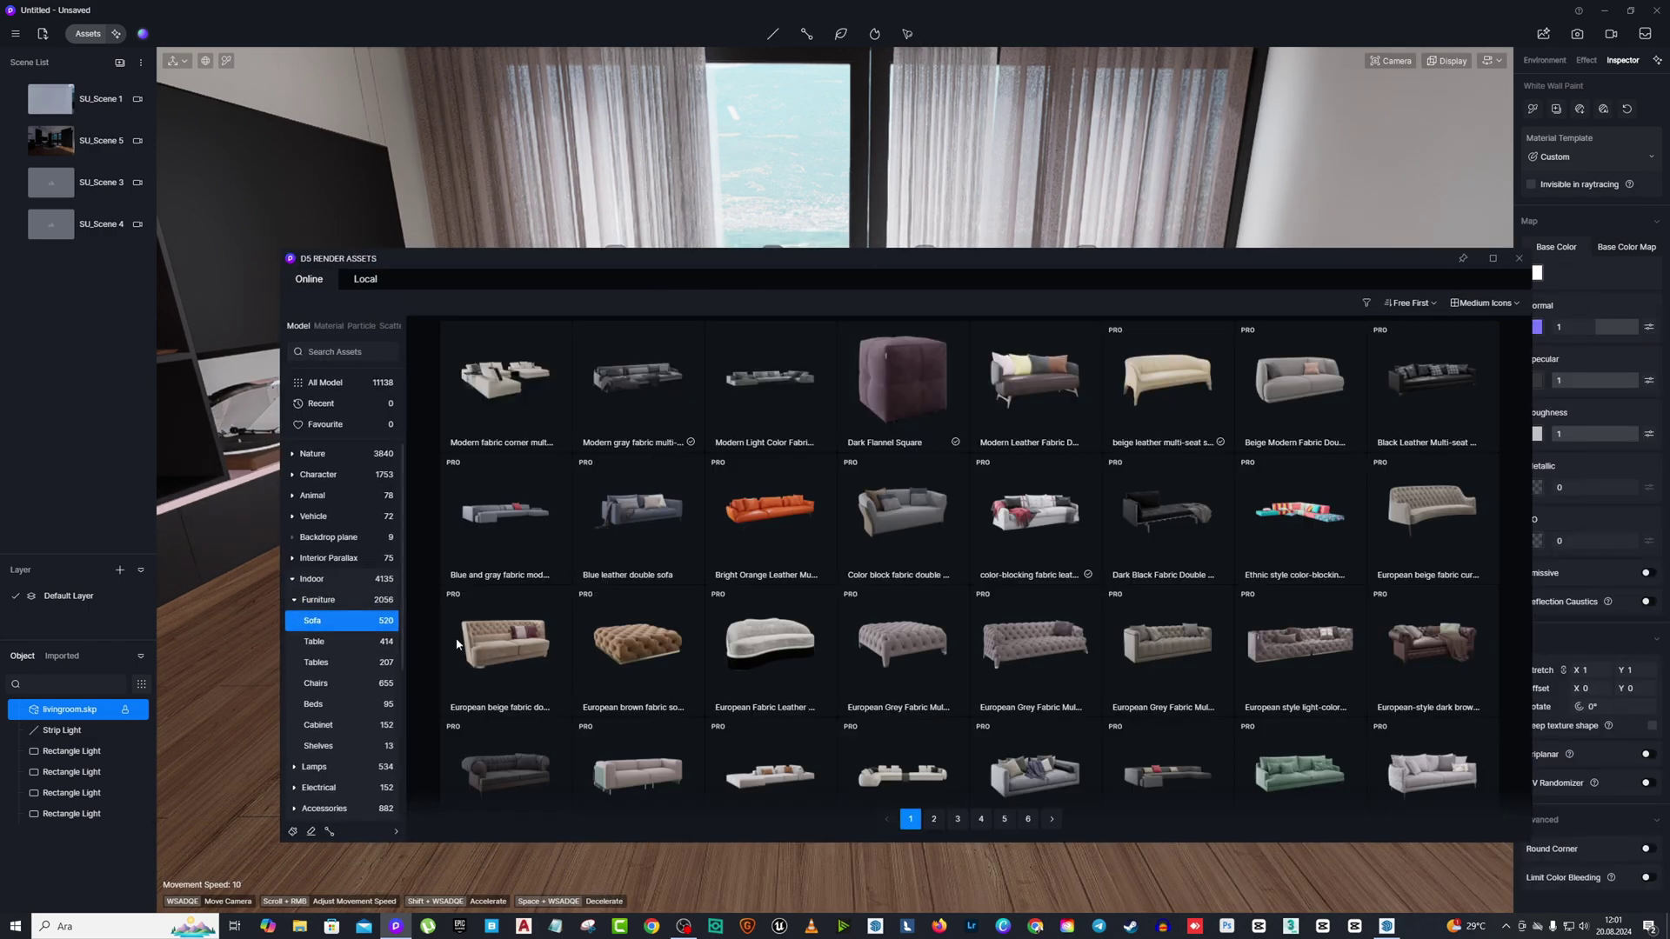
Try the Black Leather Multi-seat Sofa along the bare wall beside the rug, rotated 180°.
left_click_drag(740, 313, 332, 323)
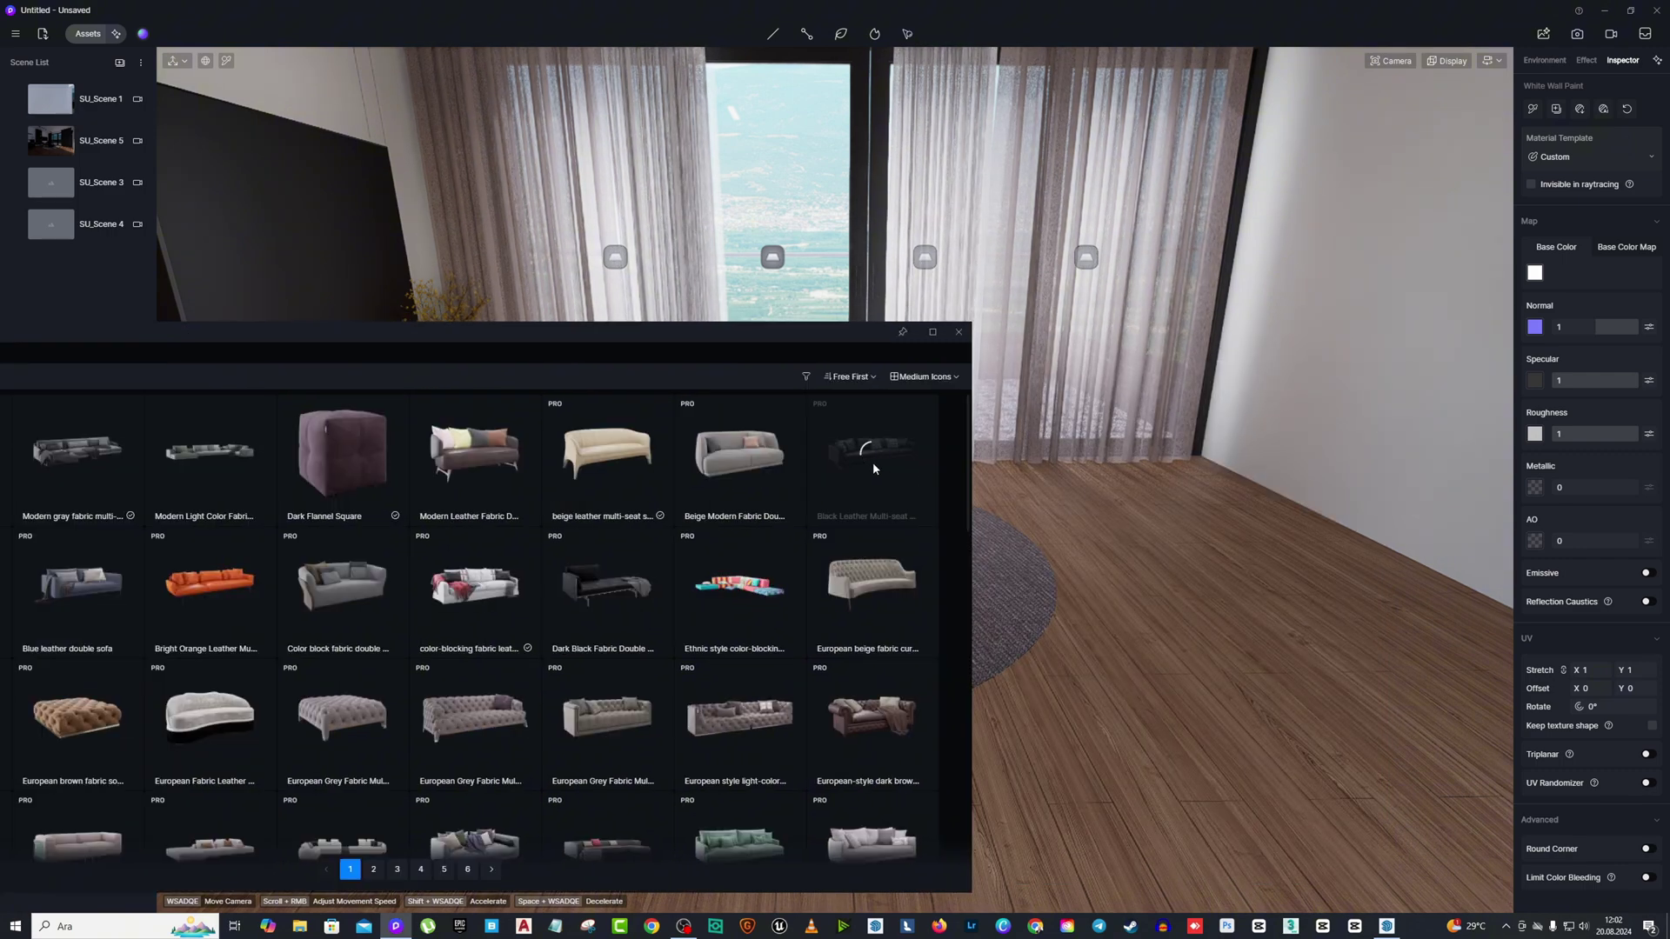
left_click_drag(783, 334, 623, 302)
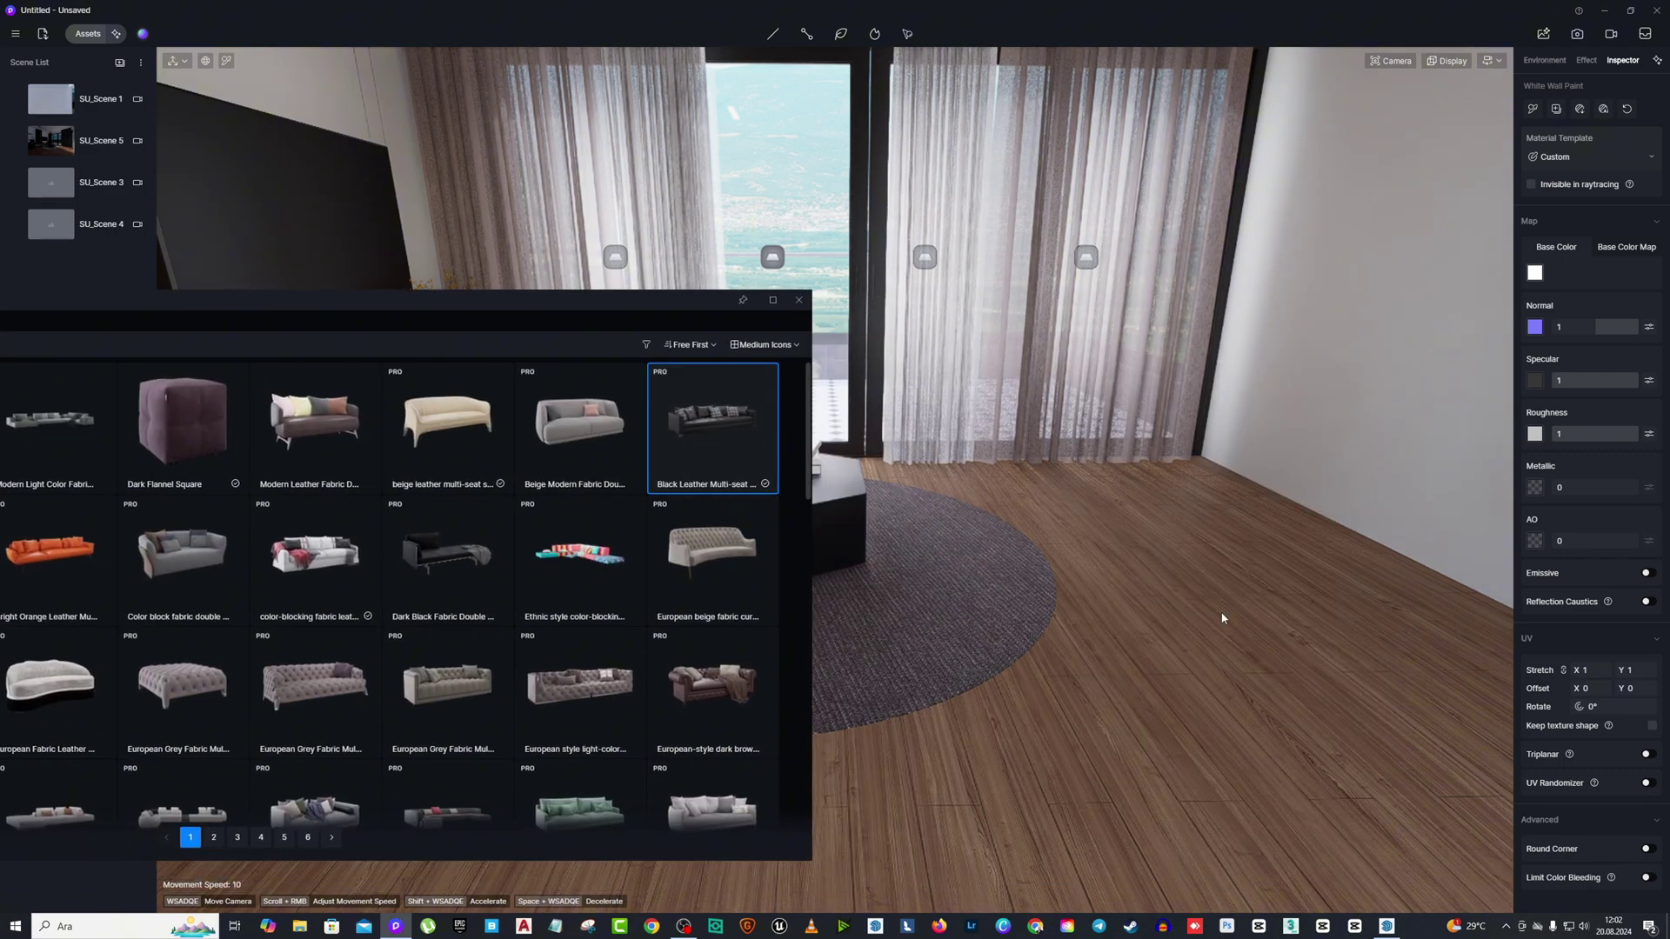
left_click(1125, 529)
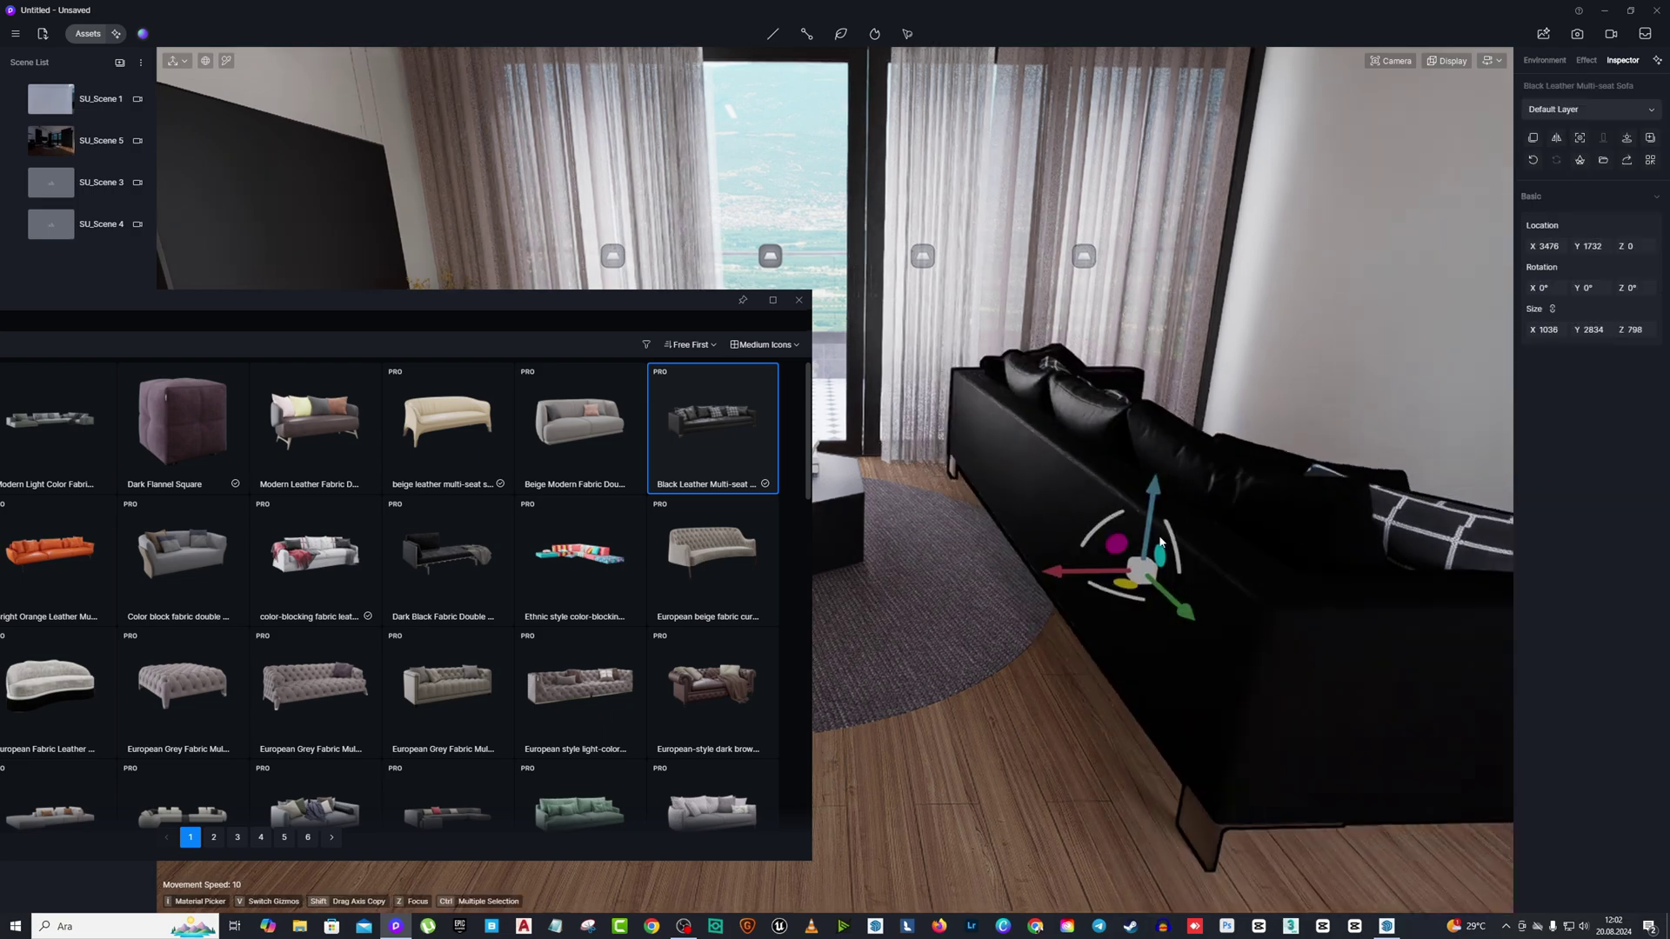
left_click_drag(1074, 559, 1100, 600)
middle_click_drag(1099, 600, 1057, 534)
left_click_drag(861, 522, 974, 520)
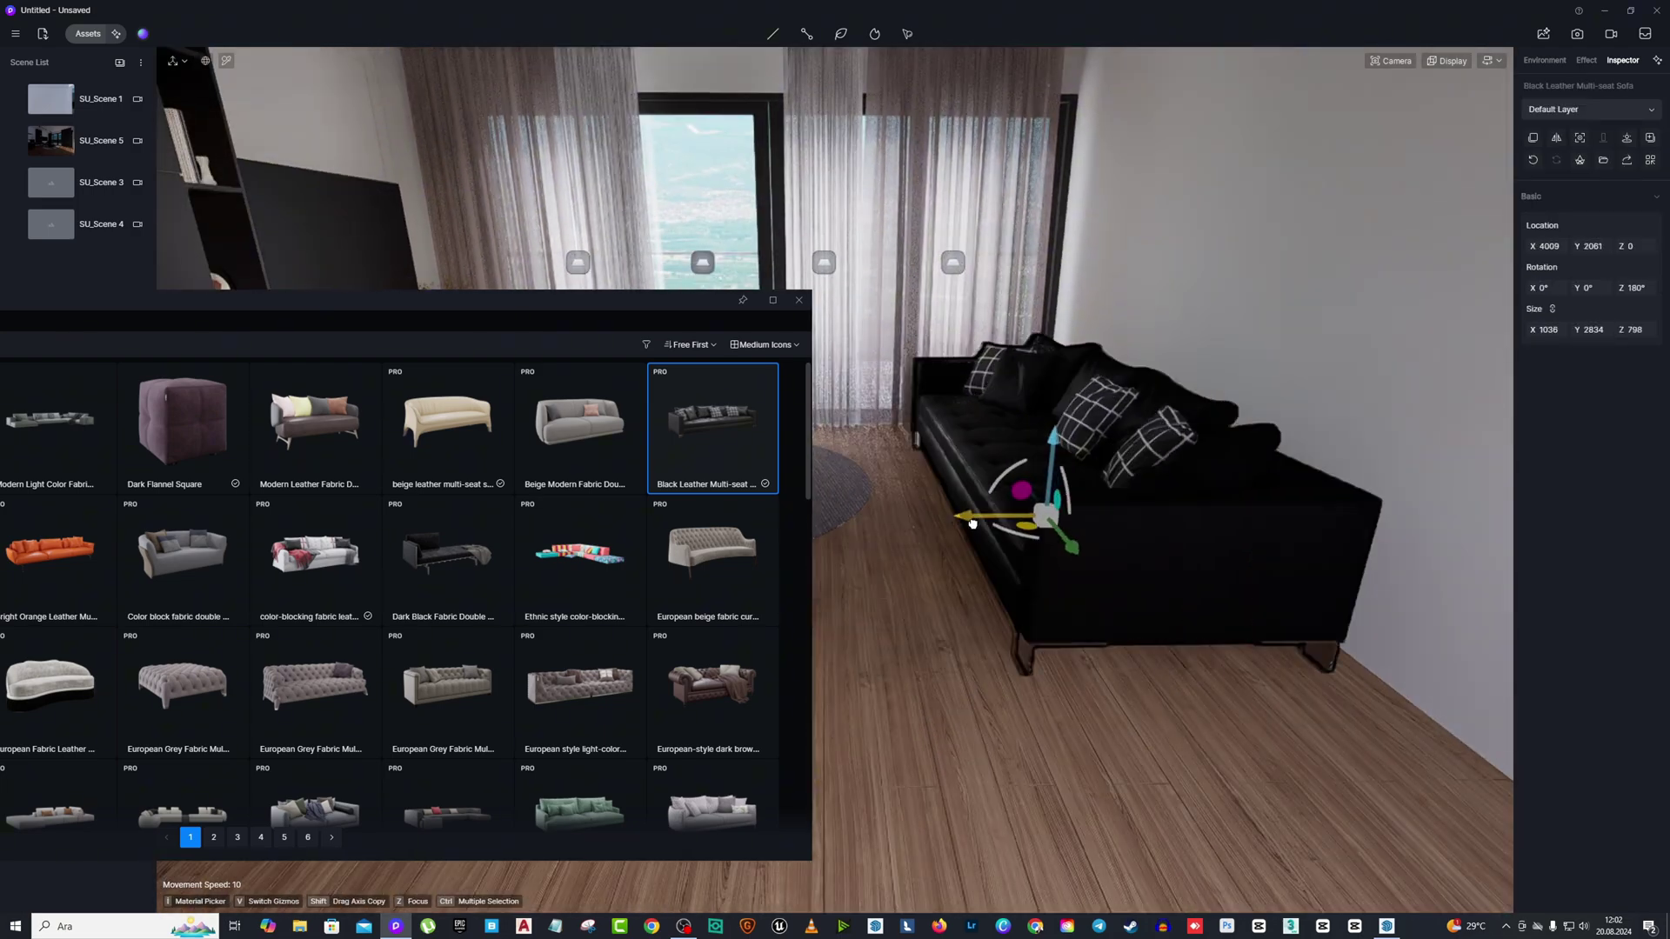
middle_click_drag(1026, 513, 1133, 800)
Try the Italian Milotti Light Color Fabric Multi-seat Sofa beside the rug and delete it.
scroll(1217, 439, "down", 5)
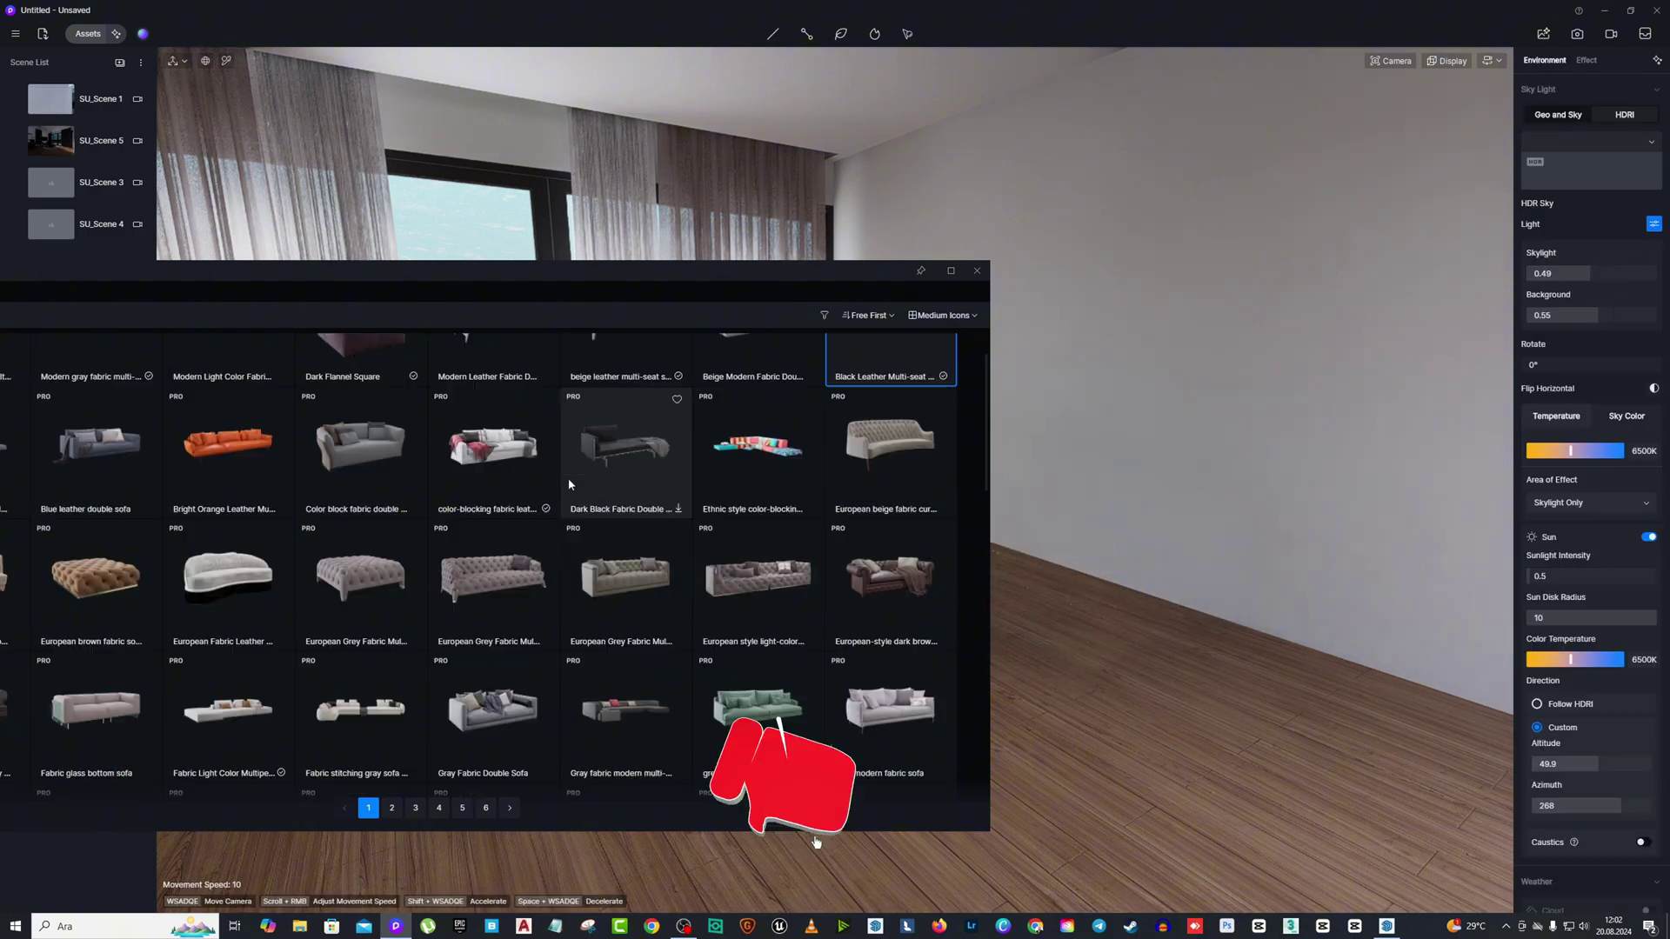
scroll(607, 541, "down", 1)
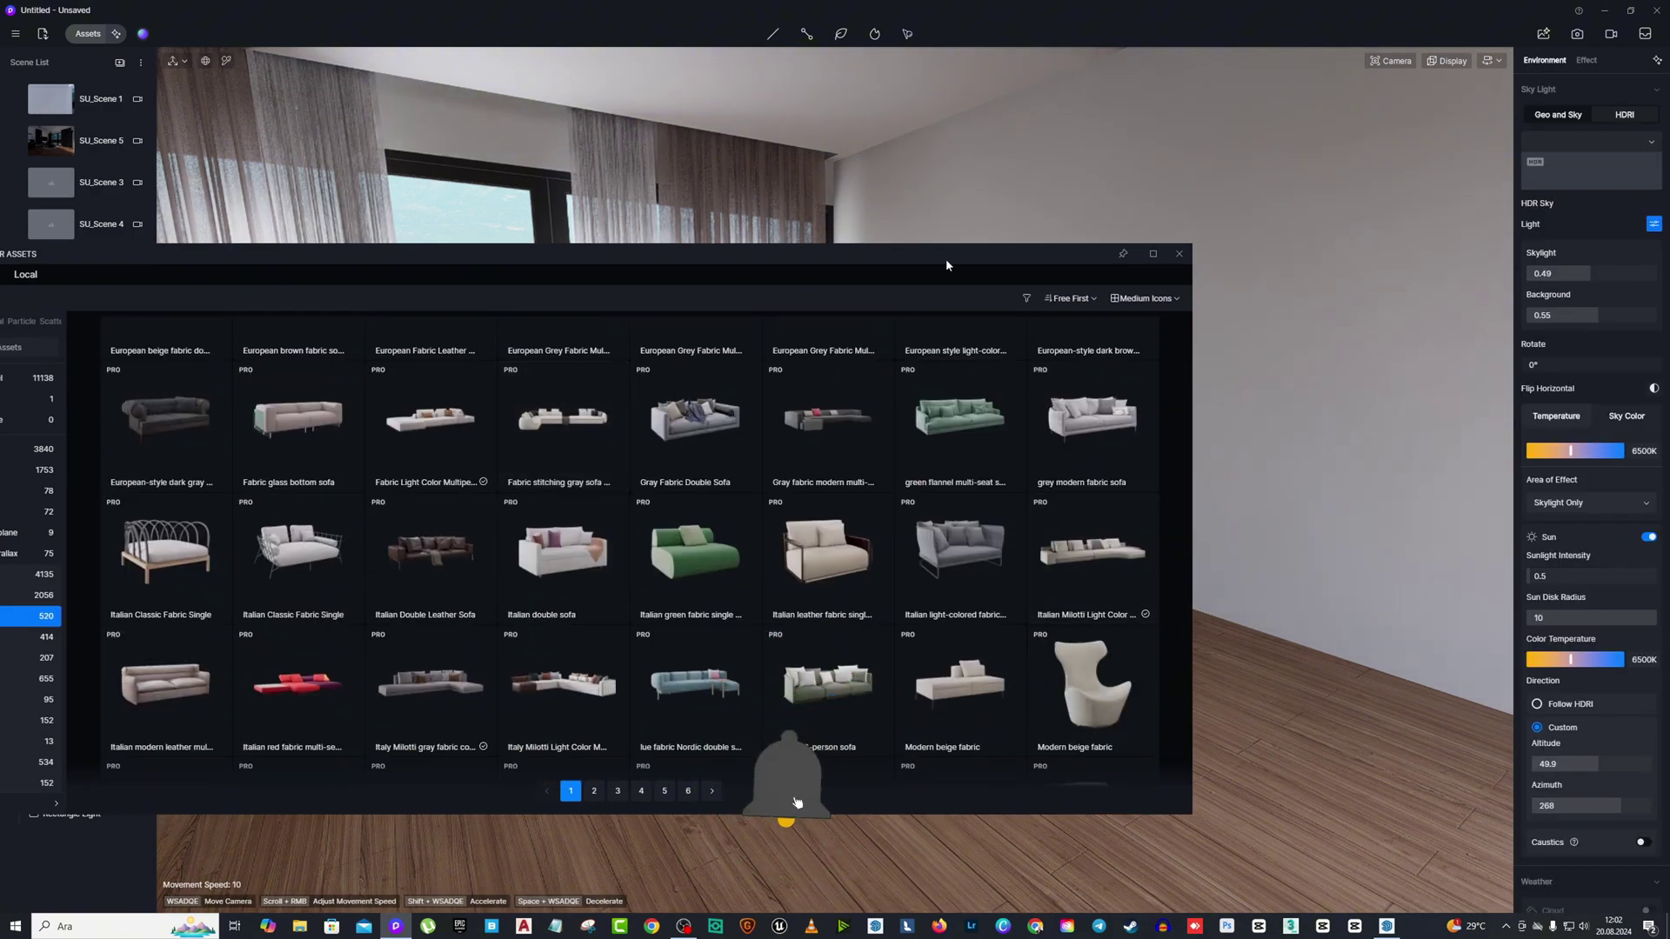
left_click_drag(1091, 548, 932, 567)
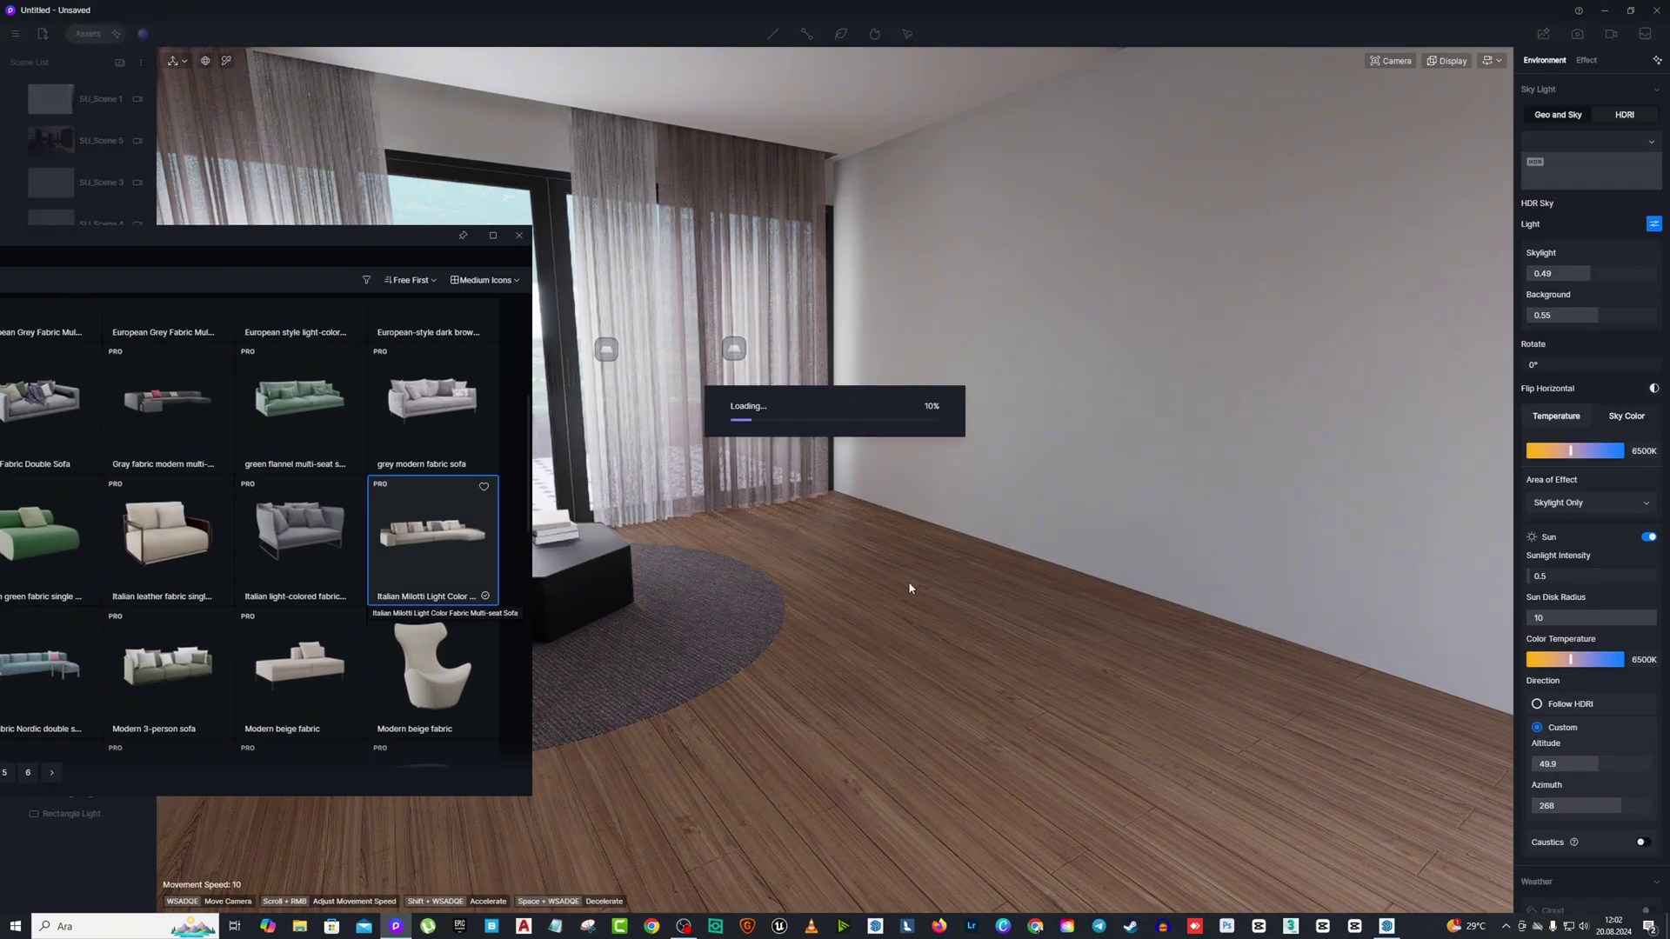
left_click(908, 590)
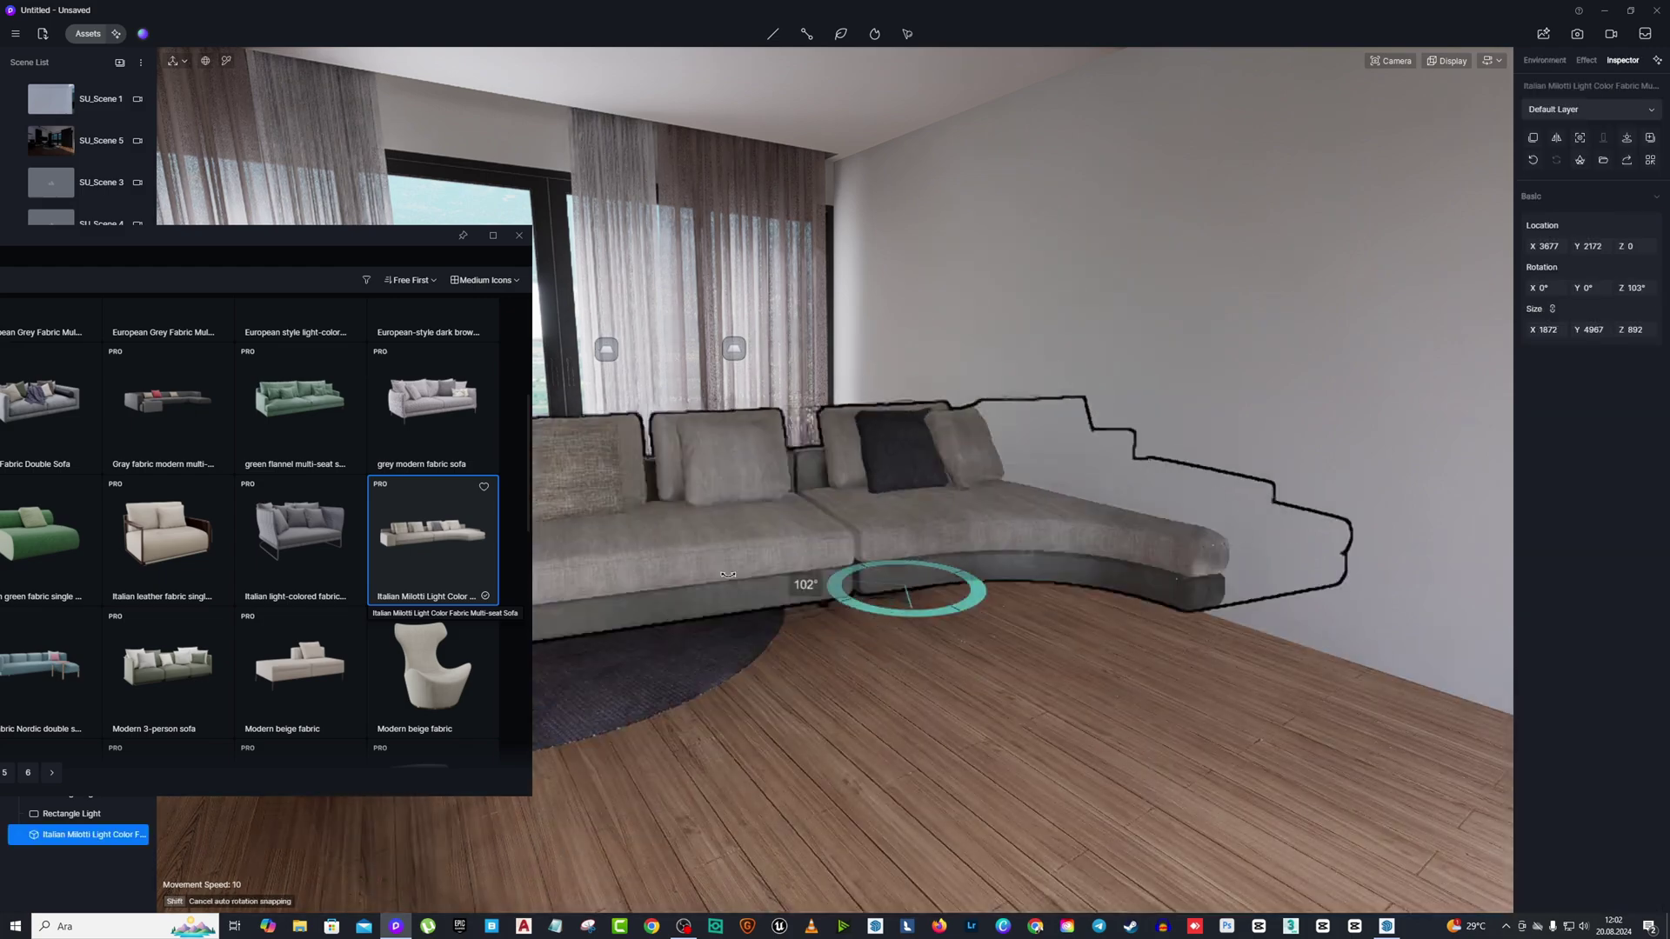
scroll(912, 590, "down", 3)
right_click_drag(912, 590, 624, 358)
scroll(947, 641, "up", 3)
key("Delete")
Try the Italian red fabric multi-seat sofa on the floor near the rug and delete it.
scroll(393, 428, "down", 1)
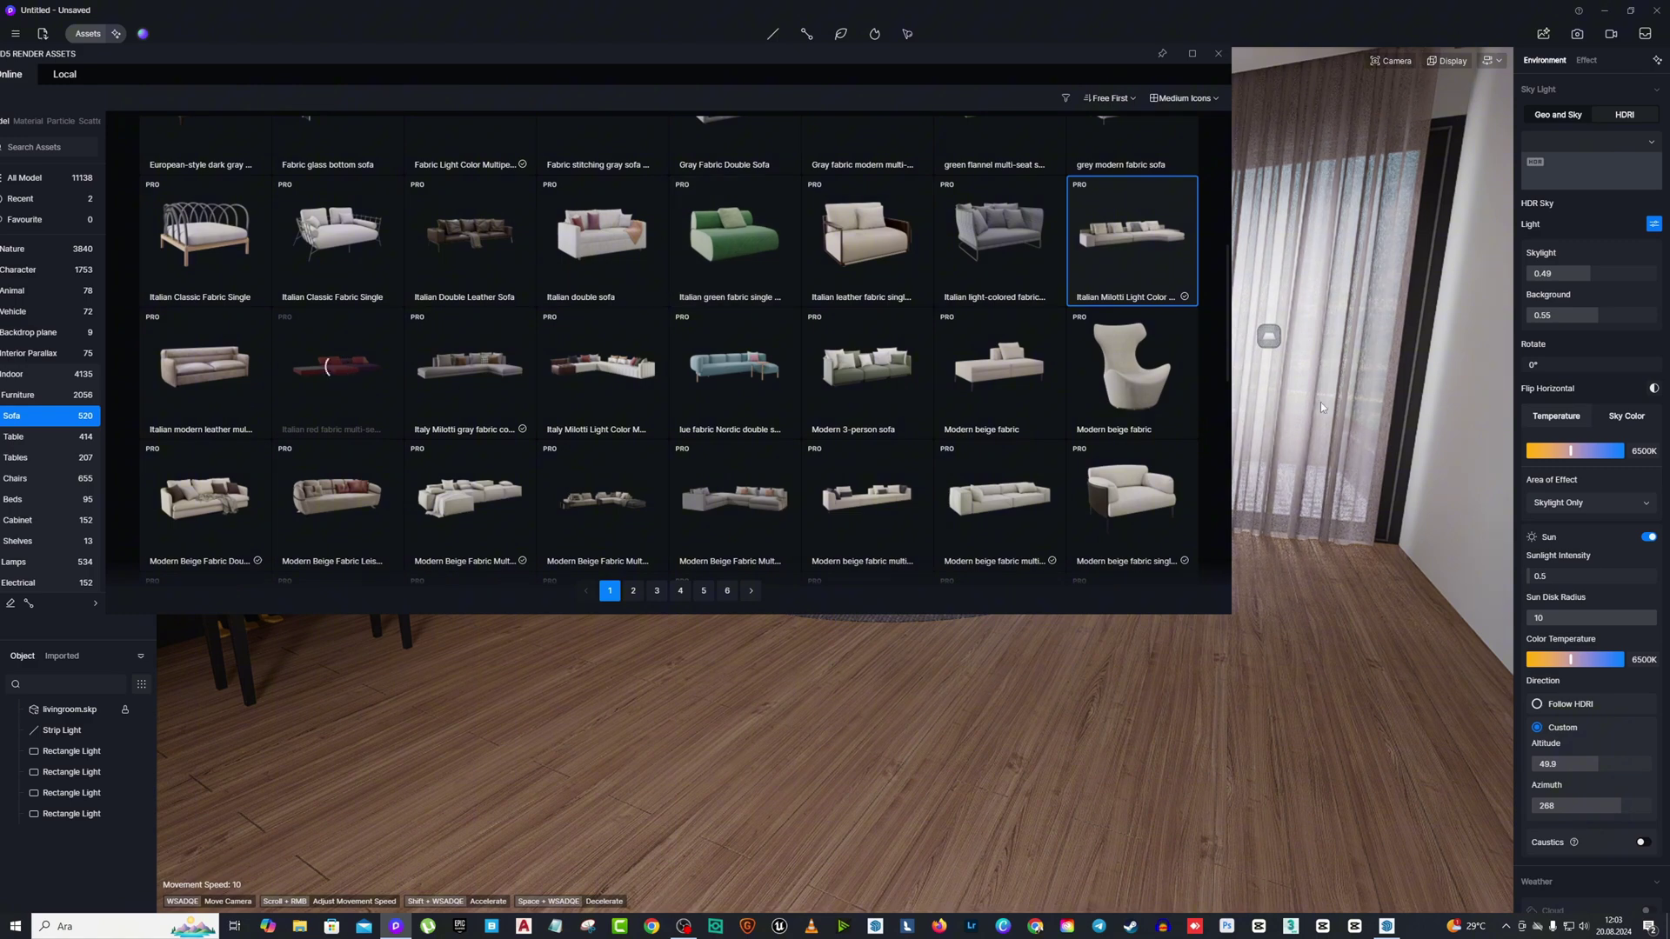
right_click_drag(1320, 404, 1342, 290)
scroll(1341, 291, "down", 3)
left_click_drag(887, 61, 754, 64)
left_click_drag(1101, 142, 646, 142)
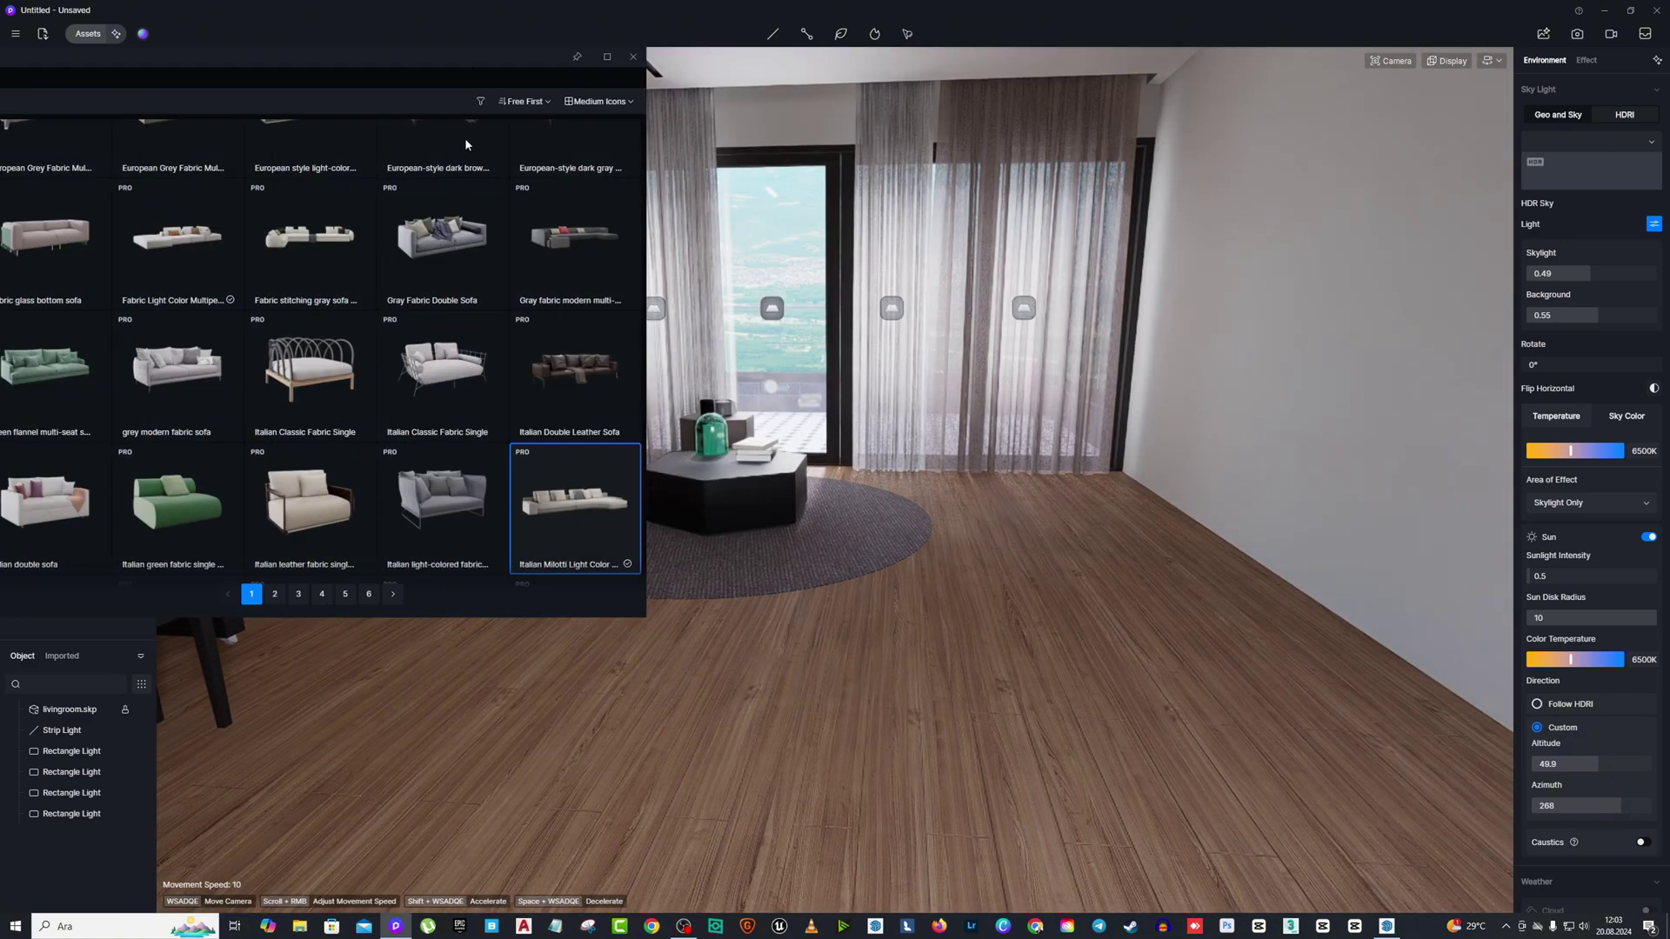
scroll(467, 145, "down", 2)
left_click(168, 498)
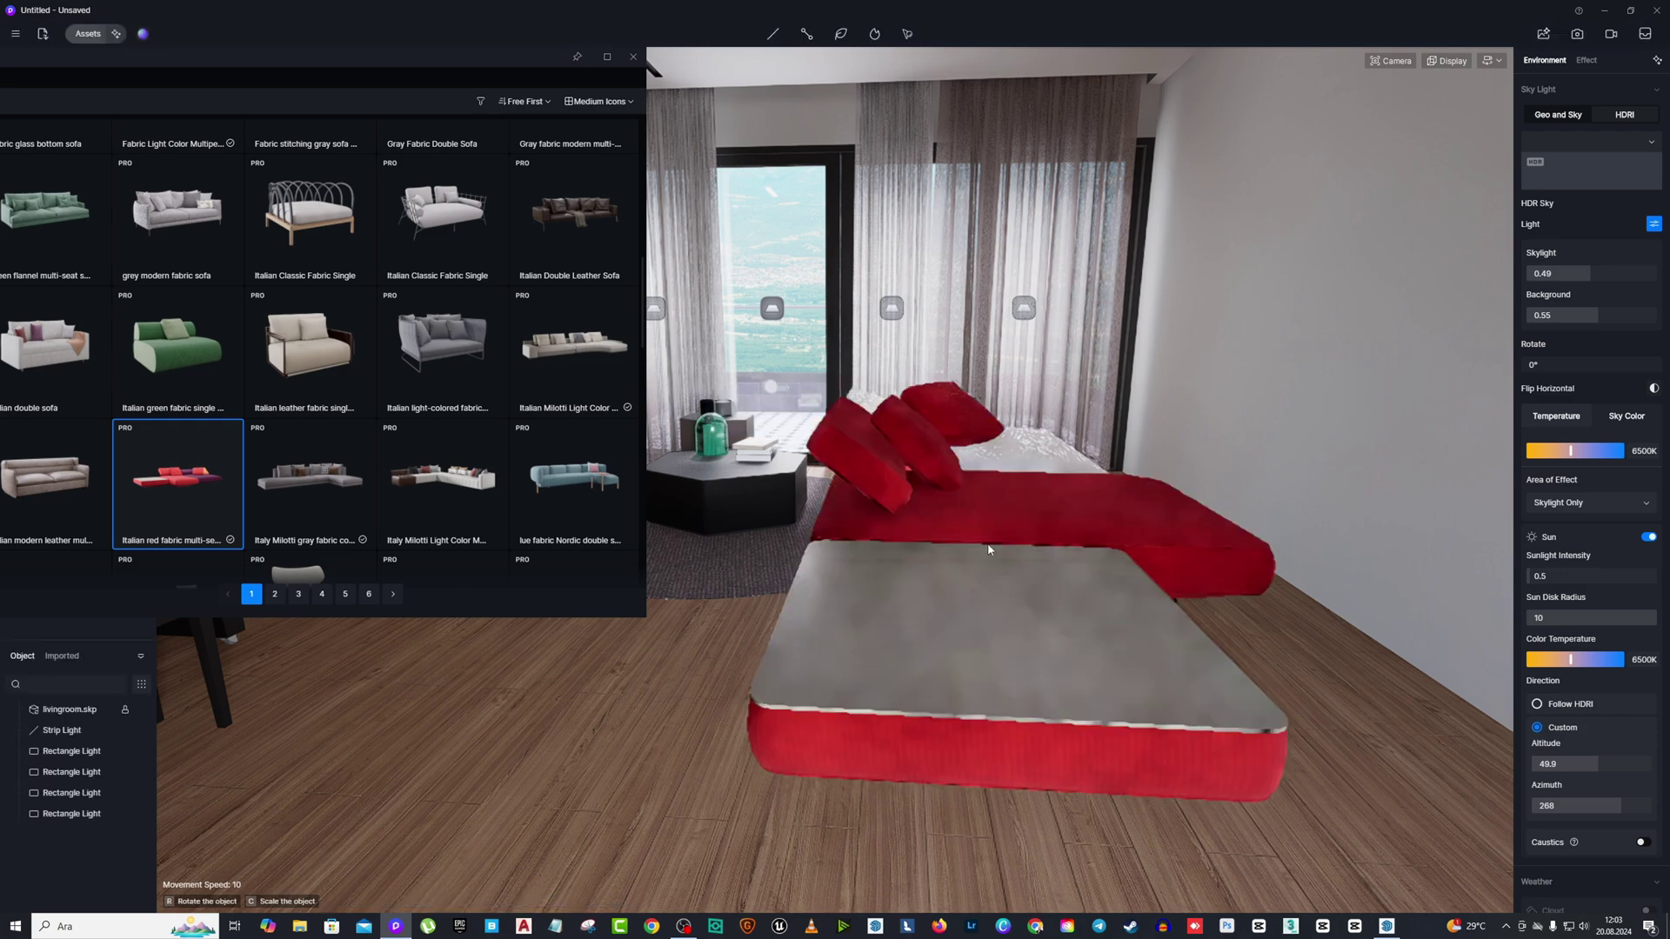
left_click_drag(1038, 600, 1228, 440)
right_click_drag(1227, 440, 1084, 515)
key("Delete")
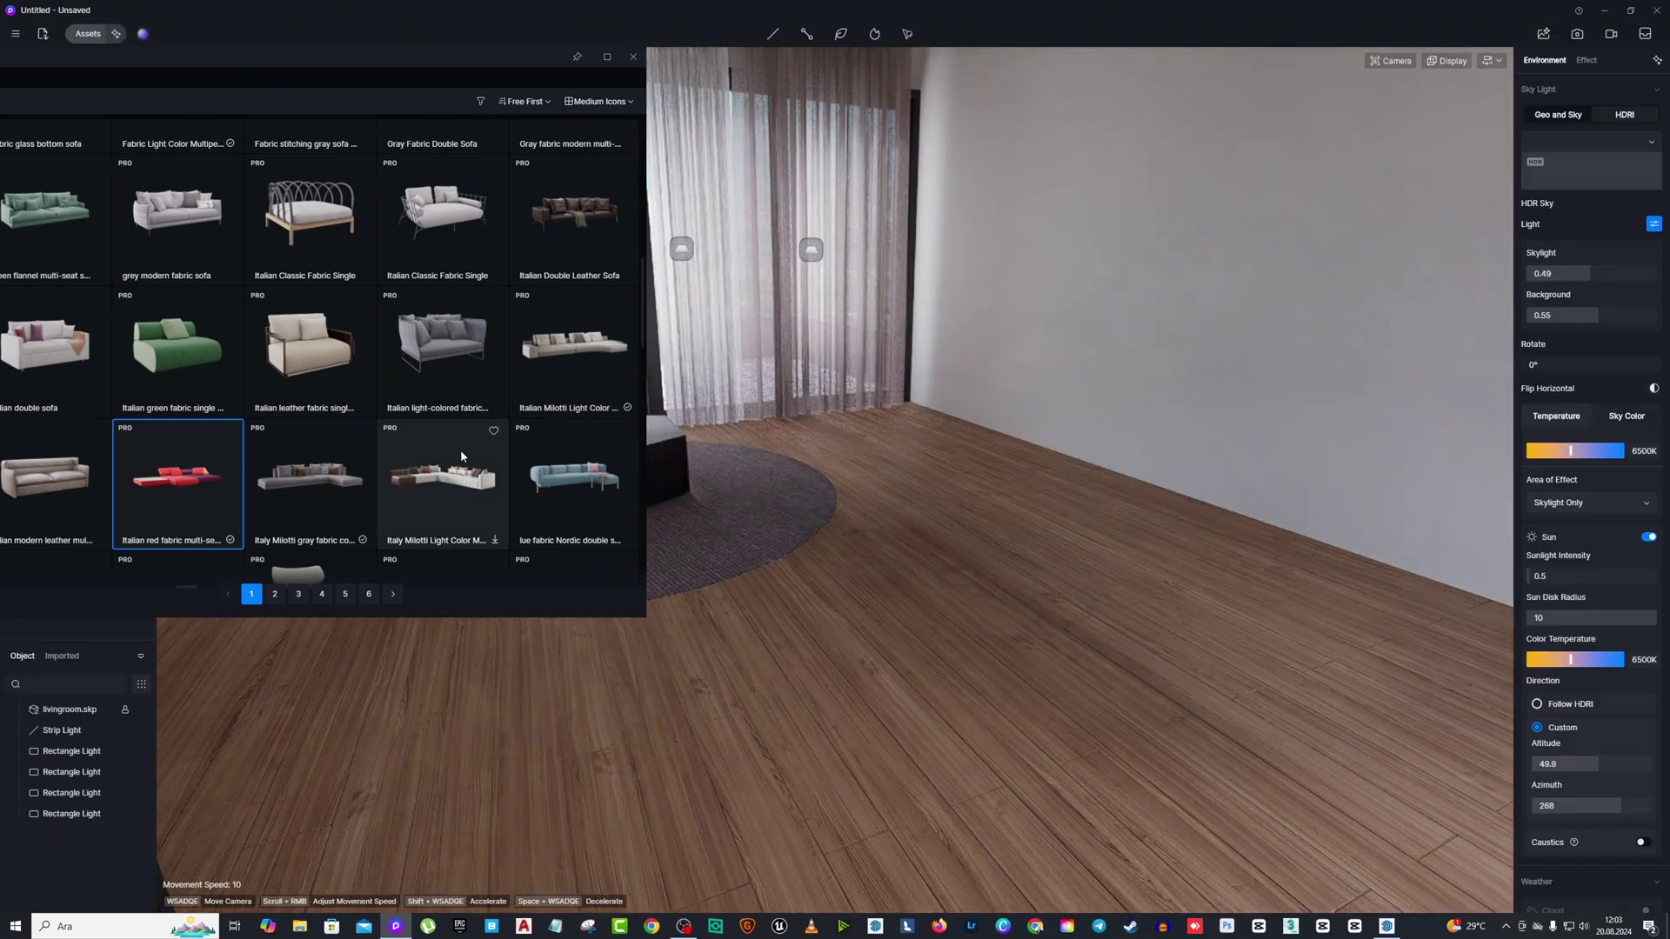
Try the Modern Beige Leather Fabric sofa along the bare wall, rotated 180°, and delete it.
left_click_drag(305, 58, 537, 93)
scroll(534, 407, "down", 10)
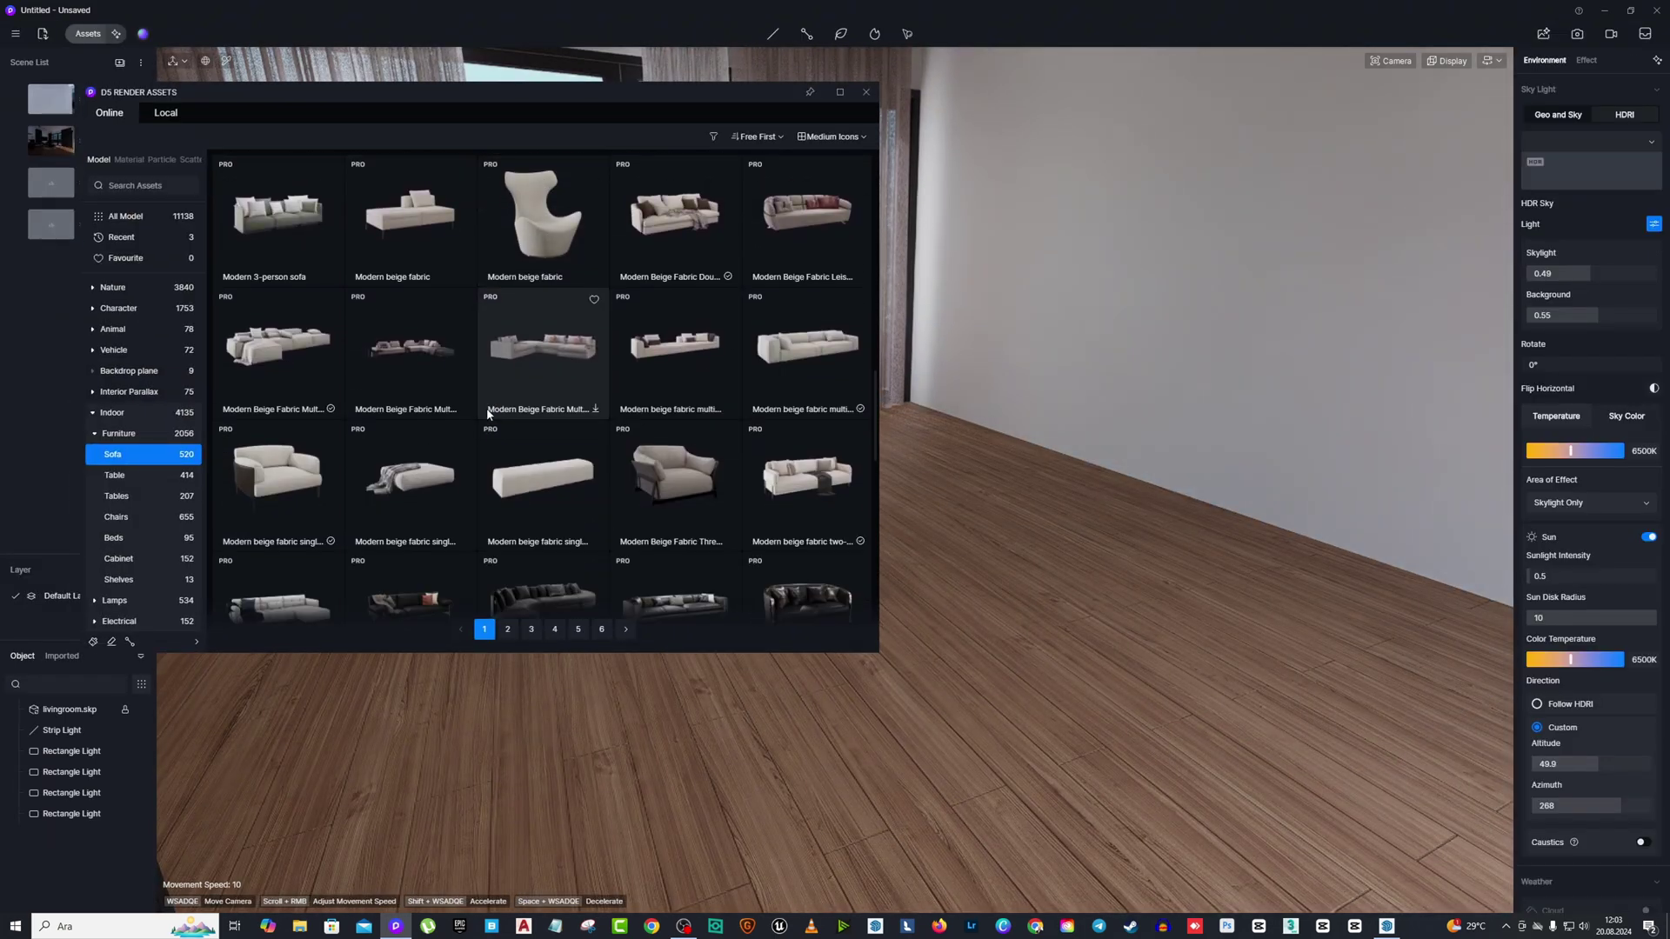
scroll(496, 433, "down", 1)
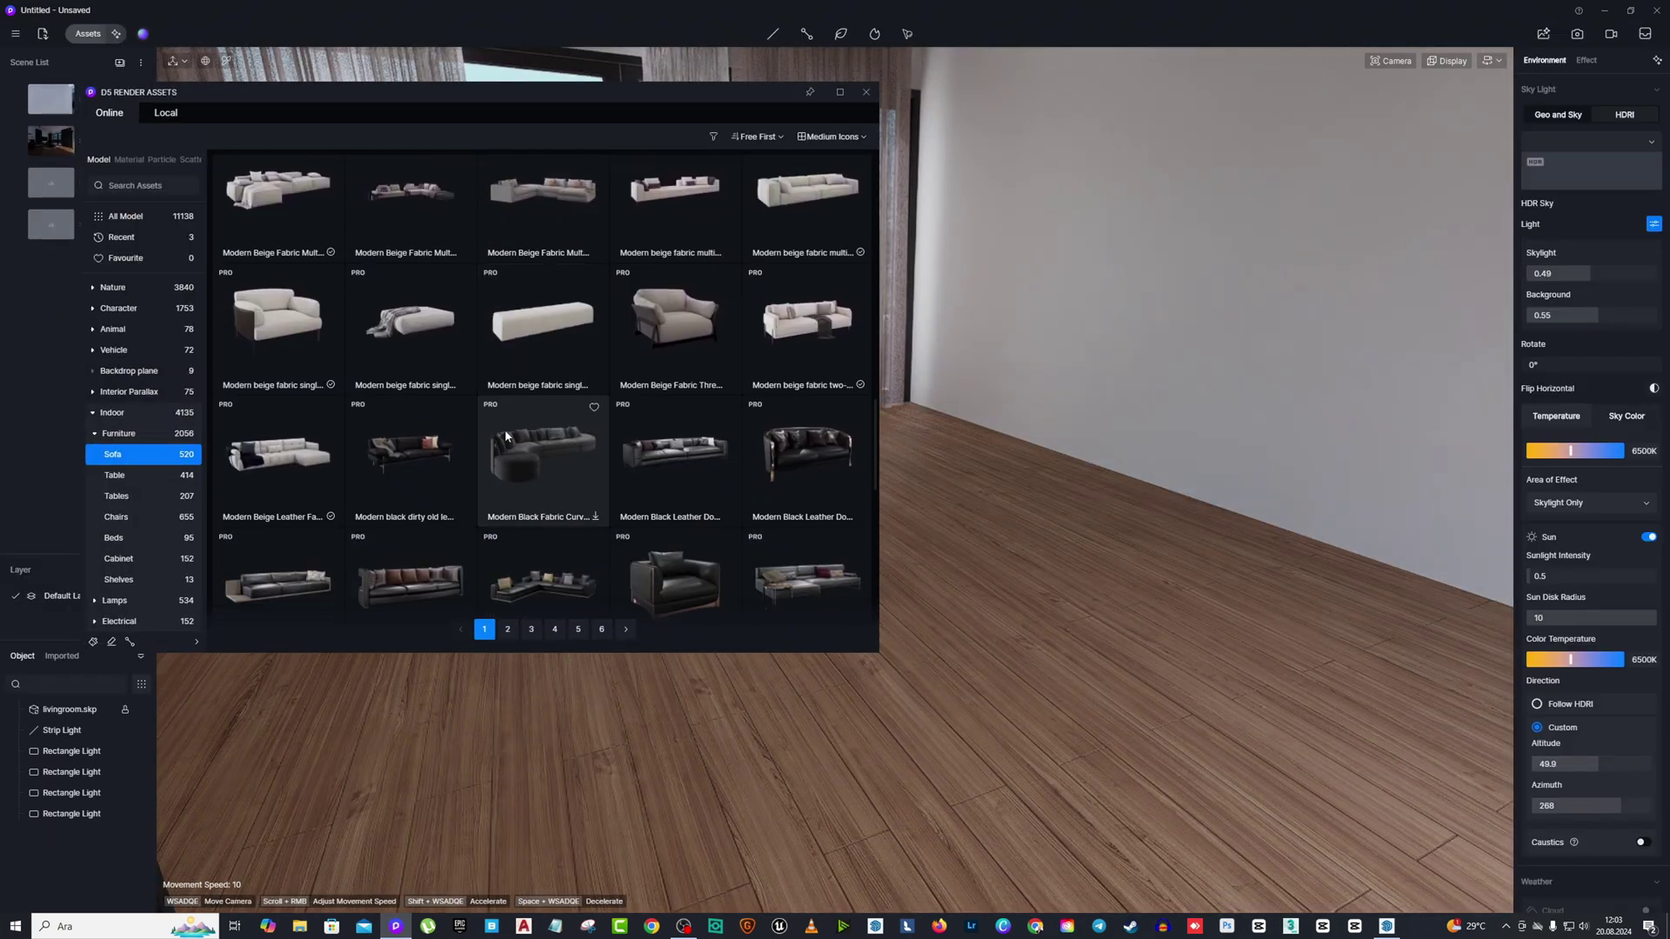
left_click(990, 534)
left_click_drag(978, 570, 841, 555)
right_click_drag(1131, 522, 1096, 504)
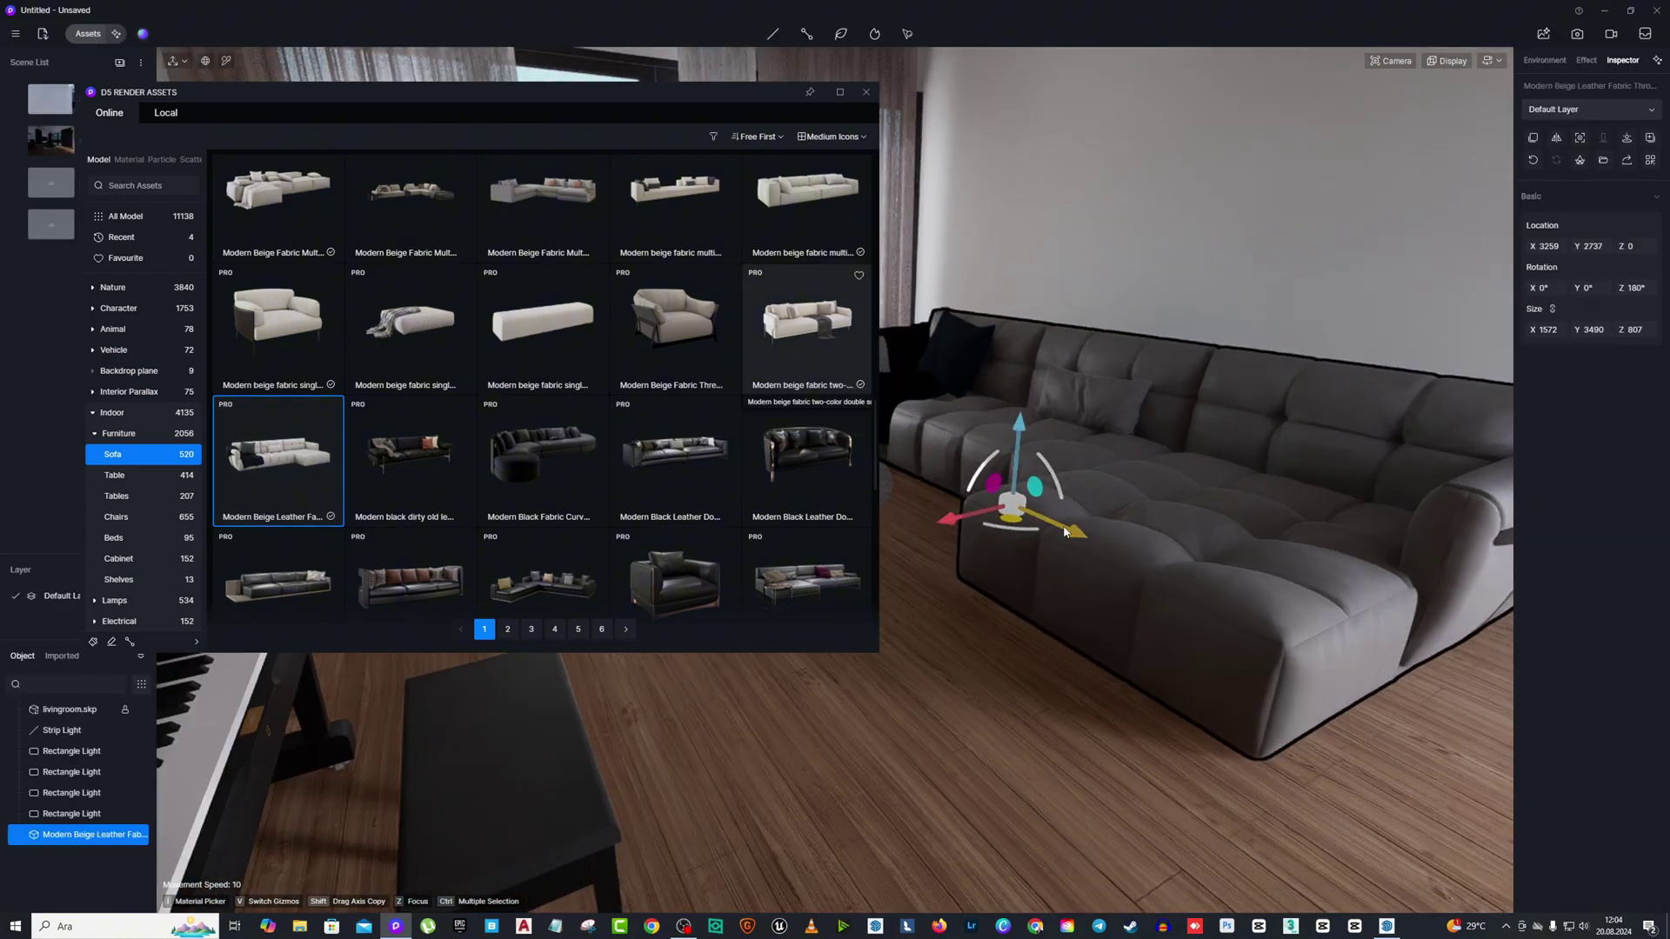
left_click_drag(1055, 520, 1013, 496)
left_click_drag(522, 92, 219, 127)
right_click_drag(1000, 435, 1000, 348)
key("Delete")
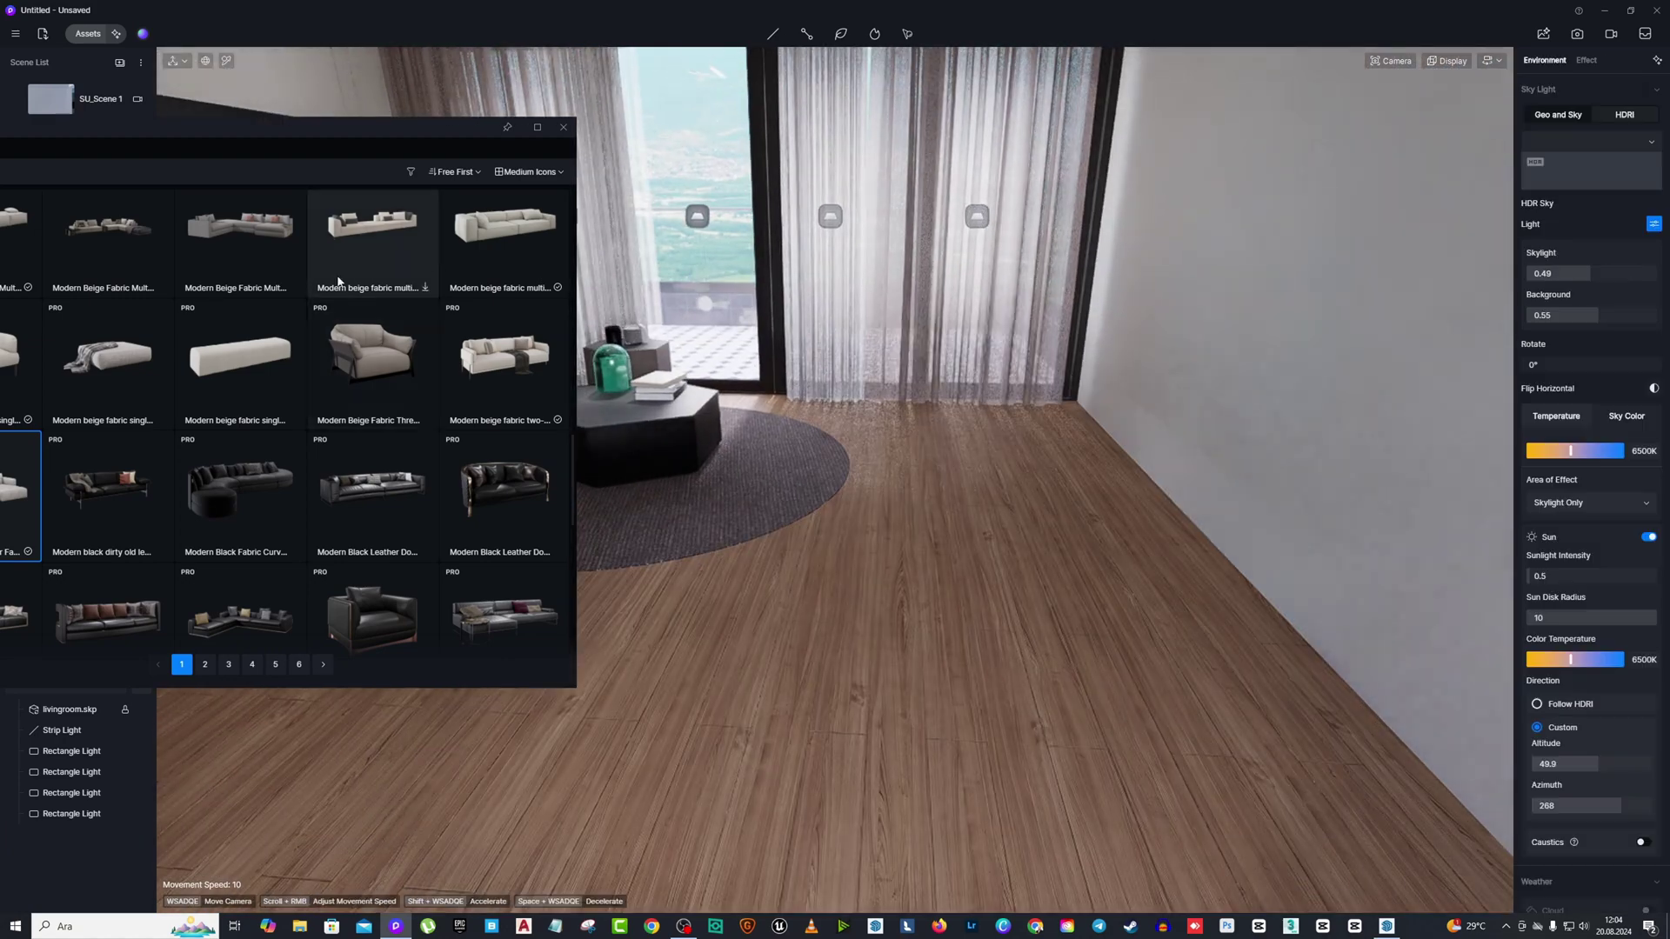
Examine the sofa models on the first two library pages for one that suits the living room.
left_click_drag(287, 127, 637, 131)
scroll(611, 334, "down", 1)
scroll(852, 573, "down", 1)
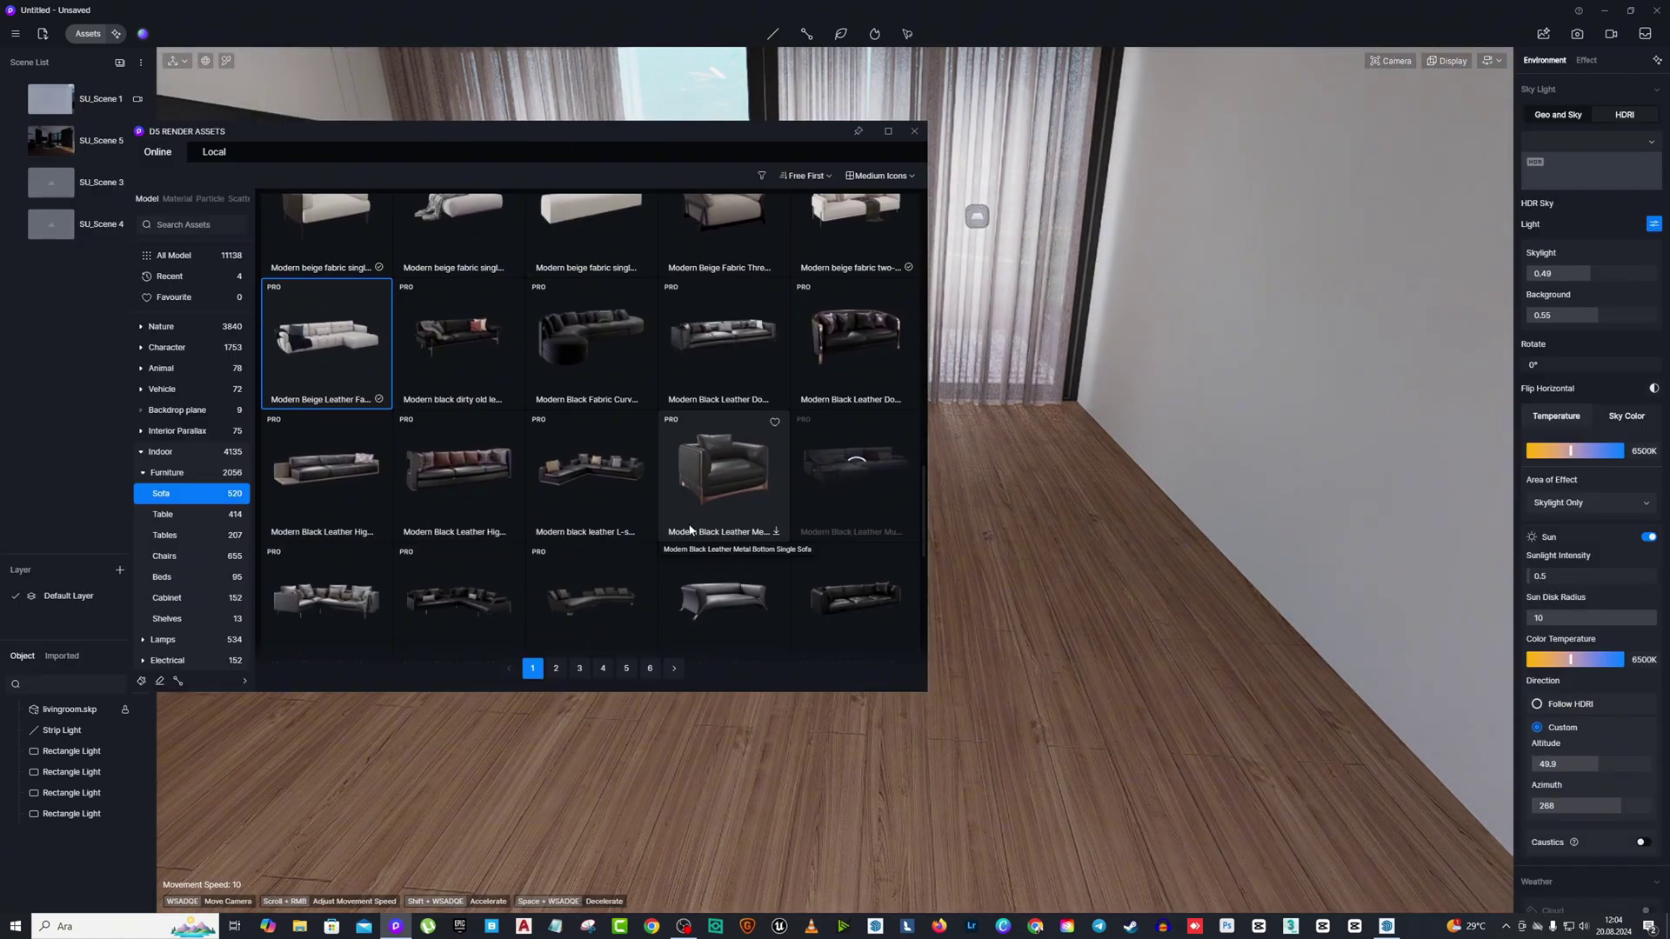
scroll(666, 453, "down", 1)
scroll(872, 624, "down", 4)
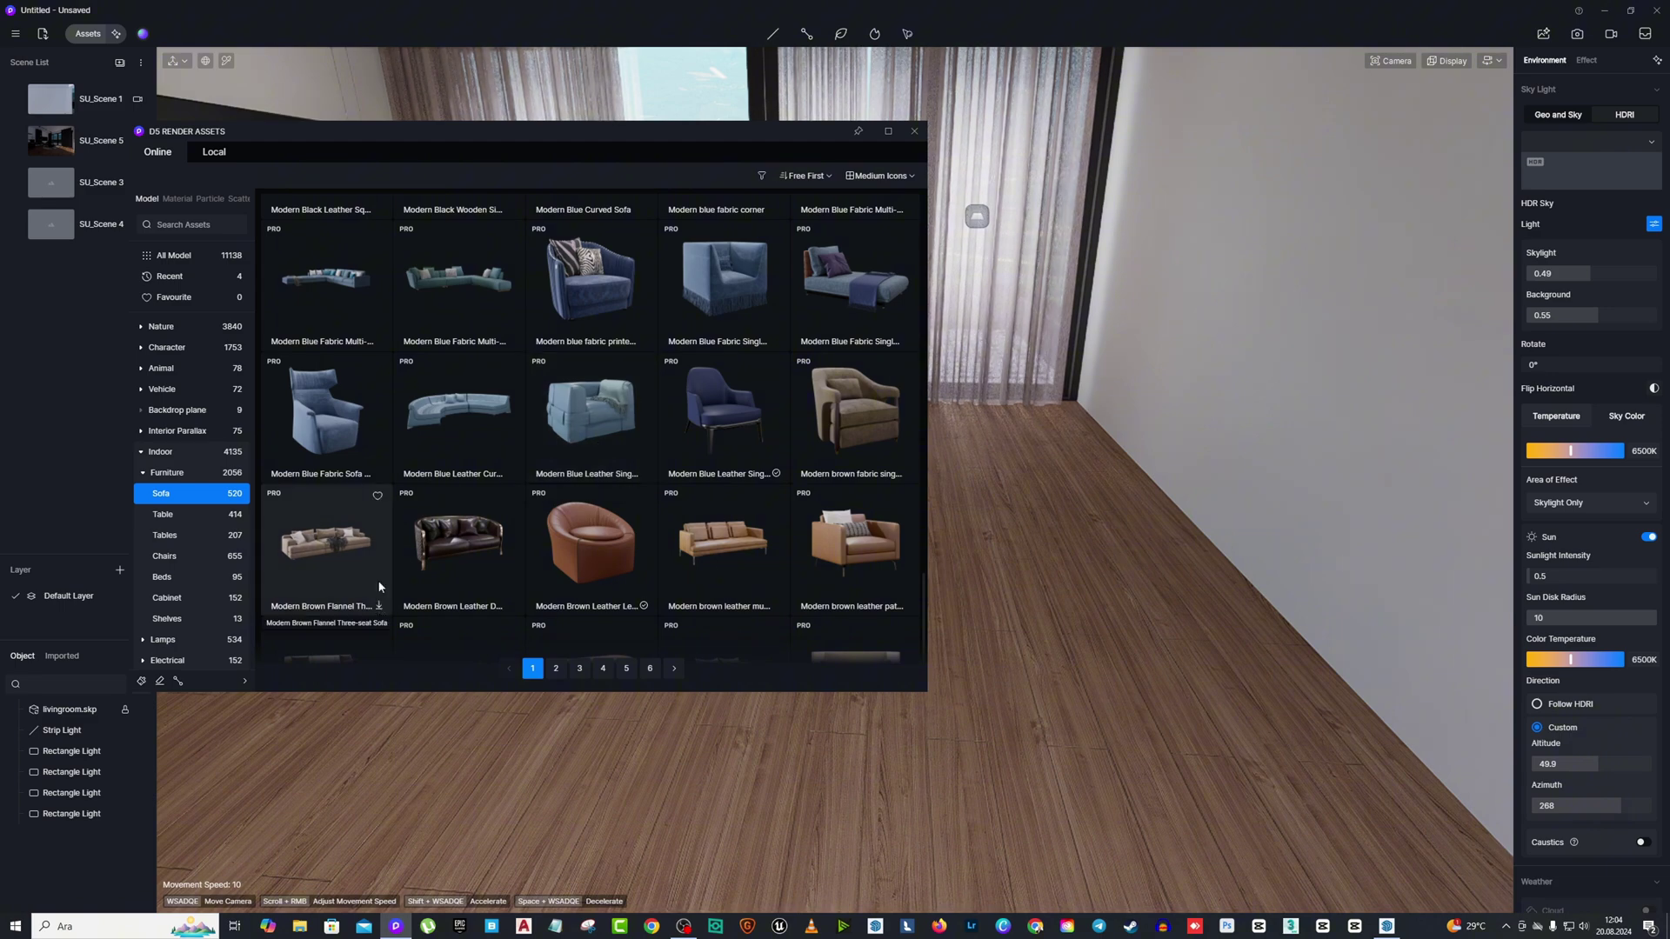
scroll(756, 493, "up", 2)
scroll(672, 465, "down", 5)
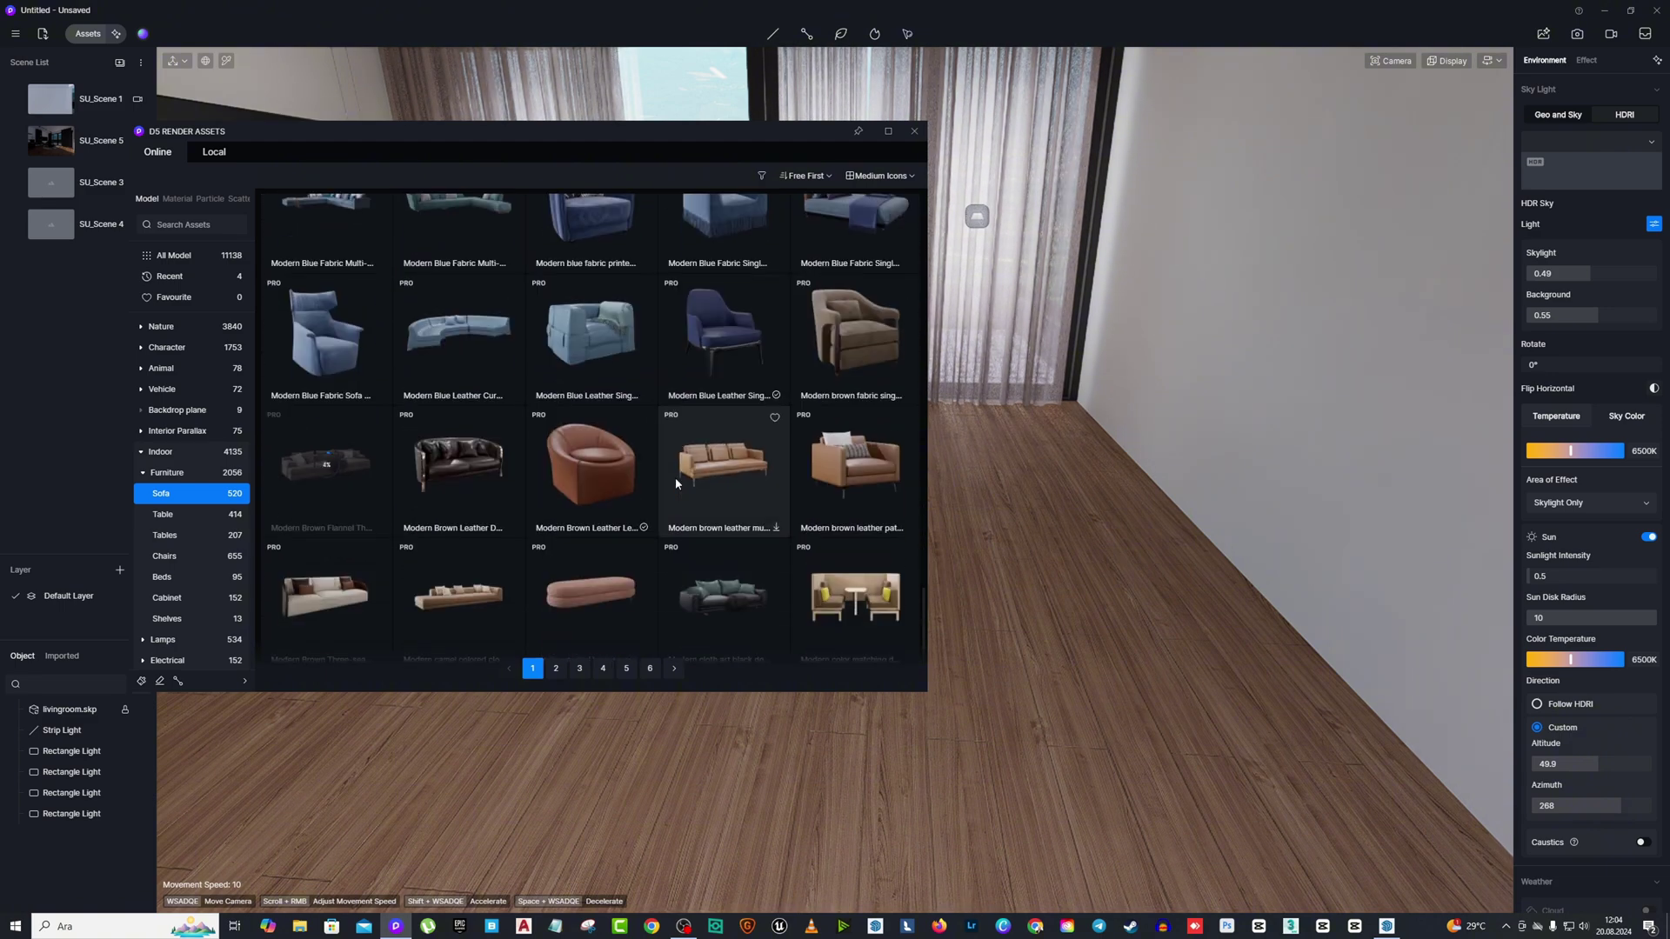
left_click(556, 668)
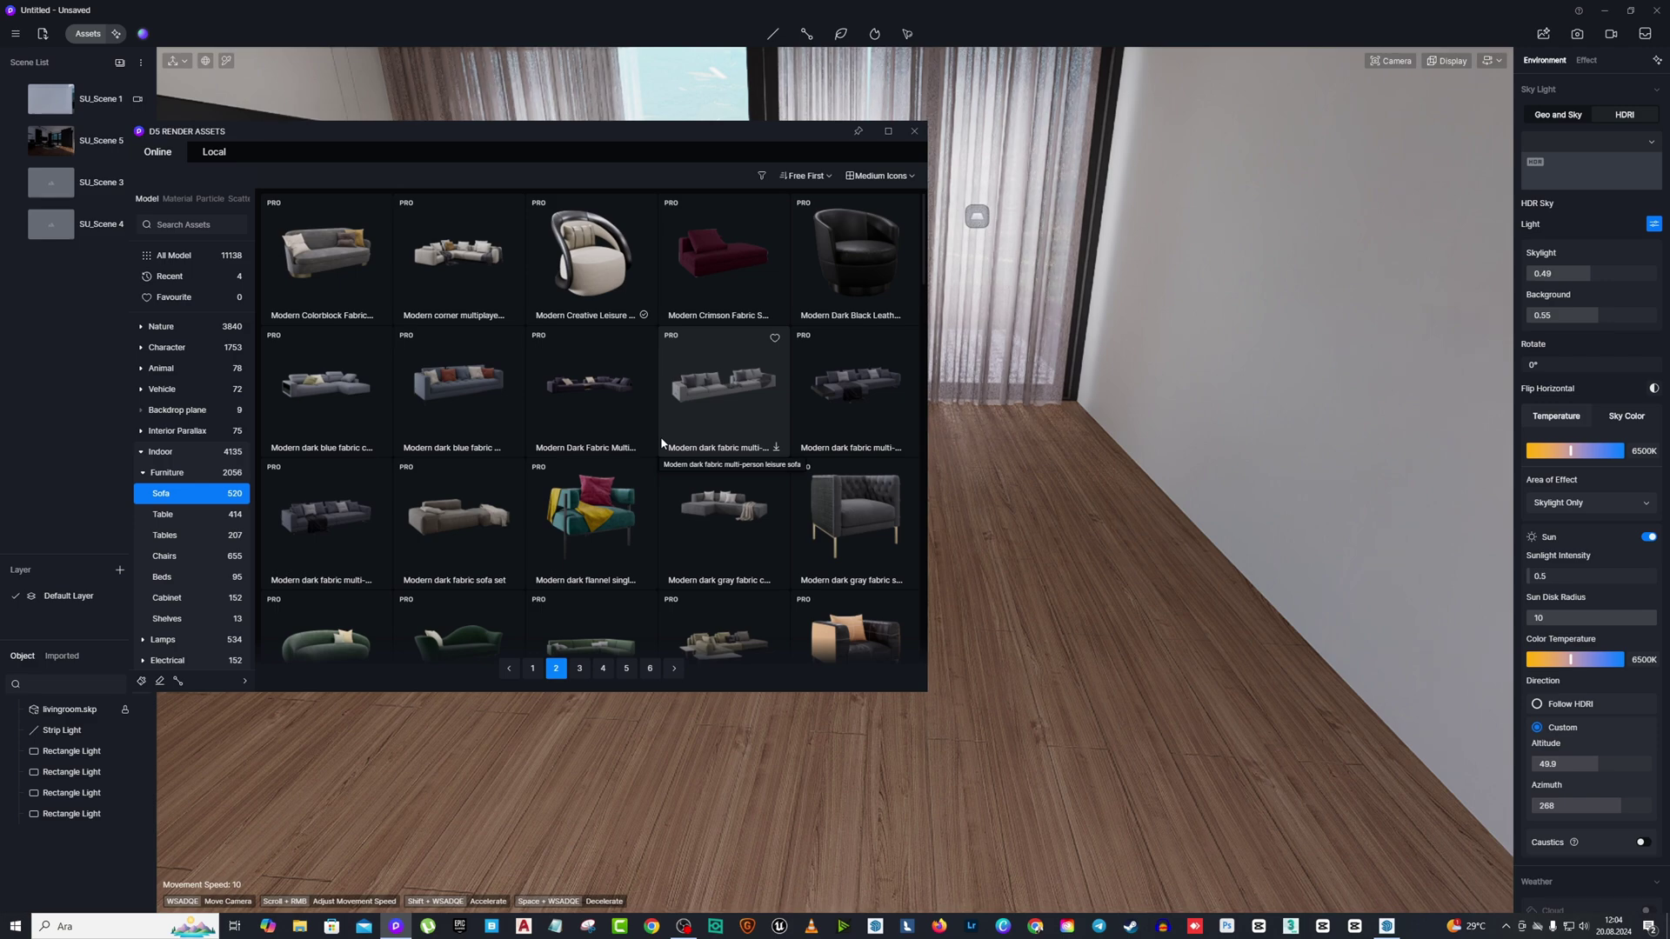
scroll(740, 491, "down", 1)
scroll(748, 492, "up", 1)
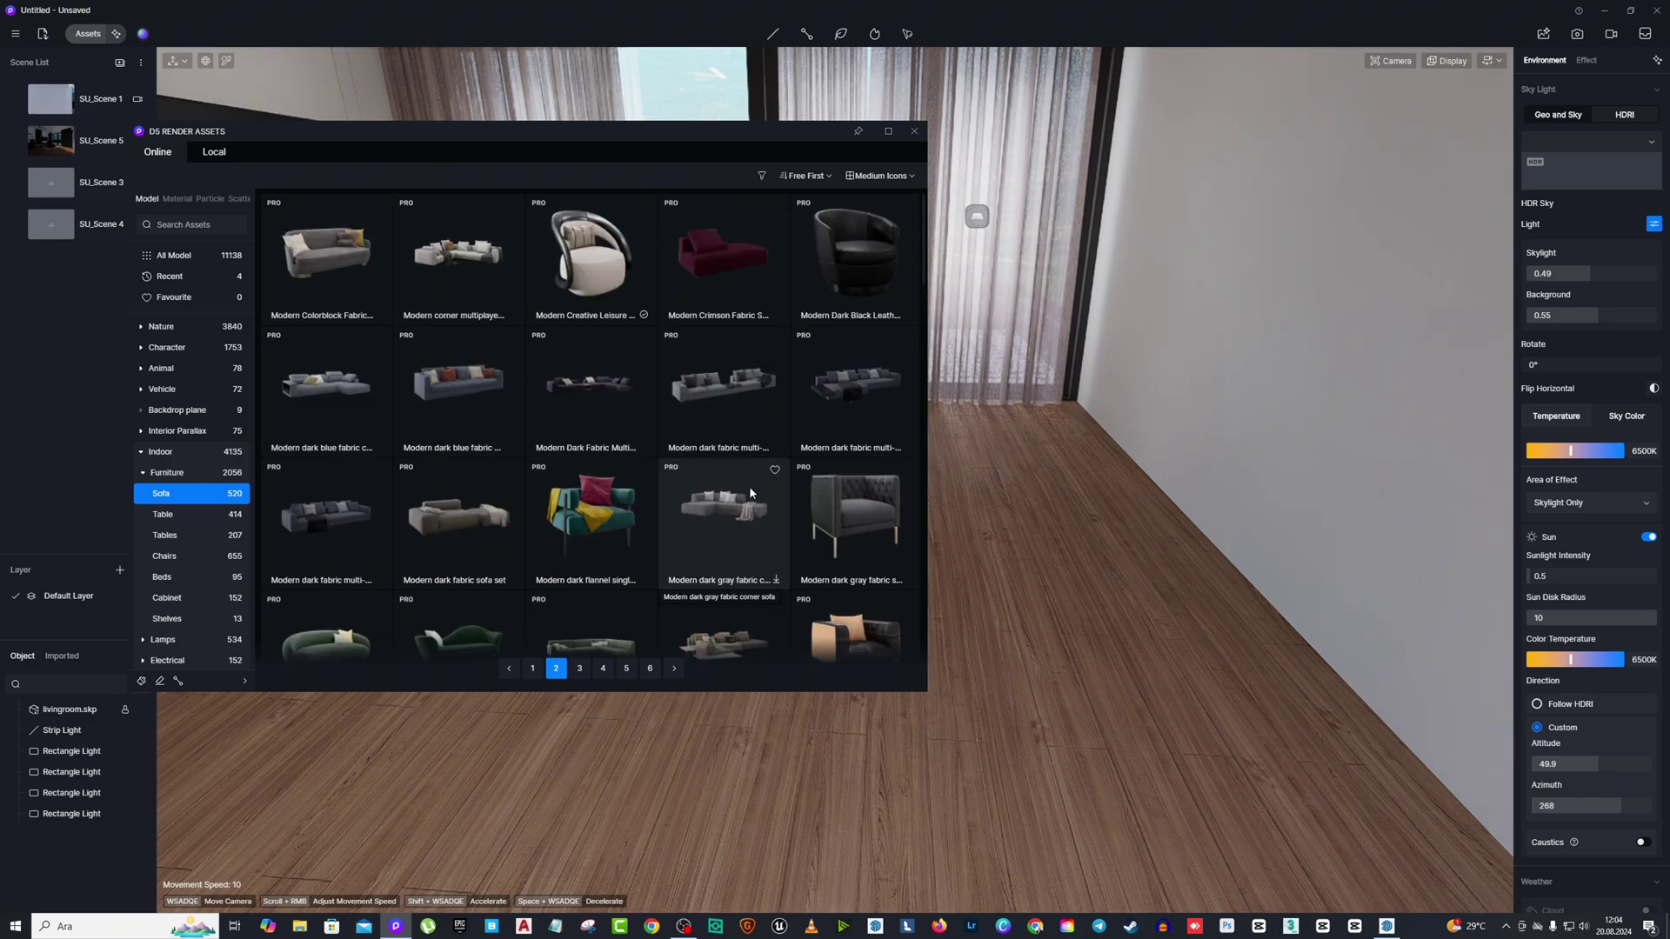
scroll(726, 520, "down", 1)
scroll(713, 513, "up", 1)
scroll(695, 465, "down", 3)
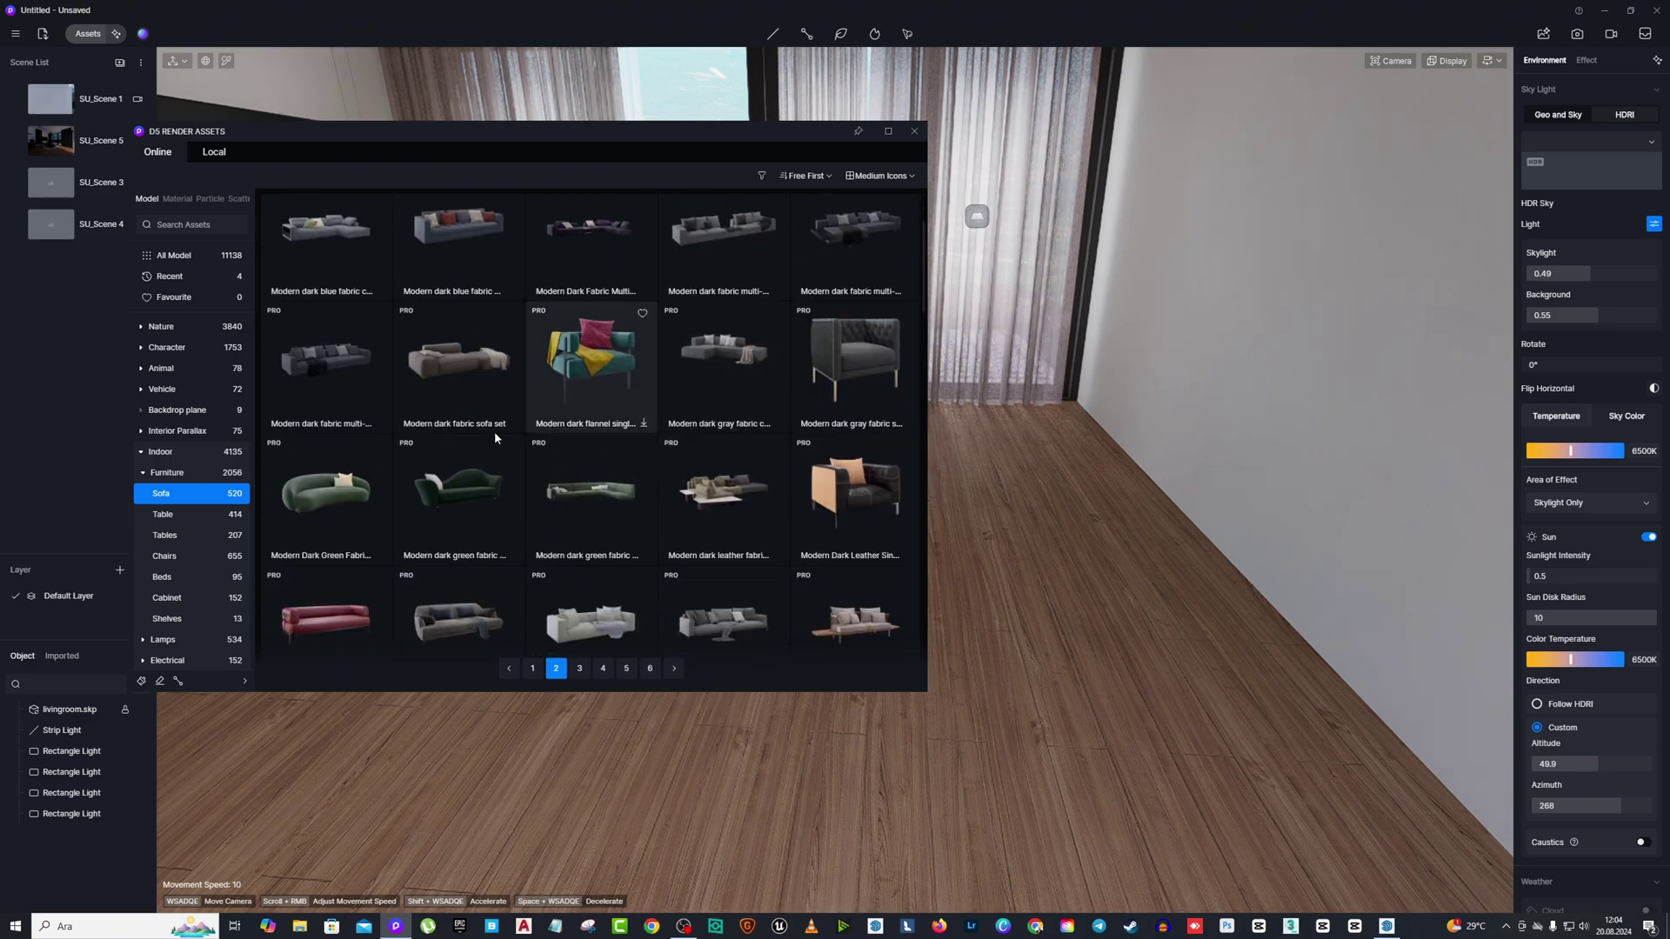
left_click(532, 668)
scroll(689, 454, "down", 3)
scroll(685, 447, "down", 10)
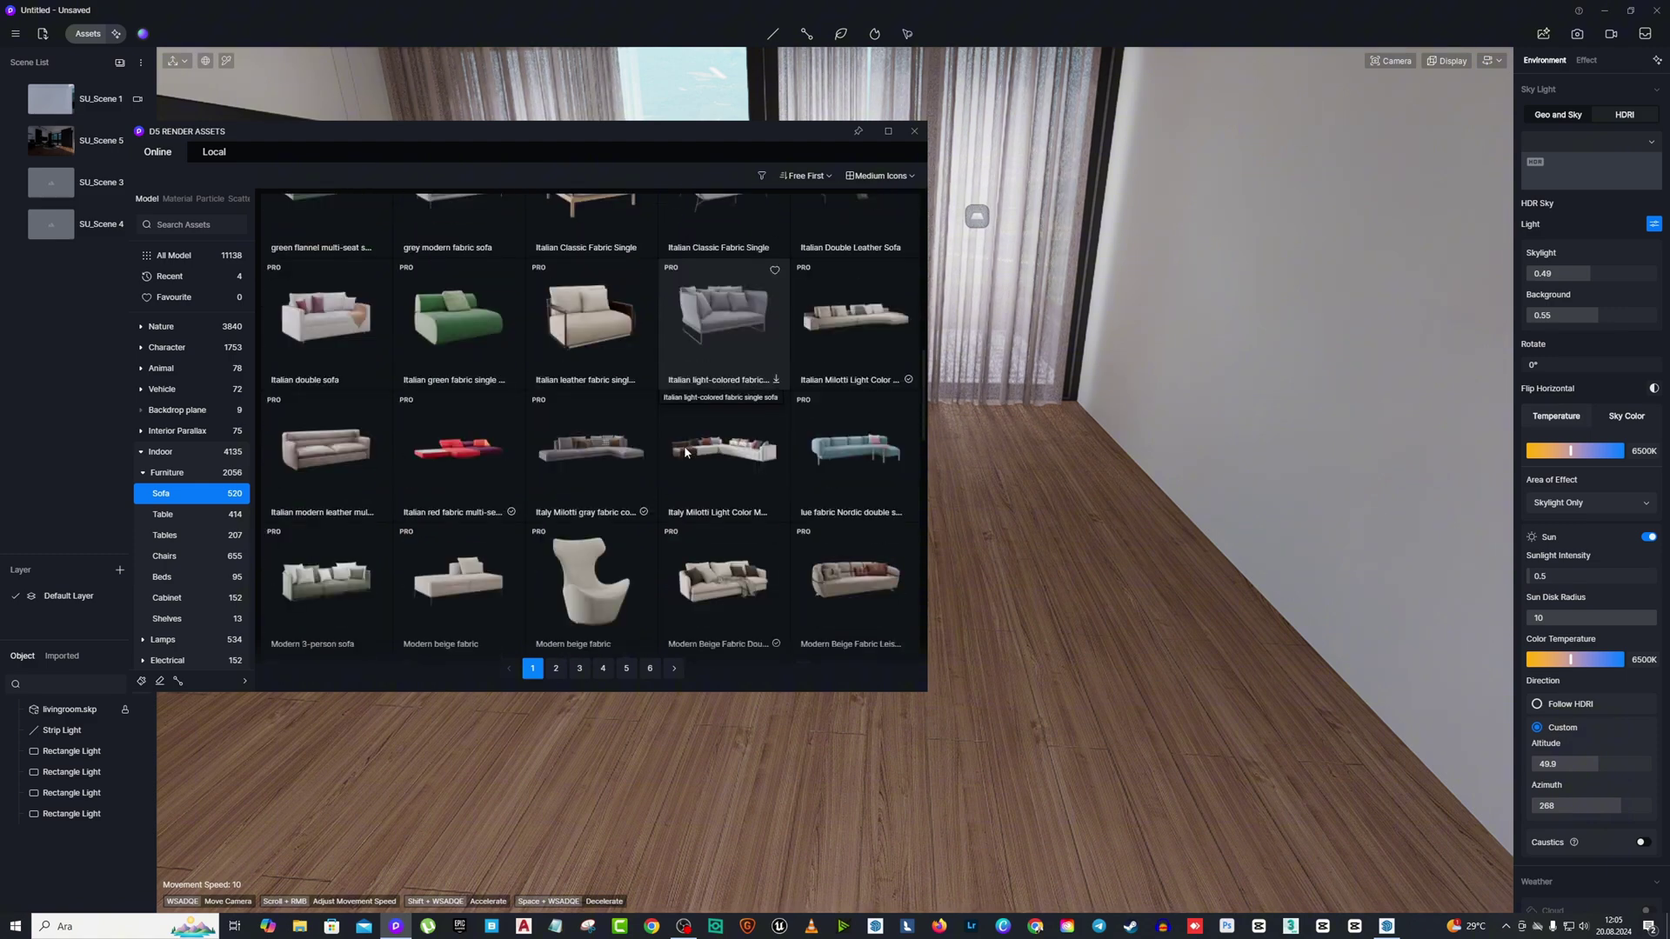
Place the Modern Black Leather Multi-Person sofa along the bare wall, rotated 180°, at about X 3735, Y 2142.
left_click(856, 522)
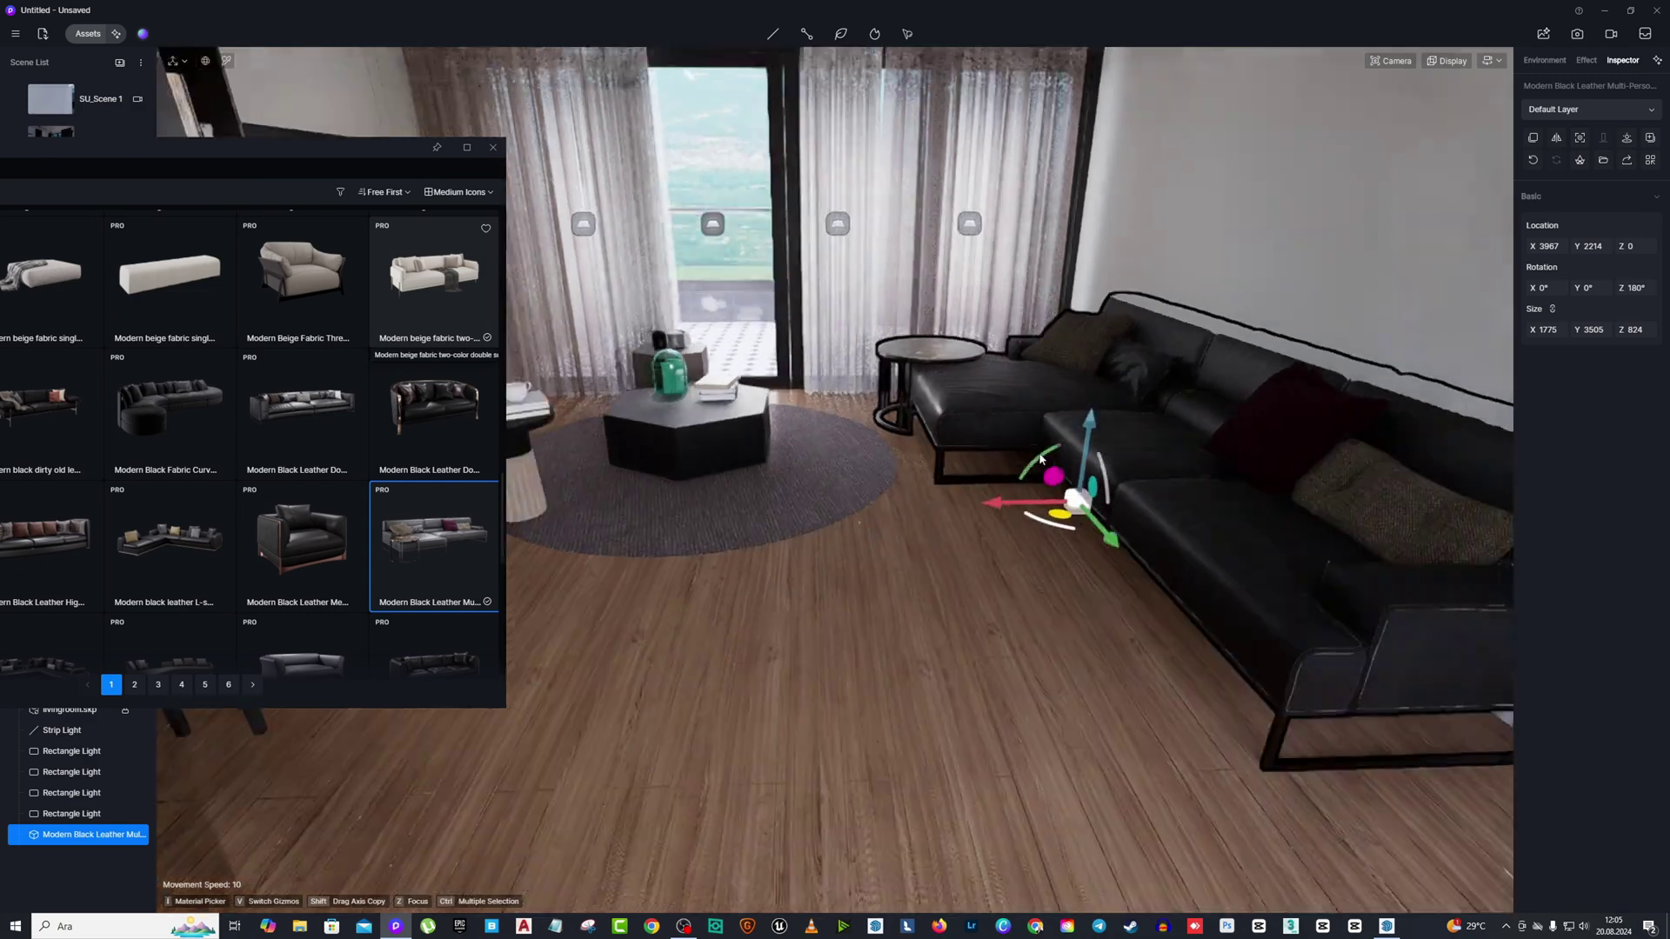
left_click_drag(946, 488, 856, 492)
right_click_drag(870, 487, 1052, 409)
right_click_drag(936, 560, 611, 520)
left_click_drag(610, 520, 624, 517)
right_click_drag(625, 517, 1034, 432)
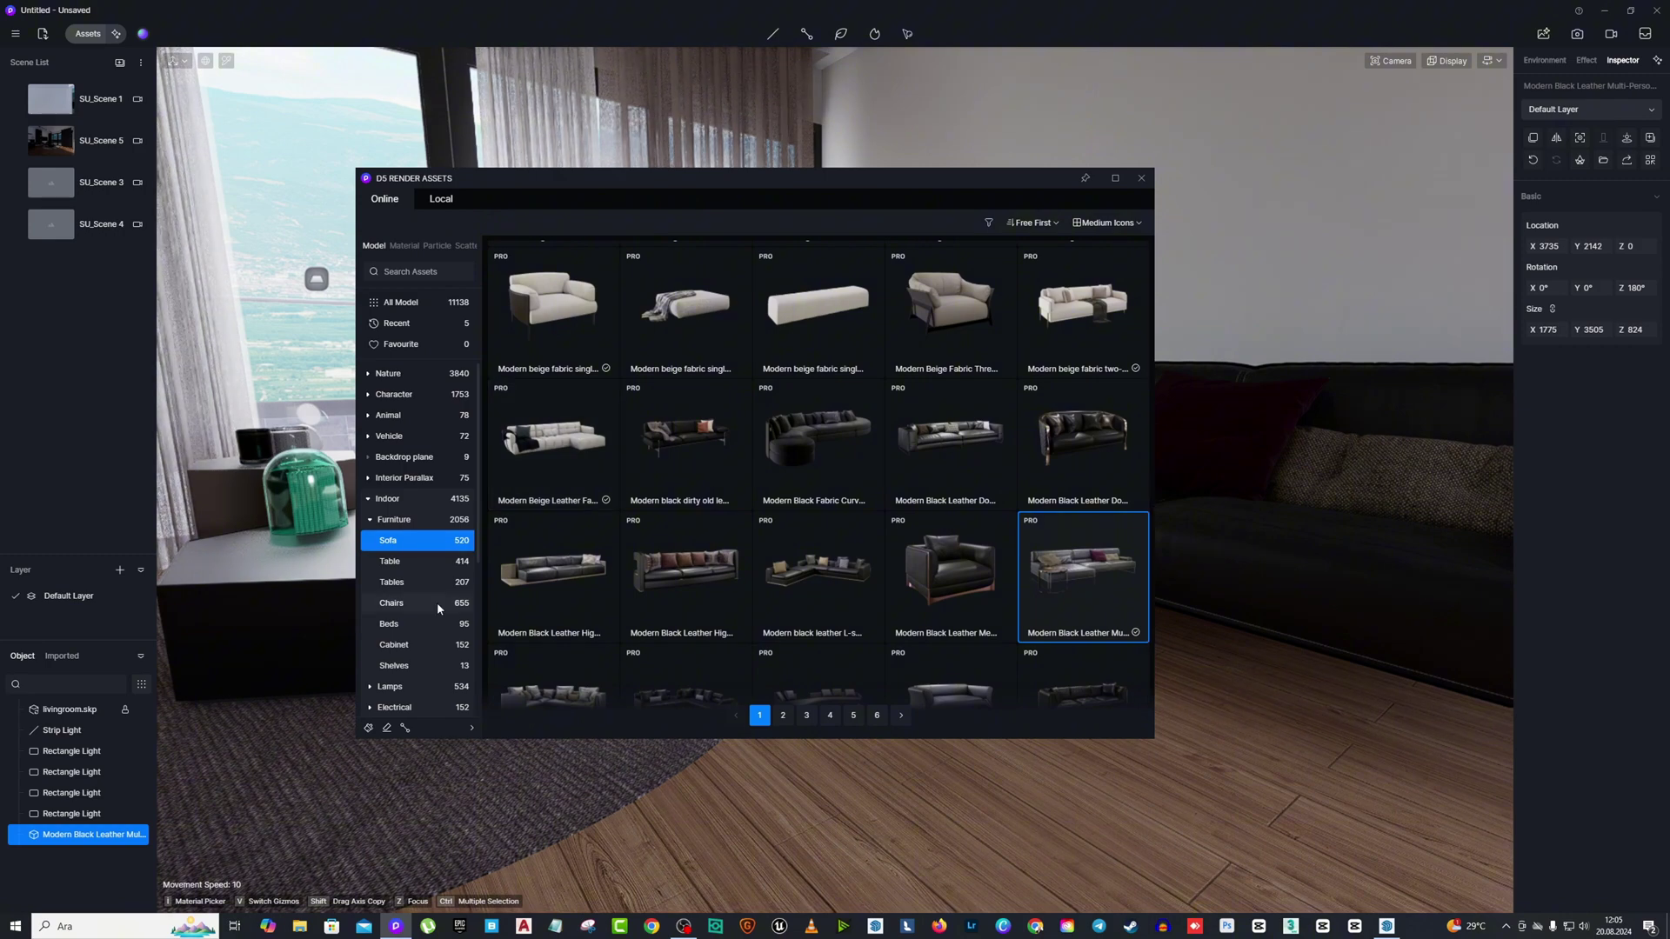
Place the American magazine display model from the Accessories category on the floor in front of the sofa, at about X 3456, Y 2891.
scroll(452, 569, "up", 3)
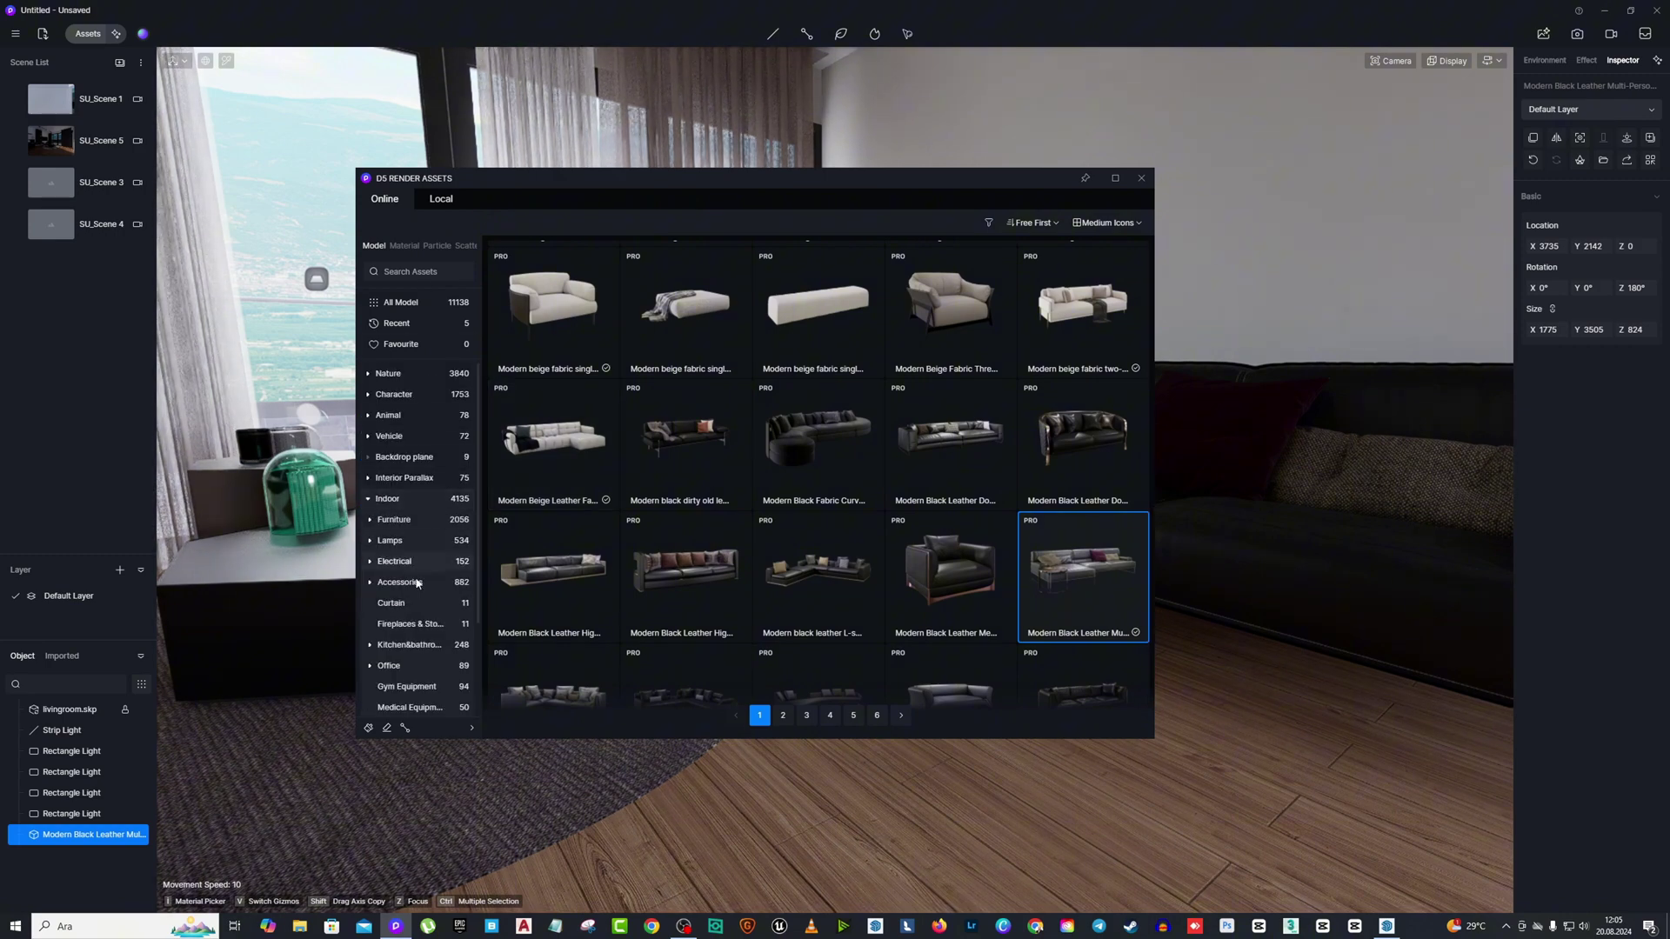
left_click(417, 583)
left_click_drag(825, 183, 744, 188)
scroll(759, 444, "down", 5)
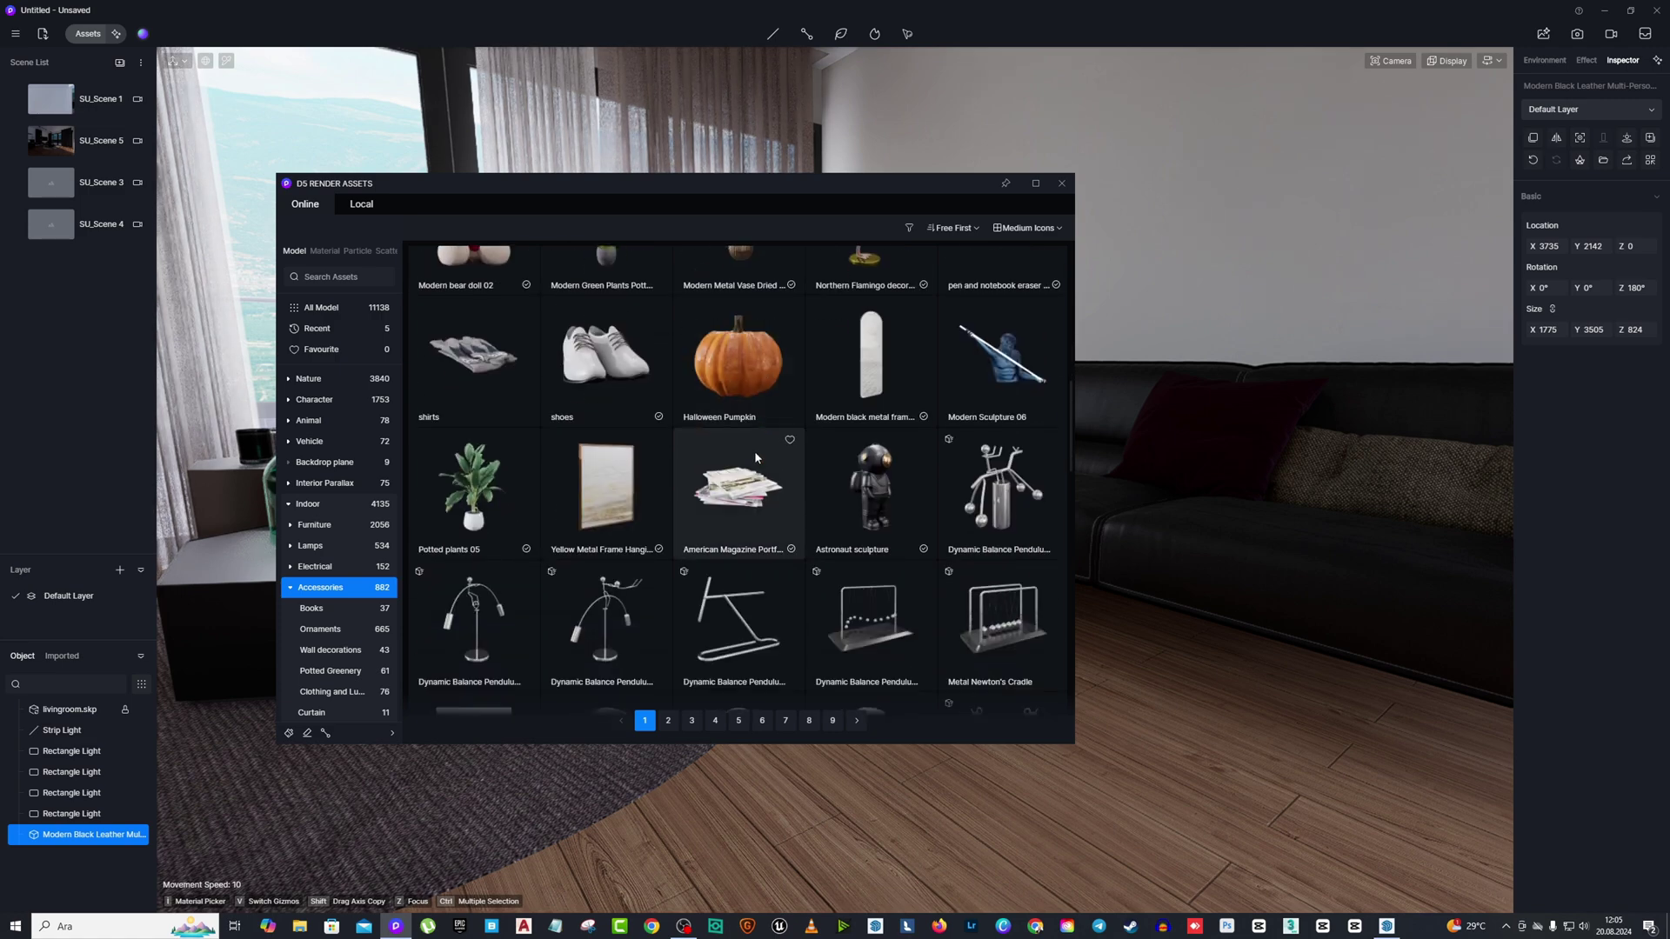
scroll(754, 453, "down", 15)
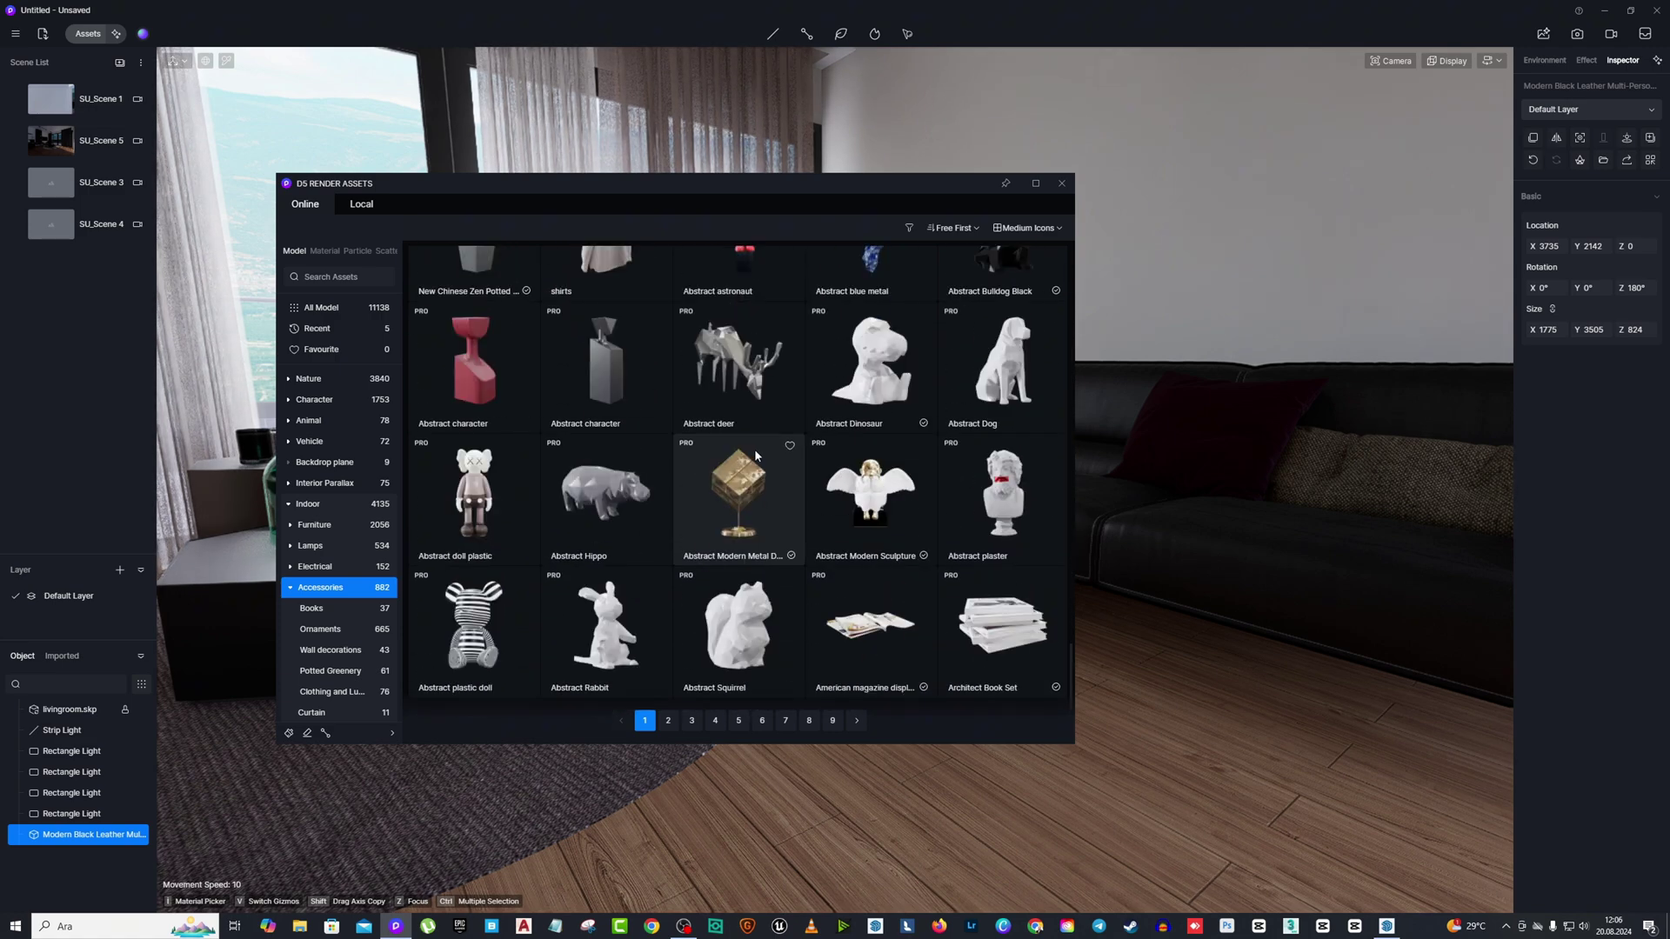
scroll(755, 456, "down", 1)
left_click_drag(745, 186, 639, 238)
left_click(778, 635)
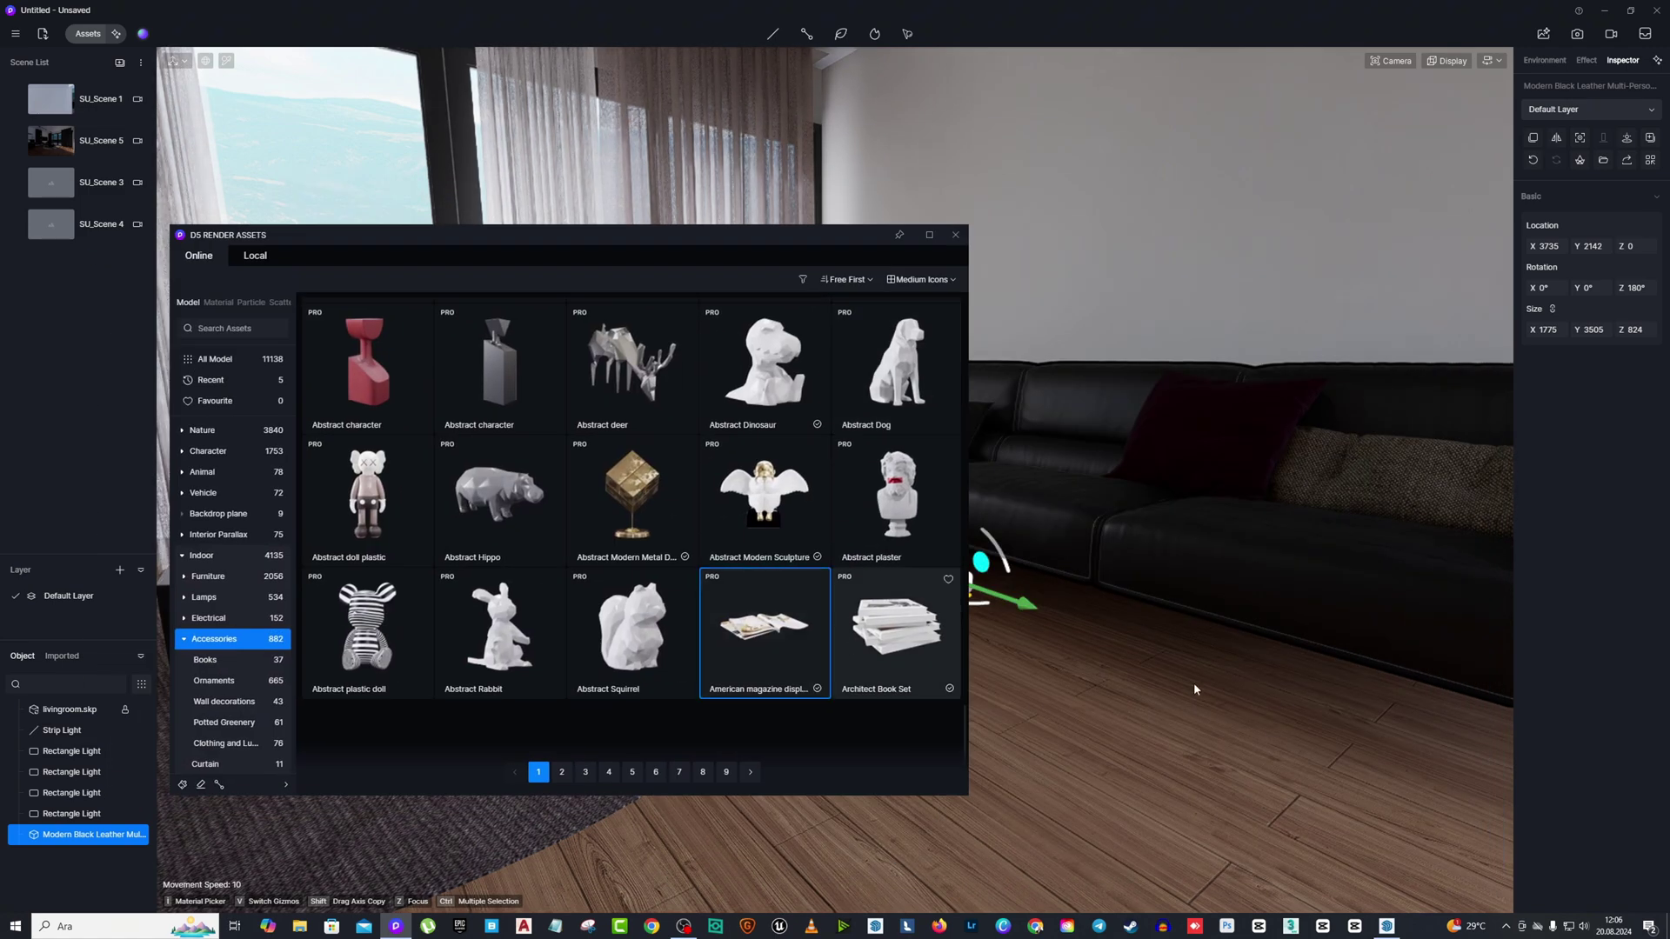
left_click(1101, 666)
scroll(1229, 566, "down", 3)
right_click_drag(1230, 566, 1312, 548)
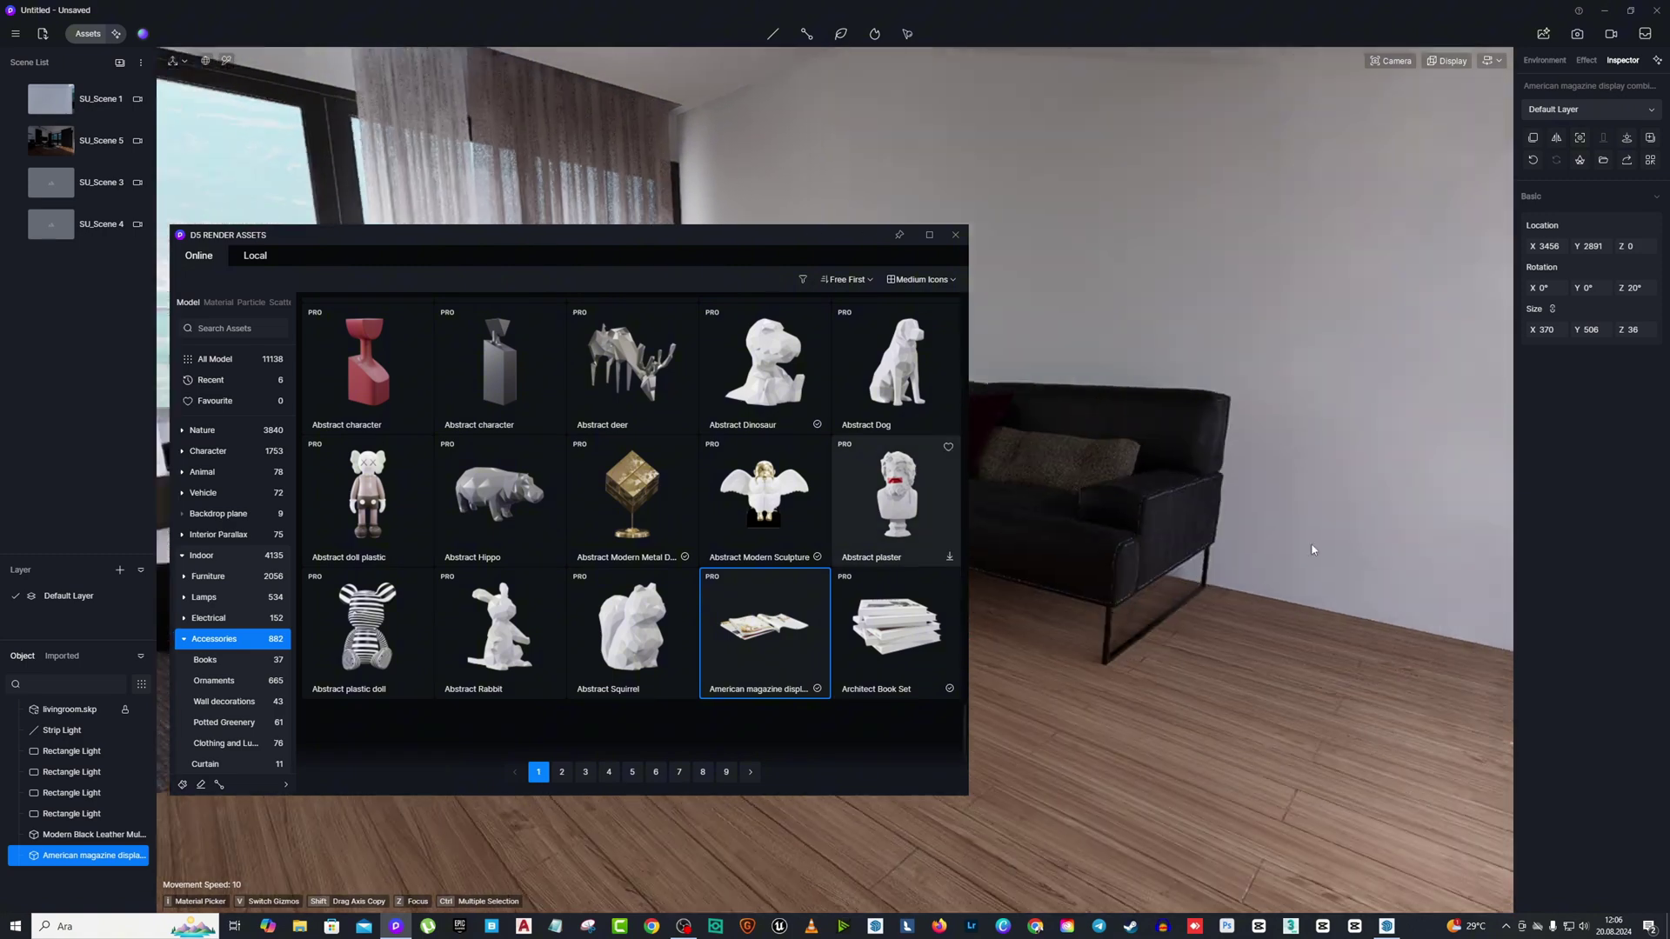
Hang the first White Frame Paintings wall decoration above the sofa, rotated 180°, at about X 4647, Y 2312, Z 1235.
scroll(221, 596, "down", 5)
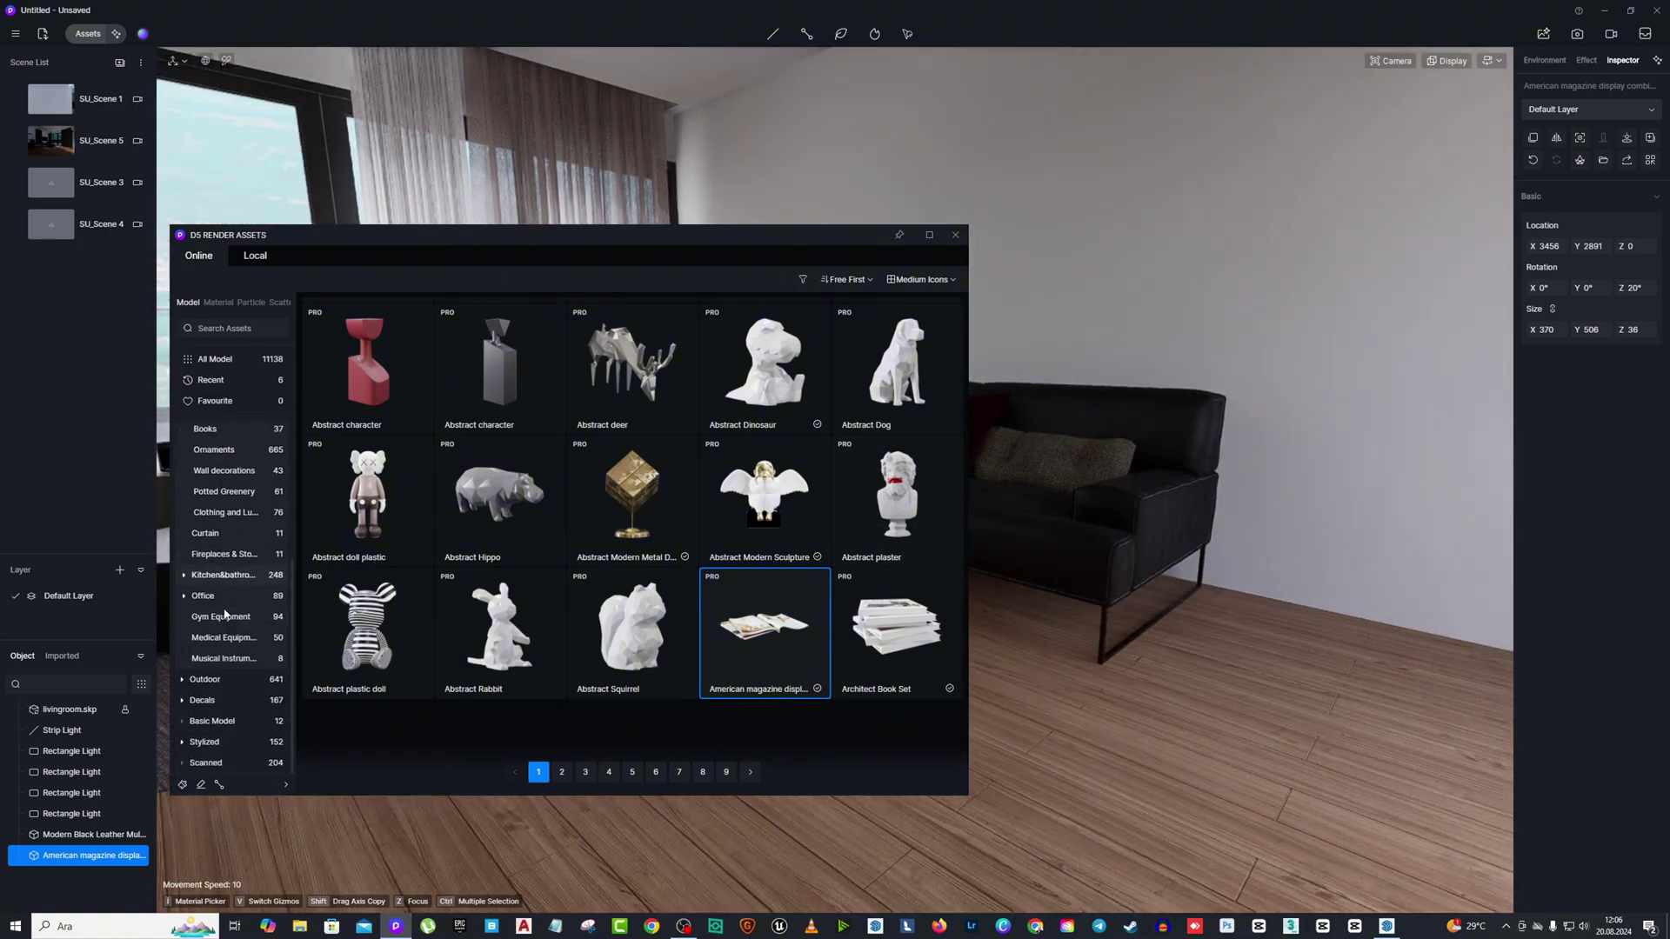
left_click(224, 549)
scroll(666, 677, "down", 5)
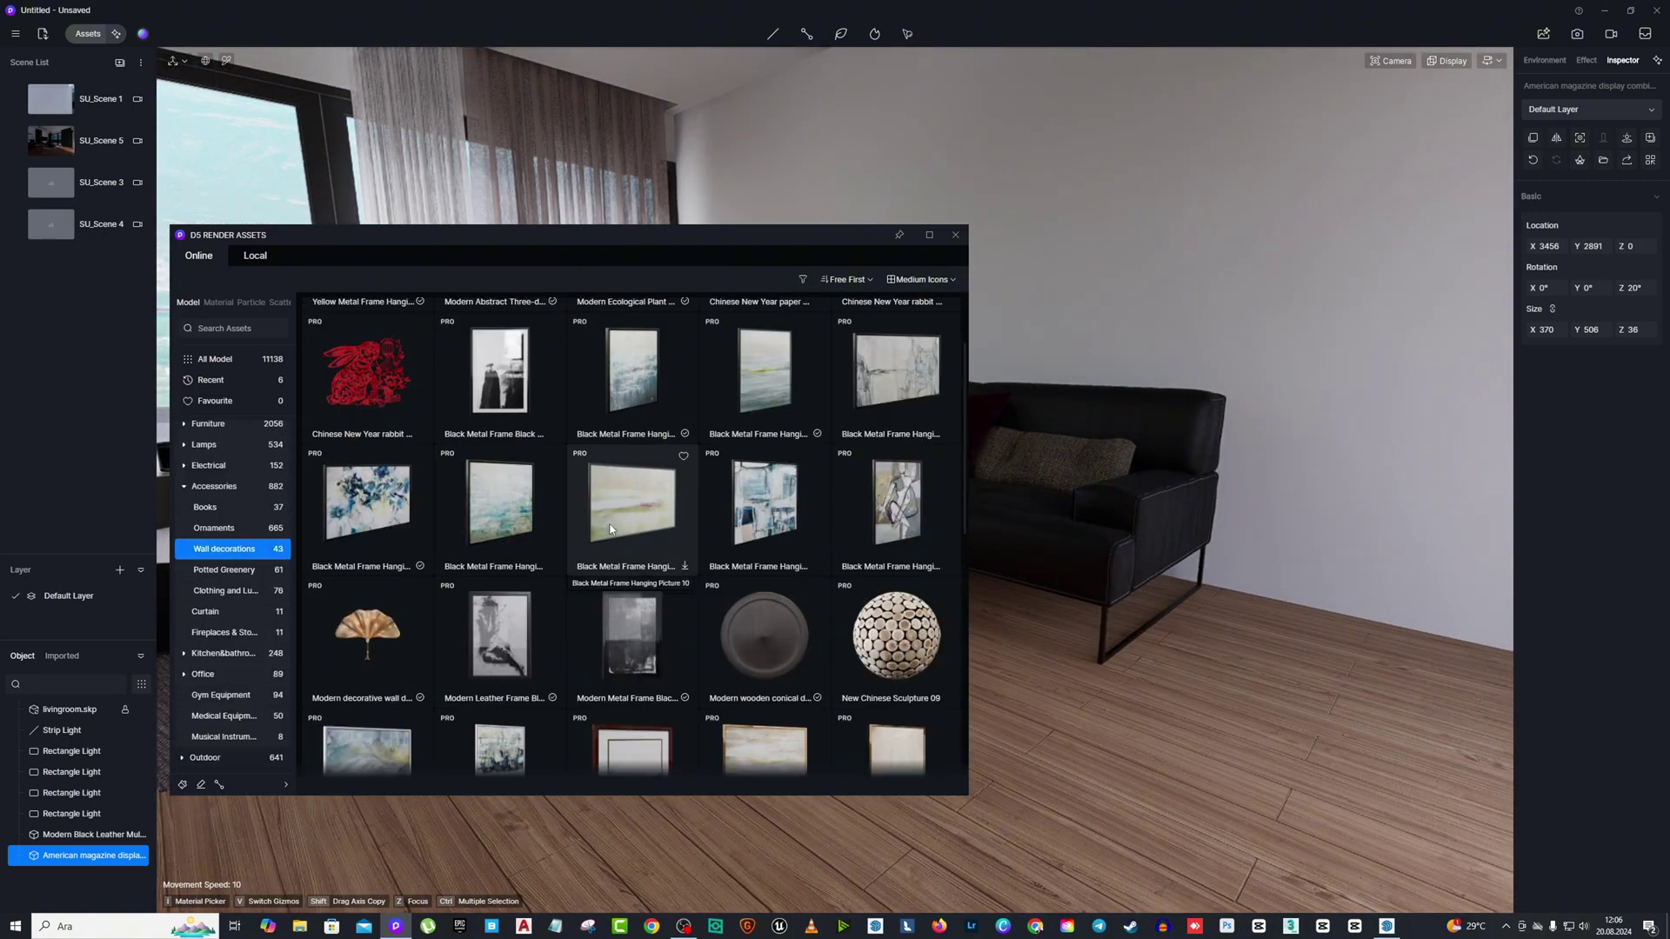
scroll(666, 677, "down", 1)
left_click(383, 533)
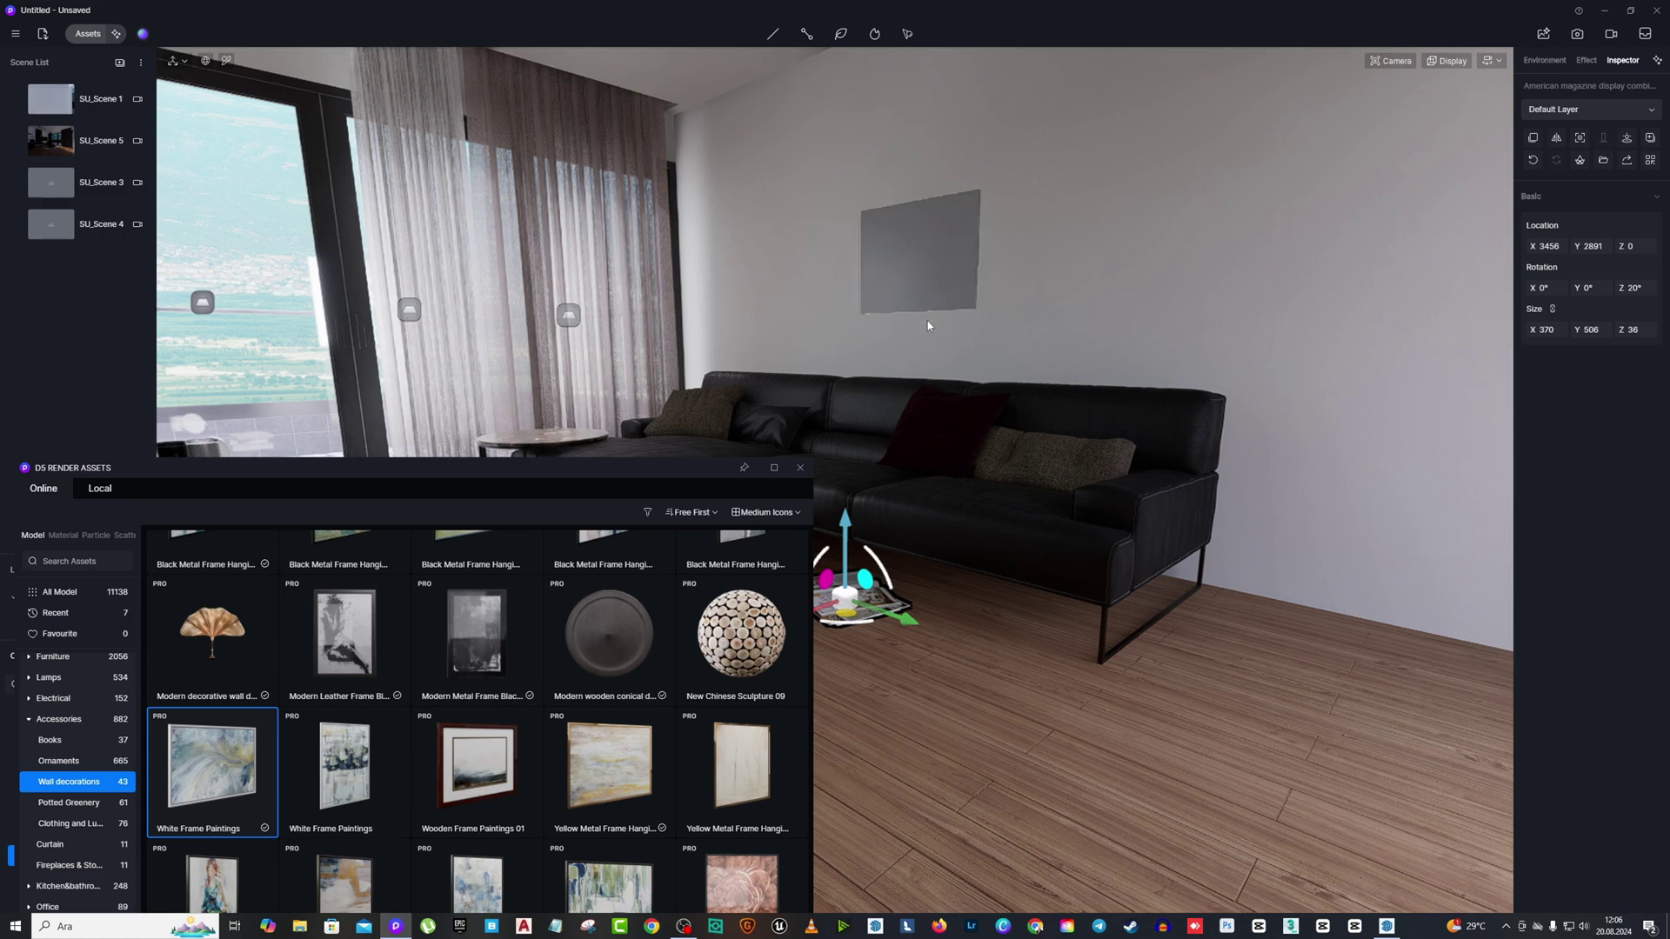
left_click(929, 306)
scroll(936, 278, "up", 3)
mouse_move(984, 425)
left_mouse_down()
mouse_move(1079, 374)
mouse_move(1094, 283)
left_mouse_up()
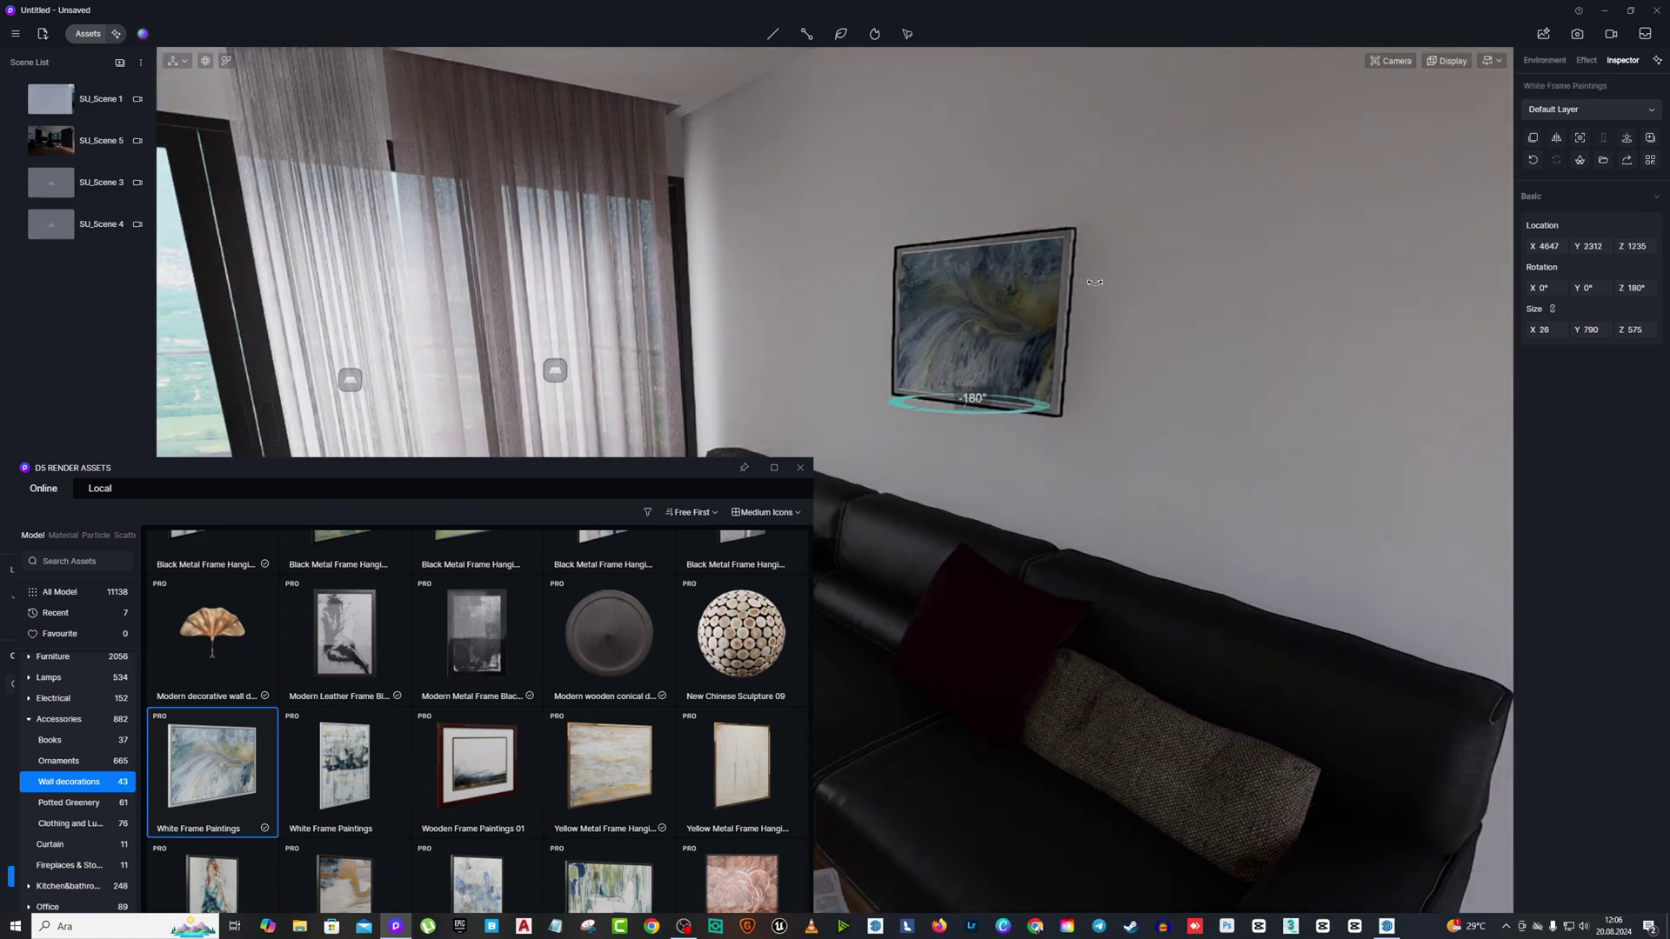
Scale the painting up uniformly to about 55 × 1657 × 1206.
middle_click_drag(1097, 324, 1205, 339)
left_click_drag(1106, 396, 1161, 379)
scroll(1140, 383, "down", 2)
middle_click_drag(1140, 384, 1191, 374)
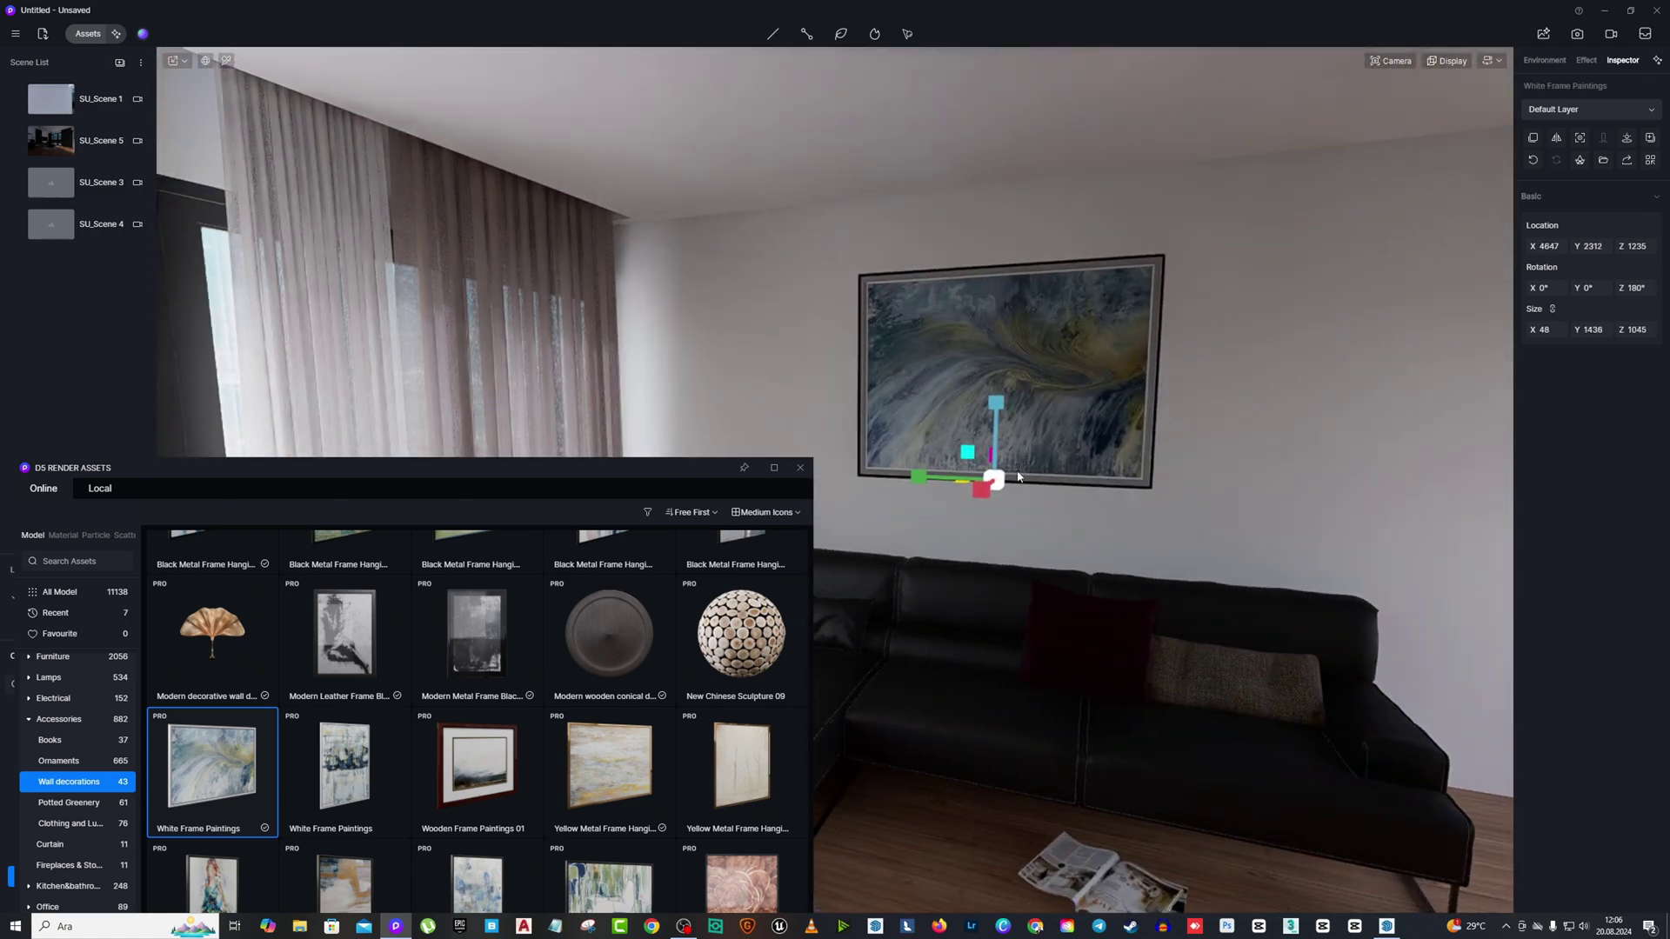
left_click_drag(993, 481, 1044, 474)
left_click(1189, 543)
mouse_move(1226, 540)
middle_mouse_down()
mouse_move(1192, 551)
mouse_move(1308, 498)
middle_mouse_up()
scroll(1192, 551, "down", 3)
left_click(1039, 434)
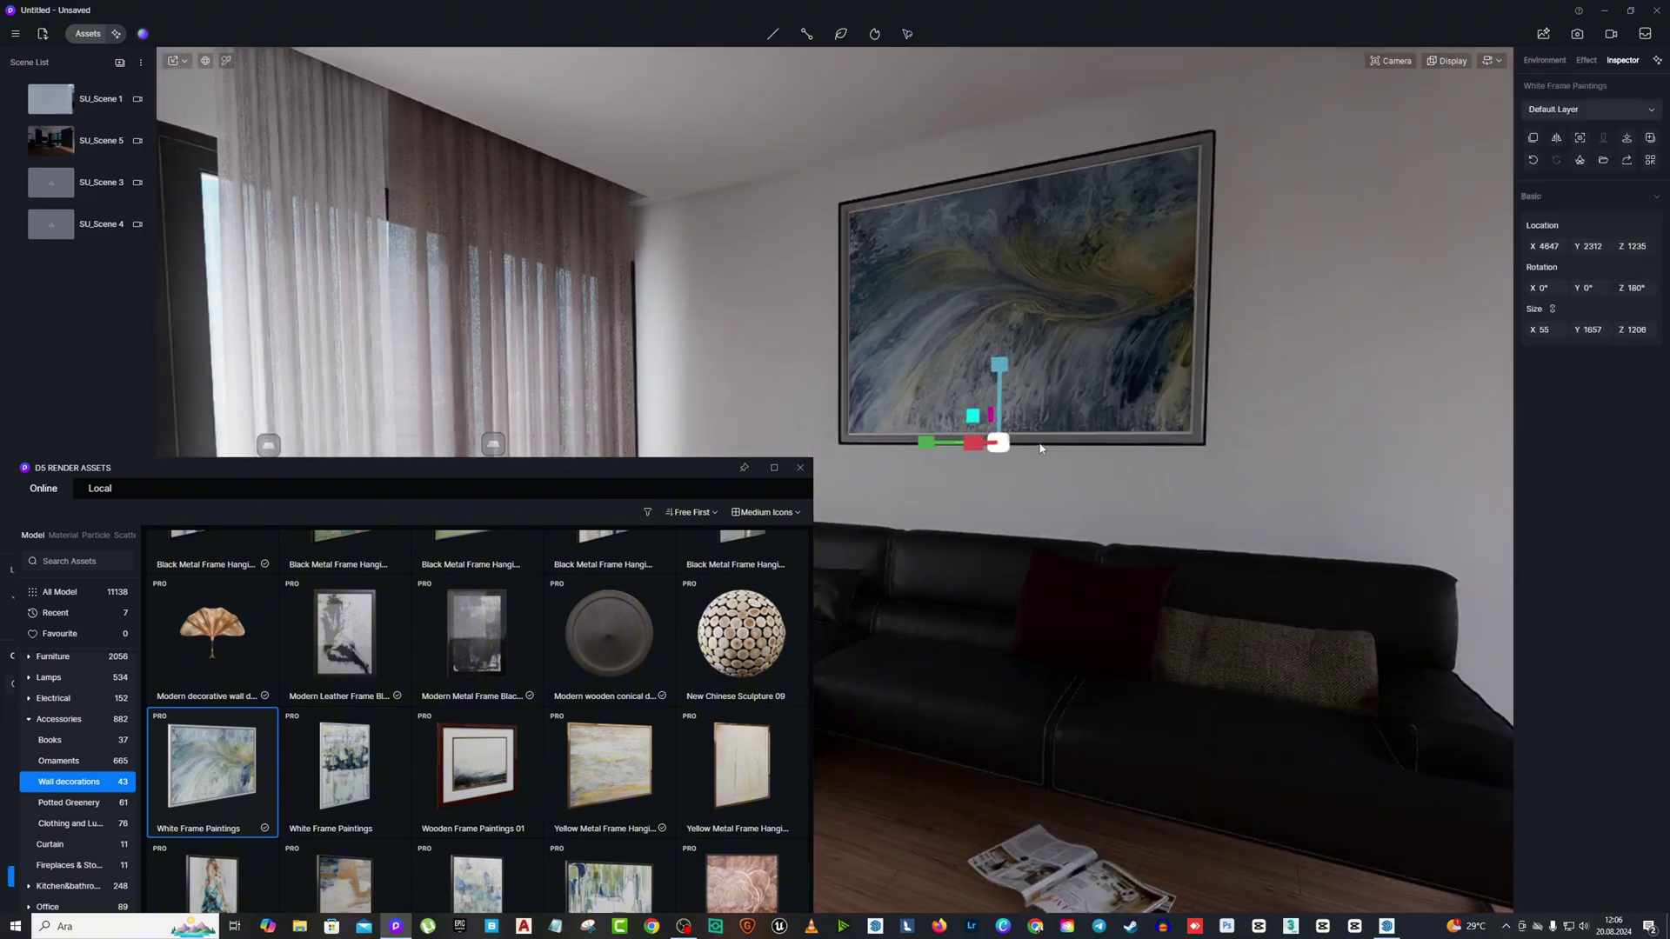
Lower the painting to about Z 1071 and adjust its offset from the wall to about X 4630.
mouse_move(1040, 451)
middle_mouse_down()
mouse_move(757, 488)
mouse_move(435, 439)
middle_mouse_up()
scroll(1008, 461, "up", 5)
left_click_drag(1039, 469, 1054, 469)
scroll(1054, 470, "down", 3)
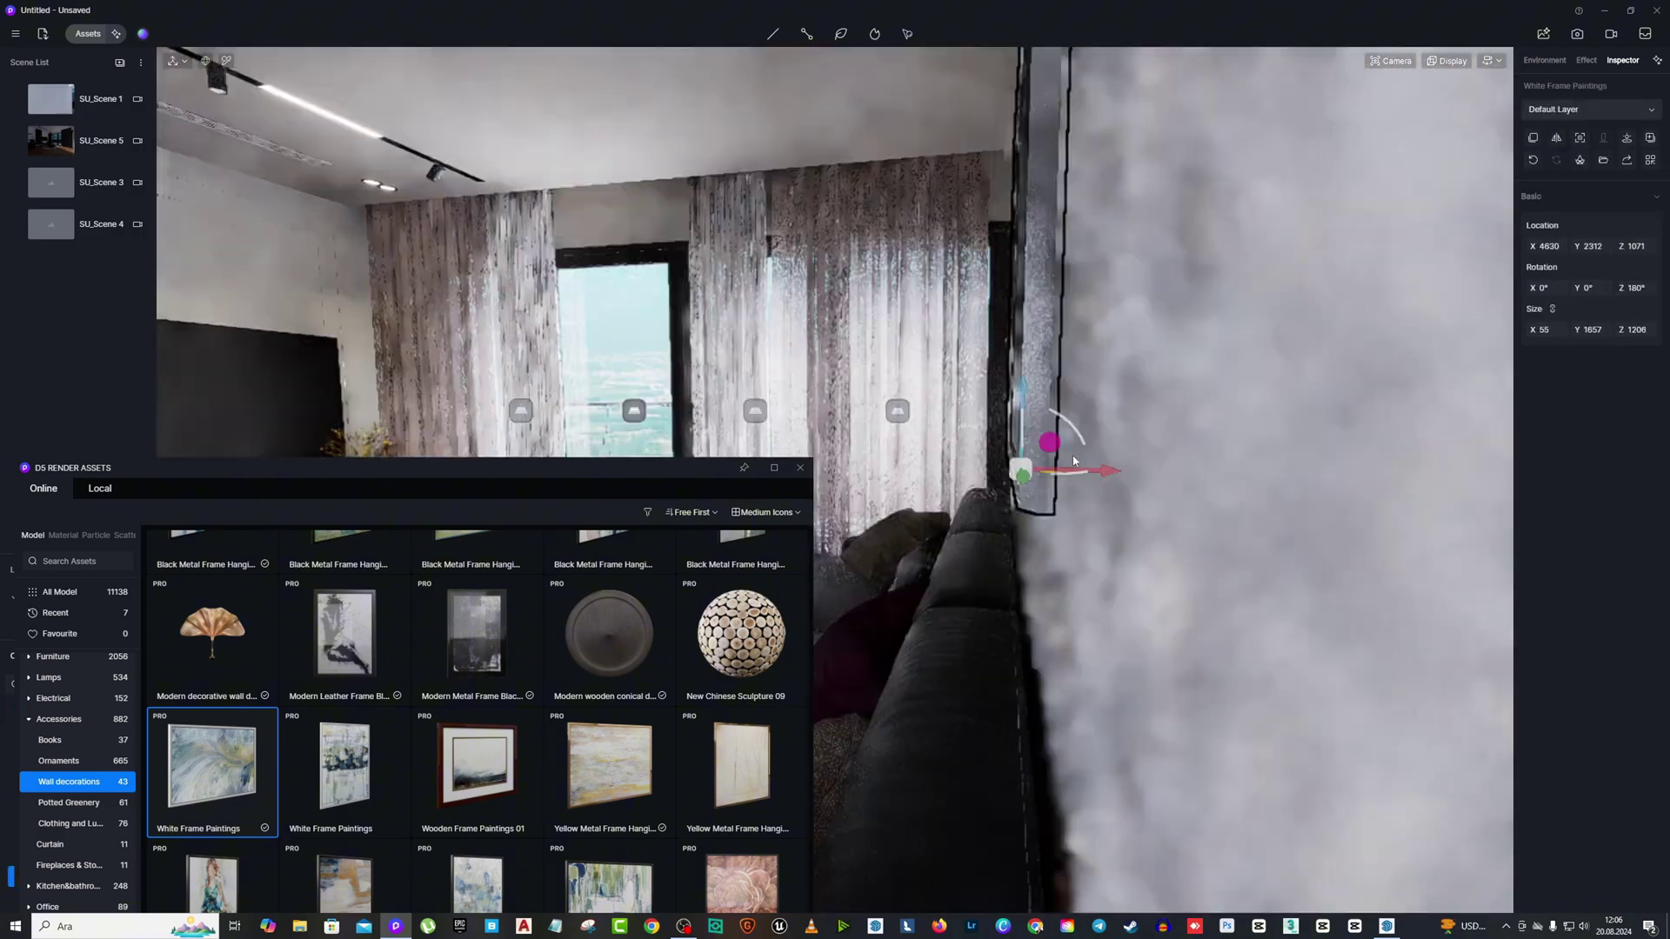
left_click(1174, 417)
Place the tall Modern Green Plants Potted Plants accessory on the floor beside the sofa's end, at about X 4031, Y 4391.
mouse_move(869, 443)
middle_mouse_down()
mouse_move(1085, 455)
mouse_move(1000, 443)
middle_mouse_up()
left_click_drag(522, 468, 505, 582)
mouse_move(724, 393)
right_mouse_down()
mouse_move(402, 354)
mouse_move(507, 298)
mouse_move(1551, 440)
mouse_move(1665, 367)
right_mouse_up()
left_click_drag(597, 584, 1160, 268)
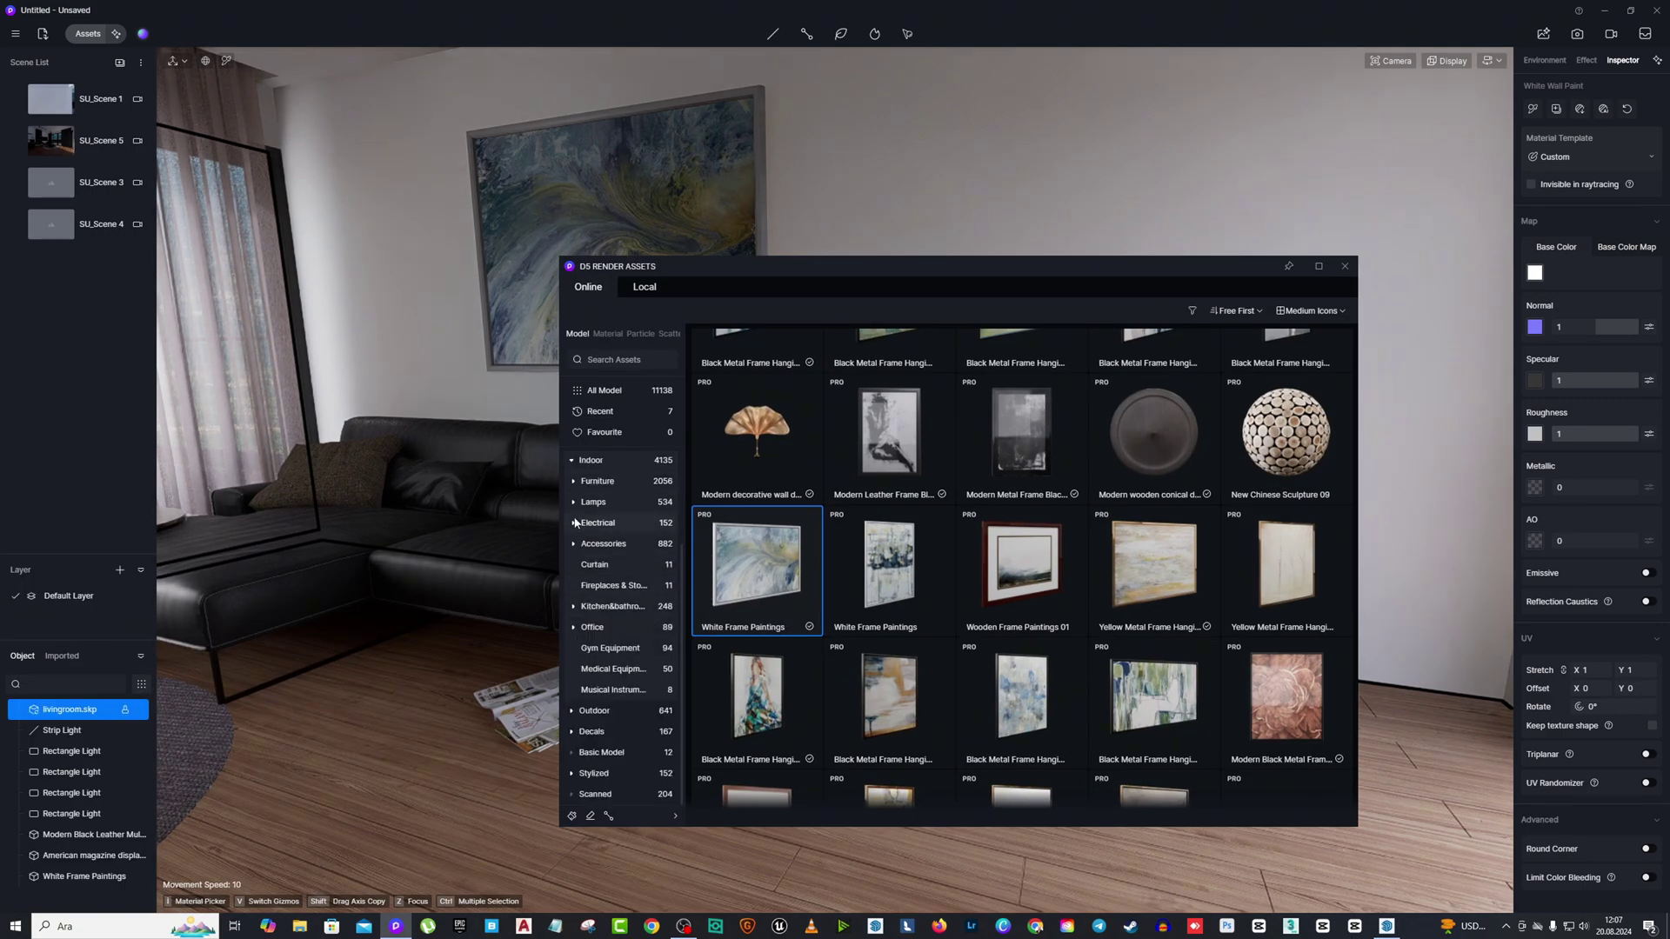
left_click(594, 544)
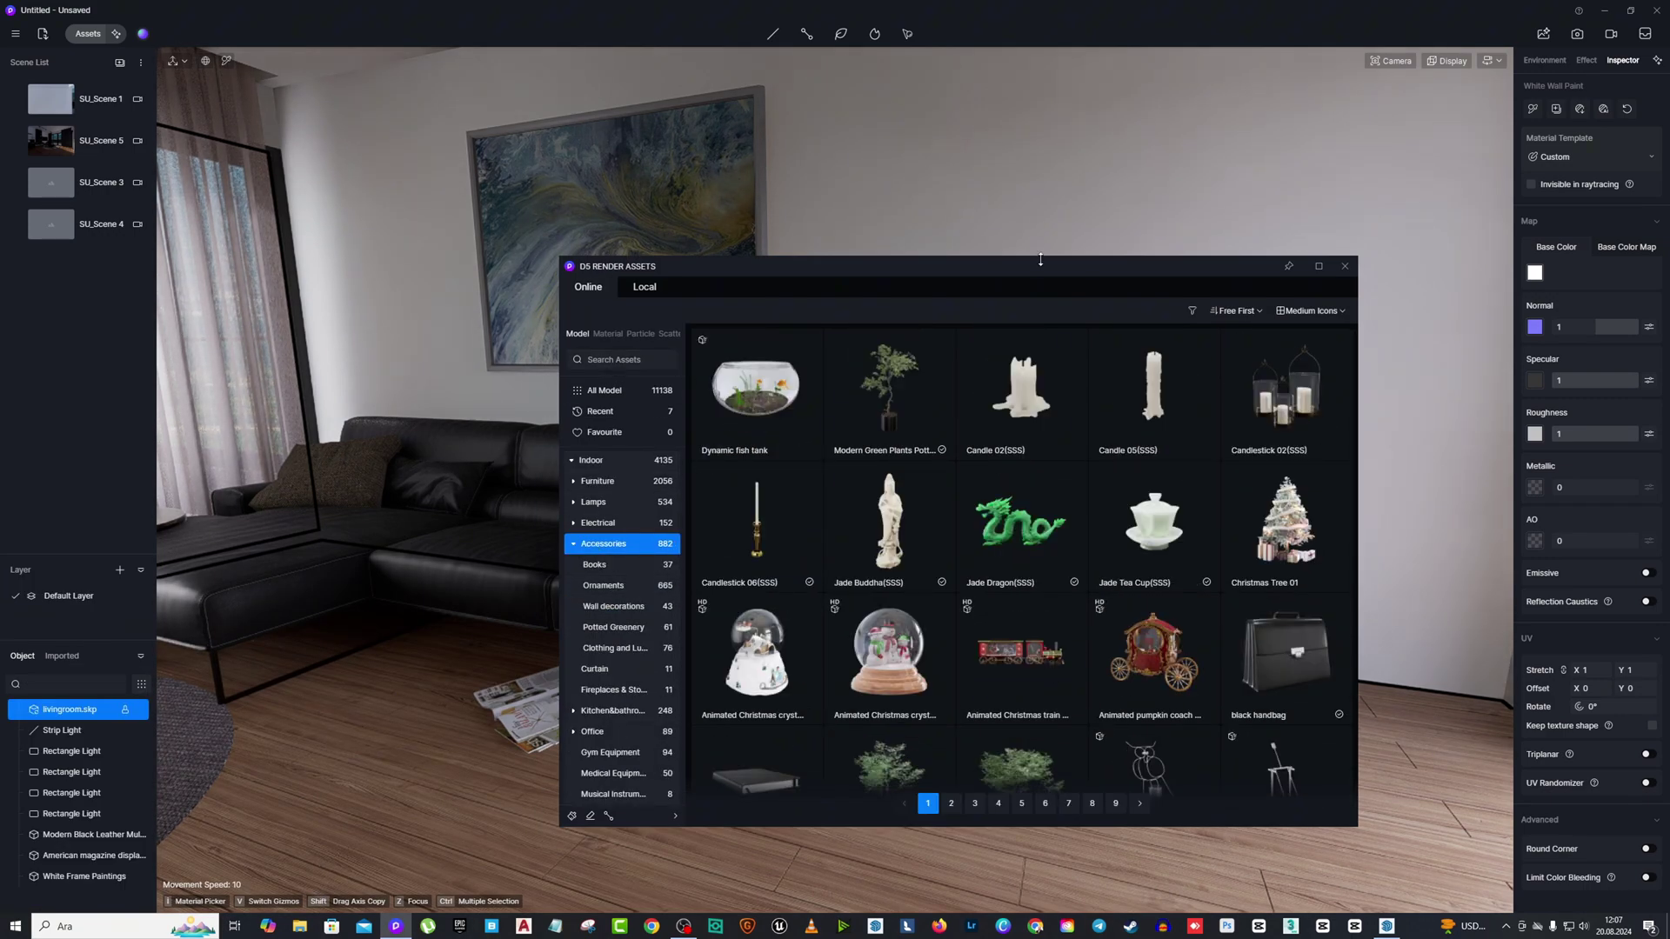
left_click_drag(1040, 259, 912, 244)
scroll(974, 484, "down", 15)
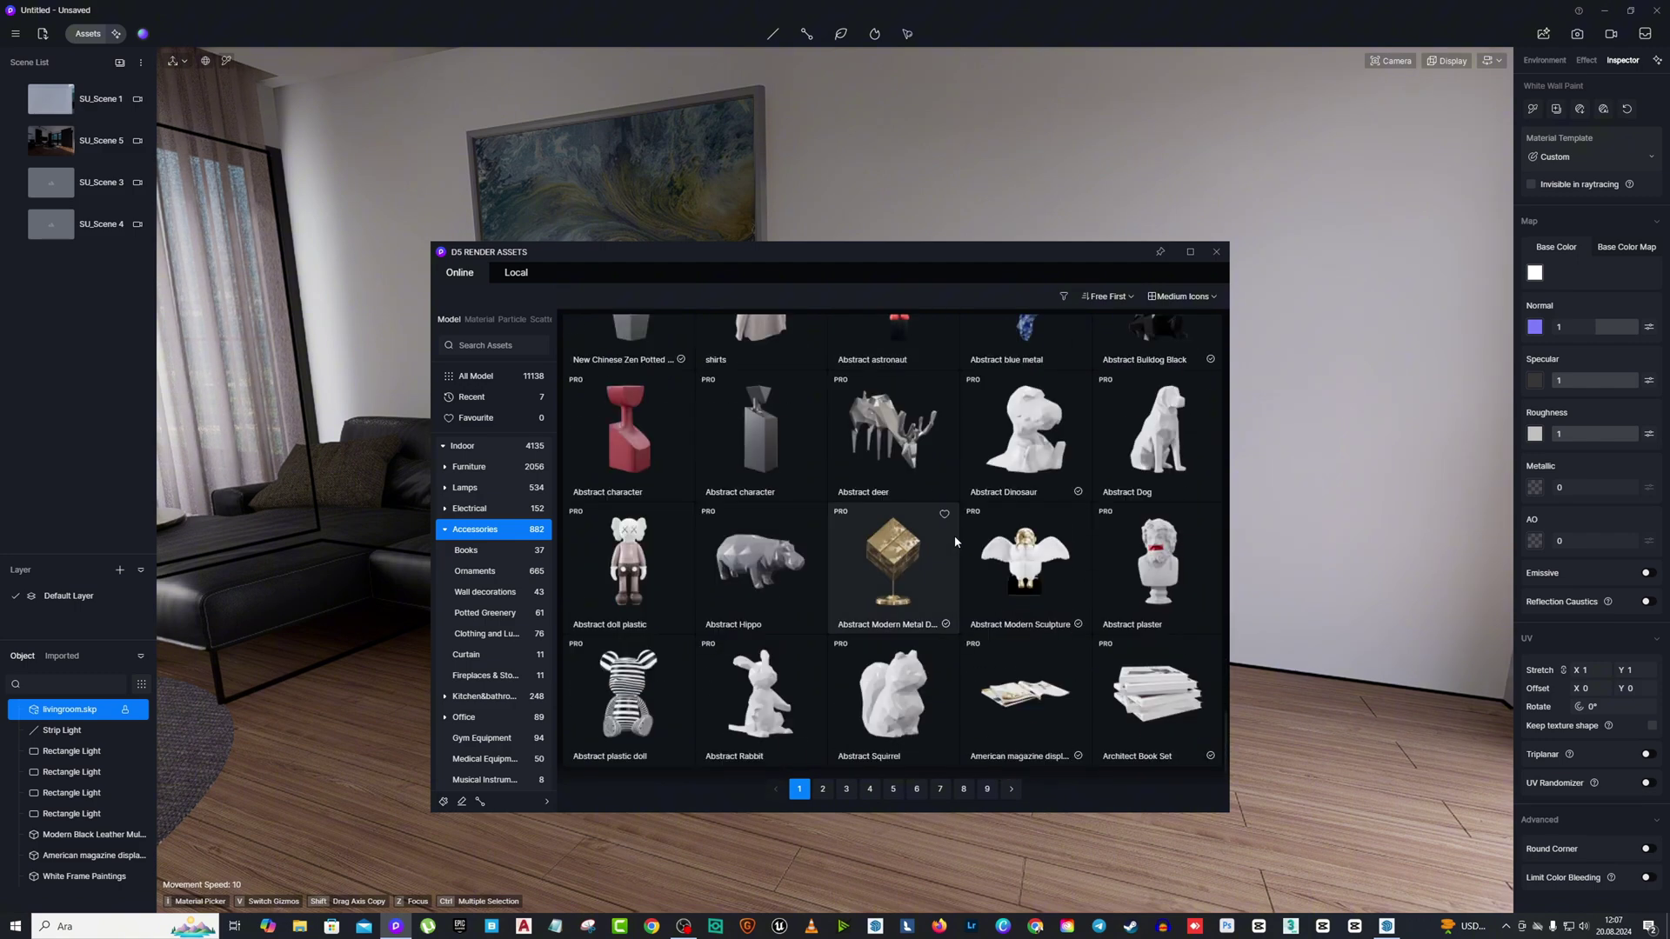
scroll(955, 541, "up", 3)
left_click_drag(985, 258, 555, 216)
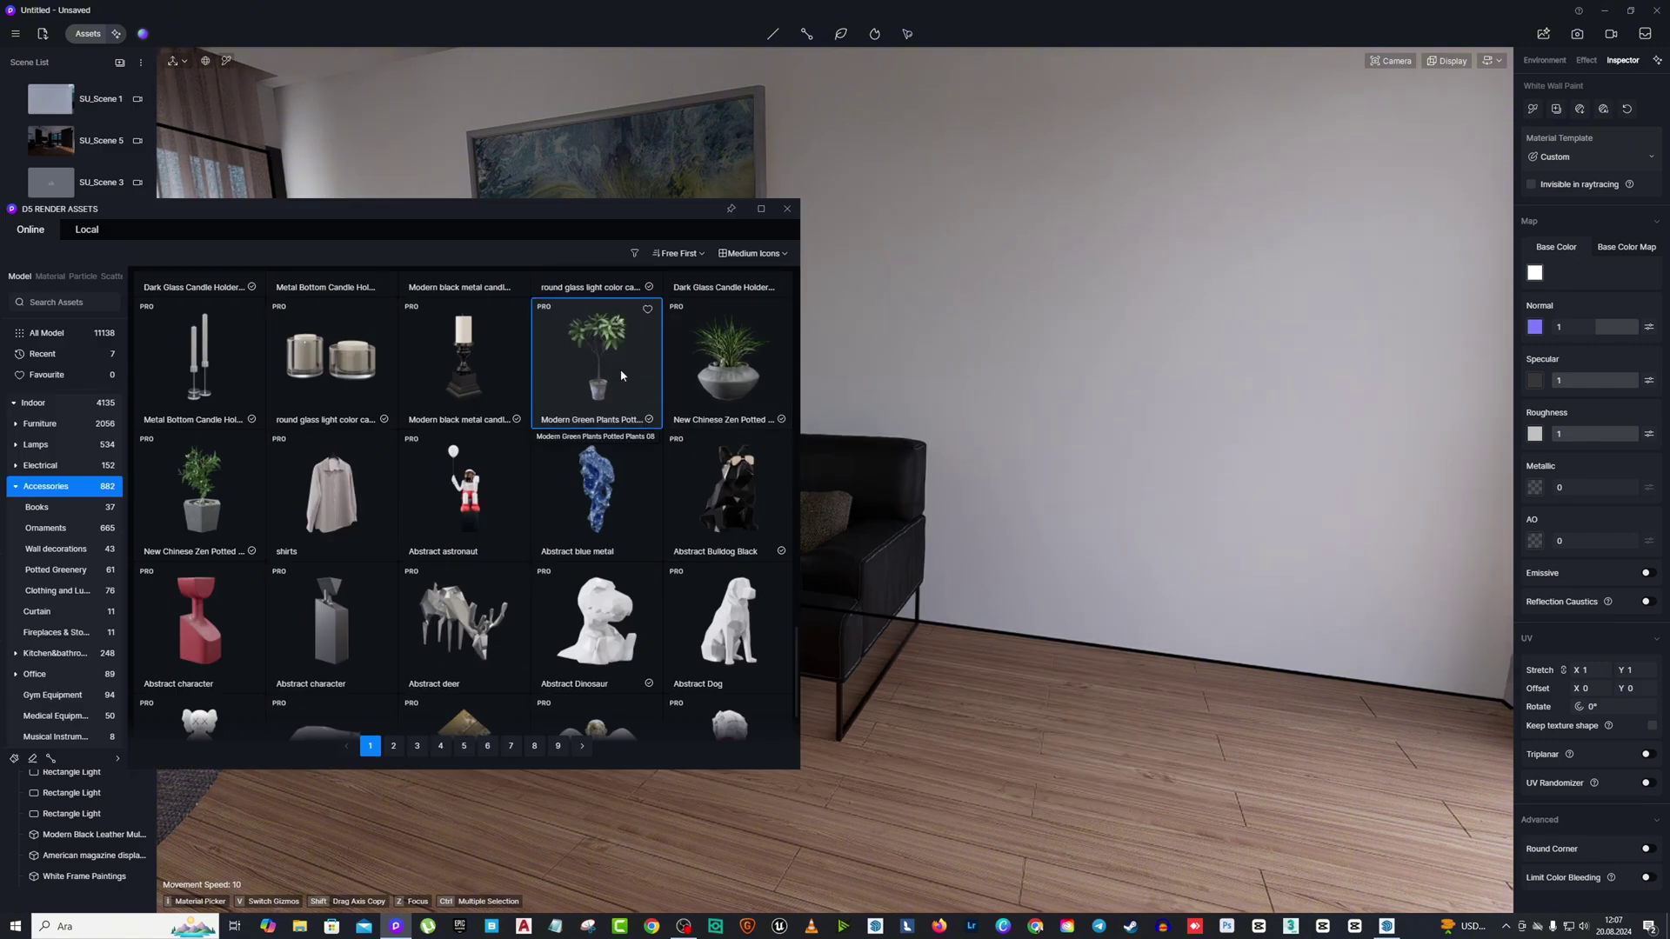
left_click(1026, 731)
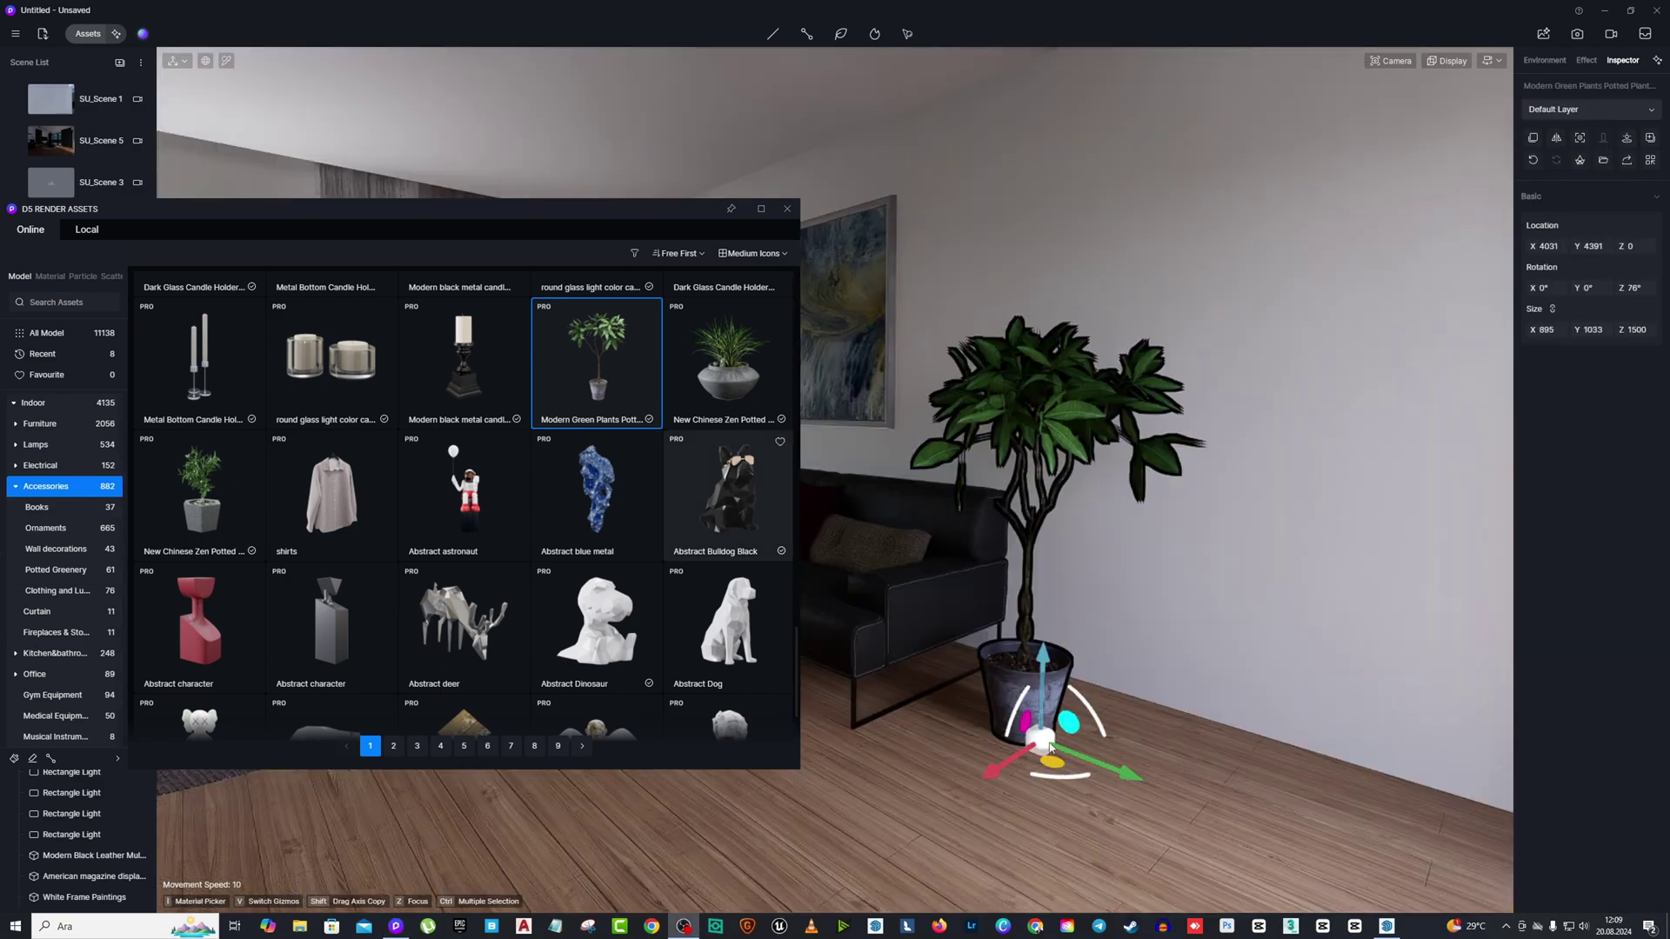
right_click_drag(1051, 748, 1166, 698)
left_click(1166, 697)
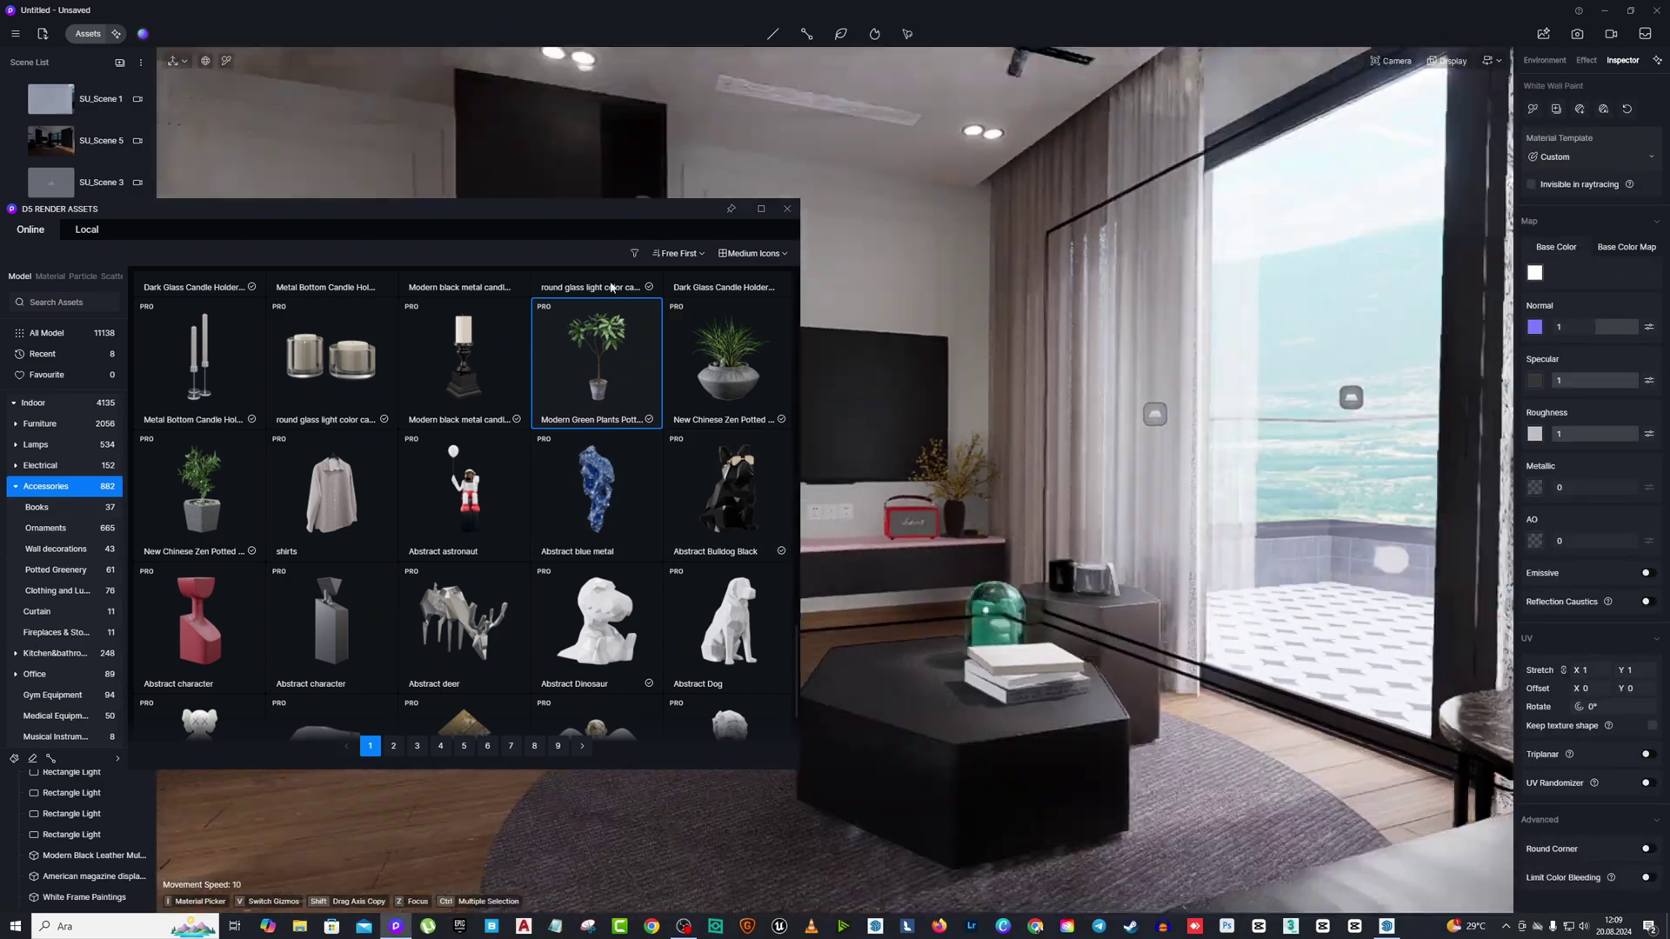
Add a spot light on the recessed ceiling downlight above the tall black cabinet.
left_click_drag(547, 214, 994, 288)
right_click_drag(987, 261, 667, 164)
scroll(828, 160, "up", 5)
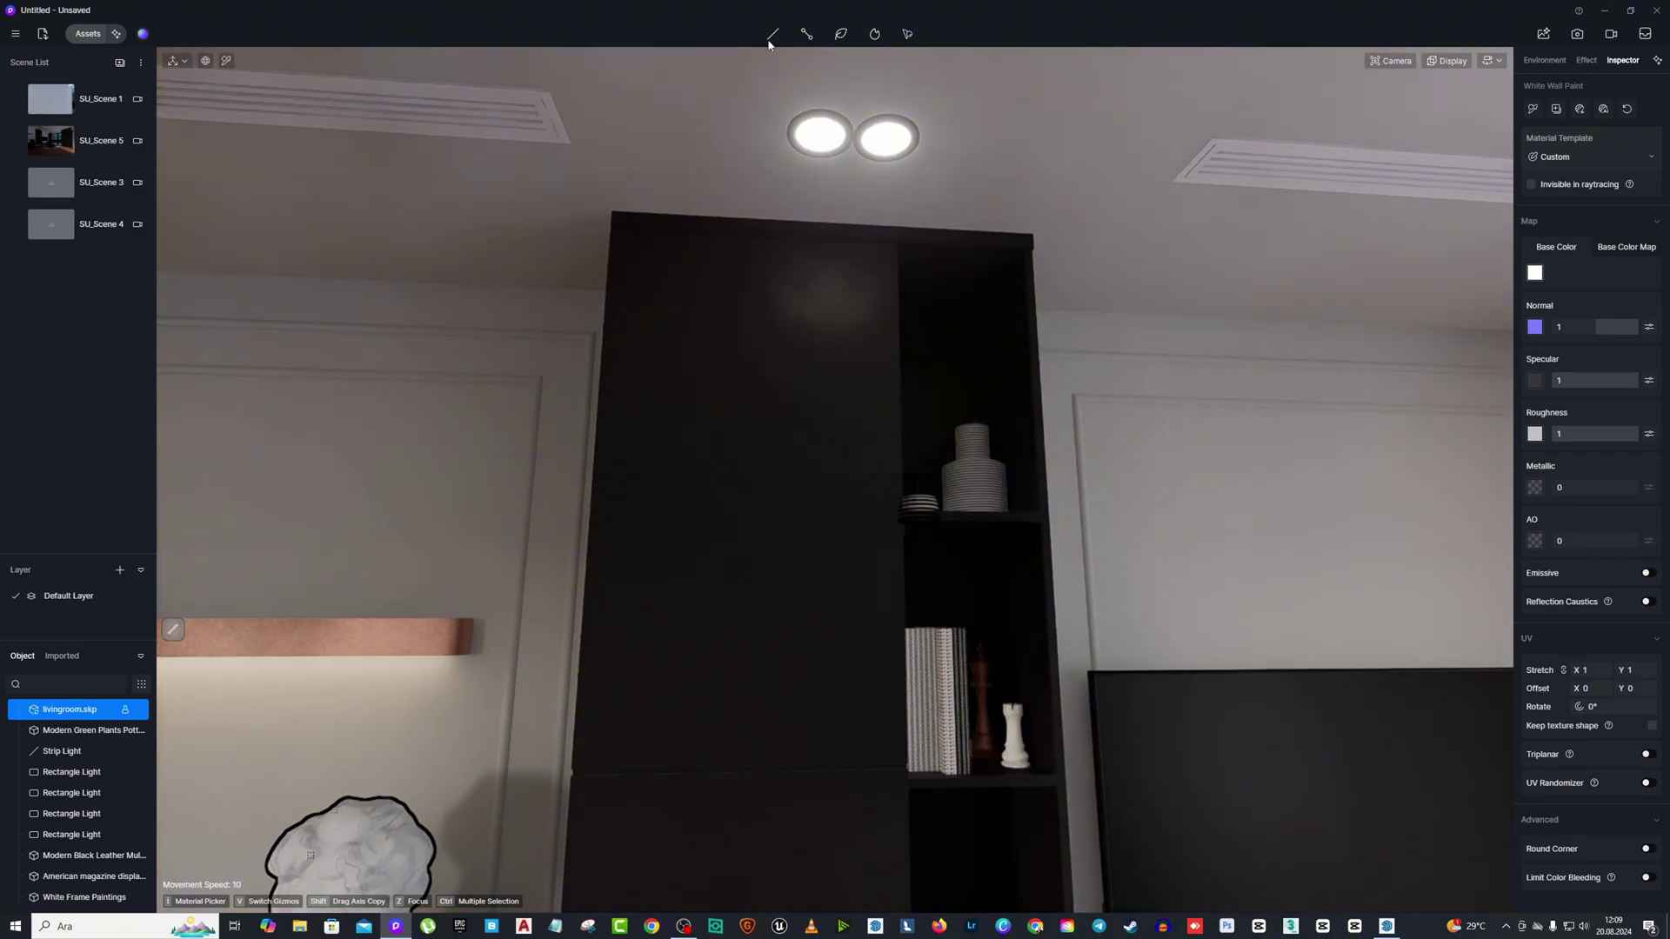
mouse_move(773, 36)
left_click(776, 86)
left_click(820, 133)
scroll(820, 133, "down", 5)
right_click_drag(820, 133, 804, 66)
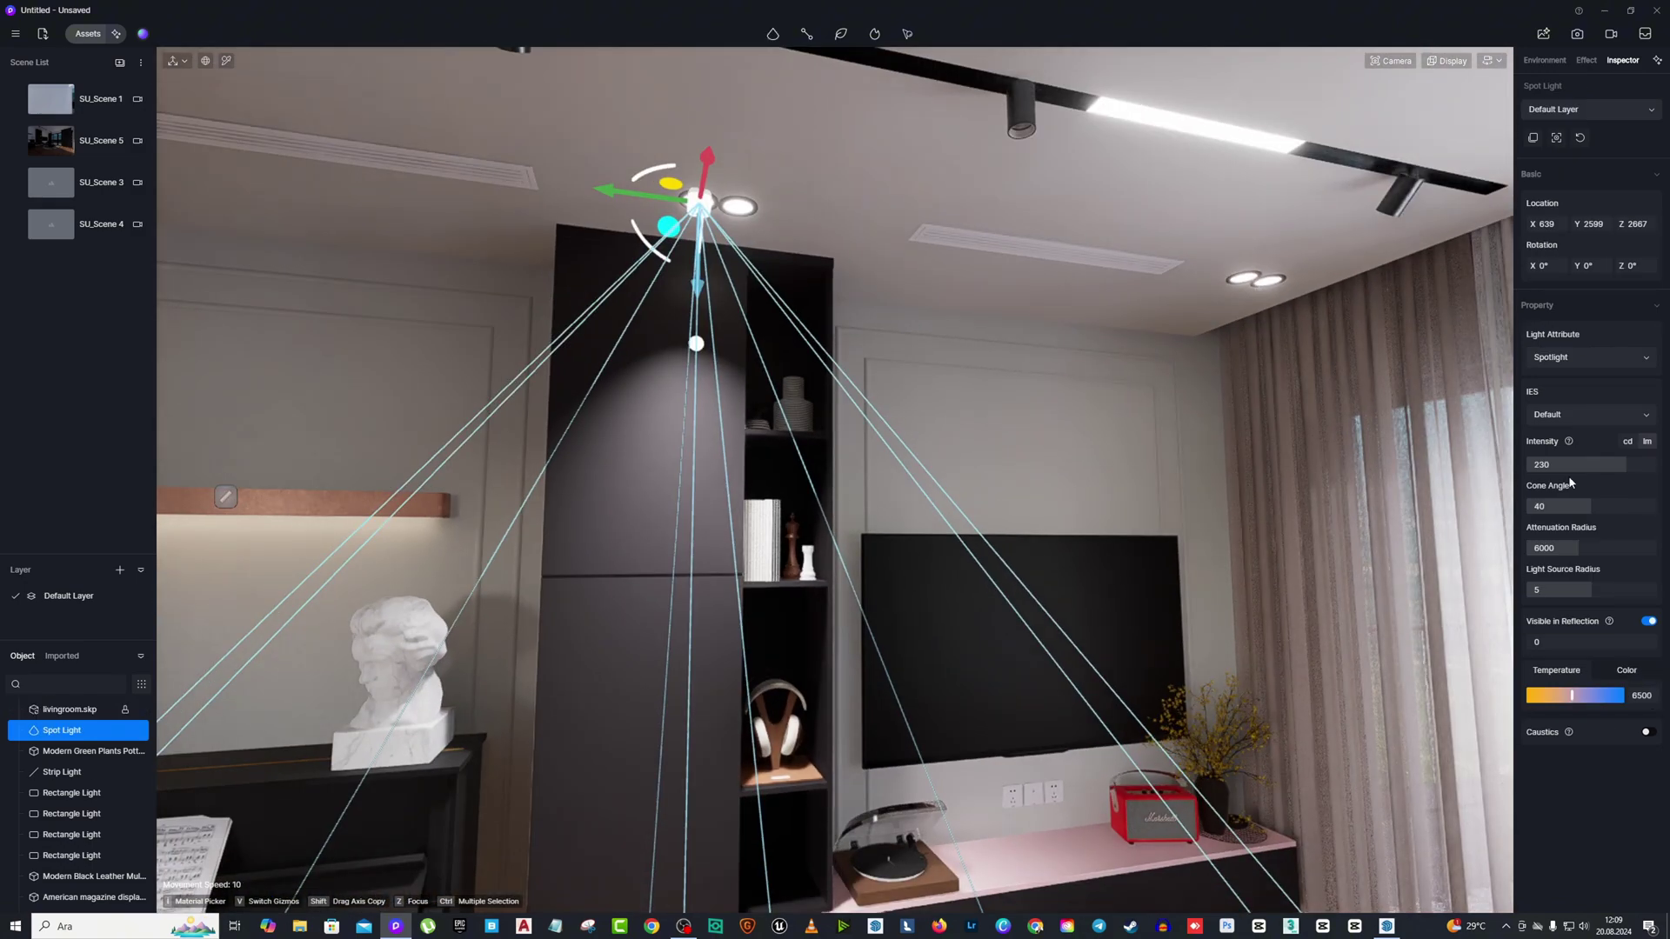
Set the spot light's intensity to 10 and shift it to about X 623.
left_click(1590, 467)
type("10")
key("Return")
right_click_drag(787, 287, 713, 278)
left_click_drag(906, 163, 898, 168)
right_click_drag(898, 168, 603, 384)
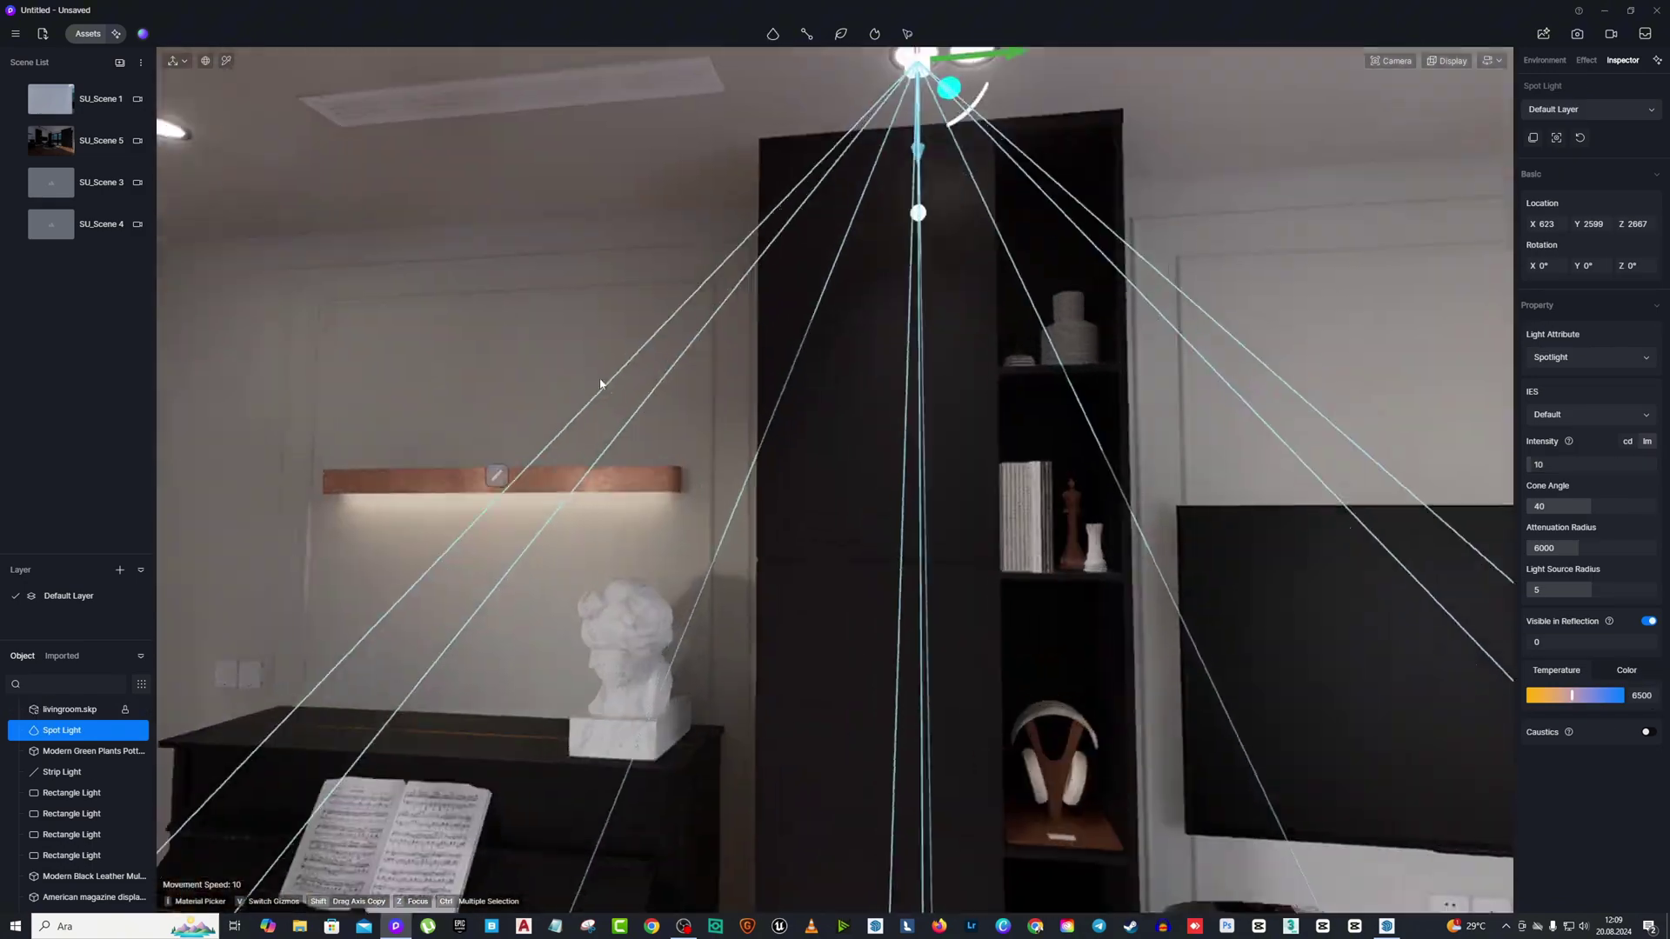
Set the spot light's cone angle to 32.2, attenuation radius to about 3233 and light source radius to 4.5.
scroll(630, 304, "down", 5)
right_click_drag(631, 304, 757, 418)
scroll(756, 418, "down", 3)
scroll(757, 417, "up", 3)
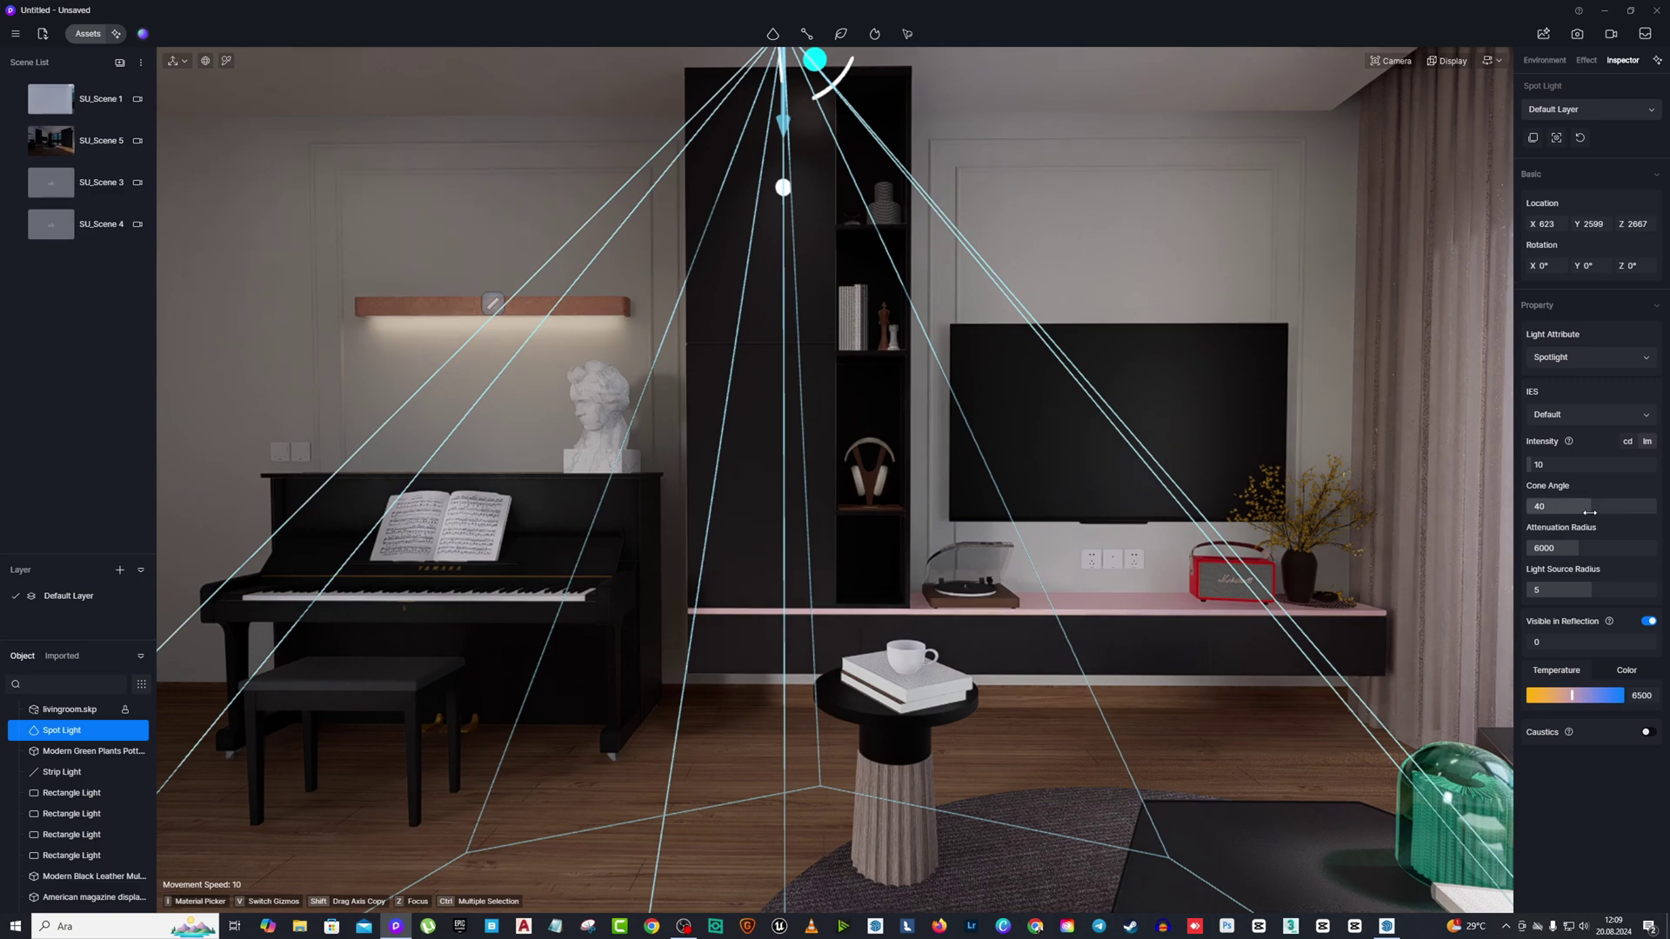
left_click_drag(1589, 513, 1576, 513)
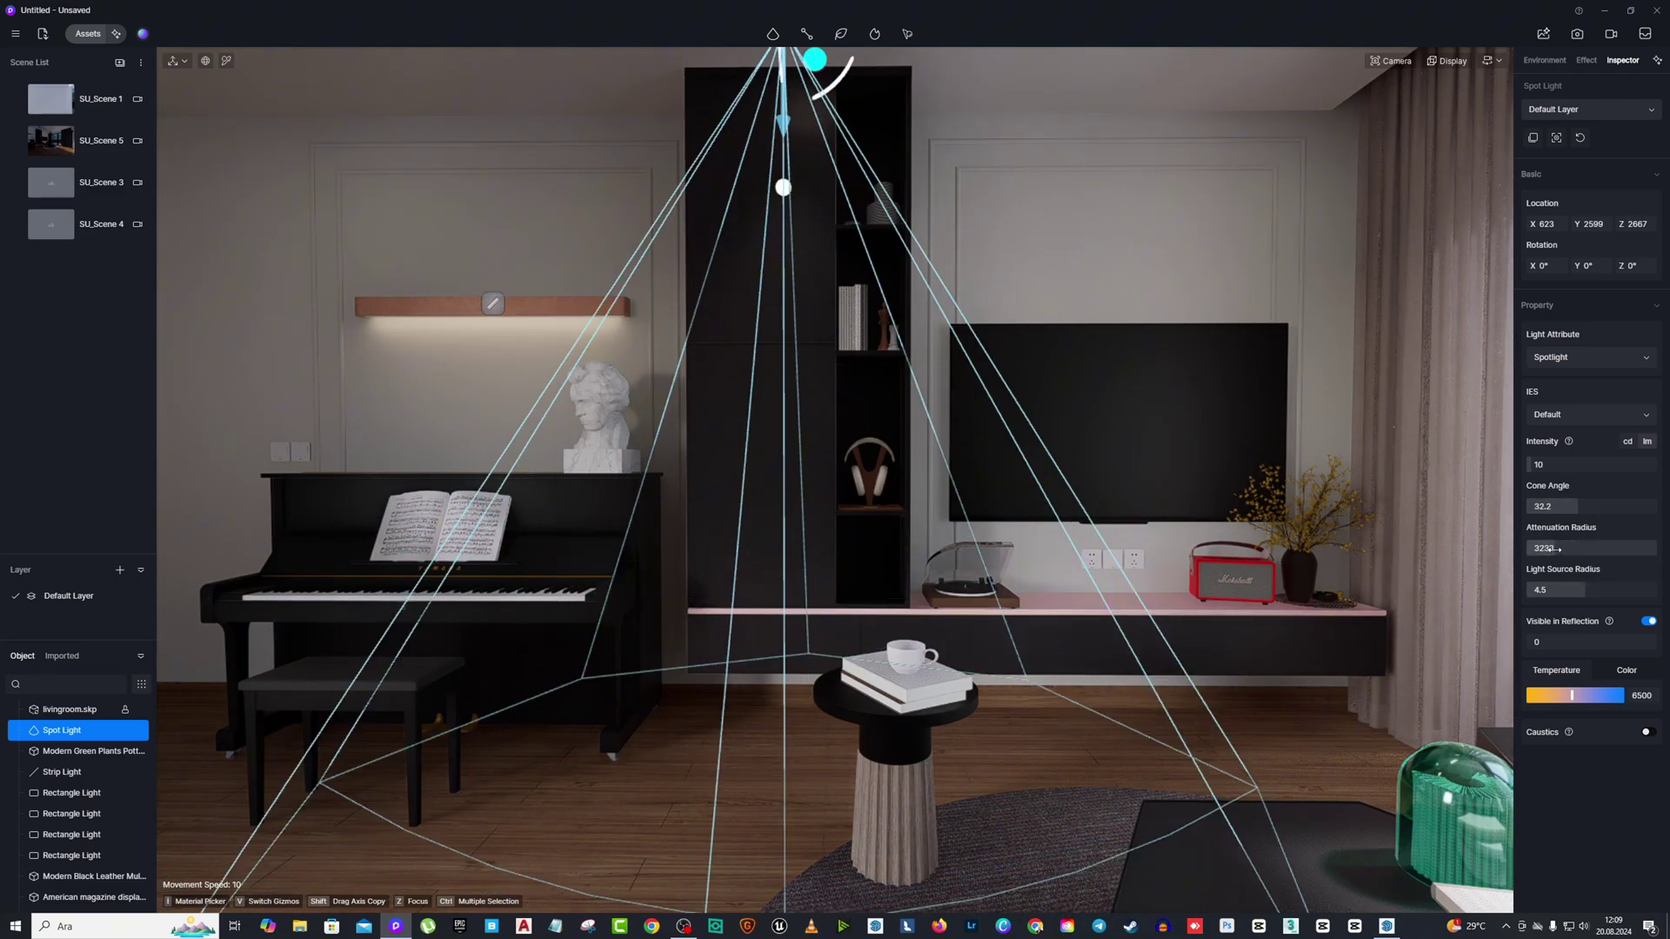
scroll(1178, 418, "down", 4)
scroll(946, 160, "up", 4)
Copy the spot light onto the remaining recessed downlights along the TV wall's ceiling, making six in all.
right_click_drag(946, 159, 717, 125)
left_click_drag(642, 125, 1007, 136, "shift")
right_click_drag(1007, 137, 786, 160)
scroll(608, 387, "up", 4)
scroll(608, 387, "down", 4)
right_click_drag(608, 388, 643, 291)
left_click(1047, 186)
left_click_drag(966, 189, 408, 210, "shift")
left_click_drag(557, 209, 504, 213, "shift")
Set the post-processing exposure to 0.03 for the living room view.
right_click_drag(948, 391, 1331, 522)
scroll(1261, 513, "down", 5)
scroll(1283, 500, "up", 4)
scroll(1330, 522, "down", 1)
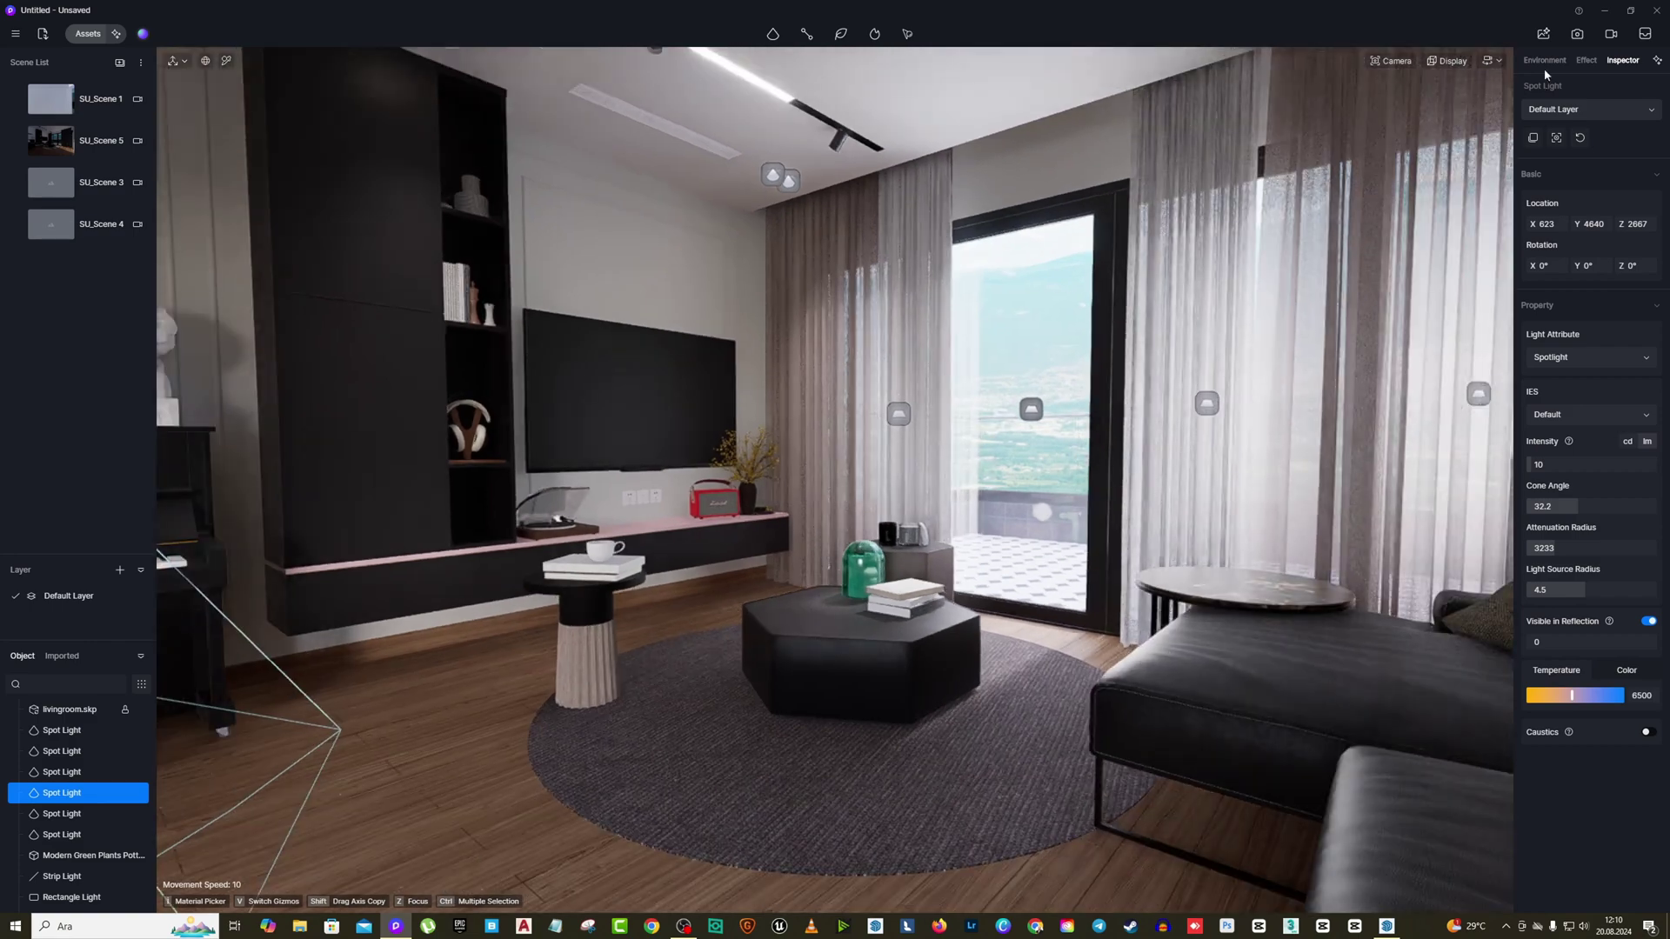
left_click(1544, 61)
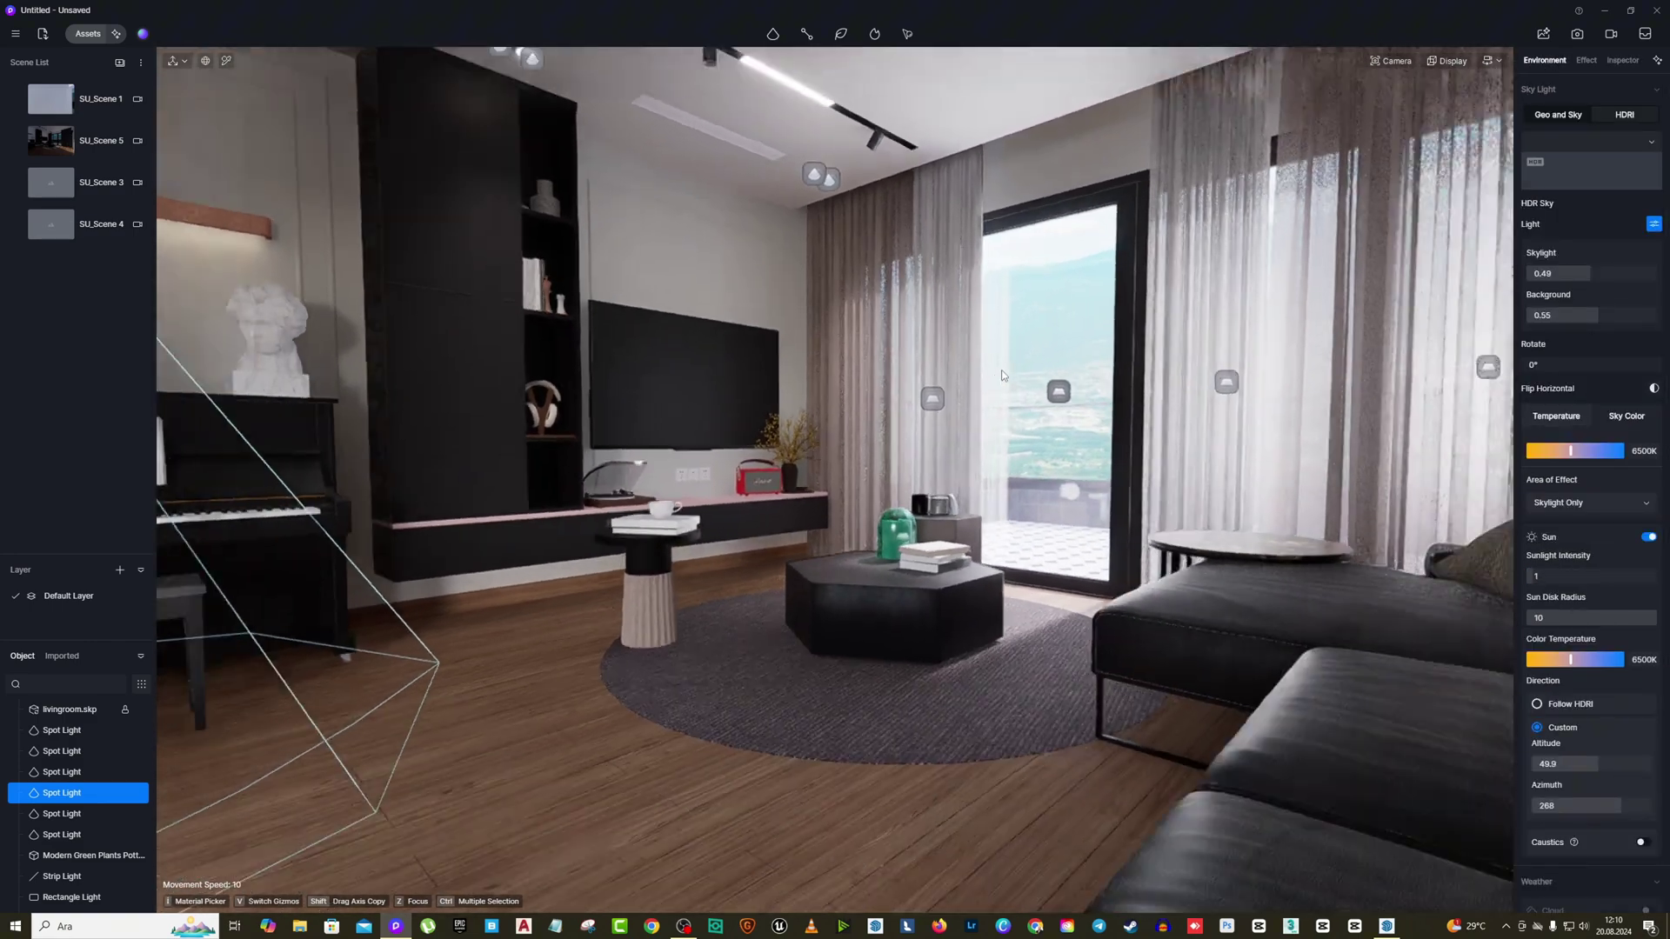
left_click(1587, 61)
mouse_move(1590, 275)
left_mouse_down()
mouse_move(1575, 275)
mouse_move(1594, 273)
left_mouse_up()
right_click_drag(1191, 417, 1061, 443)
scroll(869, 414, "down", 3)
scroll(1061, 443, "up", 3)
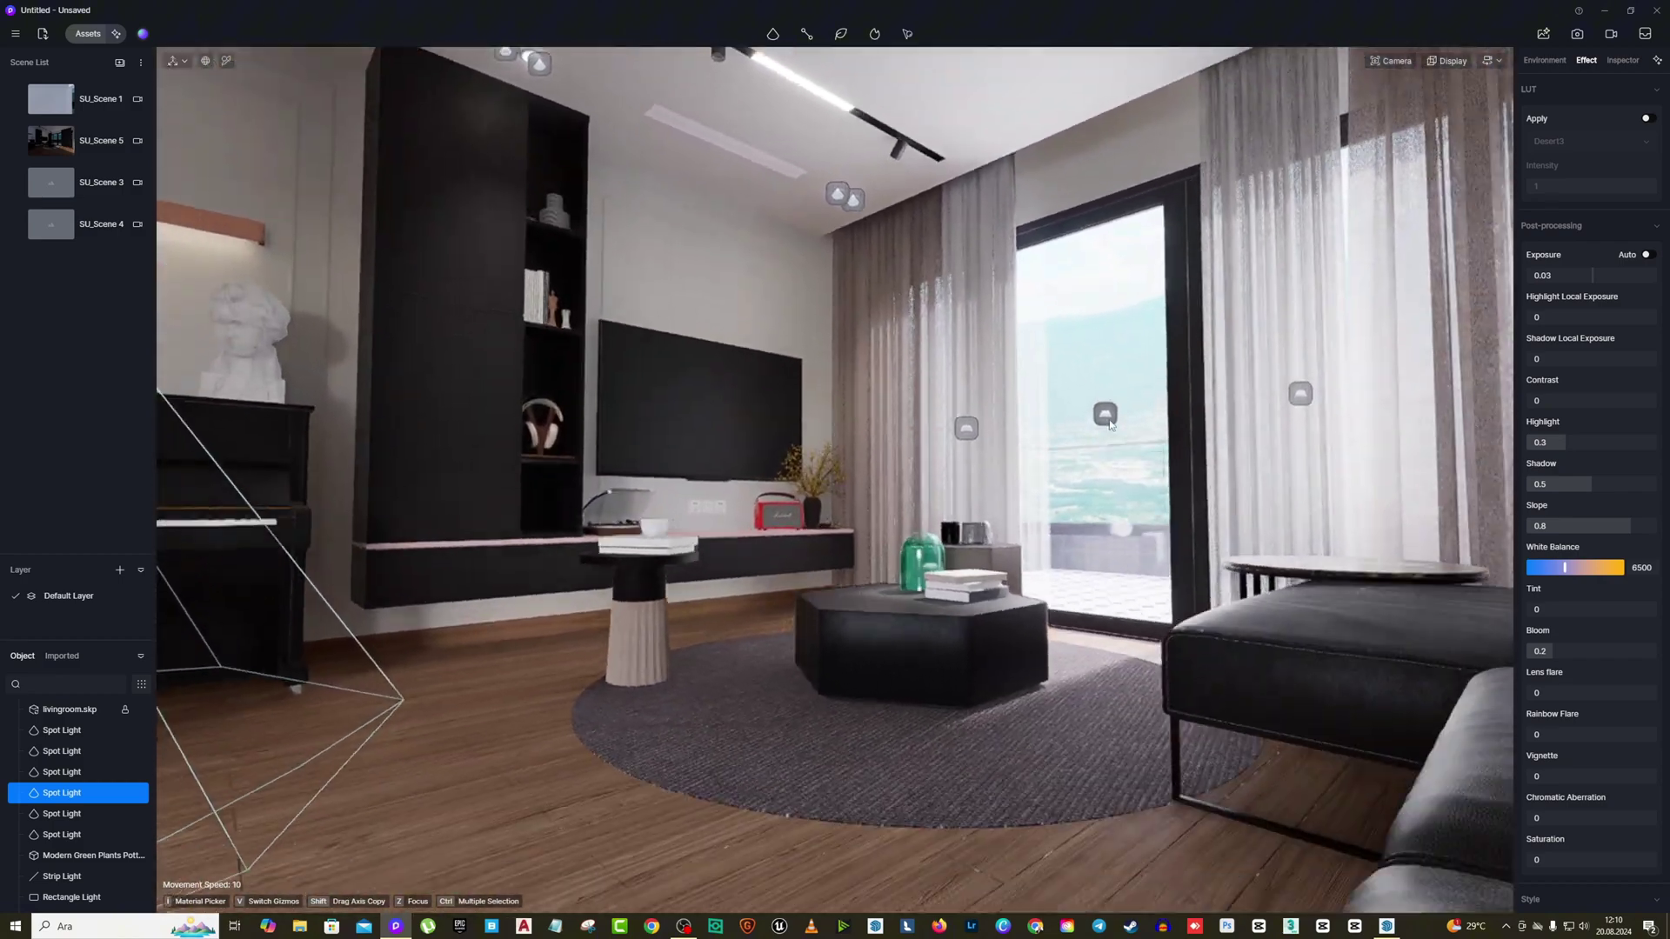
Add a rectangle light beneath the floating TV unit with intensity 30 and a size of 30 × 1600.
right_click_drag(478, 618, 686, 139)
left_click(774, 124)
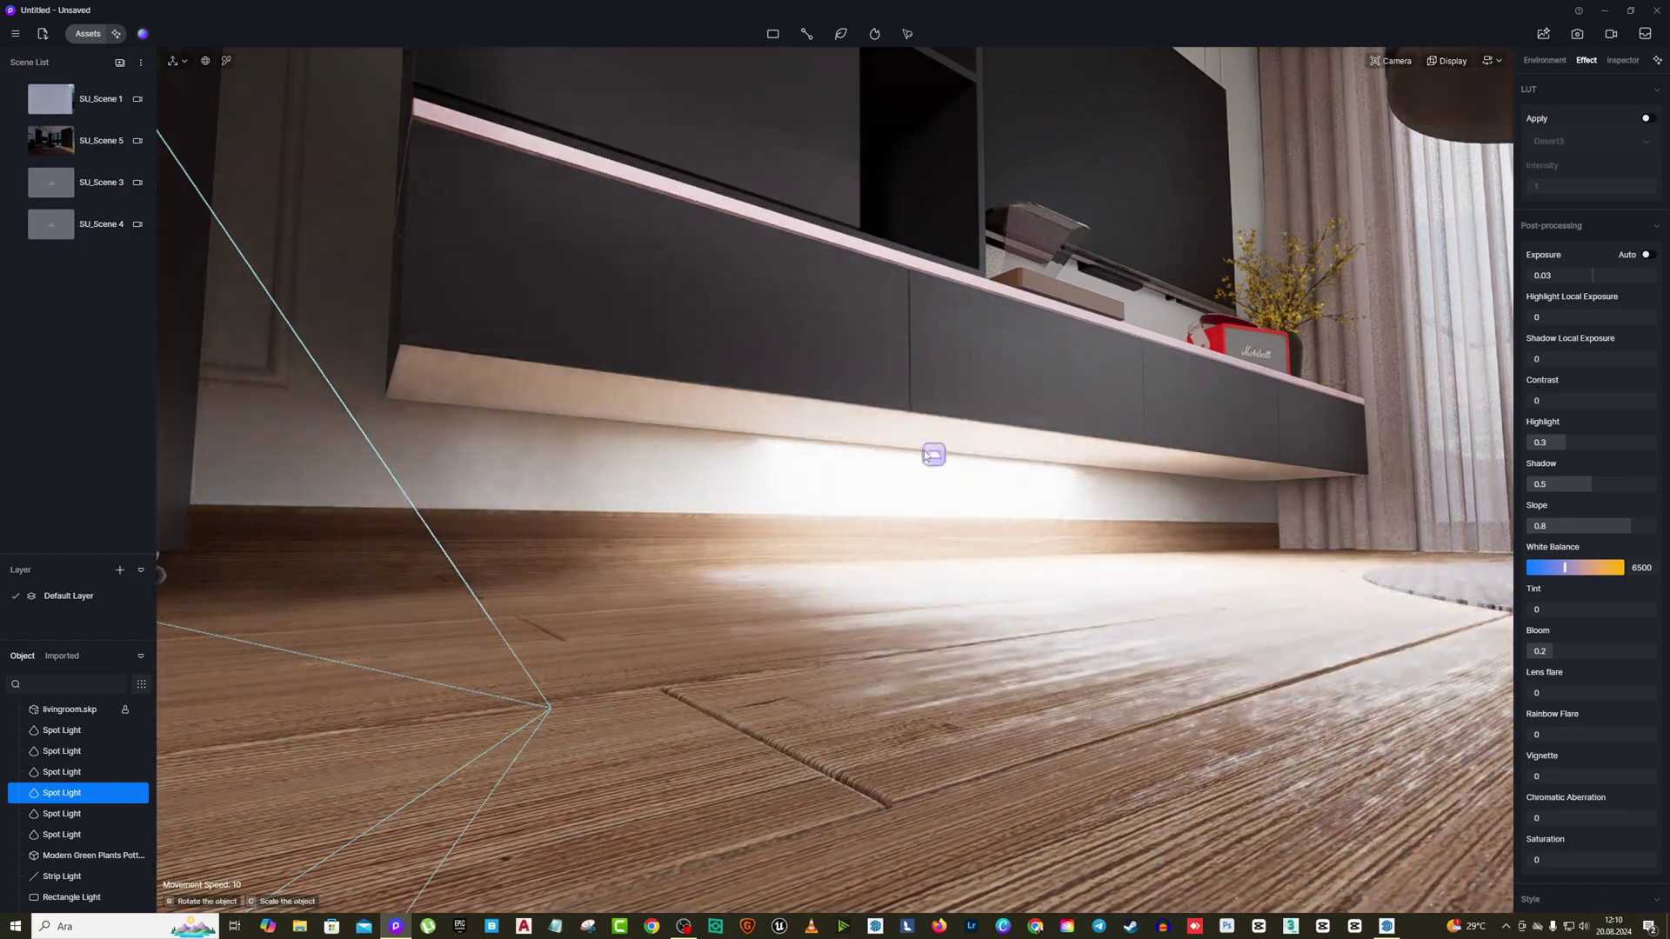
left_click(1055, 461)
type("30")
left_click(1624, 308)
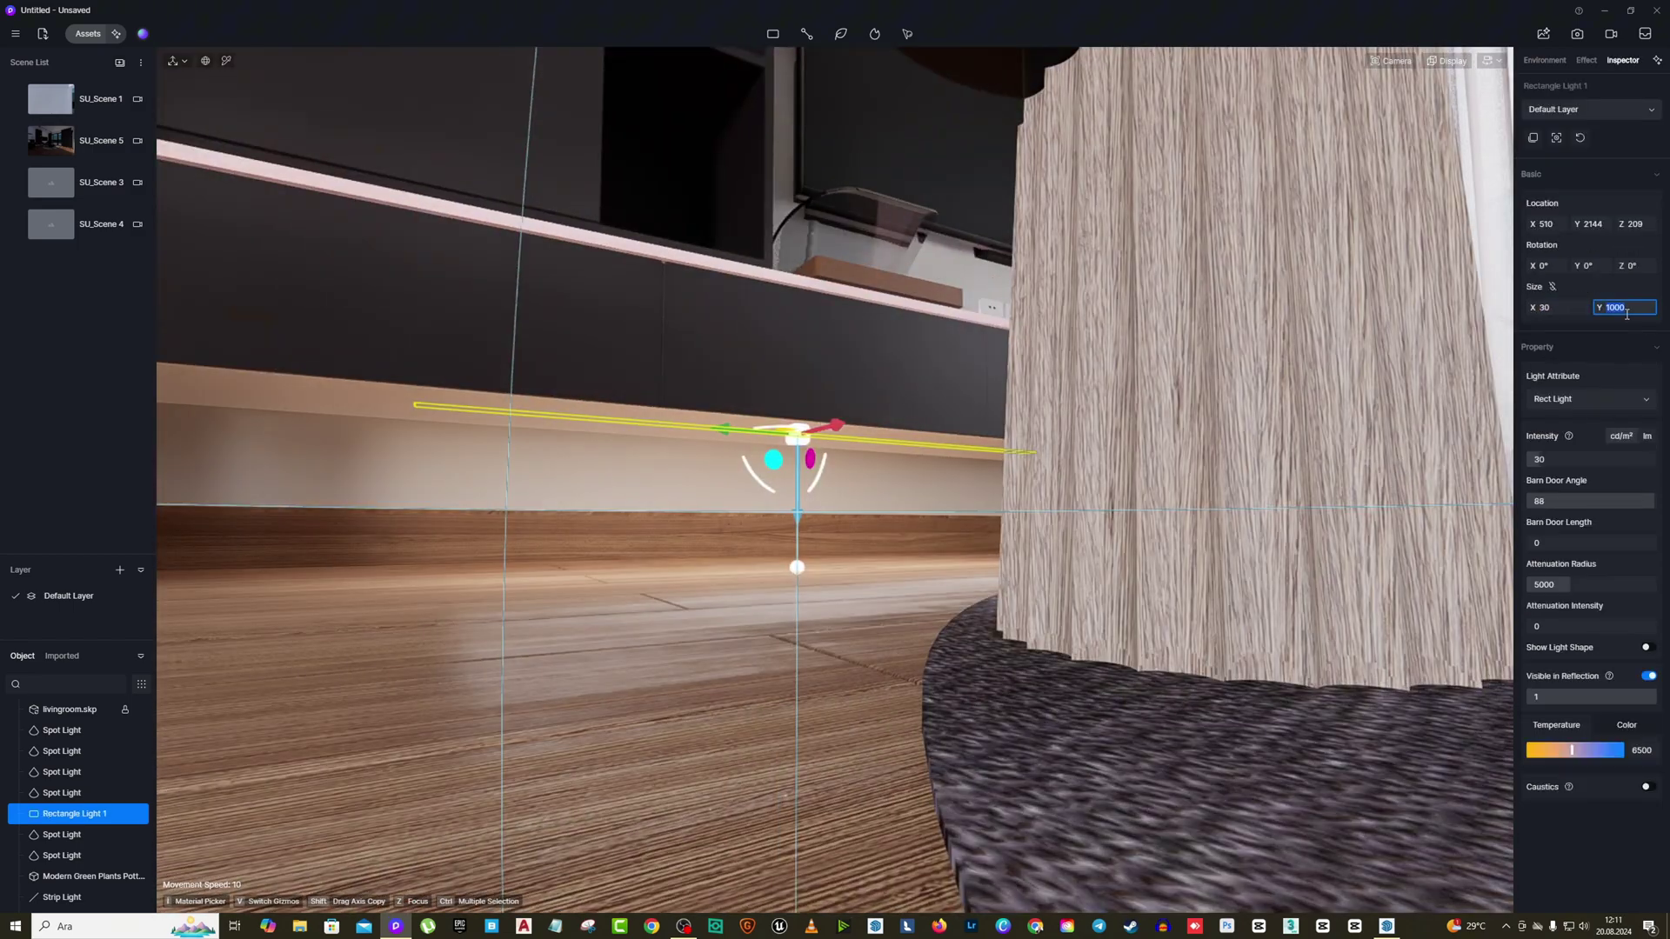
key("a")
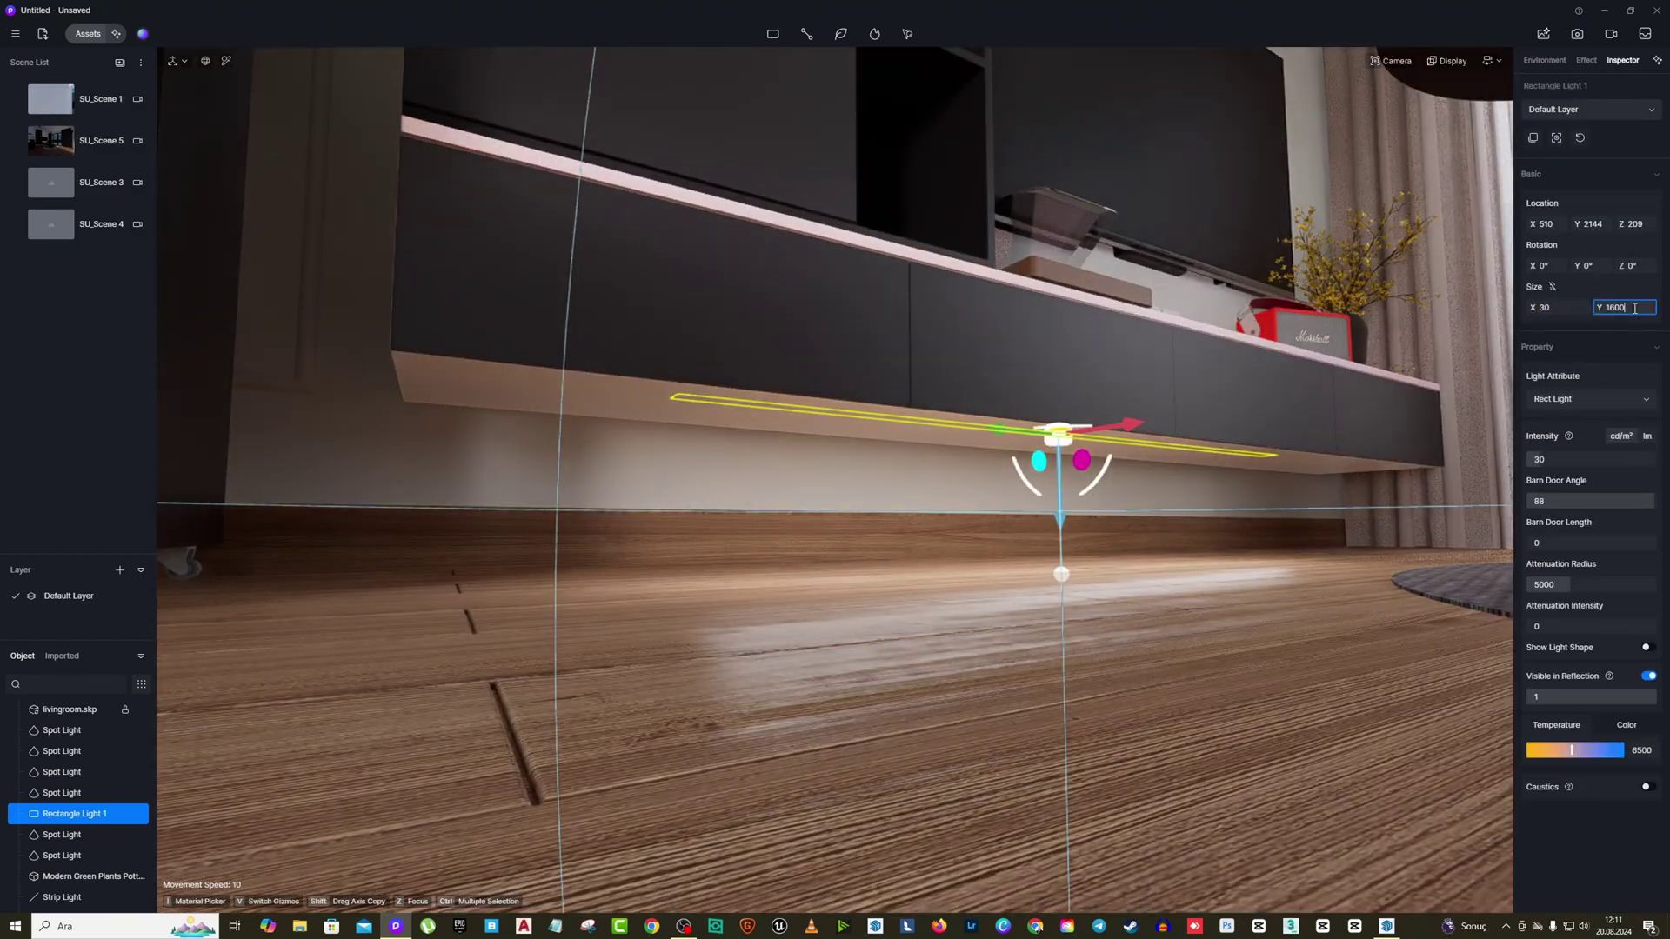
key("Return")
Lengthen the rectangle light to 2200 and move it along the TV unit's underside to about Y 1503, Z 238.
right_click_drag(1000, 417, 922, 522)
left_click_drag(1218, 402, 1123, 360)
left_click_drag(1062, 251, 1063, 230)
key("s")
right_click_drag(1044, 287, 739, 390)
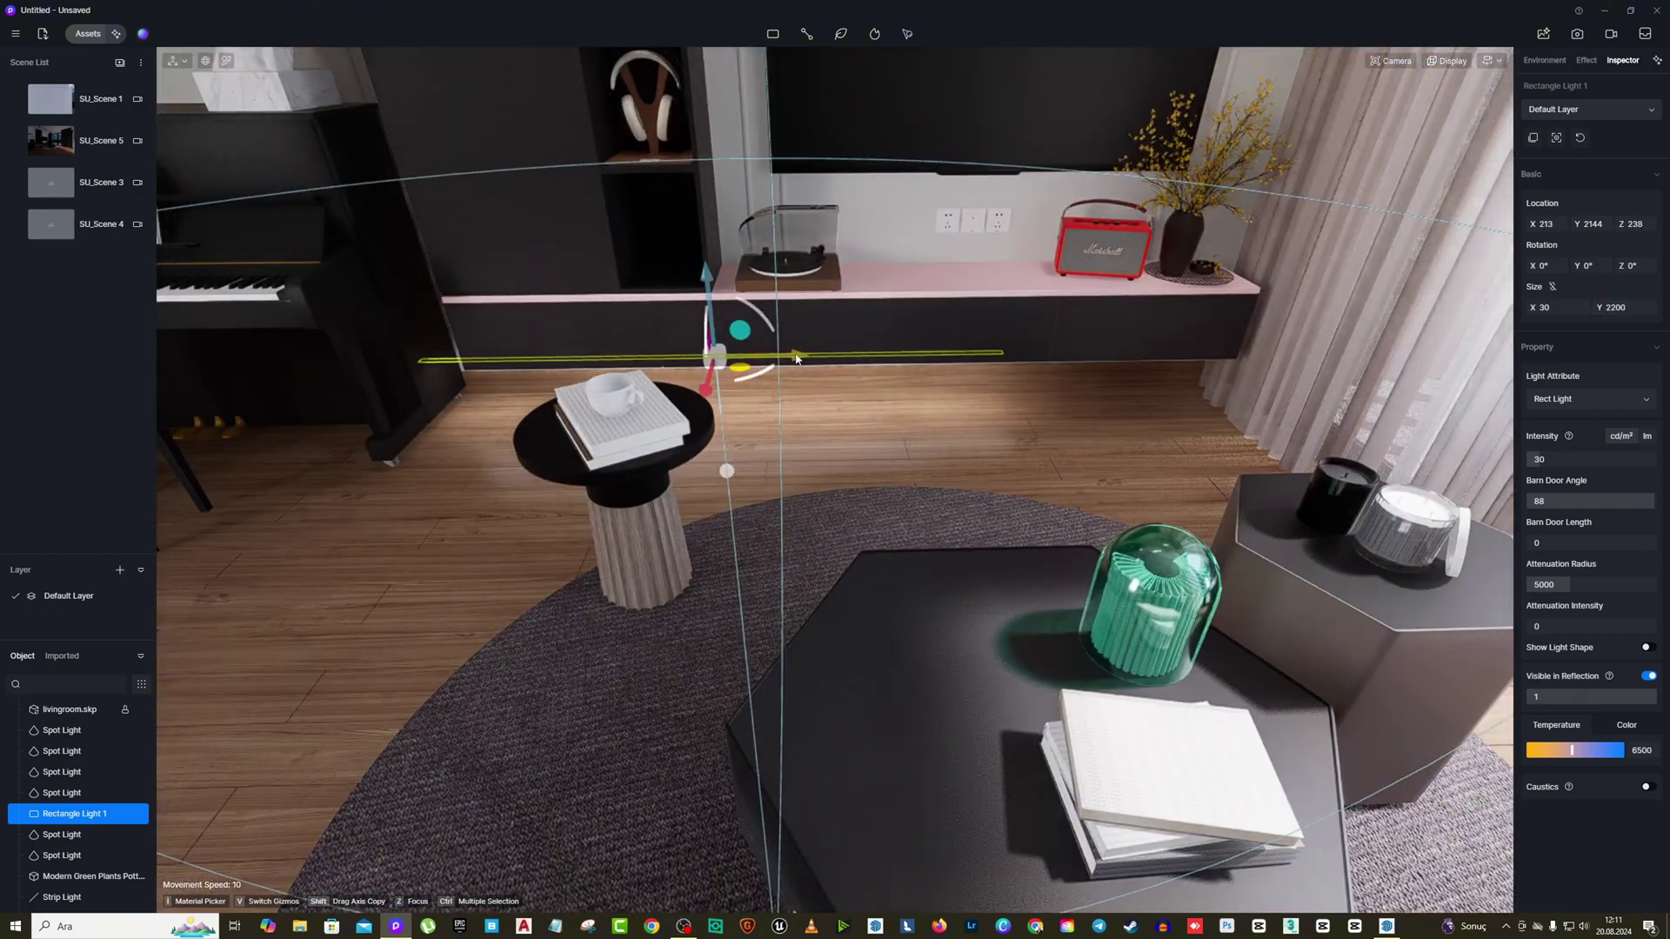
left_click_drag(796, 358, 966, 356)
Warm the rectangle light's colour temperature to 4600, shift it to about X 185 and fine-tune its intensity.
left_click_drag(1556, 750, 1554, 750)
right_click_drag(1087, 418, 913, 487)
key("w")
left_click_drag(1058, 332, 1047, 327)
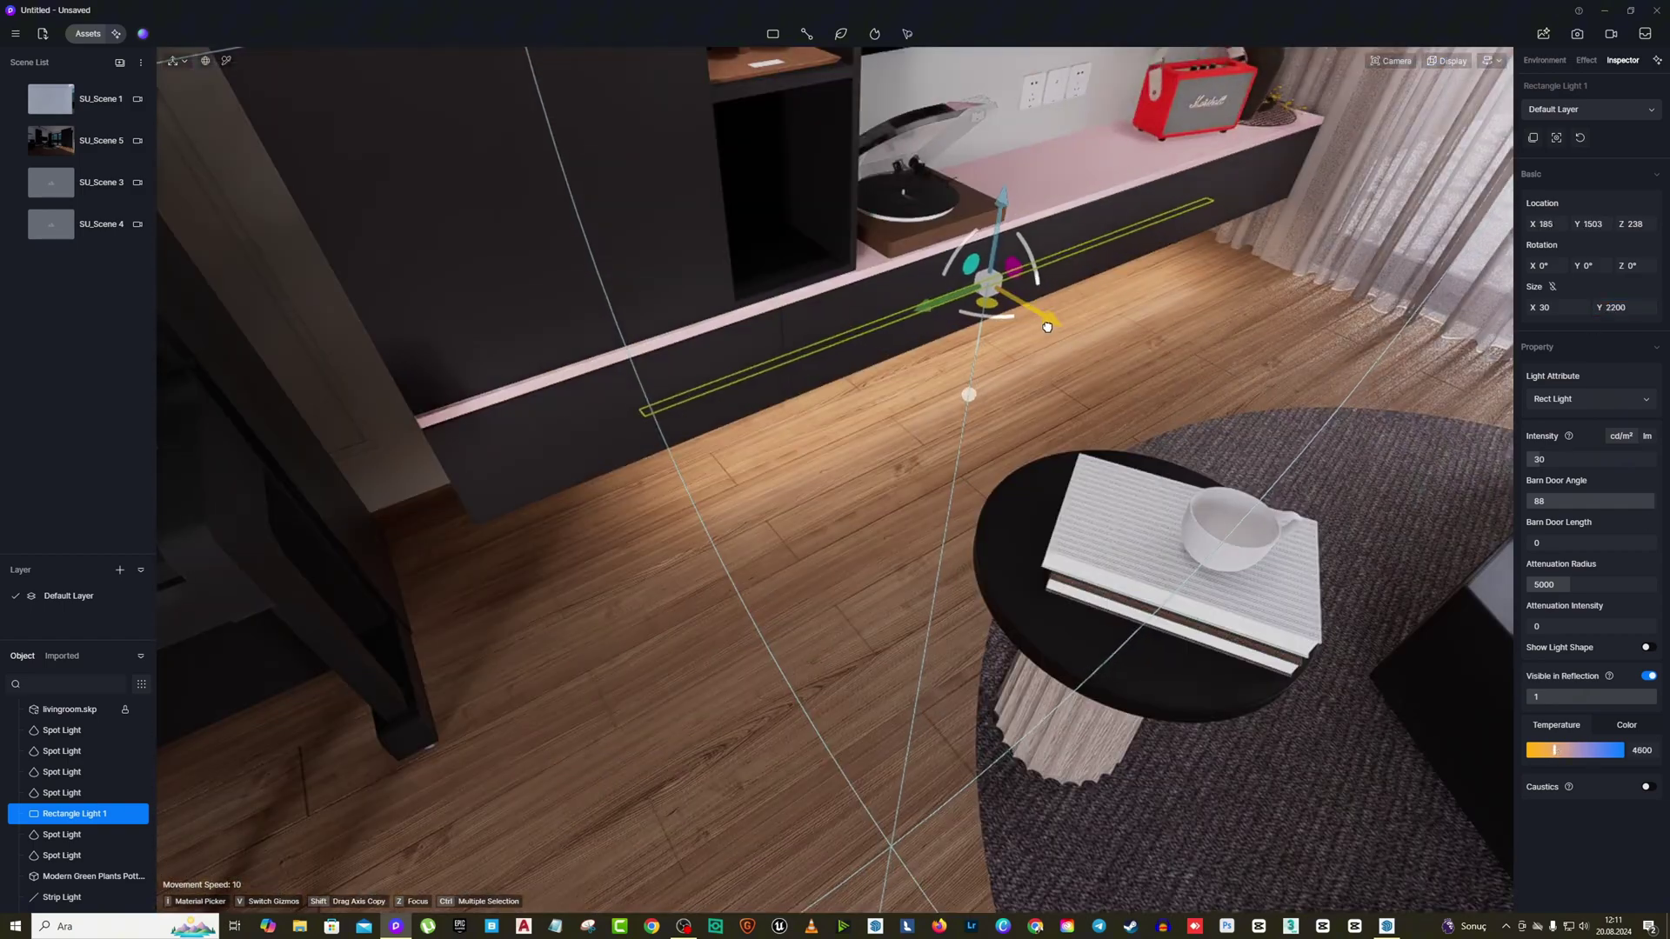
left_click_drag(1550, 457, 1543, 458)
right_click_drag(1217, 348, 992, 9)
key("s")
left_click(965, 209)
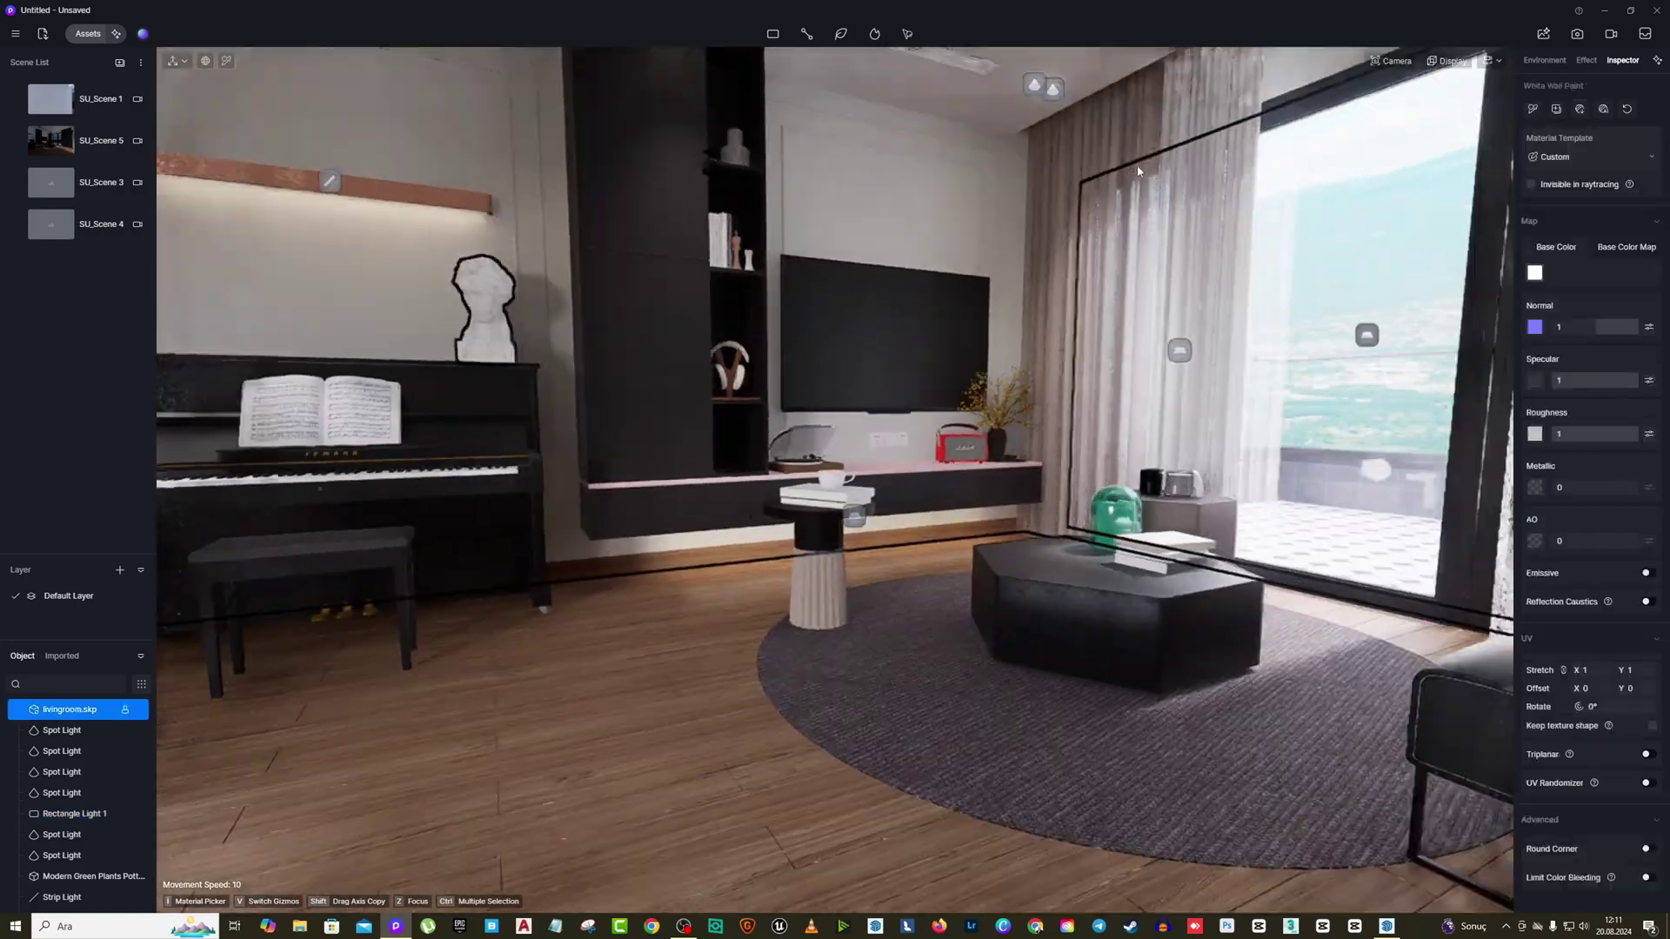
Search the online material library for "metal" with the ceiling air vent in view.
mouse_move(965, 209)
right_mouse_down()
mouse_move(1120, 212)
mouse_move(1111, 171)
mouse_move(269, 208)
mouse_move(592, 126)
mouse_move(895, 111)
mouse_move(704, 96)
mouse_move(931, 49)
mouse_move(1061, 80)
mouse_move(951, 114)
right_mouse_up()
key("s")
key("w")
right_click_drag(1026, 415, 1076, 467)
left_click(87, 34)
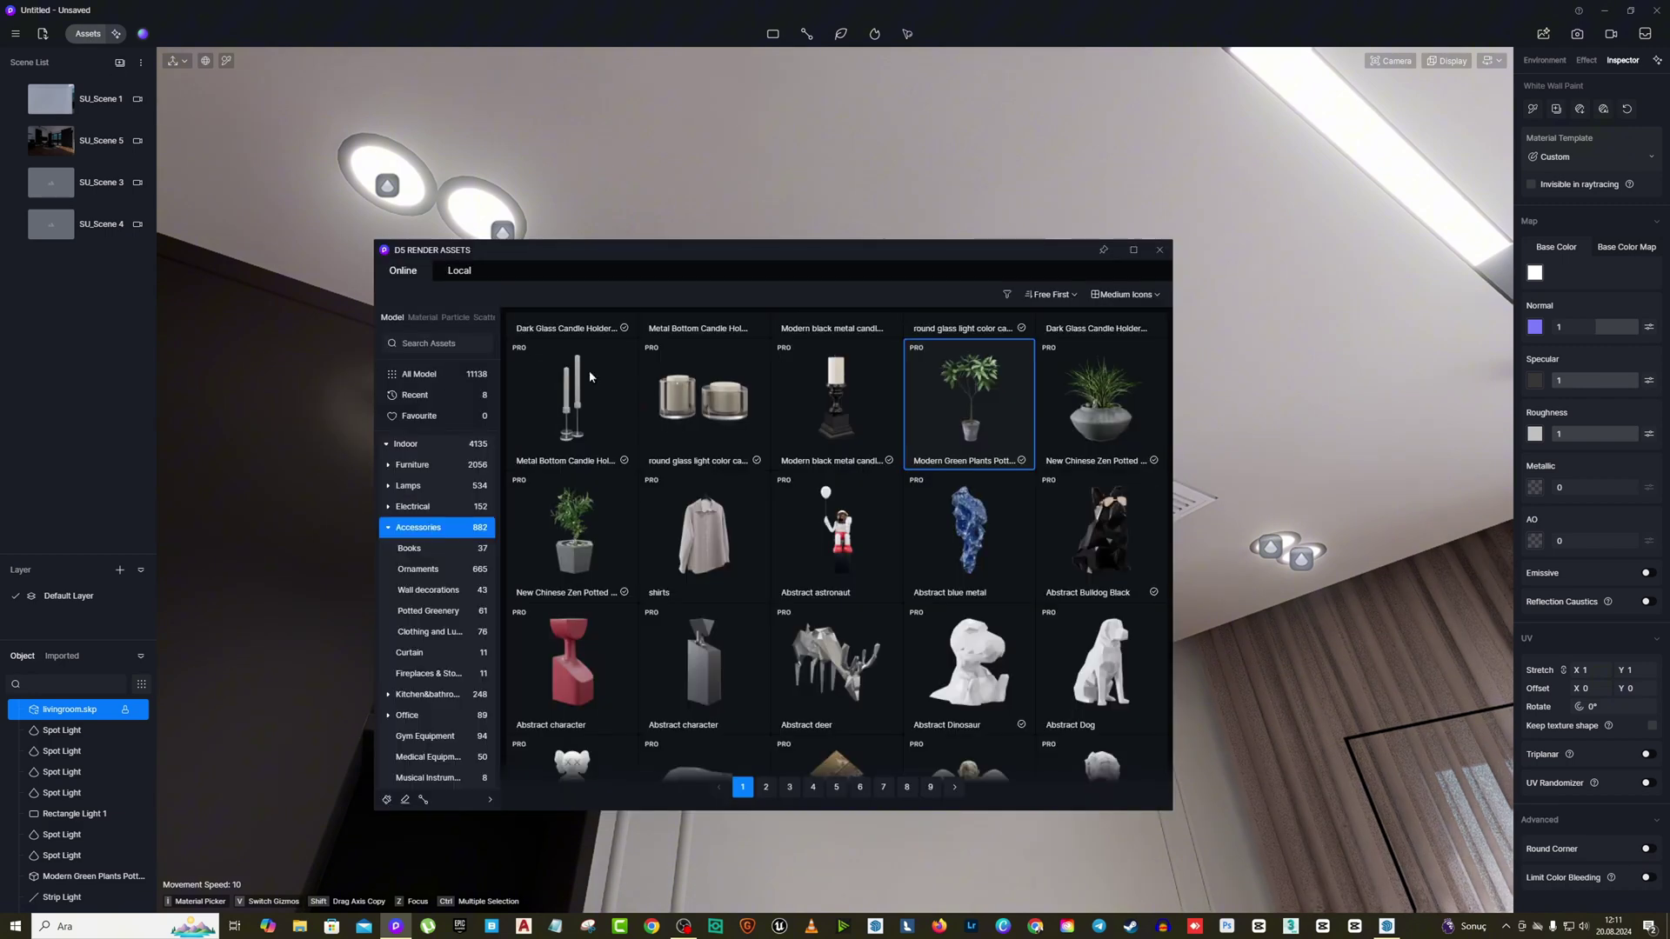
left_click(423, 317)
left_click(440, 347)
type("metal")
key("Return")
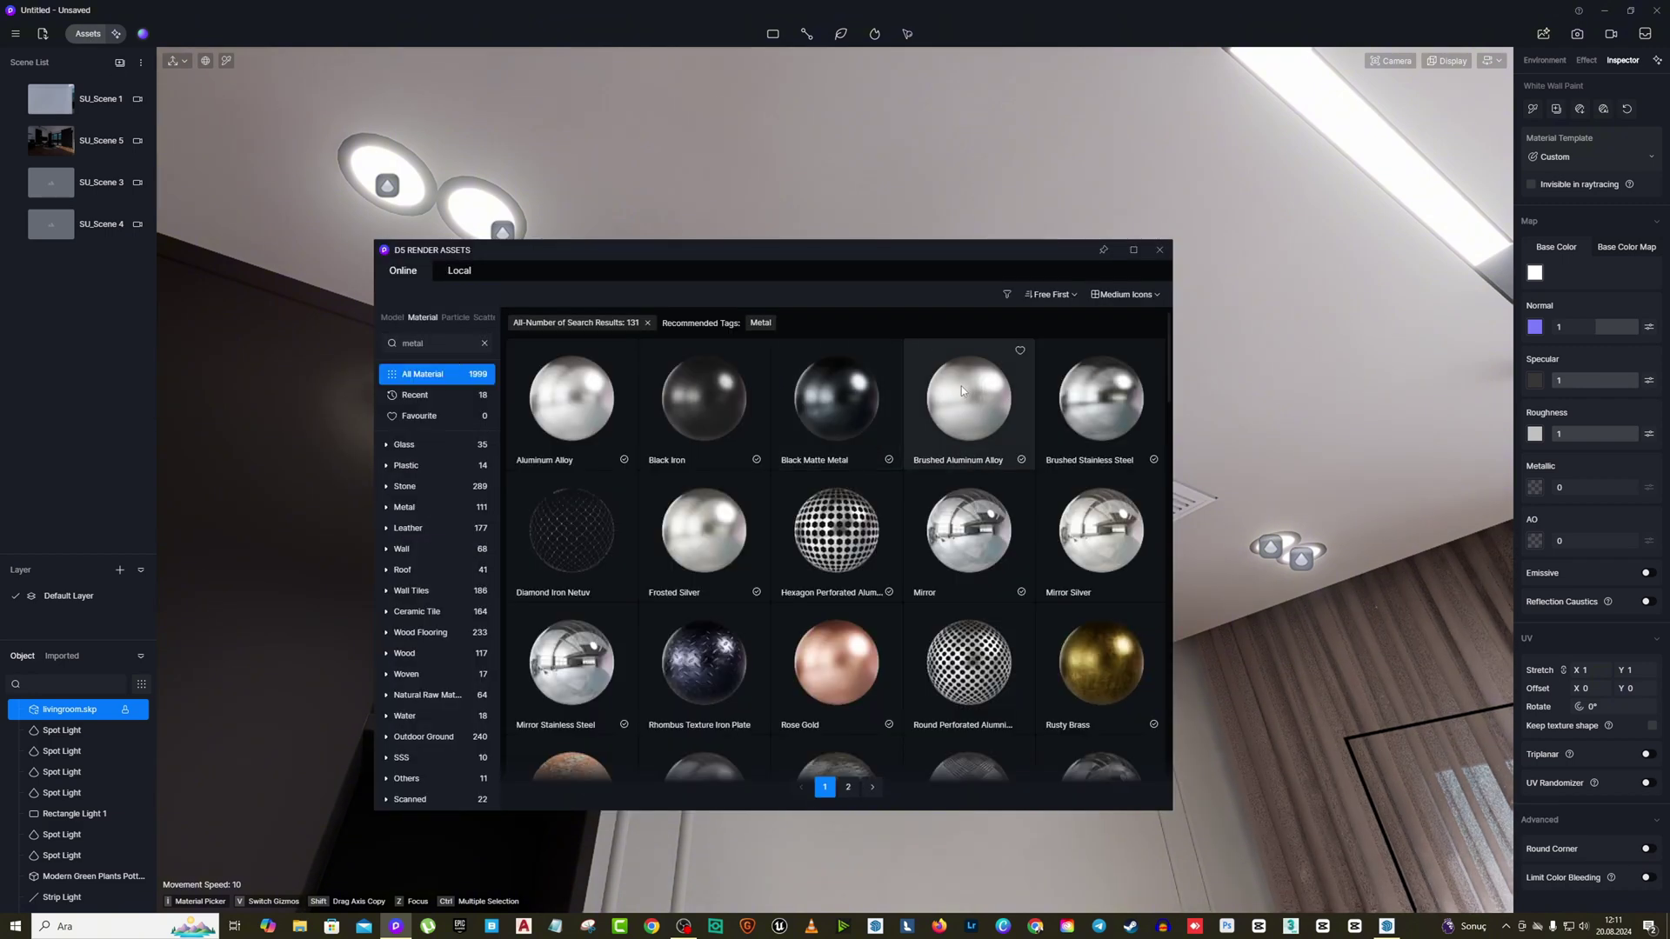
scroll(961, 386, "down", 5)
scroll(838, 504, "down", 4)
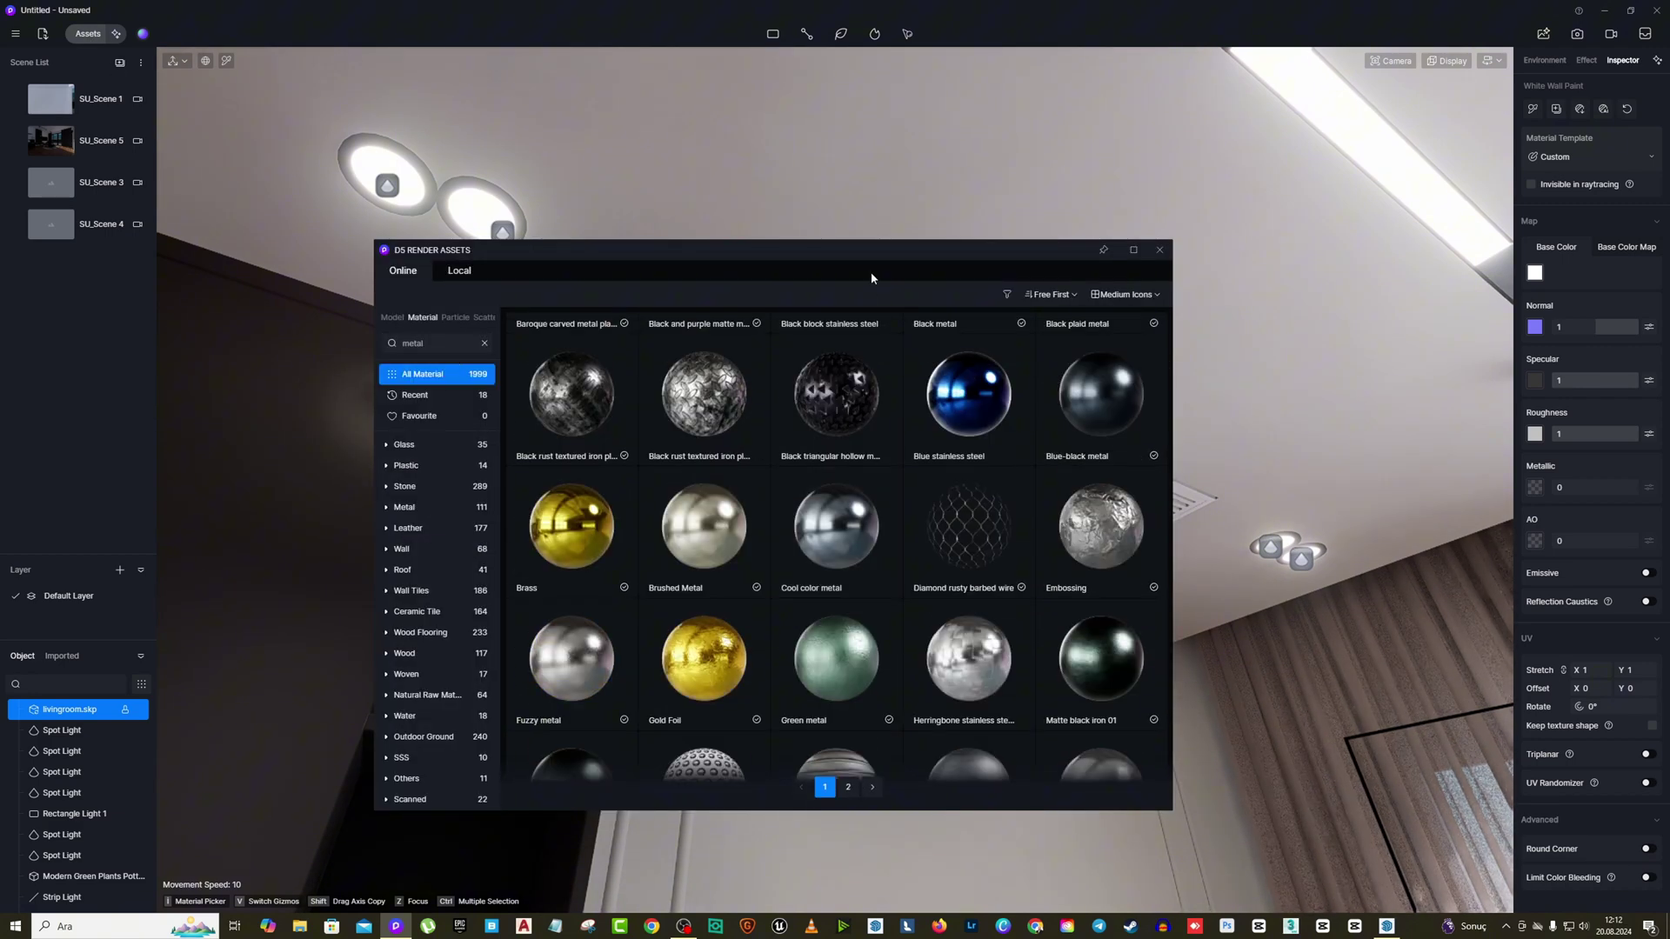
Try the Fuzzy metal material on the ceiling air vent.
left_click_drag(872, 271, 726, 259)
left_click_drag(425, 570, 1118, 576)
left_click(1167, 497)
left_click_drag(862, 275, 738, 216)
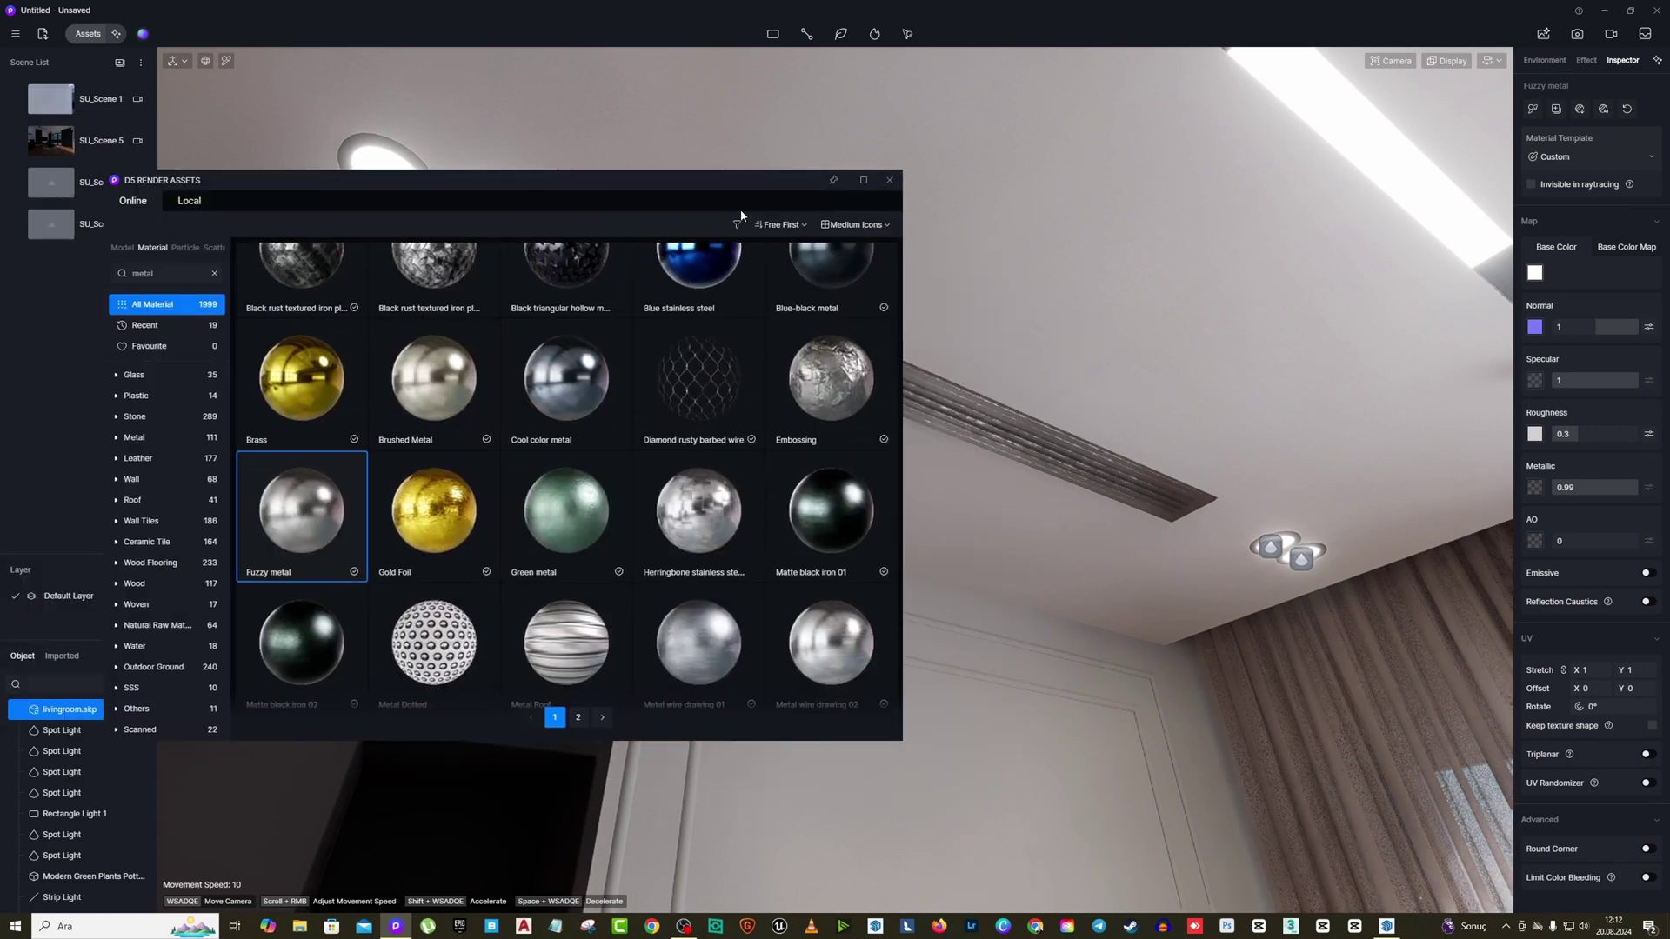
Apply the Metal wire drawing 01 material to the ceiling air vent.
scroll(644, 374, "down", 1)
left_click(732, 598)
left_click_drag(1026, 565, 1034, 461)
left_click_drag(613, 180, 675, 121)
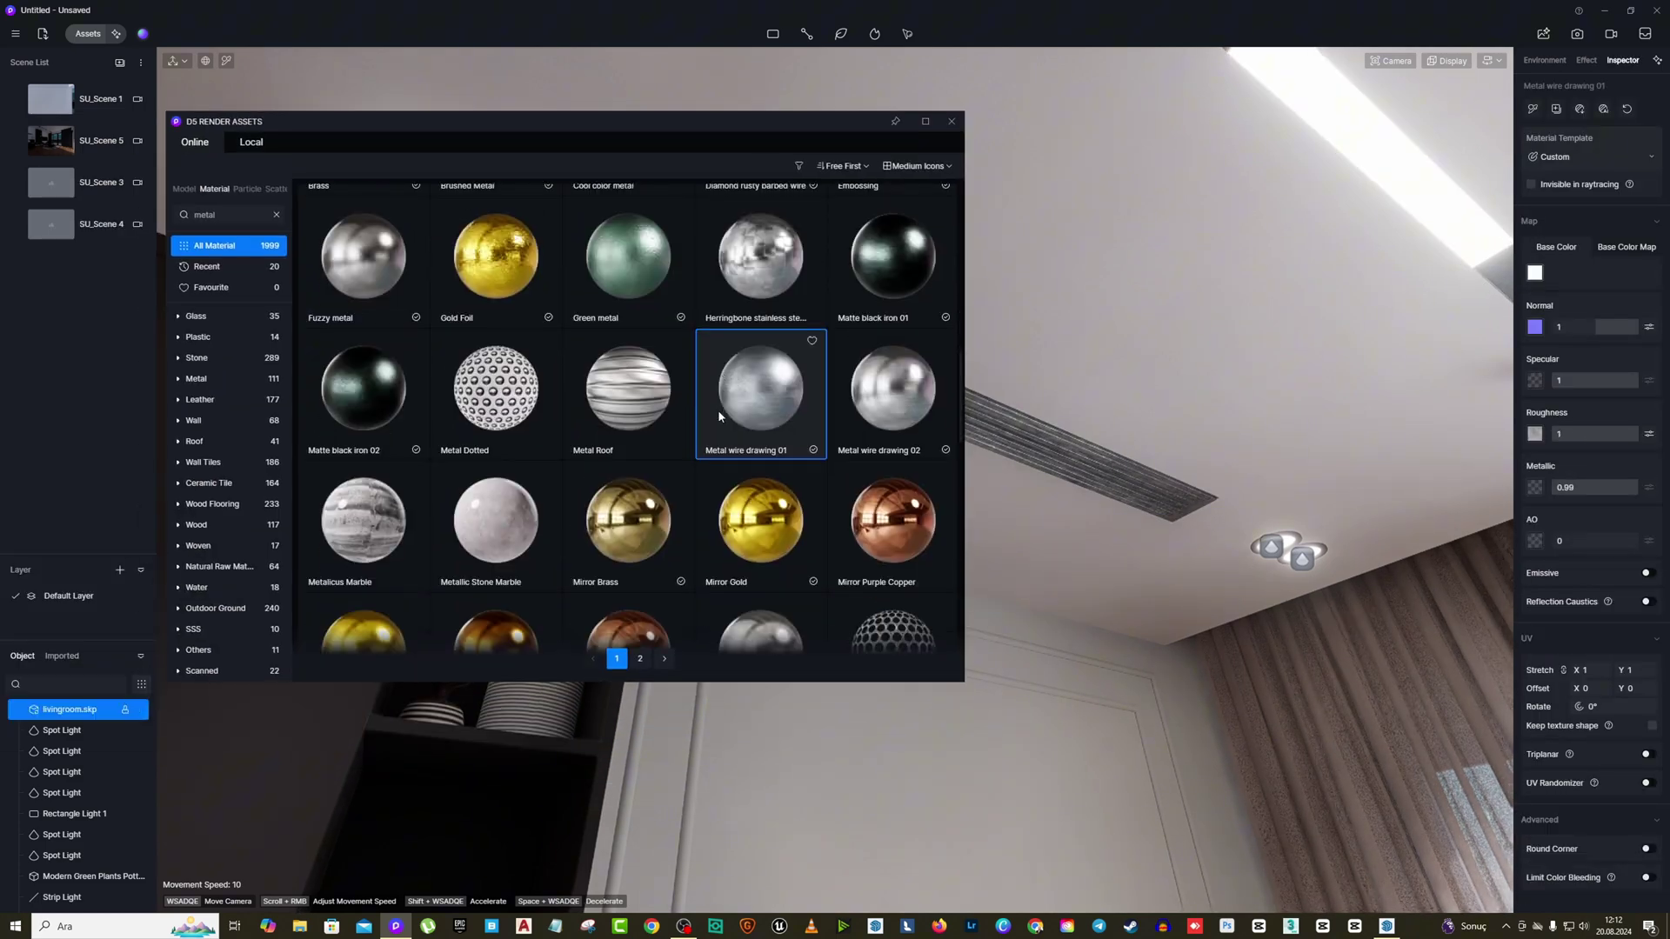
scroll(717, 410, "down", 5)
scroll(695, 443, "down", 5)
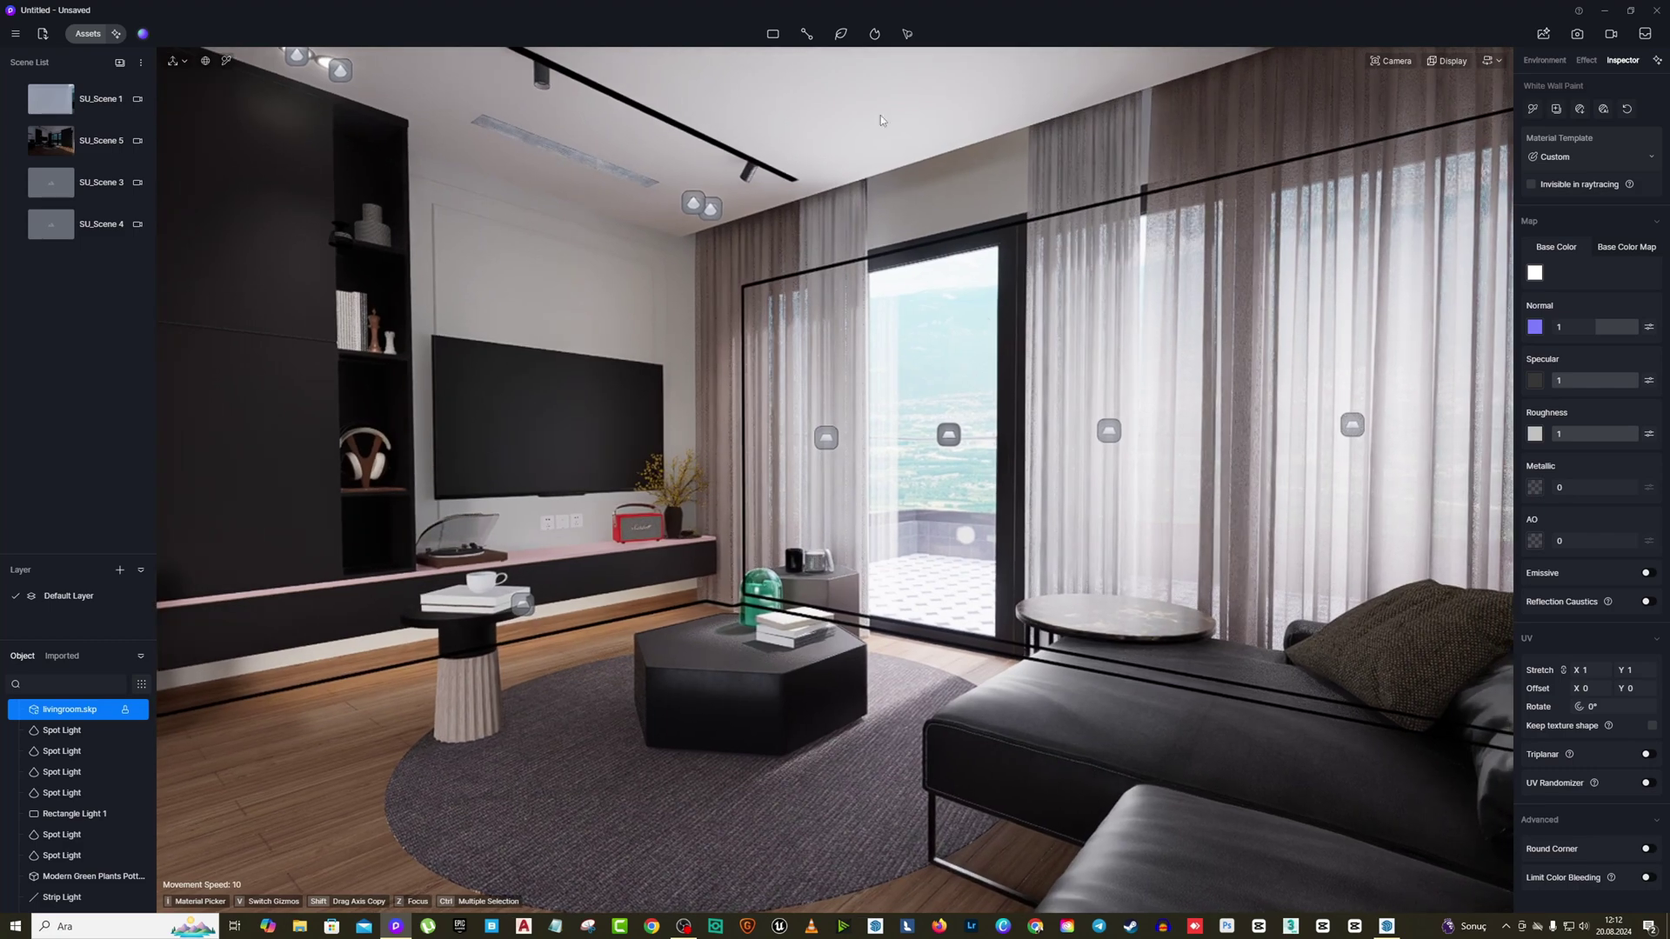
Adjust the intensity of the rectangle lights along the window wall, setting the one nearest the sofa cushions to 20.
left_click_drag(1541, 576, 1581, 576)
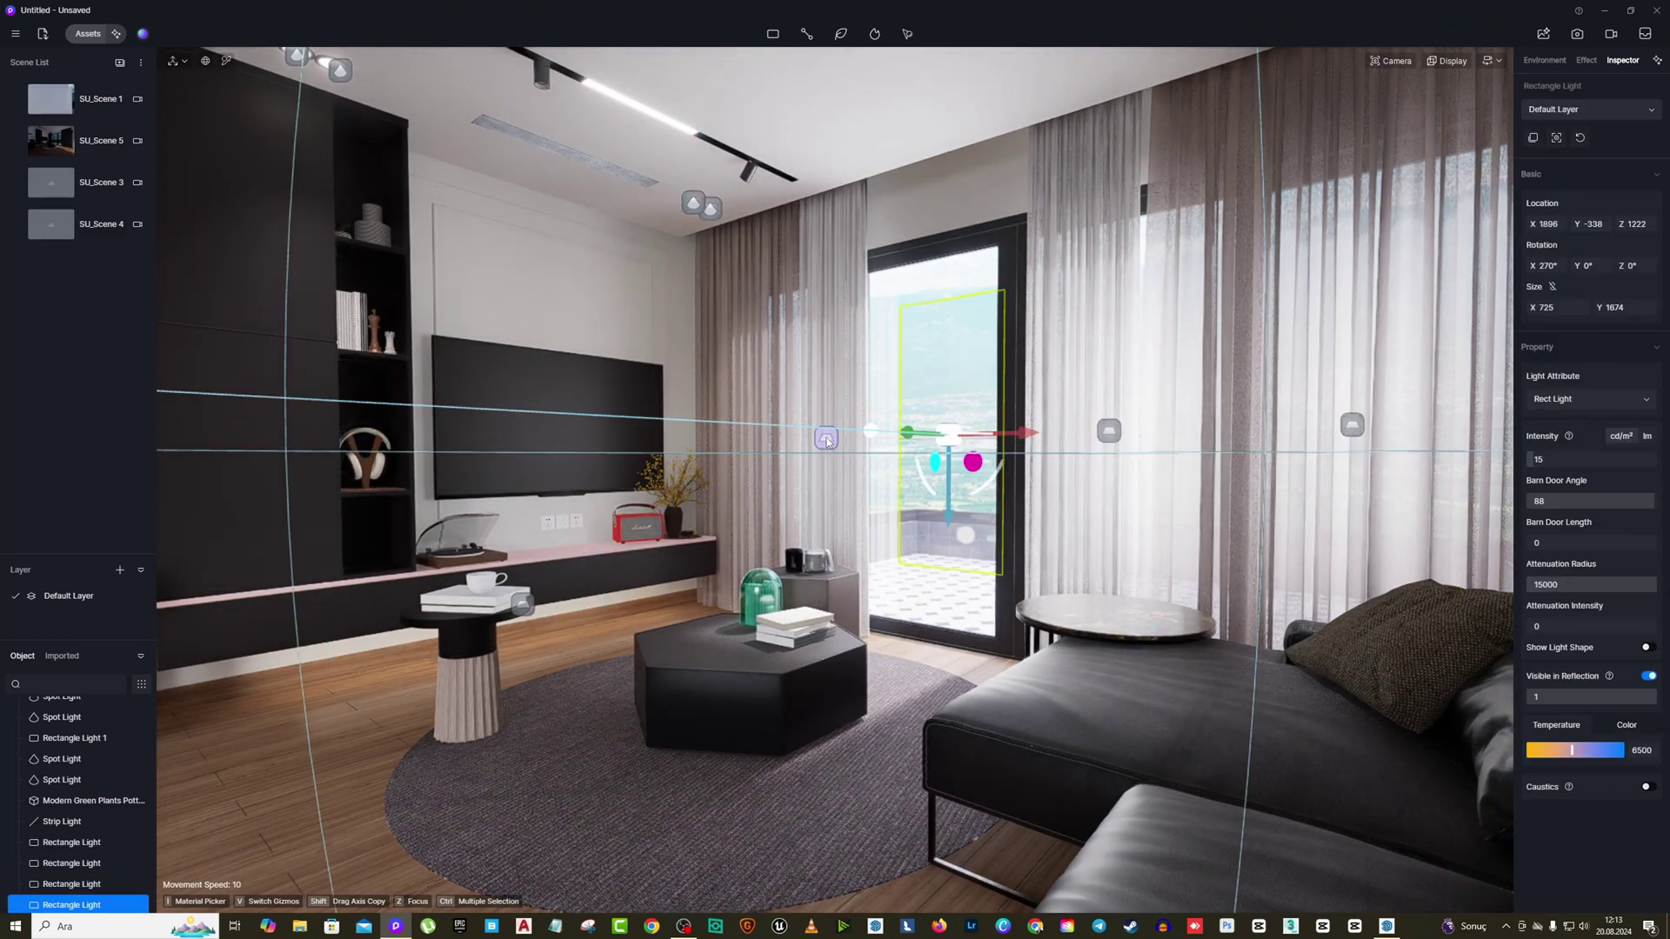
left_click(826, 439)
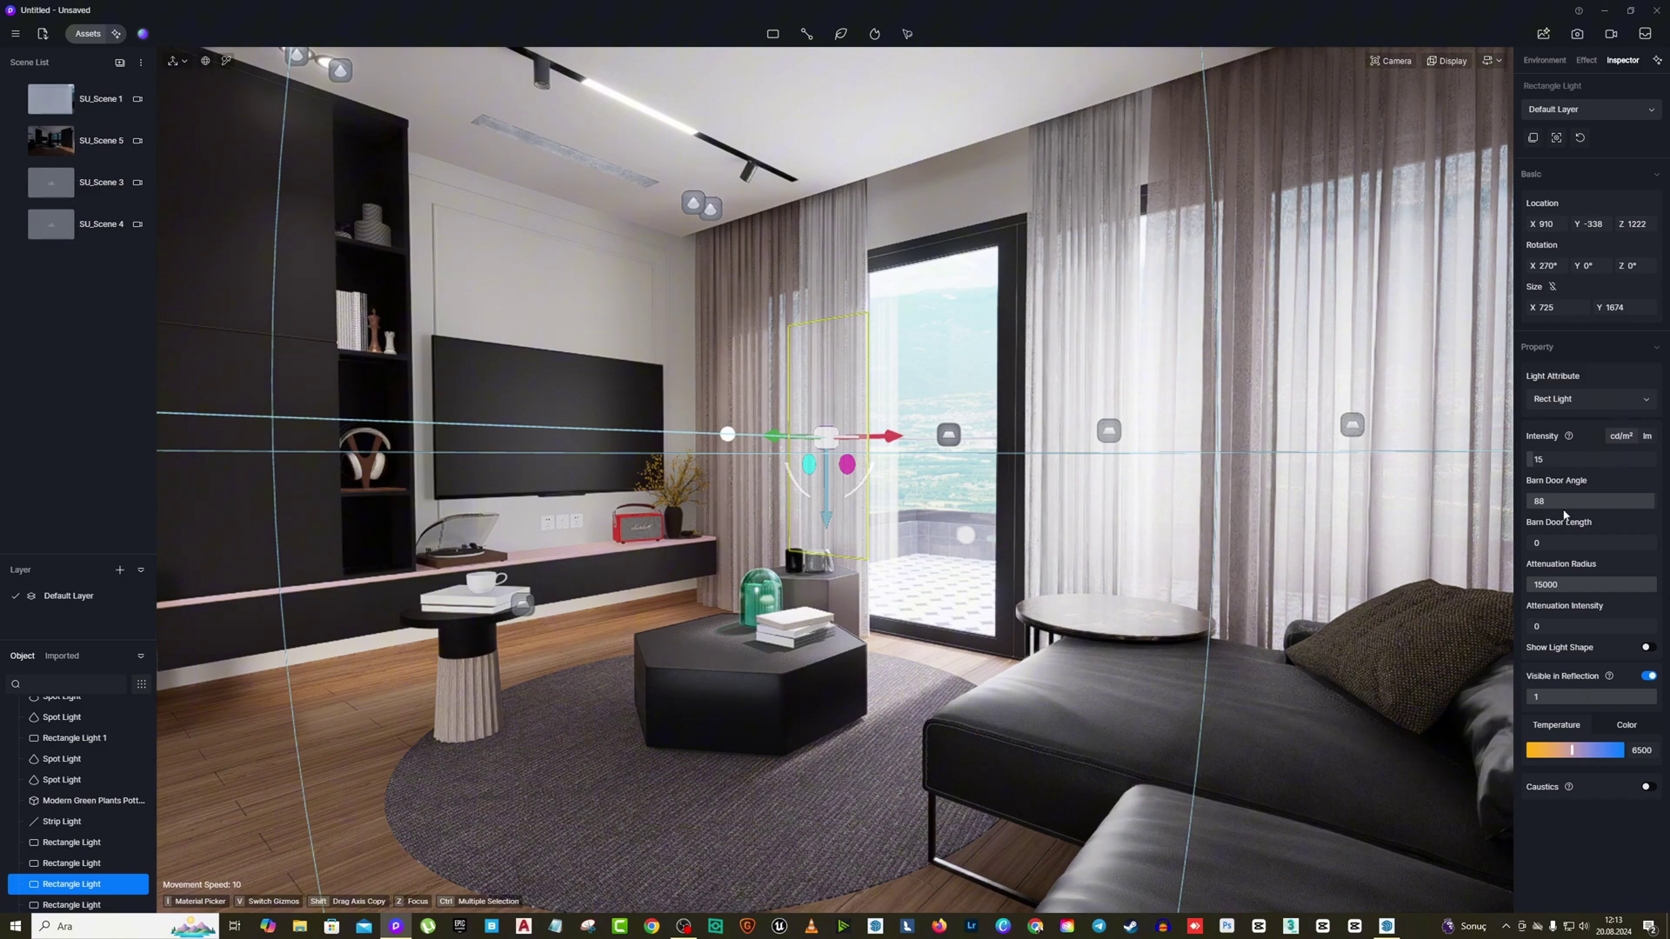
left_click(949, 434)
left_click(1115, 431)
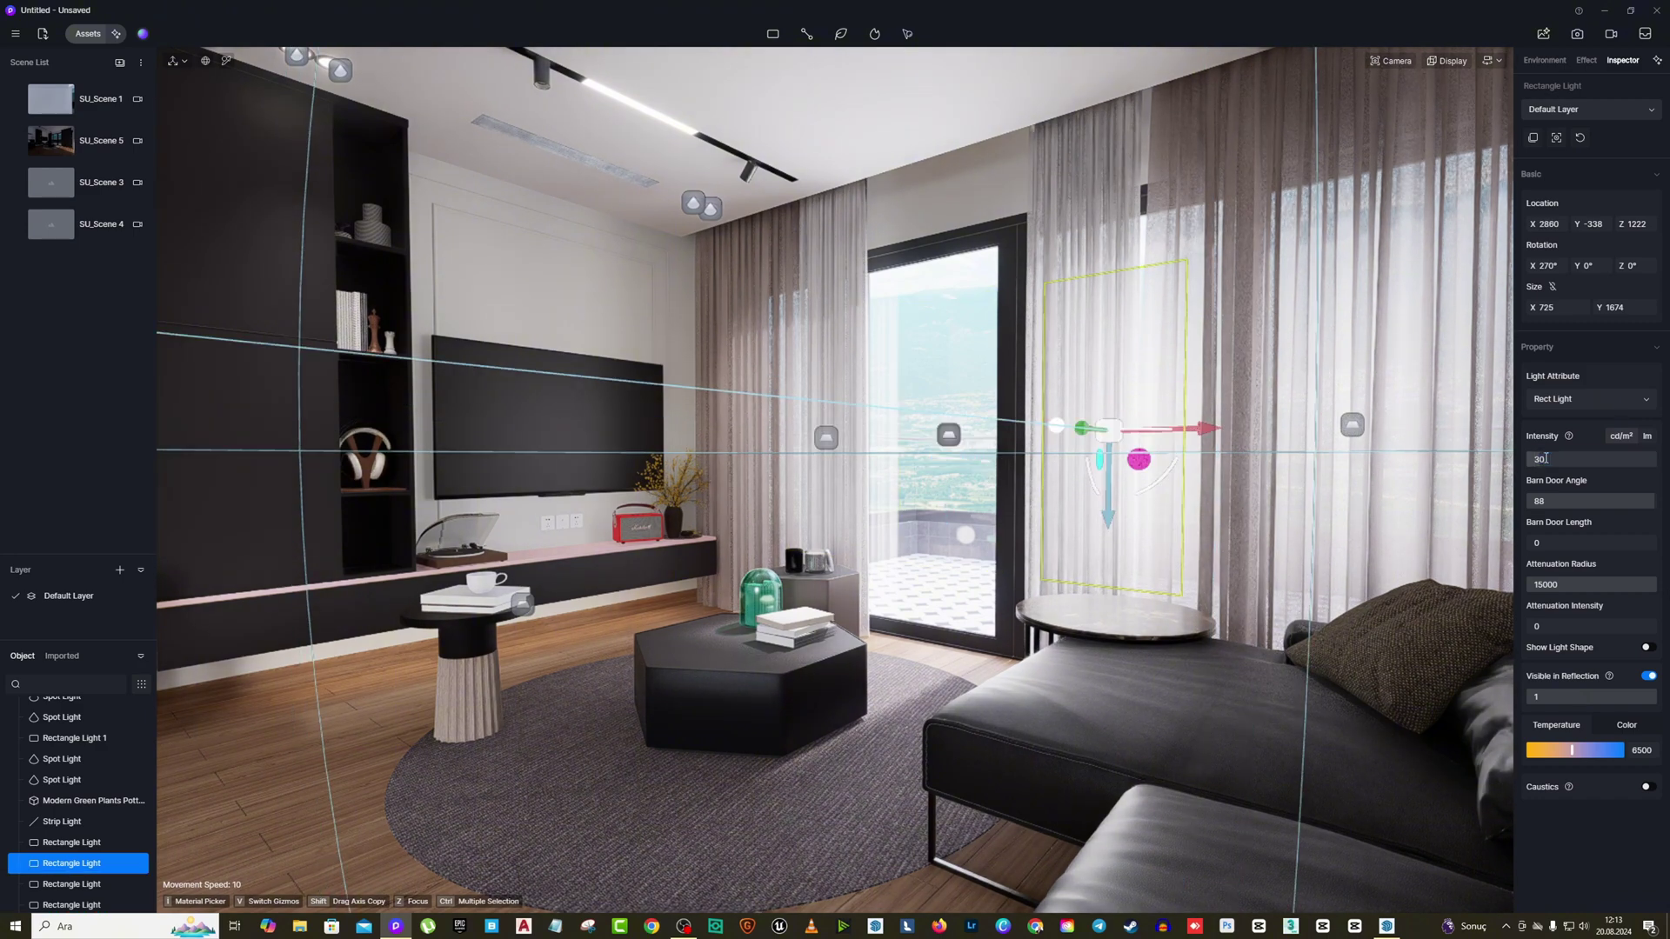
left_click(1340, 427)
left_click(1352, 426)
mouse_move(817, 393)
right_mouse_down()
mouse_move(846, 391)
mouse_move(834, 407)
right_mouse_up()
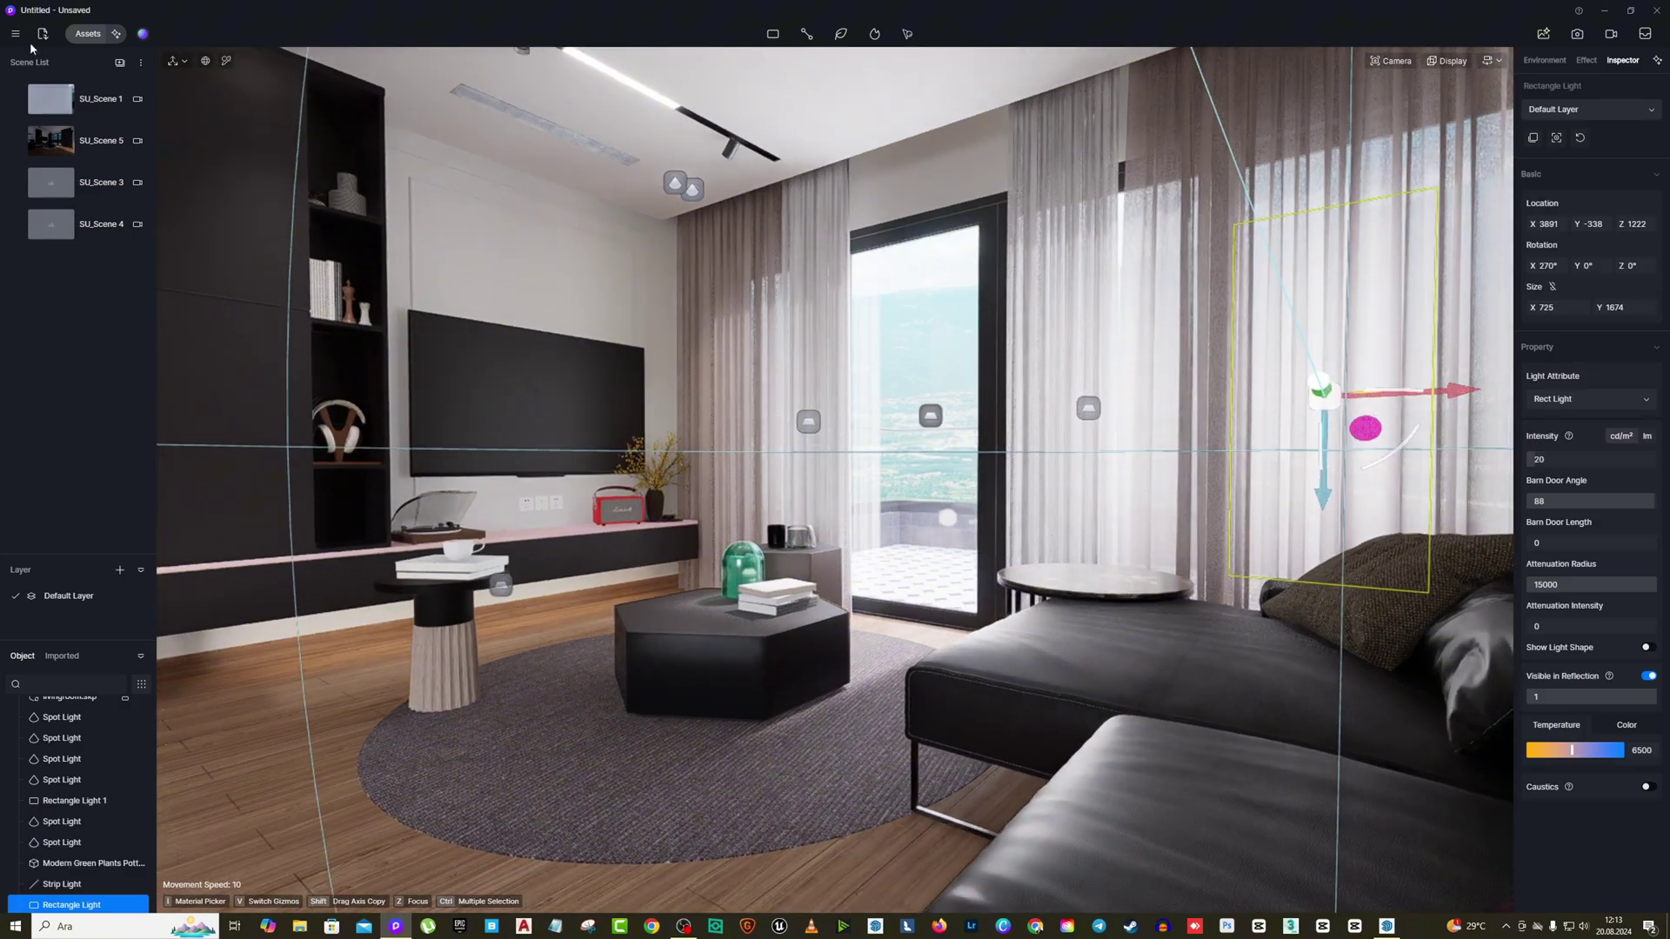
Save the project as oda in the d5 export folder.
left_click(16, 34)
mouse_move(35, 64)
left_click(179, 136)
left_click(57, 176)
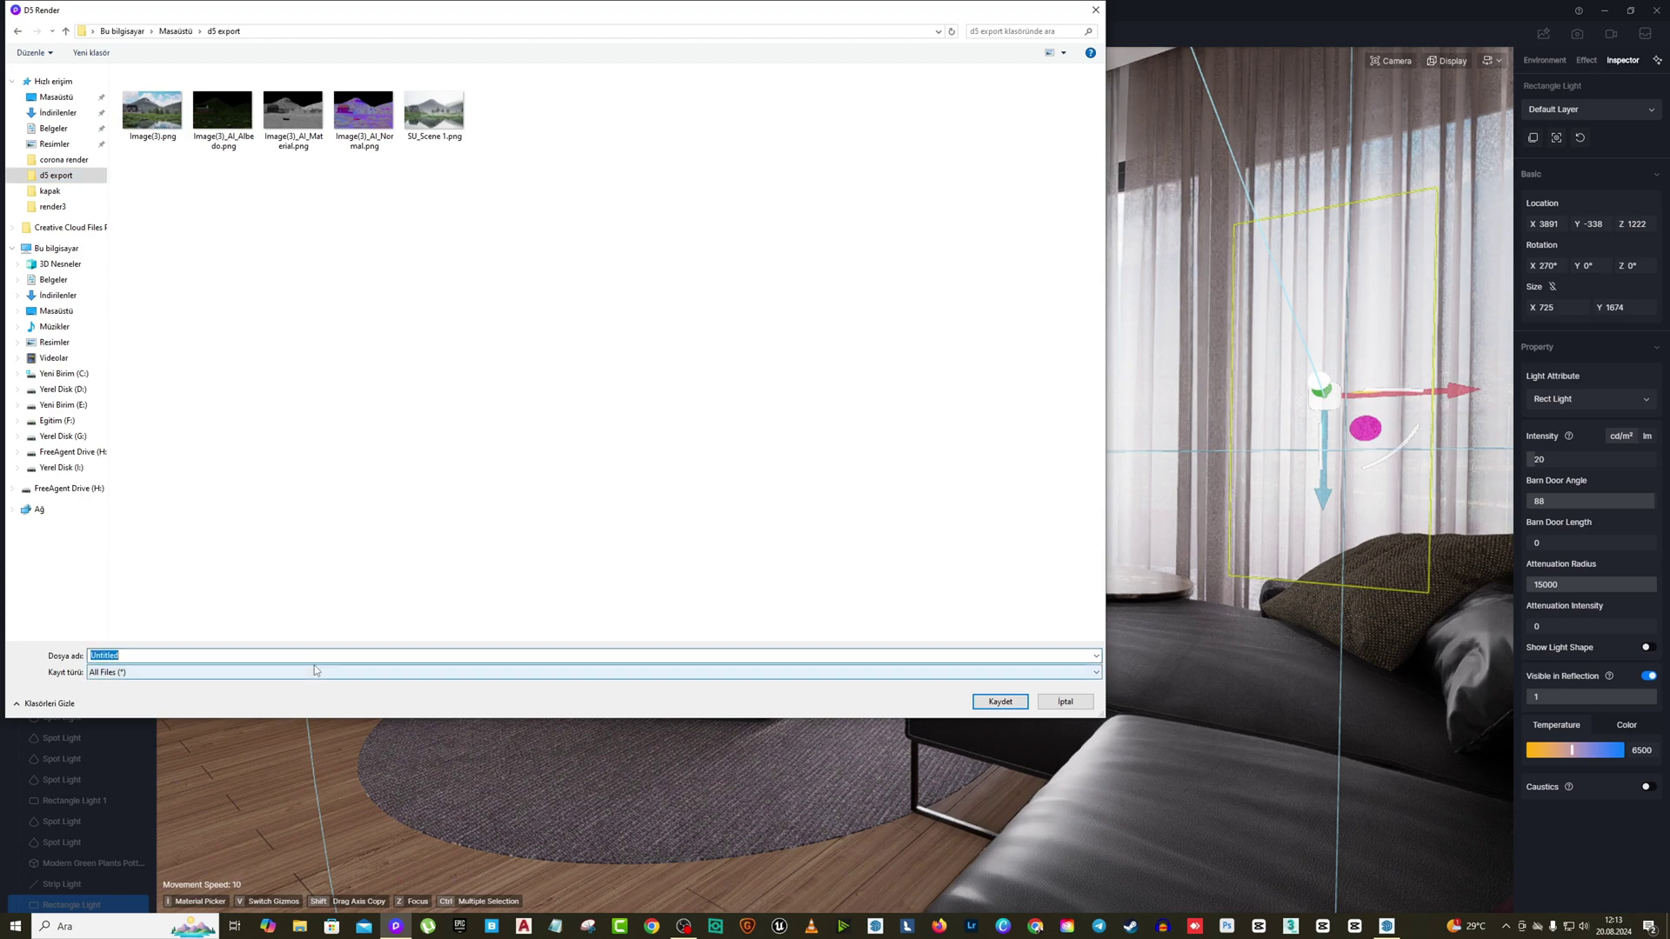
type("oda")
left_click(1000, 701)
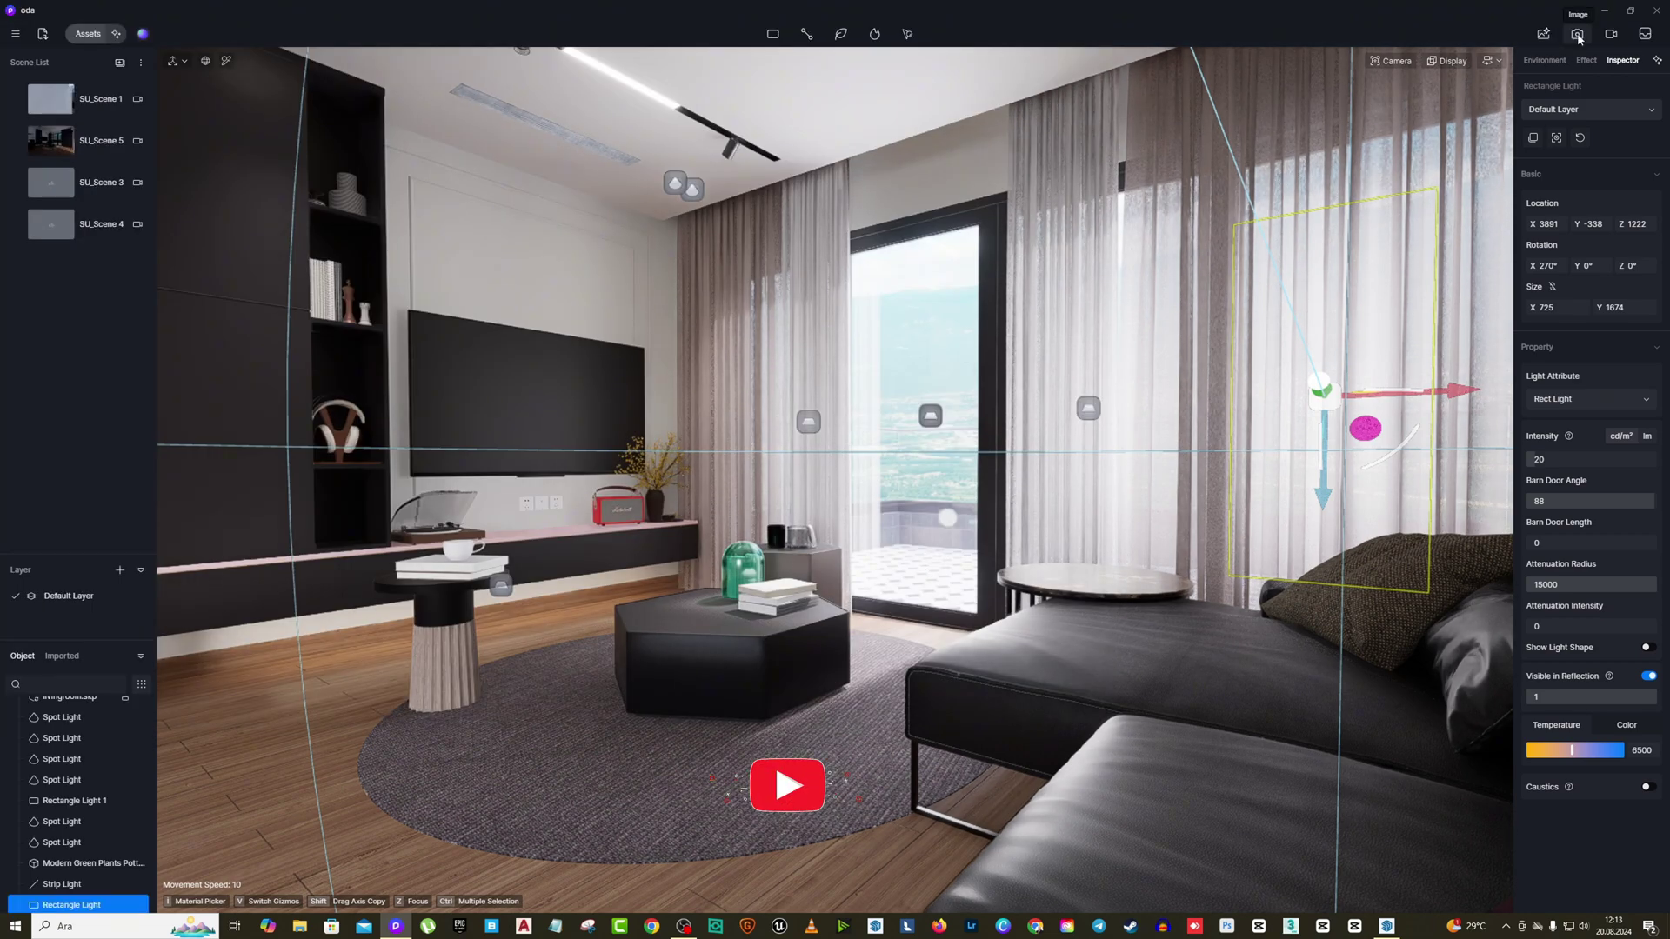
Render the view as a 4k image without channels, saving it as Image(1).png in the render folder inside oda.
left_click(1578, 34)
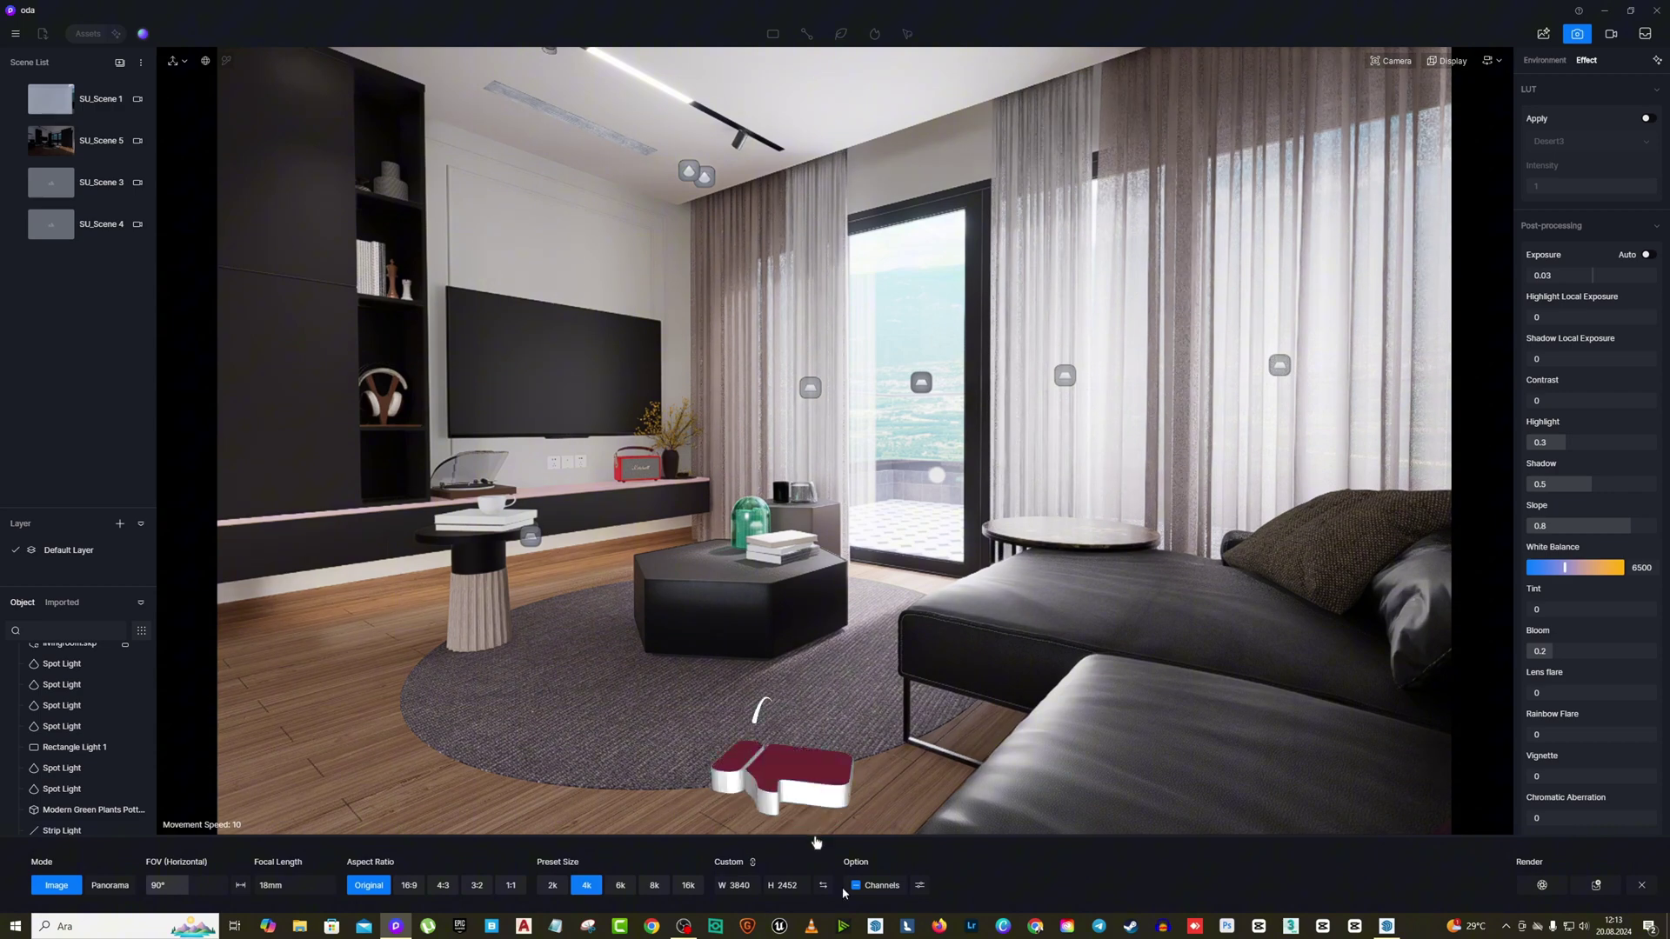
left_click(854, 887)
left_click(1542, 886)
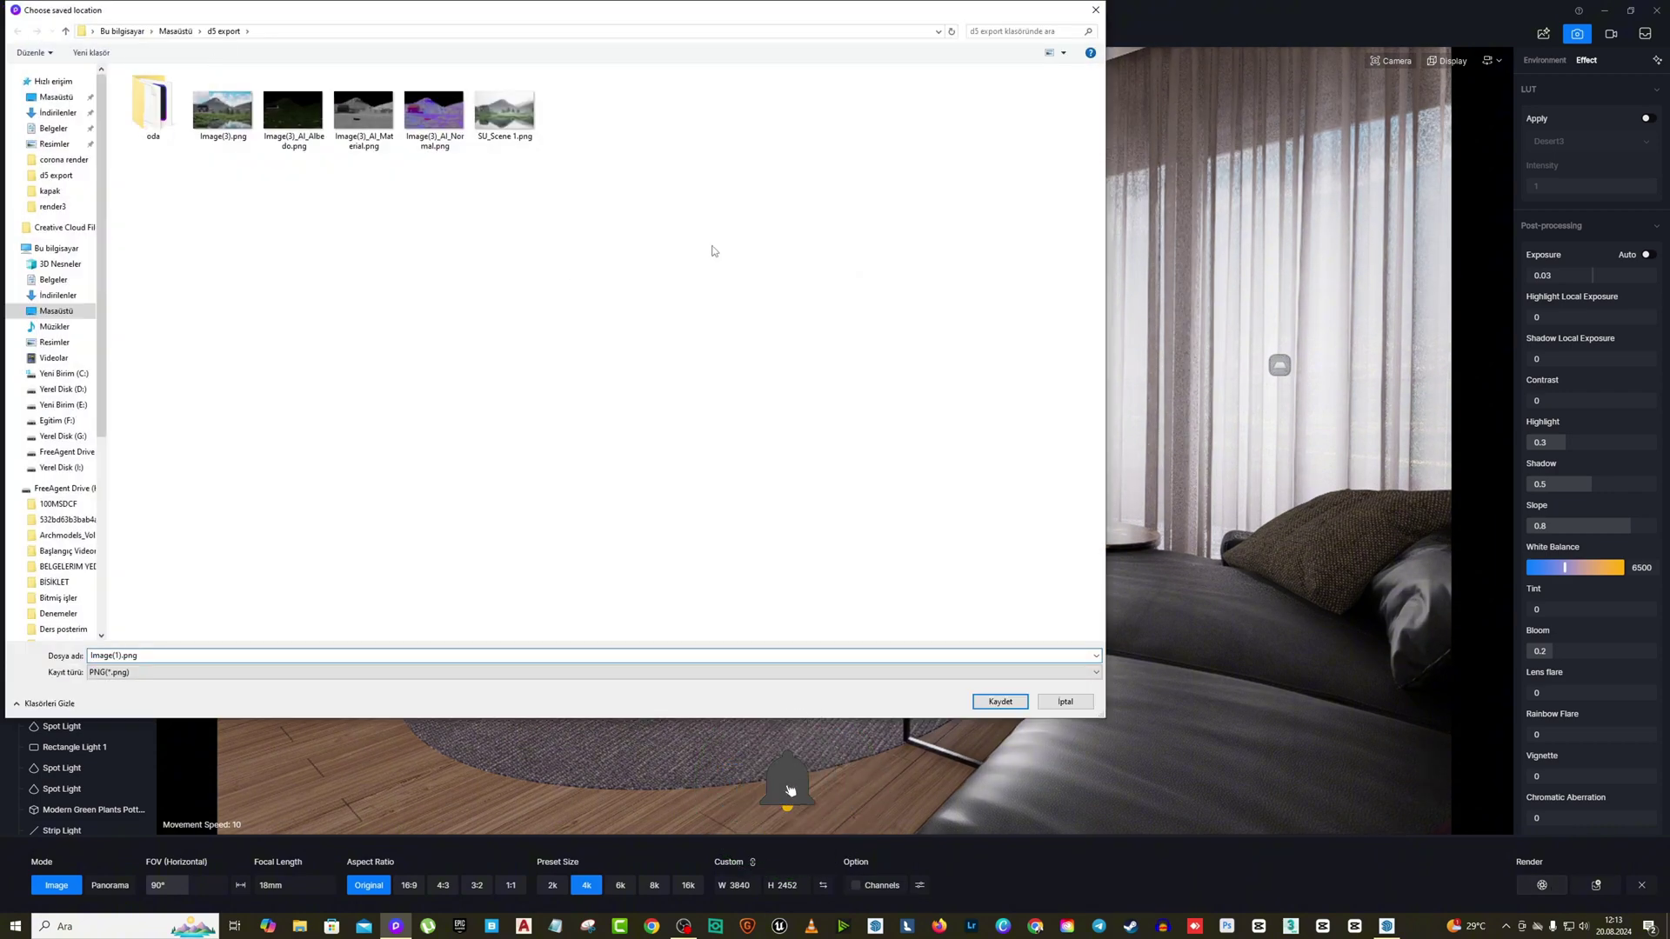
double_click(149, 104)
right_click(519, 315)
mouse_move(559, 447)
left_click(708, 448)
type("rend")
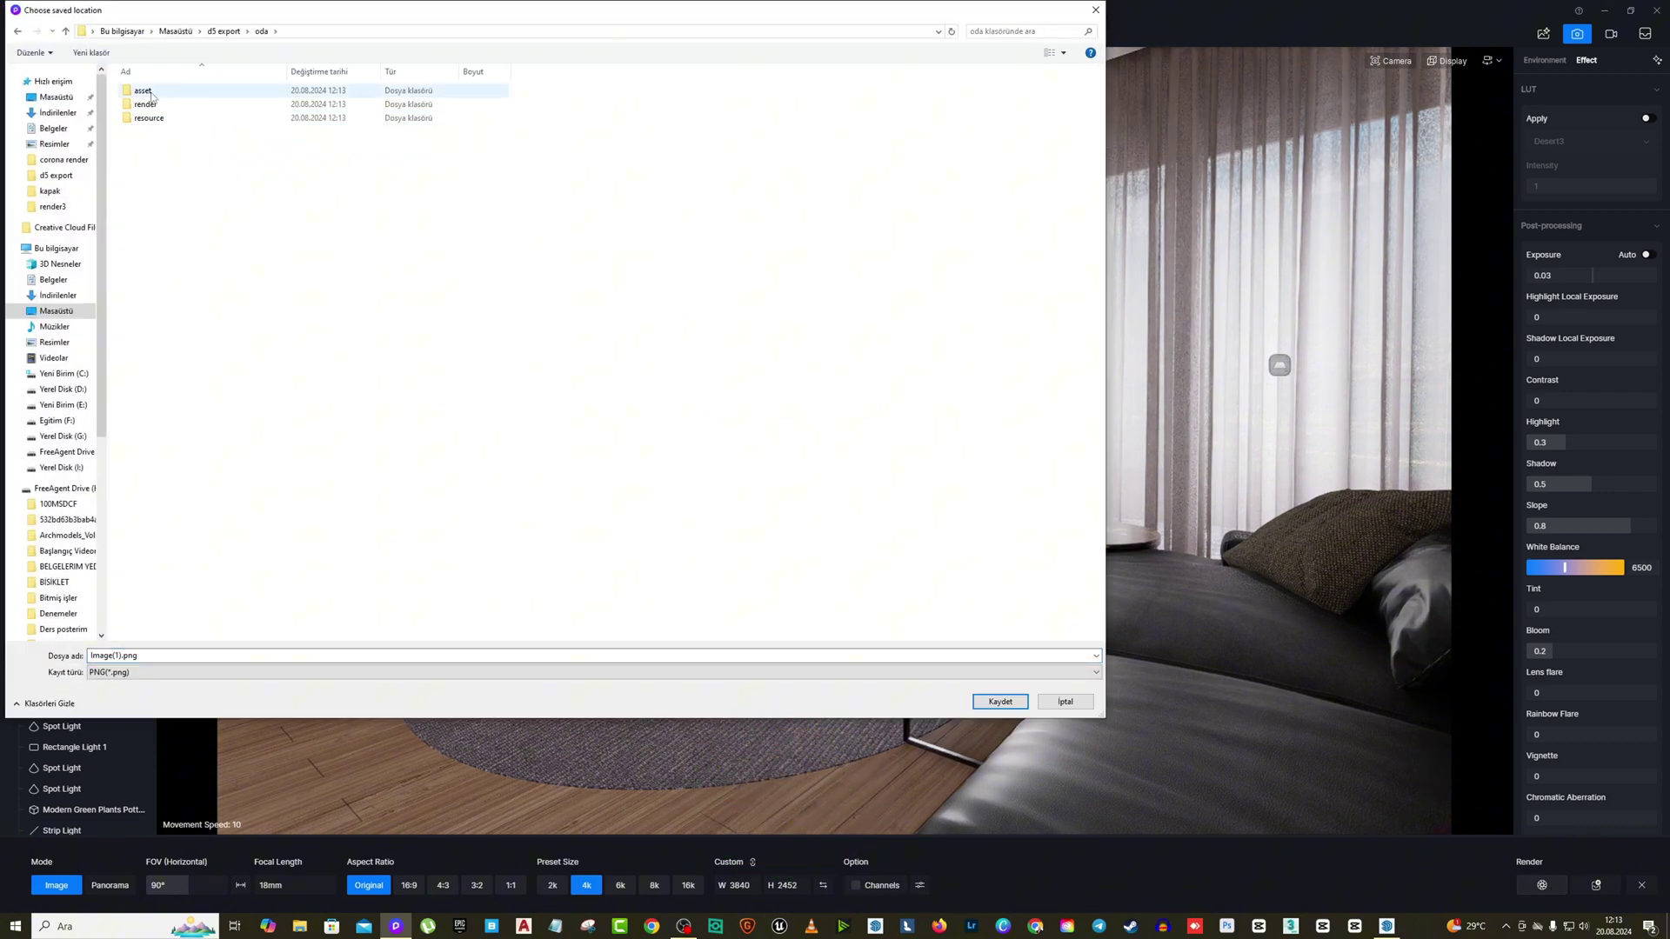
left_click(997, 701)
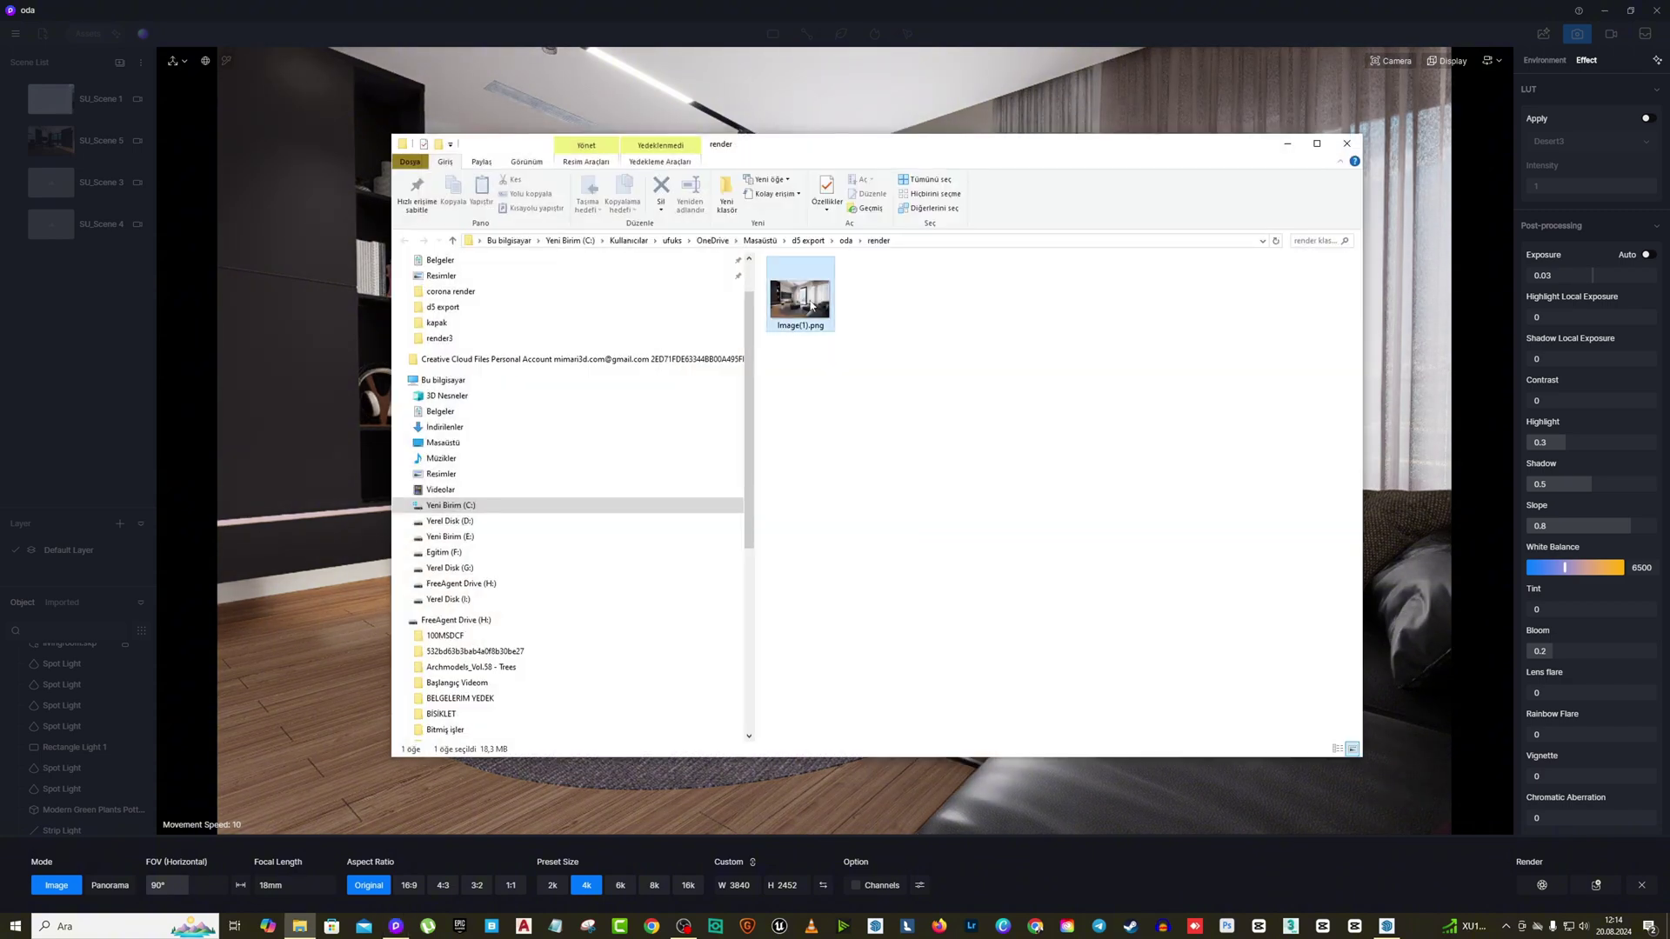
Review the rendered Image(1).png at full size and close the viewer, the folder and the render report.
double_click(793, 296)
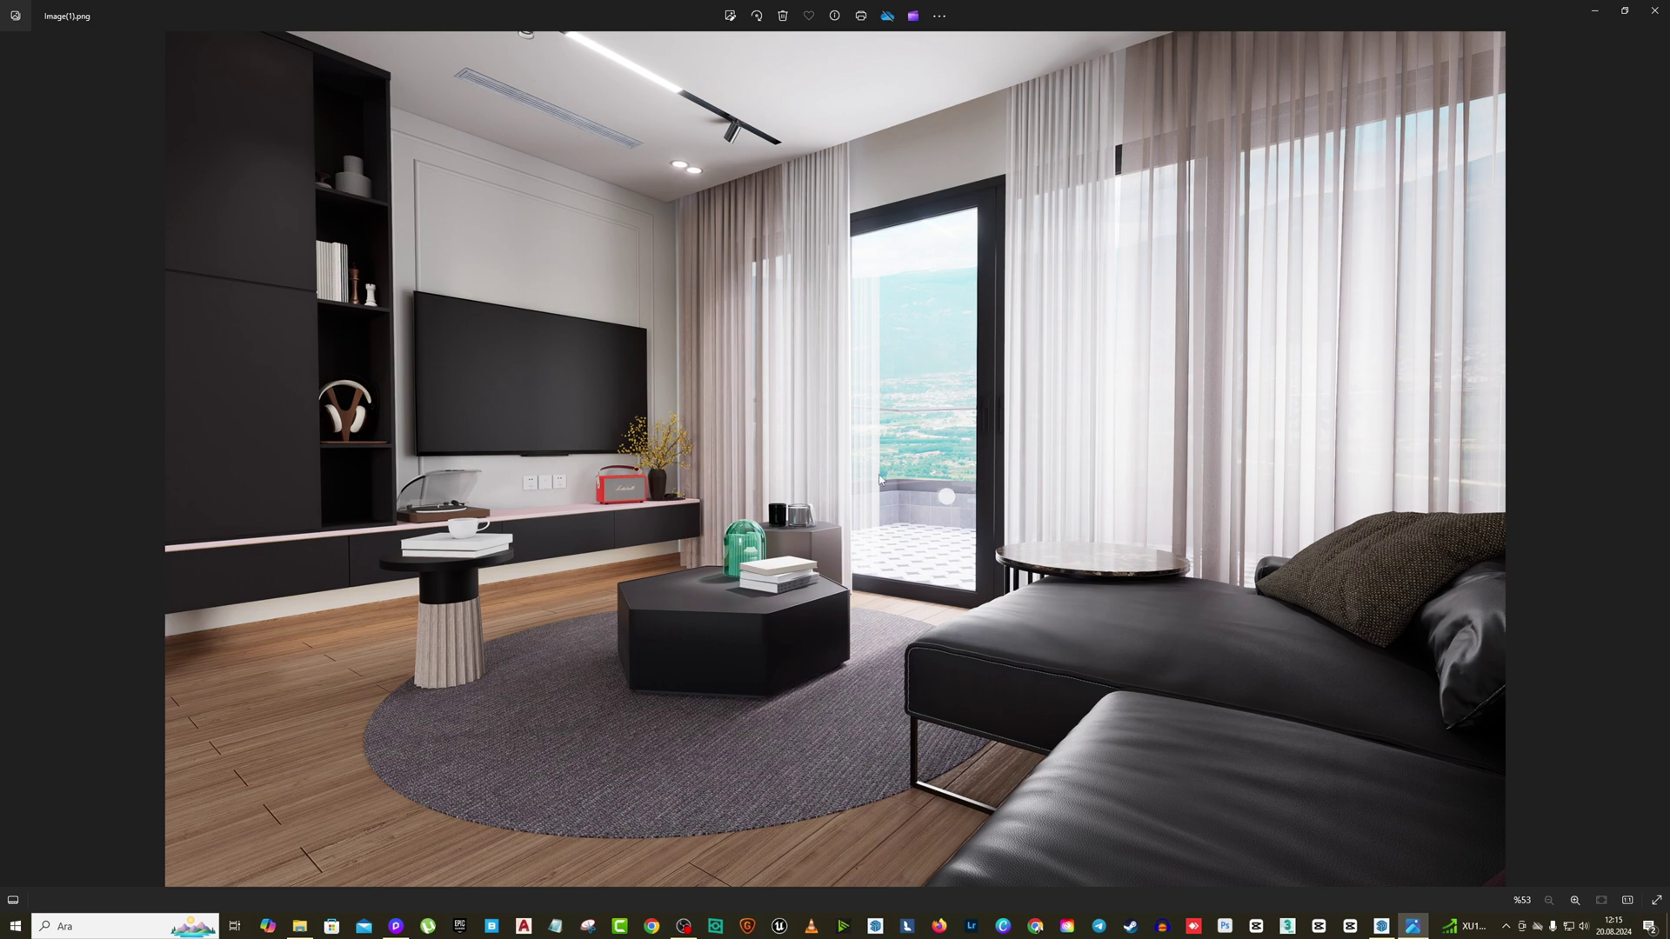
left_click(1655, 10)
left_click(1360, 140)
left_click(1641, 842)
left_click(920, 477)
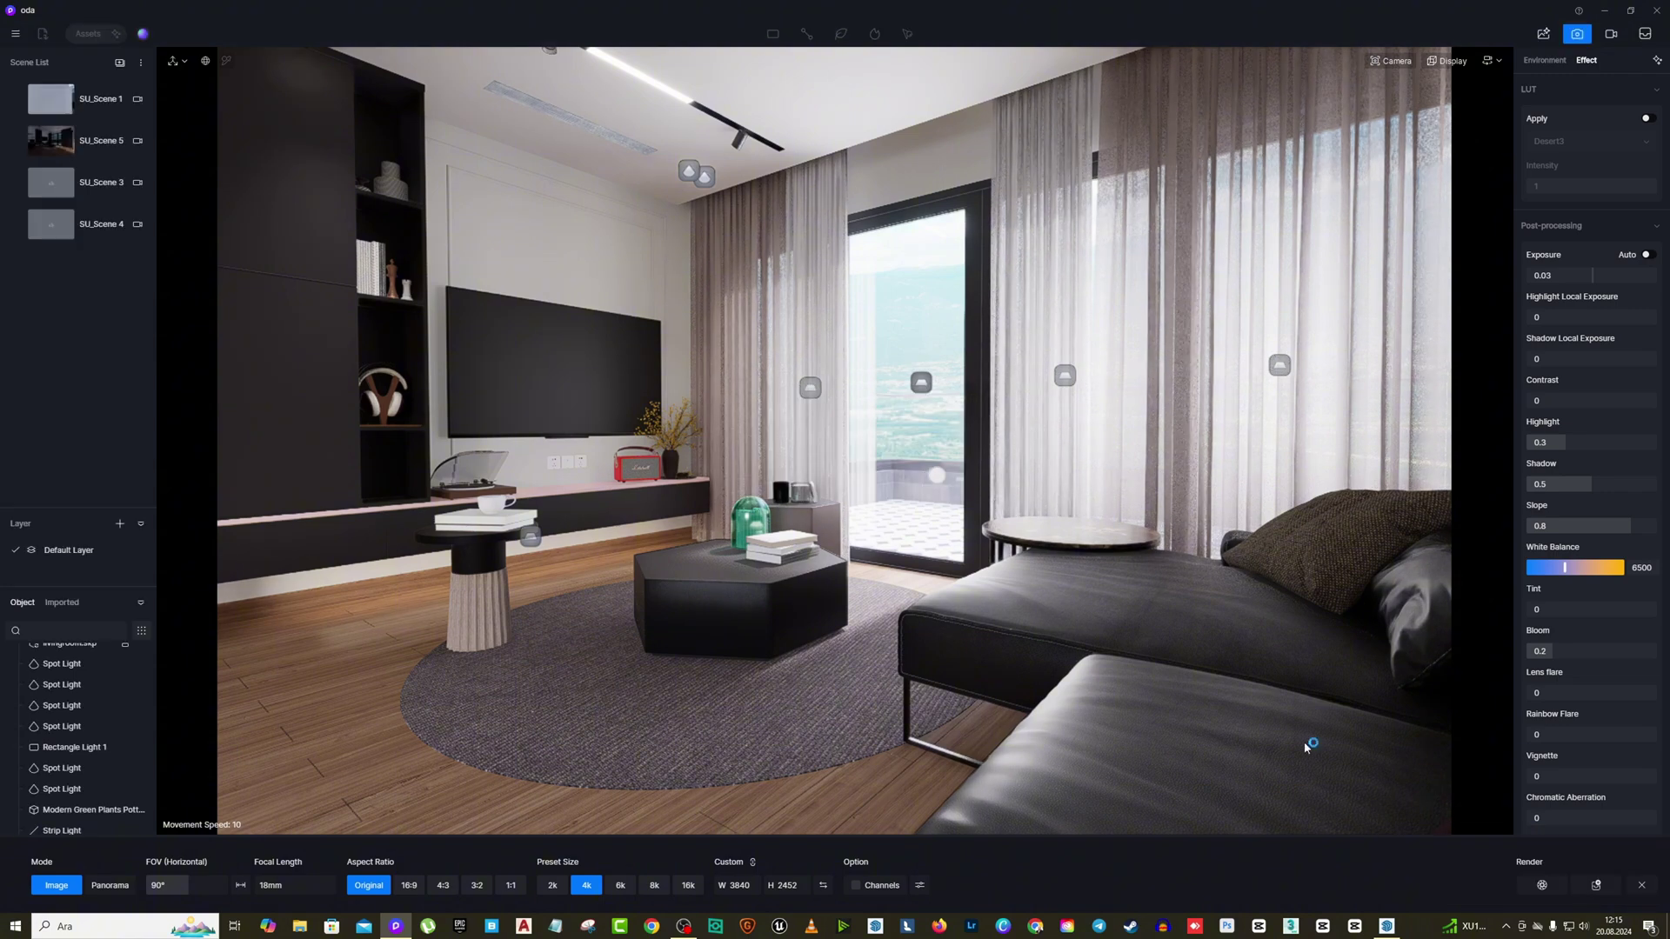
Set post-processing contrast to 0.13, highlight to 0.33, shadow local exposure to 0.91 and highlight local exposure to 0.25.
left_click_drag(1595, 401, 1570, 444)
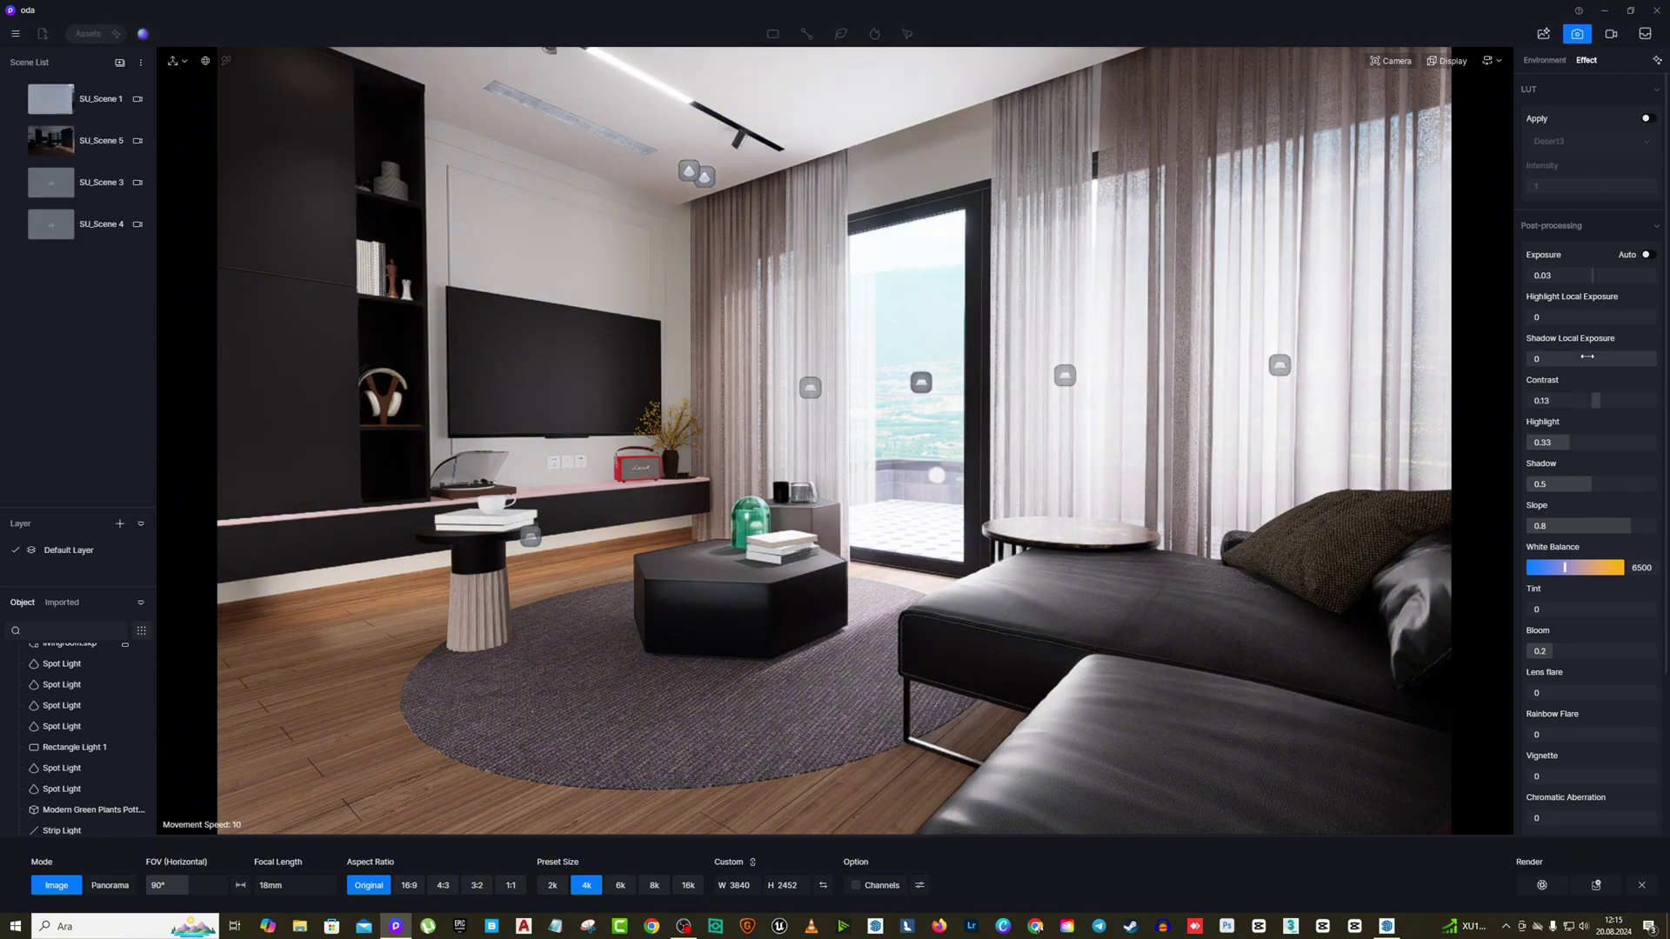
left_click_drag(1587, 356, 1663, 360)
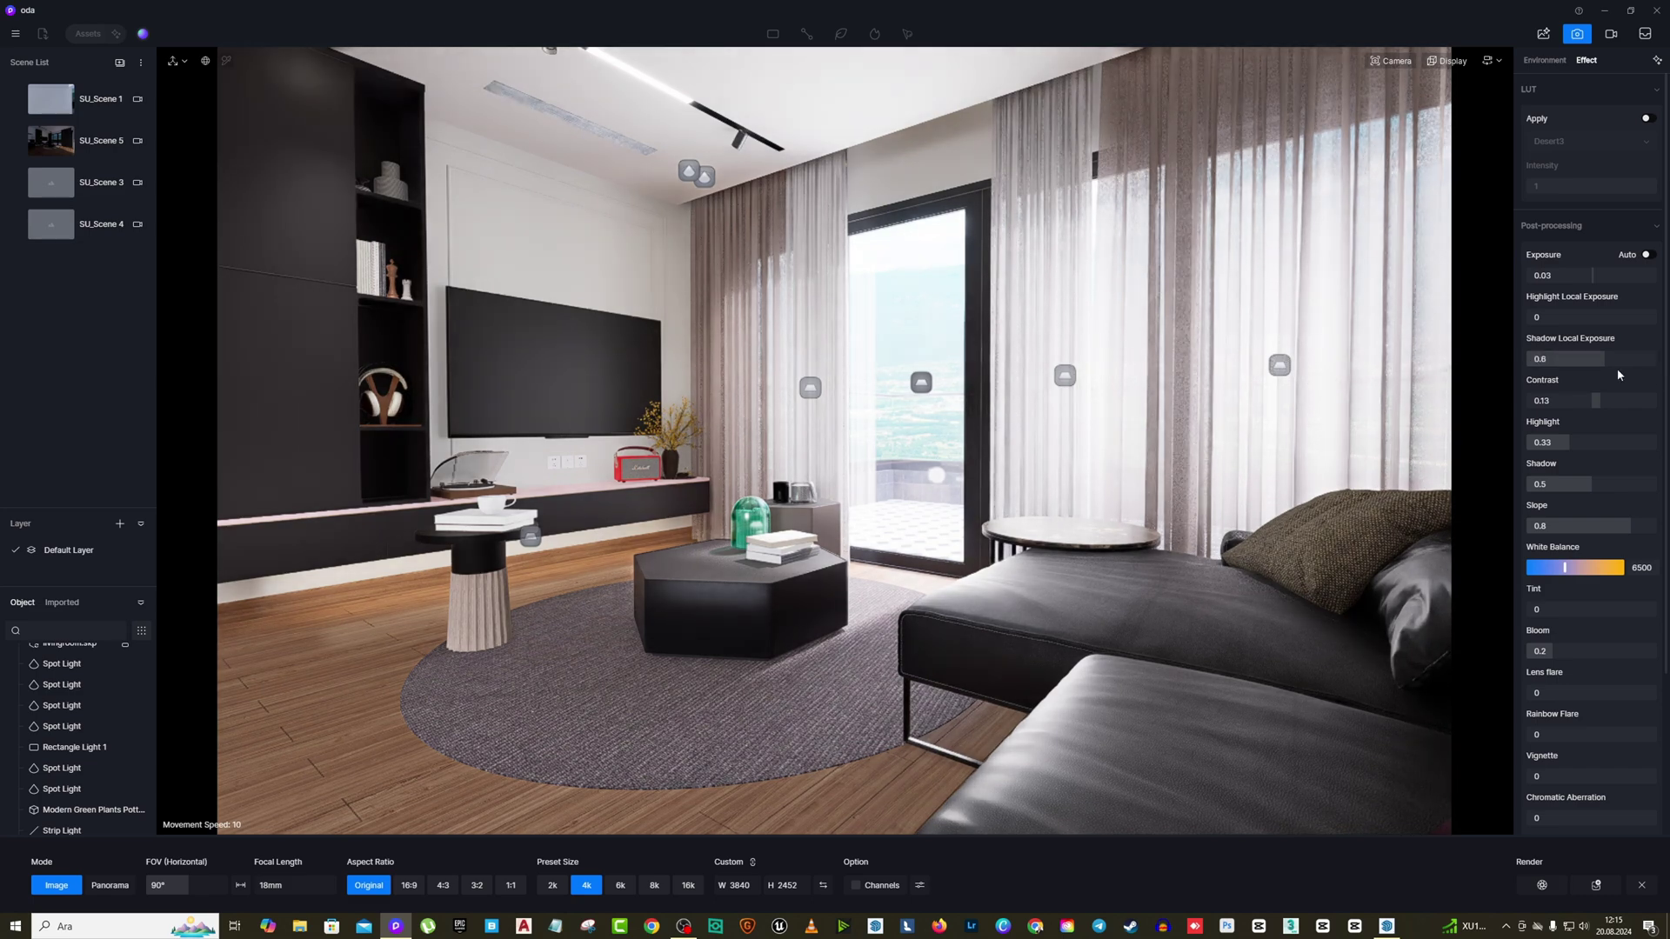
left_click_drag(1656, 359, 1644, 359)
left_click_drag(1537, 318, 1560, 323)
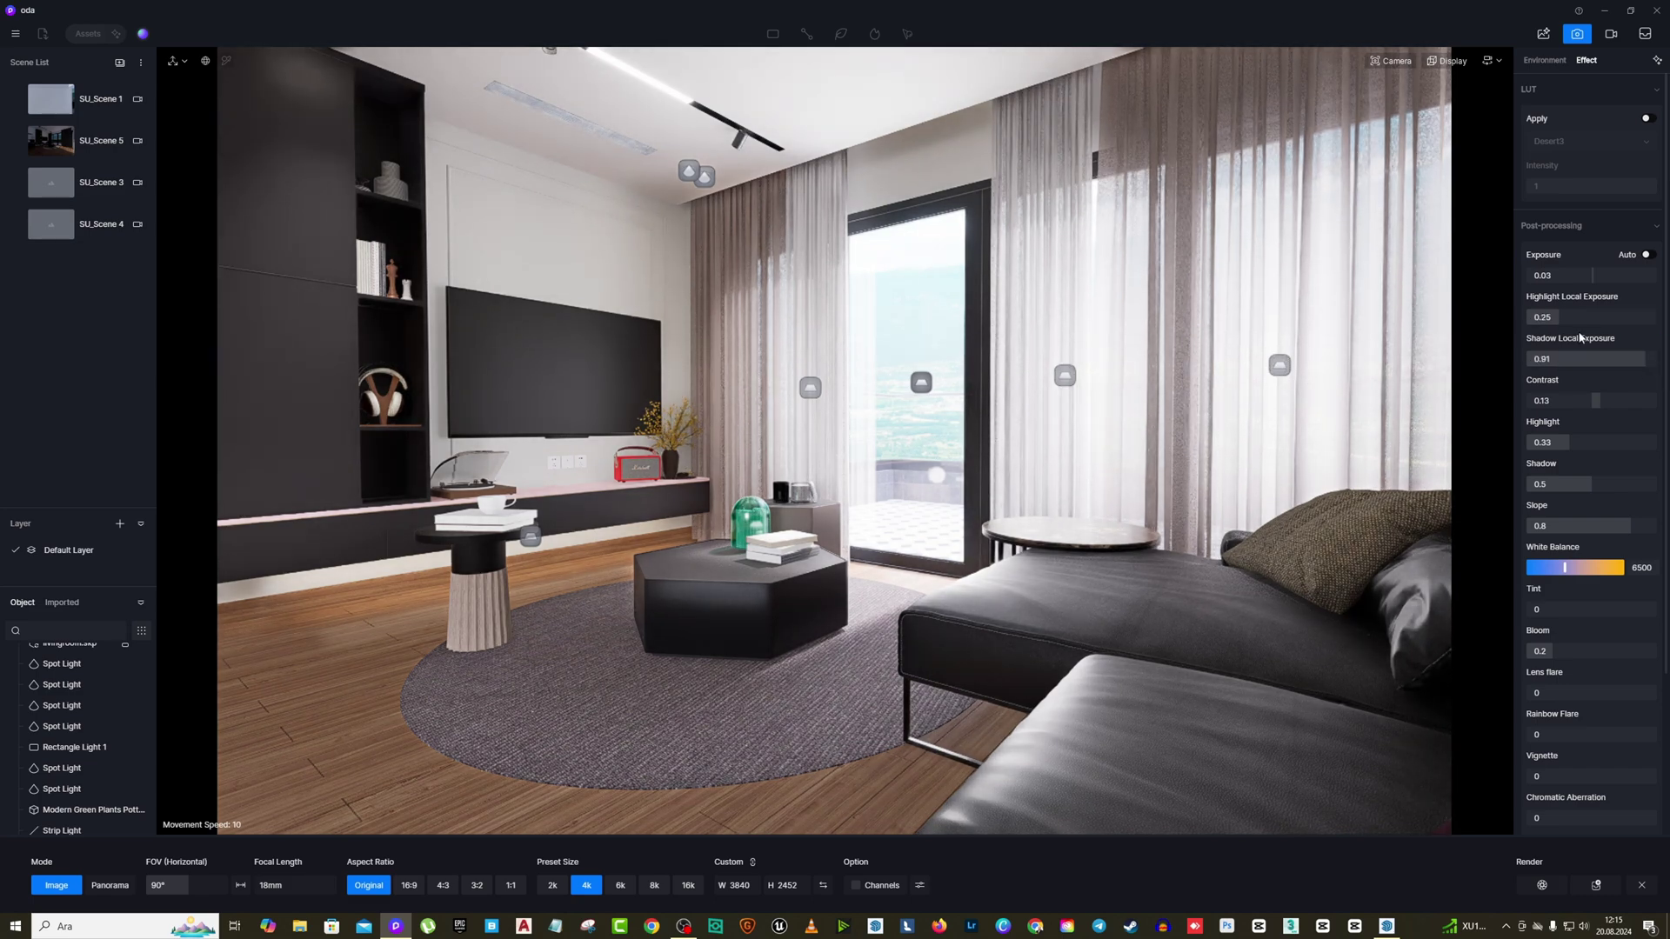
left_click_drag(1656, 652, 1558, 651)
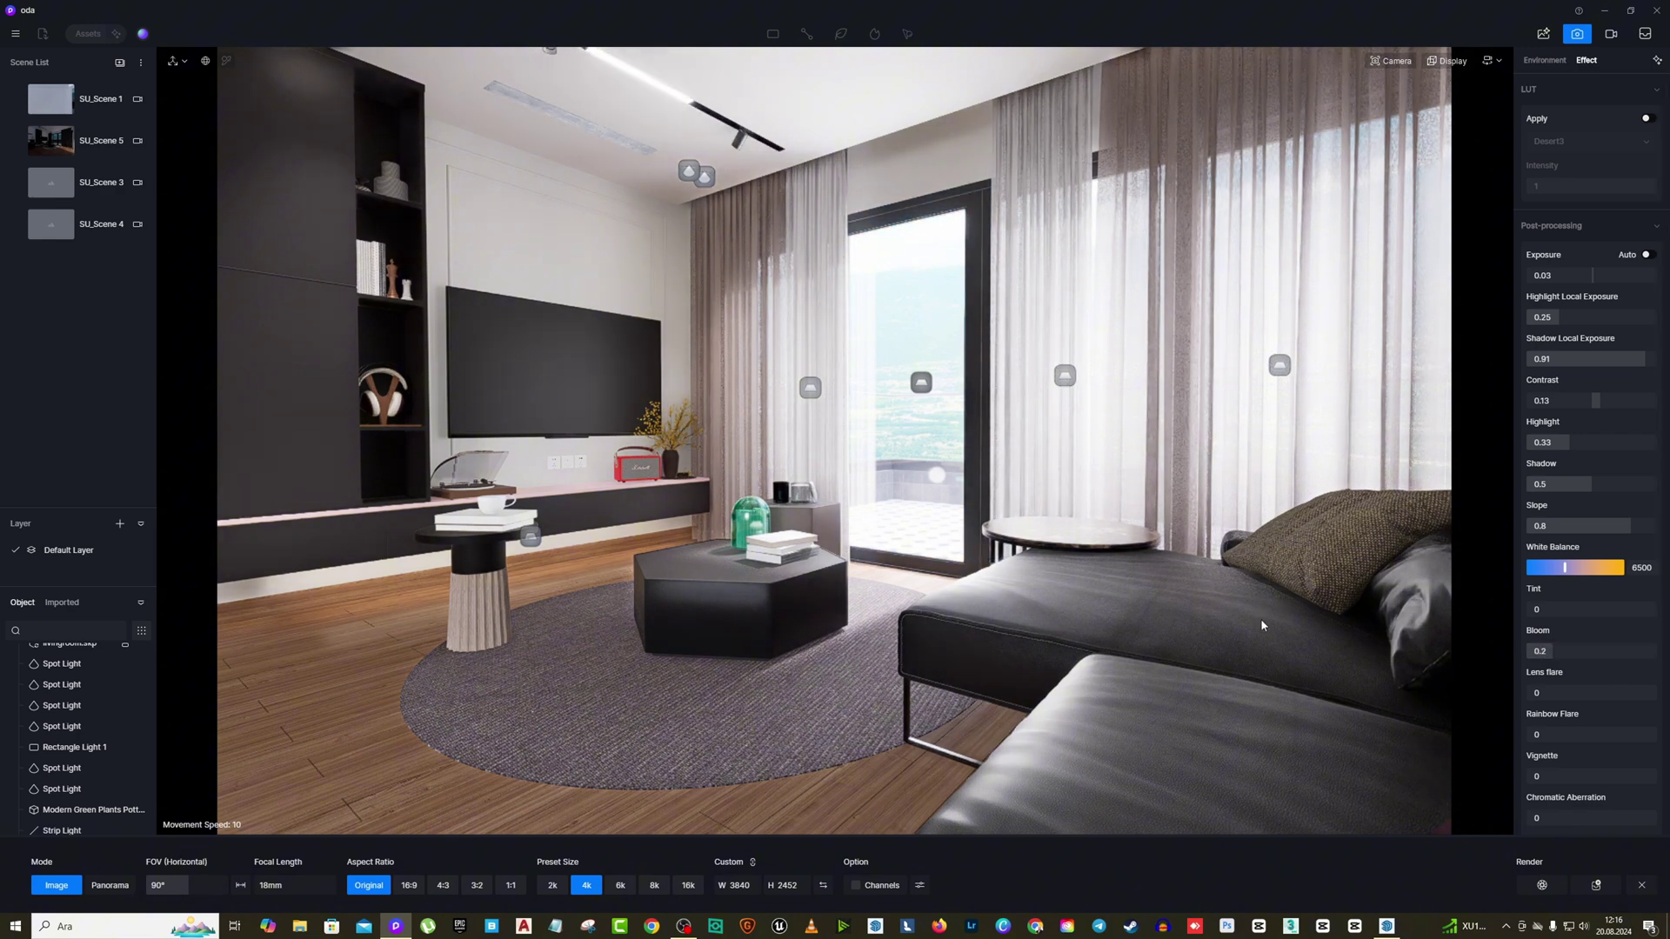
Preview the Image(1) render in the AI Enhancer and close the enhancer.
left_click(1544, 35)
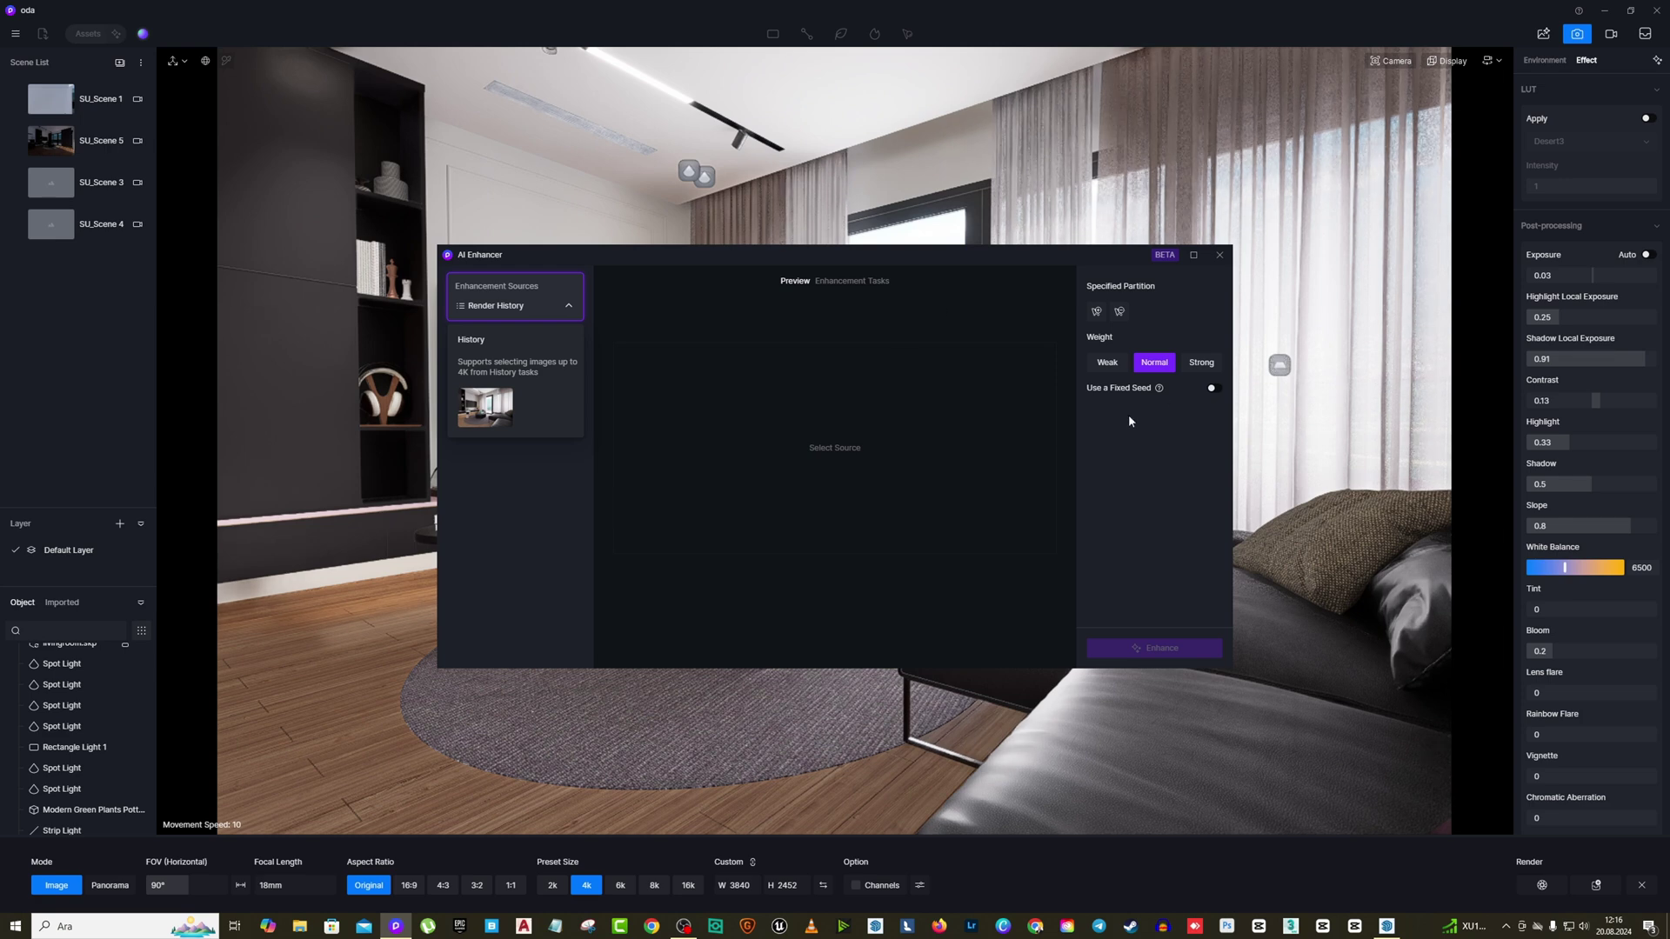
left_click(487, 407)
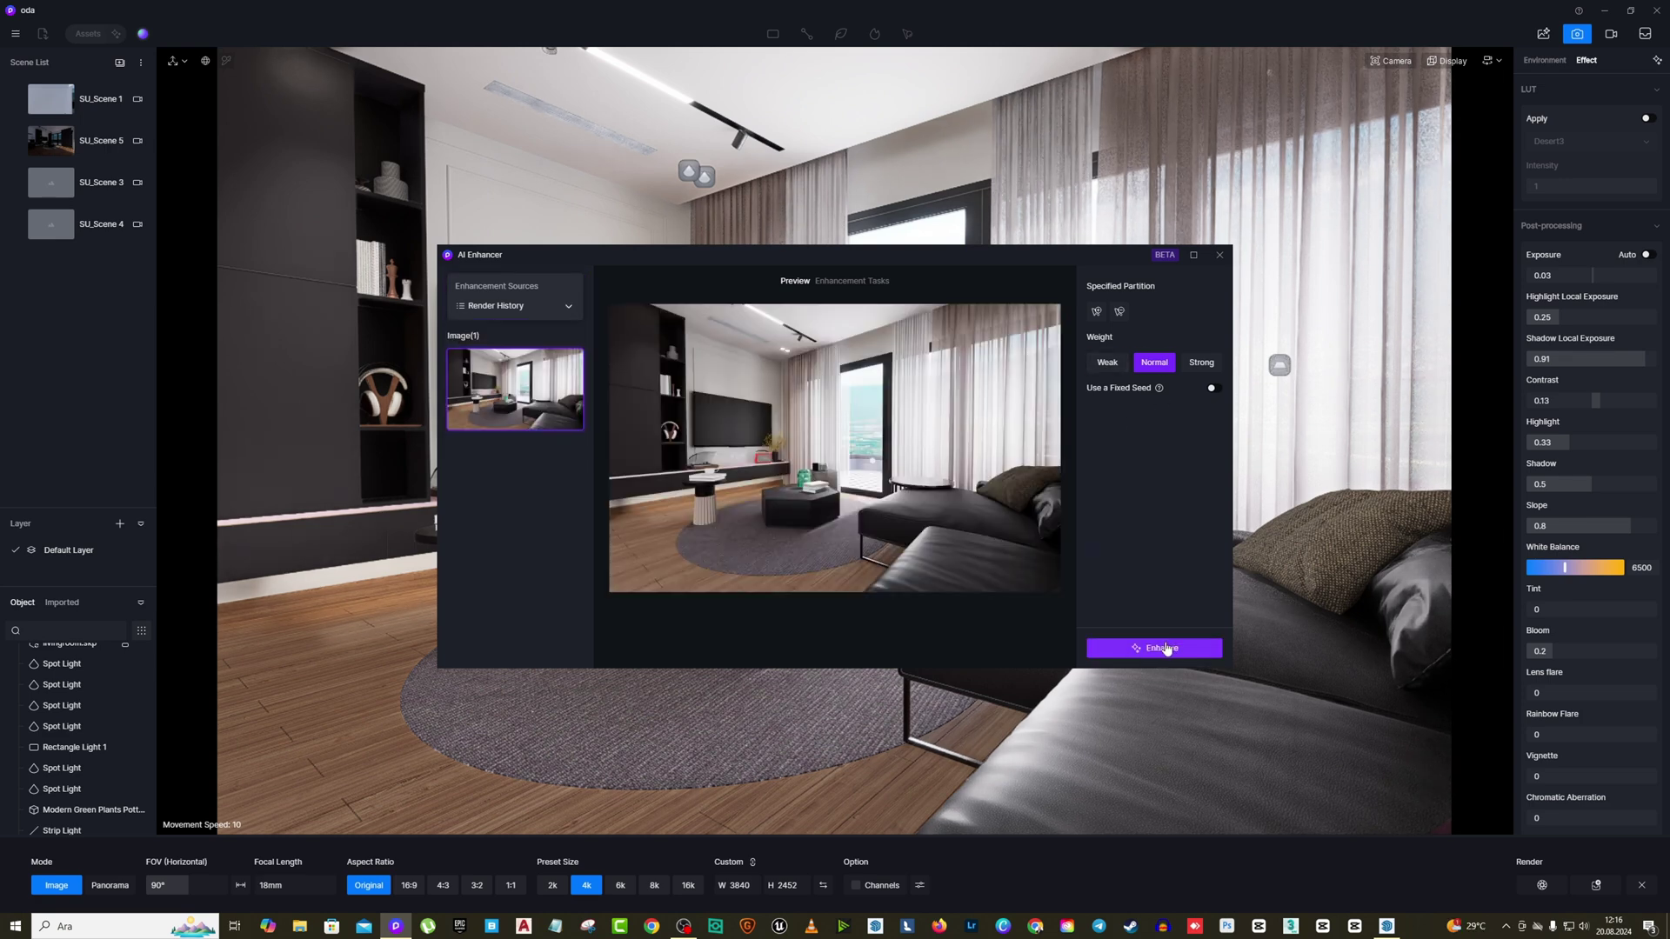
left_click(1226, 256)
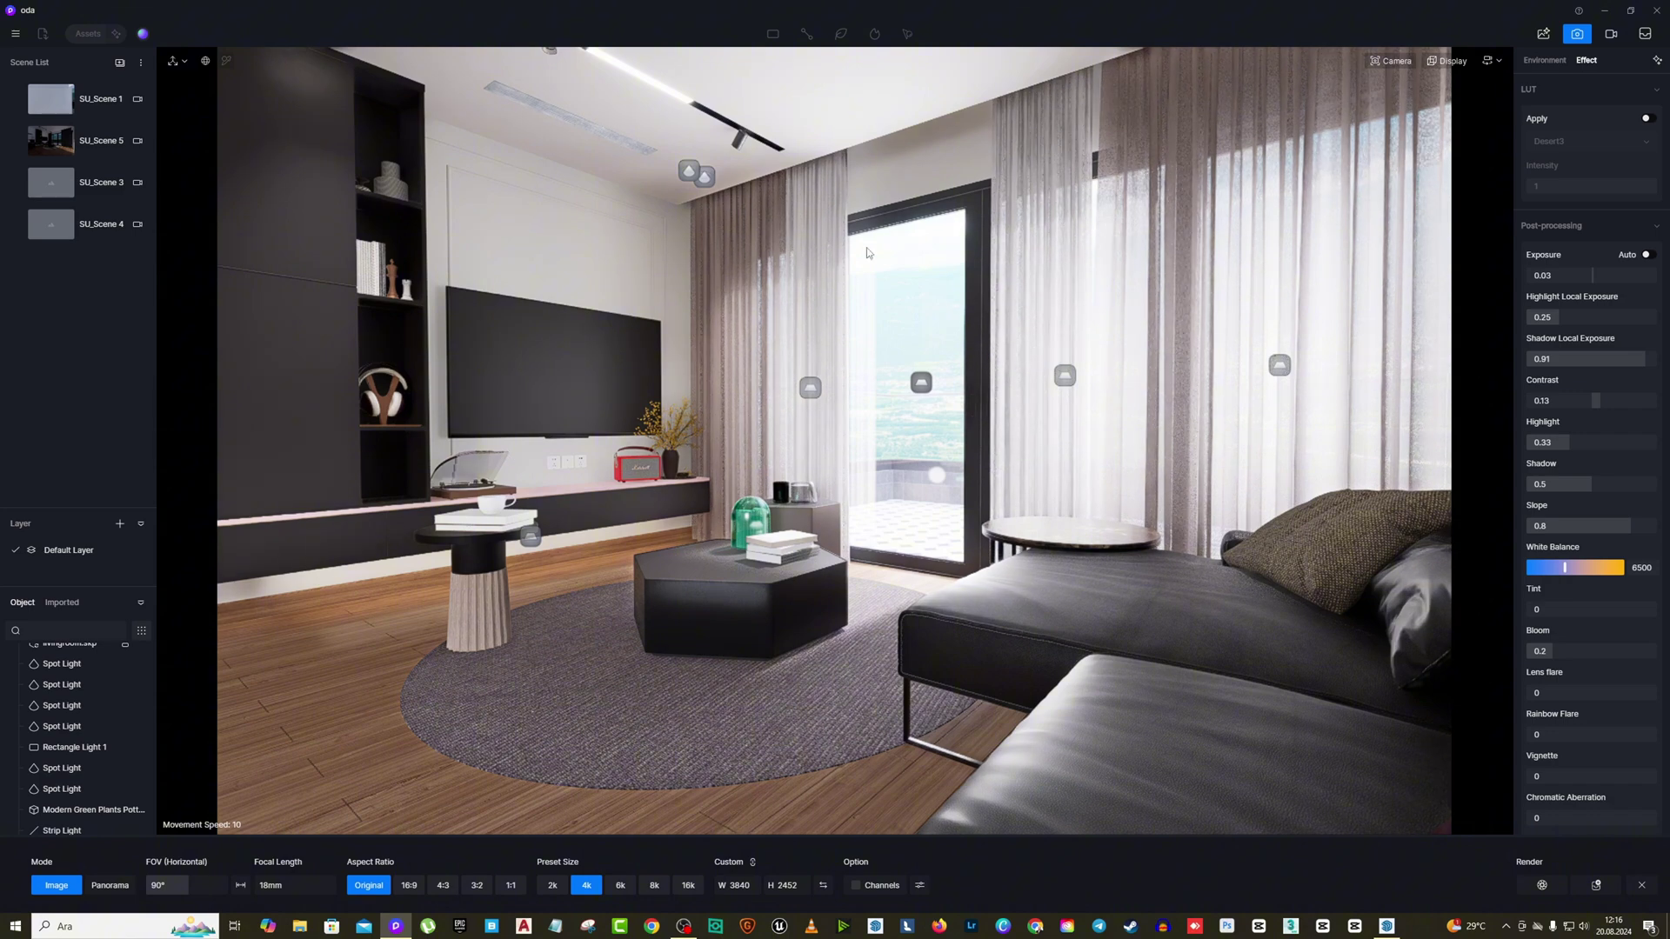
Render the view again at the 6k preset and save it as Image(2).png in the render folder.
left_click(620, 885)
left_click(1596, 885)
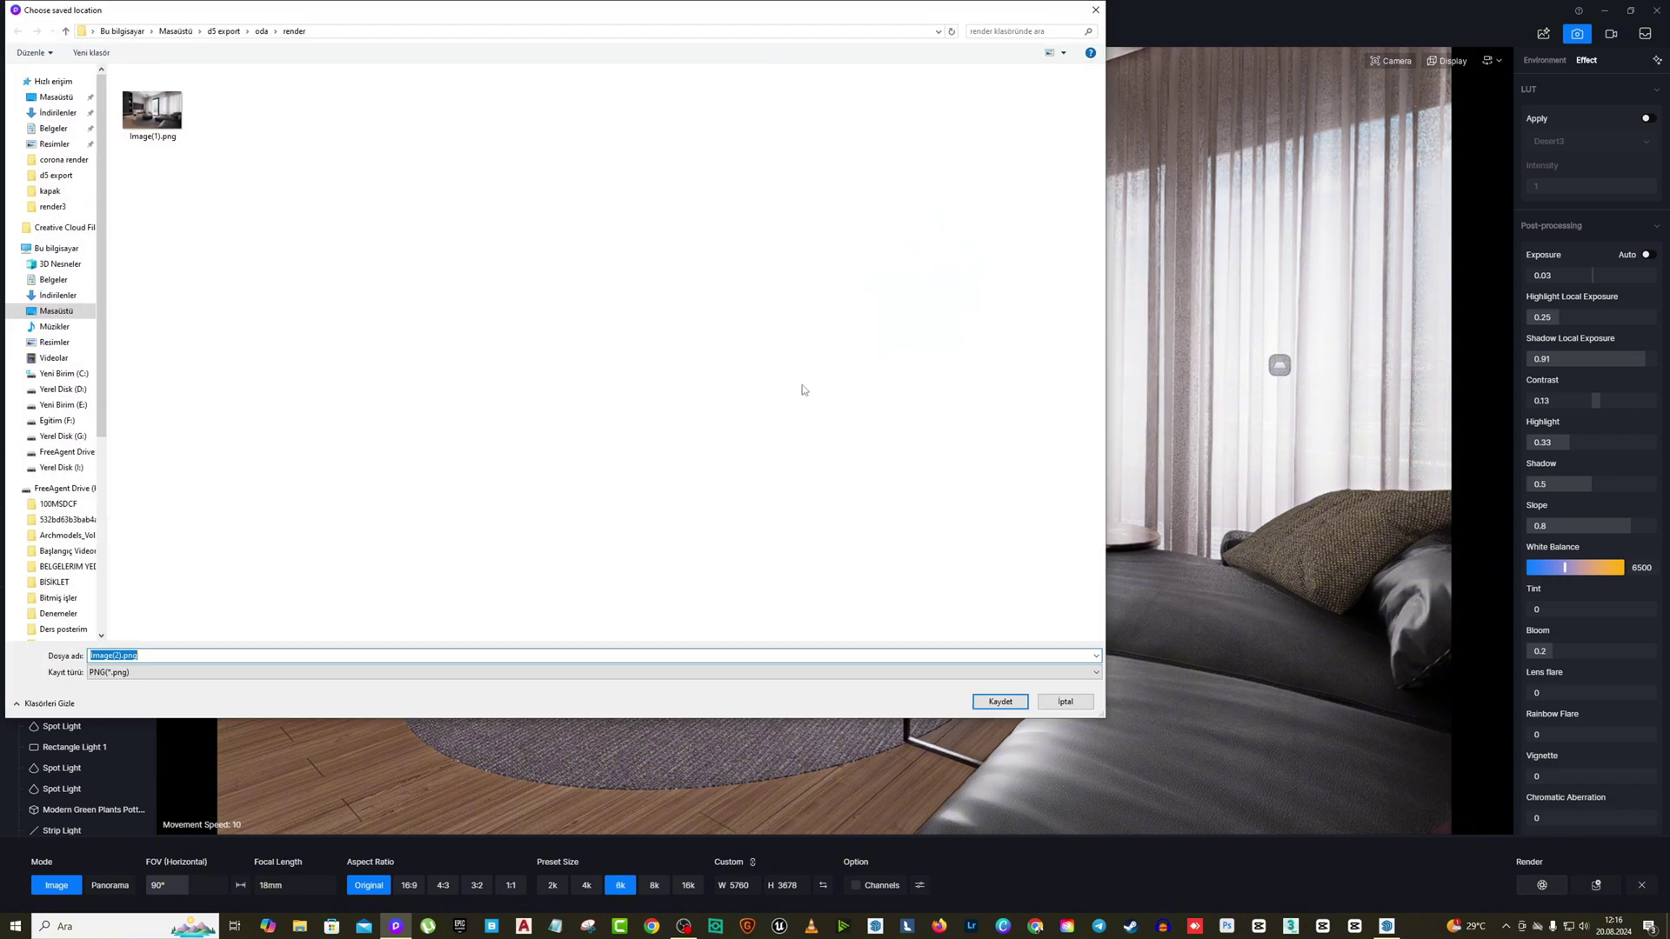
key("Return")
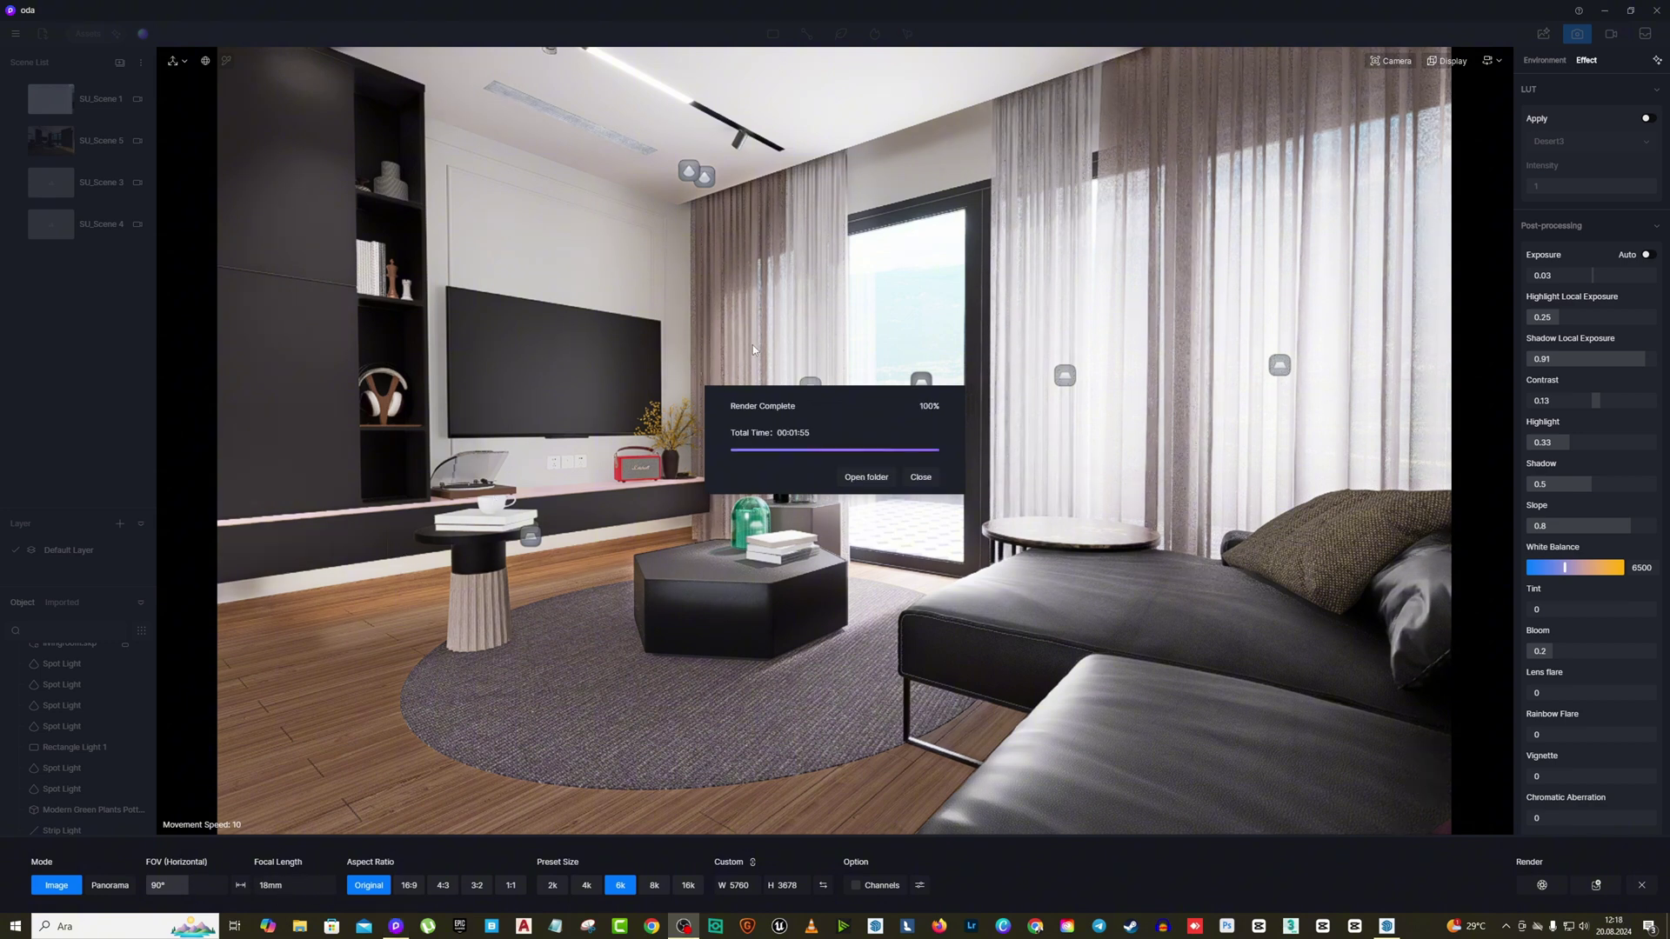
Review the rendered Image(2).png at full size, dismiss the render report and leave image render mode.
left_click(866, 477)
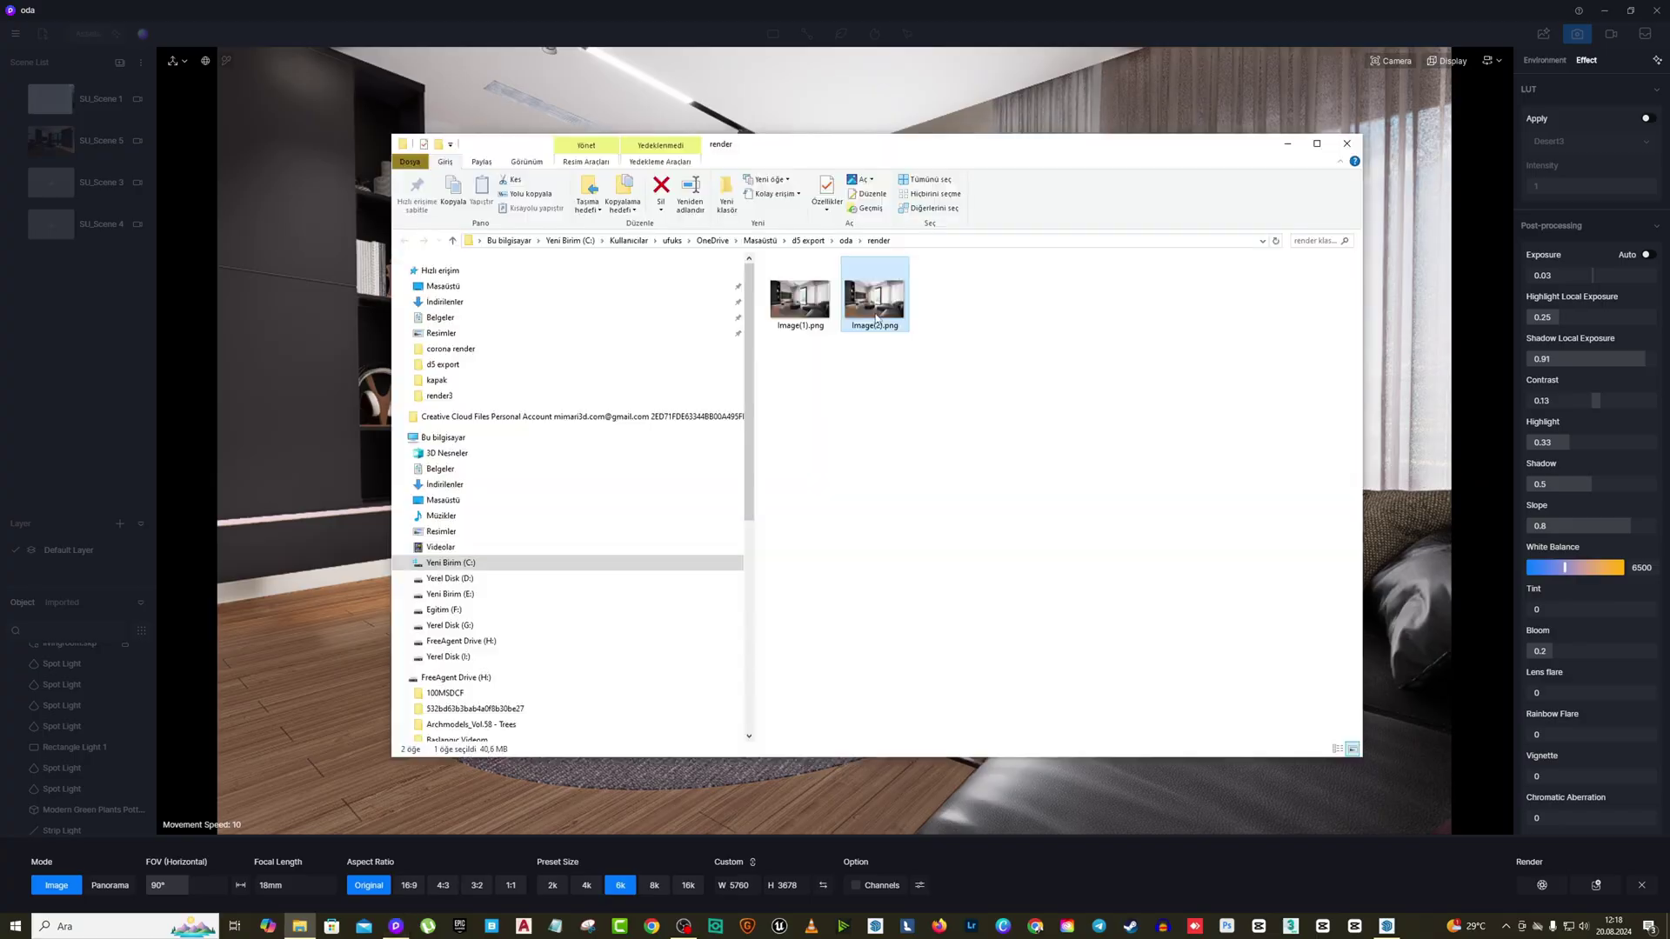
double_click(880, 309)
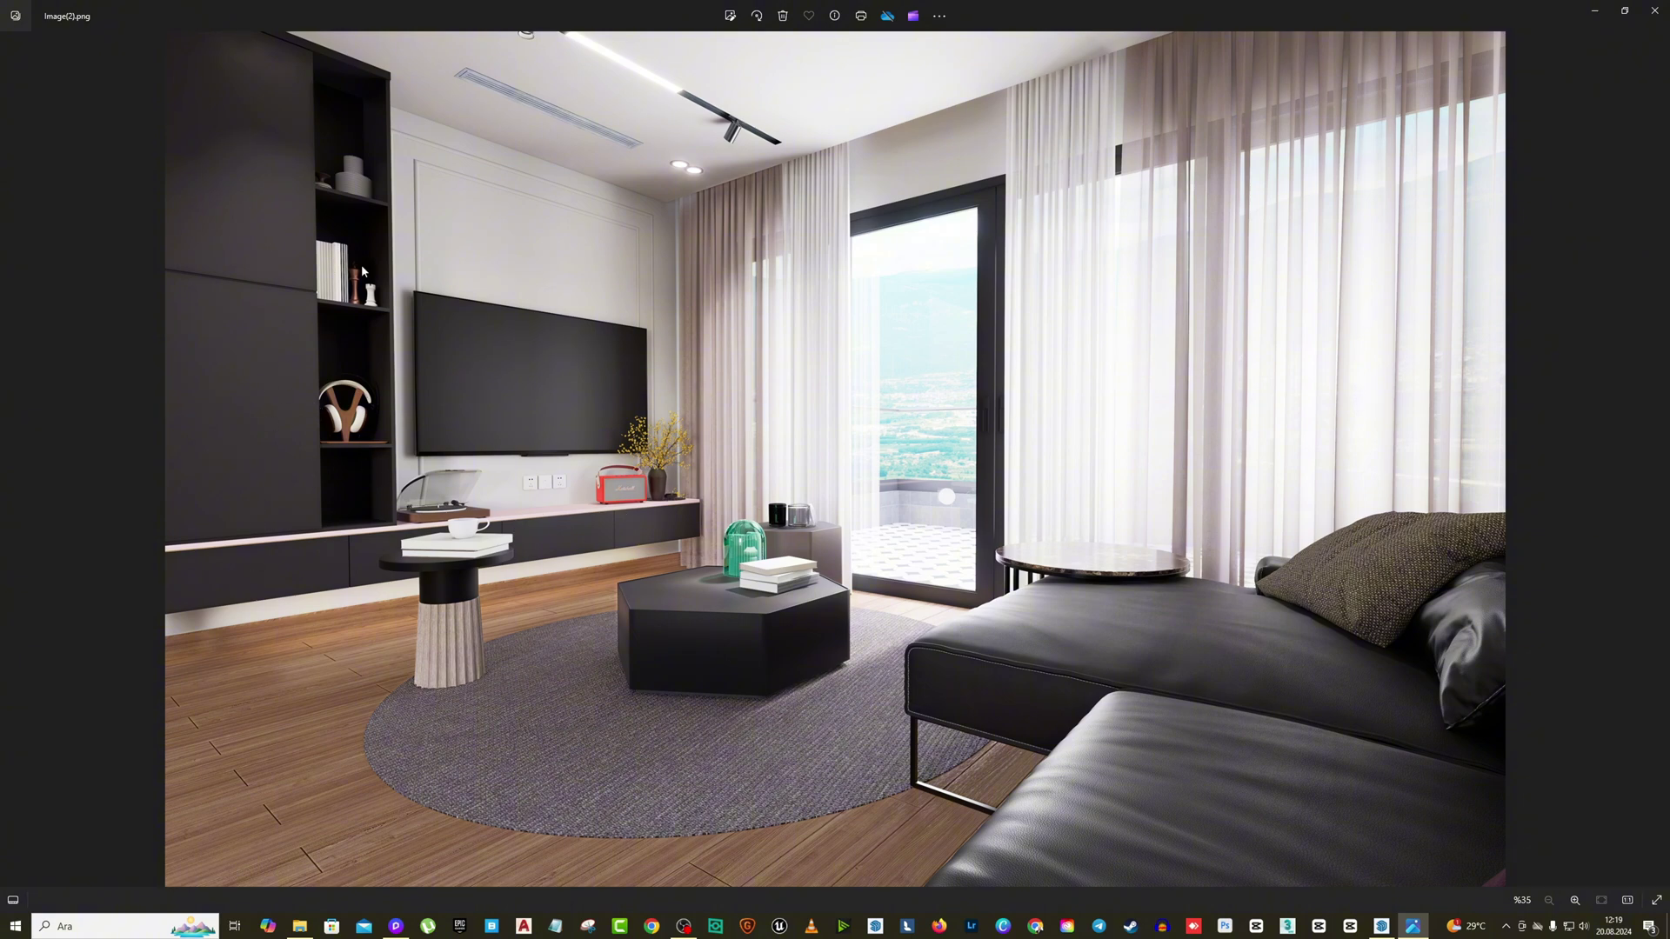
left_click(1654, 10)
left_click(1646, 887)
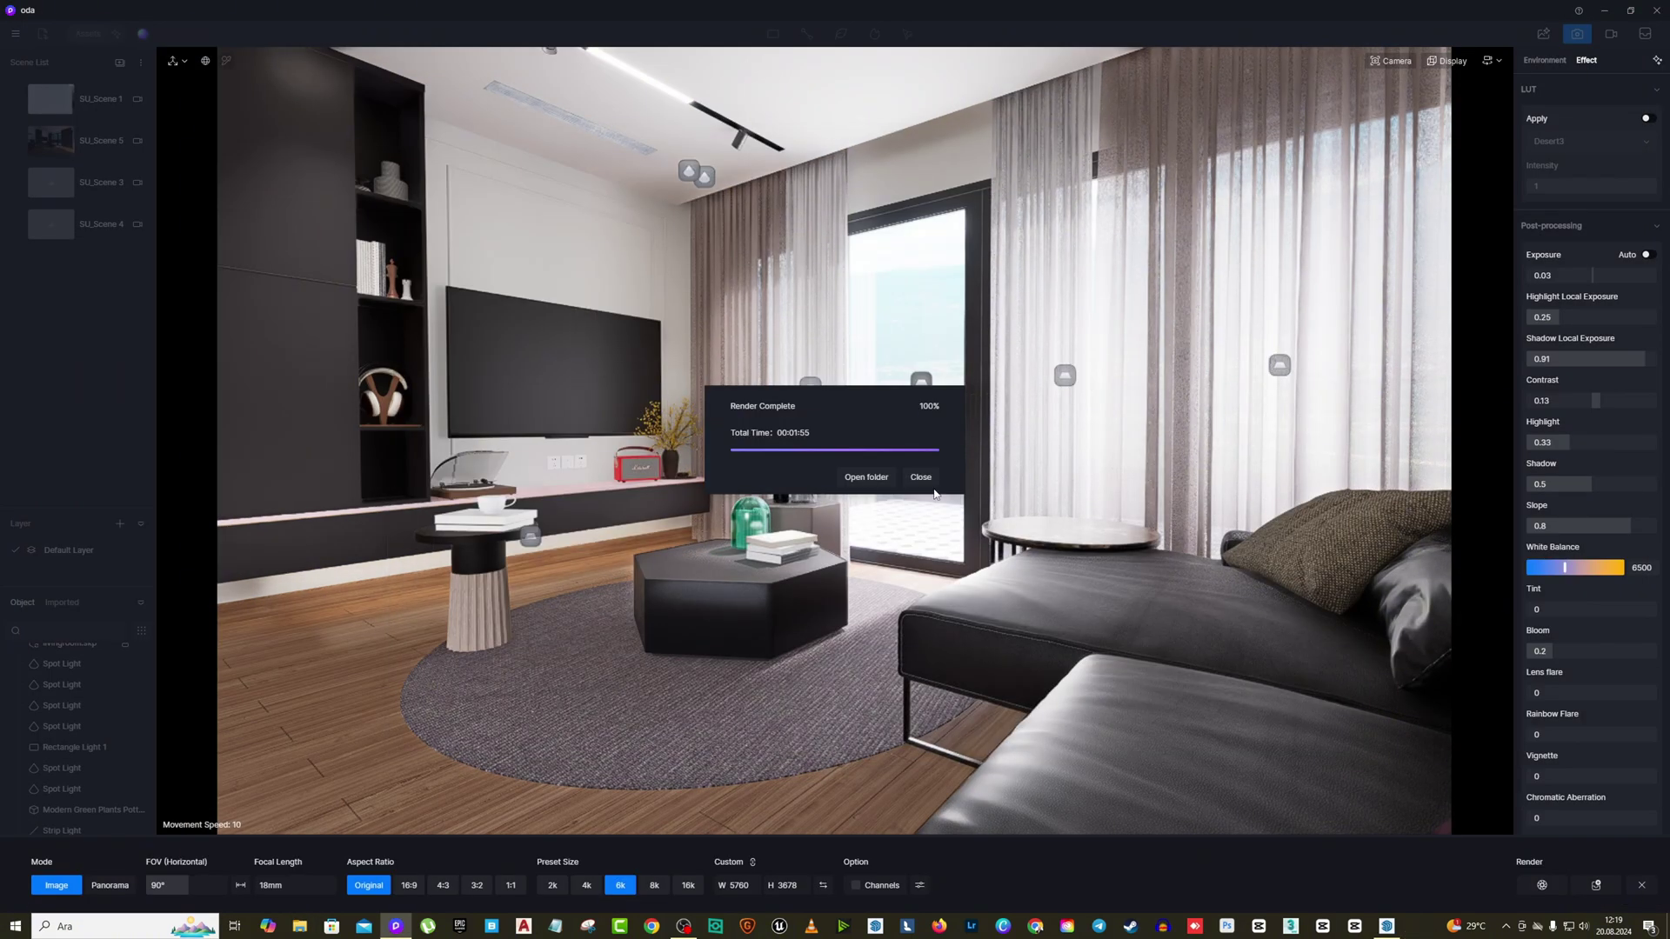
left_click(923, 479)
left_click(1641, 886)
Set the UV stretch of the vase material on the cabinet's upper shelf to X 1 and Y 1.
right_click_drag(1081, 686, 444, 537)
key("s")
key("i")
left_click(443, 536)
left_click(1594, 671)
left_click(1644, 669)
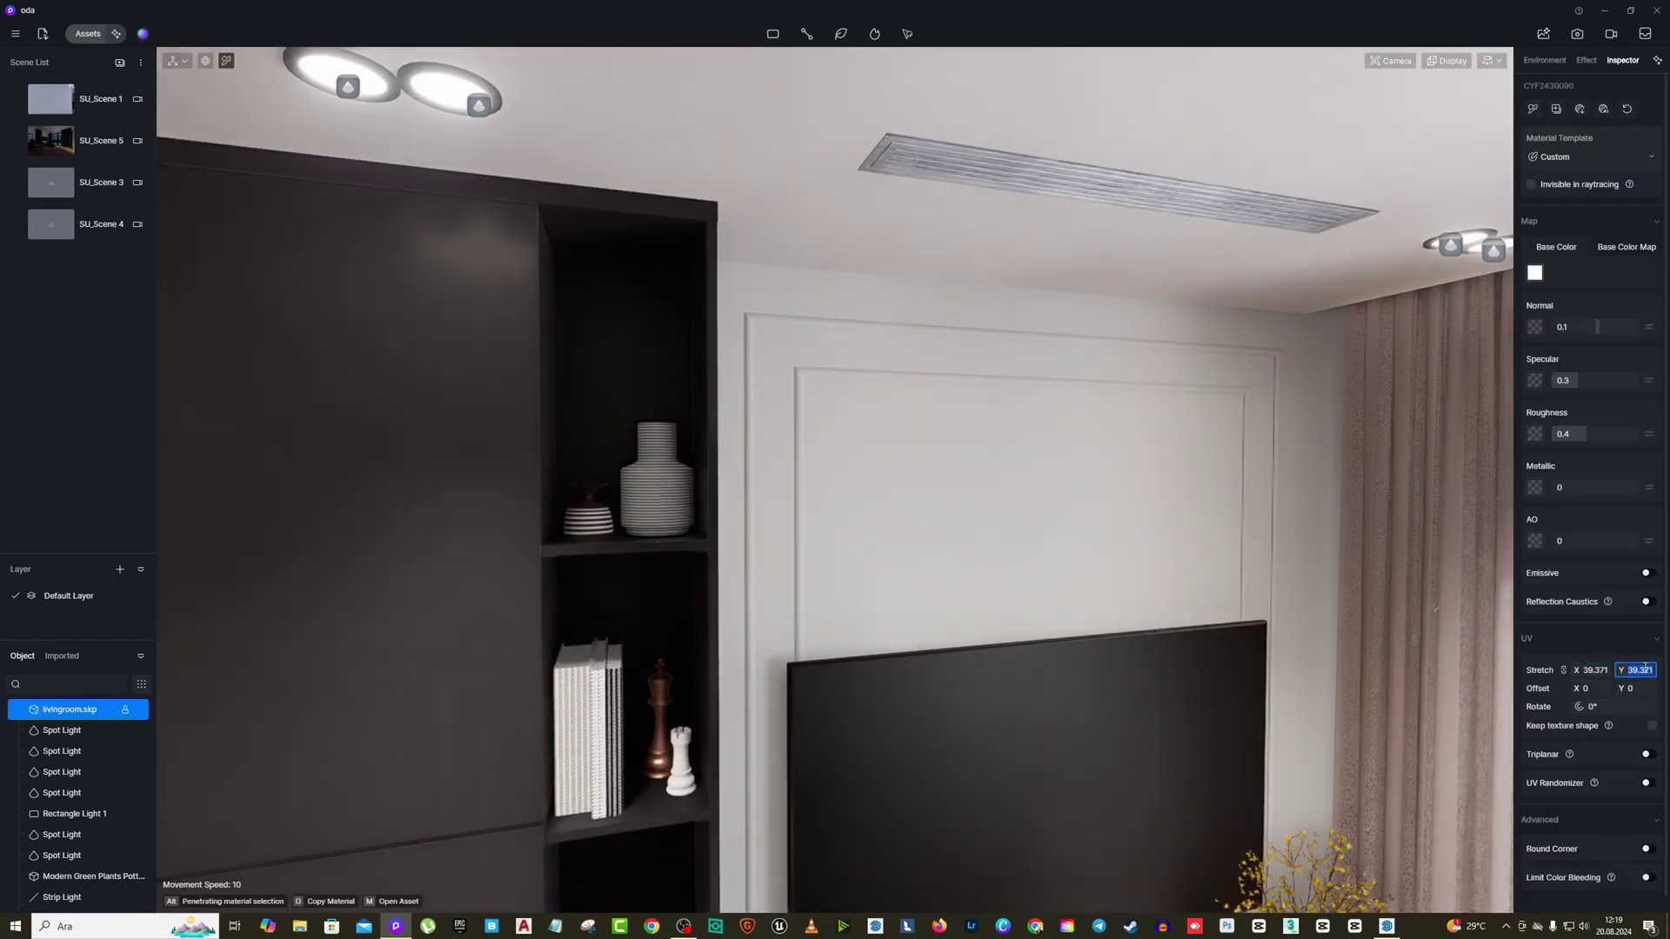
type("1")
left_click(1637, 688)
left_click(1130, 522)
scroll(560, 757, "up", 5)
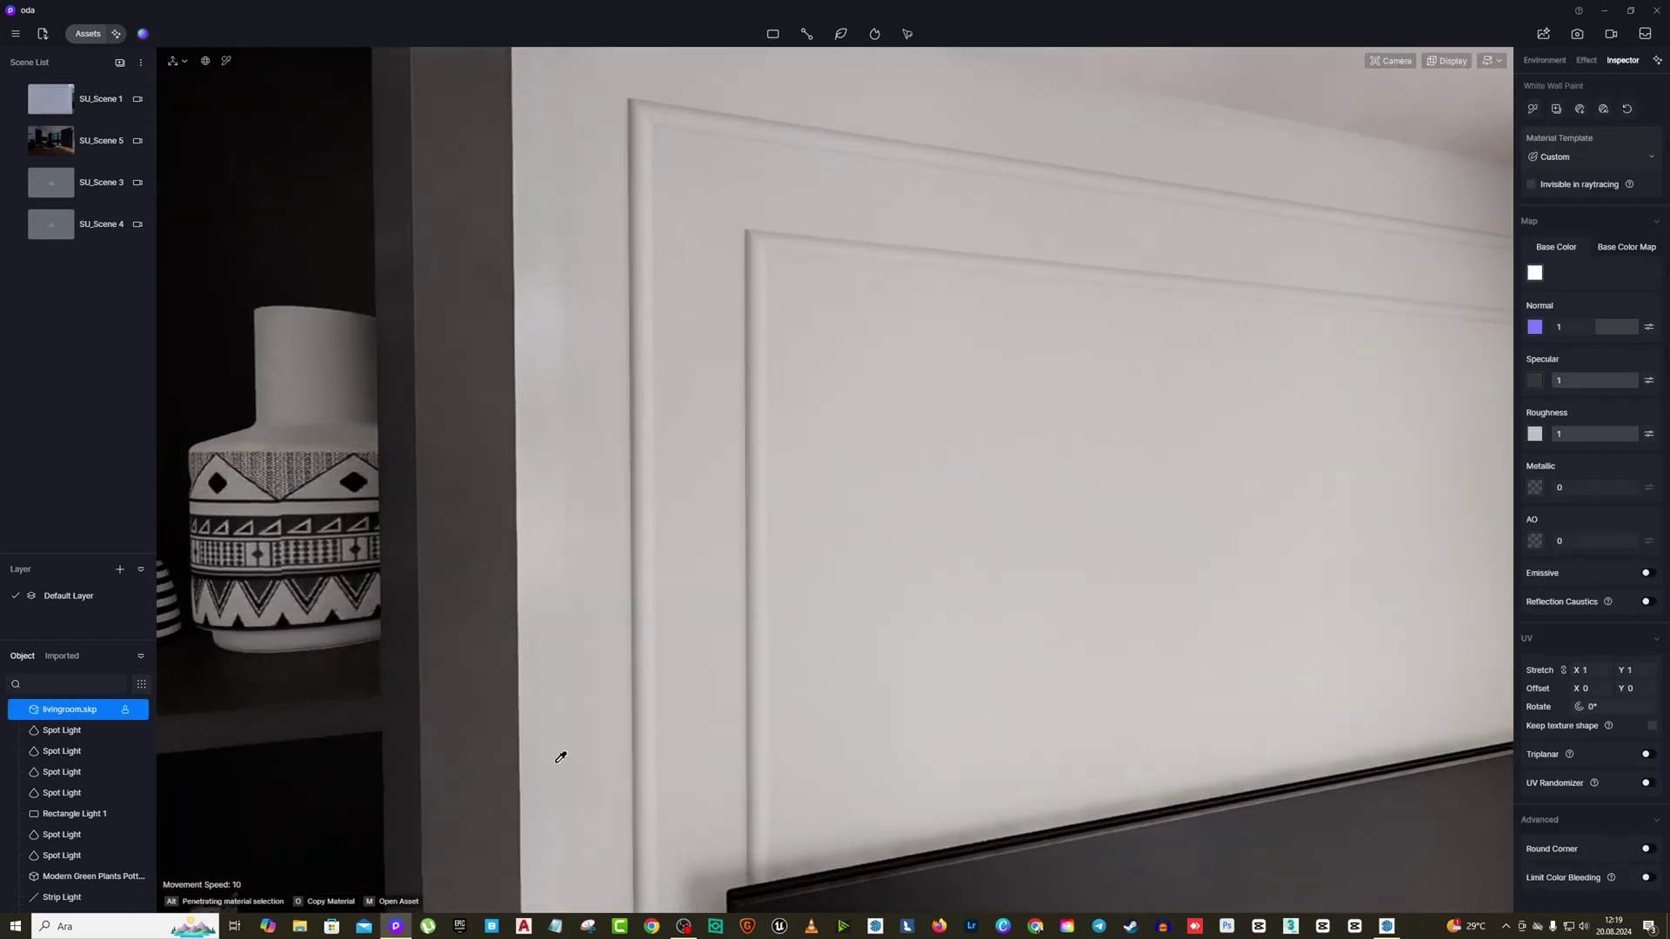
Set the UV stretch of the book materials on the cabinet shelf to X 1 and Y 1.
key("w")
key("Caps_Lock")
key("s")
right_click_drag(551, 586, 300, 552)
key("w")
left_click(557, 570)
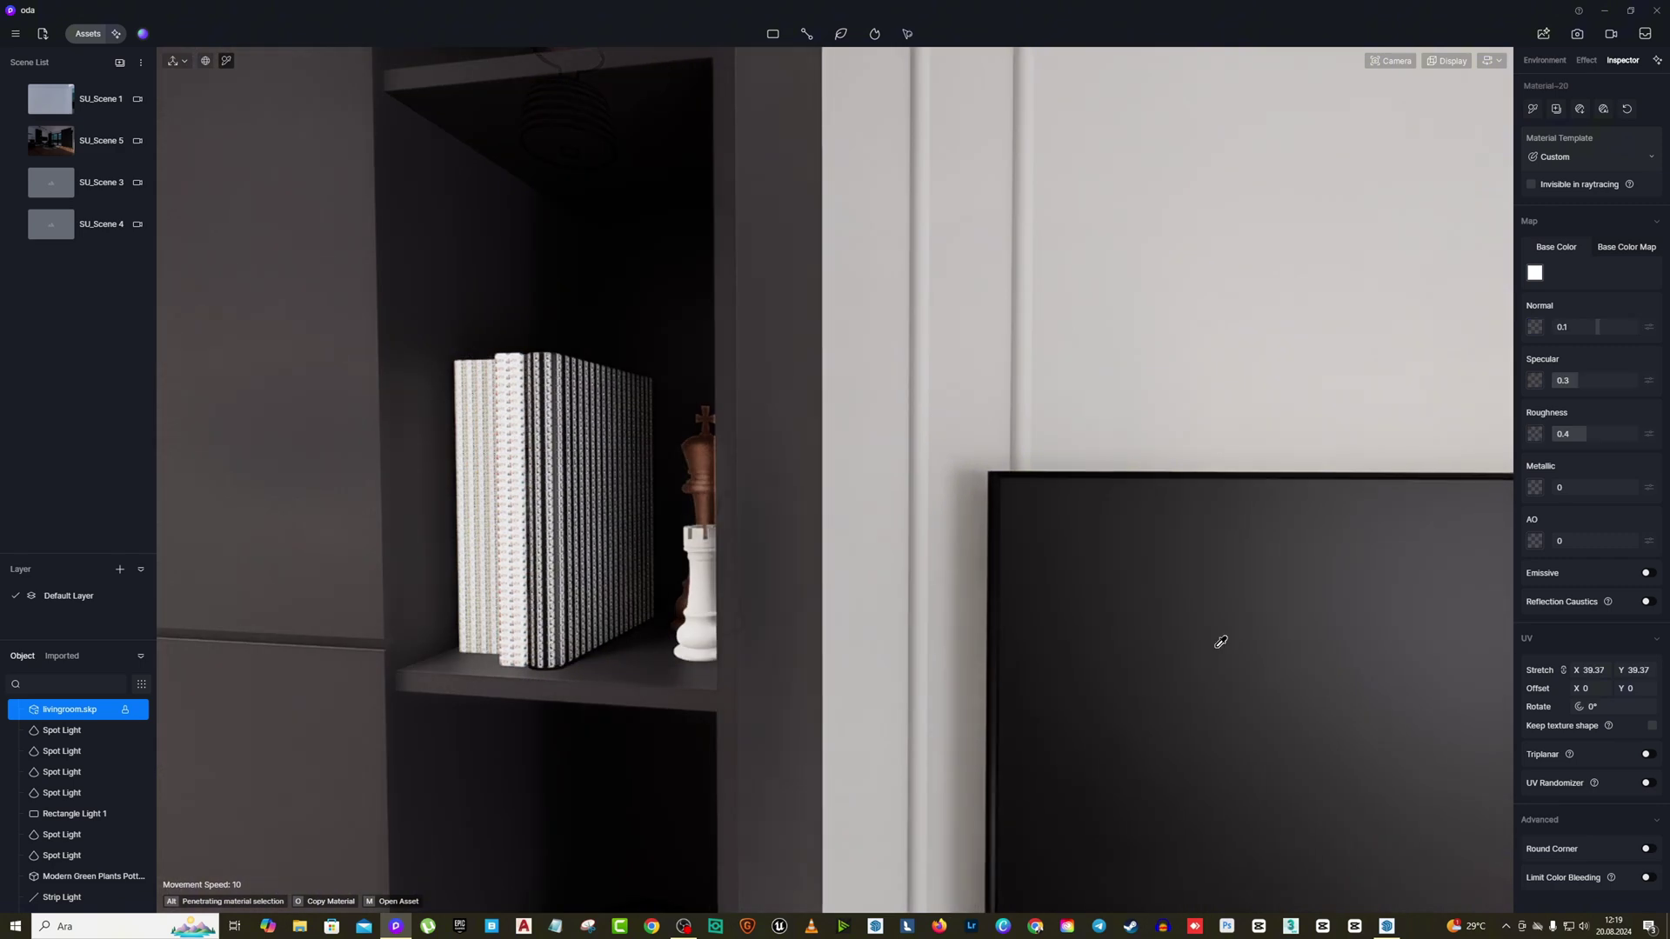
left_click(504, 481)
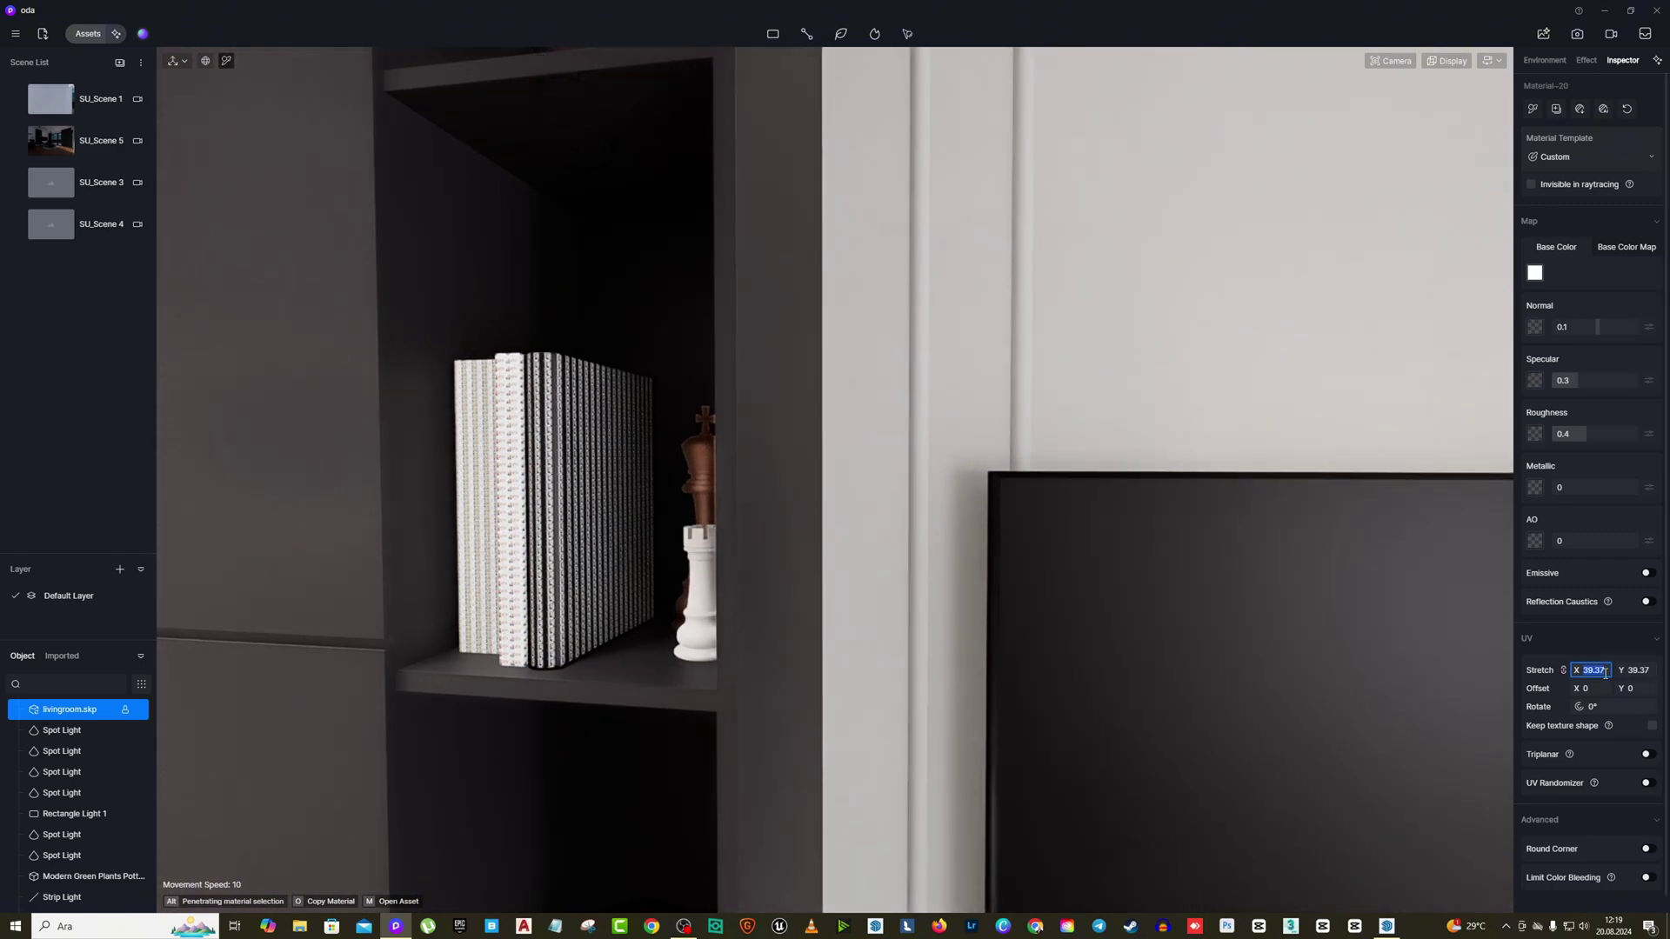
left_click(476, 494)
double_click(1588, 671)
type("1")
key("Tab")
type("1")
scroll(600, 574, "down", 4)
middle_click_drag(600, 622, 646, 600)
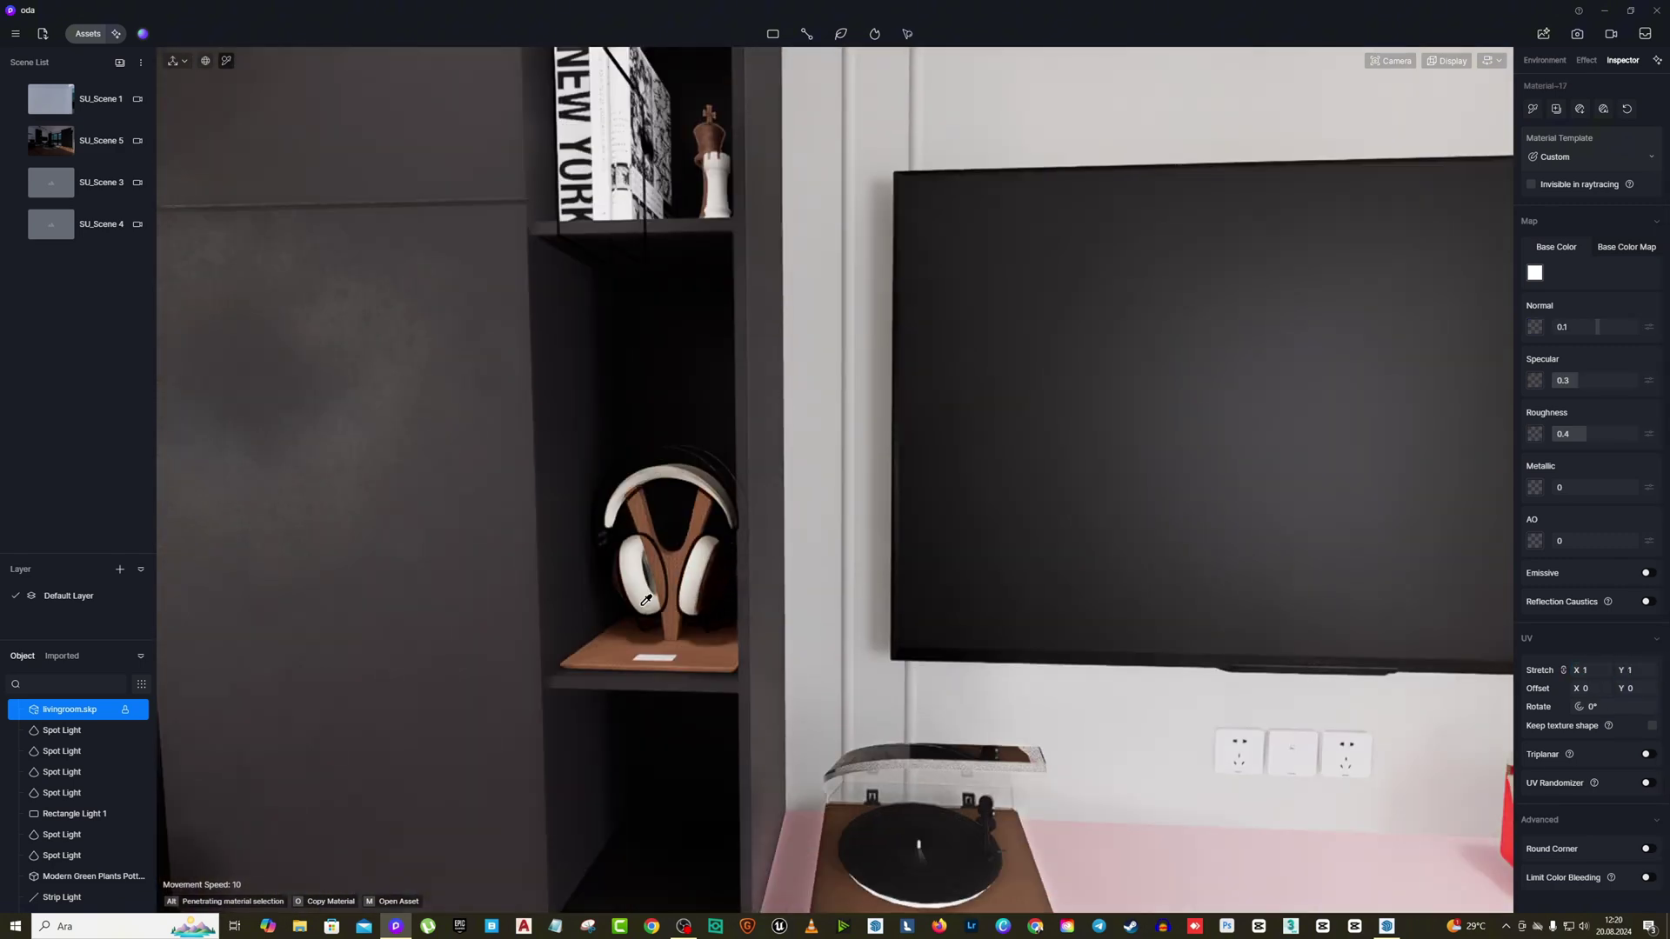
Set the UV stretch of the wooden headphone stand material to X 1 and Y 1.
left_click(647, 525)
double_click(1591, 671)
type("1")
key("Tab")
type("1")
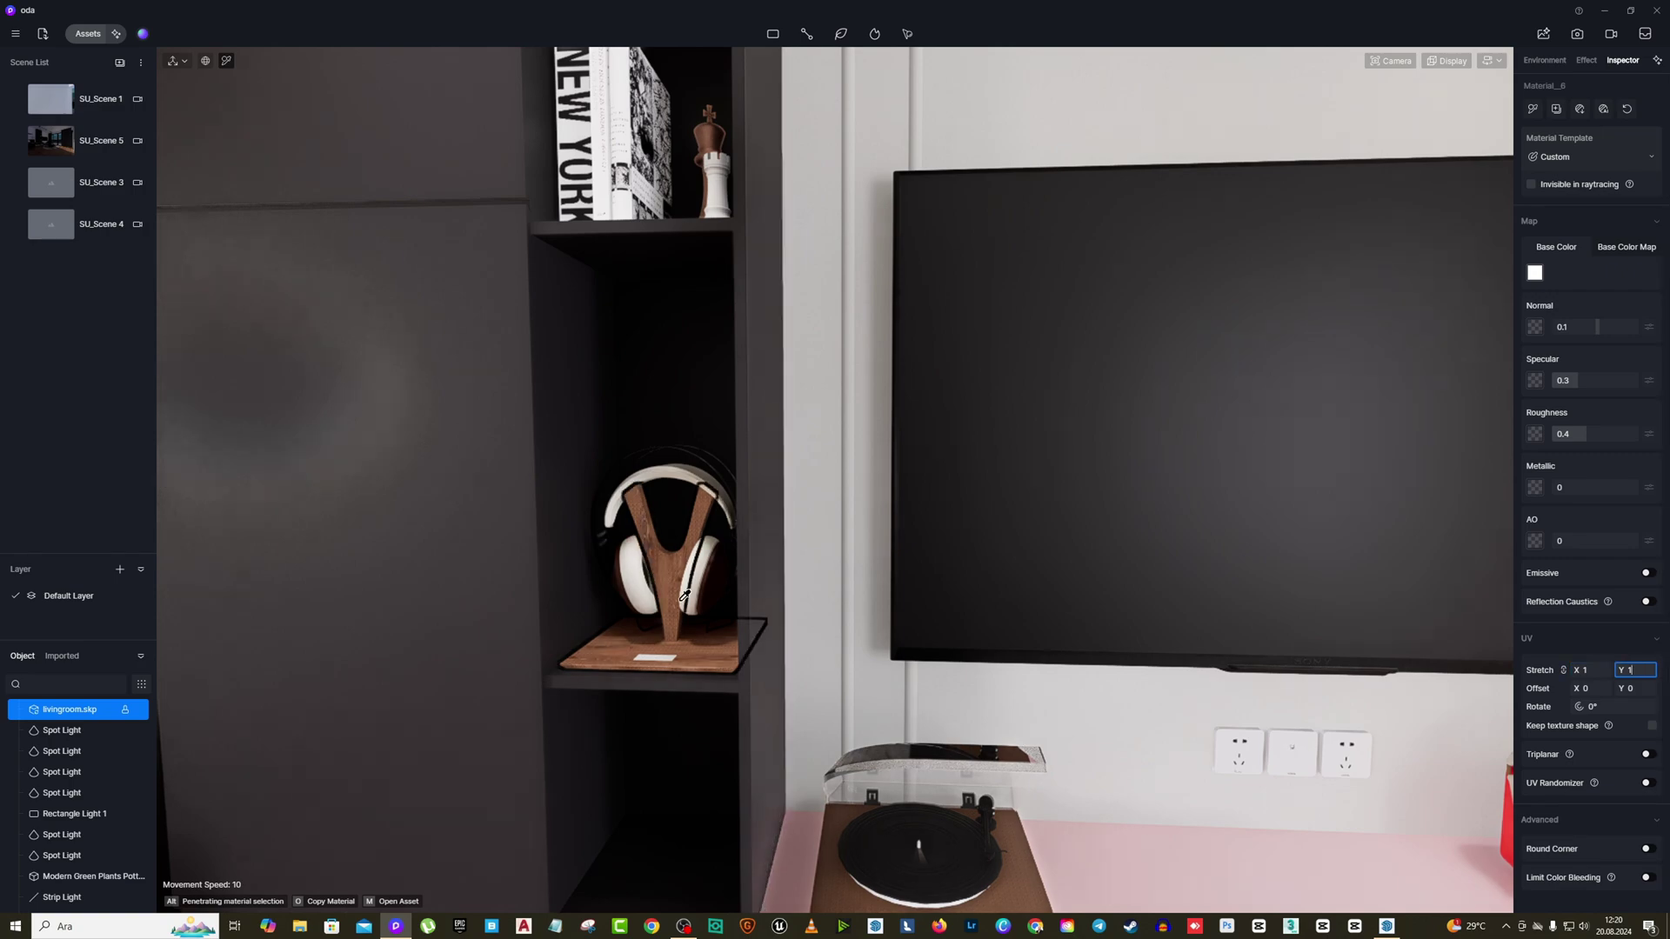
Set the UV stretch of the turntable's wooden base material to X 1 and Y 1.
scroll(689, 463, "down", 2)
right_click_drag(690, 464, 835, 626)
left_click(887, 686)
scroll(887, 686, "up", 3)
scroll(887, 686, "down", 2)
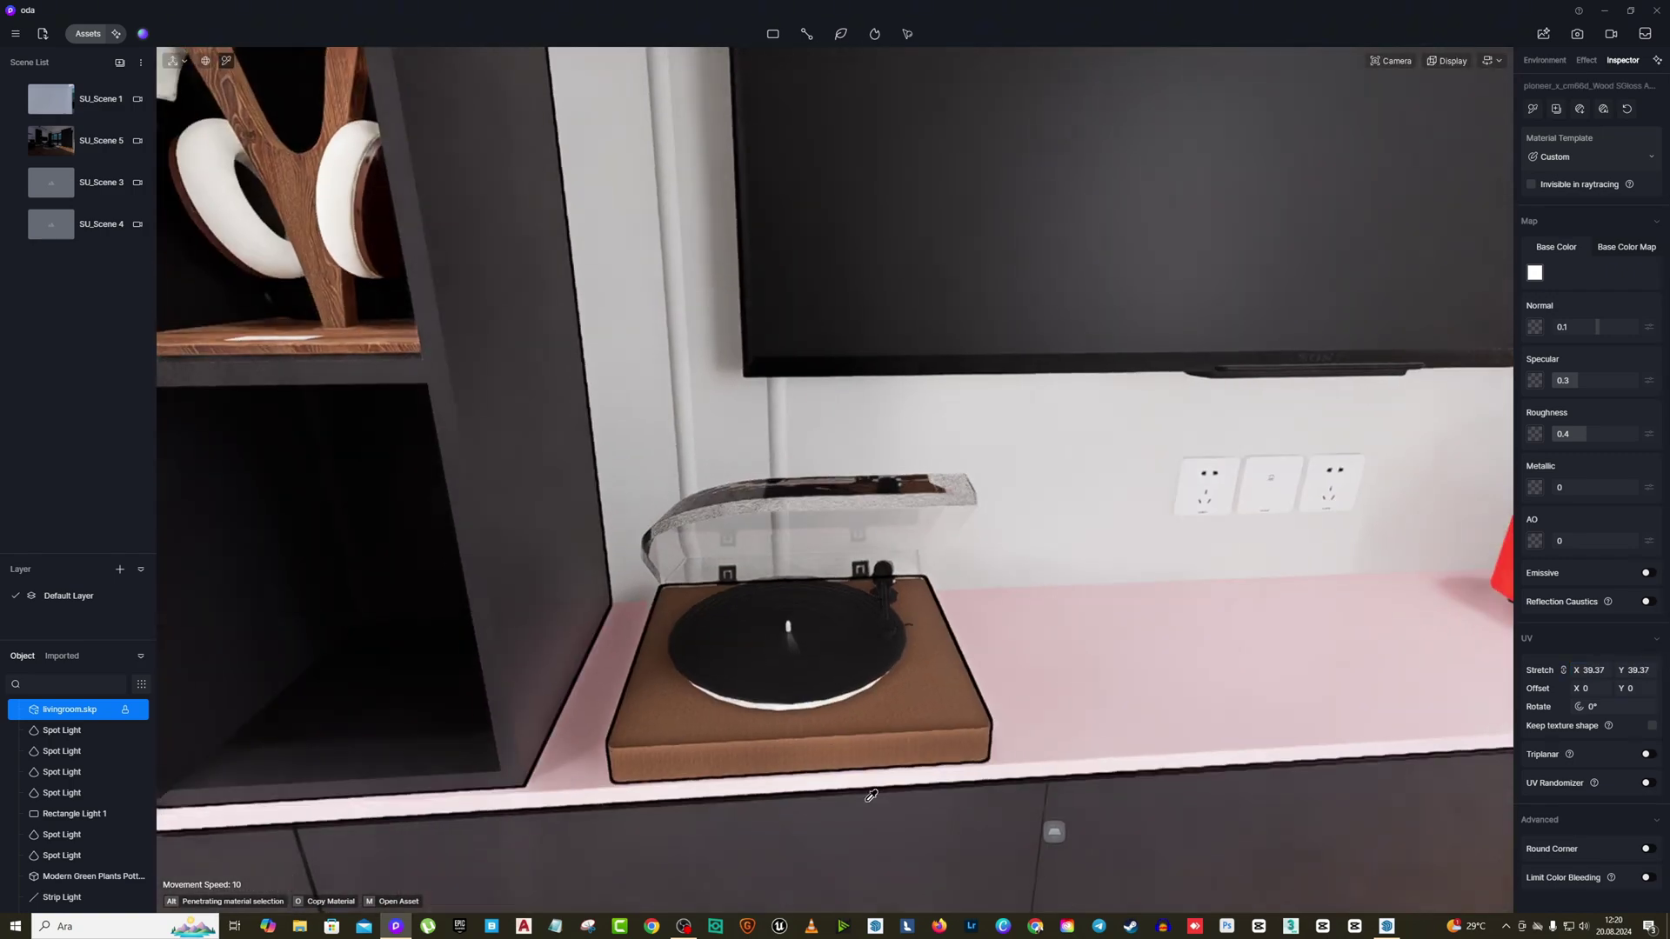
double_click(1598, 670)
type("1")
key("Tab")
type("1")
Lower the Specular value of the dark cabinet material to 0.44.
scroll(1035, 660, "down", 4)
right_click_drag(1032, 660, 931, 278)
scroll(1125, 511, "down", 2)
left_click(929, 279)
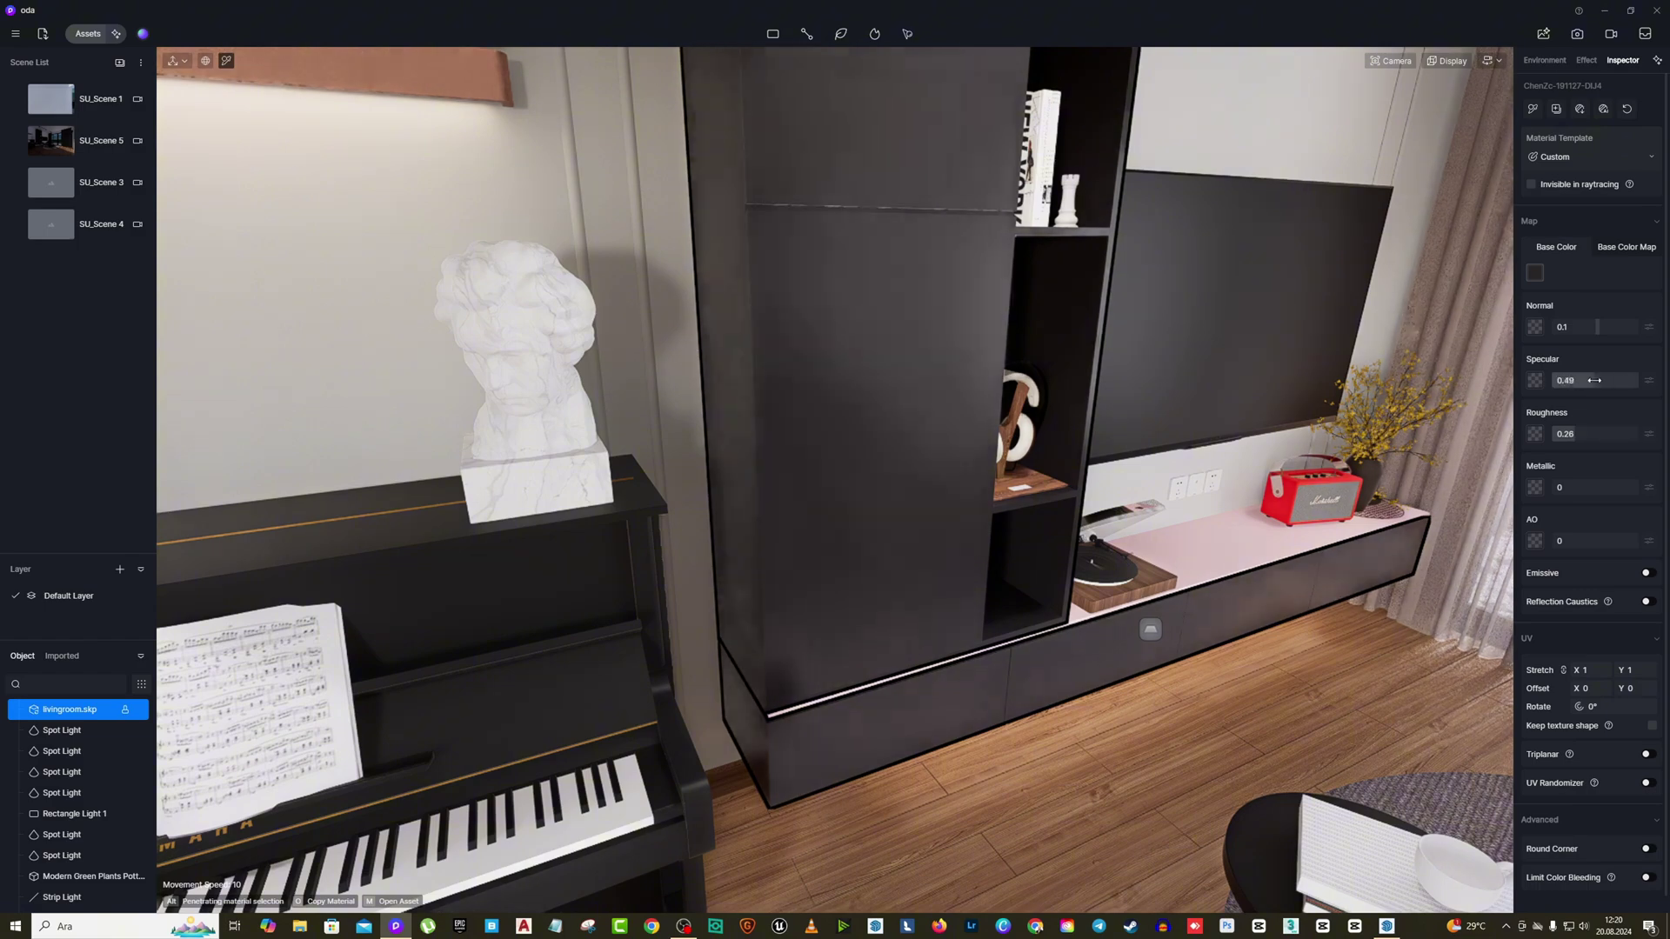
left_click_drag(1598, 380, 1594, 380)
Add a strip light at the top of the tall cabinet's open shelf column.
scroll(976, 272, "down", 3)
right_click_drag(976, 272, 861, 250)
scroll(835, 324, "up", 4)
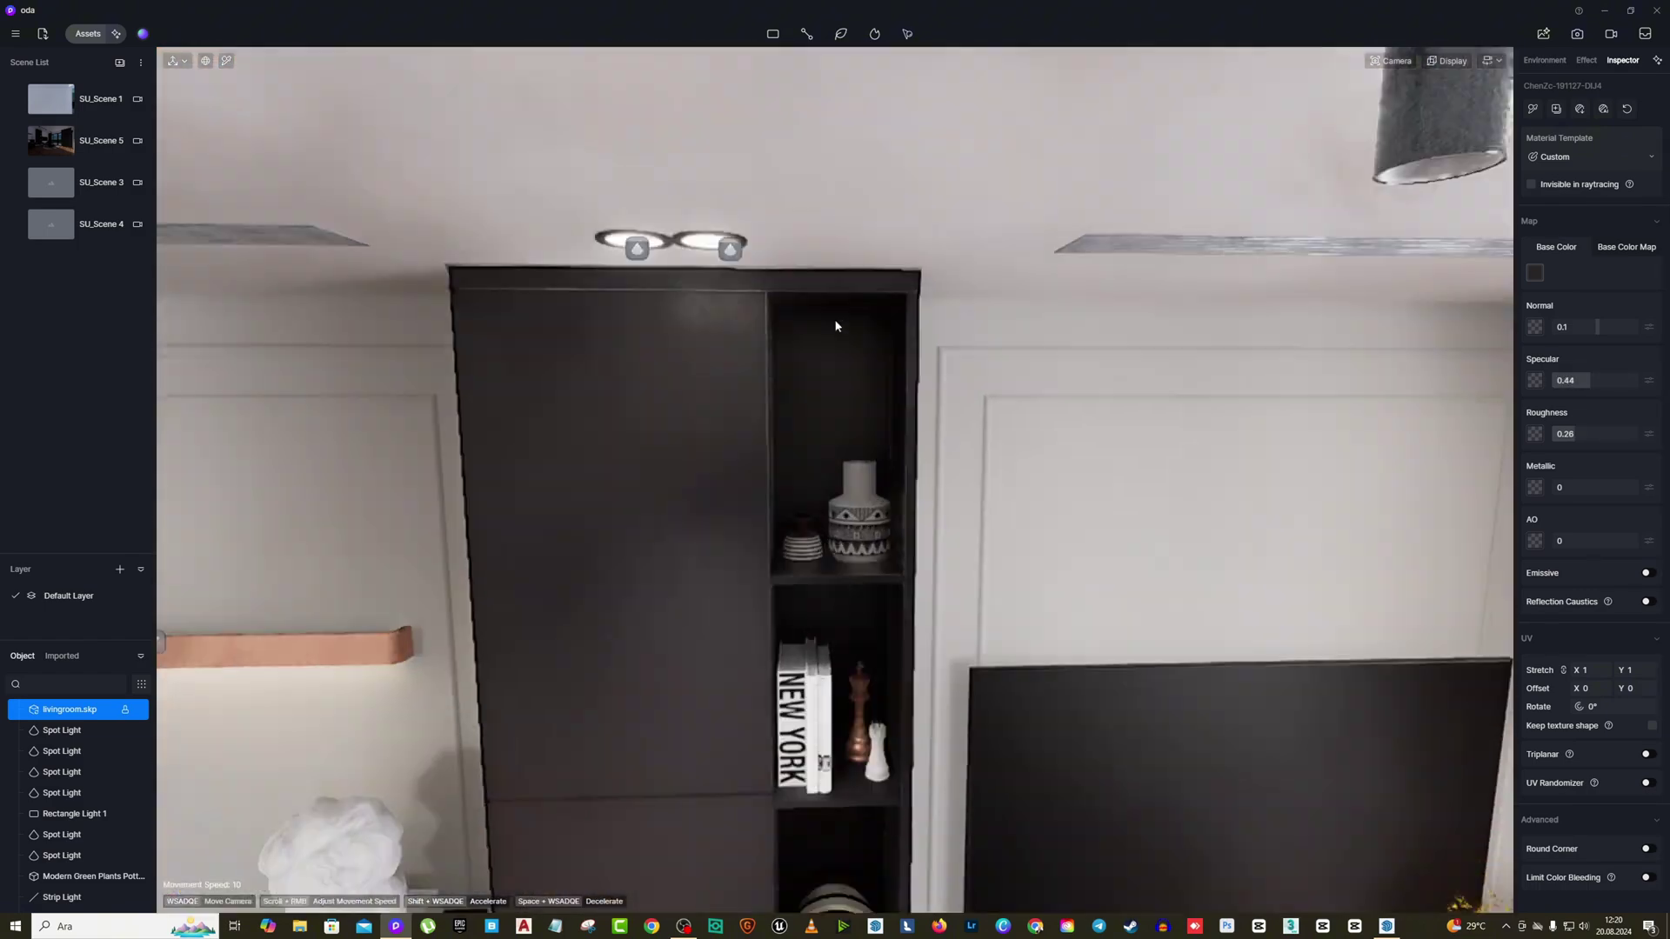
right_click_drag(835, 324, 767, 40)
mouse_move(768, 39)
left_click(766, 110)
left_click(862, 241)
right_click_drag(863, 242, 983, 278)
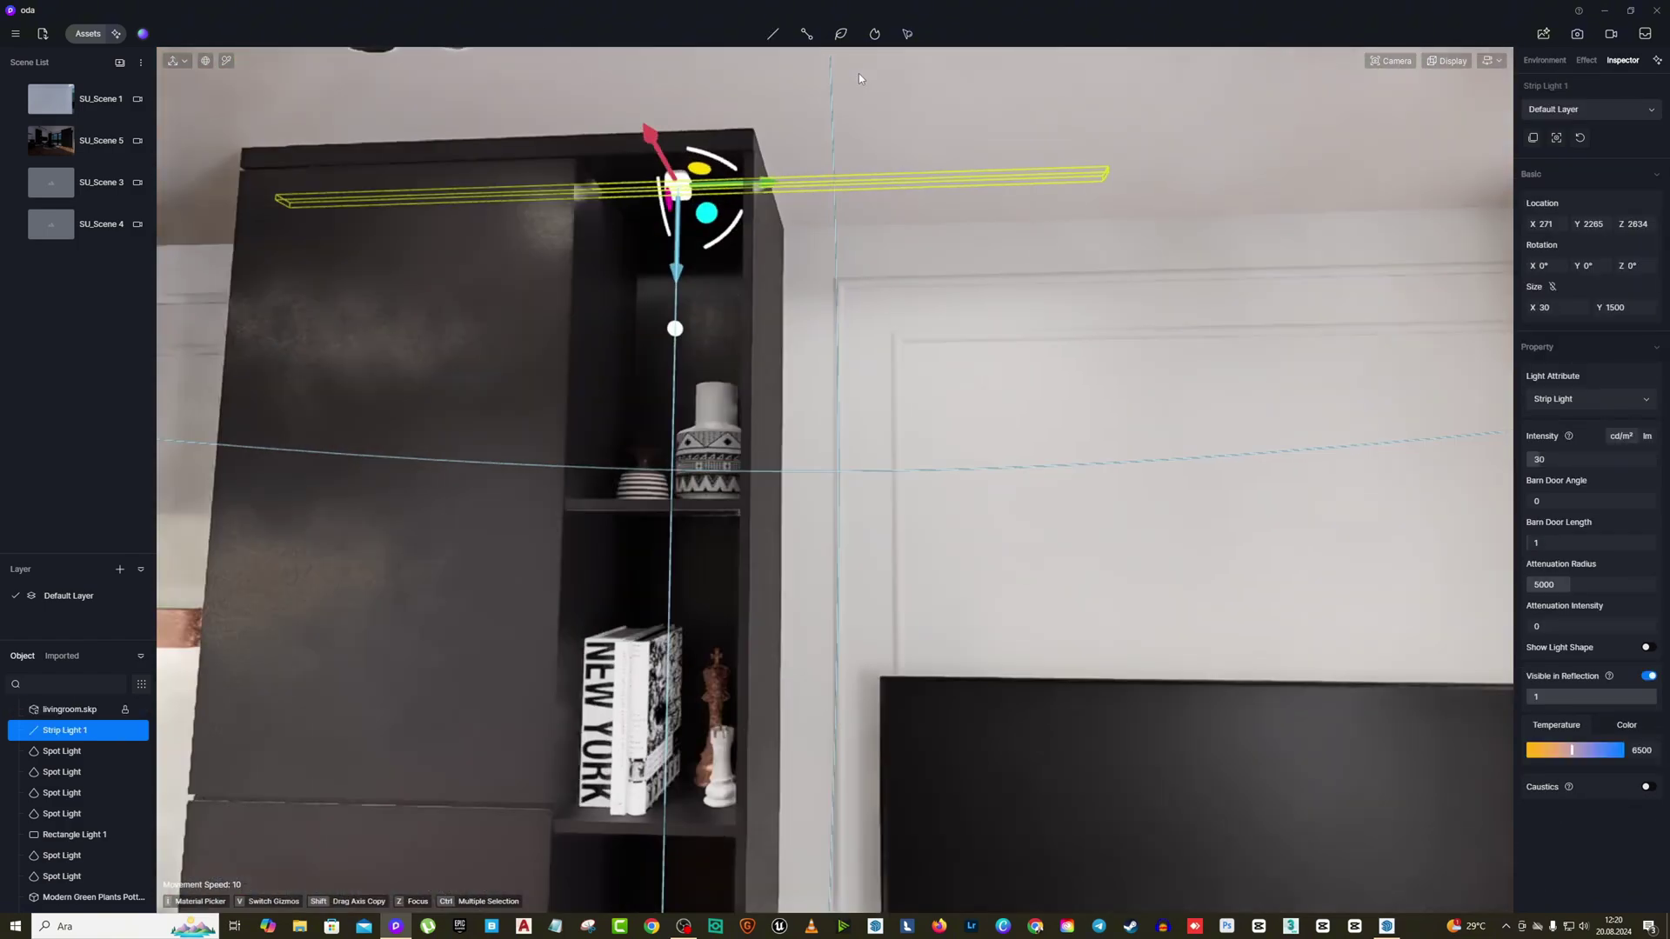
Shorten the strip light to a Y size of 250 so it fits inside the shelf compartment.
scroll(982, 278, "down", 3)
left_click(1623, 308)
type("60")
key("Return")
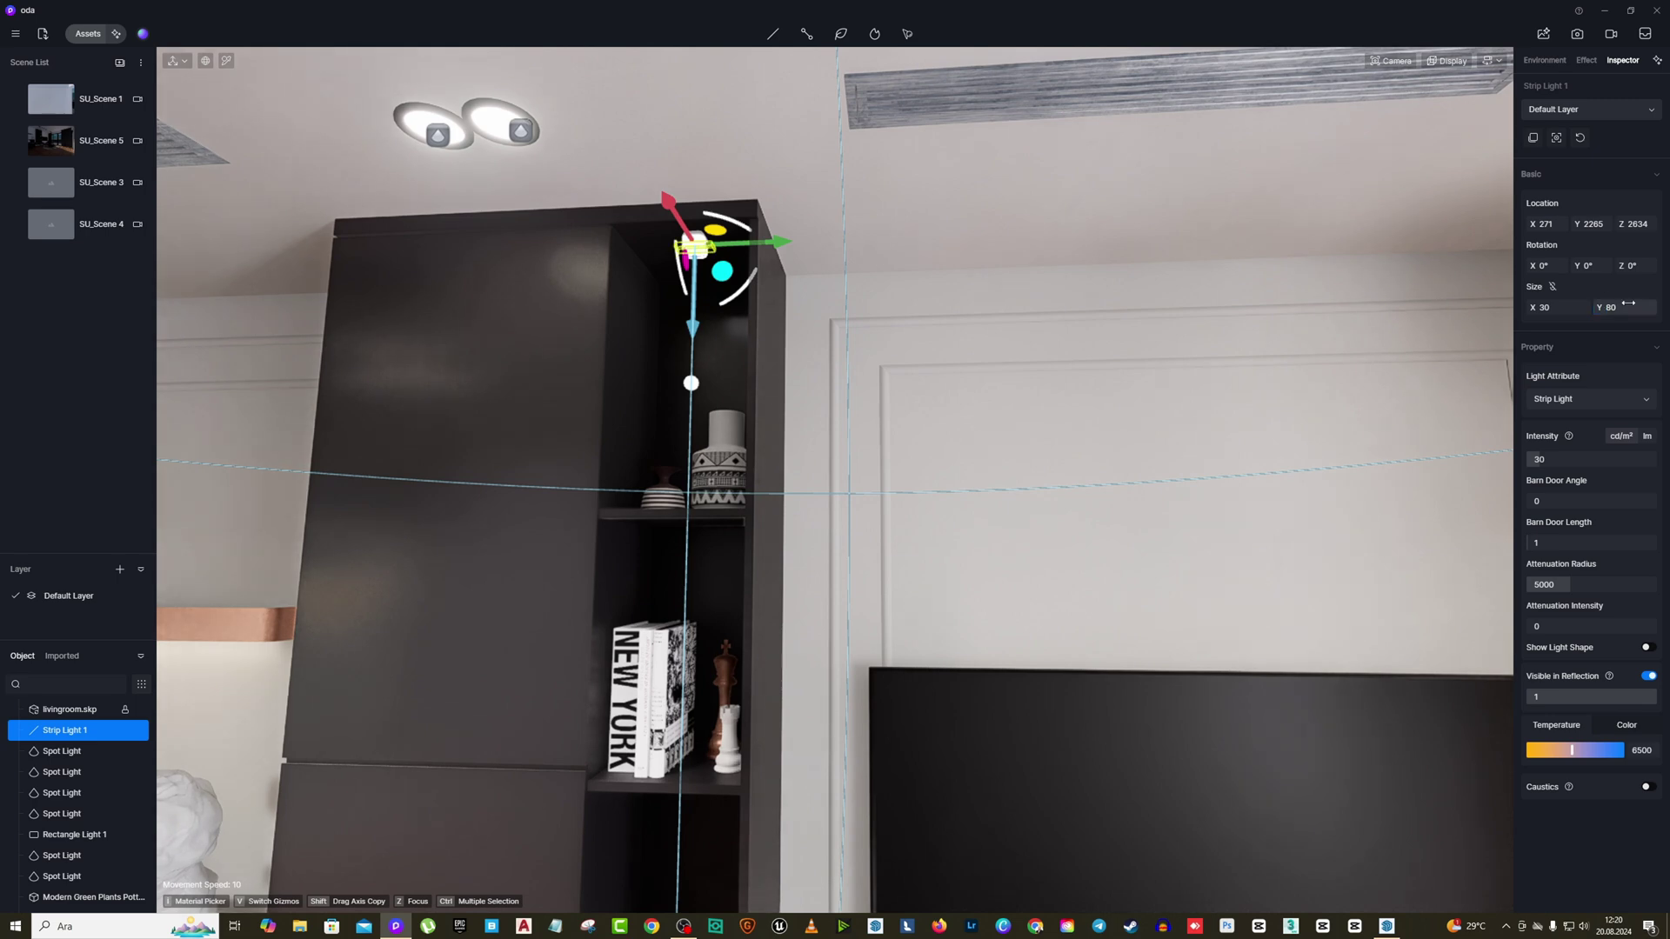
type("200")
key("Return")
left_click(1629, 305)
type("250")
key("Return")
Move the strip light back into the top shelf compartment, to X 78.
right_click_drag(1000, 322, 878, 287)
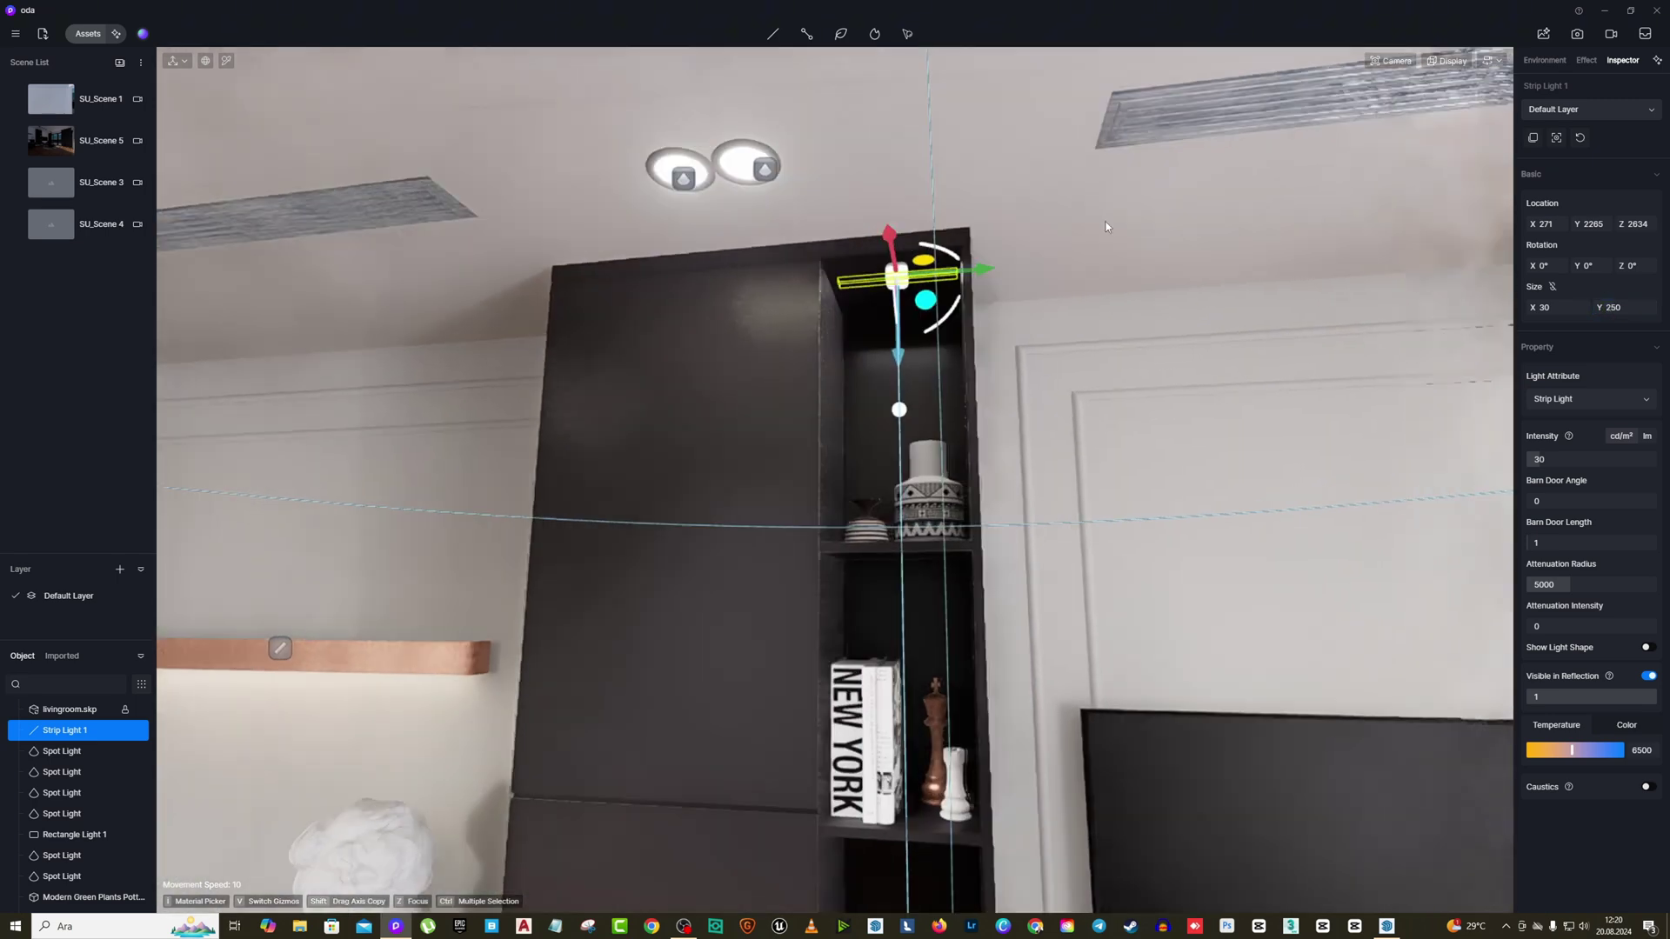
left_click_drag(842, 252, 850, 282)
right_click_drag(939, 322, 1035, 352)
scroll(1074, 227, "up", 5)
scroll(1073, 226, "down", 3)
right_click_drag(1074, 226, 965, 191)
Set the strip light's intensity to 15 and lower it to Z 2618.
left_click(1562, 460)
type("15")
key("Return")
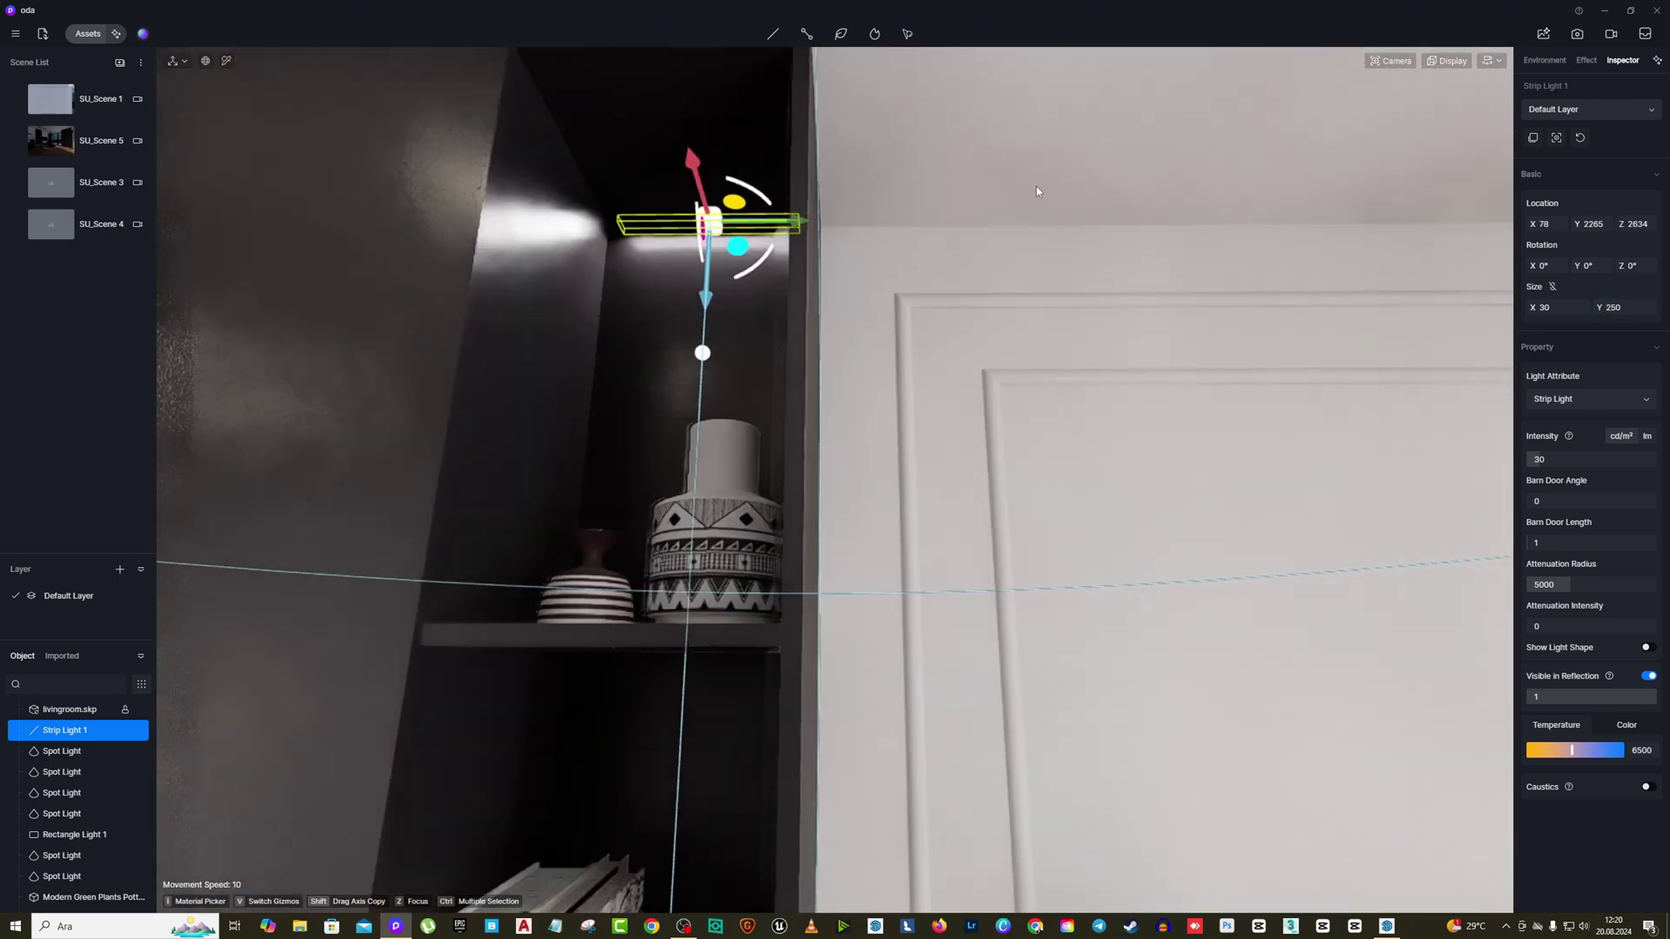
scroll(1026, 247, "down", 3)
right_click_drag(1044, 246, 1009, 248)
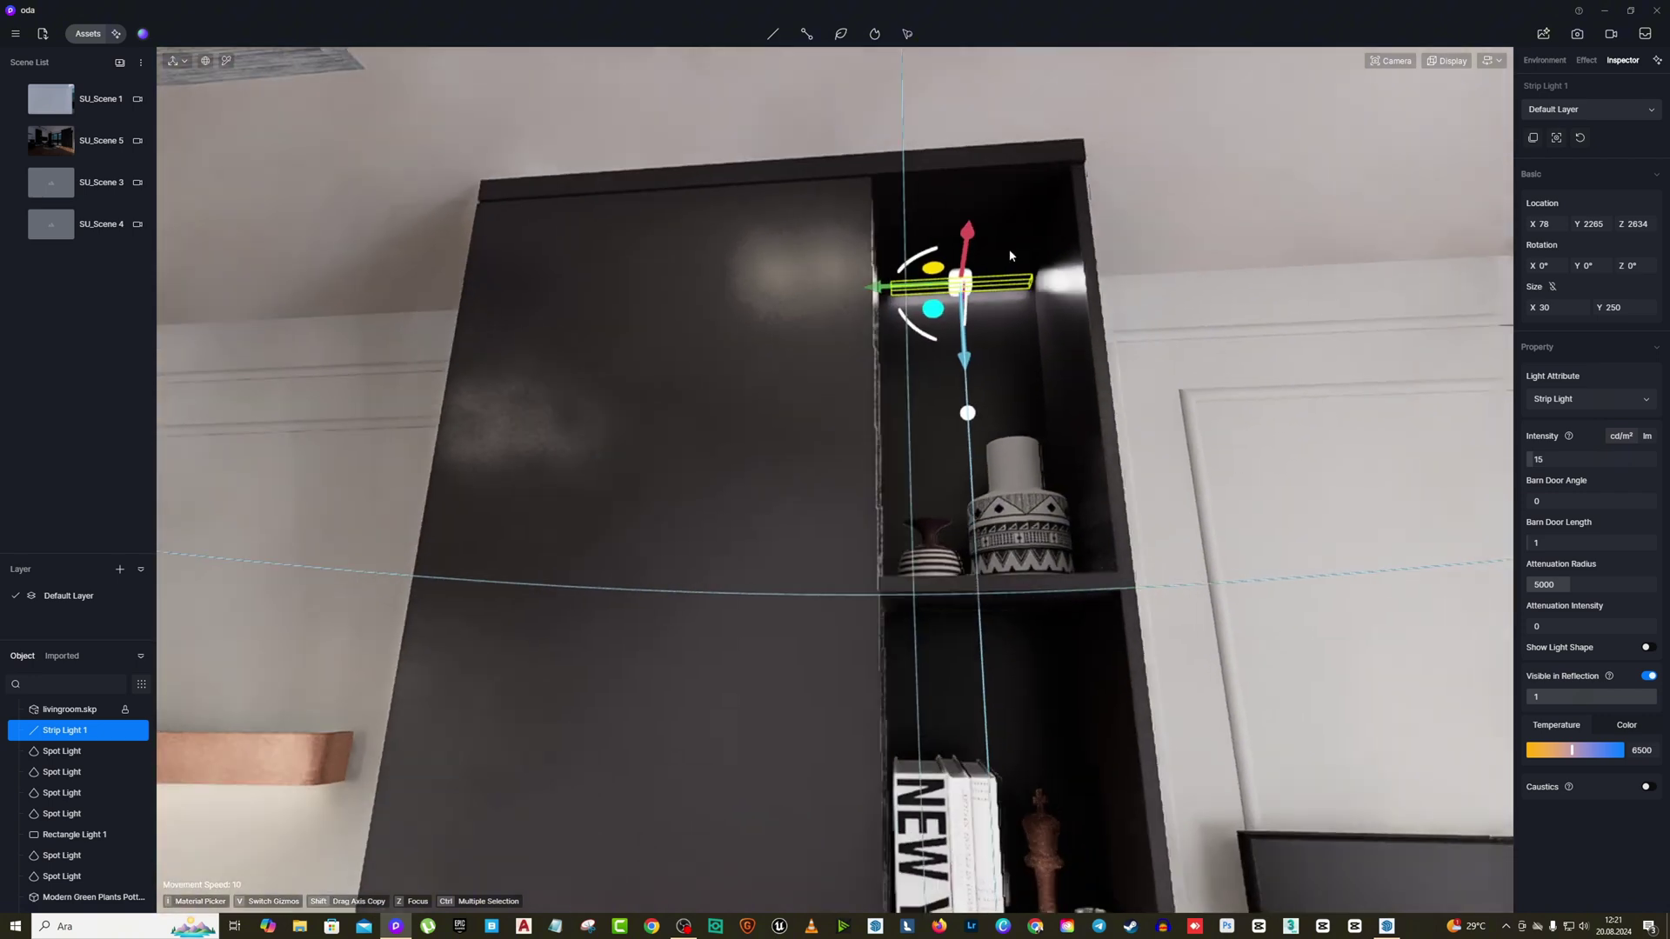
middle_click_drag(1009, 248, 979, 249)
left_click_drag(943, 353, 945, 361)
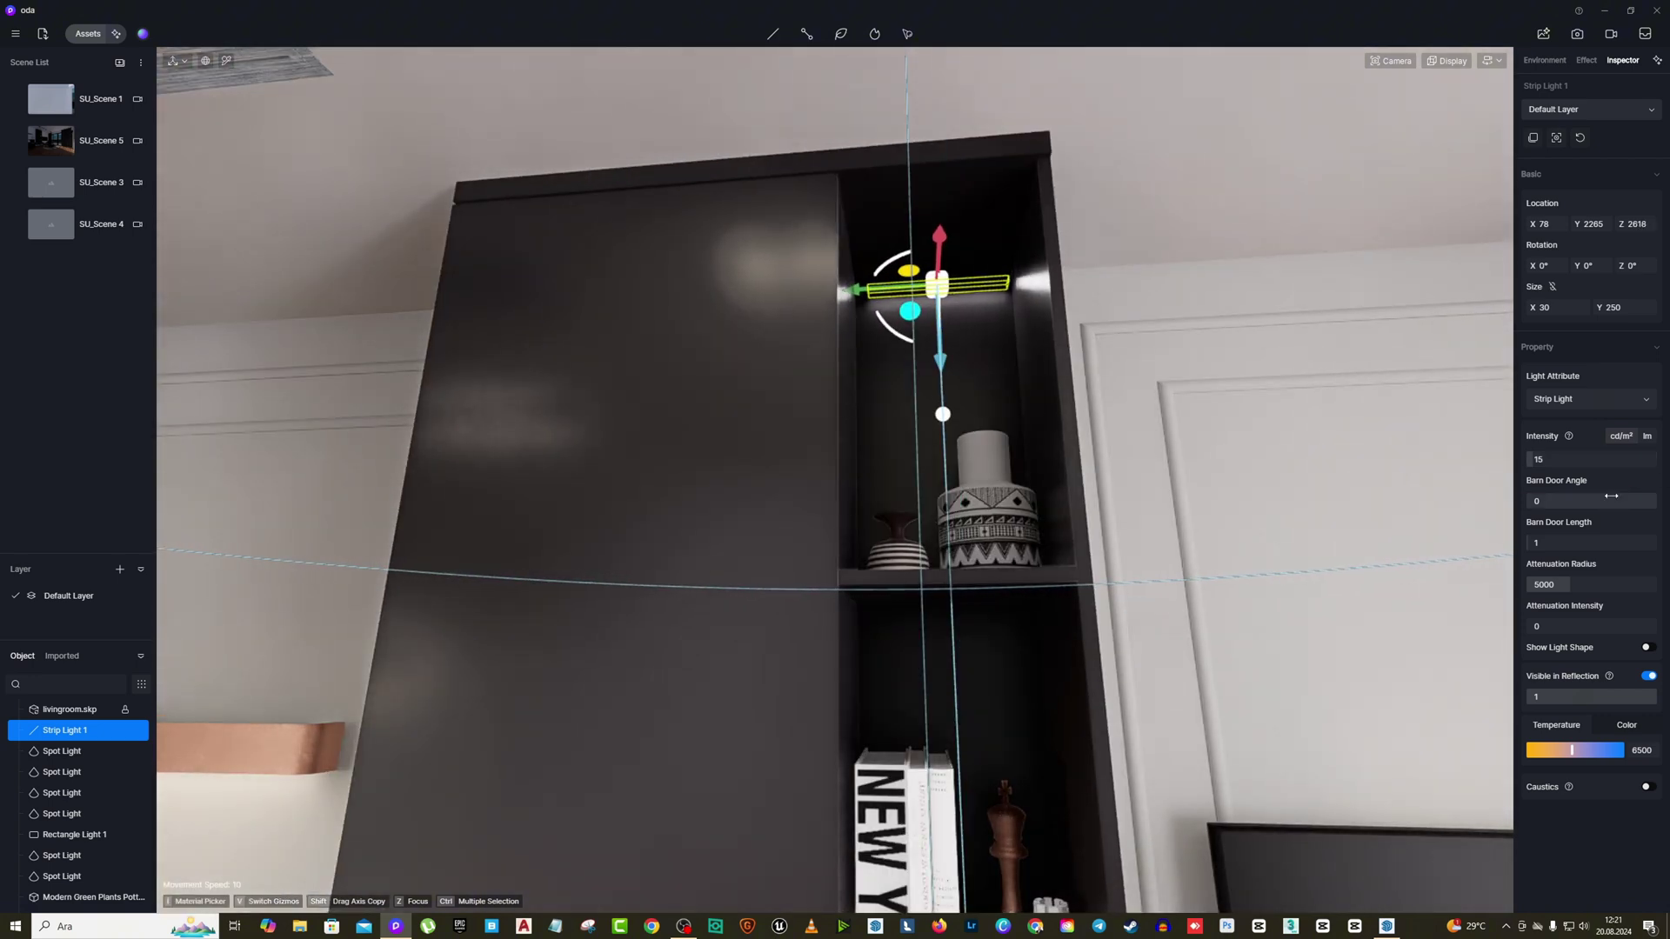
Set the strip light's attenuation radius to 150, its colour temperature to 4800 and its intensity to 43.5.
left_click(1646, 648)
left_click(1646, 648)
left_click(1646, 648)
left_click(1646, 648)
left_click_drag(1569, 583, 1528, 577)
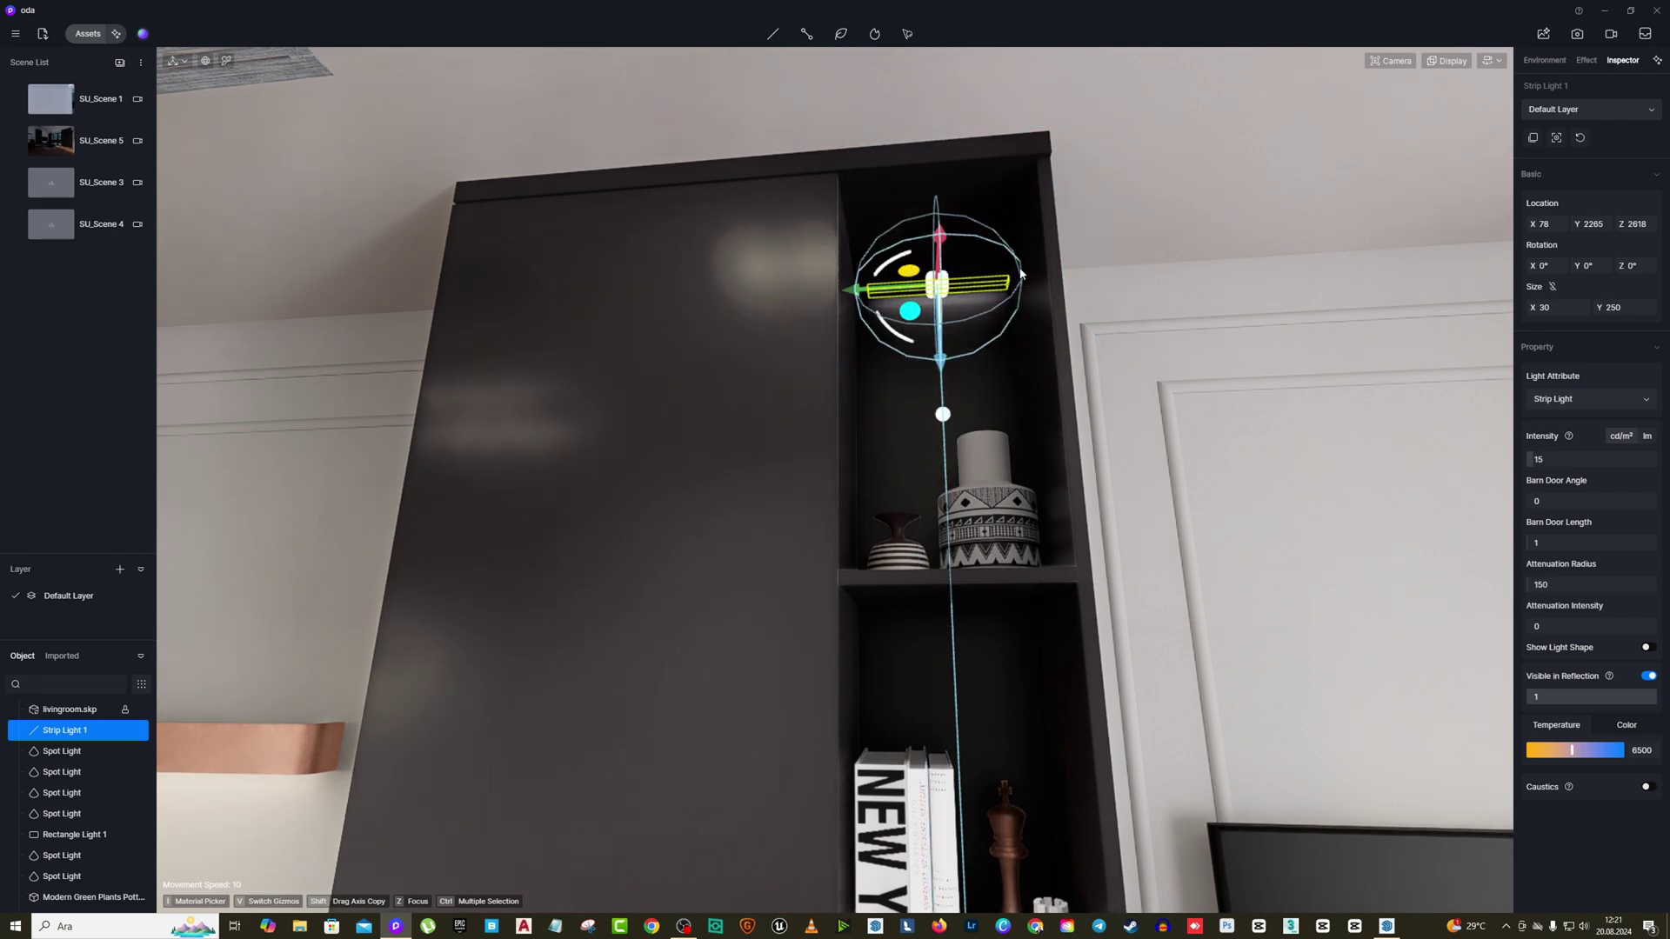
left_click_drag(1564, 449, 1542, 459)
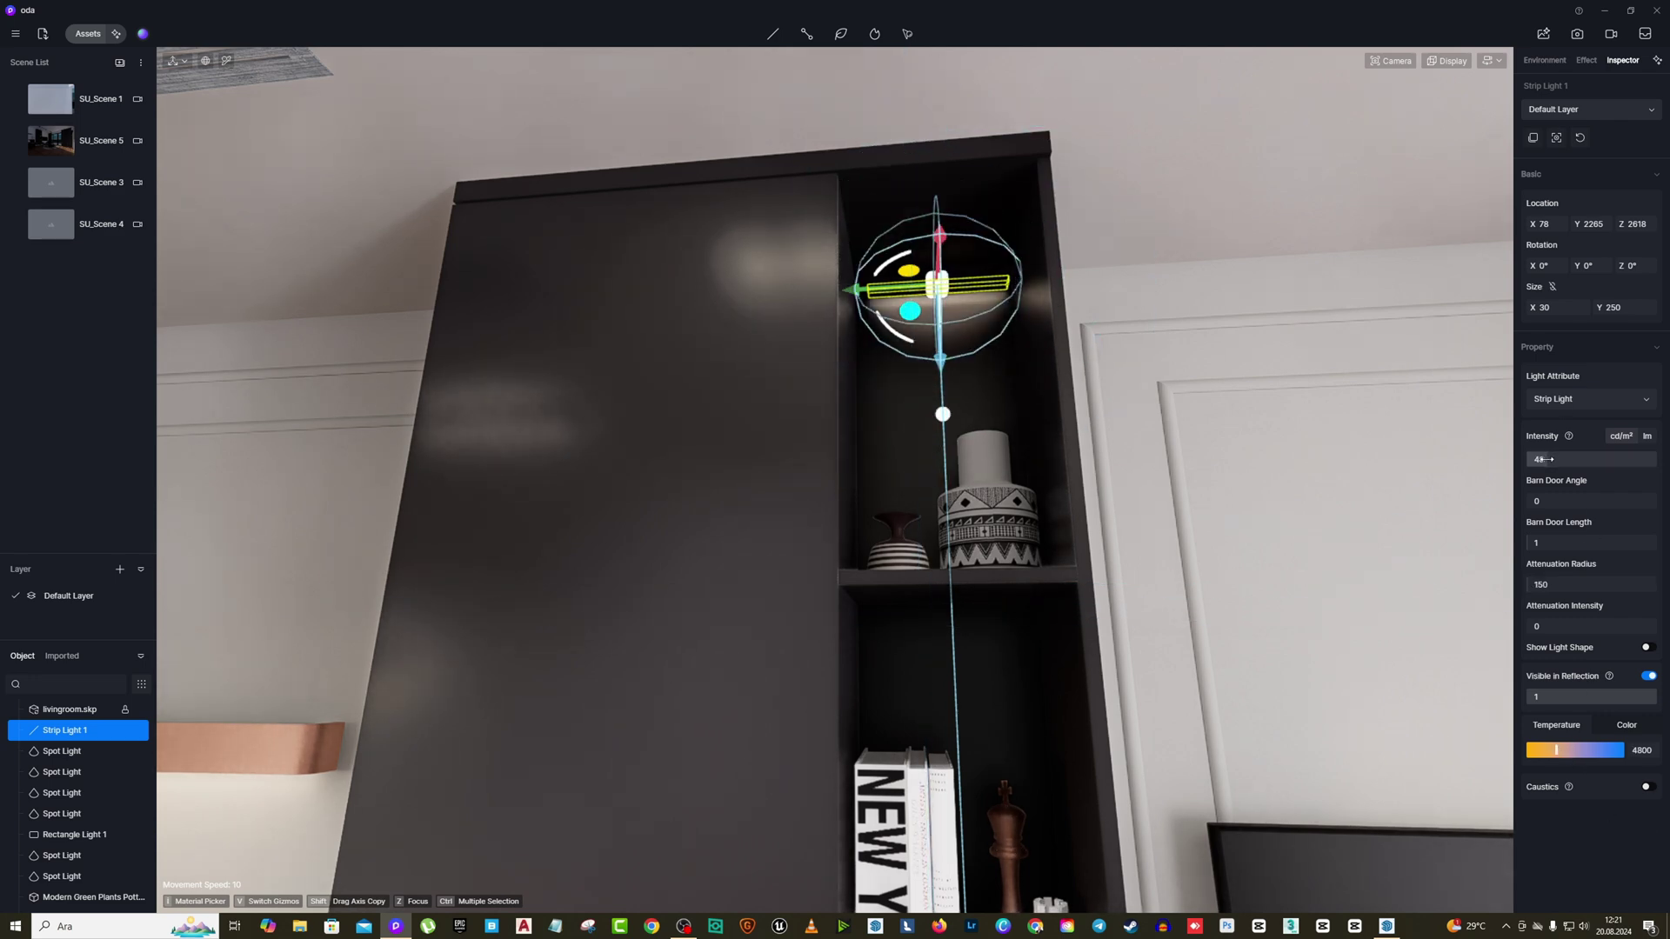
Copy the strip light straight down into the book compartment, at Z 2044.
scroll(1023, 311, "down", 4)
right_click_drag(1023, 311, 1000, 365)
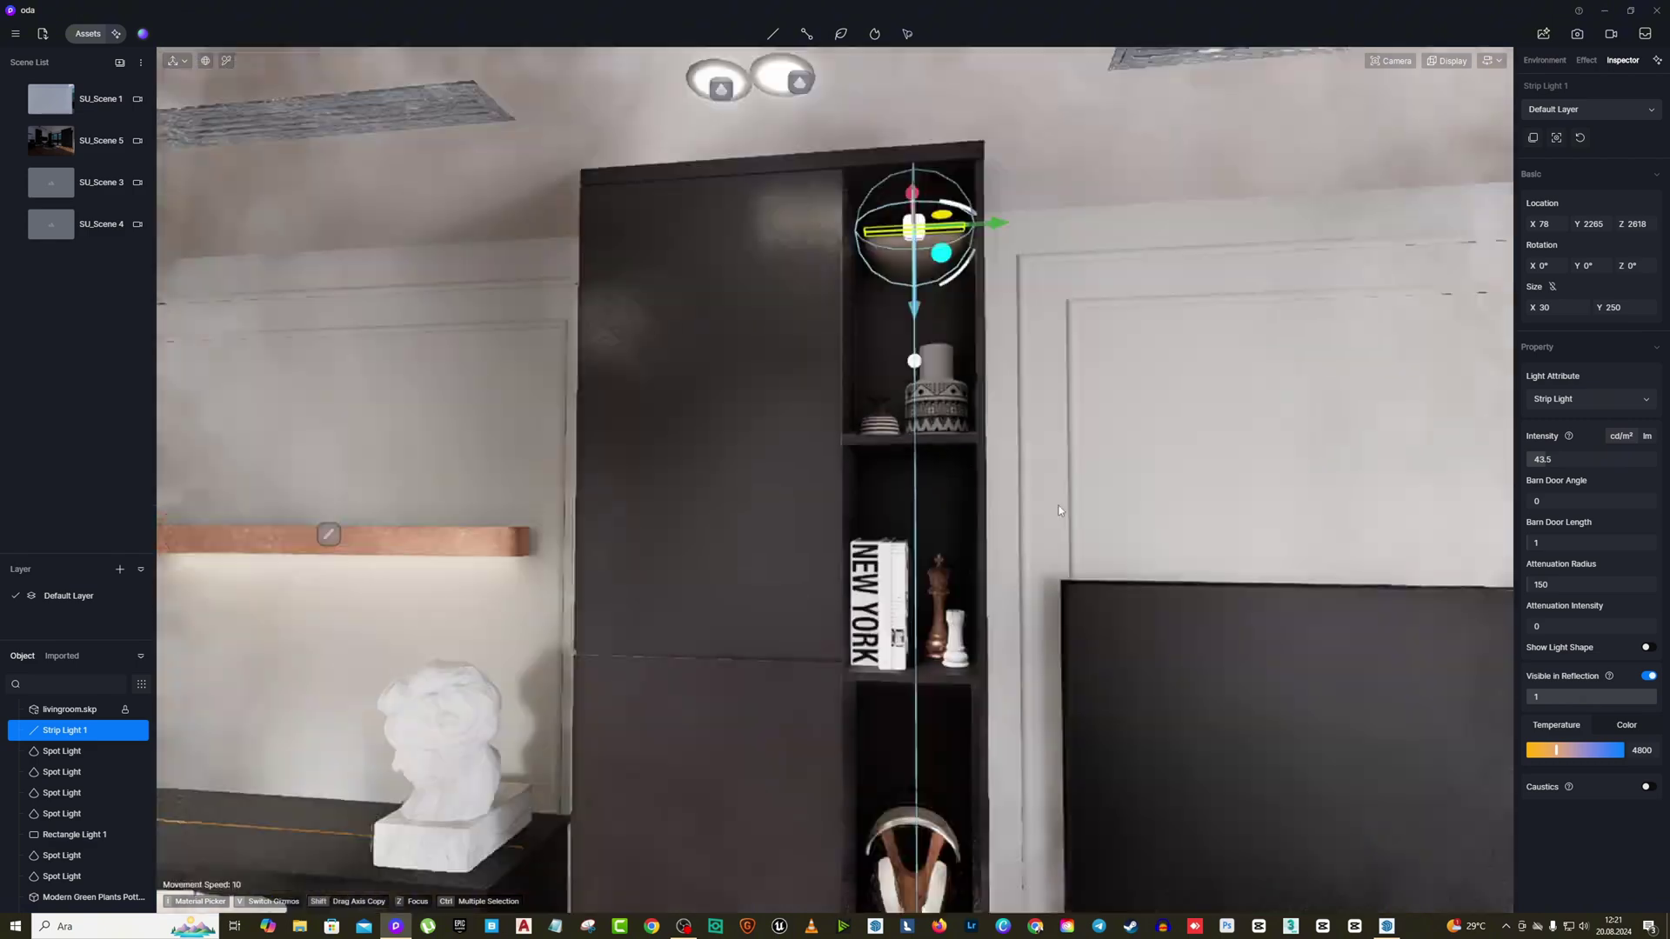
scroll(999, 271, "up", 3)
left_click_drag(875, 229, 916, 537, "shift")
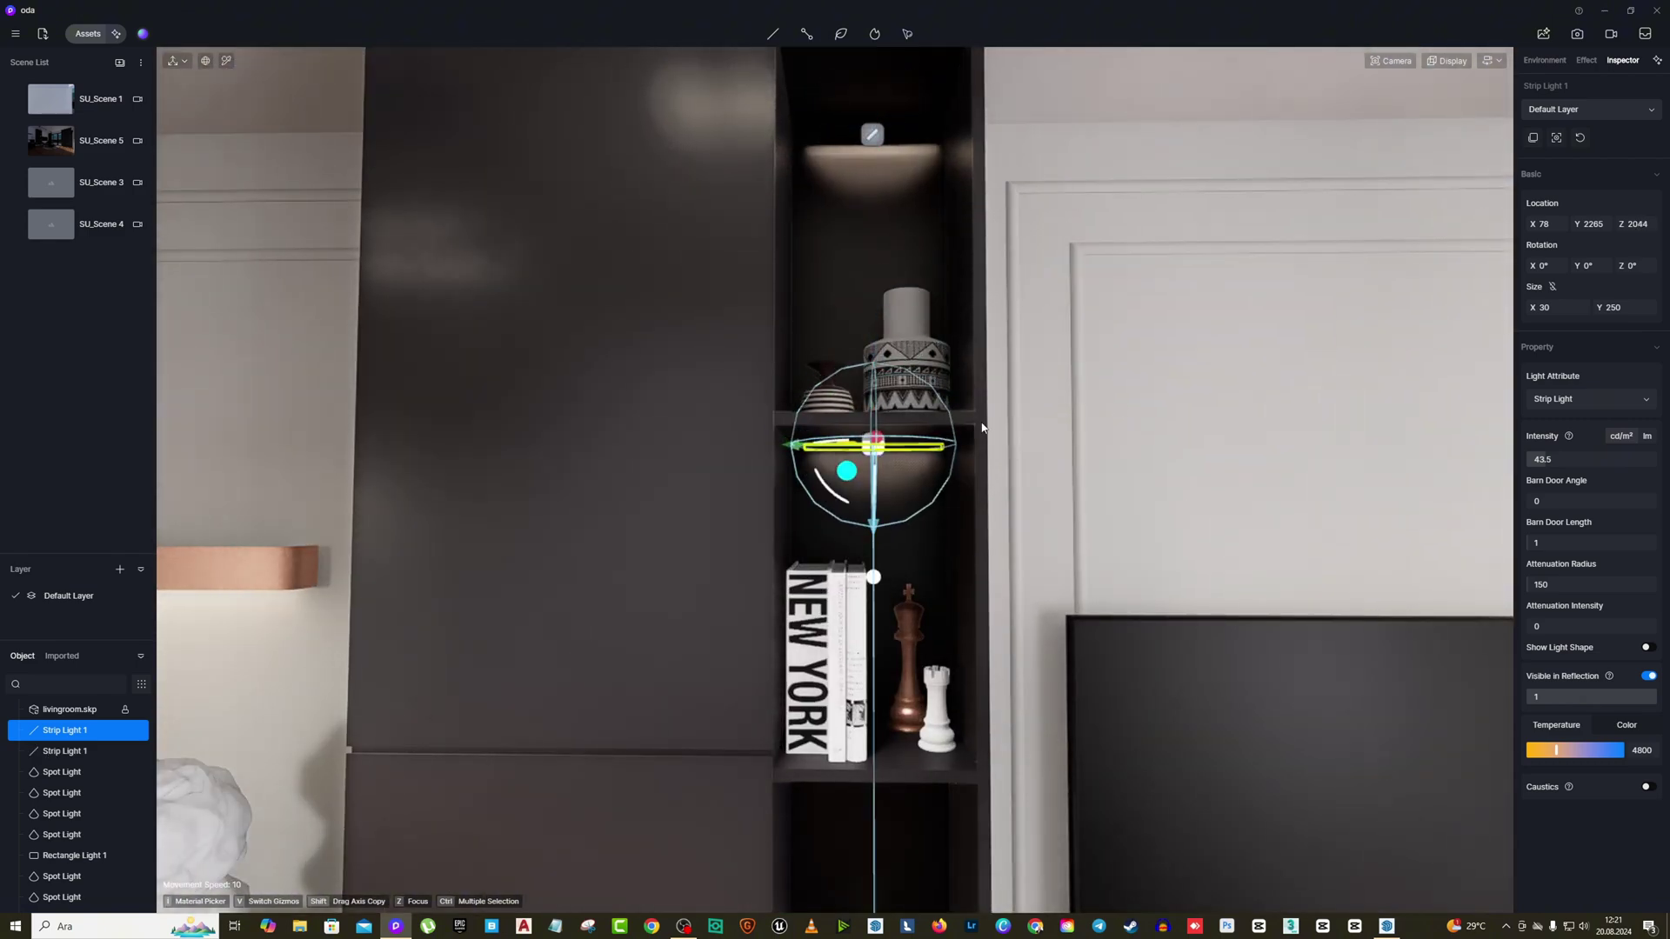
Copy the strip light down into the headphone compartment and place it under the shelf at Z 1535.
scroll(915, 530, "down", 3)
middle_click_drag(913, 526, 905, 430)
left_click_drag(866, 407, 895, 611, "shift")
left_click(895, 611)
middle_click_drag(897, 609, 906, 401)
left_click(866, 250)
middle_click_drag(954, 179, 941, 309)
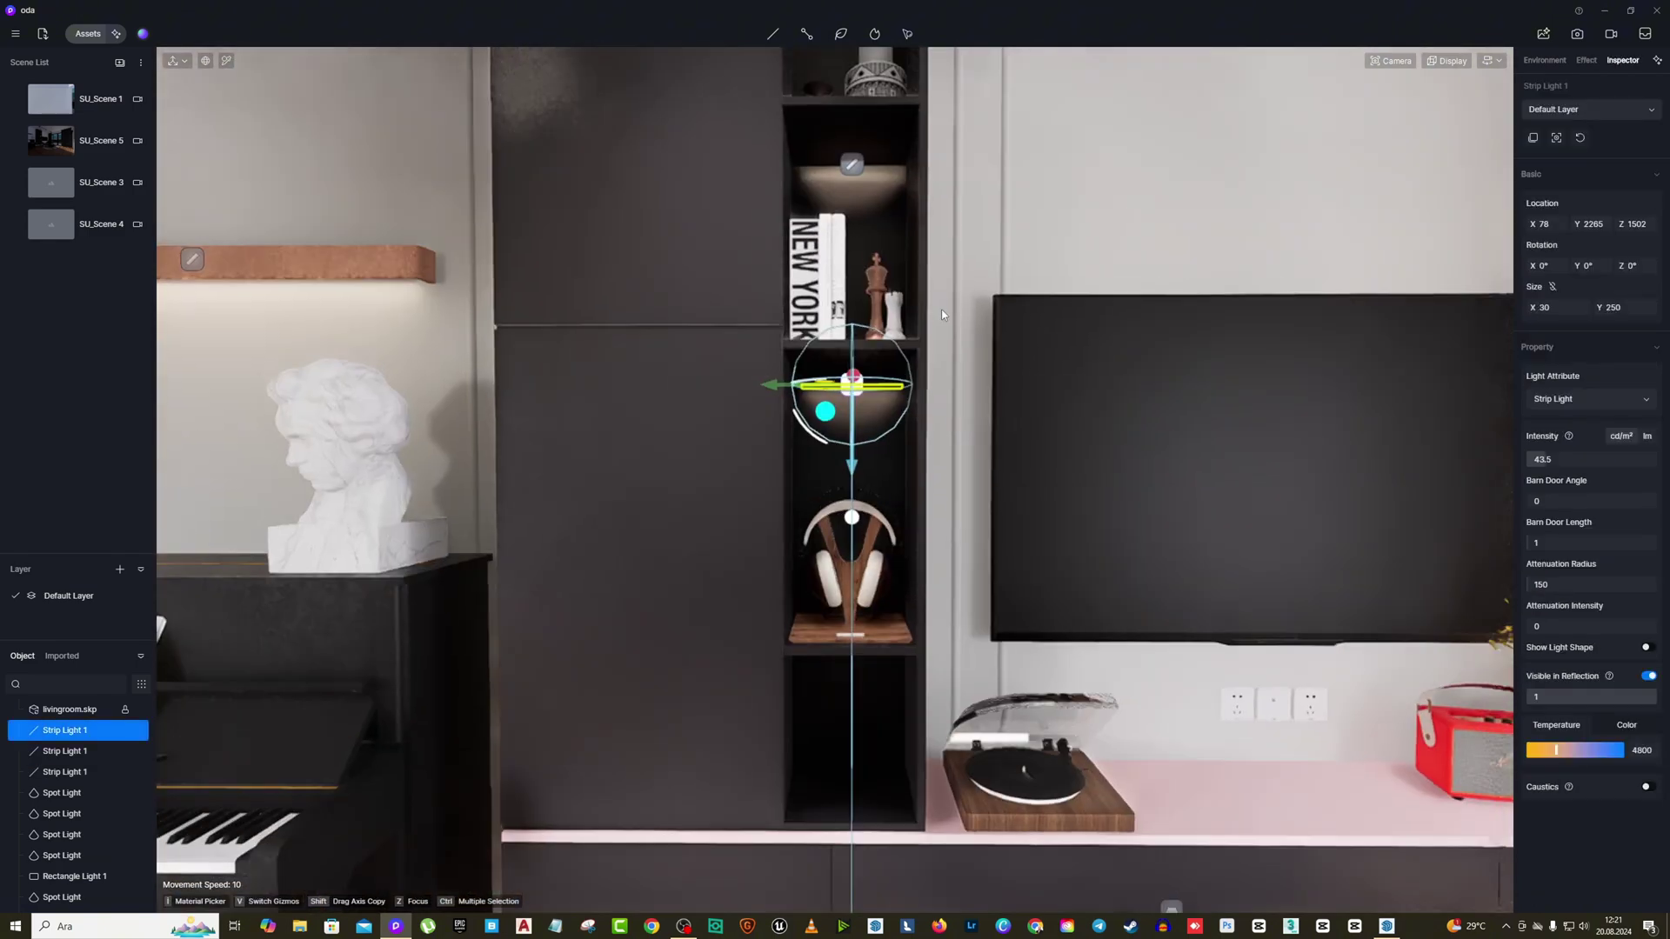
scroll(942, 323, "up", 4)
left_click_drag(803, 480, 803, 462)
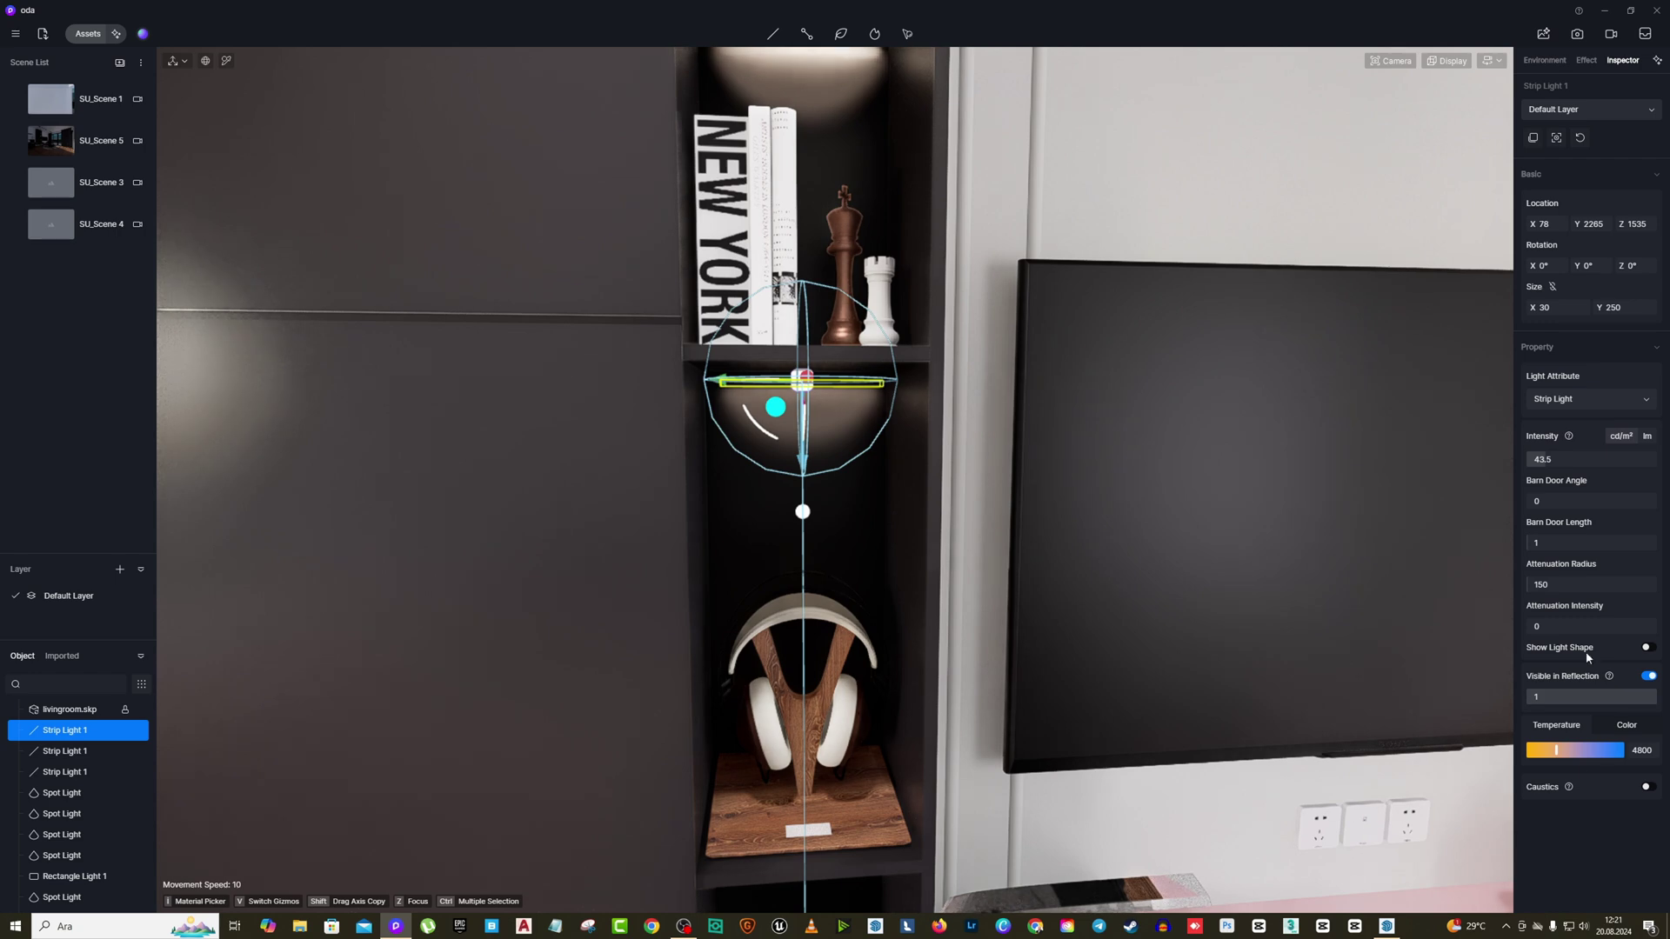
Set the headphone compartment light's intensity to 60 and its attenuation radius to 2325.
left_click_drag(1545, 460, 1552, 459)
left_click_drag(1532, 585, 1547, 587)
scroll(1029, 403, "down", 4)
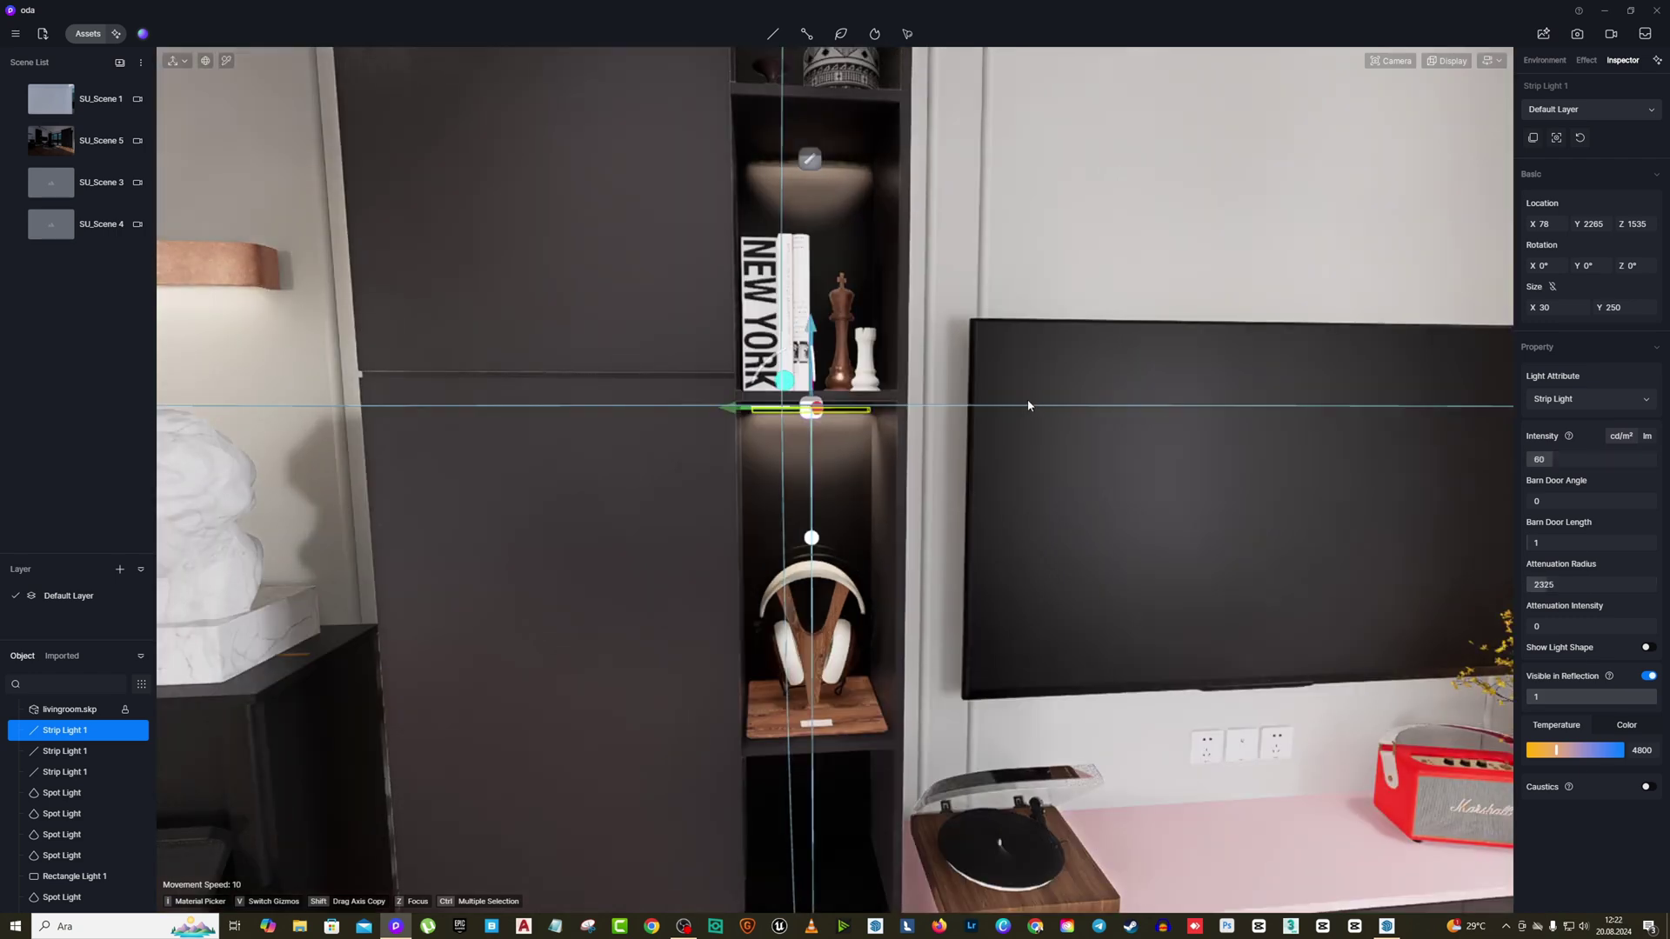
Set the attenuation radius of the strip lights in the book and vase compartments to 2200.
middle_click_drag(896, 252, 947, 306)
left_click(869, 247)
left_click(1554, 589)
type("2200")
key("Return")
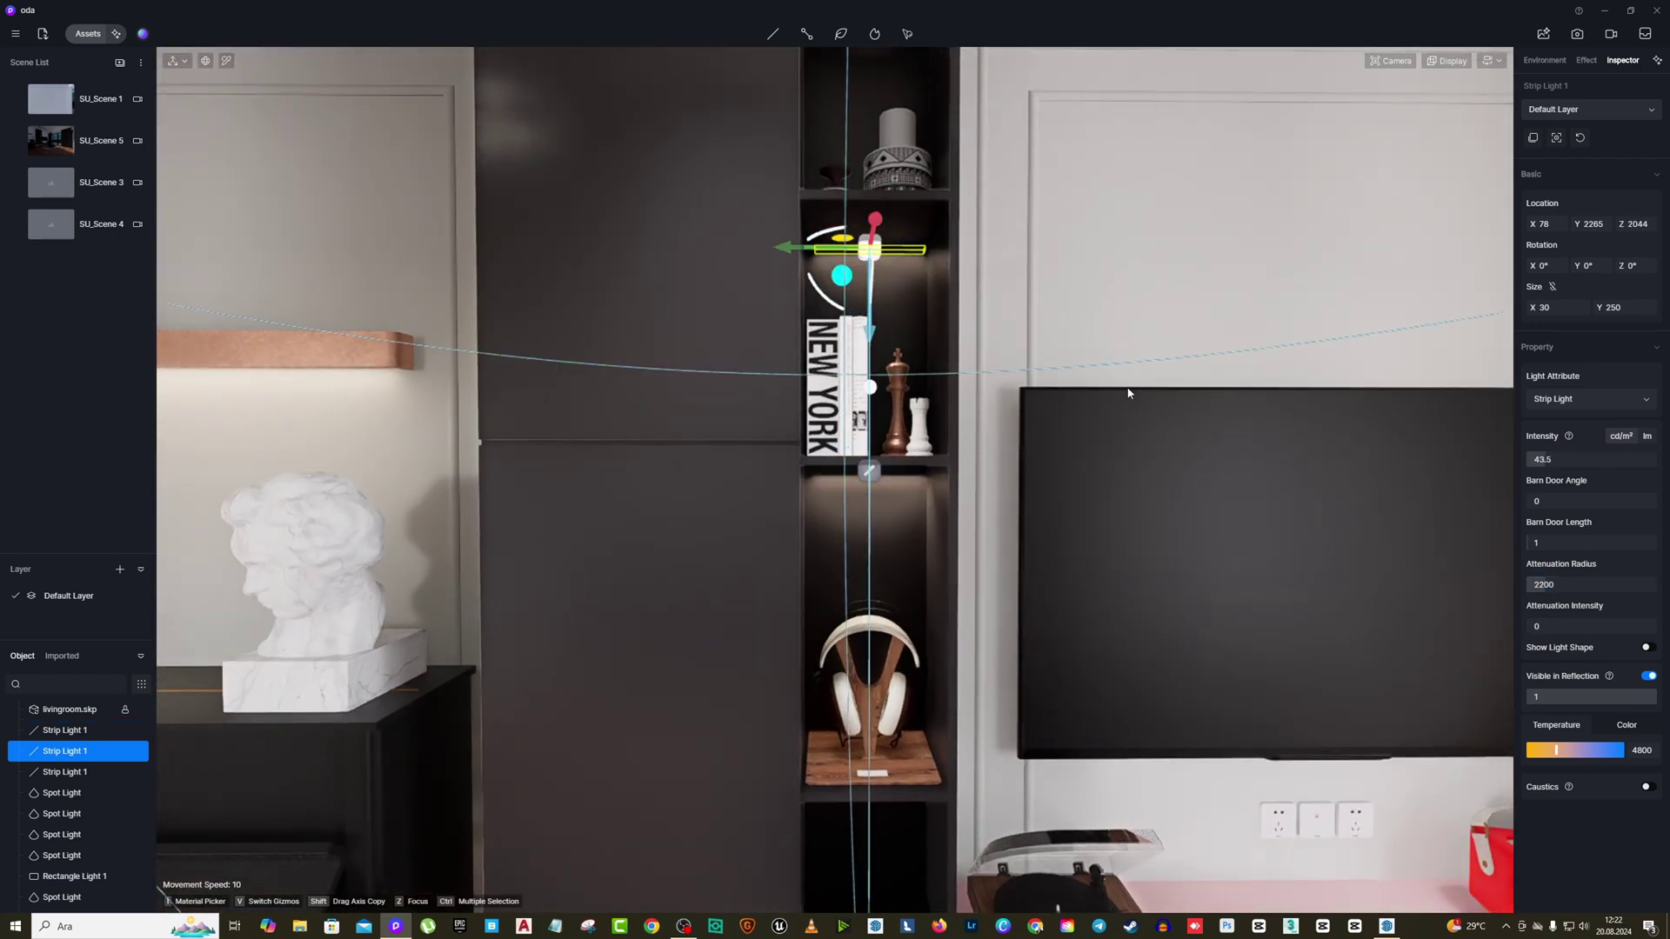
right_click_drag(1129, 392, 1117, 260)
left_click(887, 202)
left_click(1555, 583)
type("2200")
key("Return")
Copy the headphone compartment light into the lowest shelf compartment and place it at Z 893.
right_click_drag(899, 391, 935, 600)
scroll(899, 487, "down", 3)
left_click(799, 380)
left_click_drag(800, 437, 836, 683, "shift")
scroll(835, 683, "down", 3)
right_click_drag(835, 643, 827, 696)
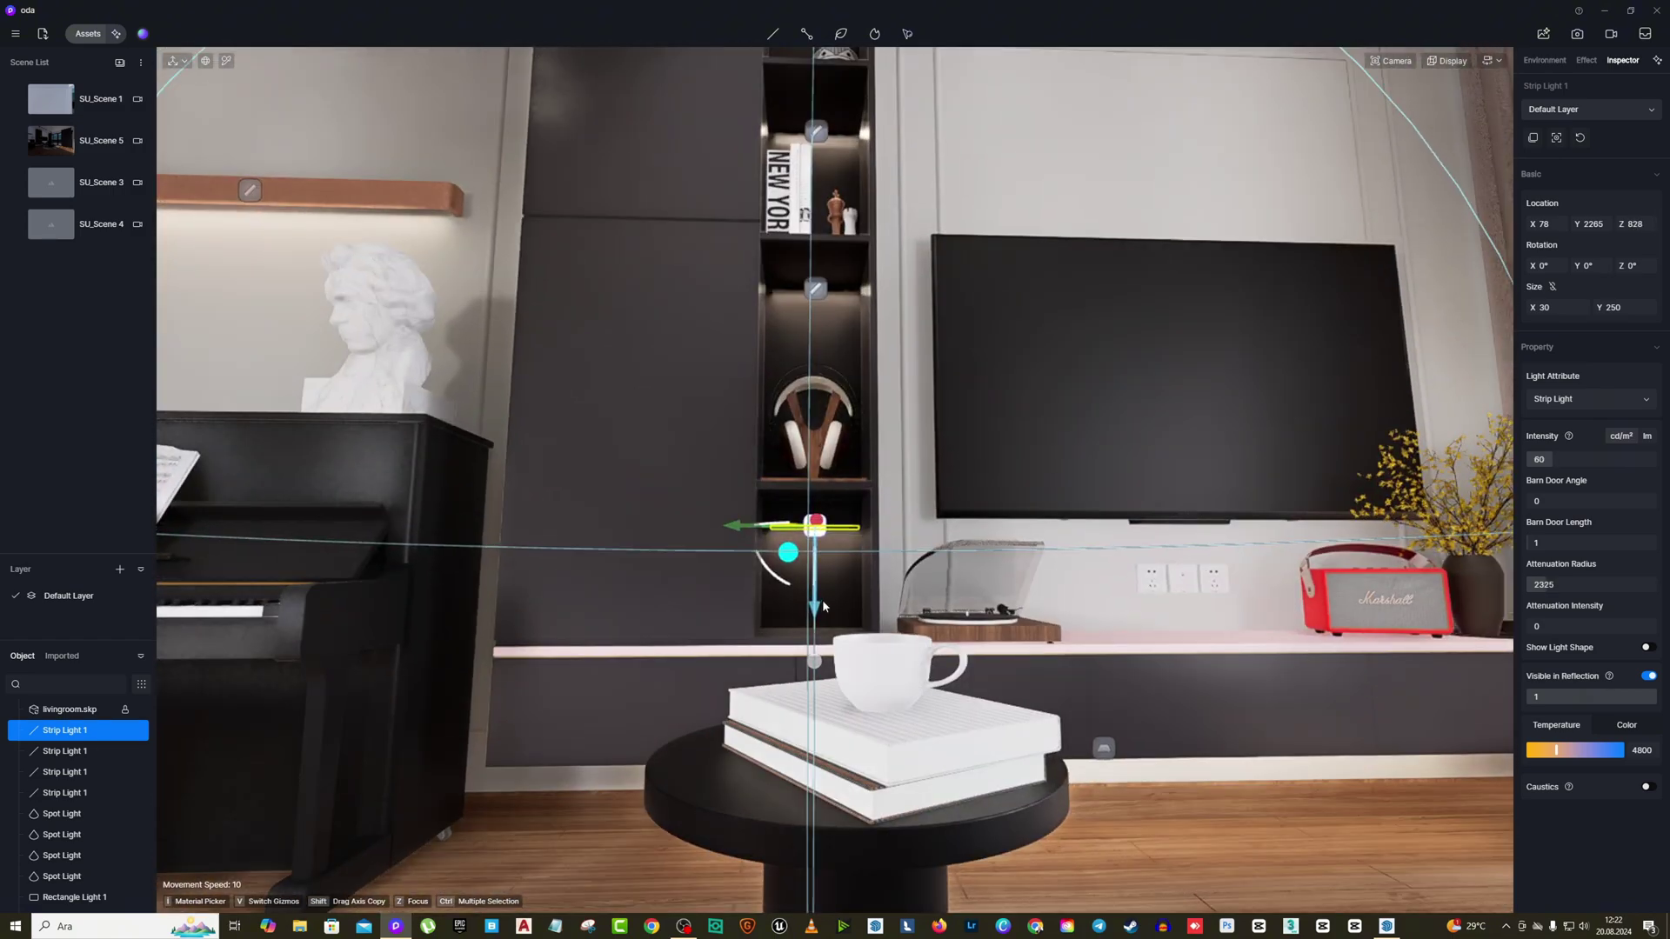
left_click_drag(817, 452, 817, 431)
Switch to the living room model in SketchUp and bring the open doorway in the blank wall into view.
right_click_drag(941, 495, 165, 459)
scroll(951, 536, "down", 3)
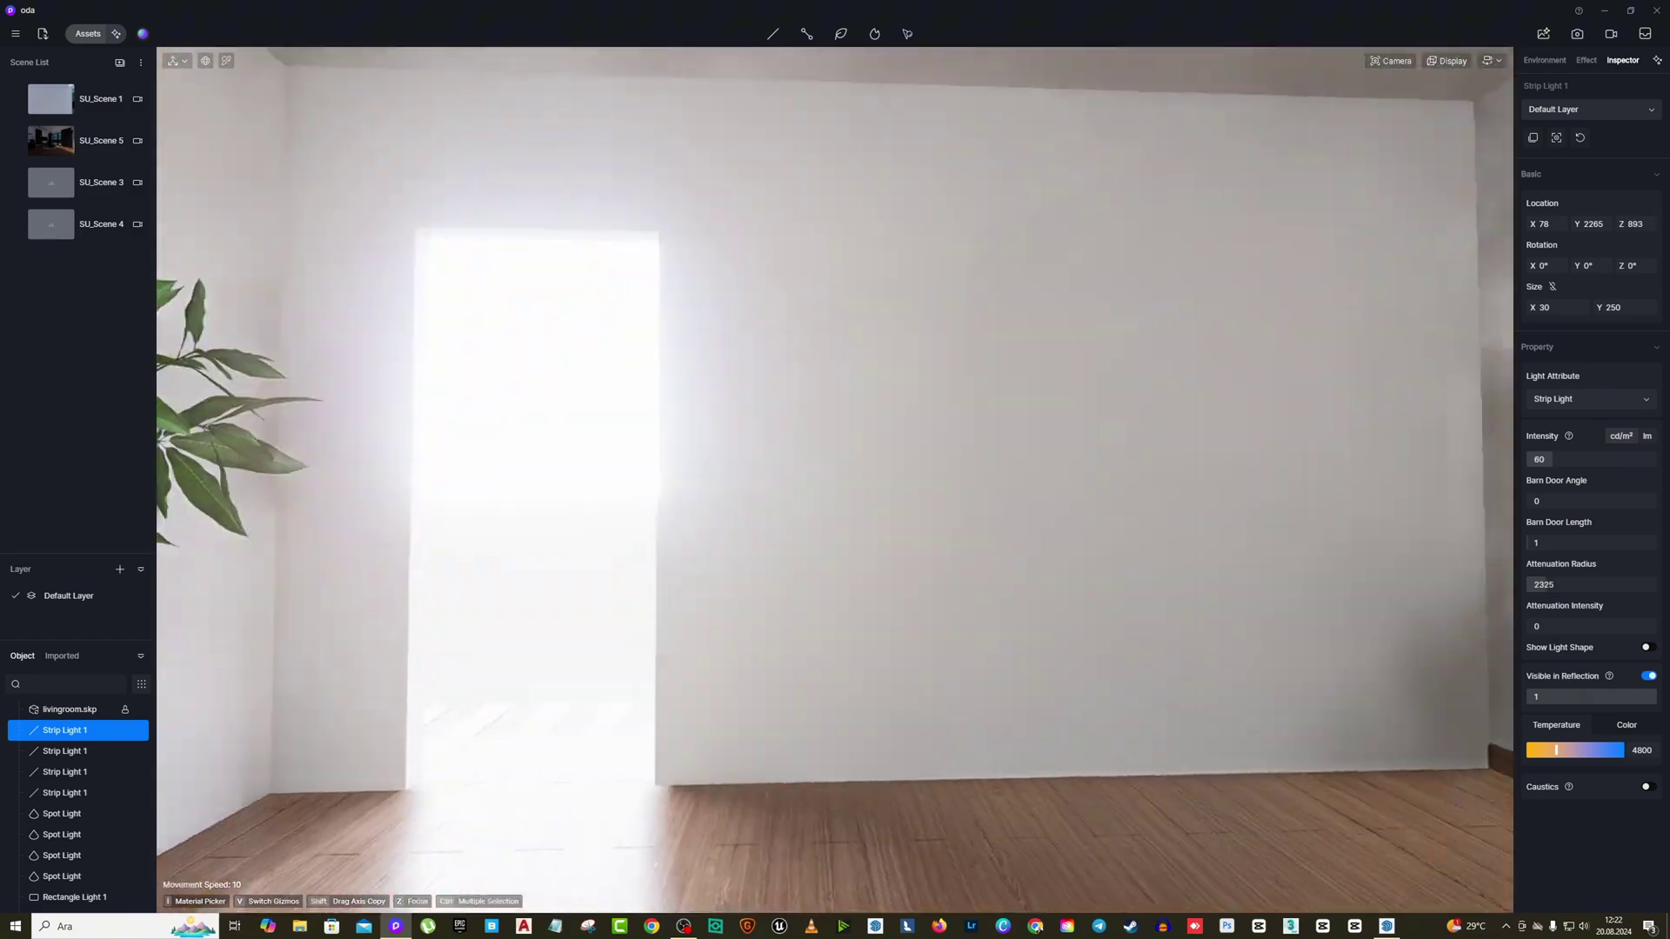
scroll(701, 455, "down", 3)
right_click_drag(700, 455, 1412, 910)
scroll(865, 574, "down", 3)
left_click(1386, 926)
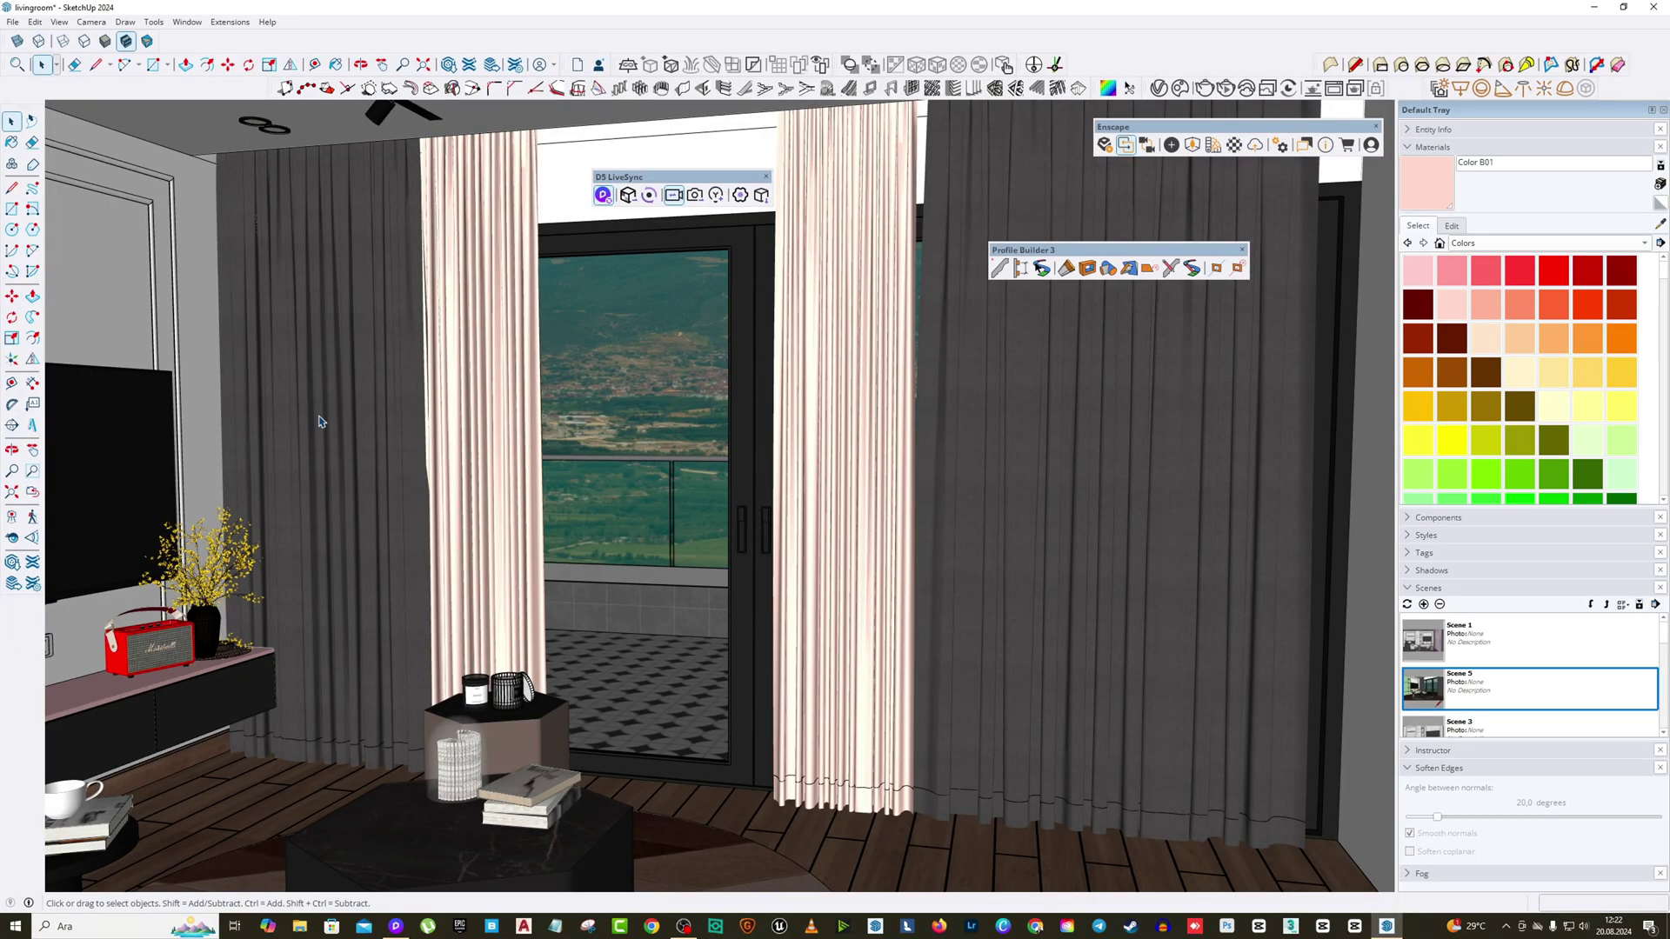
left_click(12, 537)
mouse_move(340, 556)
left_mouse_down()
mouse_move(585, 563)
mouse_move(887, 435)
left_mouse_up()
key("space")
Push/Pull the doorway's side face across to the opposite wall to close the opening.
middle_click_drag(890, 414, 696, 396)
double_click(610, 391)
left_click(611, 390)
key("p")
left_click(633, 402)
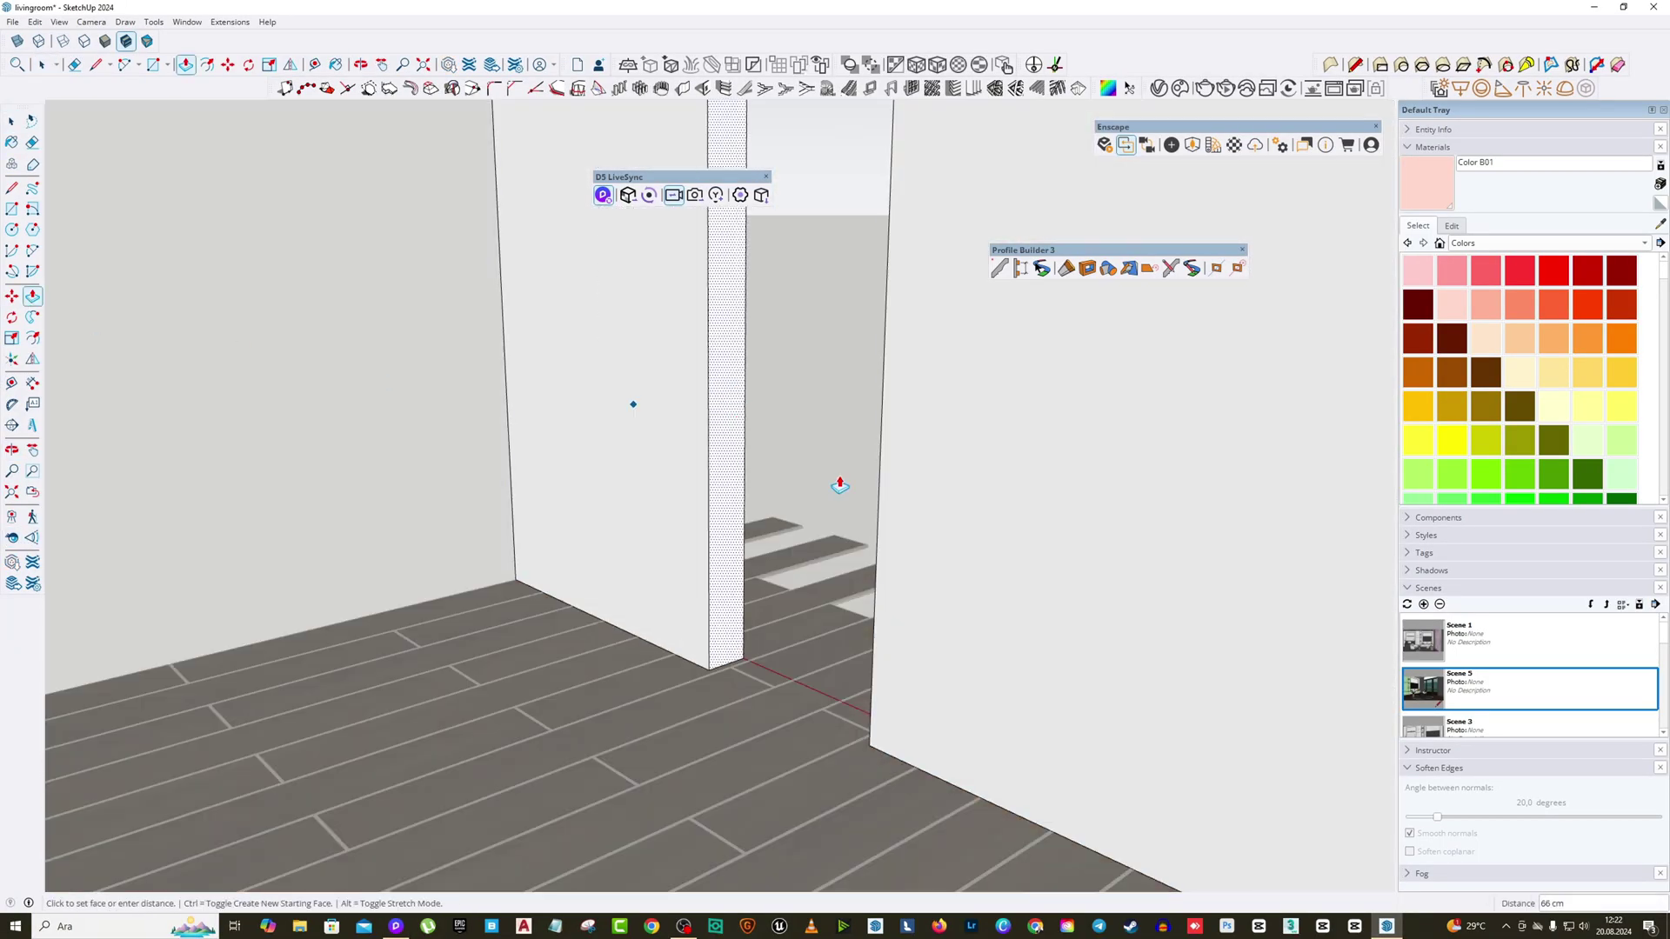
left_click(882, 489)
key("space")
left_click(490, 344)
Sync the edited model to D5 Render and frame the TV wall, coffee table and balcony door.
left_click(606, 198)
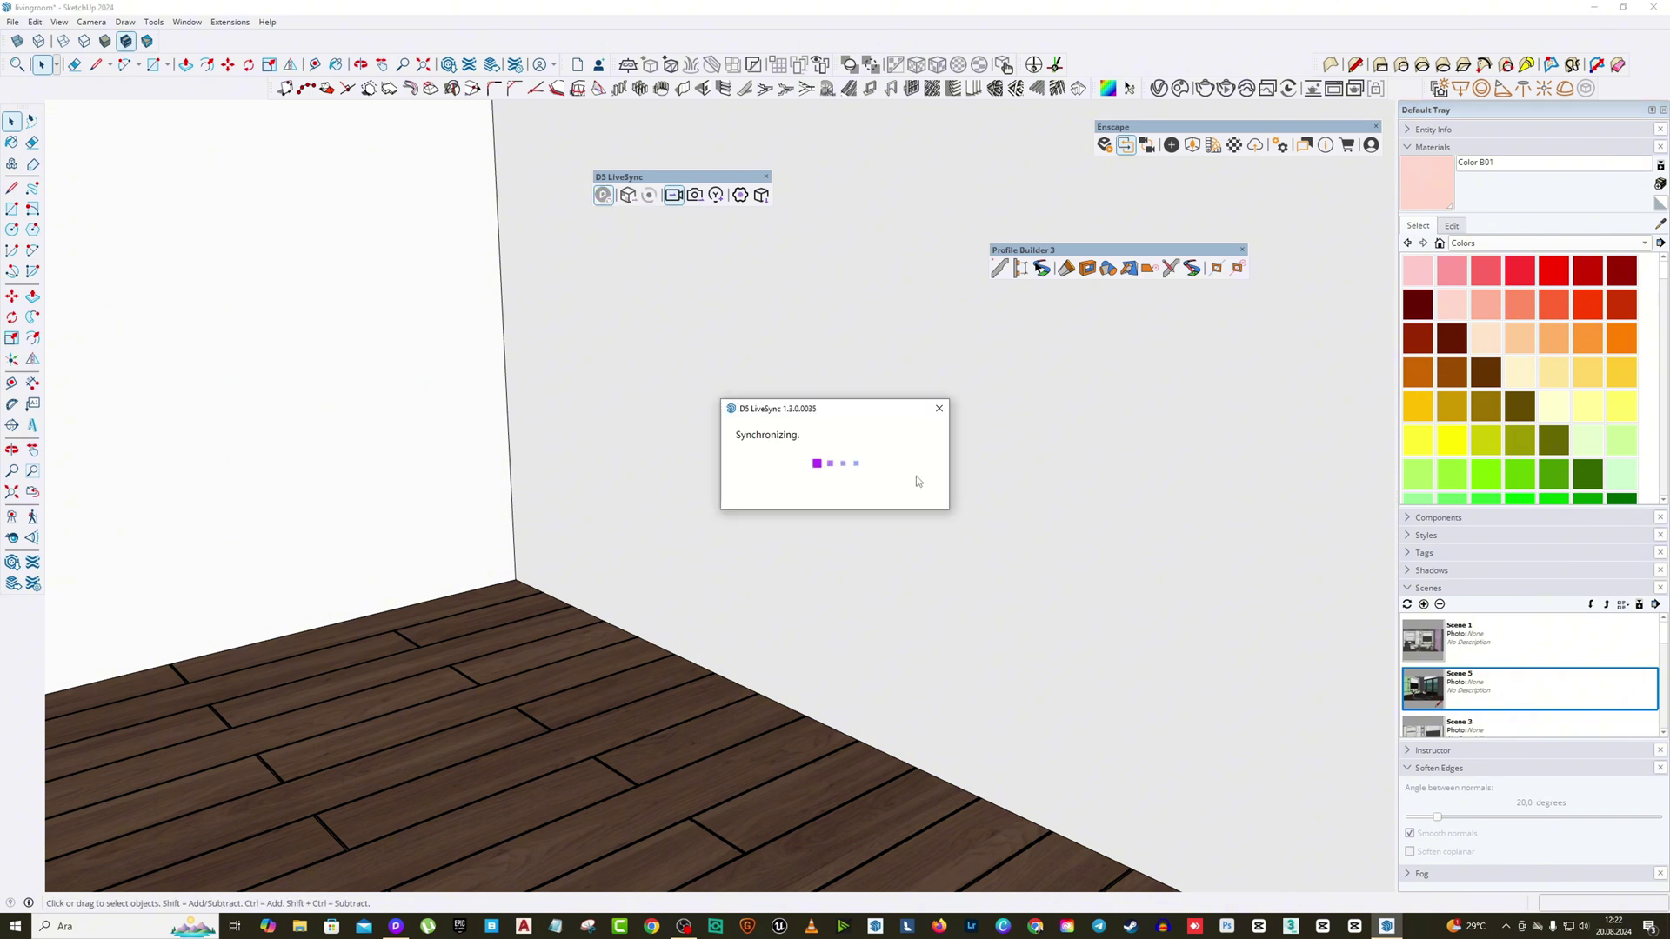
left_click(854, 515)
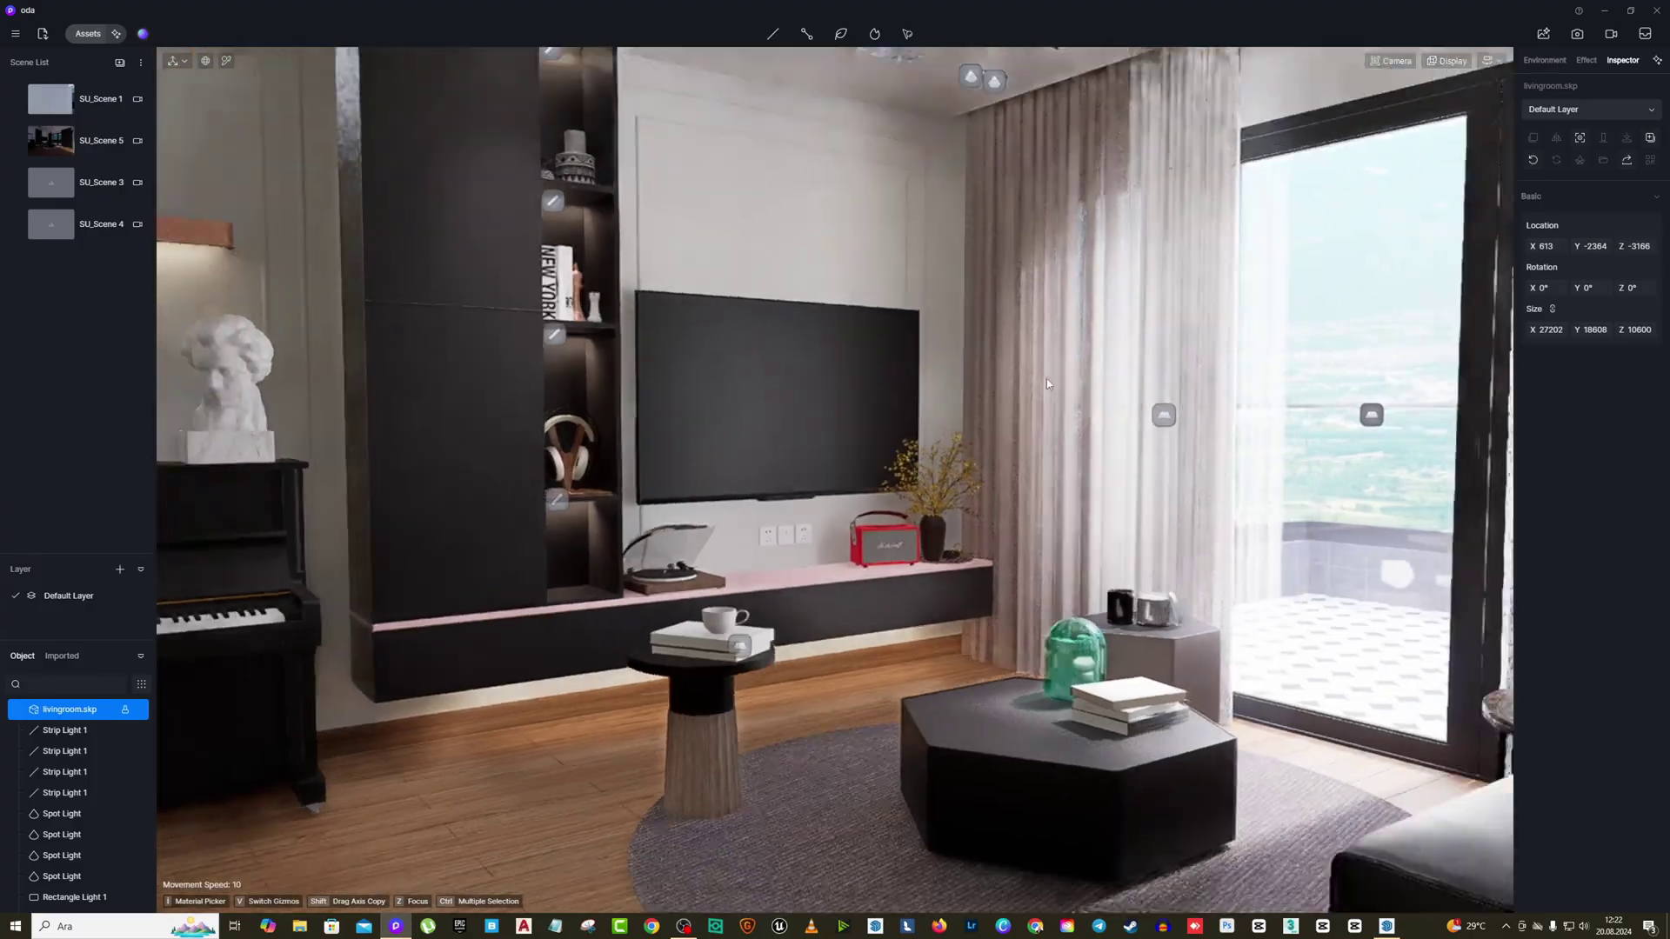
right_click_drag(1047, 379, 1165, 370)
scroll(1163, 346, "down", 3)
scroll(1163, 346, "up", 2)
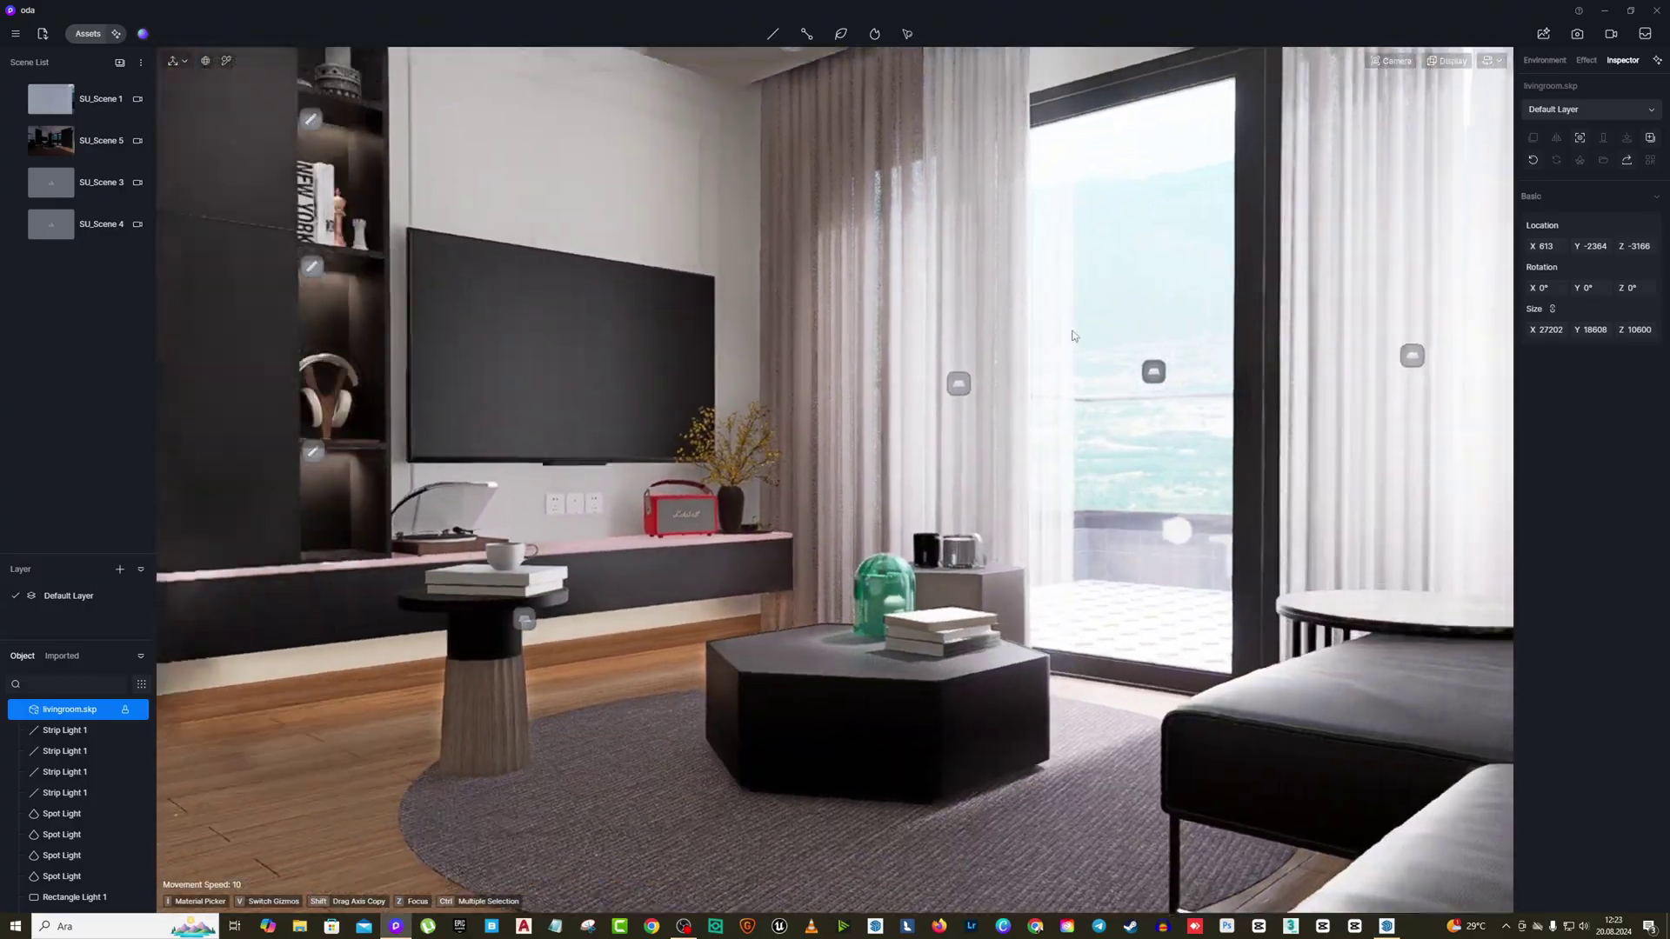
mouse_move(1069, 332)
right_mouse_down()
mouse_move(1009, 323)
mouse_move(1050, 315)
right_mouse_up()
Enable Depth of Field for the camera, activate Set Focus and set the blur strength to 10.
left_click(1408, 61)
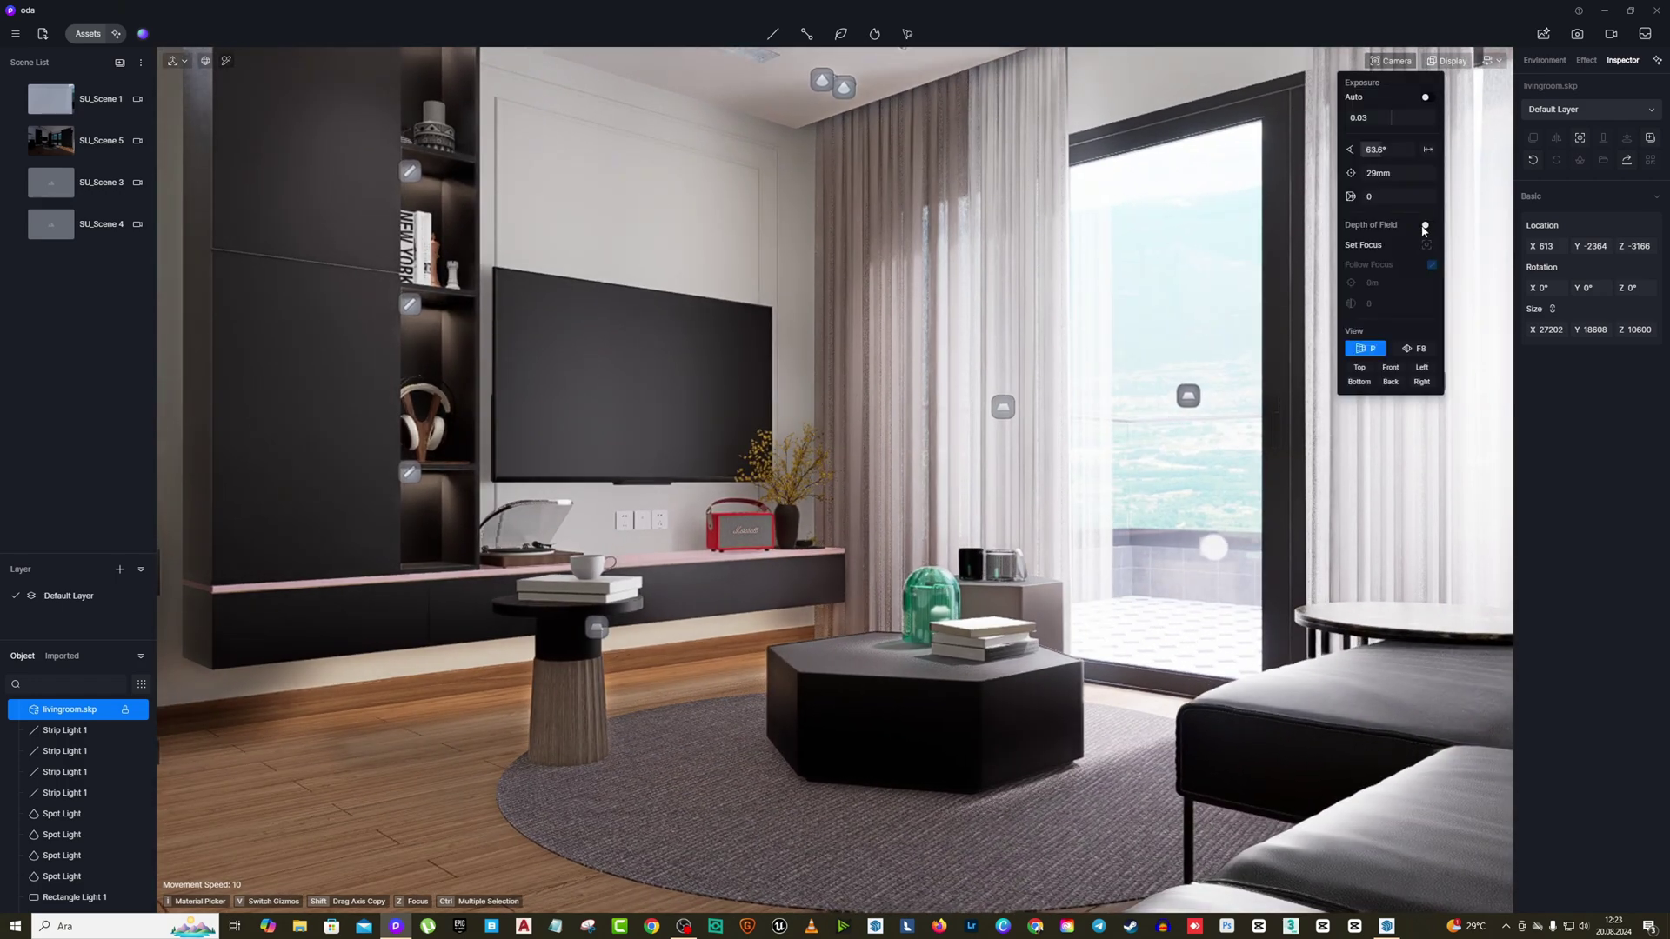
left_click(1425, 225)
left_click(1427, 245)
left_click_drag(1389, 303, 1453, 305)
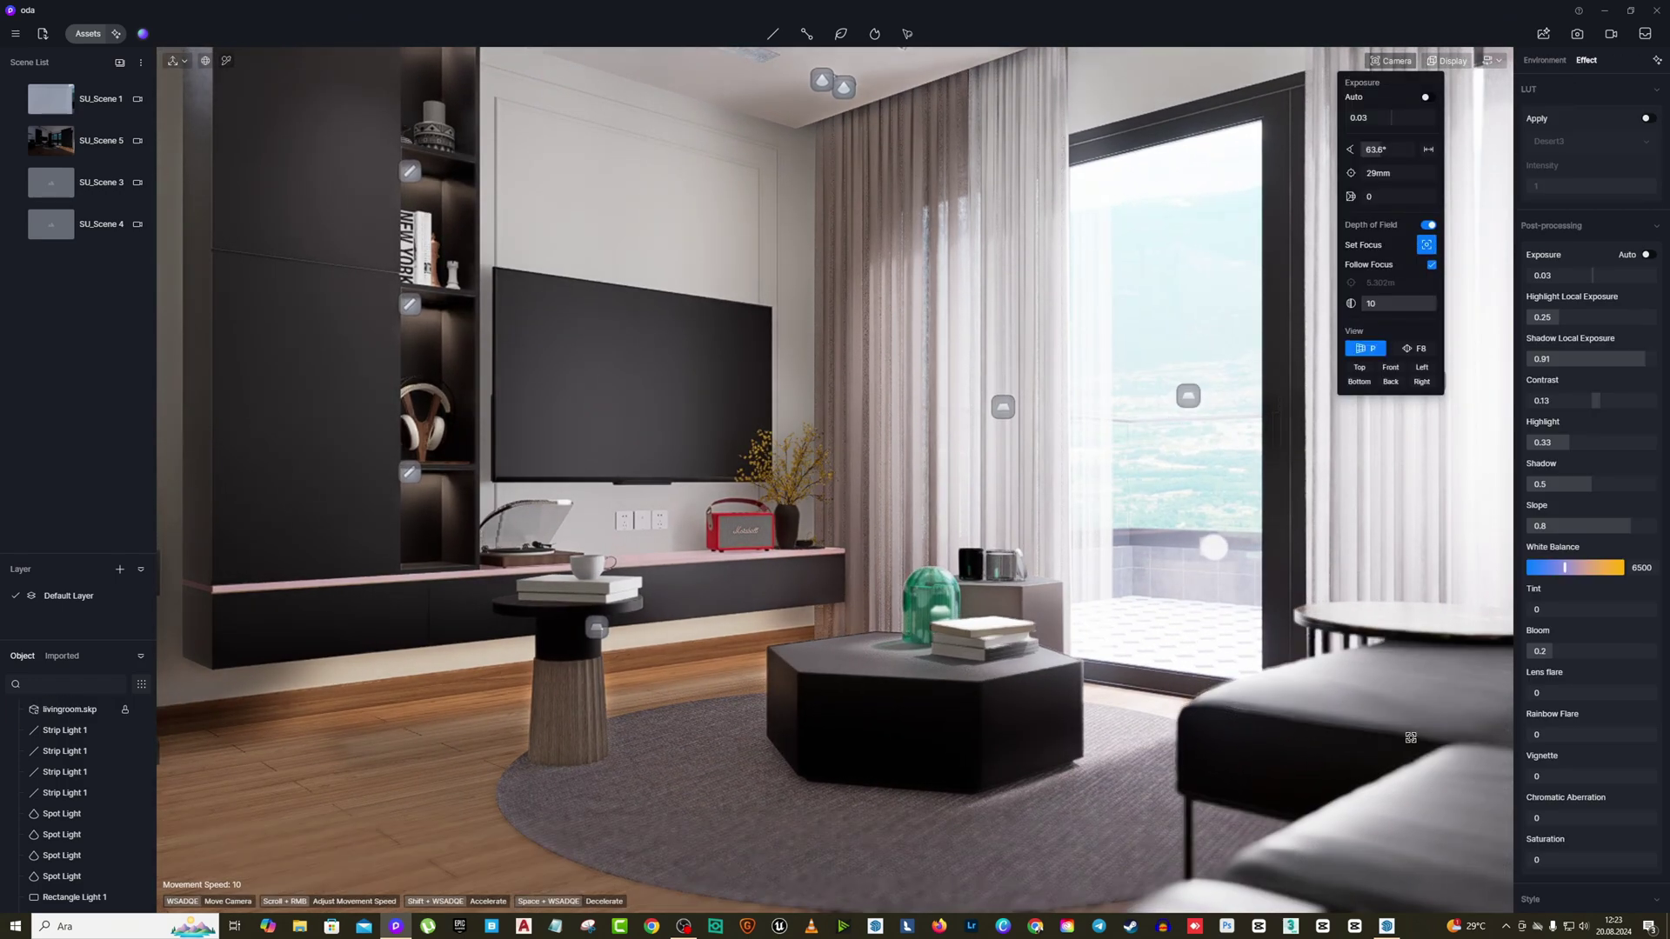
Render the view at the 6k preset, save the image and open it from the render folder.
left_click(1577, 35)
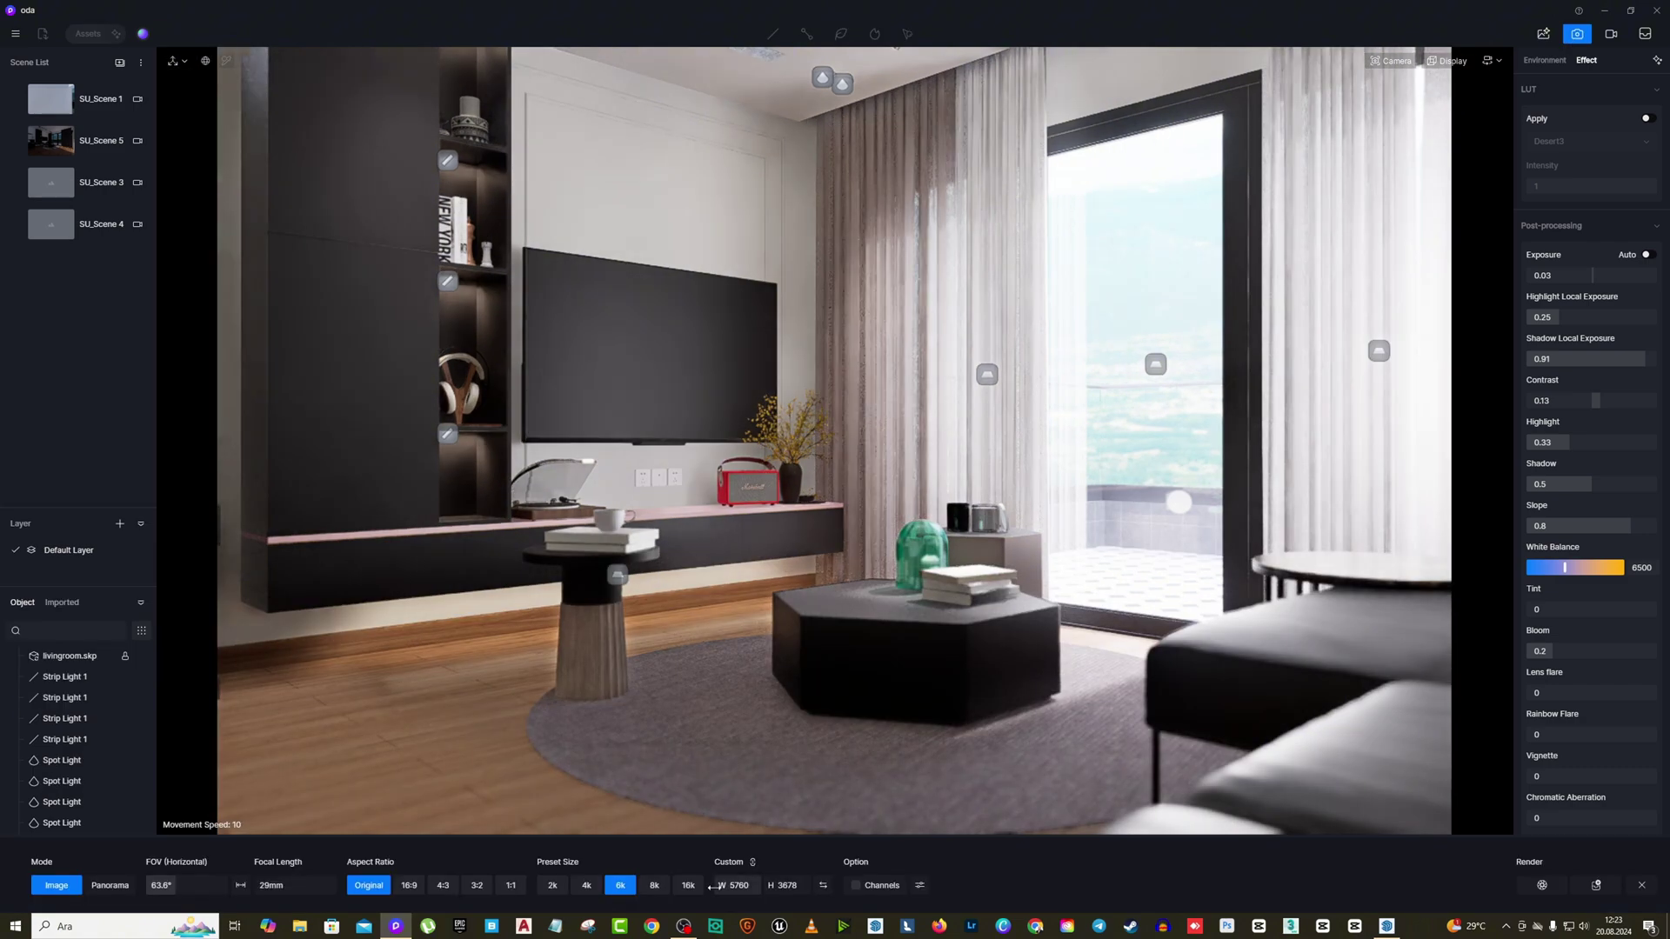
left_click(1541, 886)
left_click(999, 701)
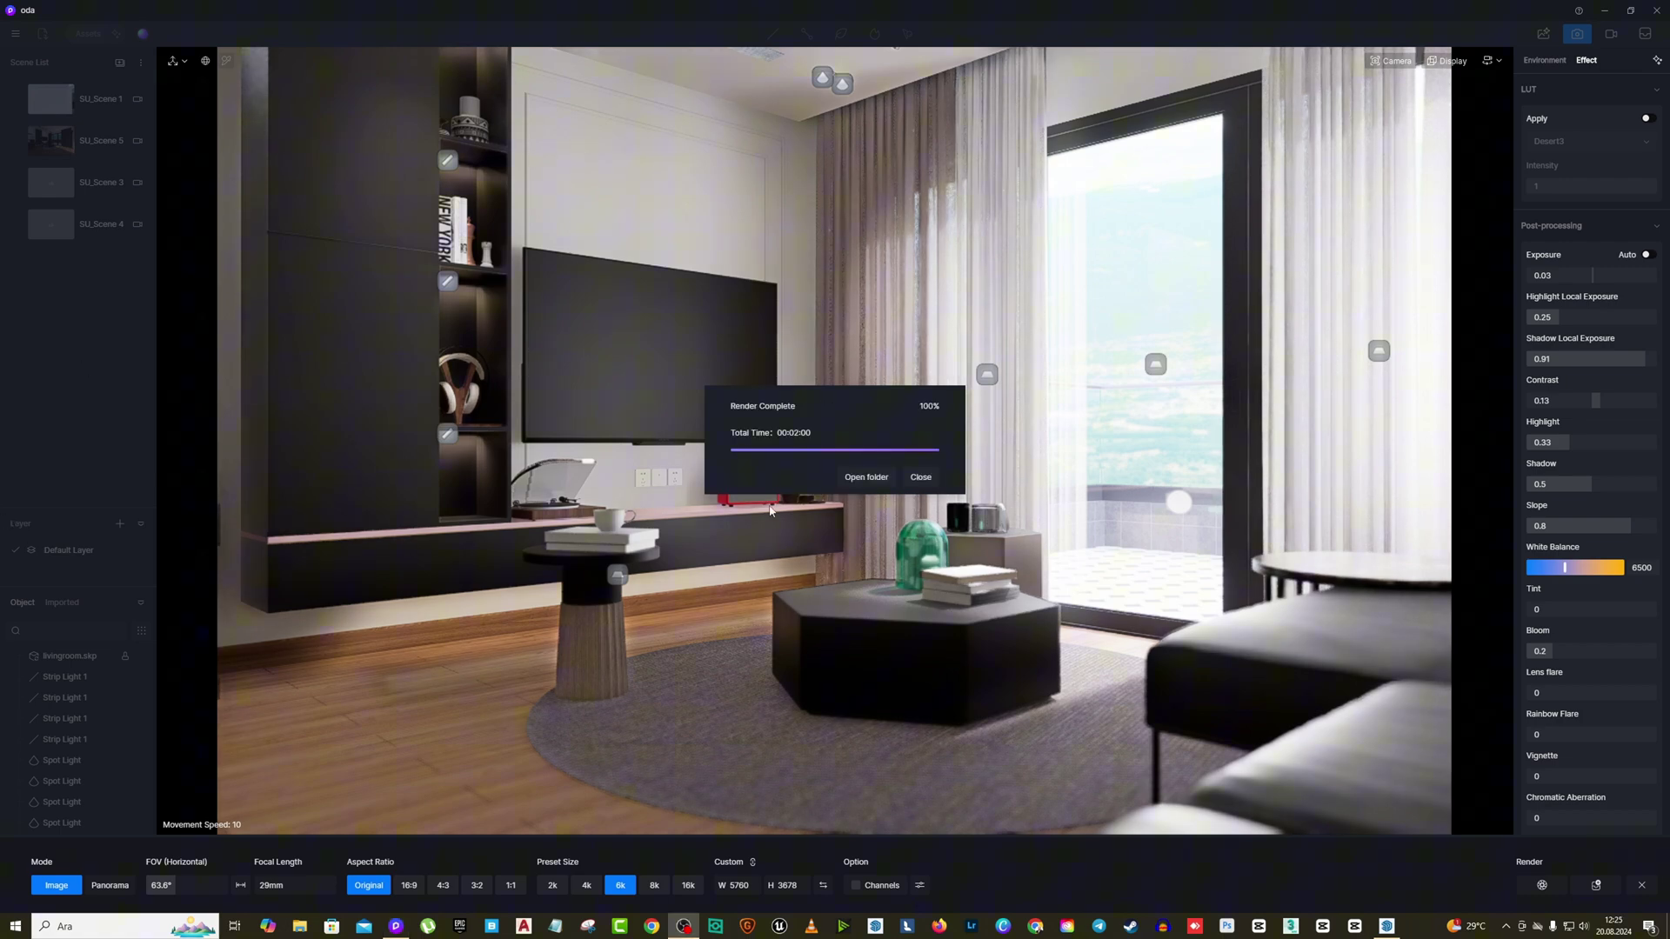
left_click(866, 477)
key("Return")
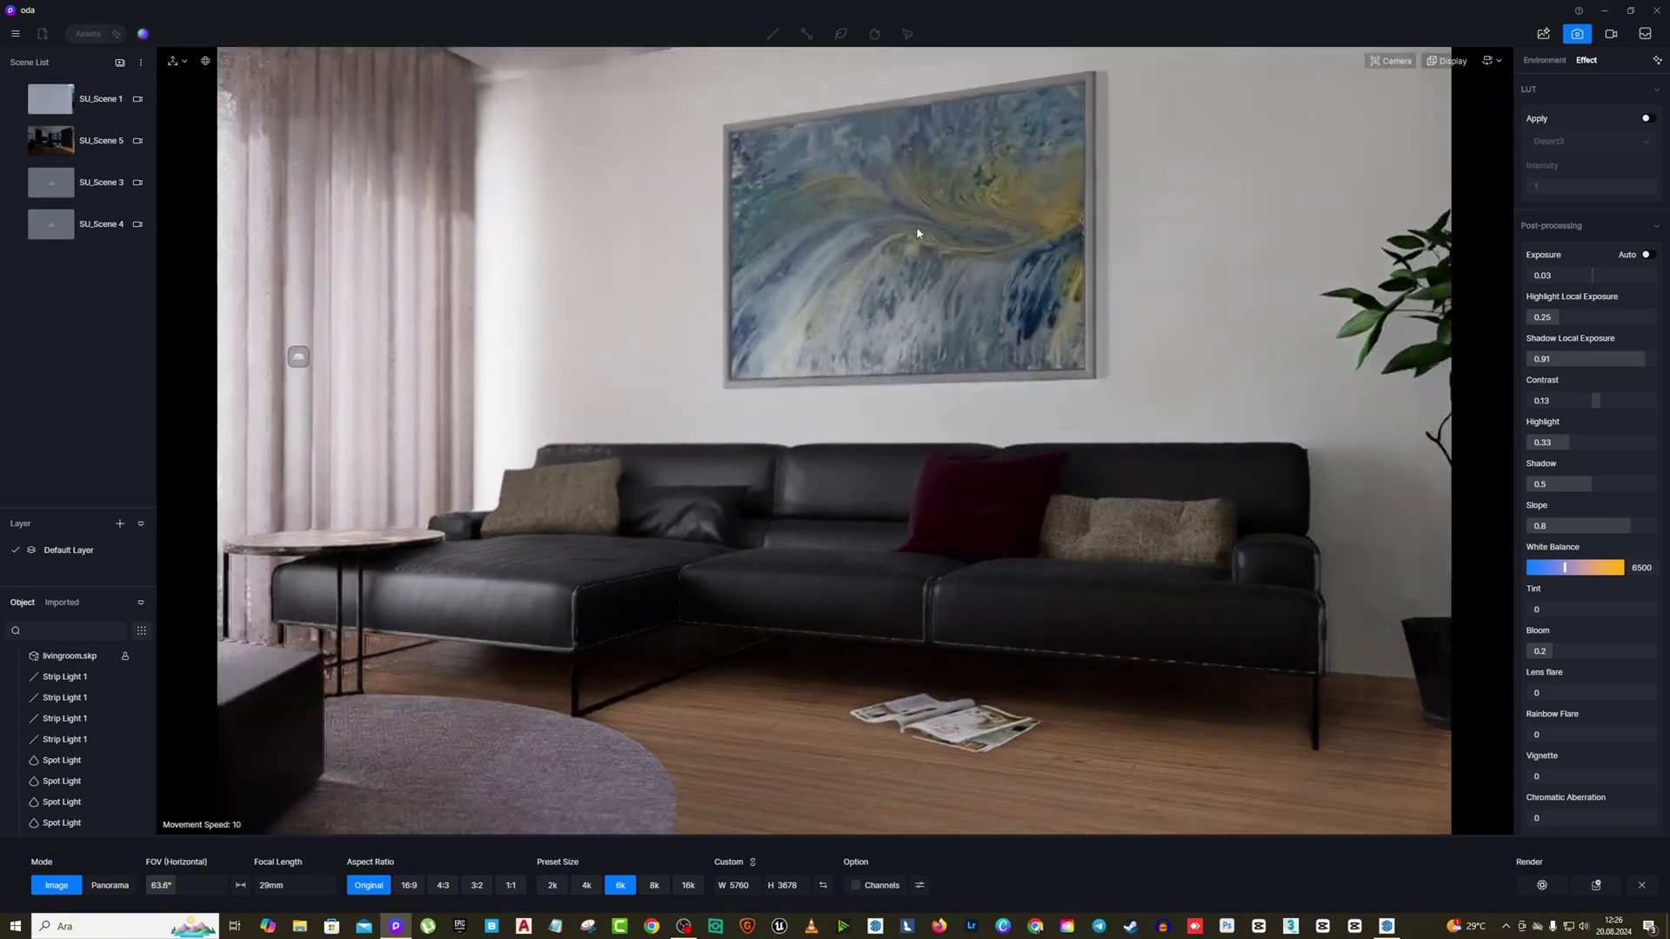
Save a view of the sofa, painting and potted plant as a new scene and turn off Depth of Field.
scroll(856, 232, "down", 4)
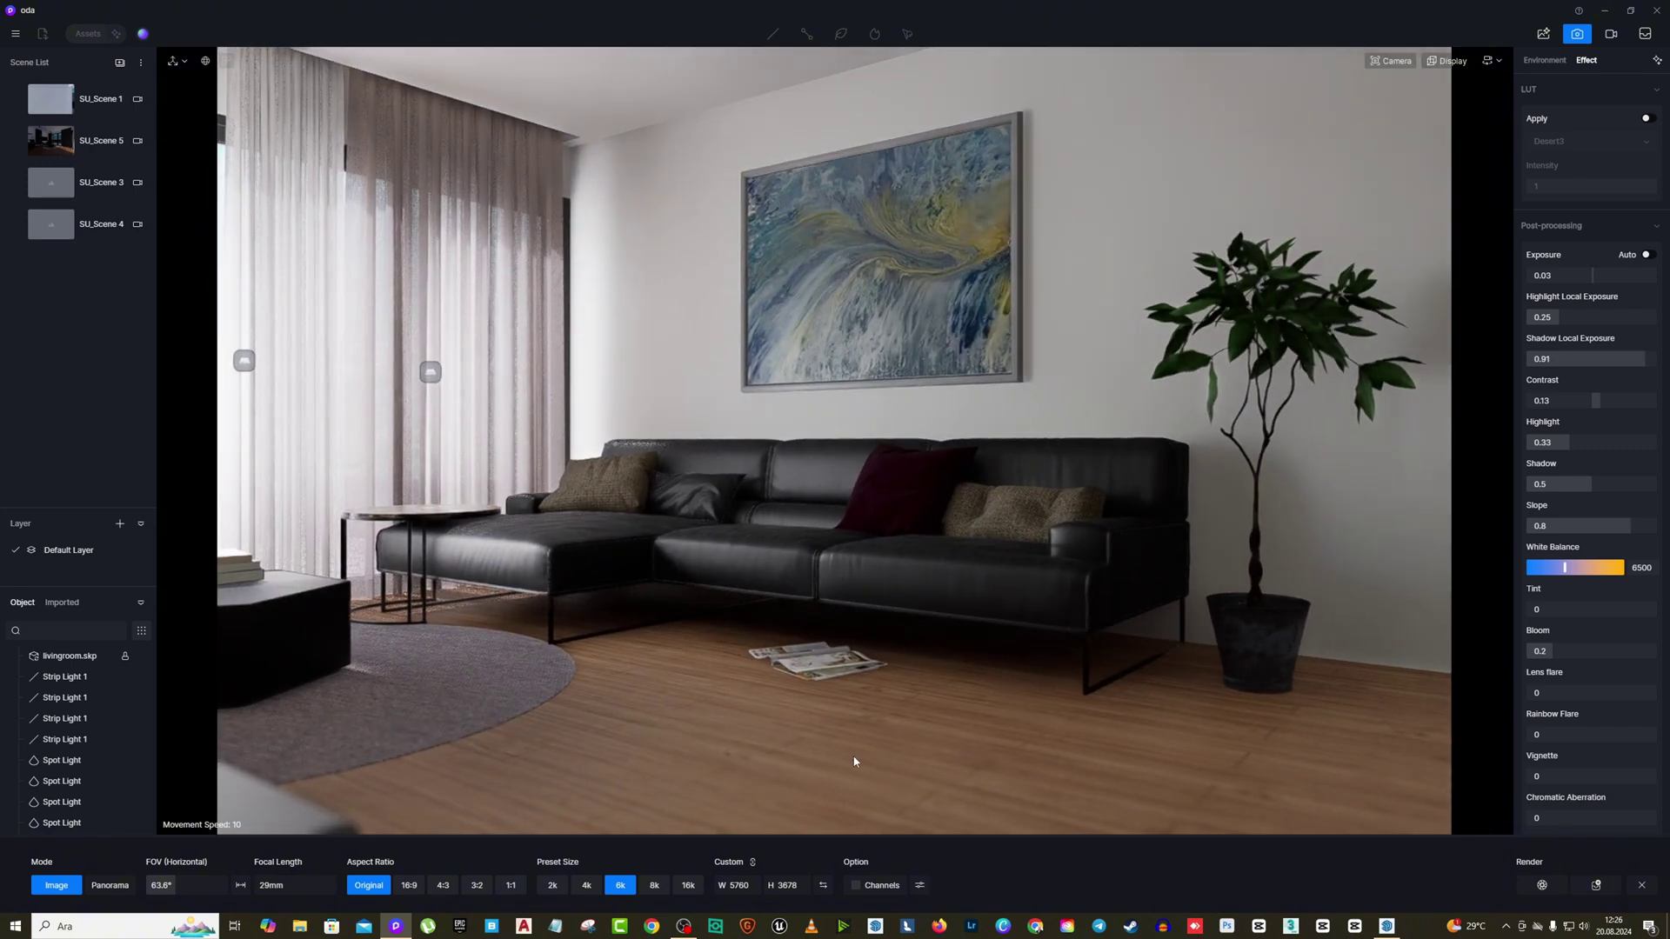
right_click_drag(900, 536, 805, 486)
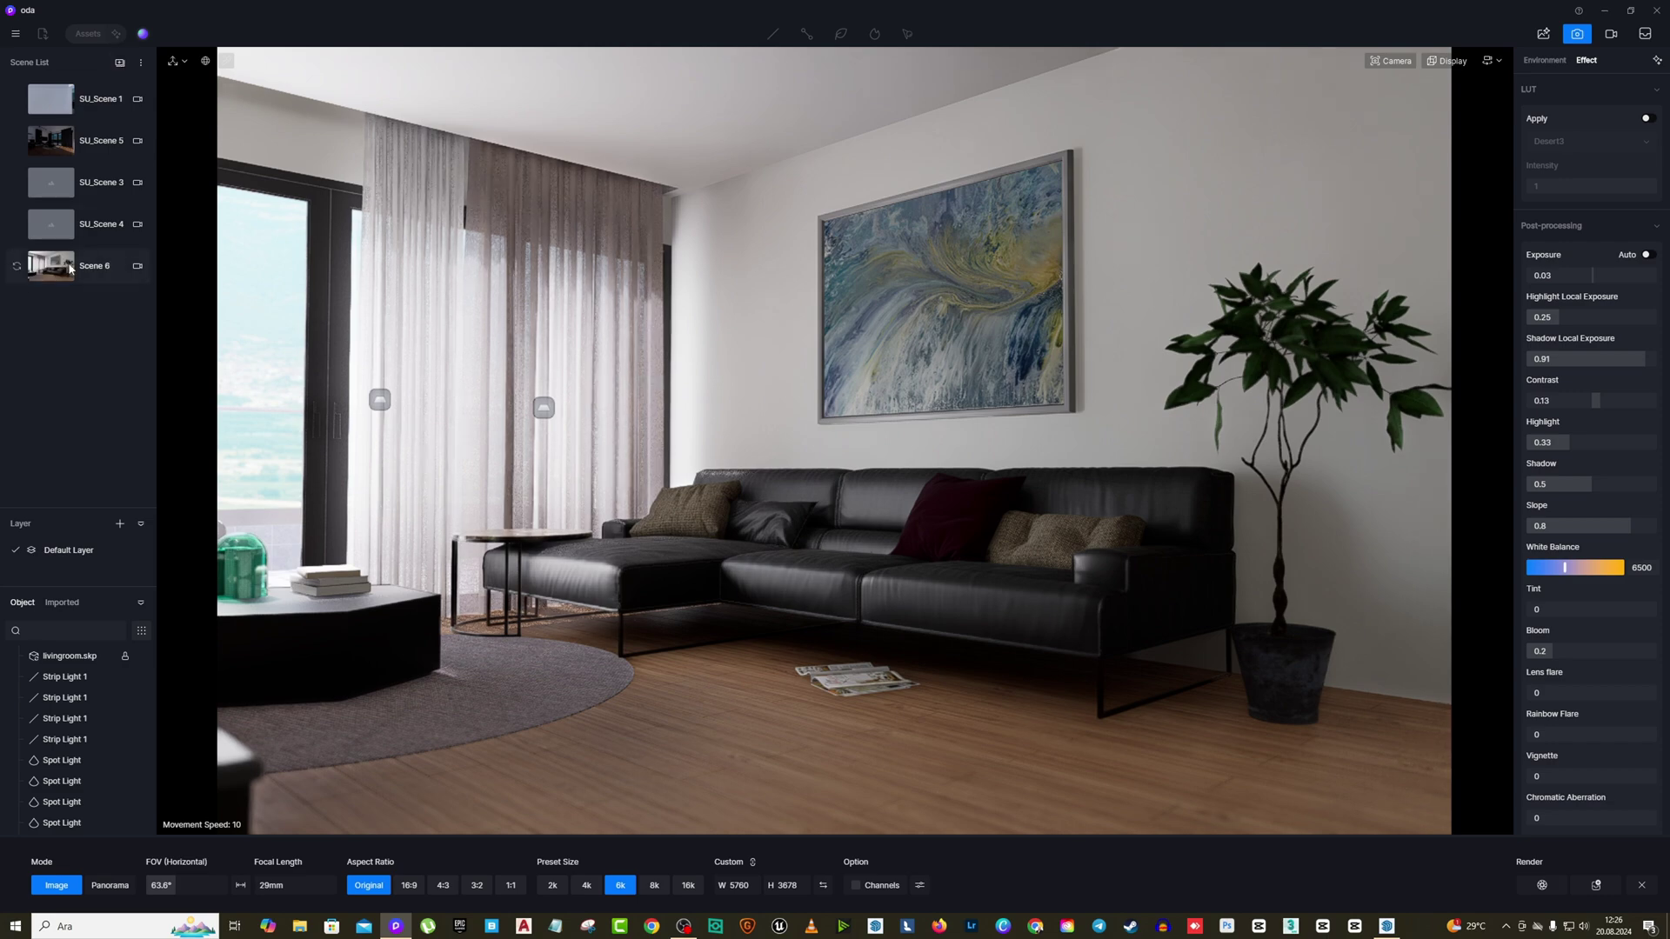
double_click(83, 272)
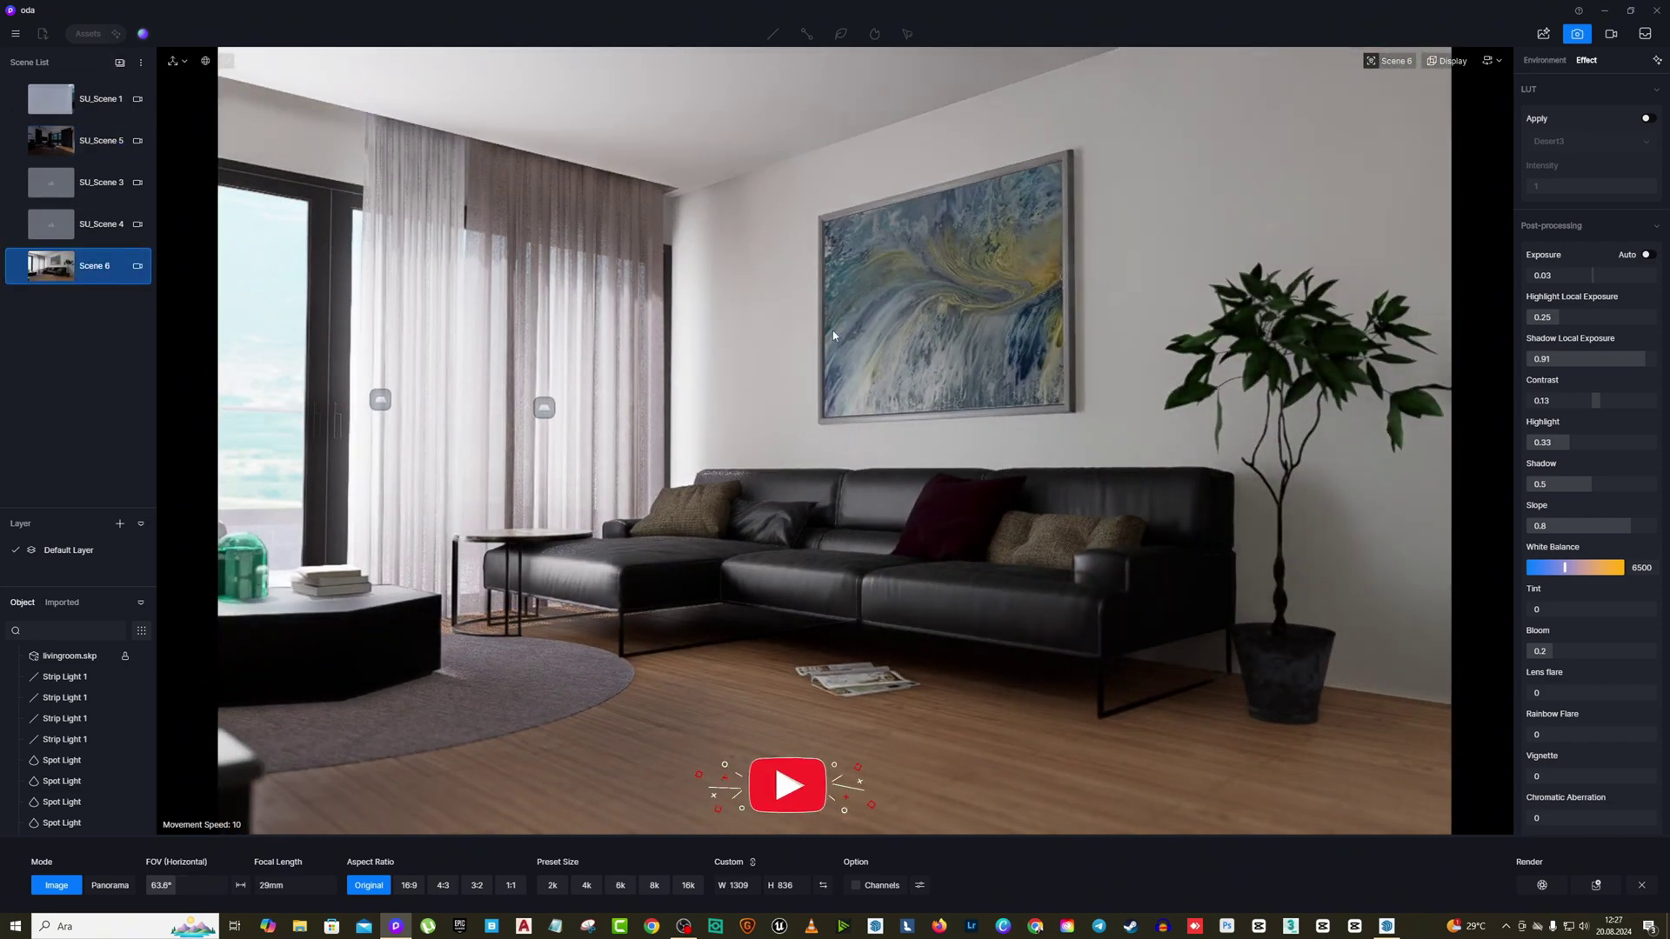
left_click(1400, 62)
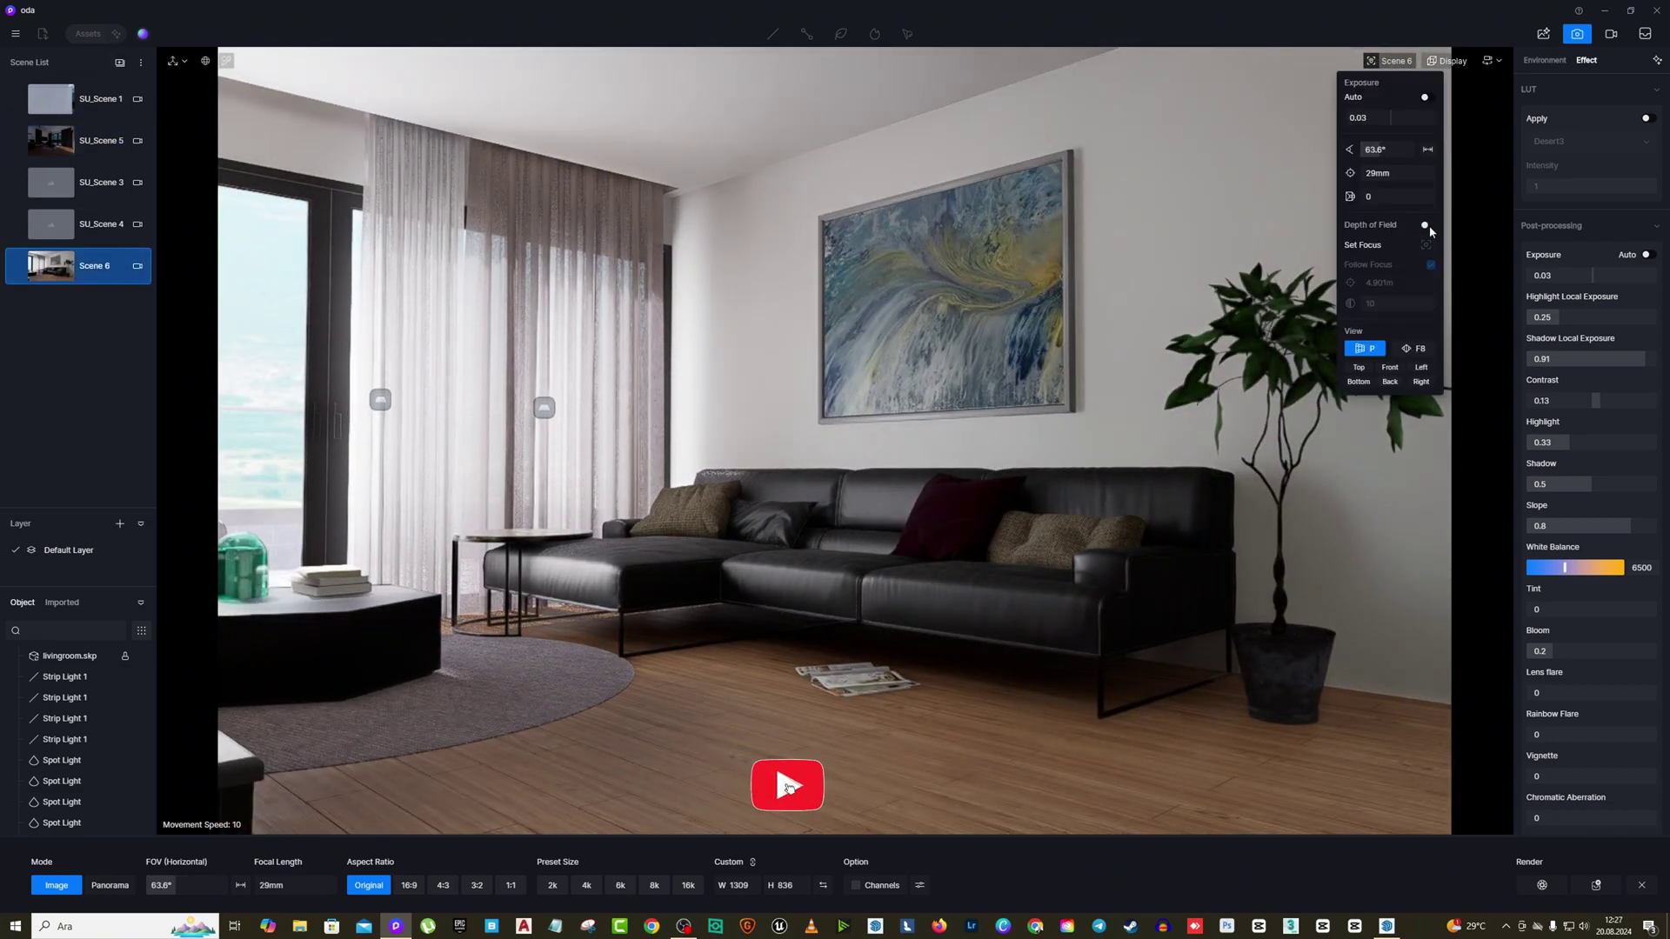
left_click(1099, 342)
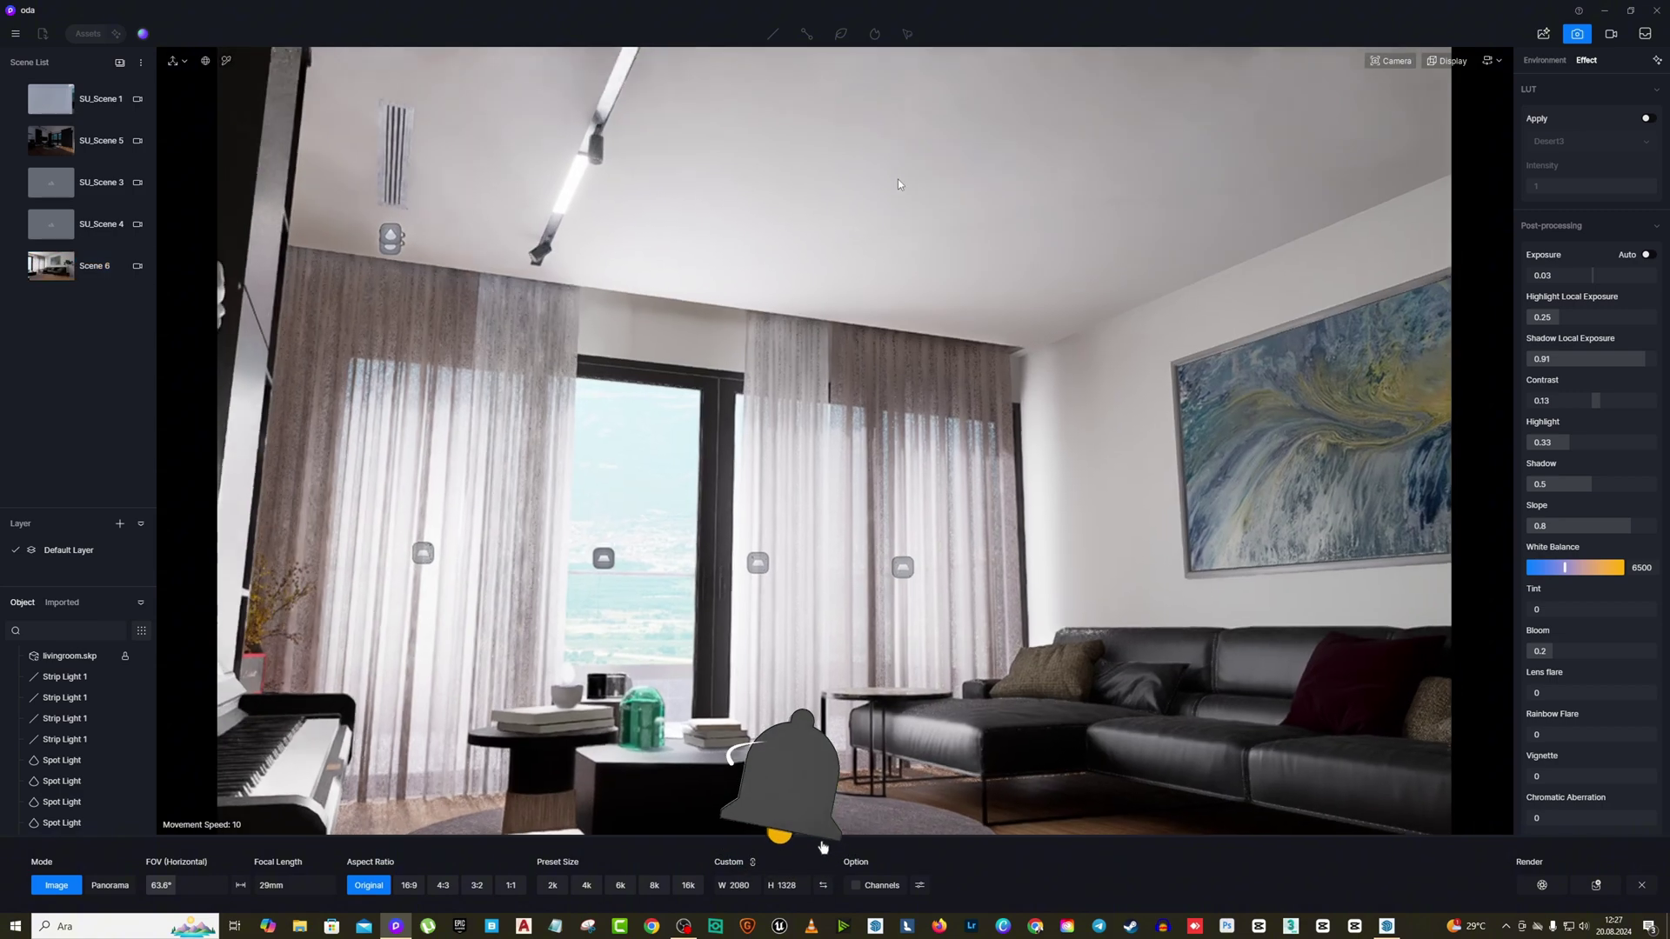
Set the intensity of the rectangle light in front of the curtains beside the sofa to 30.
mouse_move(795, 183)
right_mouse_down()
mouse_move(1026, 561)
mouse_move(1092, 446)
mouse_move(1231, 389)
mouse_move(1261, 354)
mouse_move(1020, 341)
right_mouse_up()
left_click(537, 403)
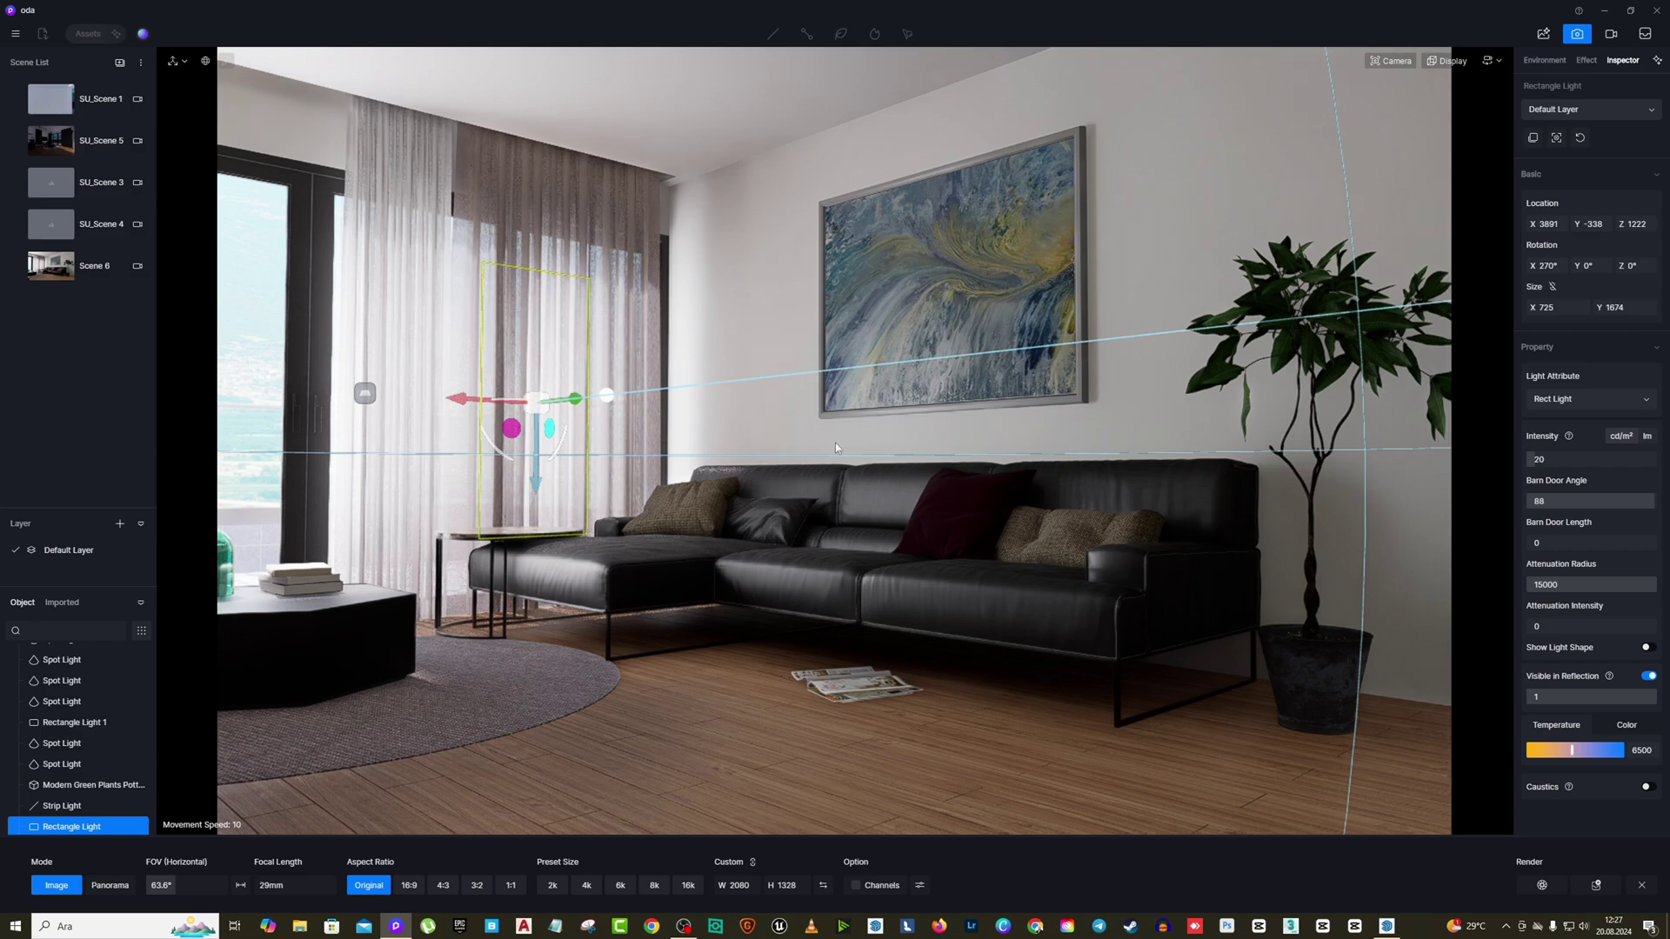
left_click(1567, 458)
type("30")
key("Return")
Examine the lighting on the sofa wall, painting, plant, wood floor and curtains from several camera angles.
scroll(869, 354, "up", 2)
left_click(1179, 226)
scroll(1179, 226, "down", 3)
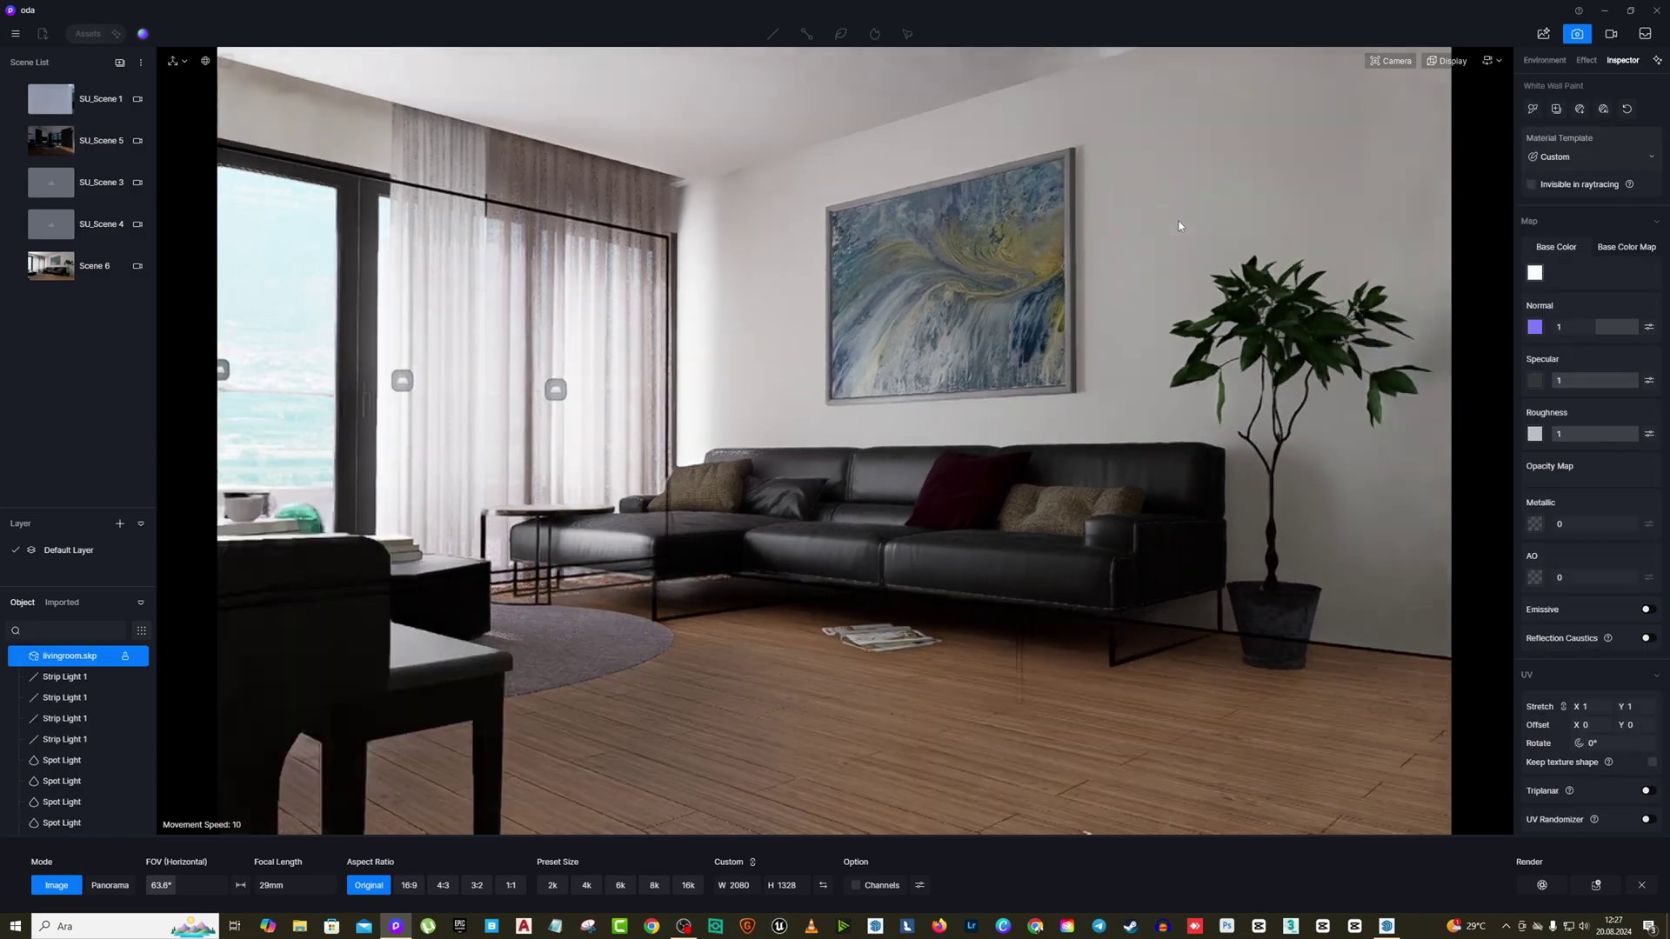
mouse_move(1179, 226)
right_mouse_down()
mouse_move(1144, 469)
mouse_move(1286, 490)
right_mouse_up()
scroll(1256, 418, "up", 5)
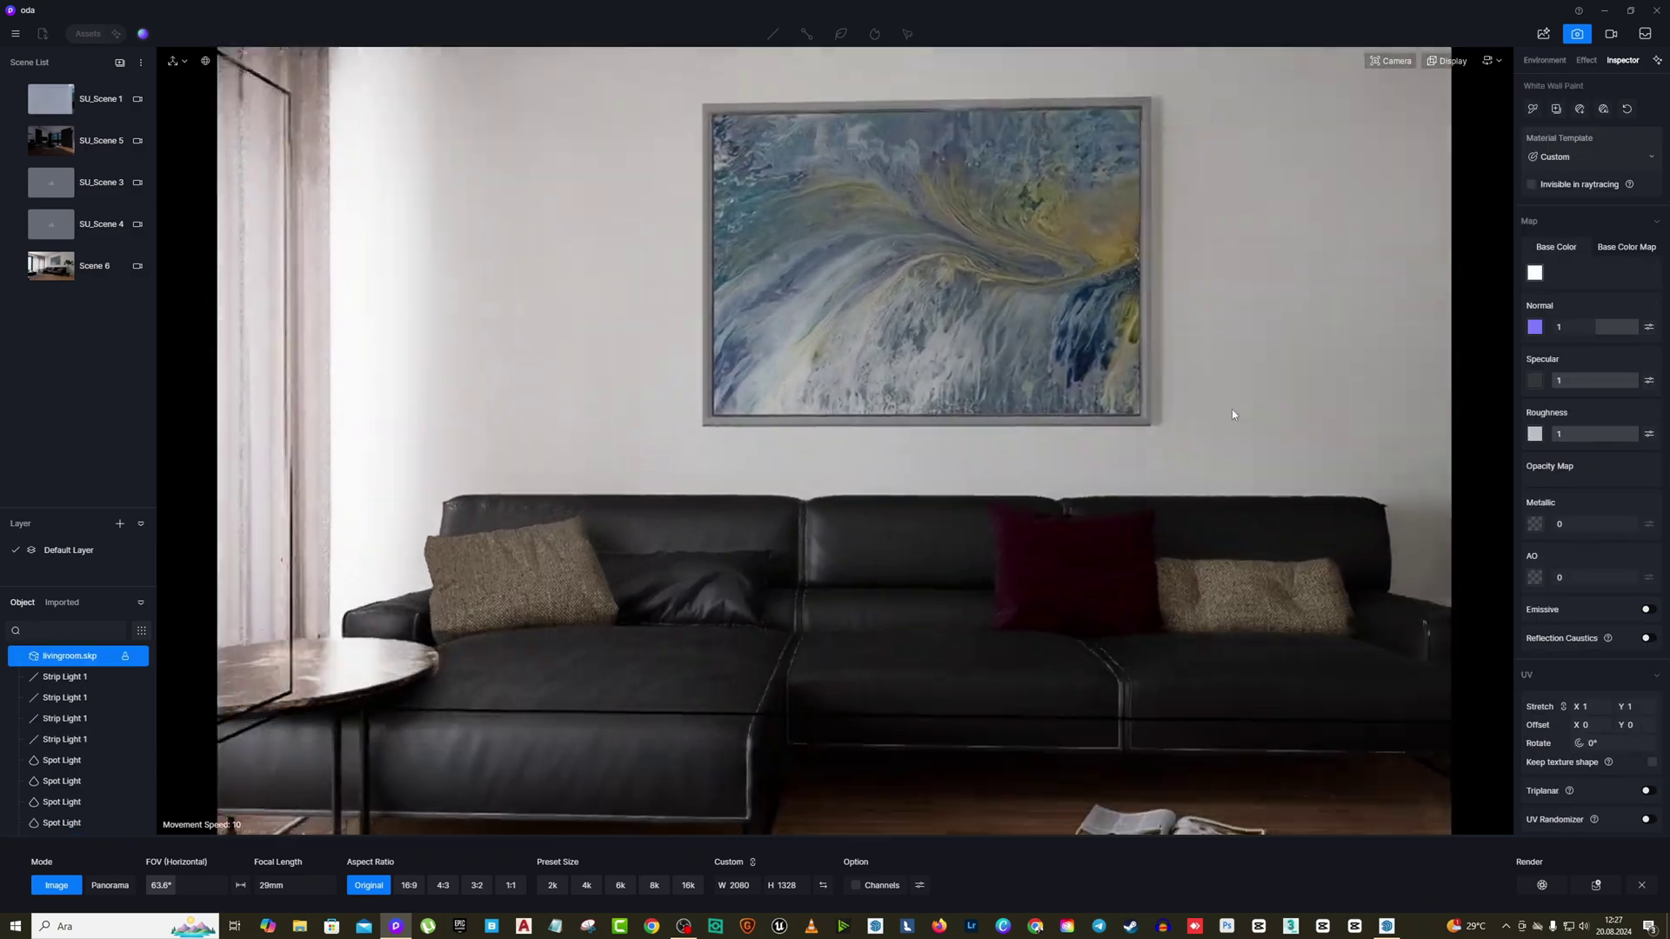
scroll(1231, 410, "down", 4)
right_click_drag(1231, 409, 440, 480)
right_click_drag(817, 409, 967, 398)
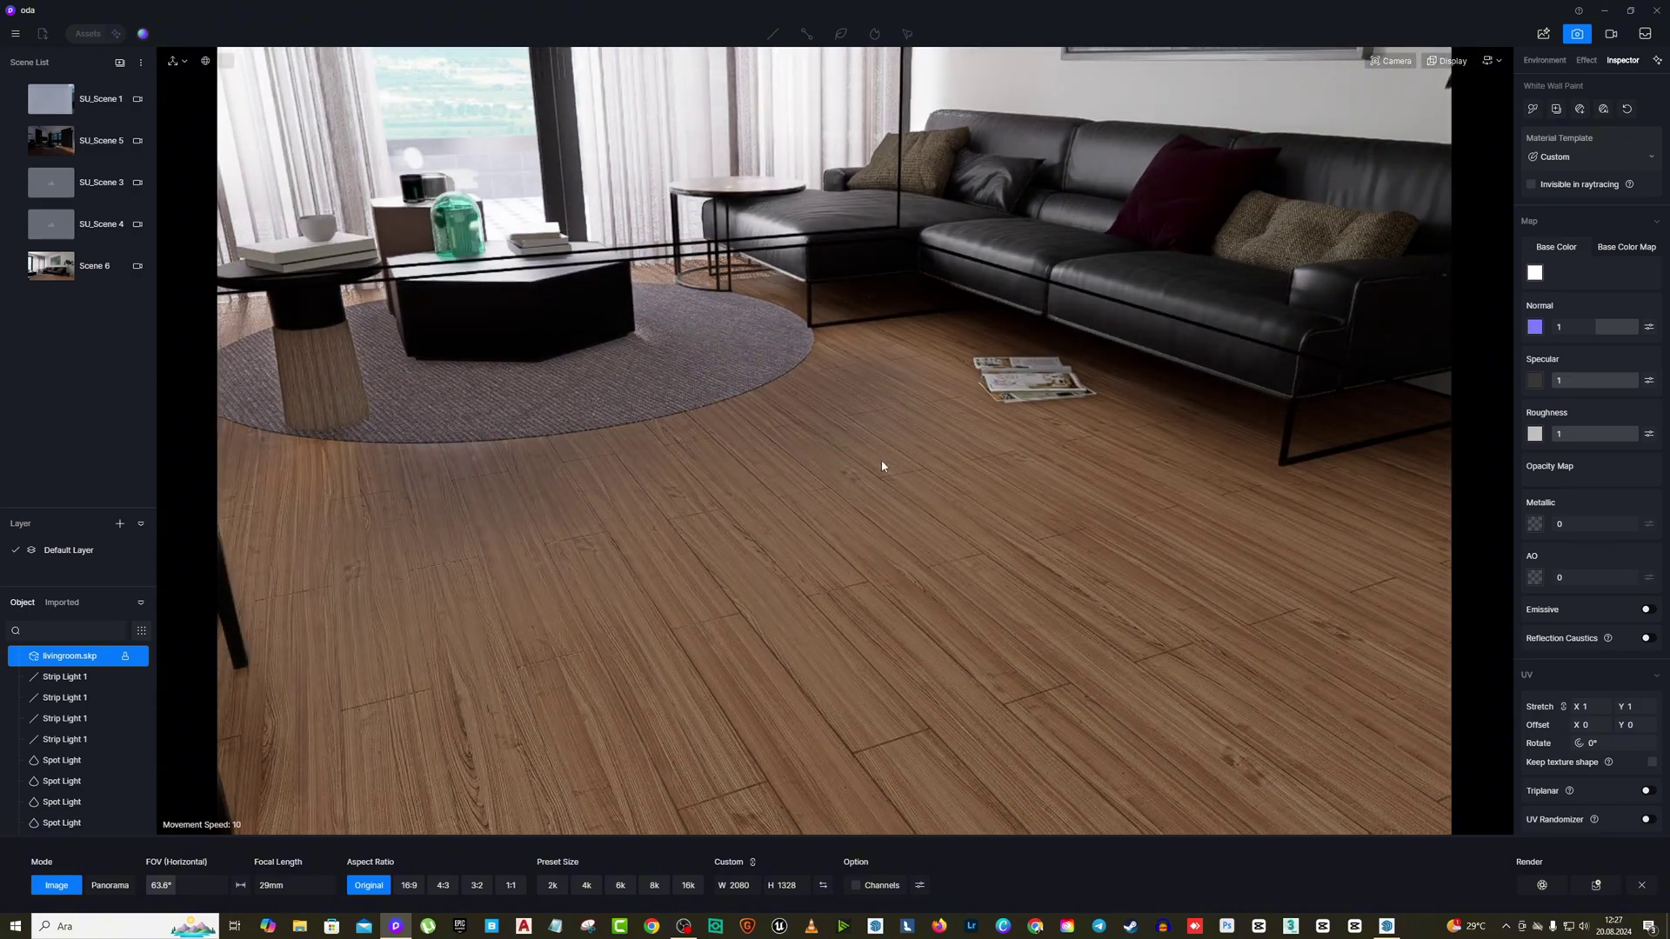
mouse_move(880, 460)
right_mouse_down()
mouse_move(727, 486)
mouse_move(1083, 472)
mouse_move(1113, 422)
right_mouse_up()
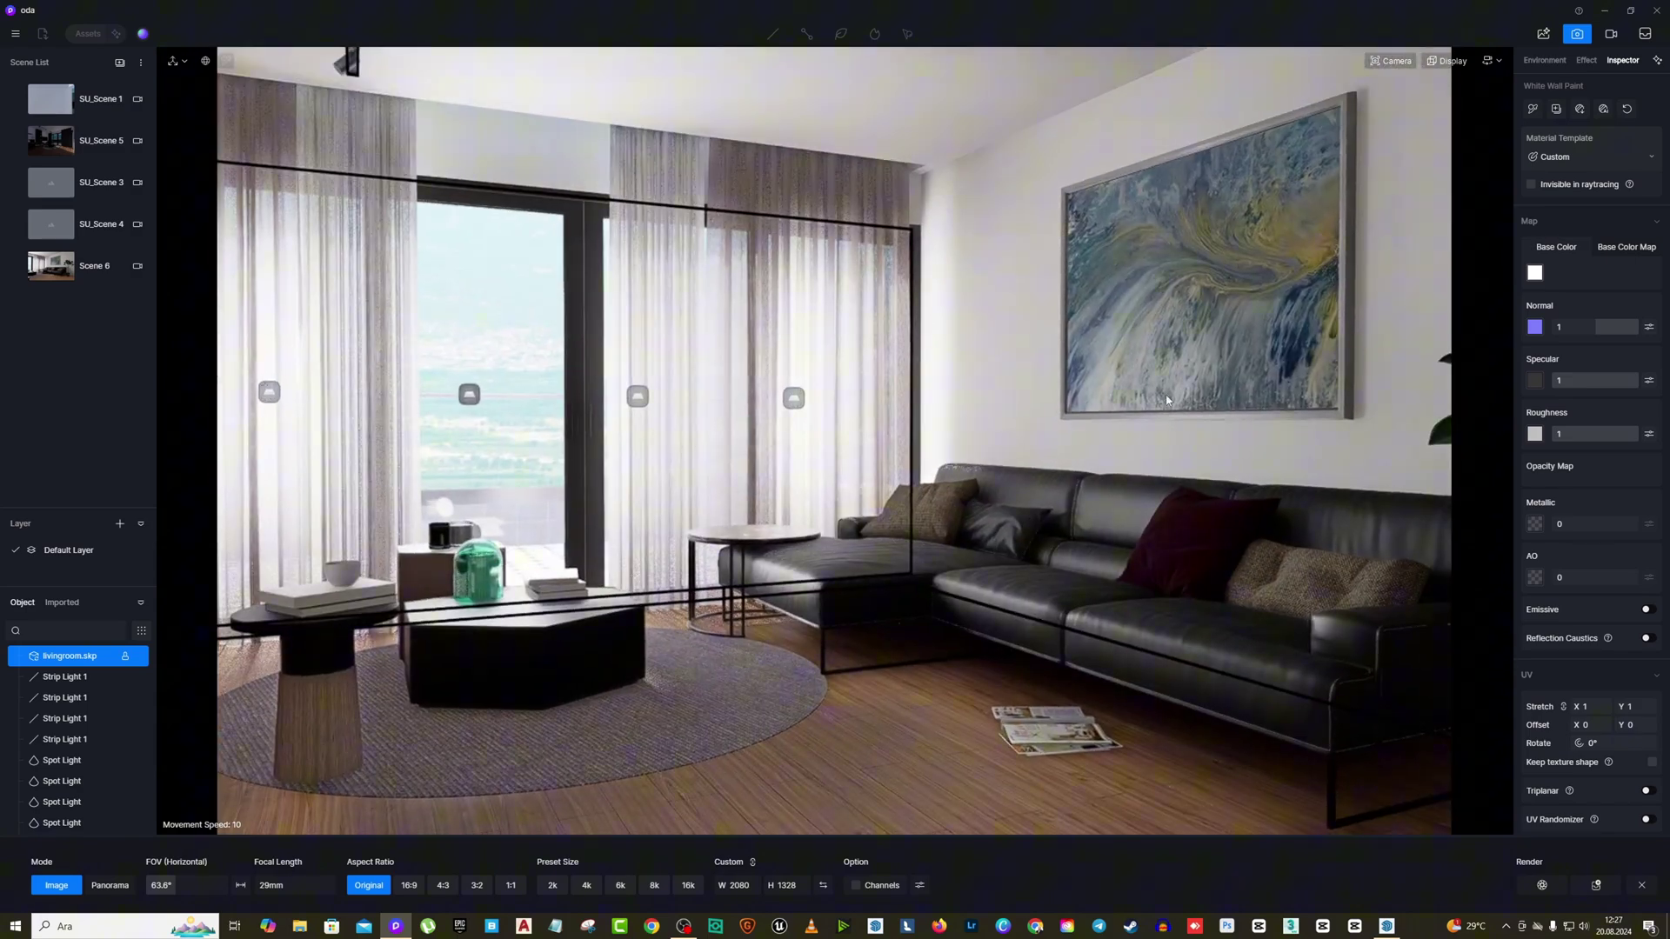
Load the living room render from Render History into the AI Enhancer and enhance it at Normal weight.
left_click(1544, 35)
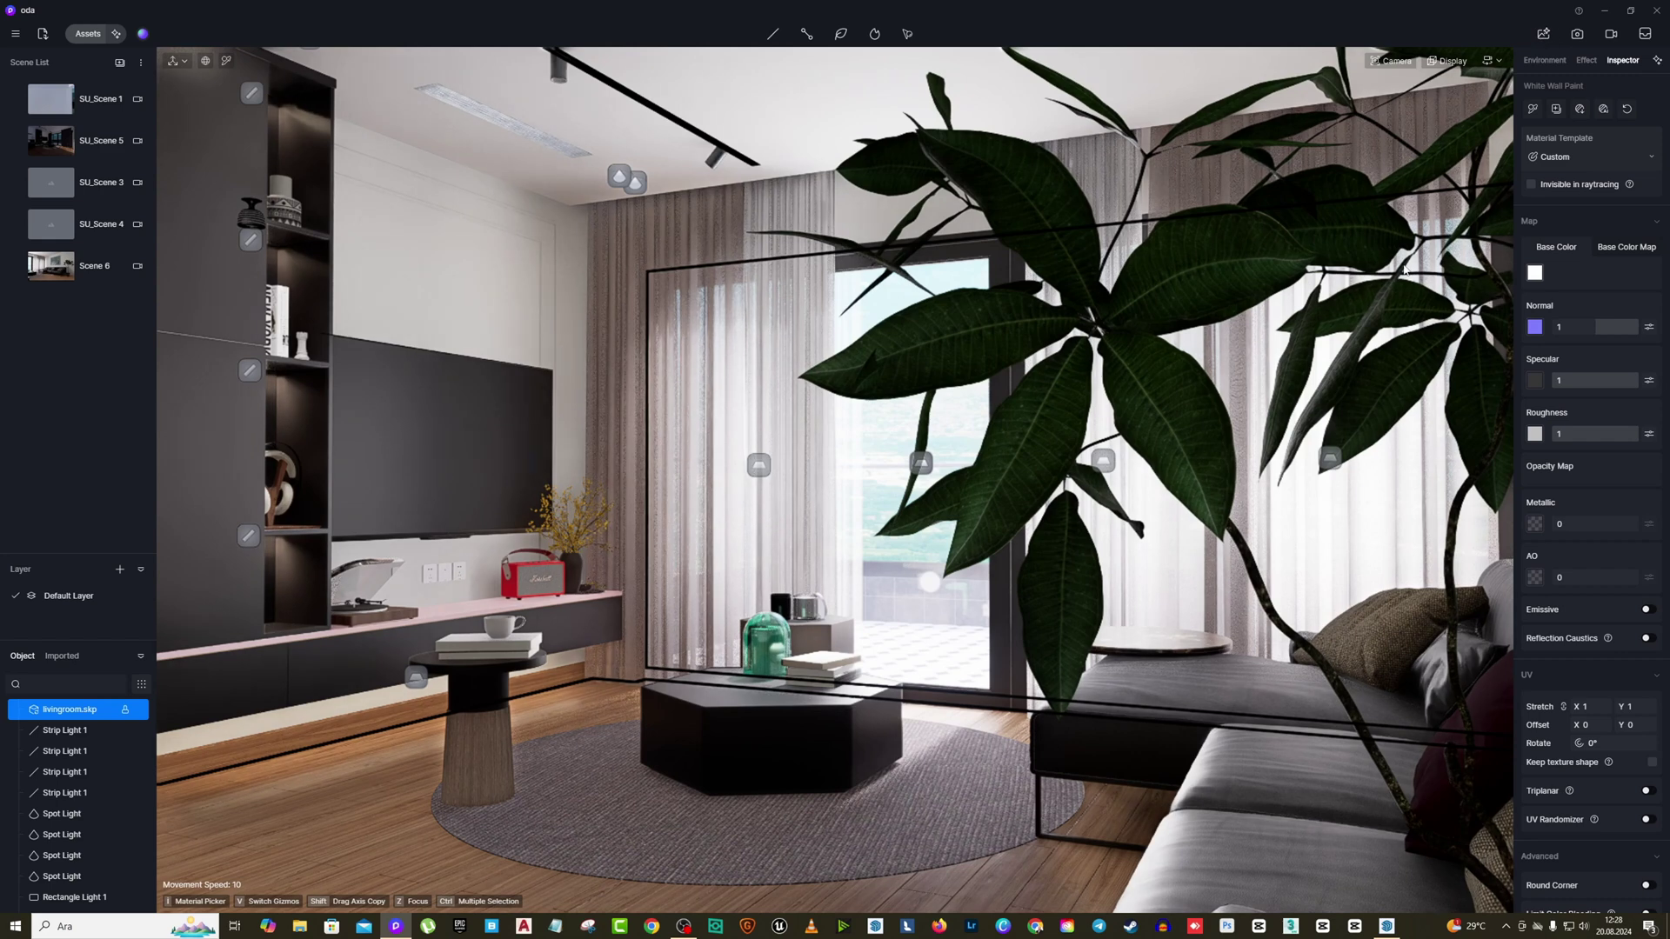
left_click(976, 261)
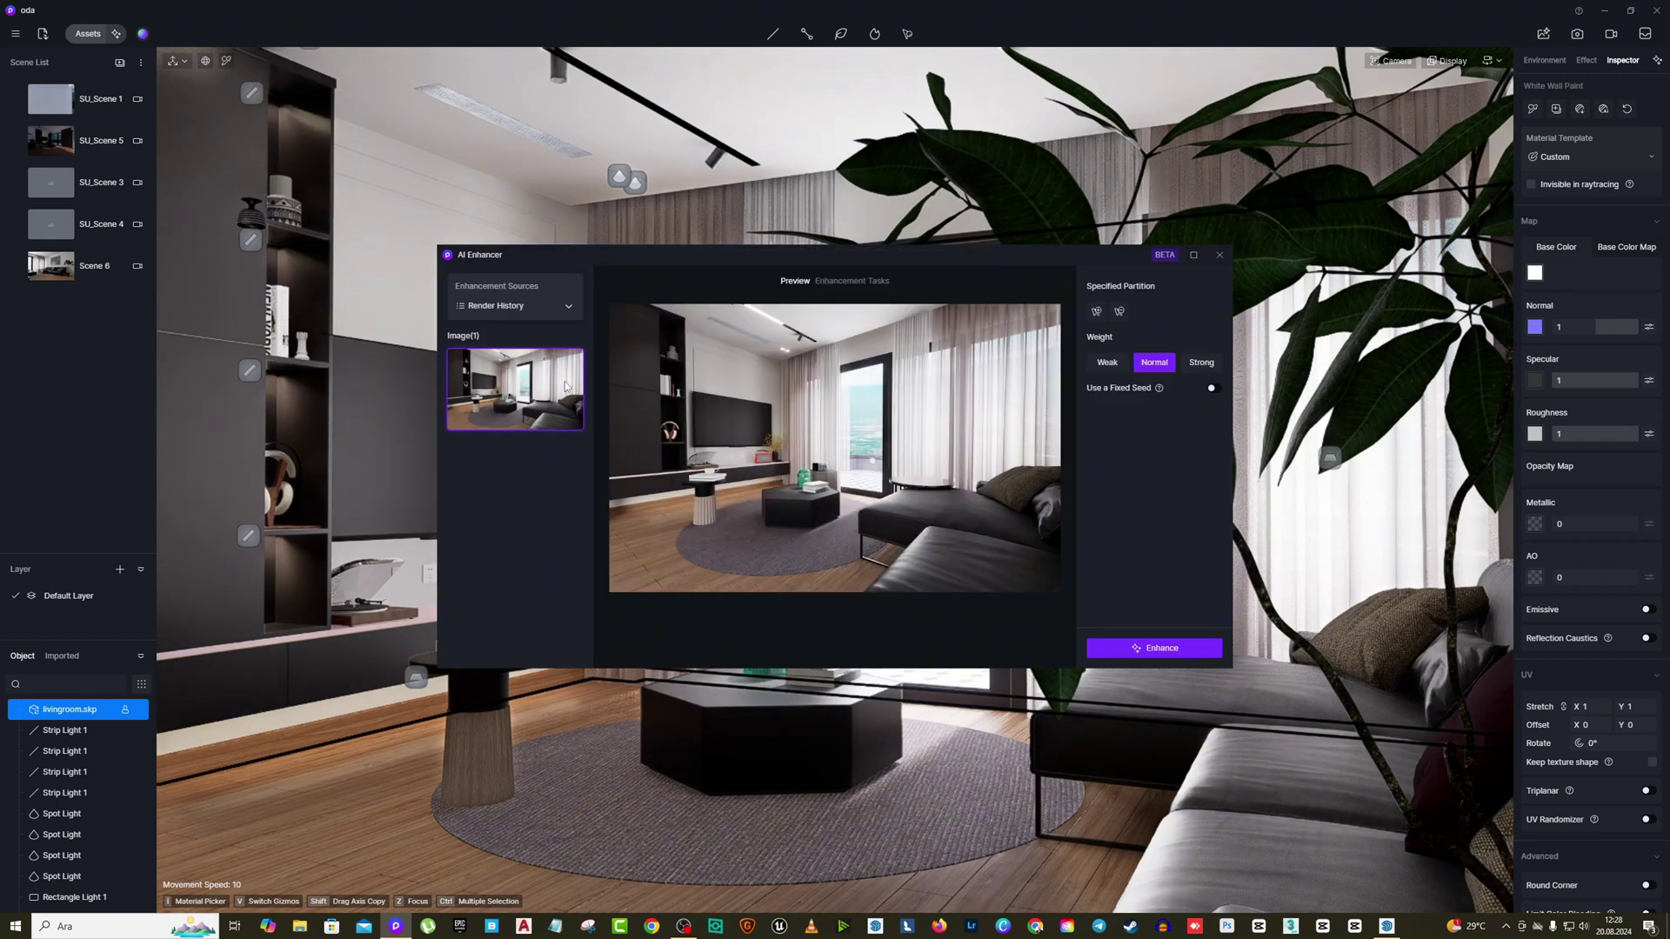
left_click(851, 281)
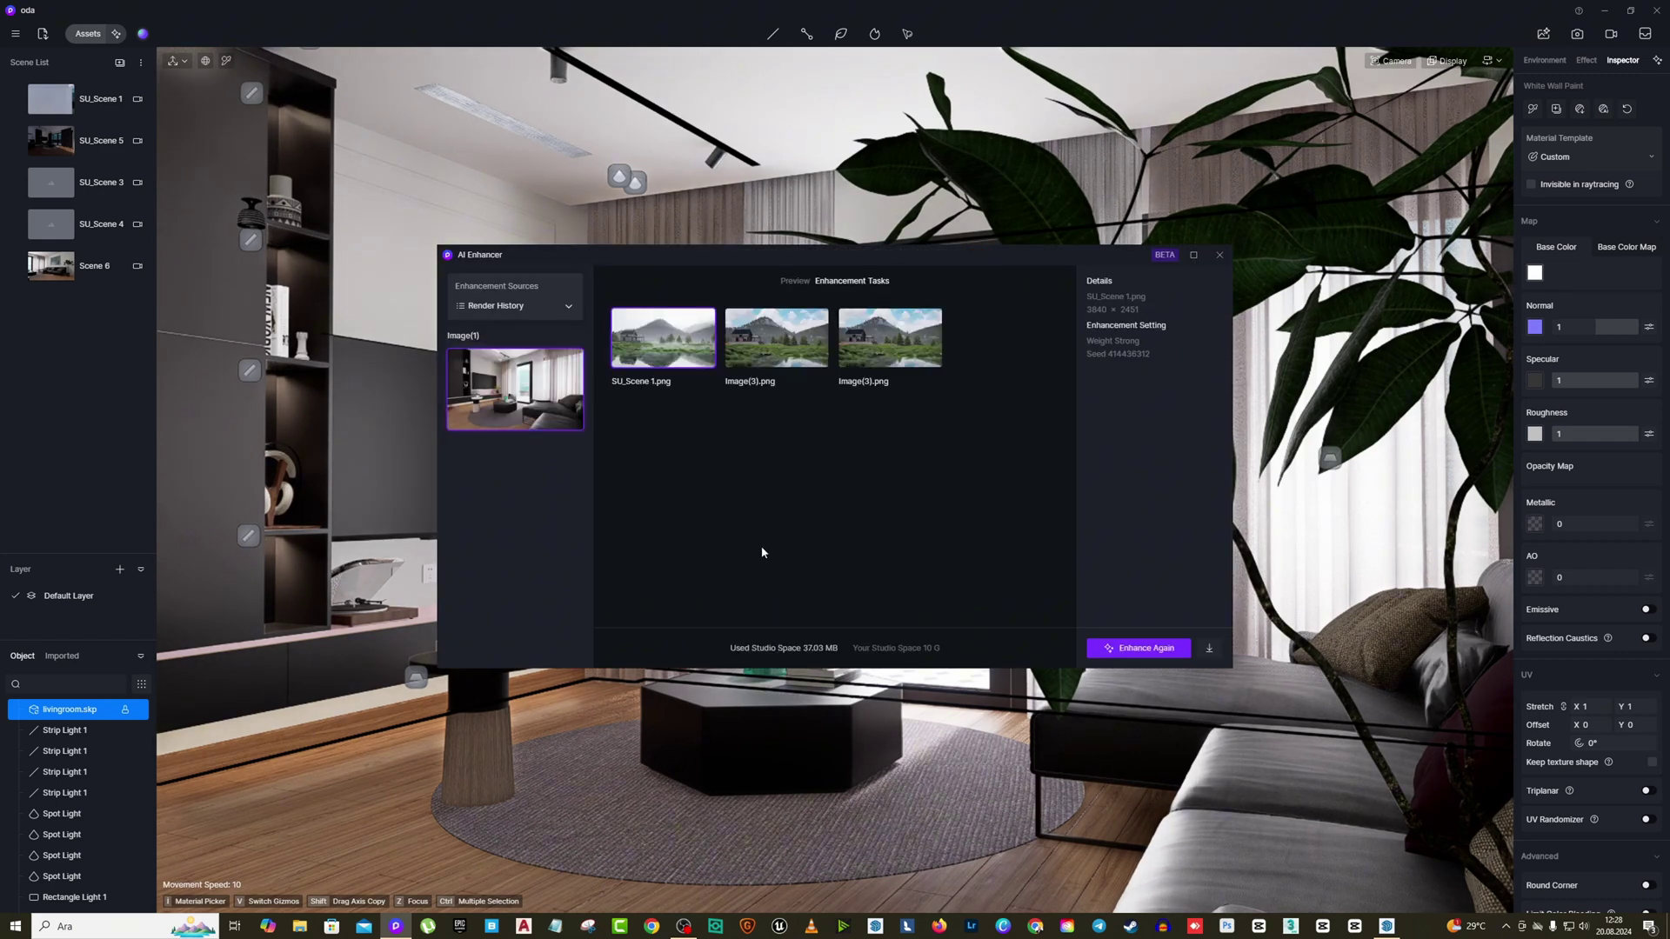
left_click(540, 305)
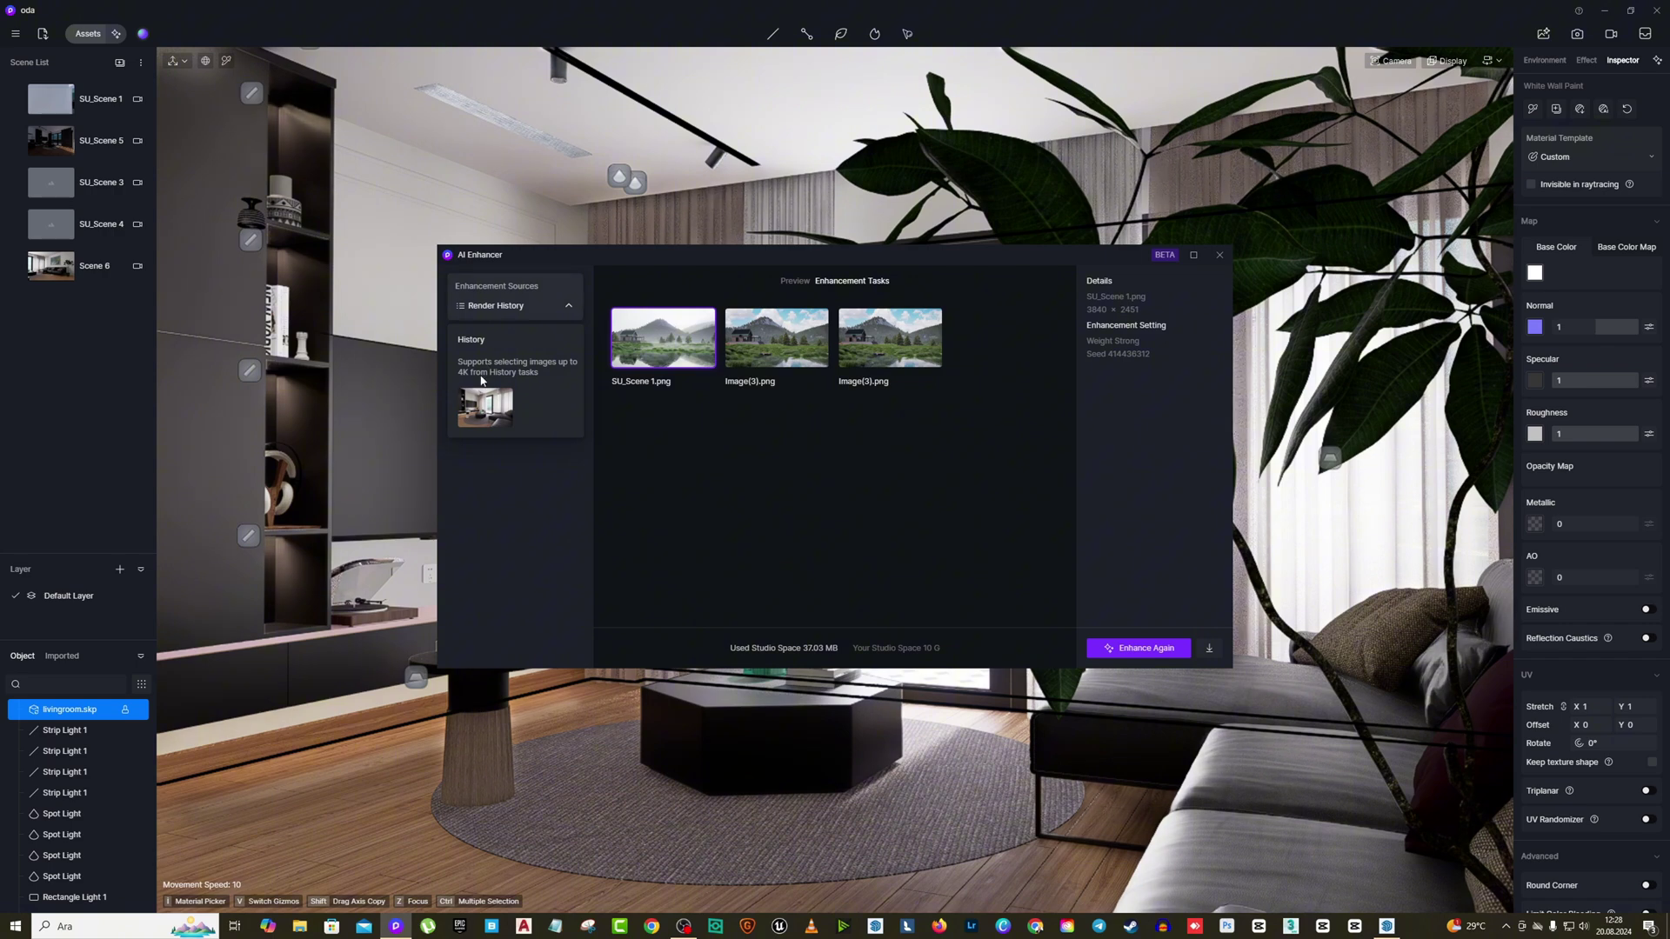
left_click(485, 407)
left_click(1219, 255)
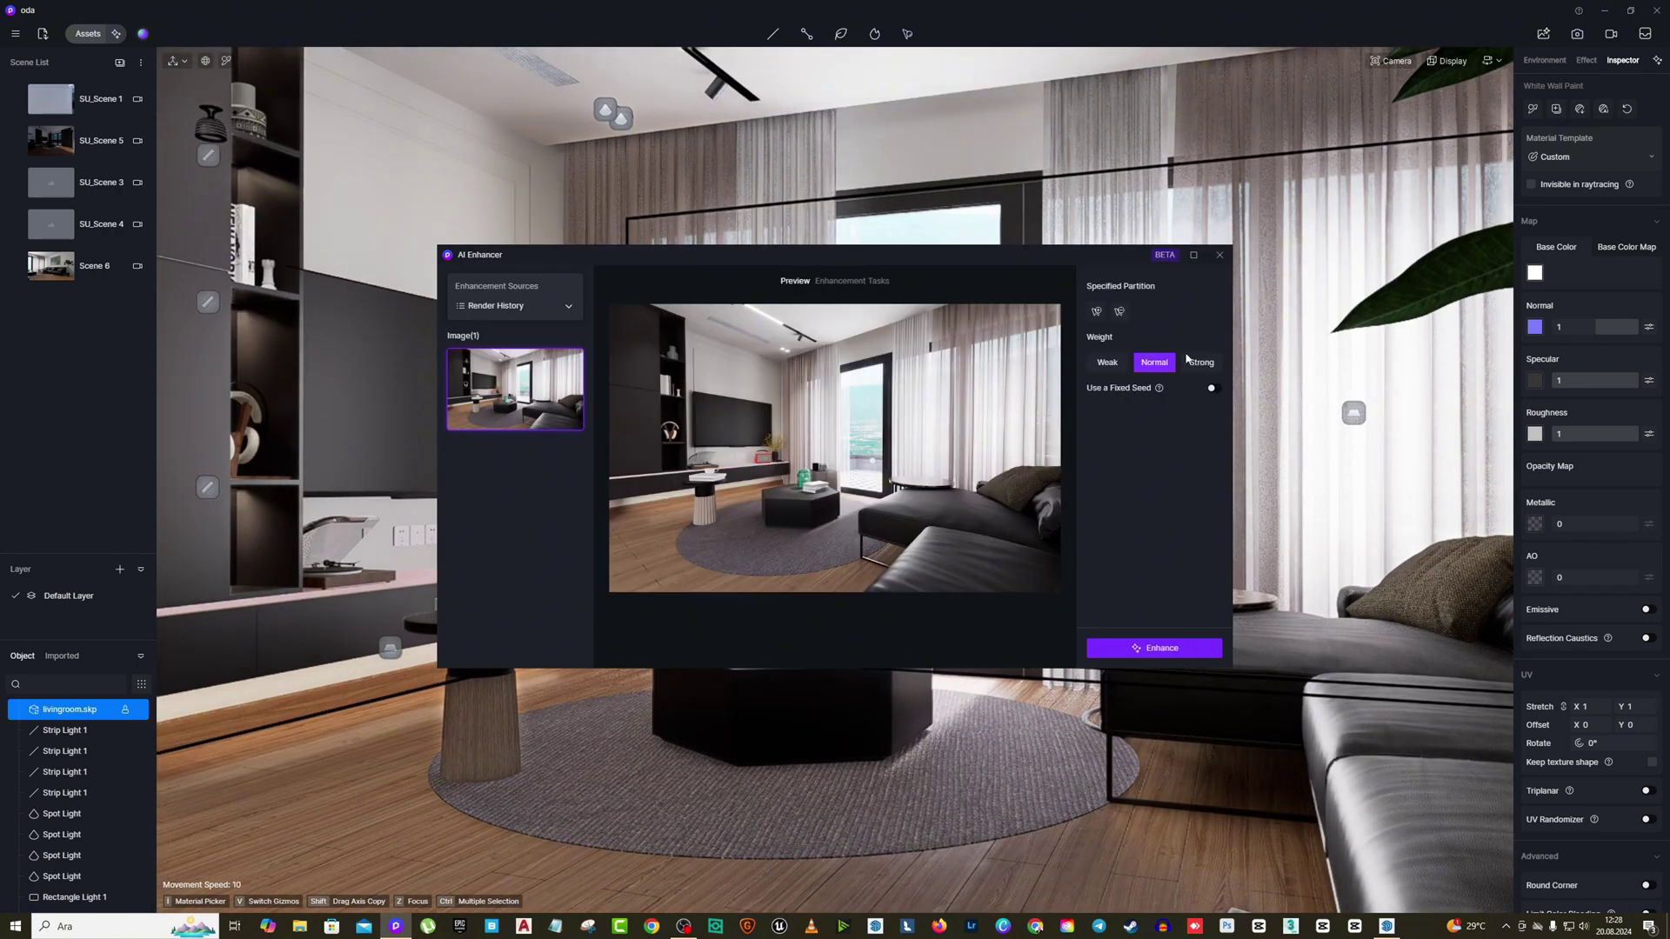
left_click(1159, 649)
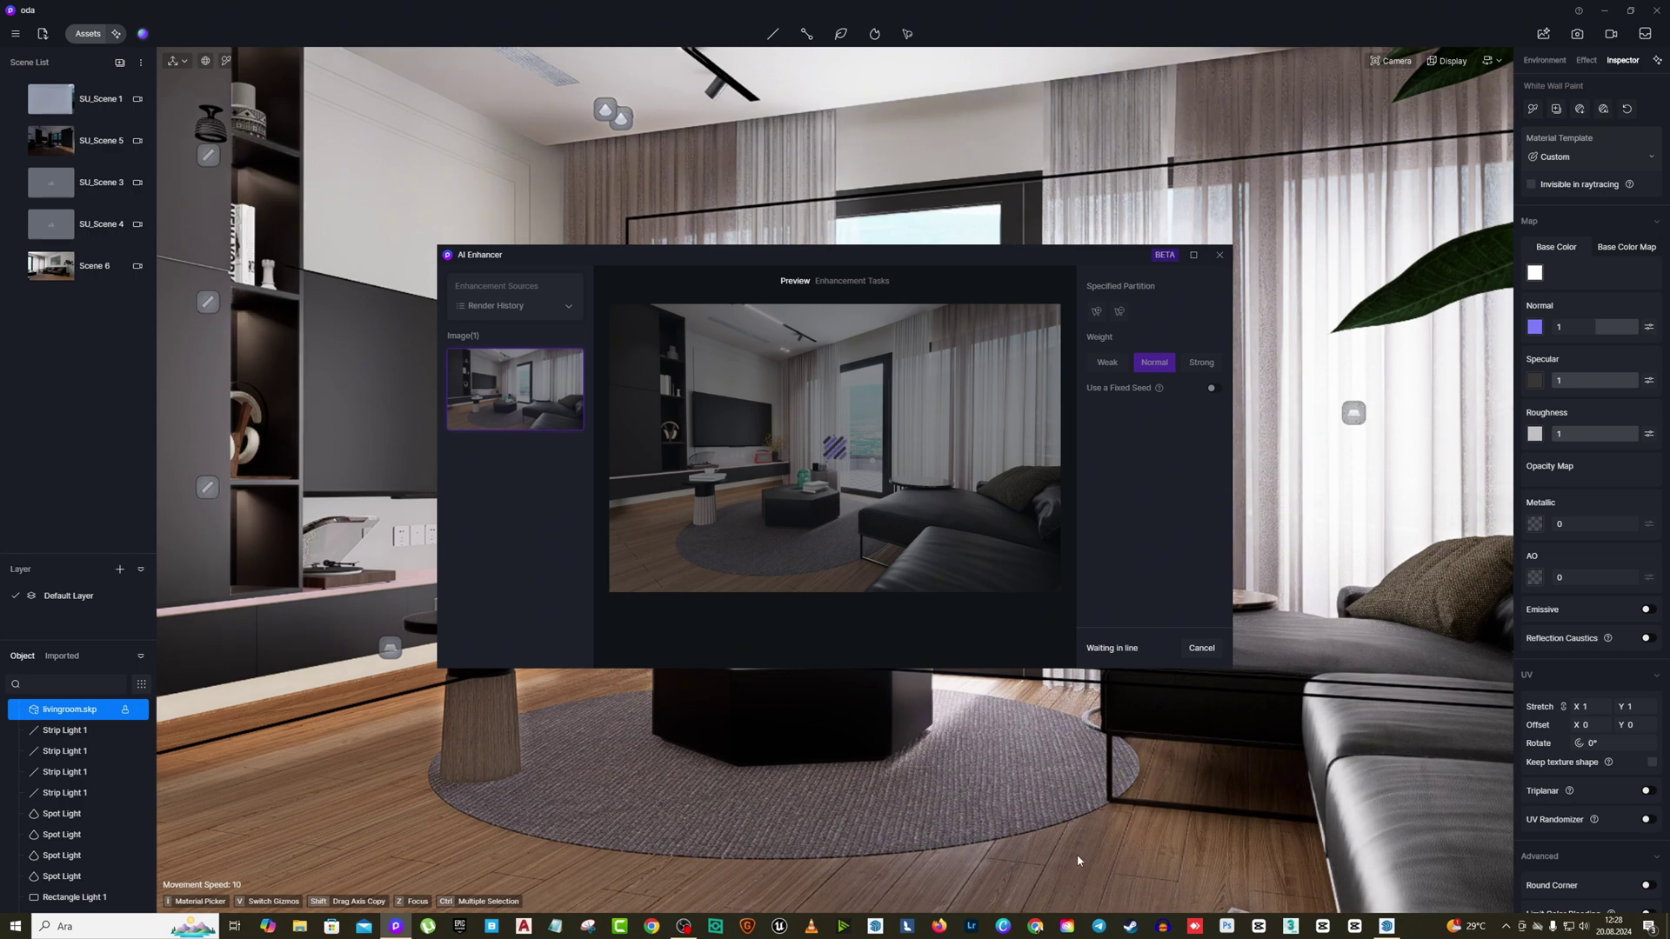
Switch to Krea in the browser, upload a render from the oda project's render folder to its Enhancer and enhance it.
left_click(1035, 927)
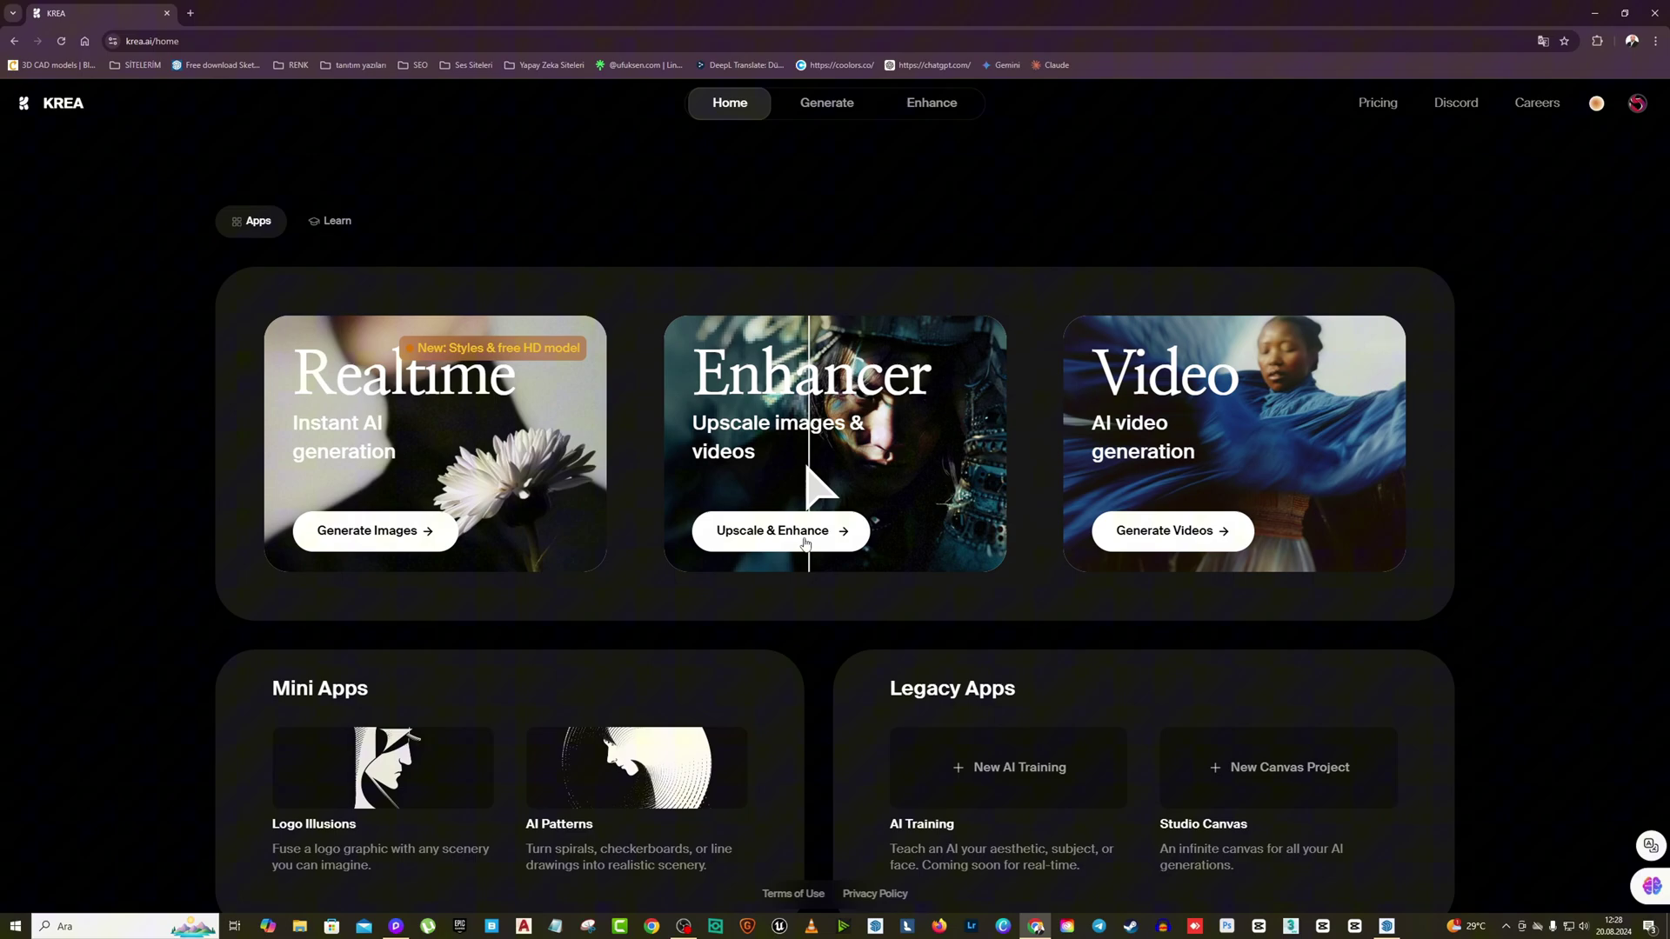
left_click(794, 532)
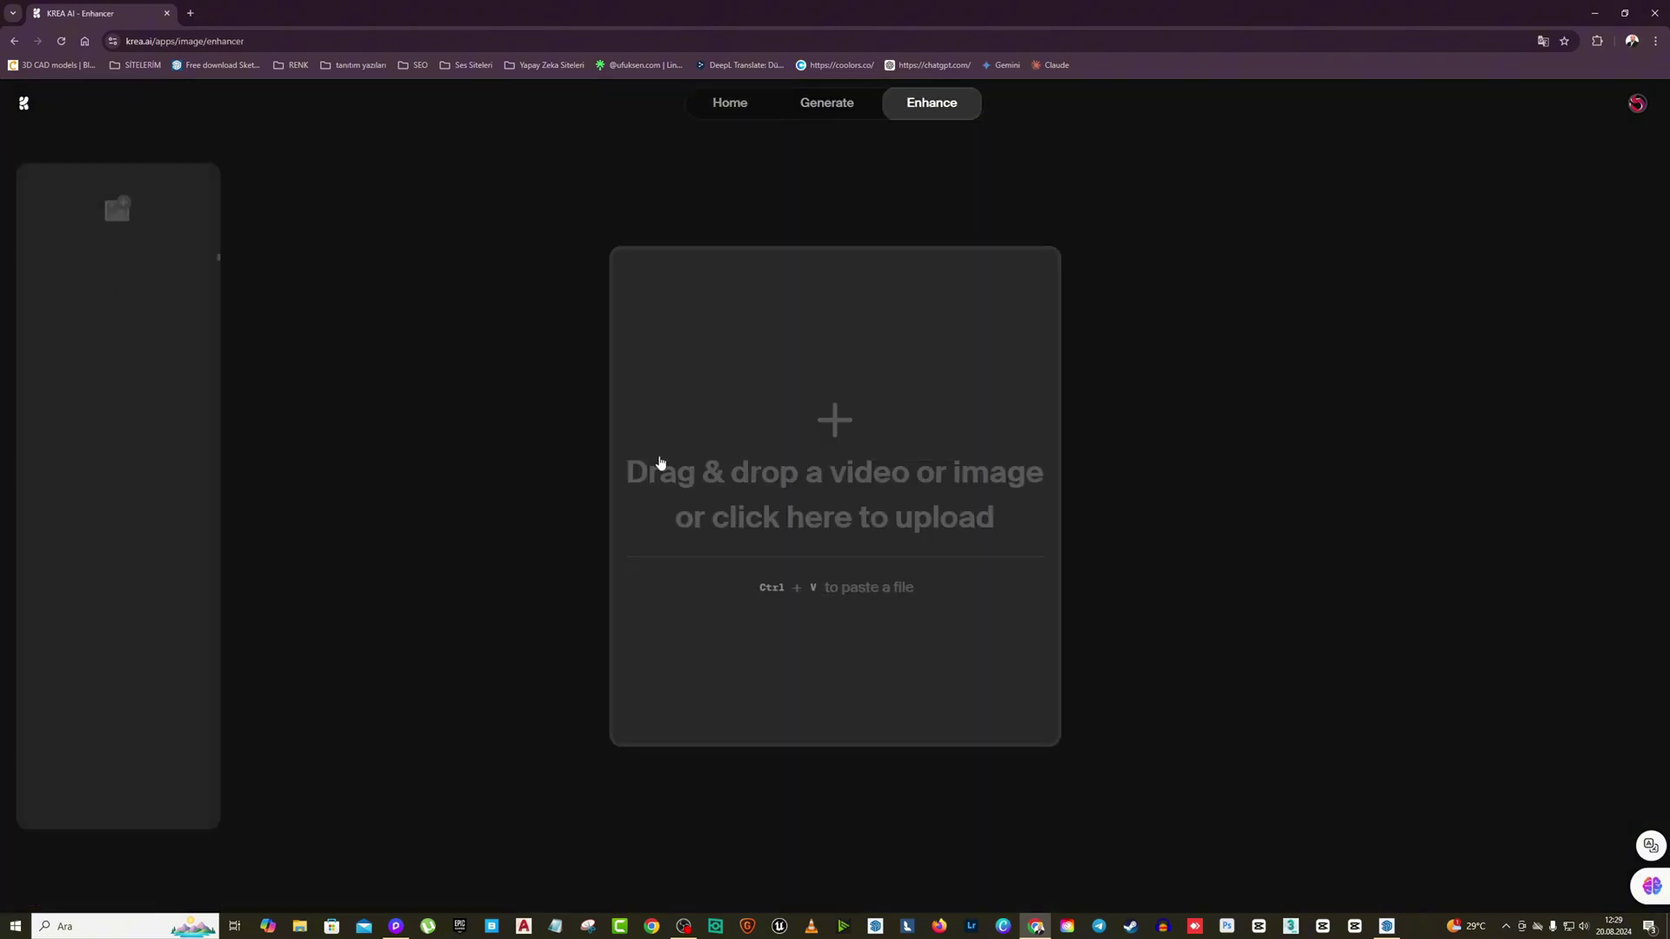
left_click(852, 431)
left_click(57, 178)
double_click(158, 110)
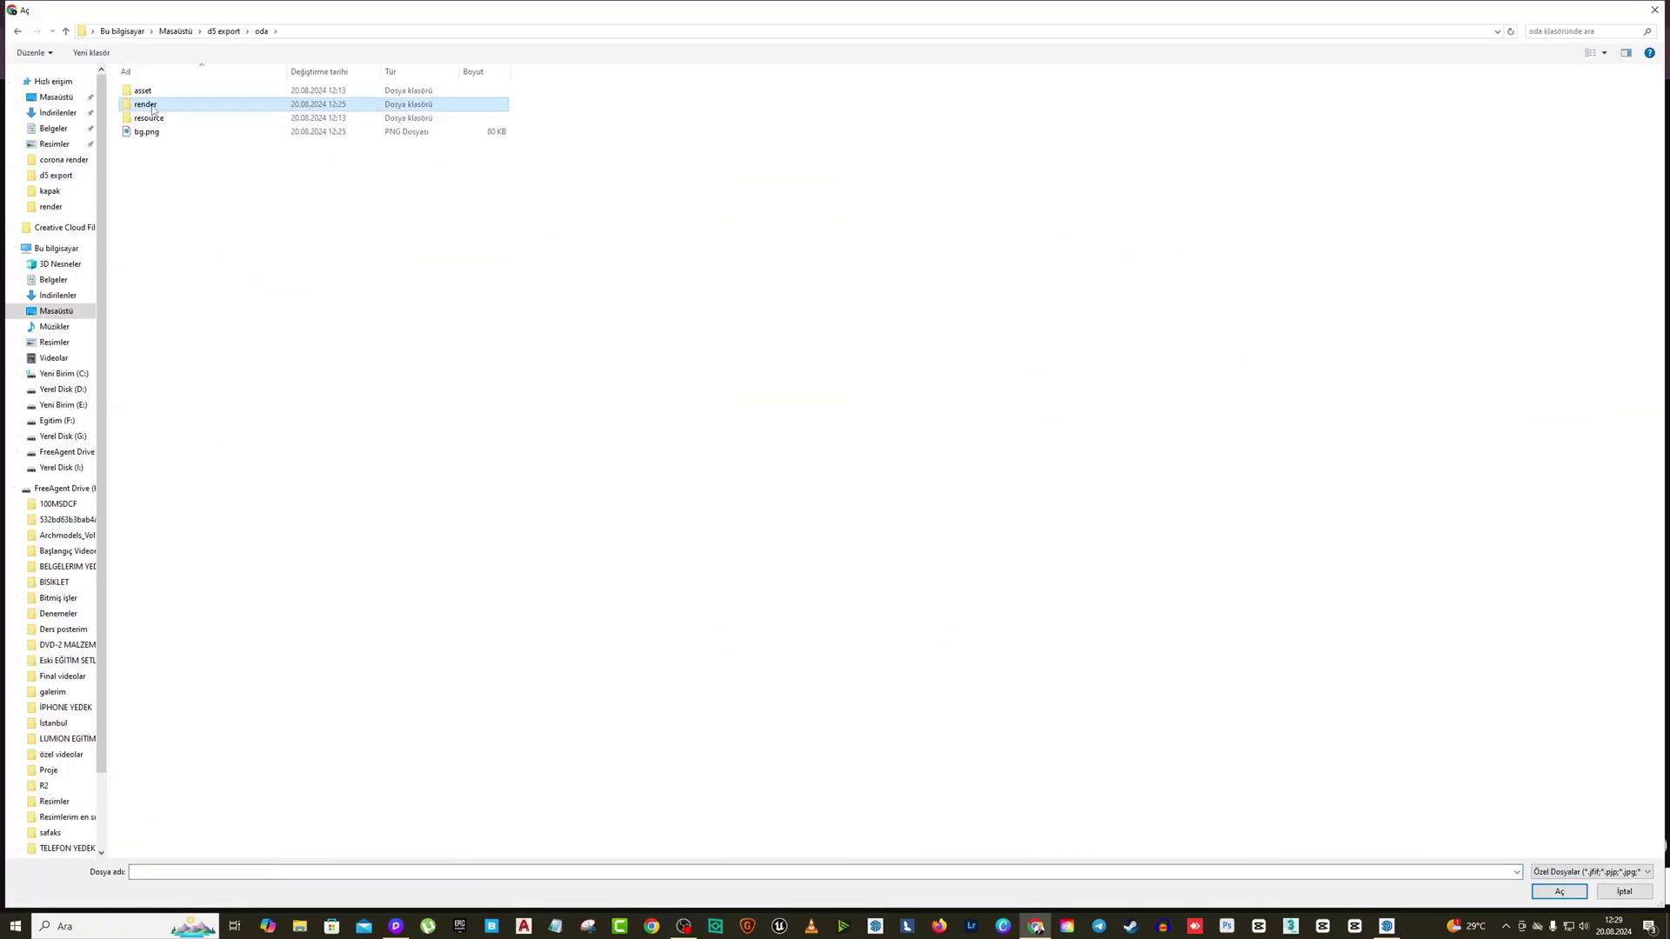
double_click(149, 105)
left_click(299, 113)
left_click(1570, 892)
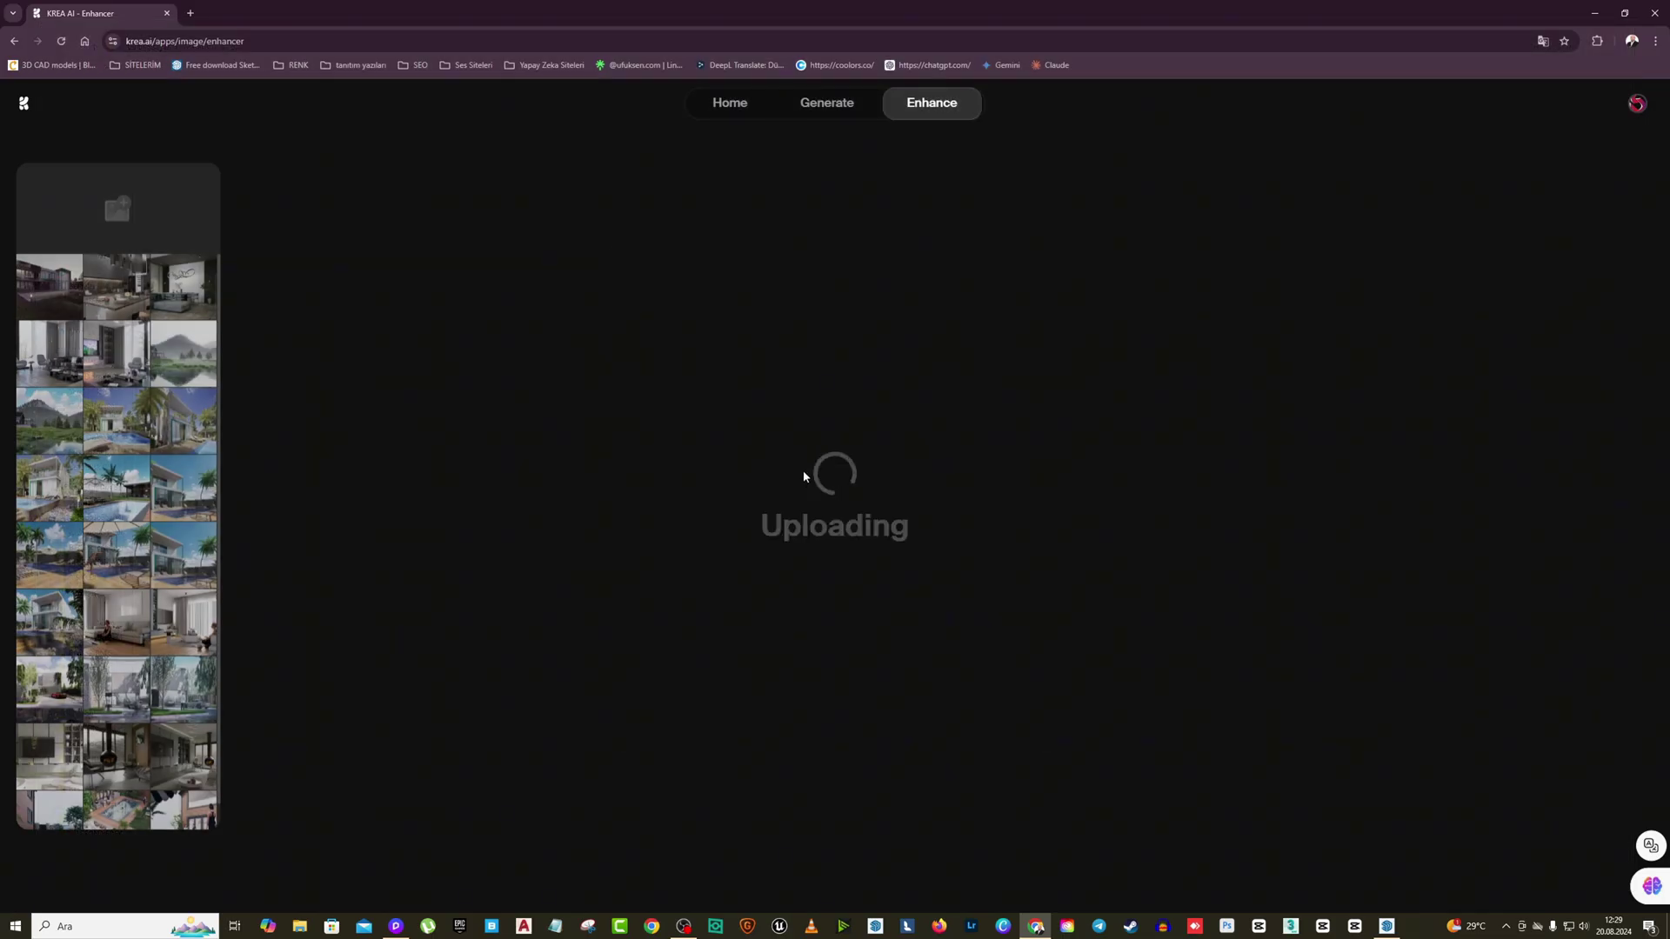
left_click(1554, 660)
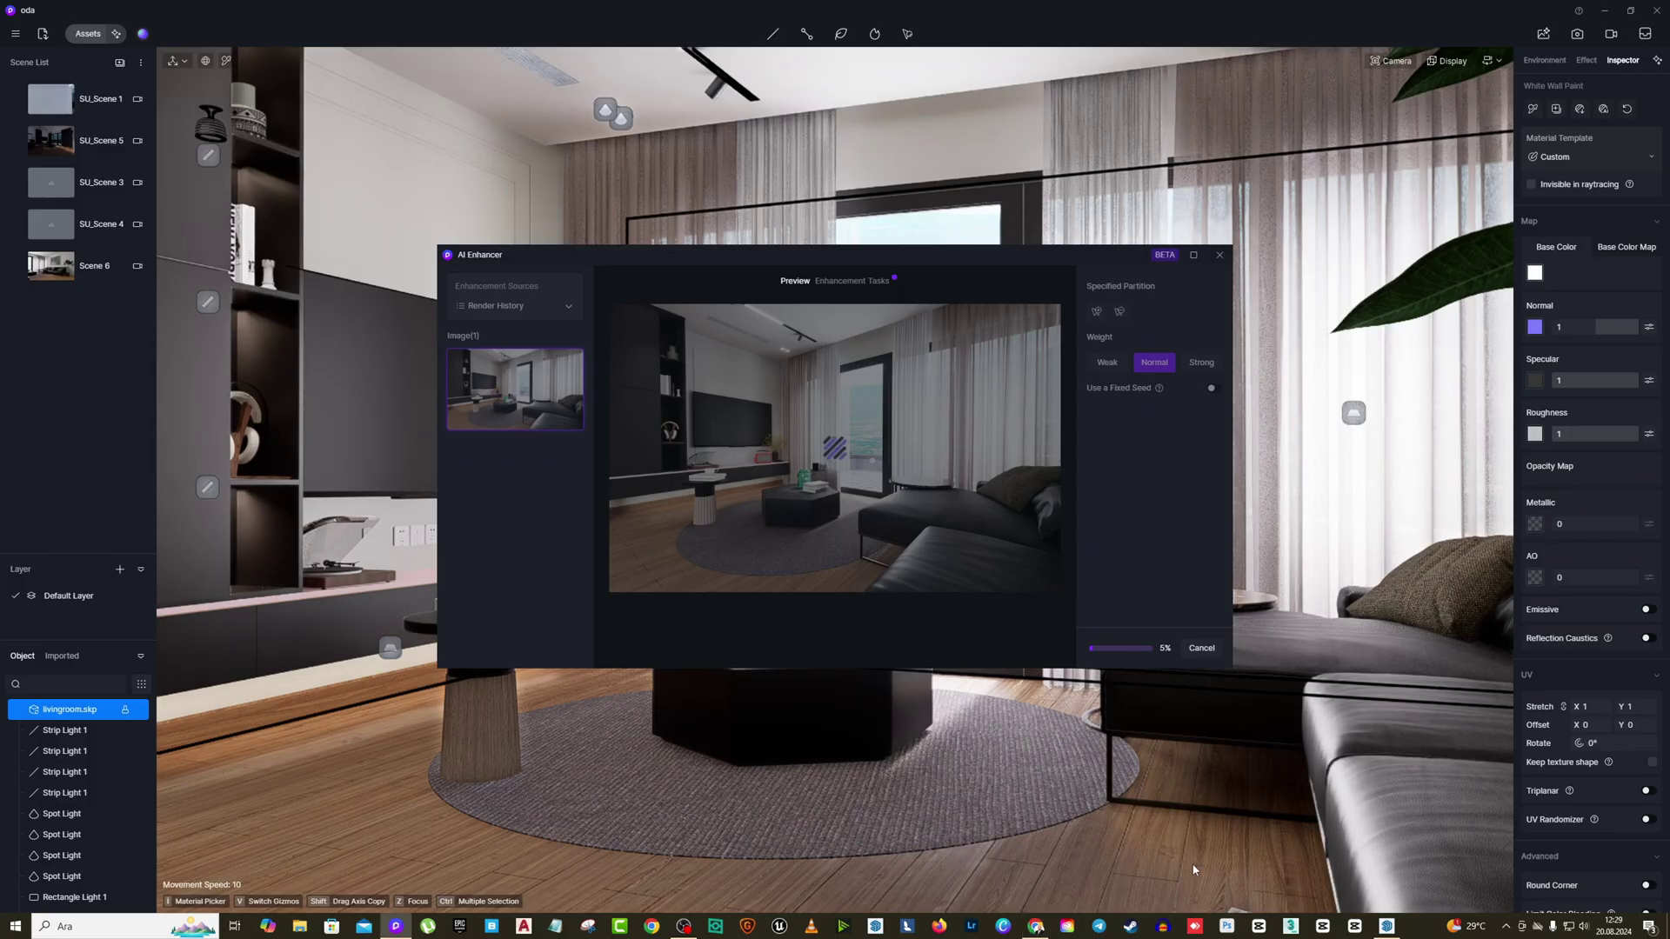
Compare the original and enhanced images in Krea, and do the same in D5 Render's AI Enhancer.
left_click(1035, 926)
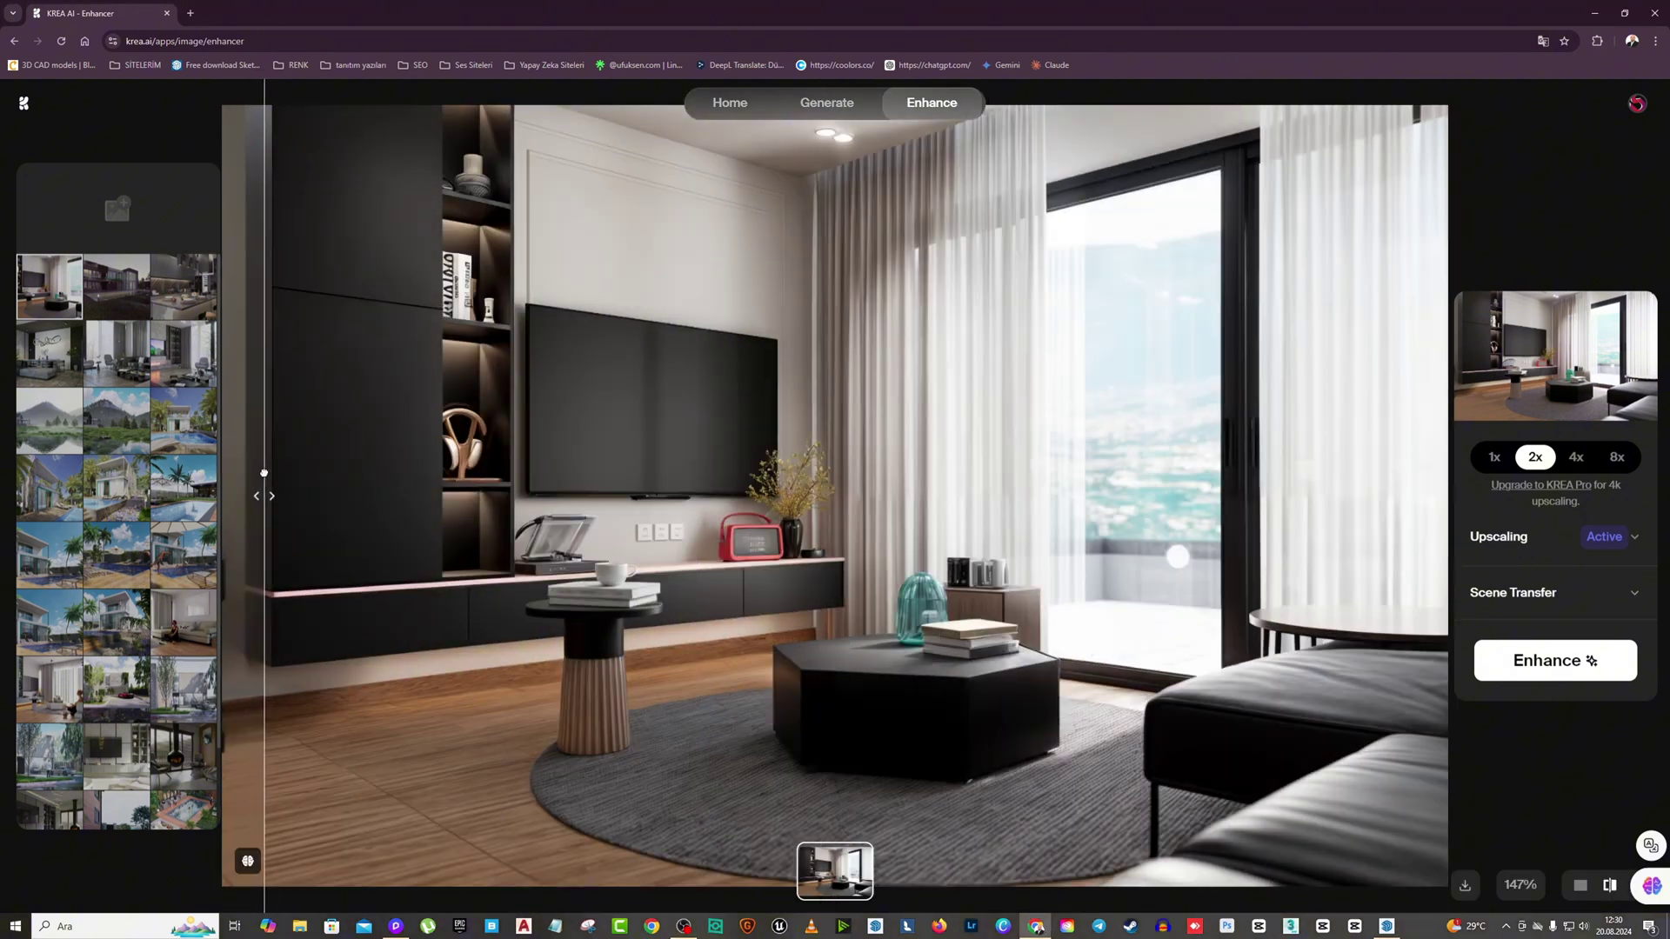
left_click_drag(254, 473, 378, 593)
left_click(395, 926)
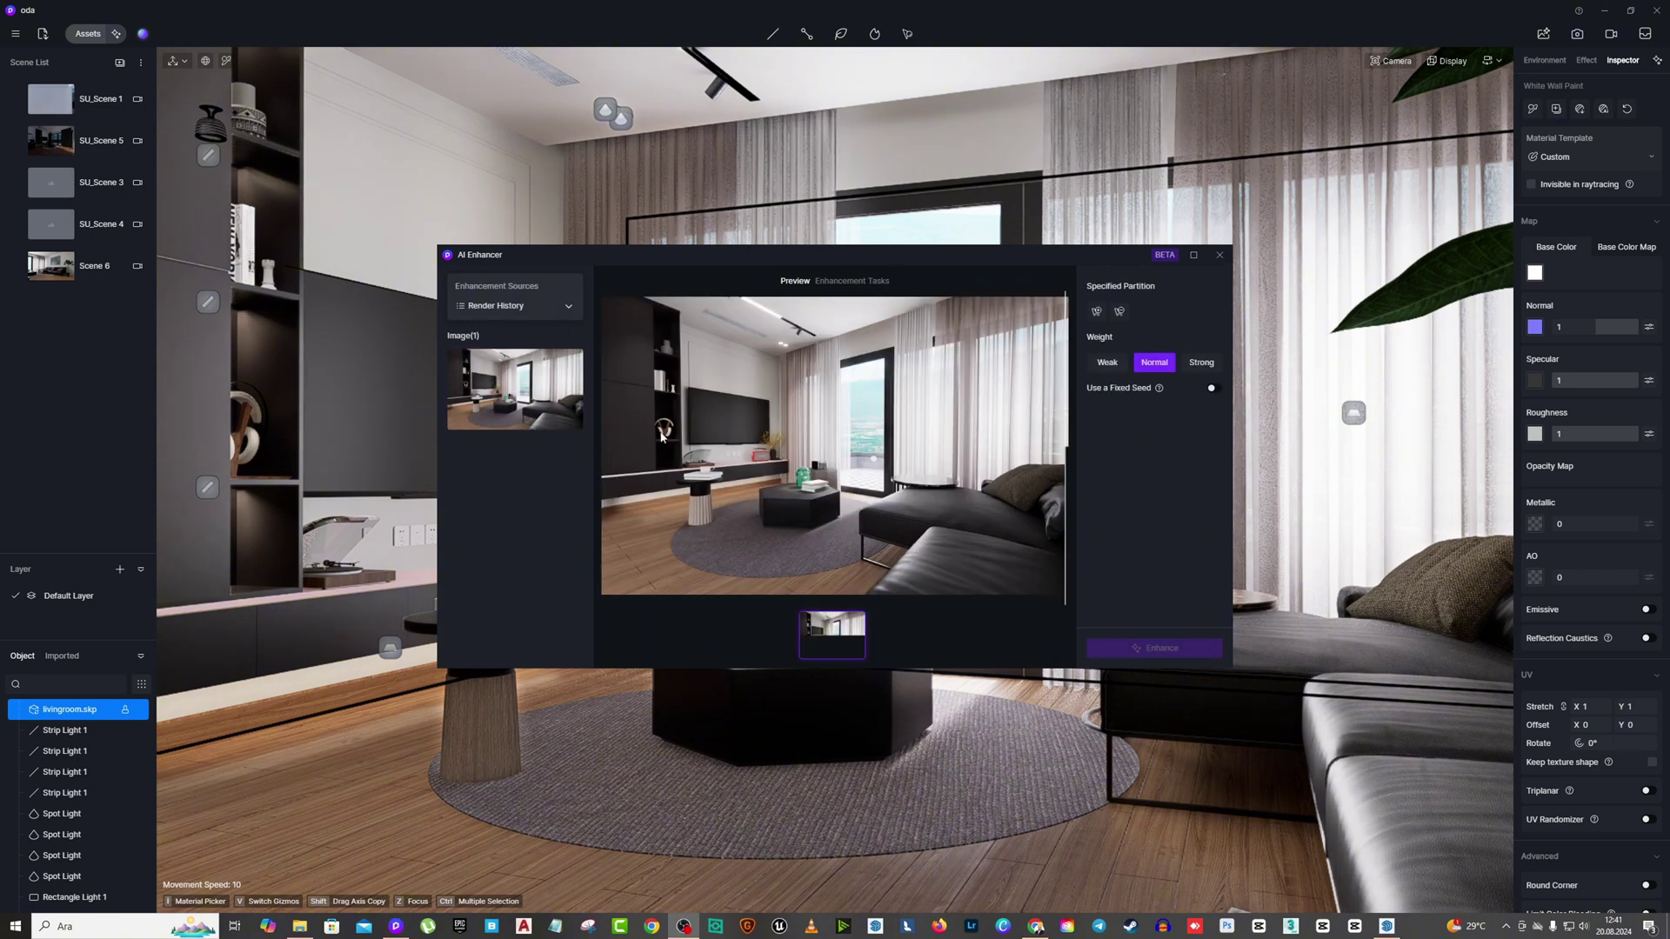
mouse_move(808, 644)
mouse_move(1065, 417)
left_mouse_down()
mouse_move(604, 405)
mouse_move(1068, 434)
left_mouse_up()
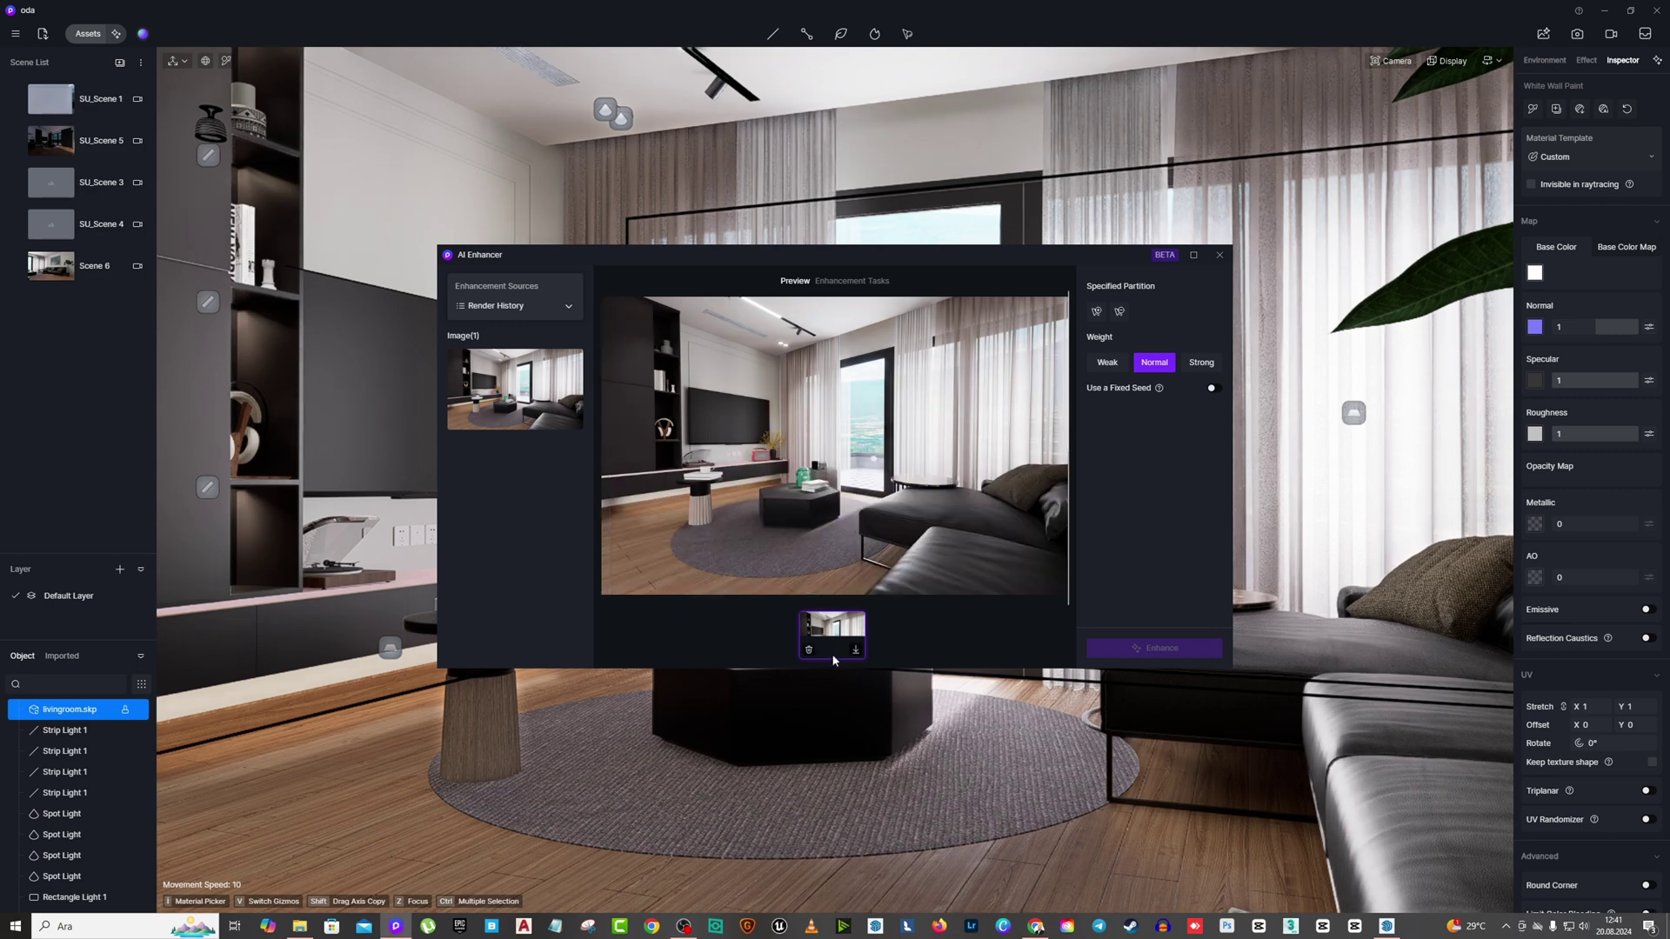
Save the AI Enhancer result as a PNG in the project's render folder and close the enhancer.
left_click(856, 650)
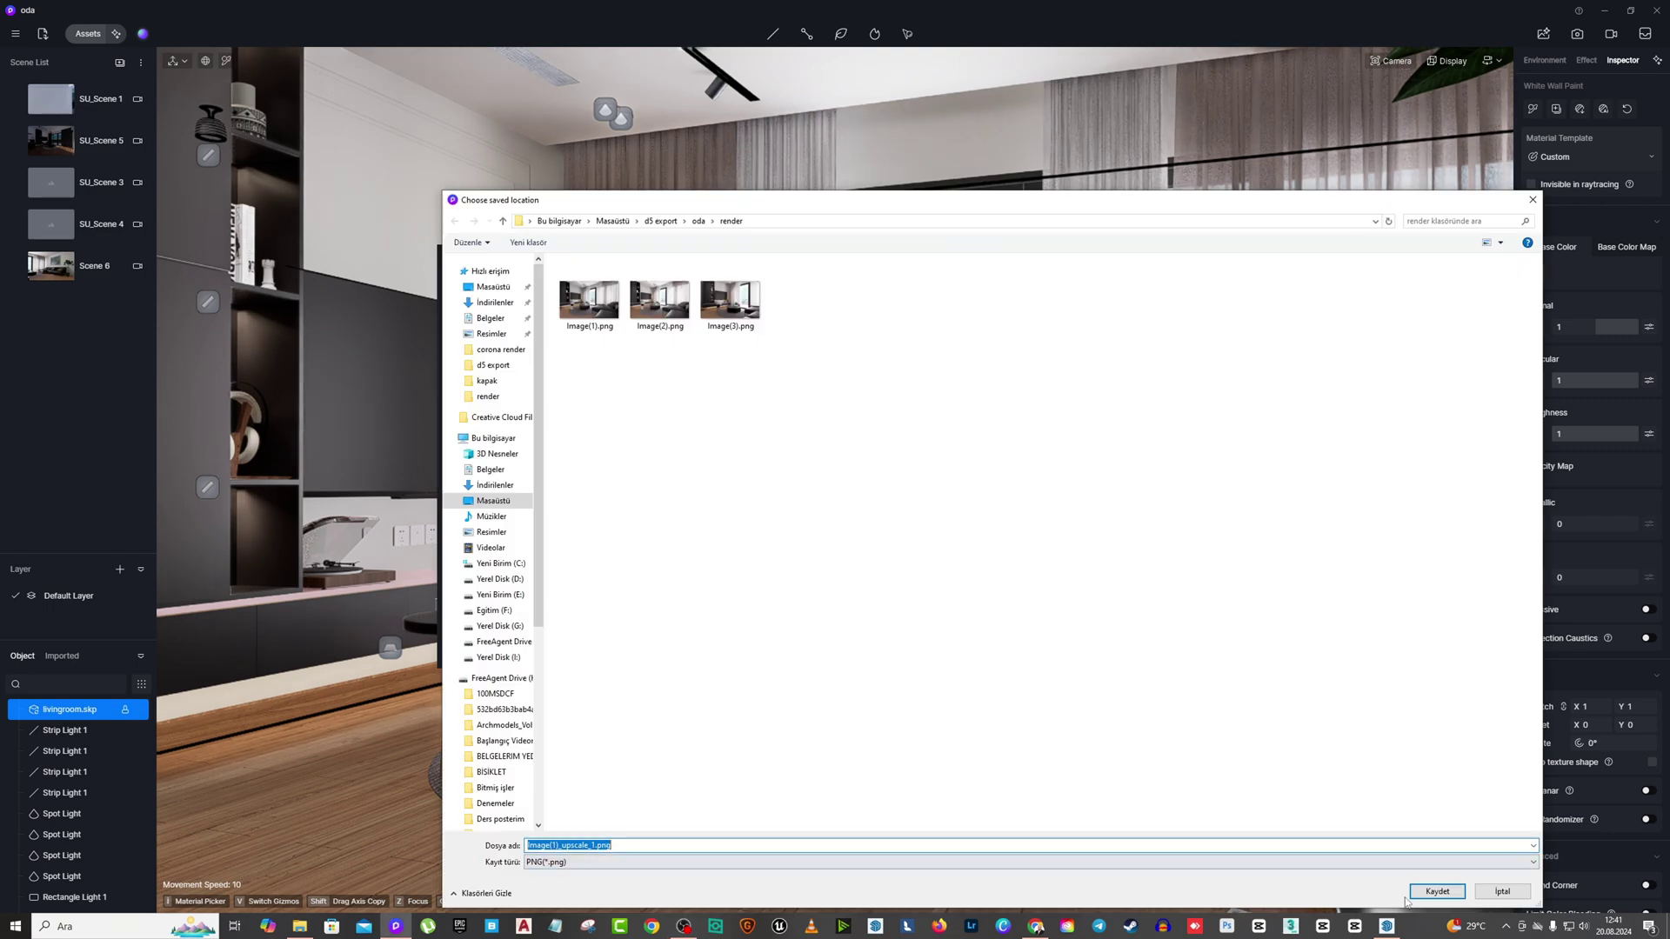
left_click(1523, 891)
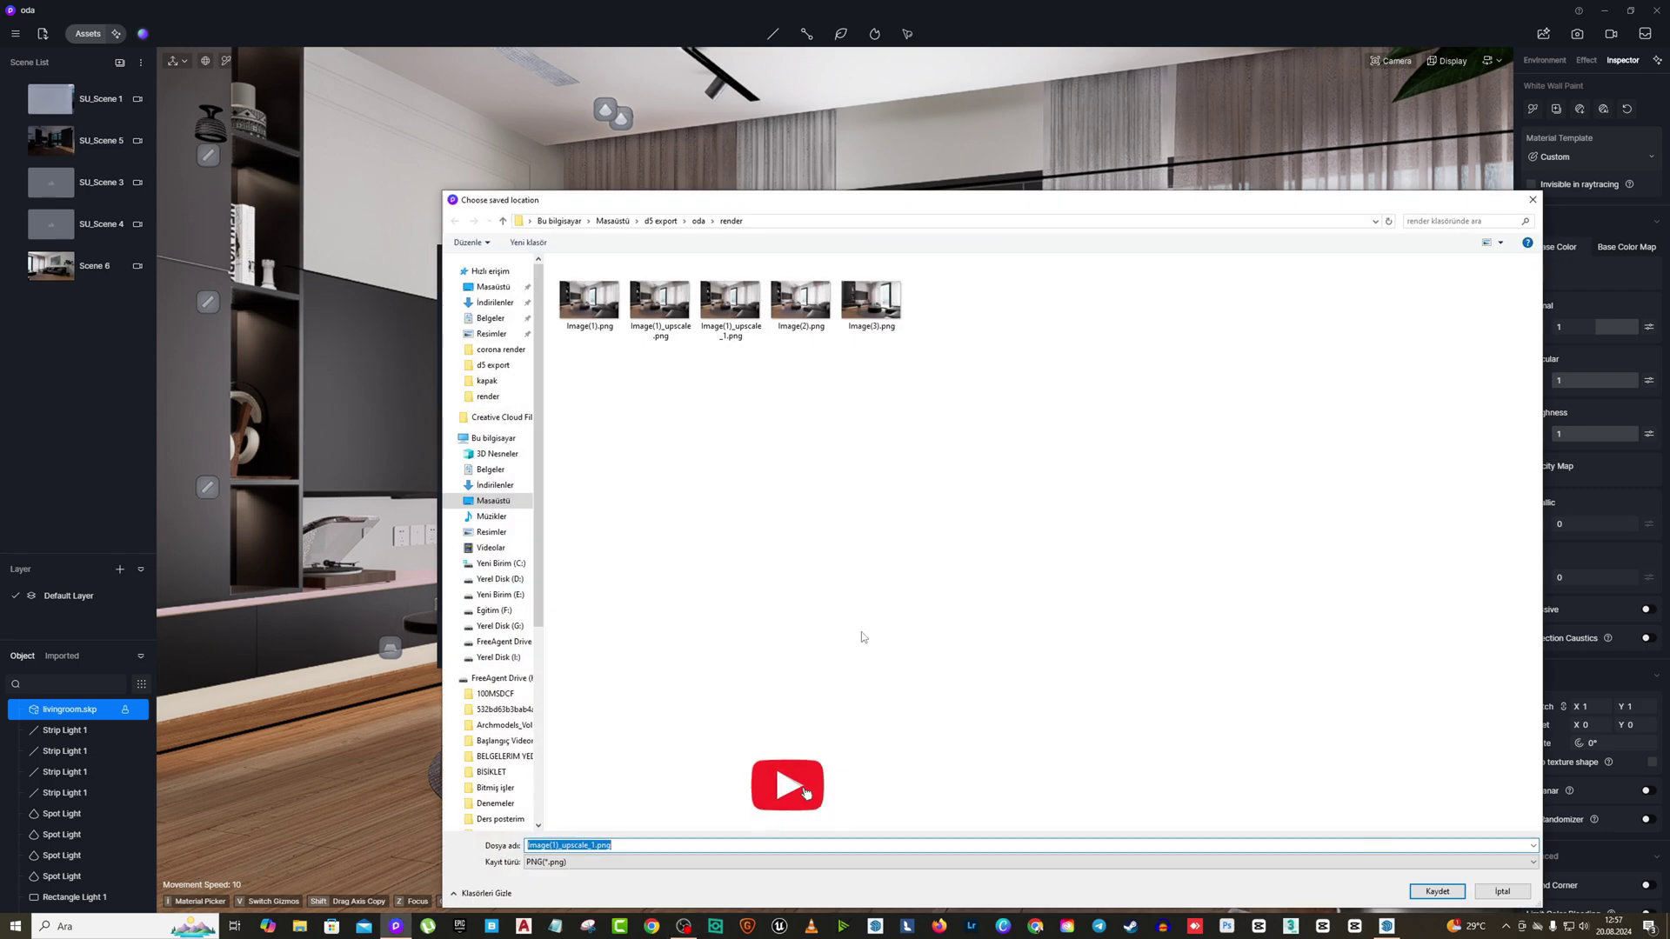
left_click(660, 300)
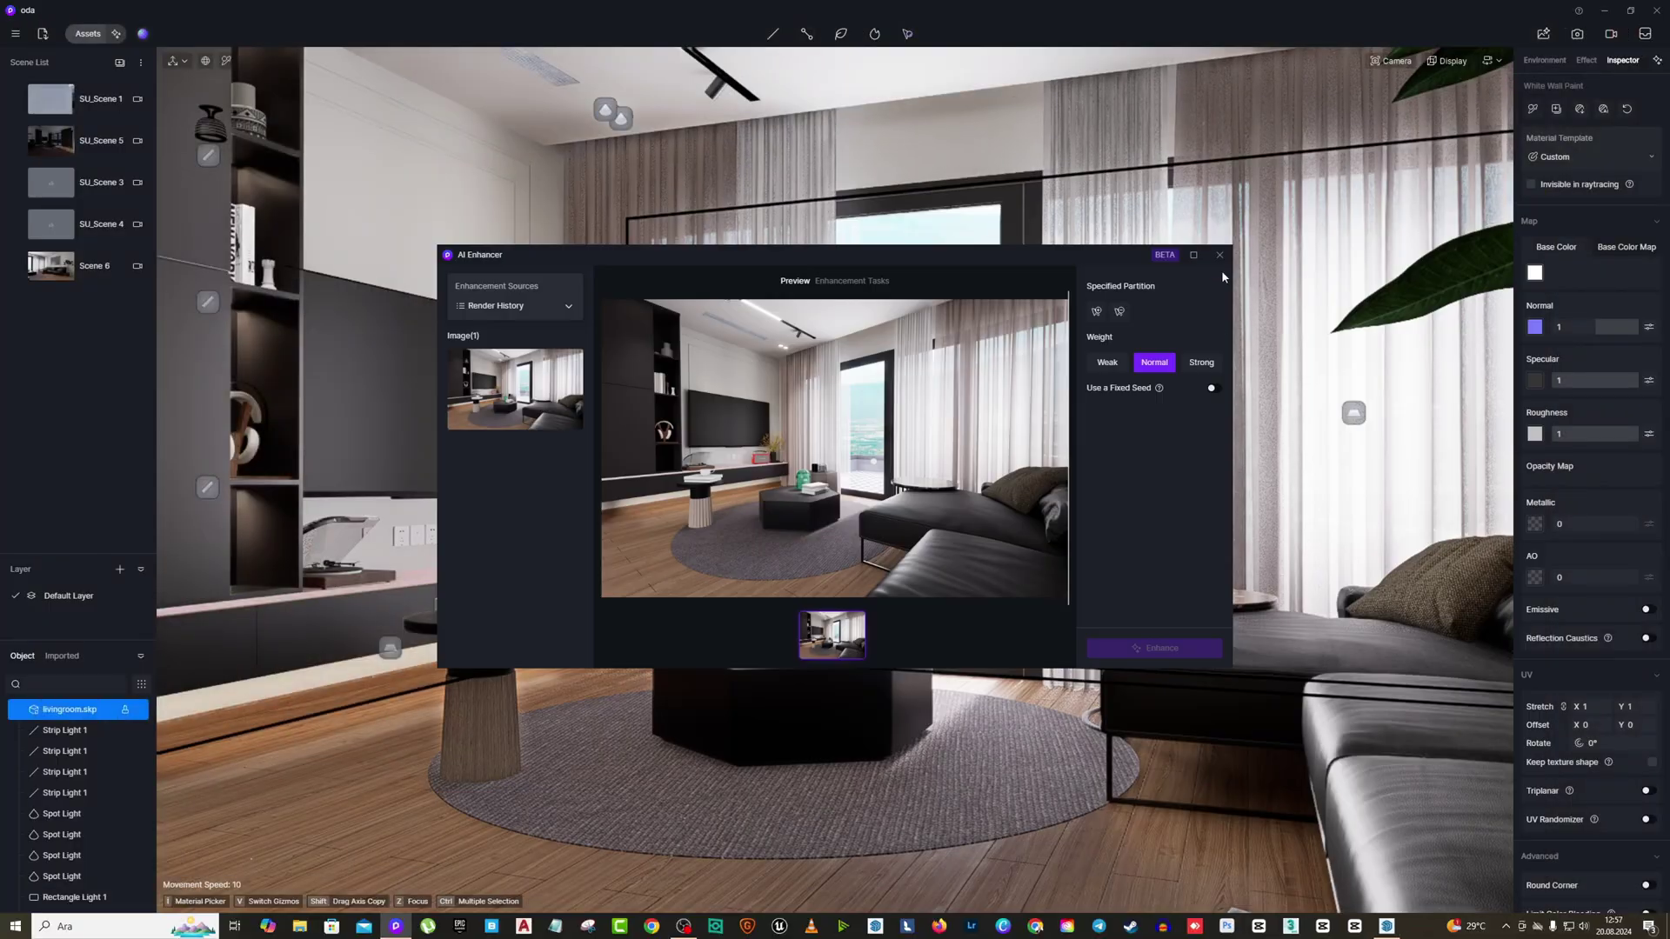
left_click(1219, 255)
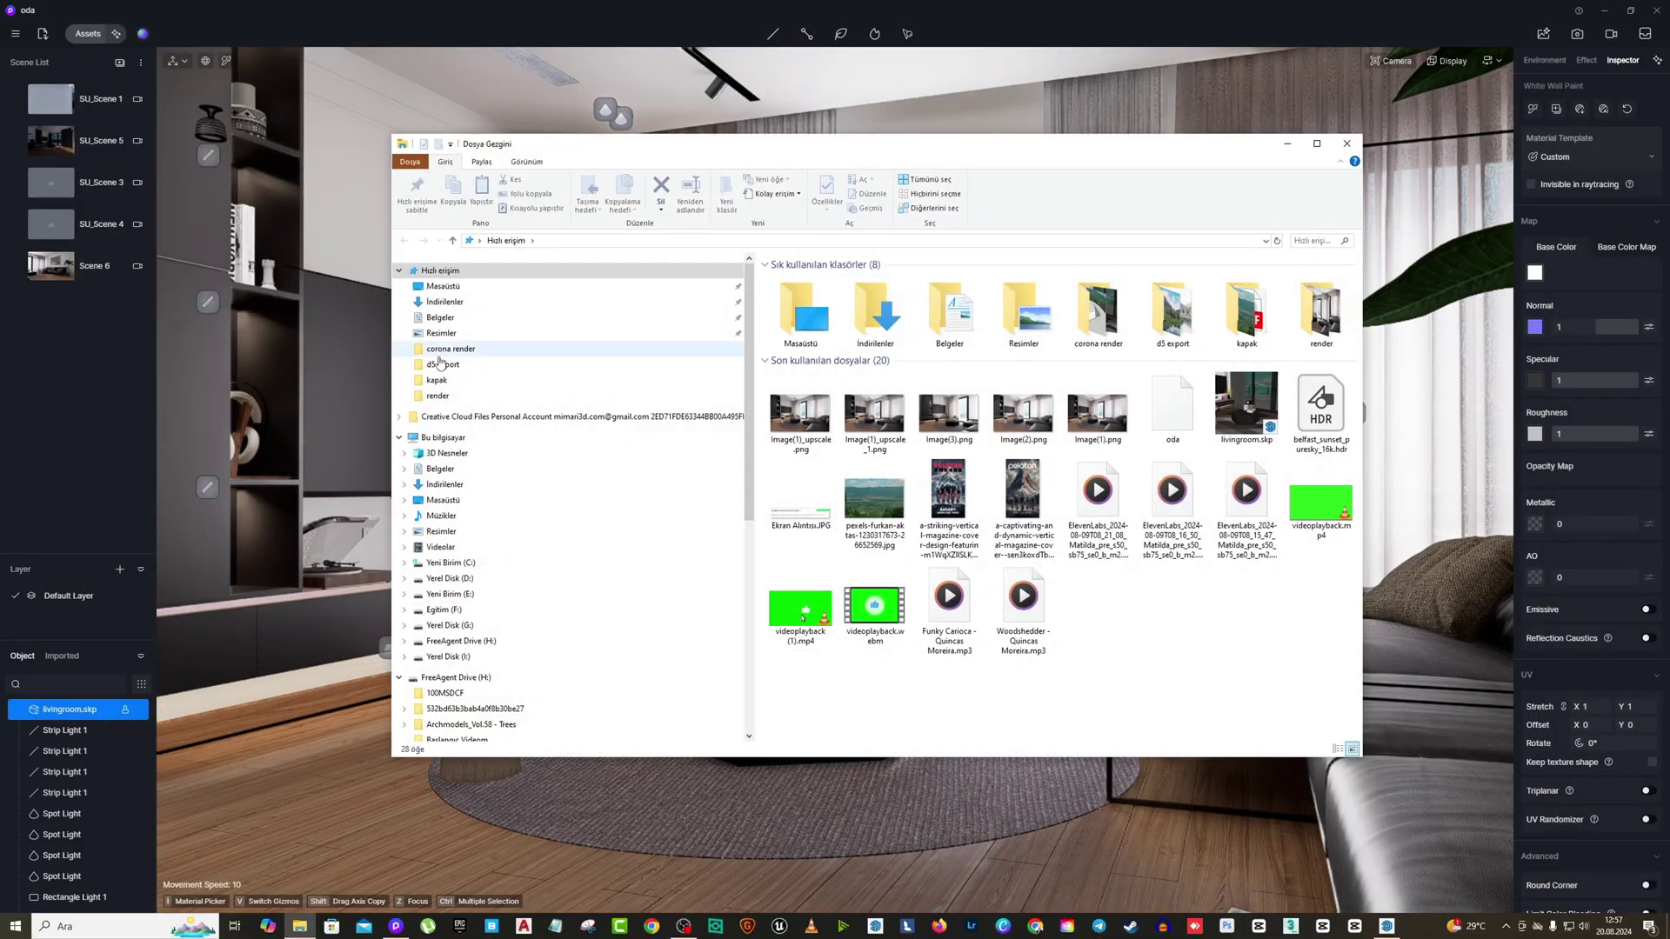
Open the render folder inside d5 export > oda in File Explorer and view Image(3).png.
left_click(440, 364)
double_click(799, 309)
double_click(797, 278)
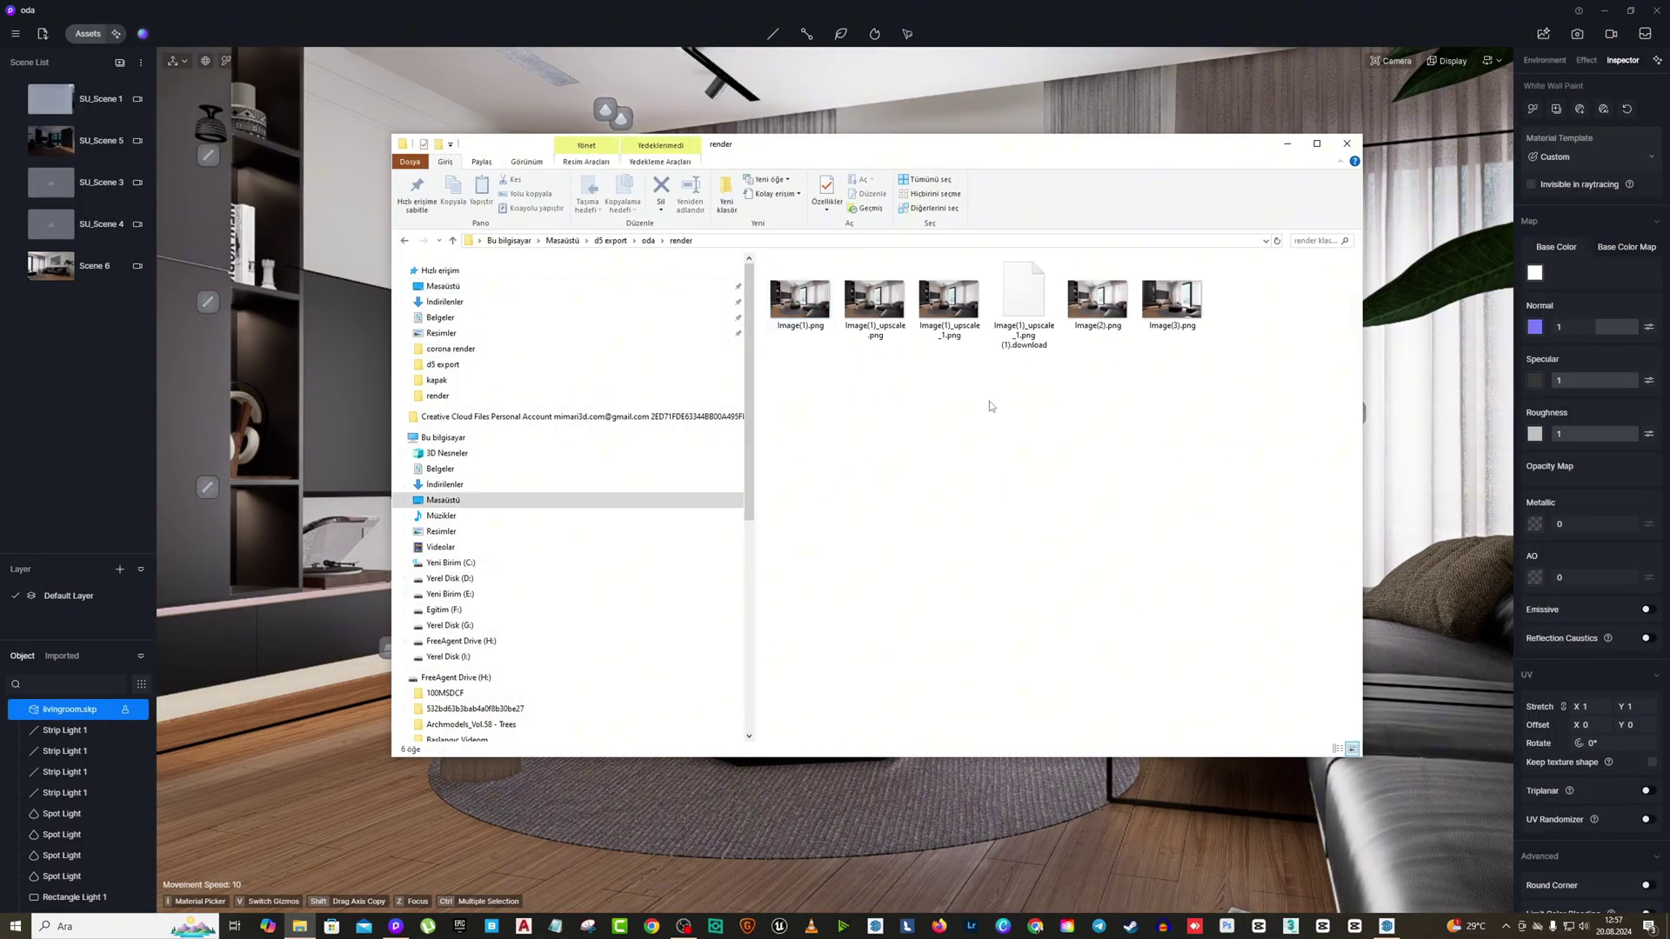
key("Return")
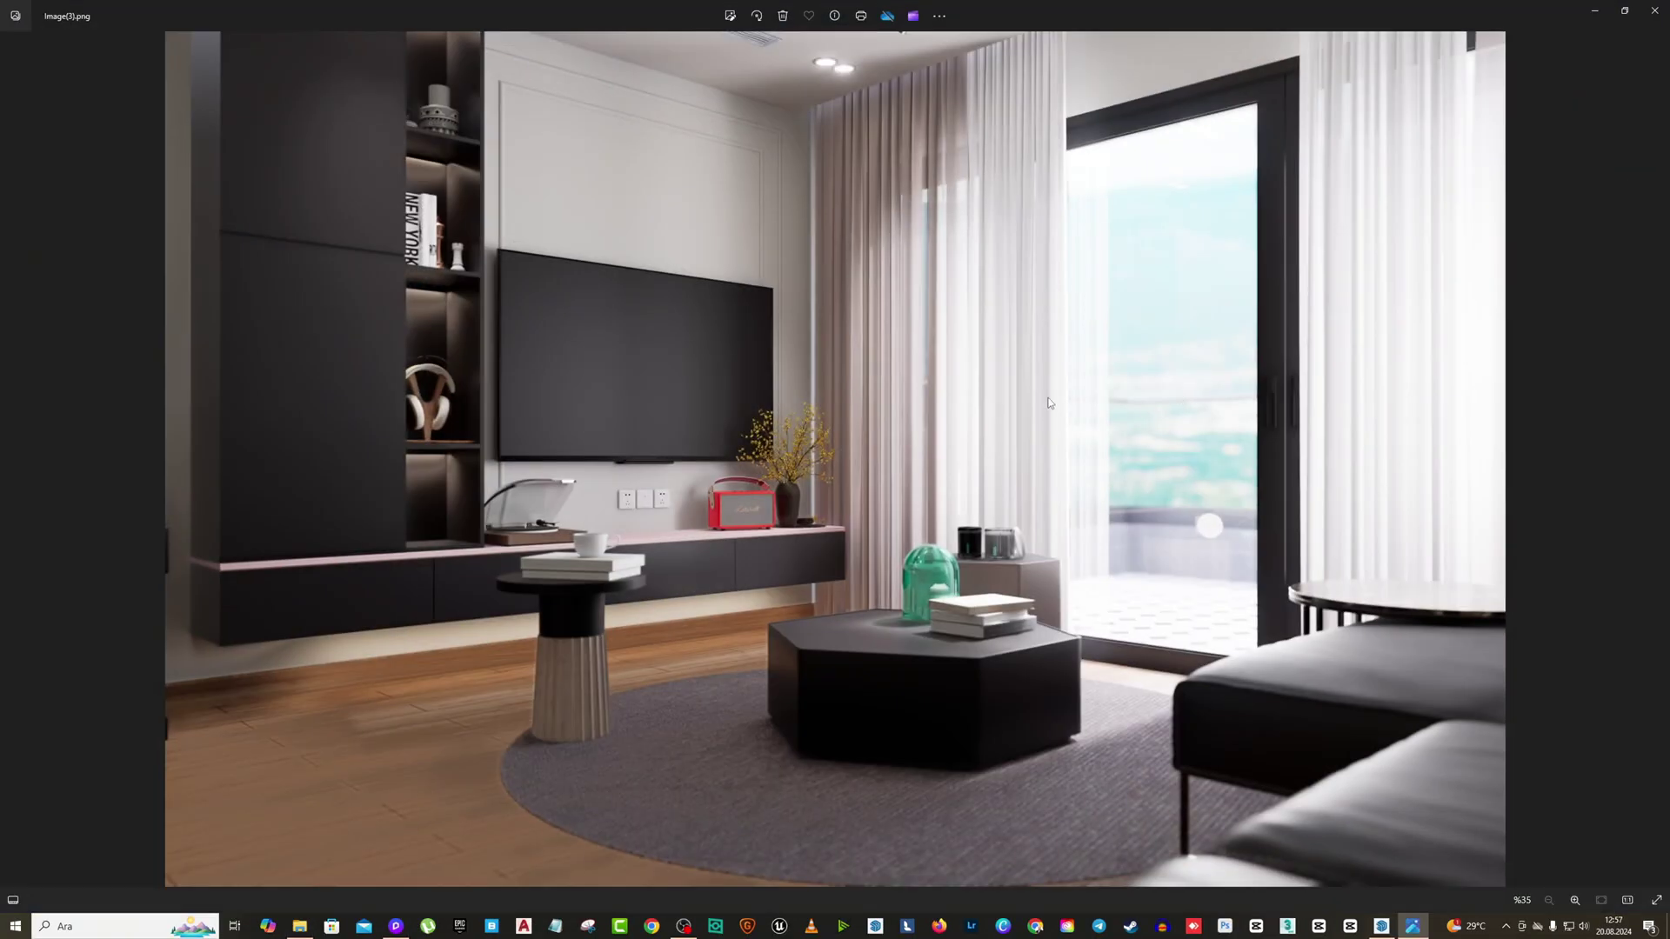